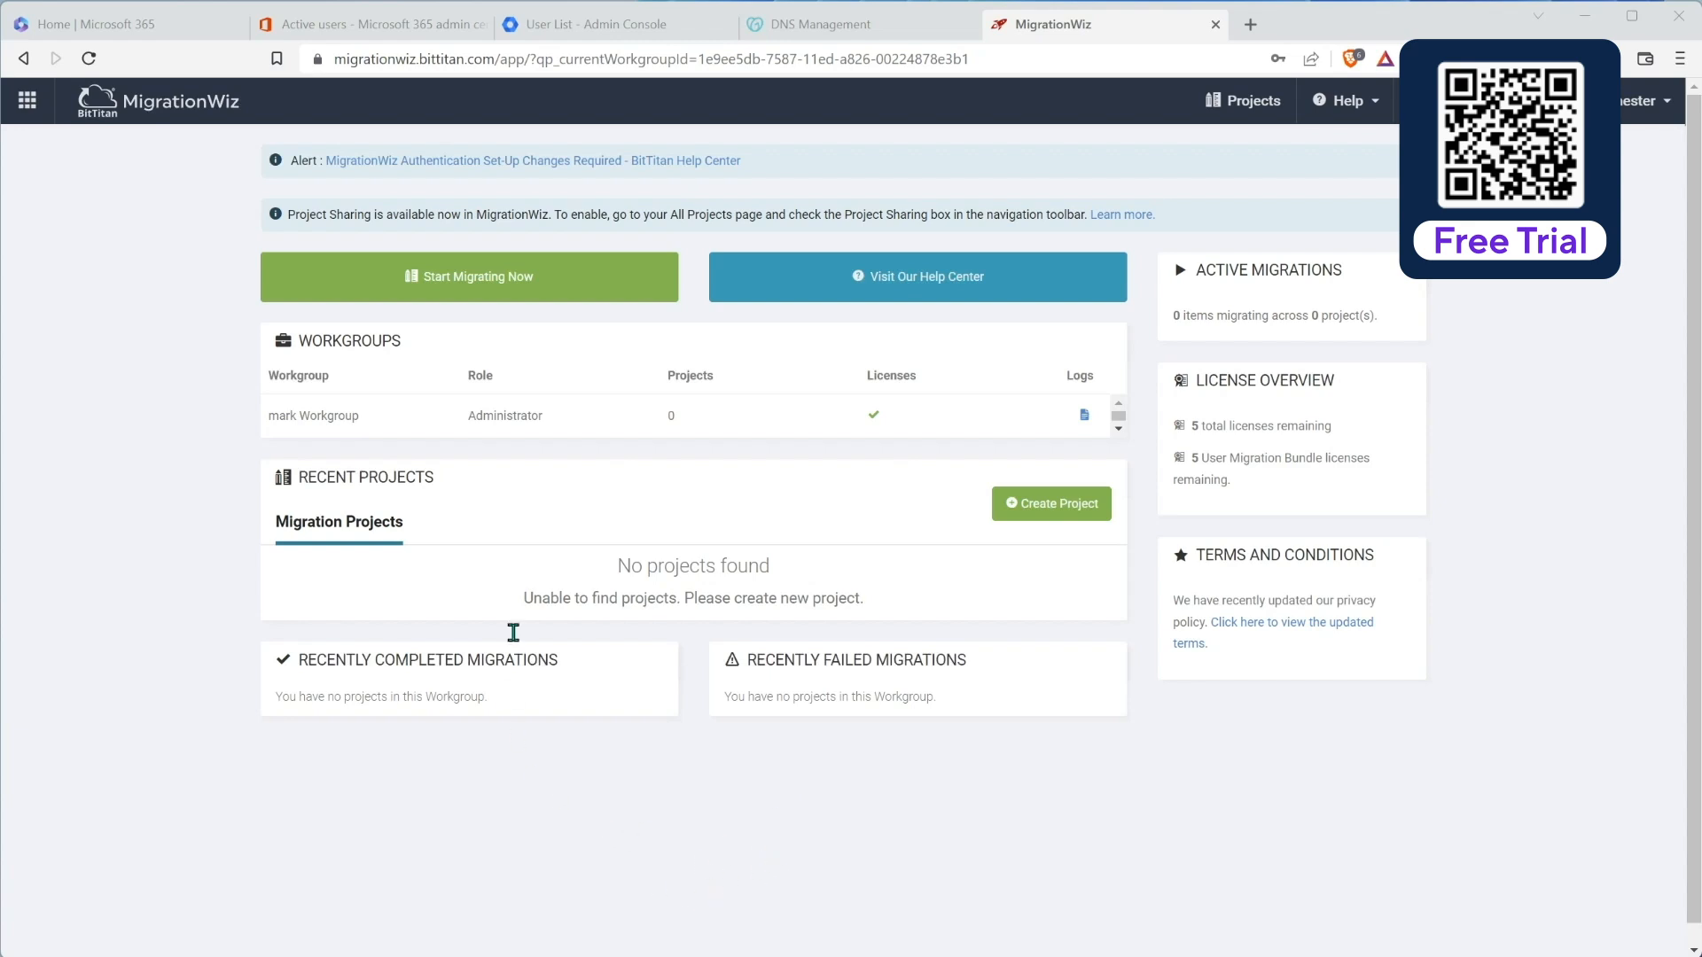
Step: From All Projects, start a new project and pick the Mailbox Project type
left_click(497, 278)
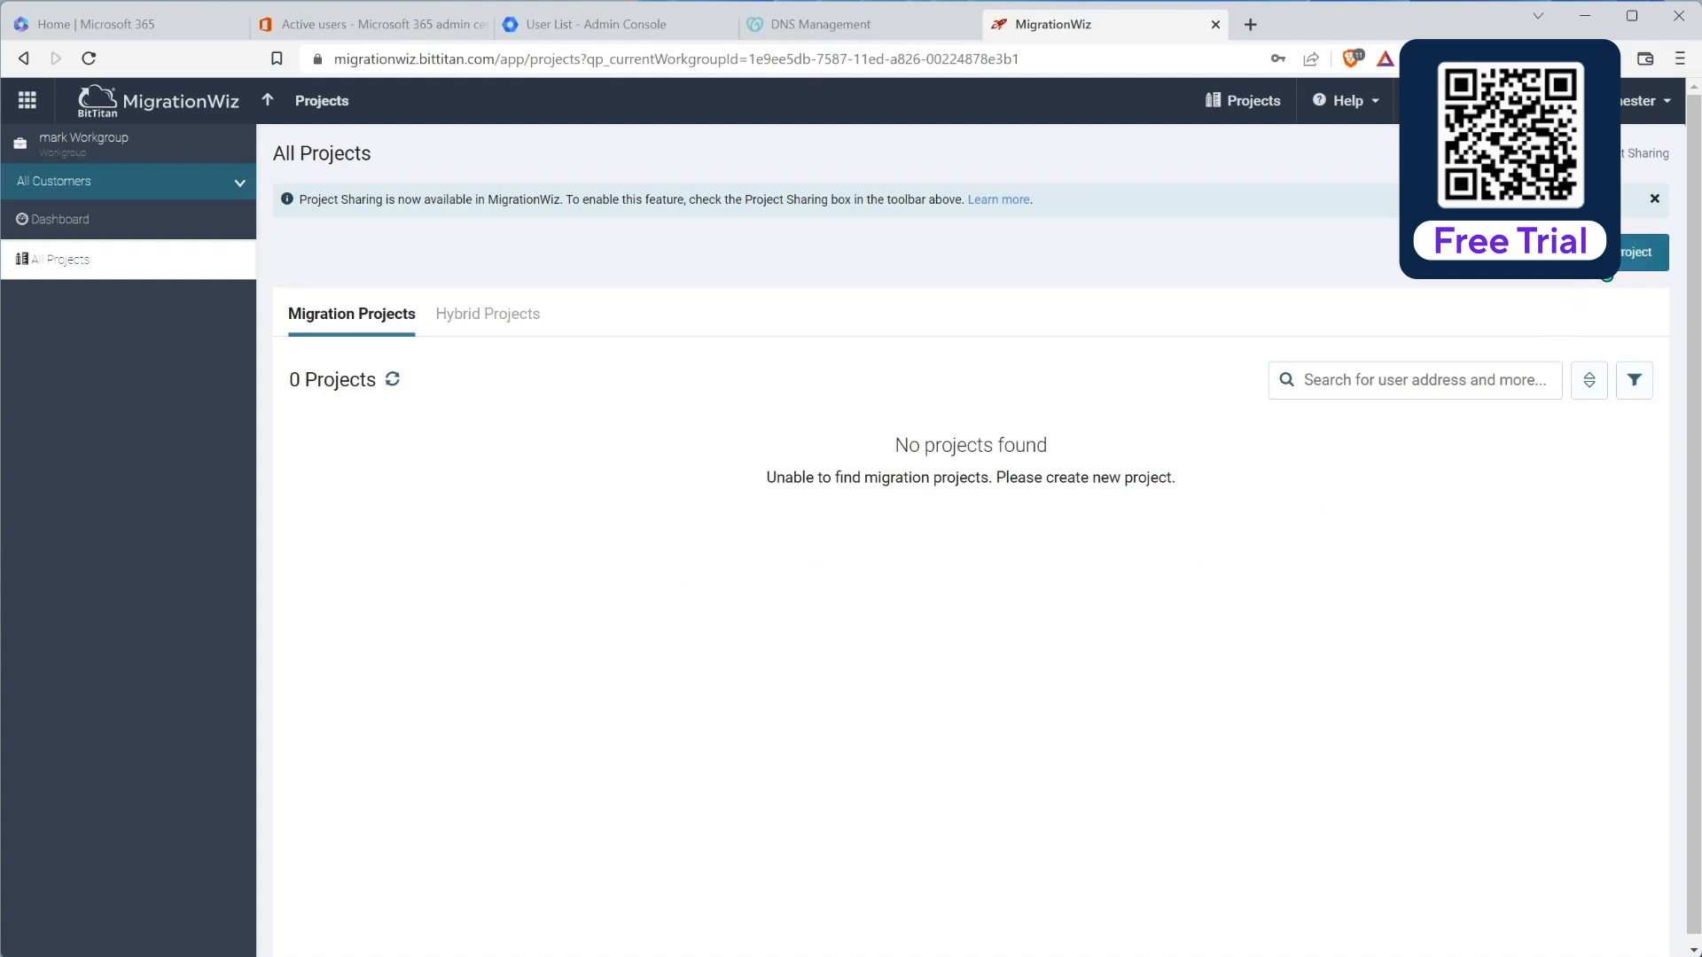
left_click(1609, 261)
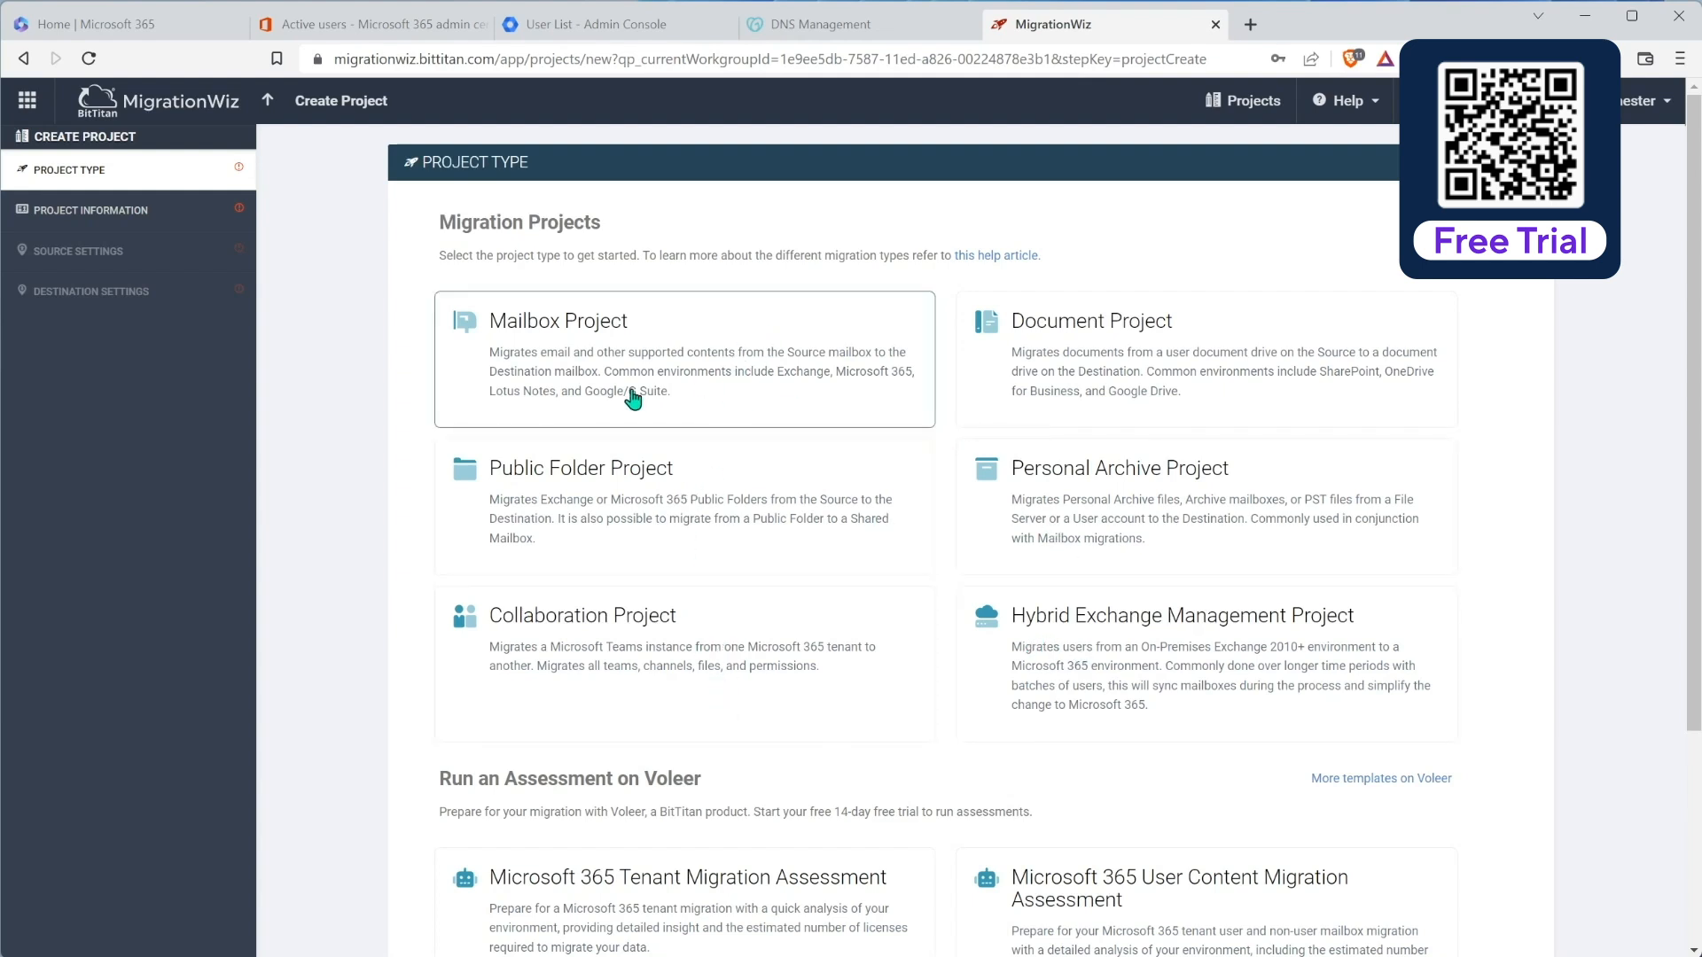
left_click(713, 355)
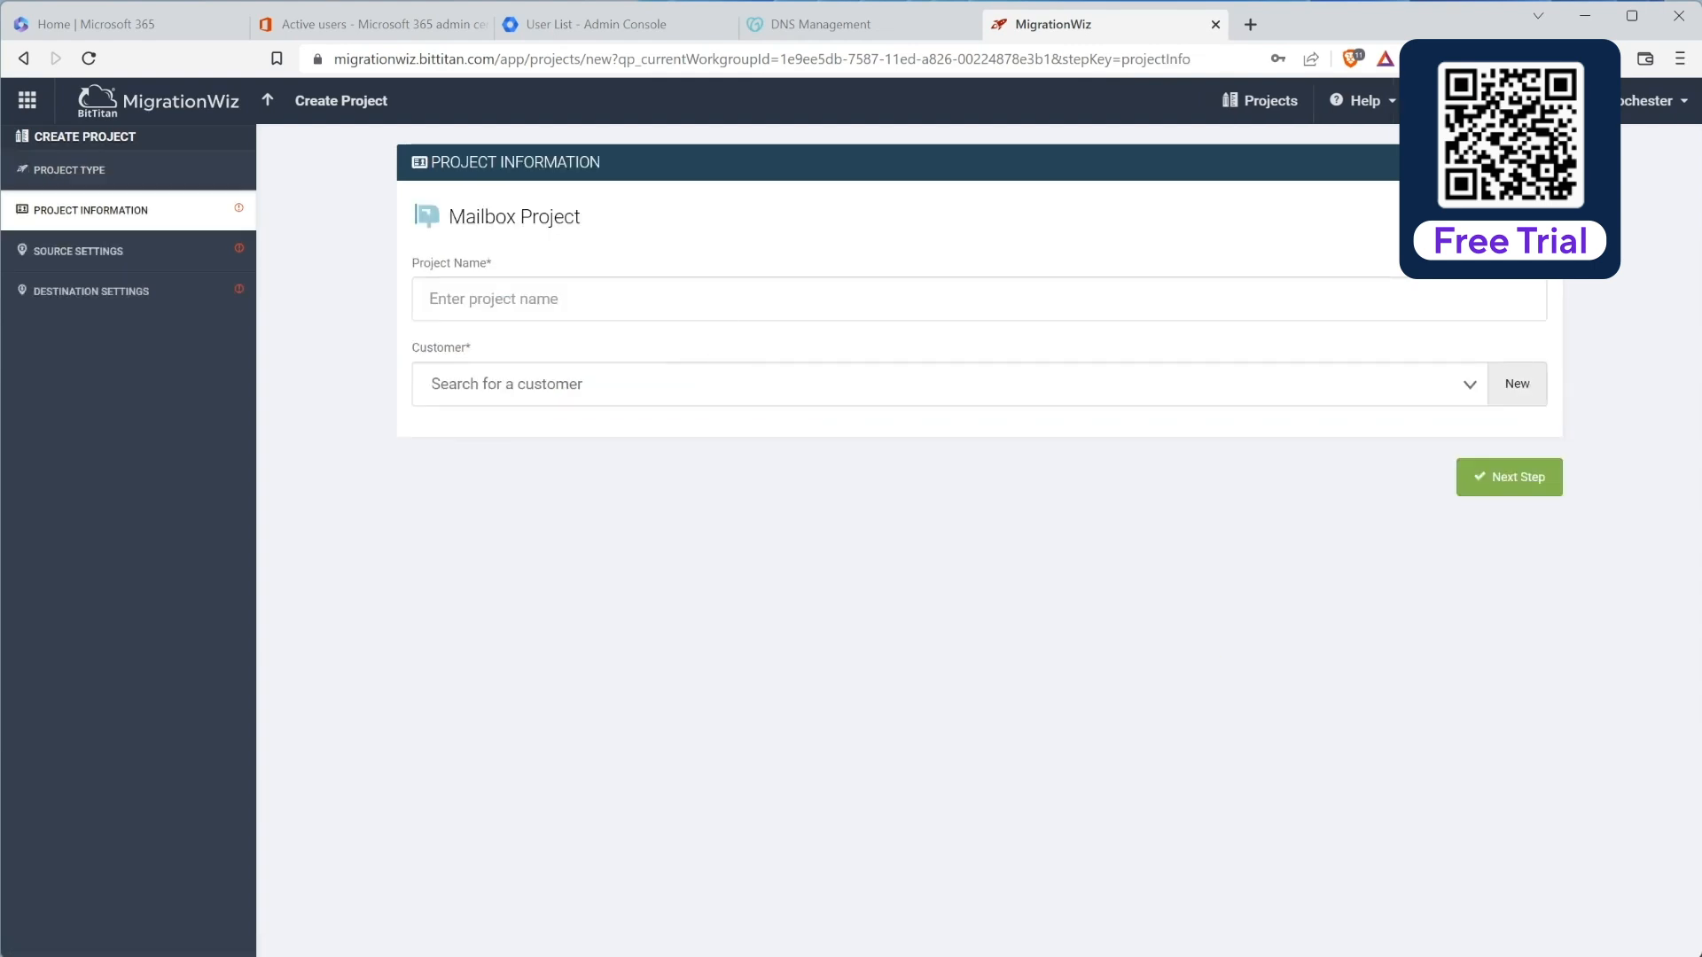
Step: Name the mailbox project Planeium
left_click(579, 313)
type("Pla")
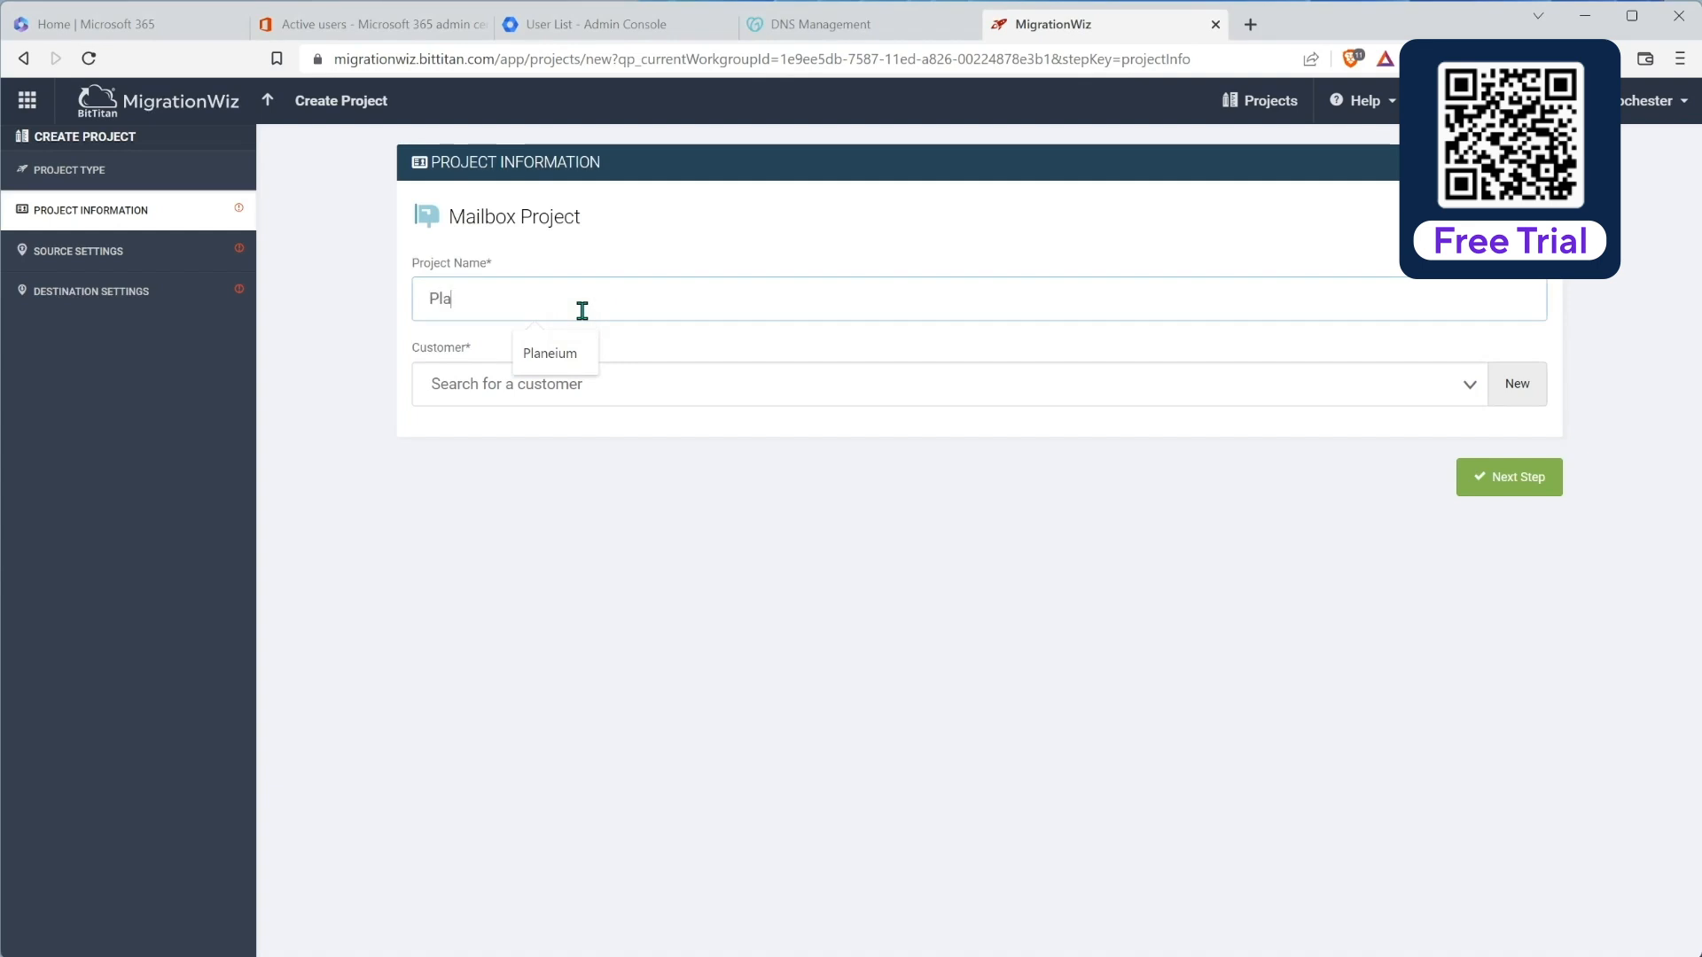
type("neium")
key("Tab")
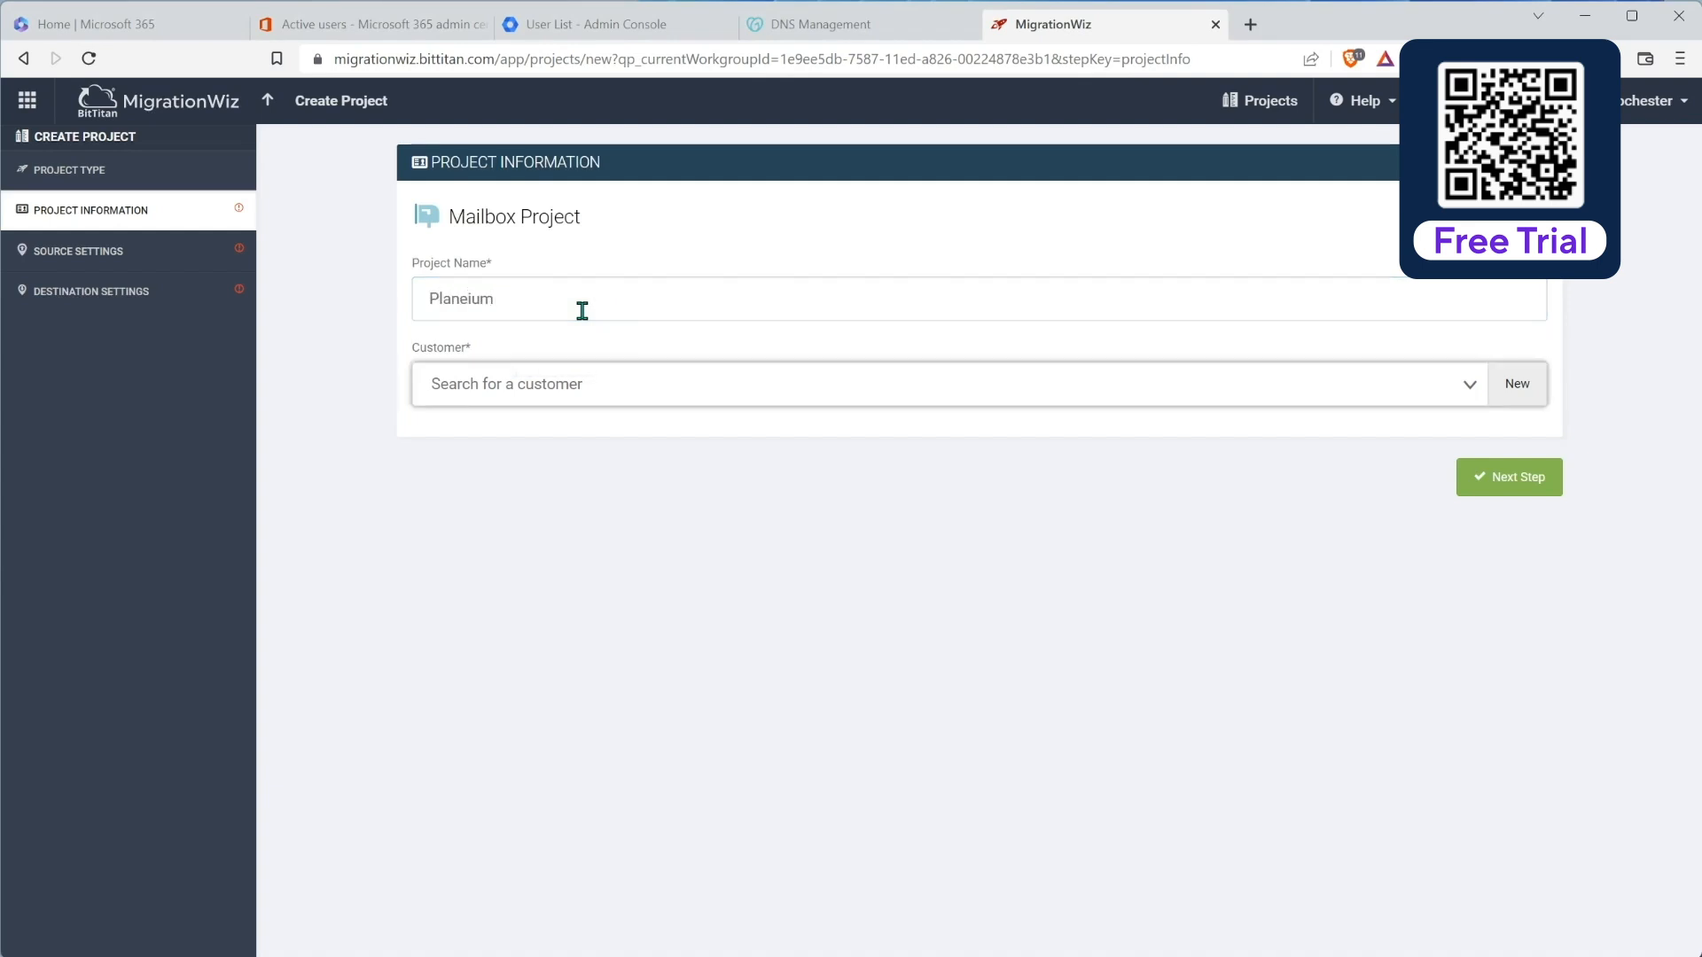
Step: Add new customer Planeium, domain planeium.com, country United States, and continue to Source Settings
left_click(1521, 389)
left_click(1082, 407)
type("pla")
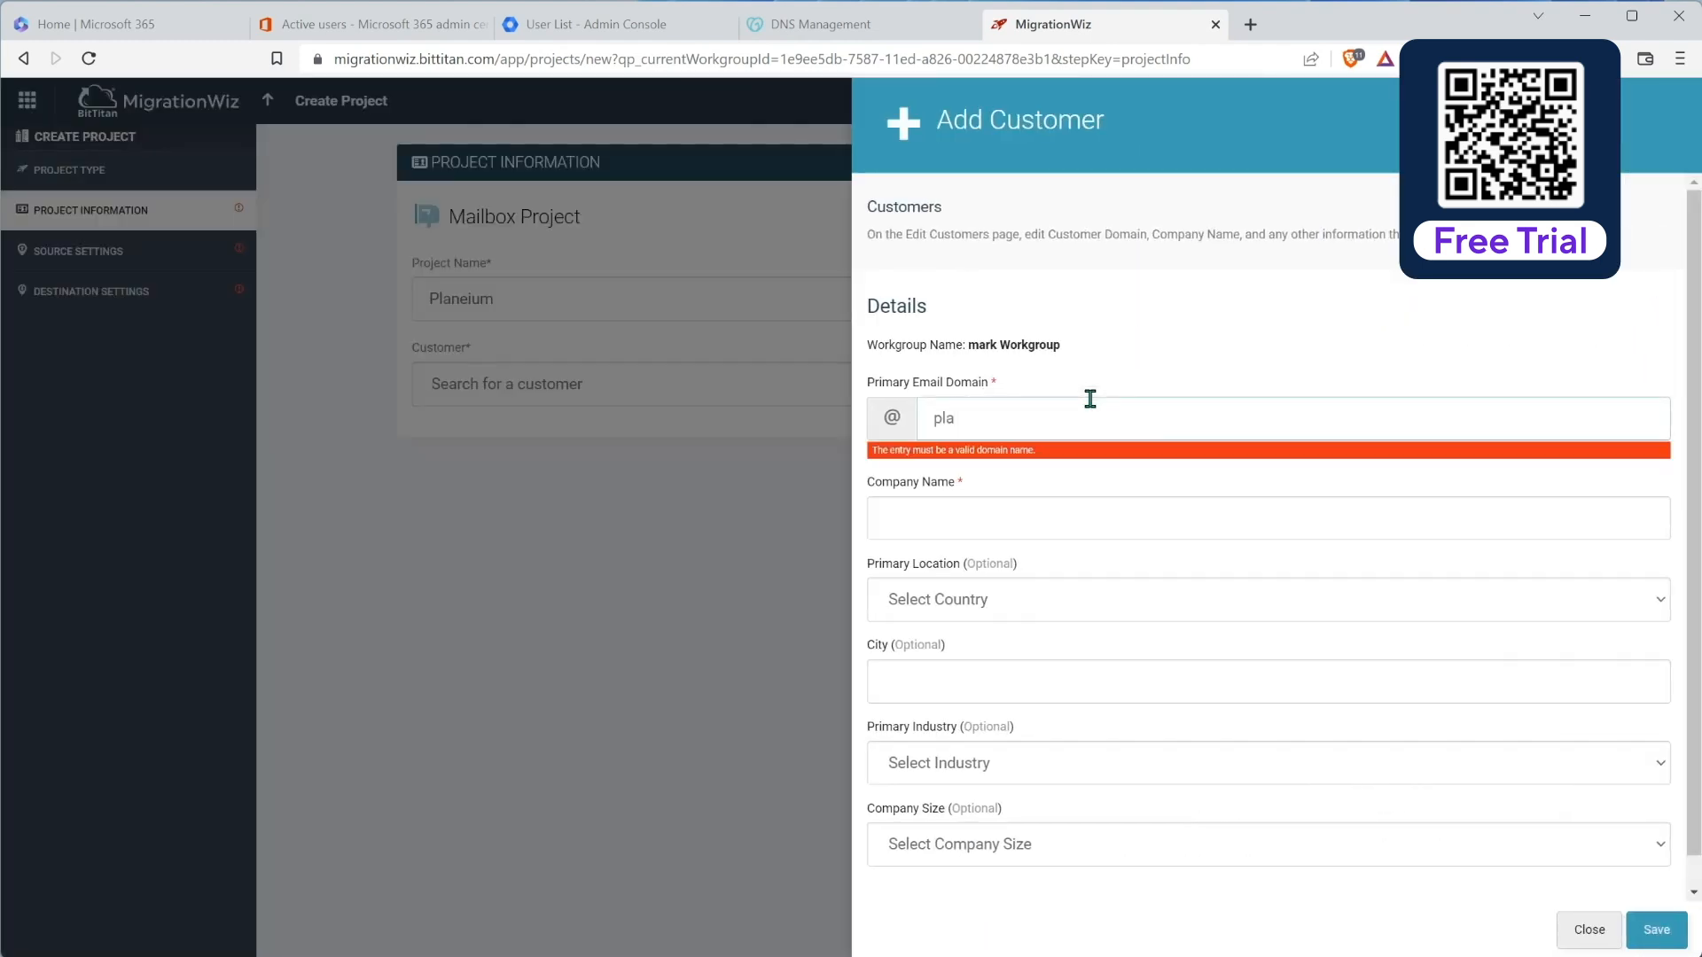
type("neium.com")
key("Tab")
type("Pl")
key("Tab")
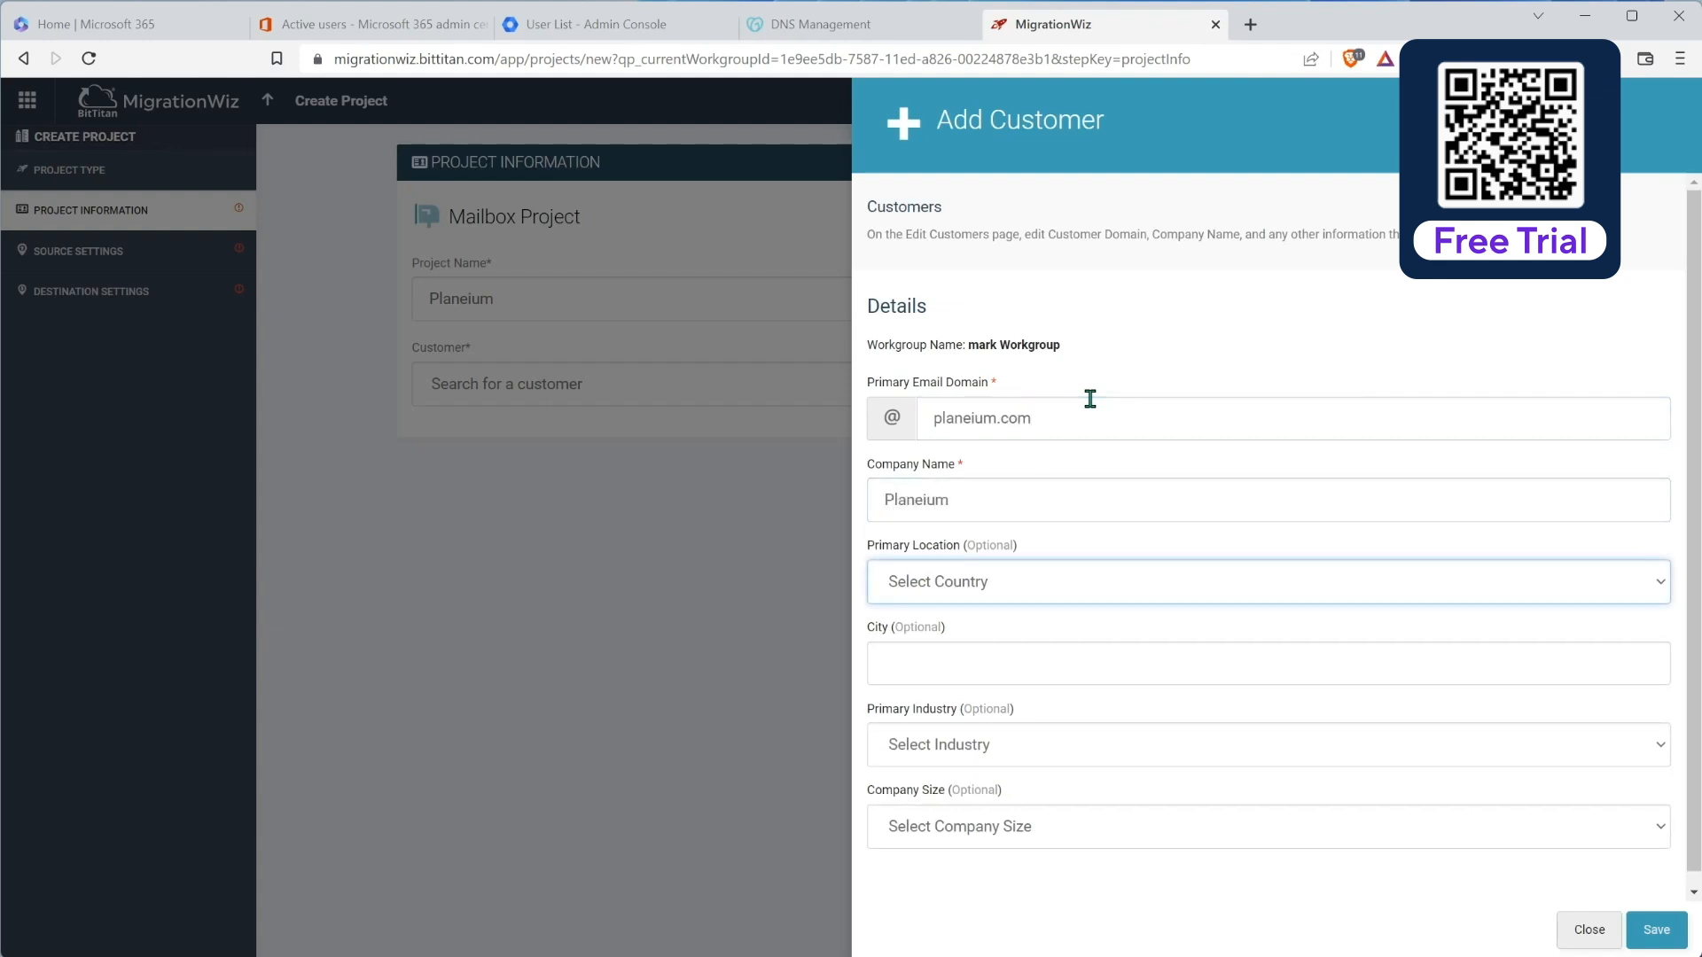
key("u")
scroll(1189, 710, "down", 1)
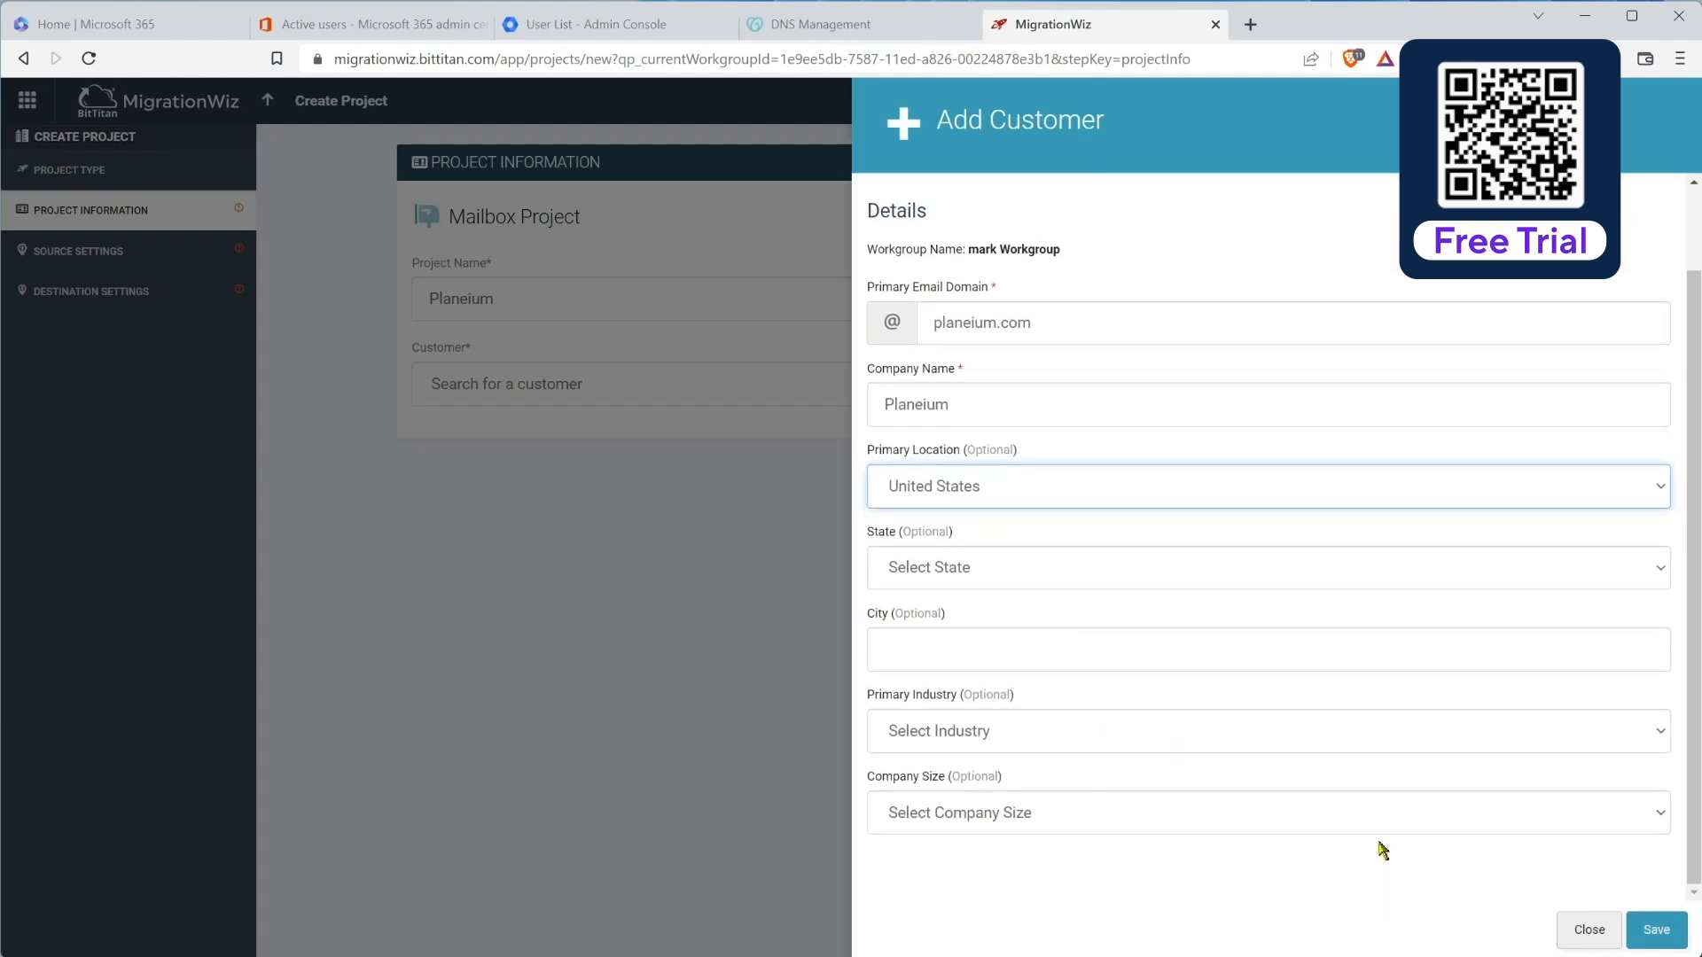
left_click(1647, 931)
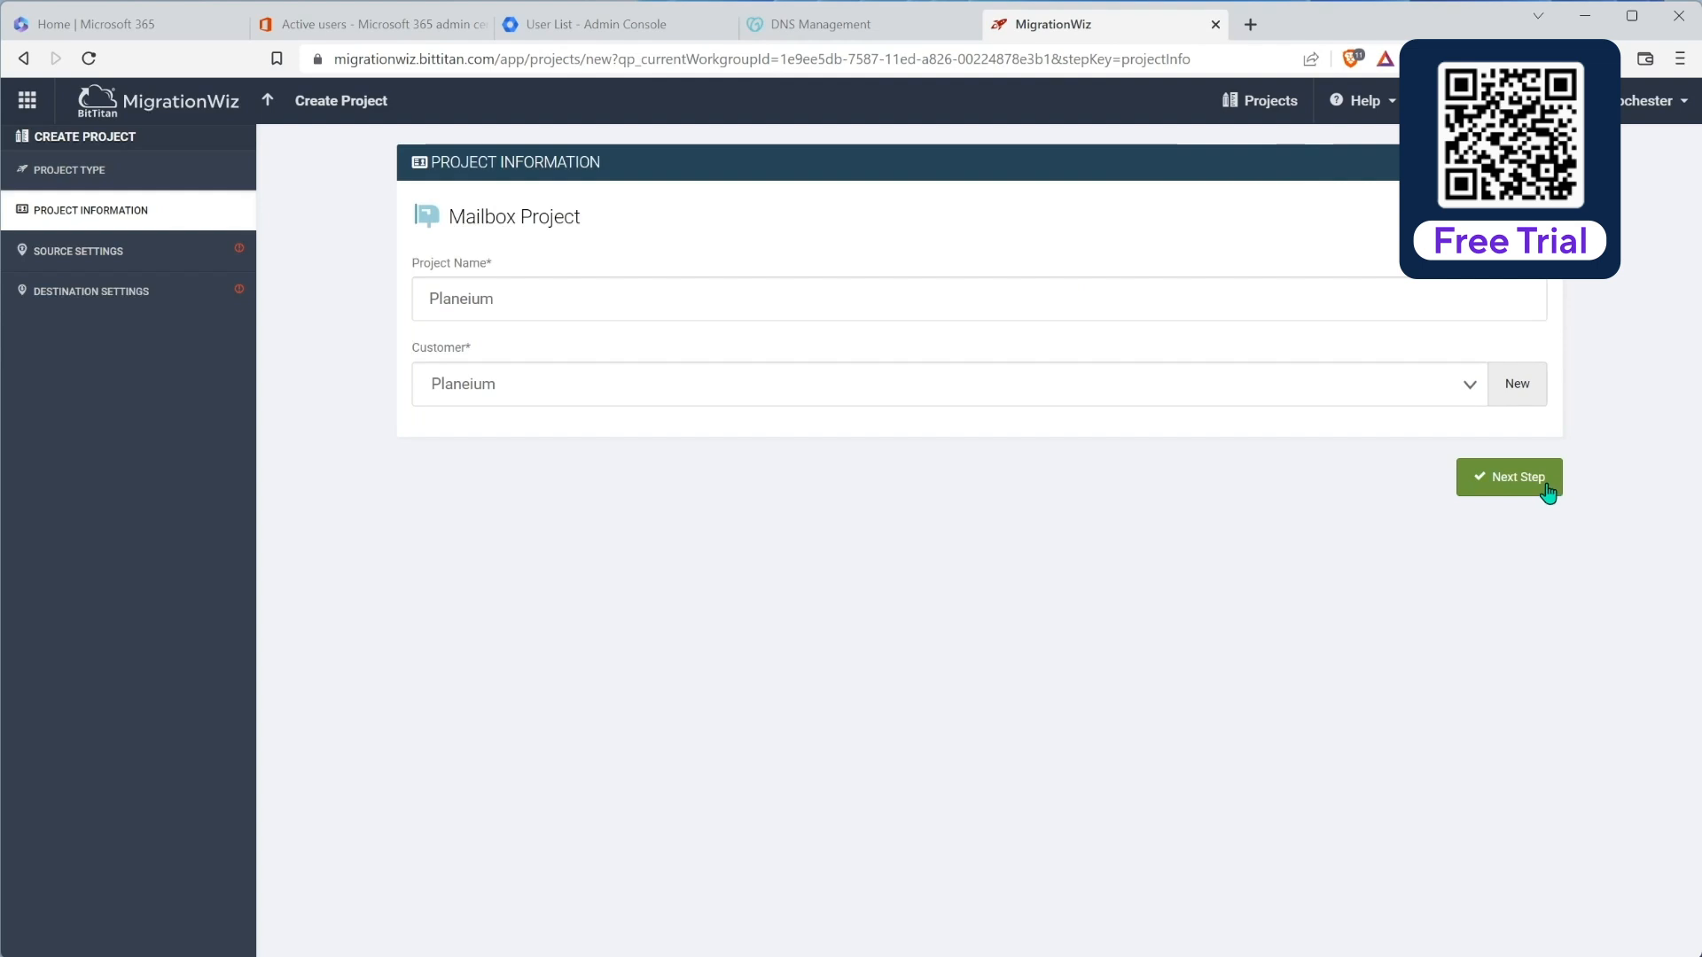
left_click(1528, 491)
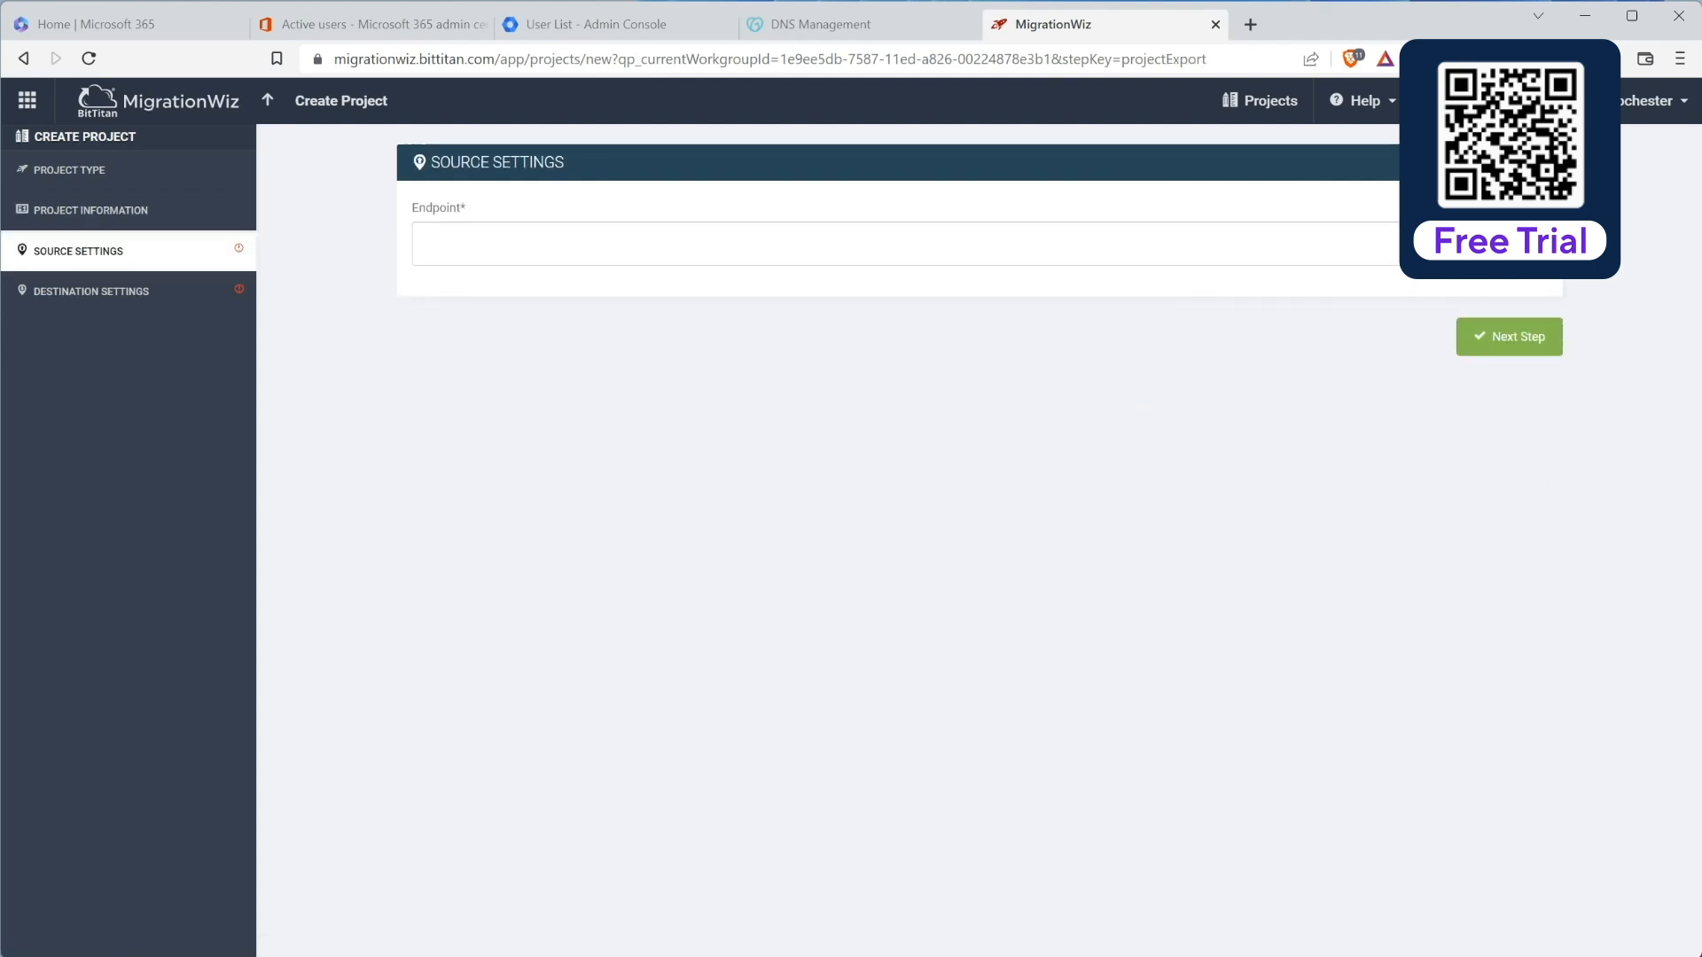
Step: Create a source endpoint 'Planeium Google Workspace' with endpoint type G Suite (Gmail API)
left_click(1519, 244)
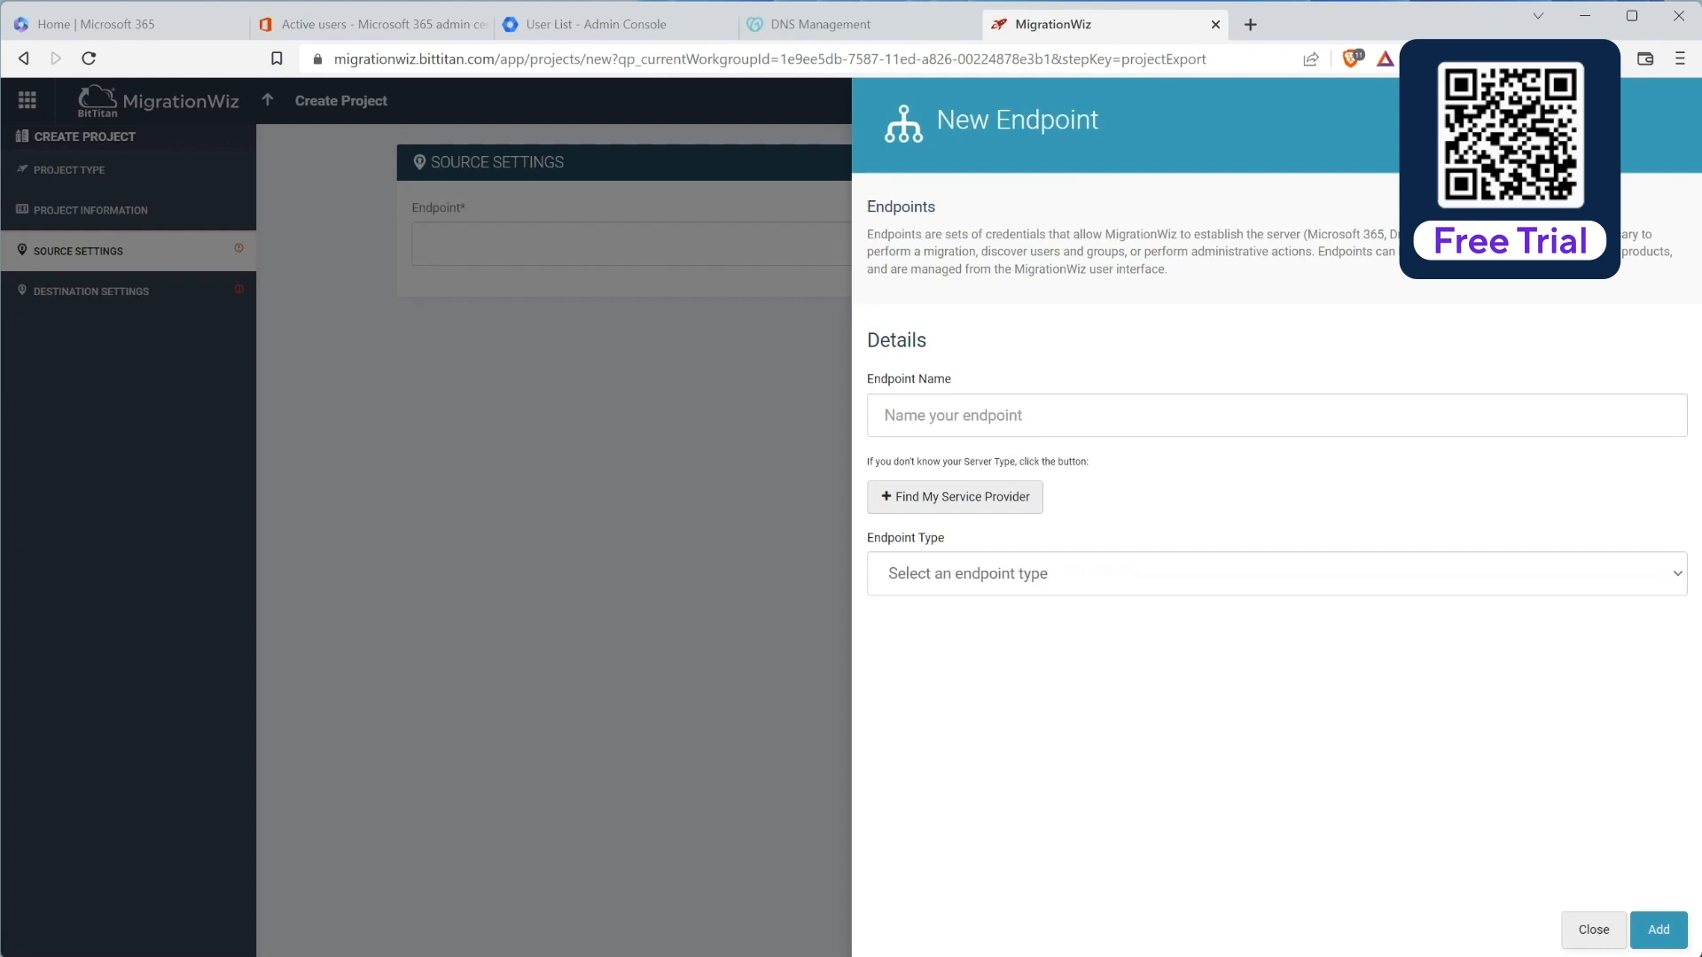
left_click(996, 413)
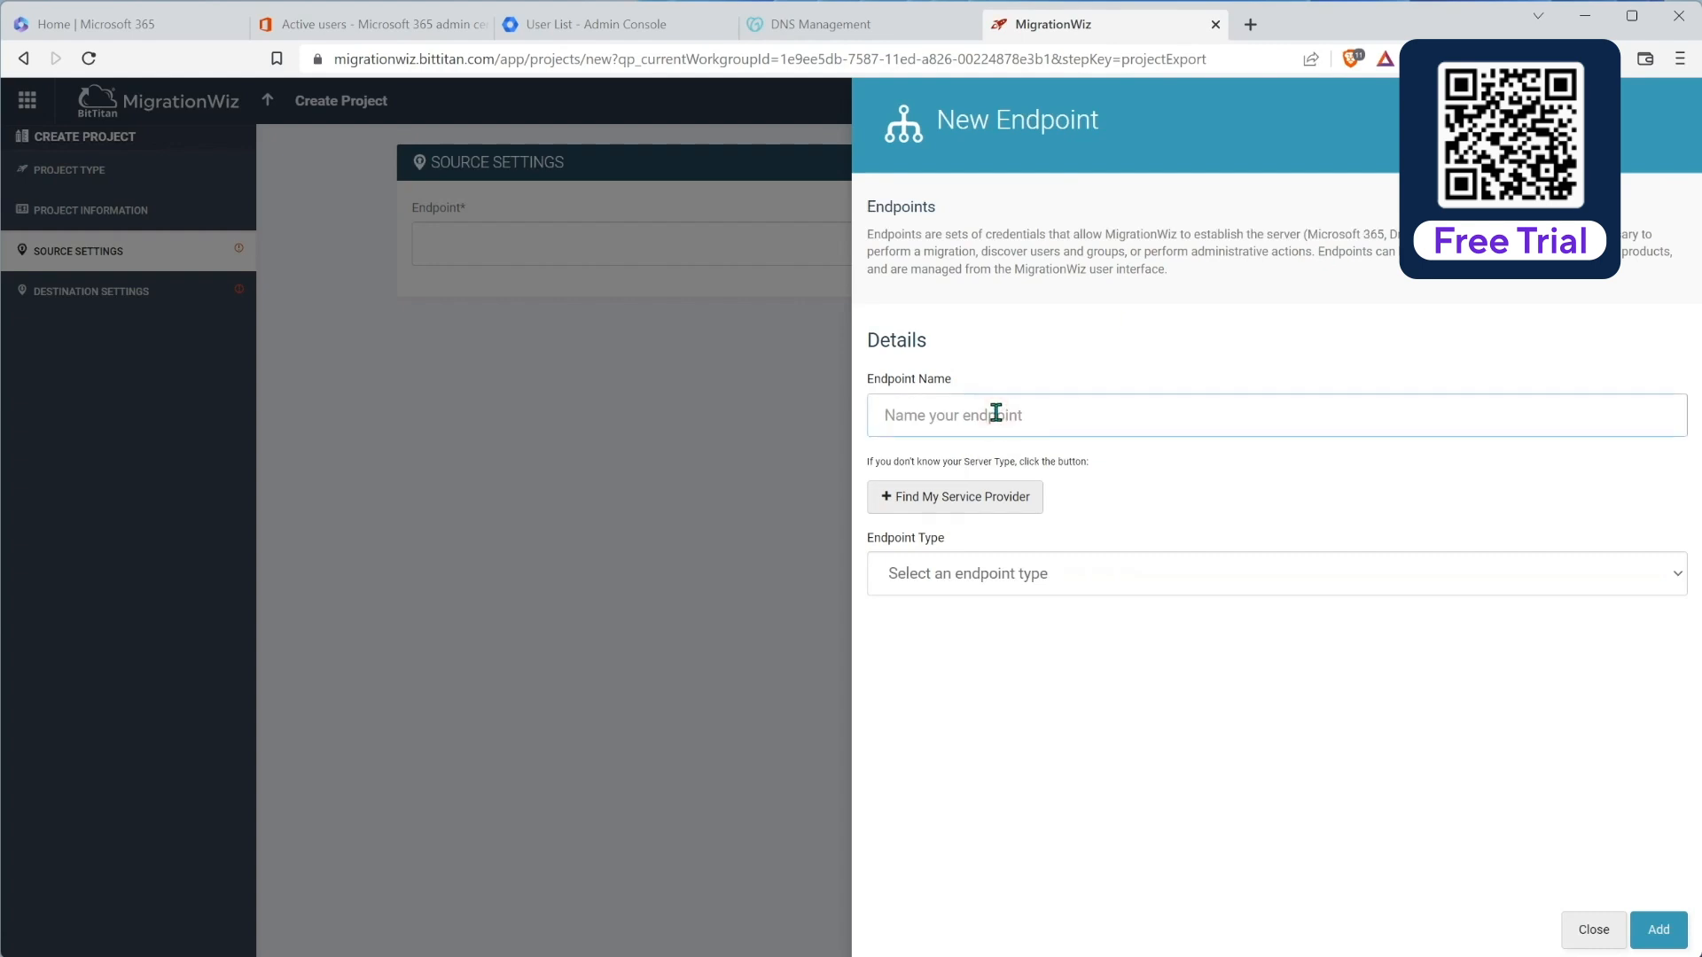
type("Planeium Google Workspac")
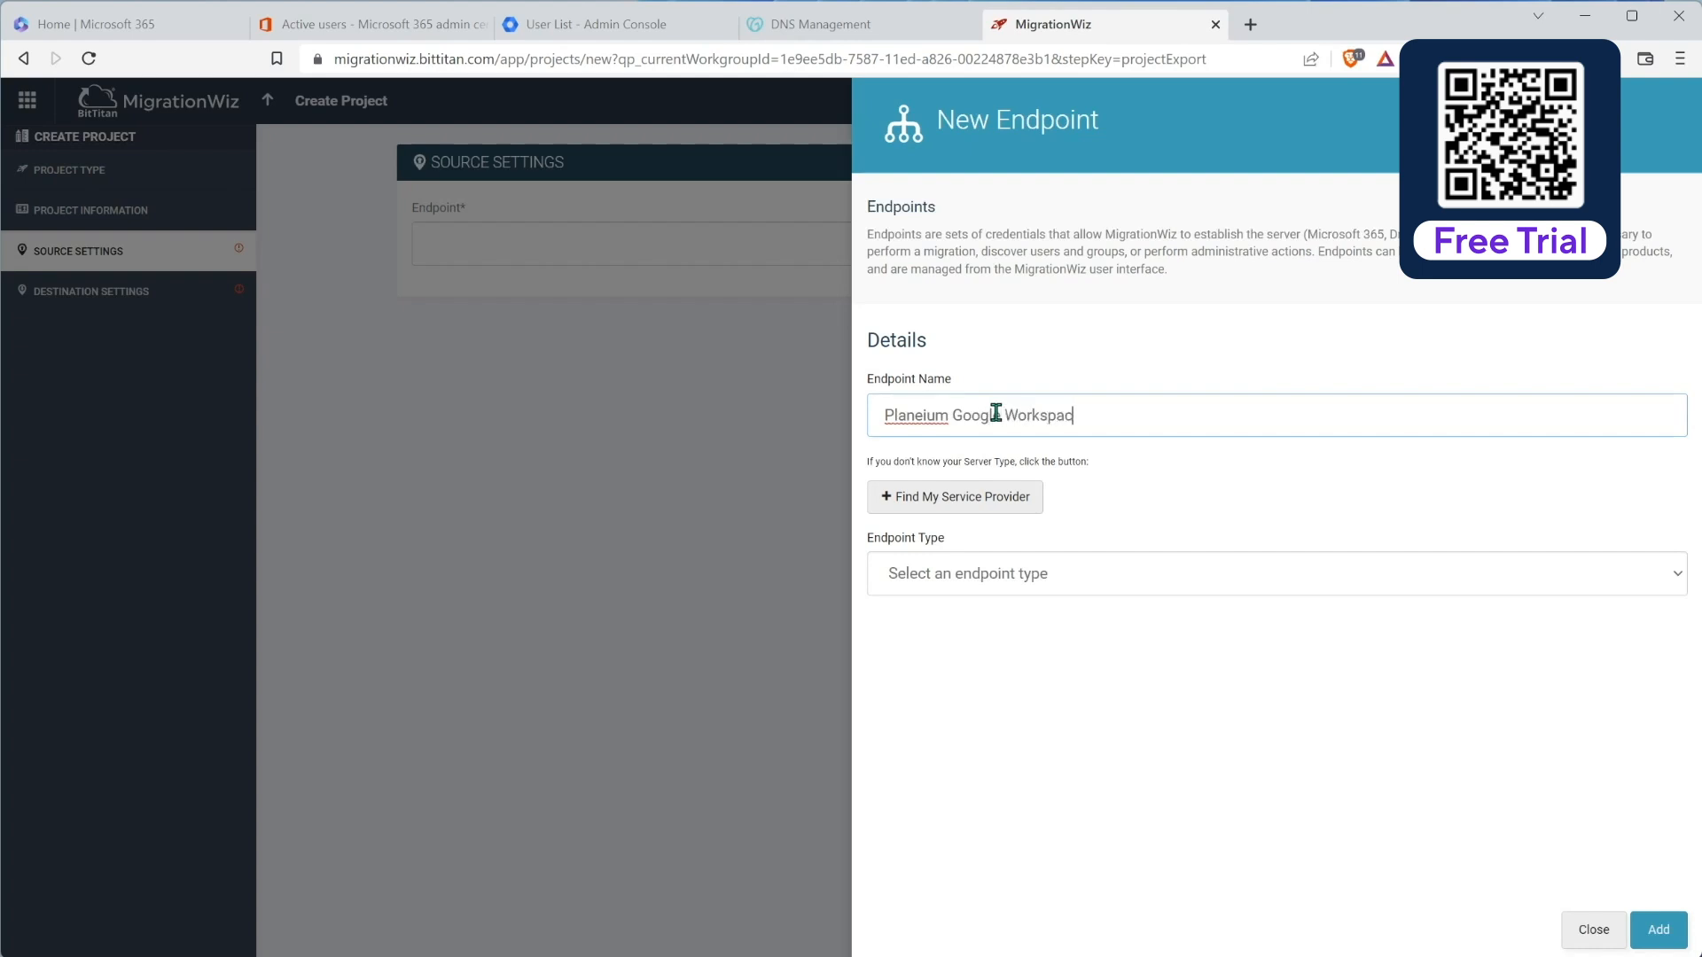
left_click(1017, 574)
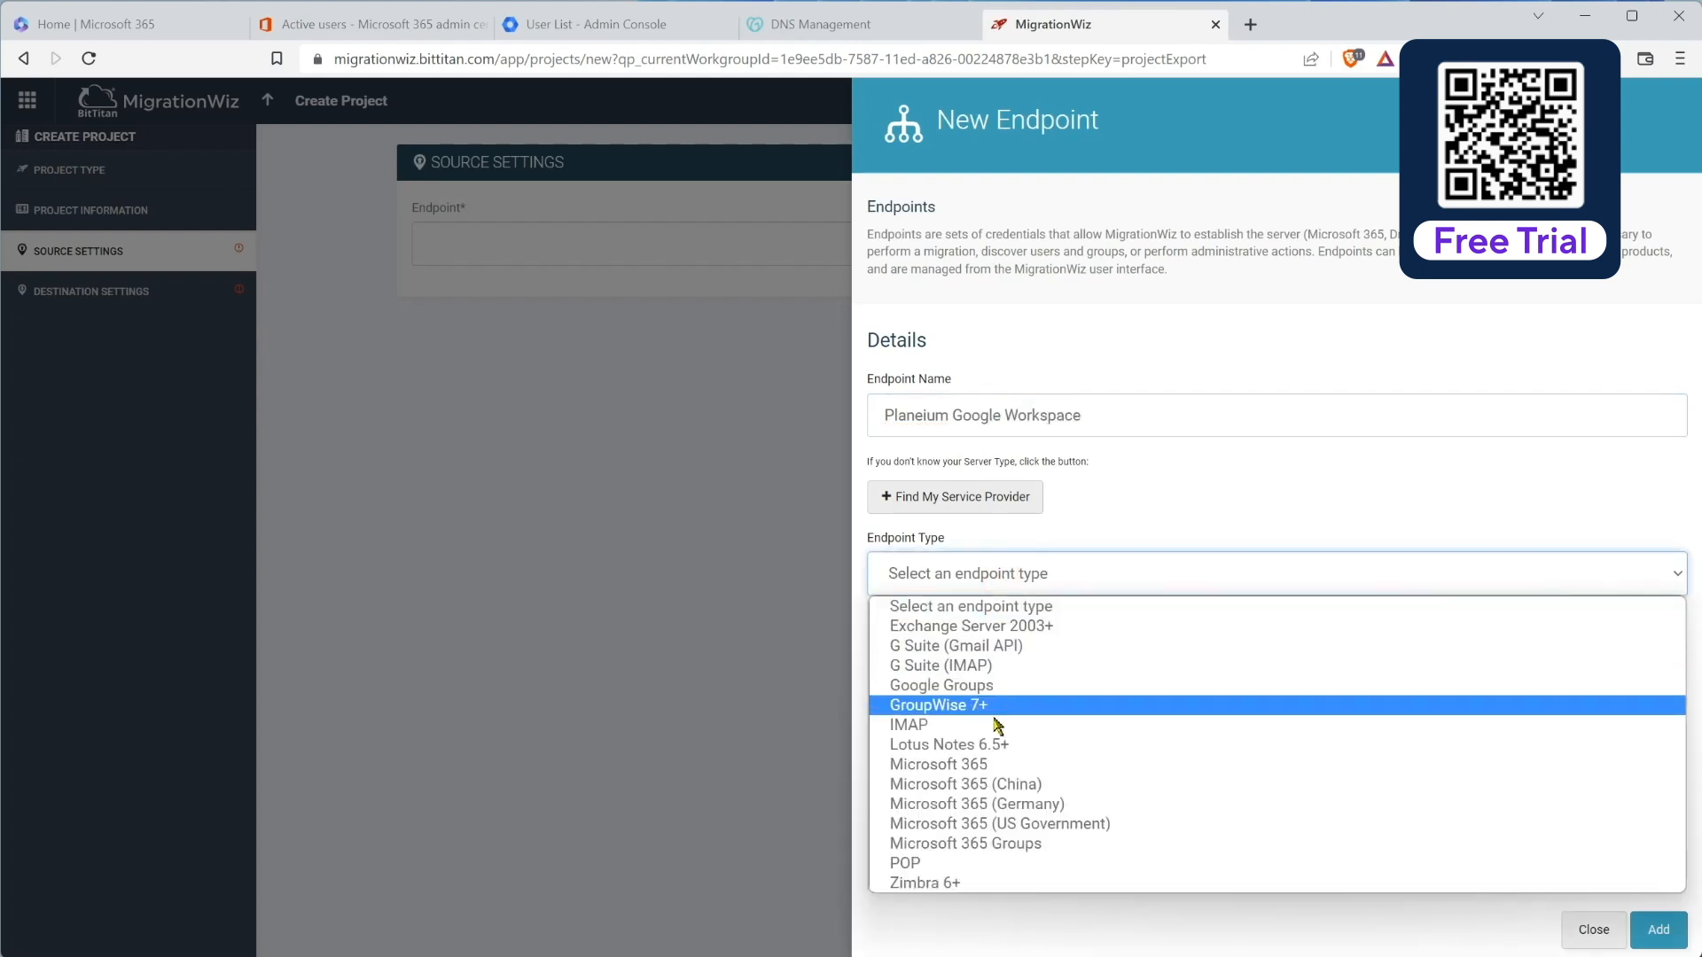
left_click(993, 646)
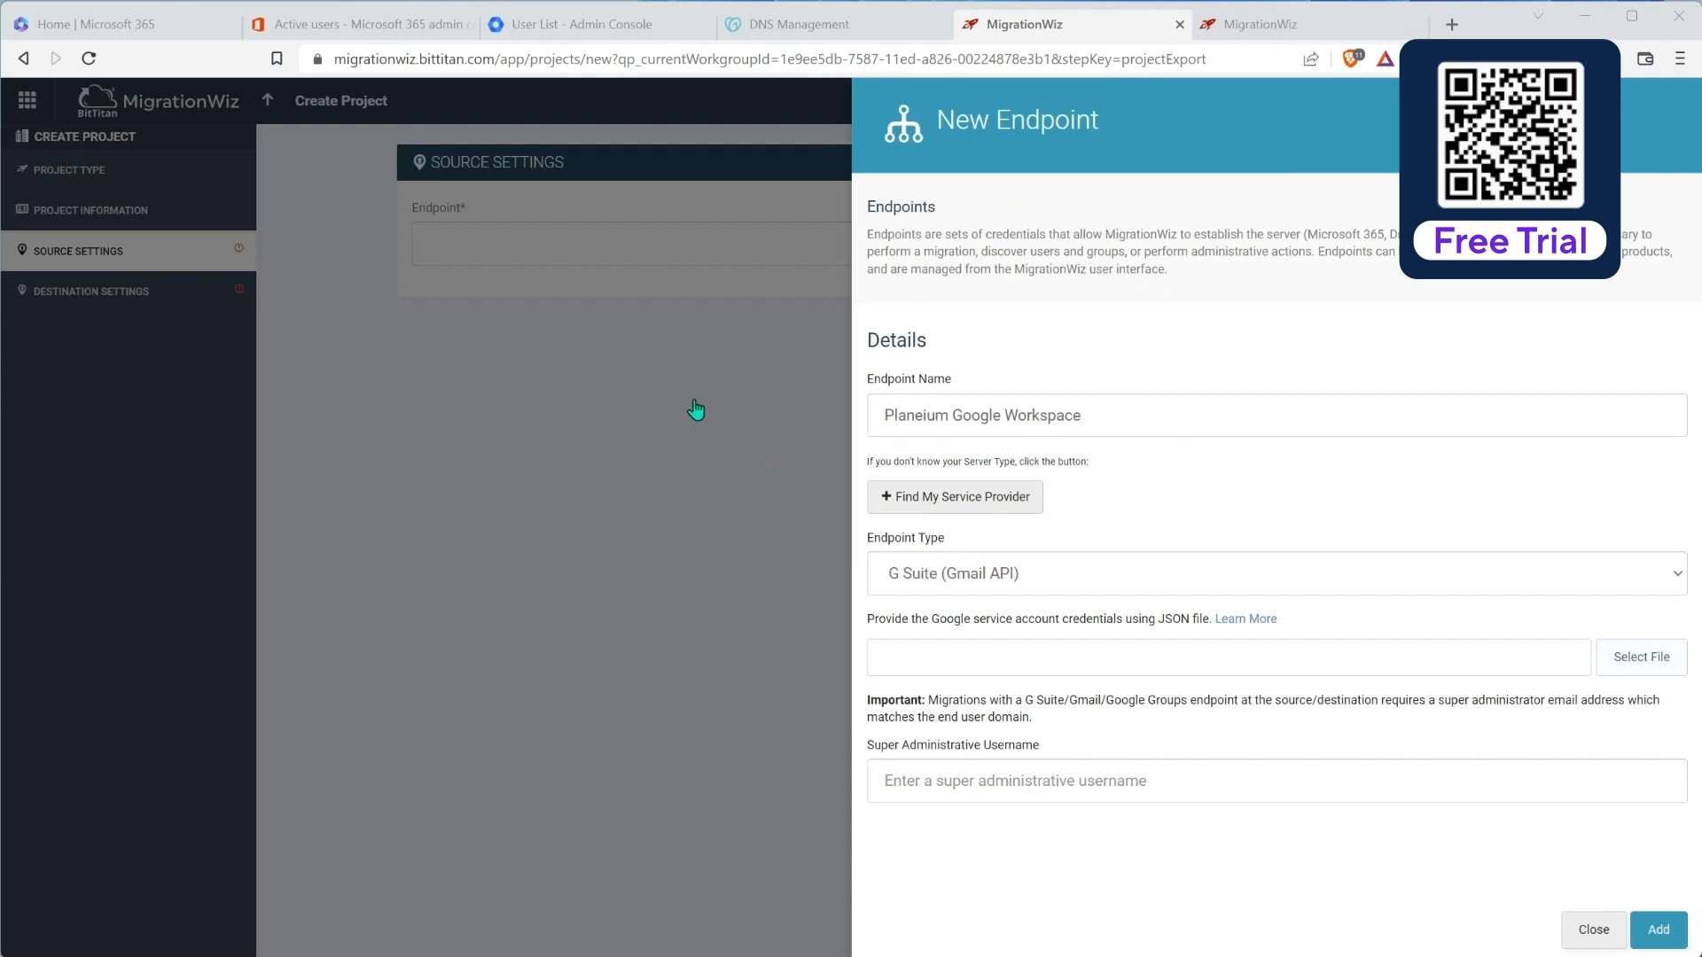
left_click(1261, 27)
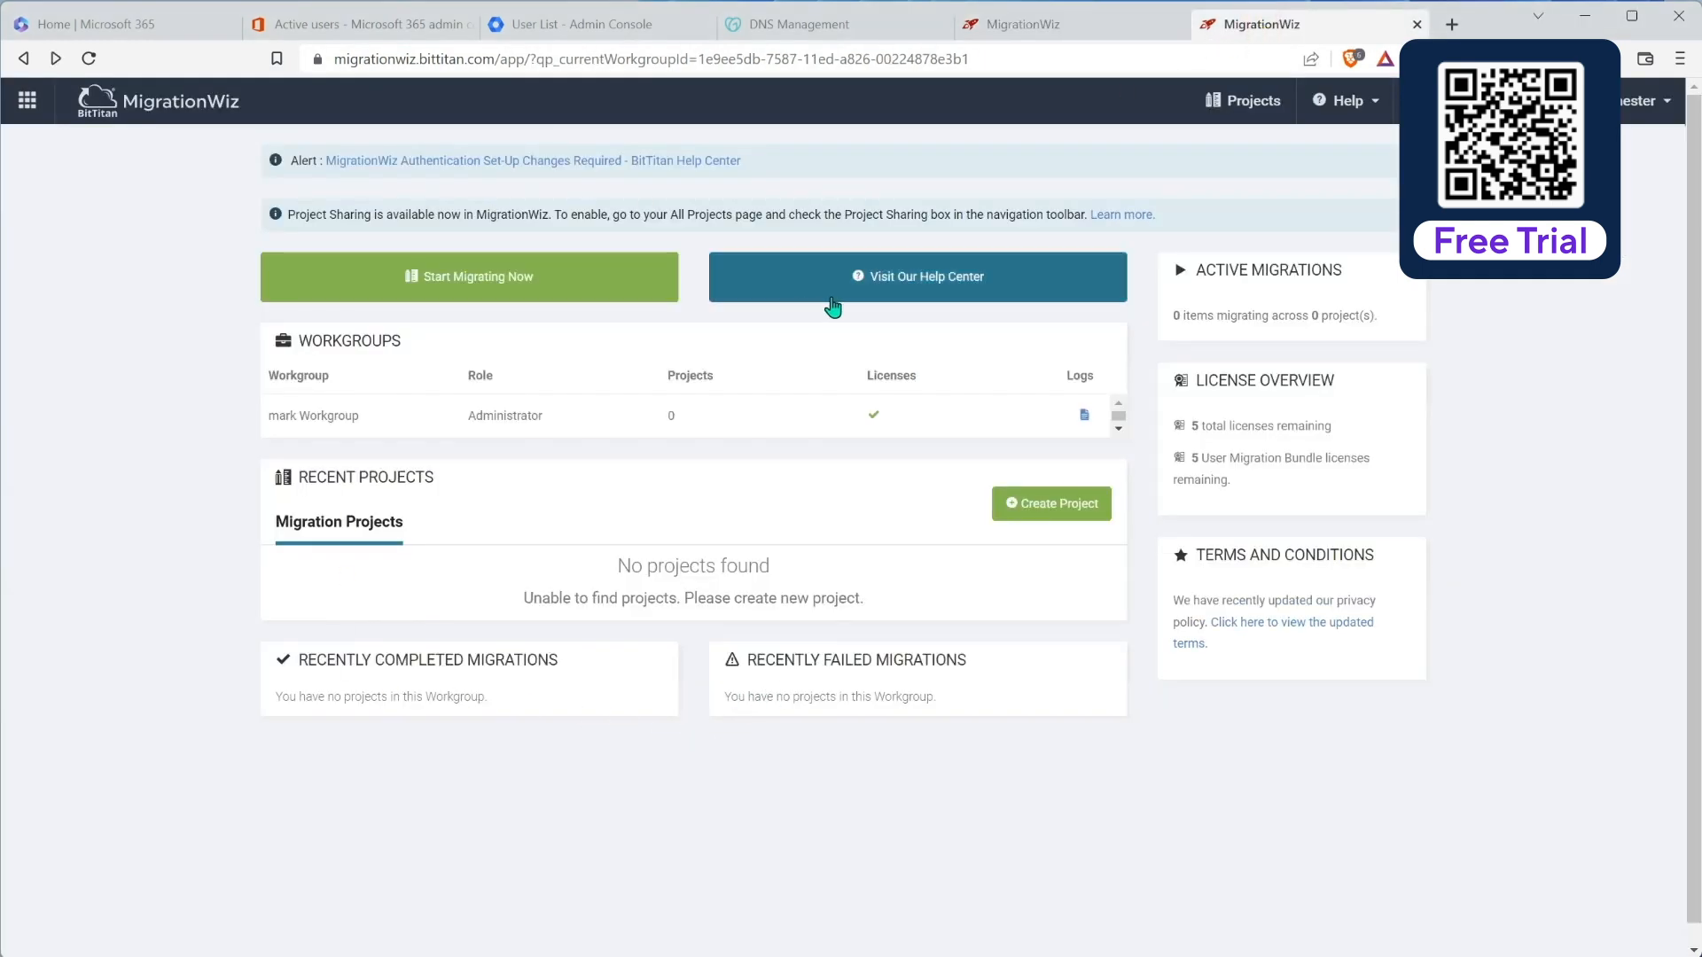
Step: In BitTitan Help Center, open the G Suite (Gmail API) to Exchange Online migration guide
left_click(882, 276)
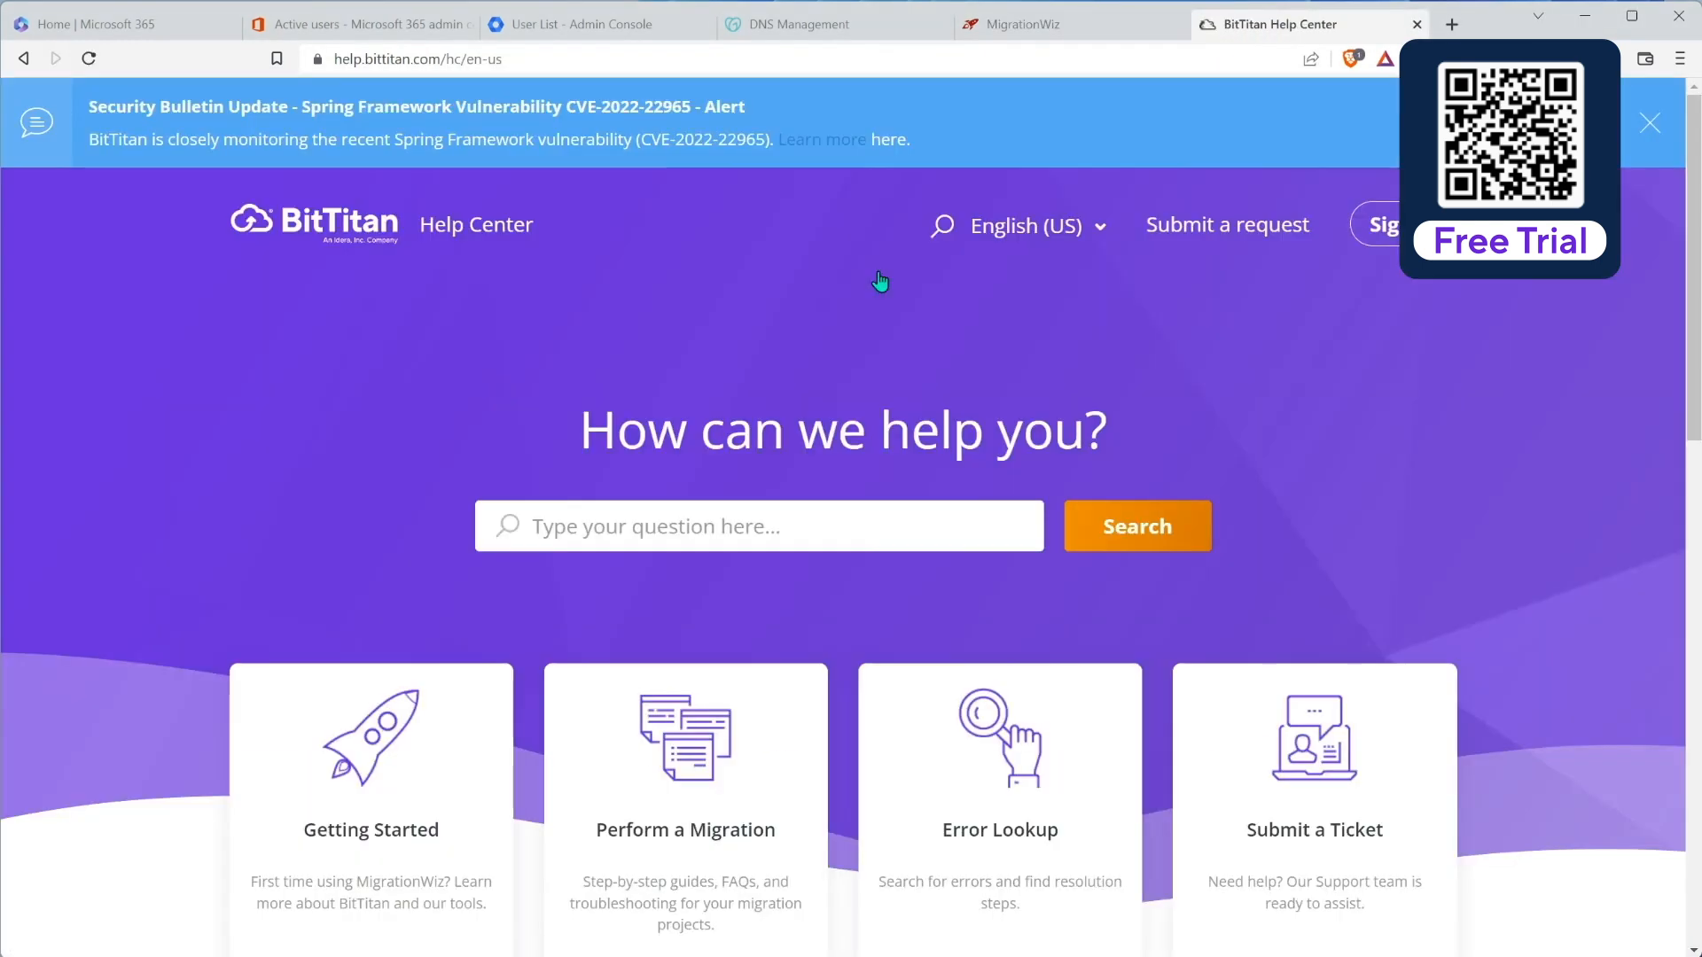
scroll(735, 434, "down", 2)
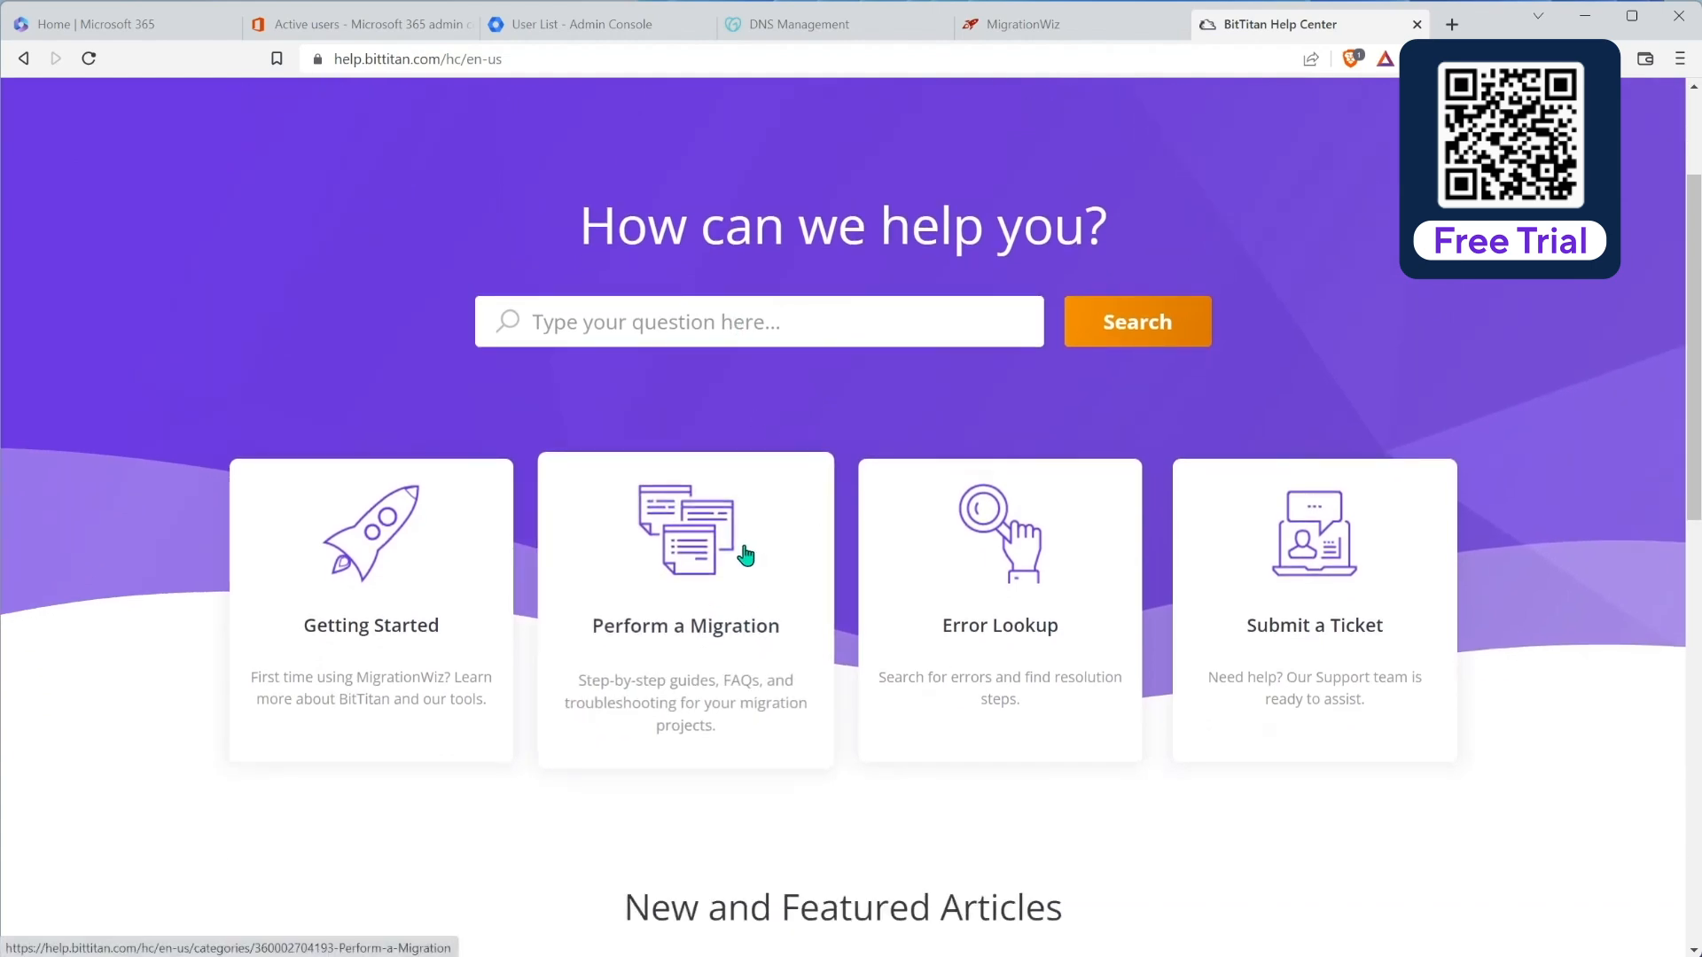
left_click(708, 539)
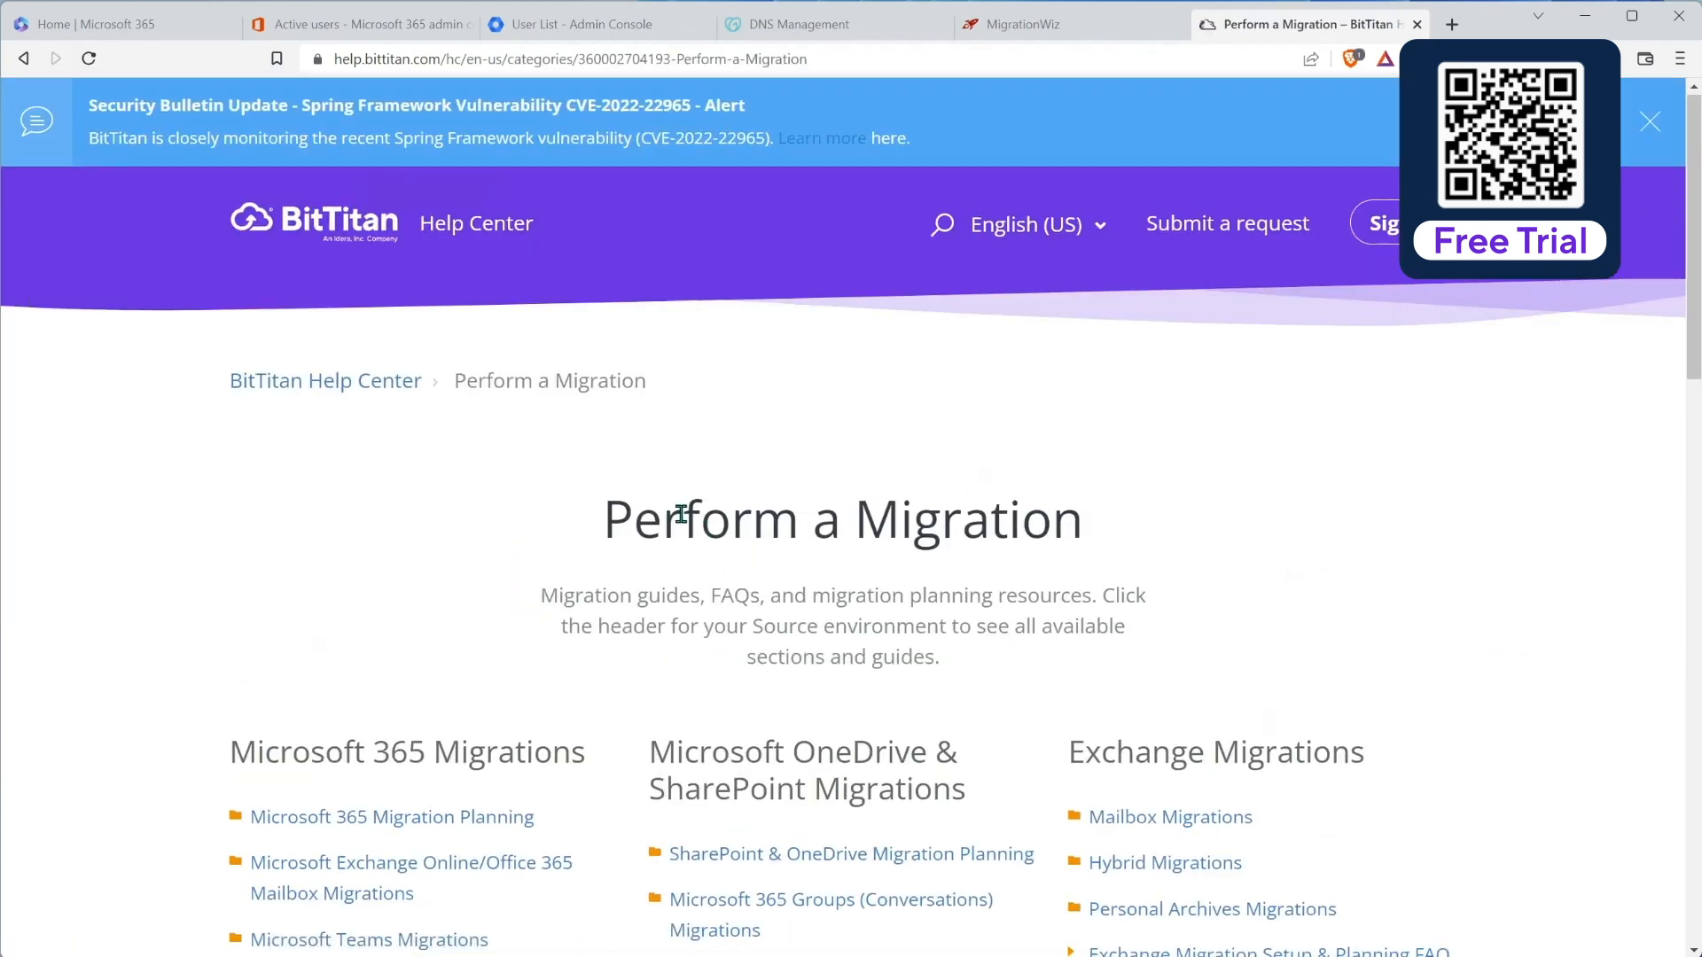
scroll(681, 514, "down", 2)
scroll(682, 518, "down", 5)
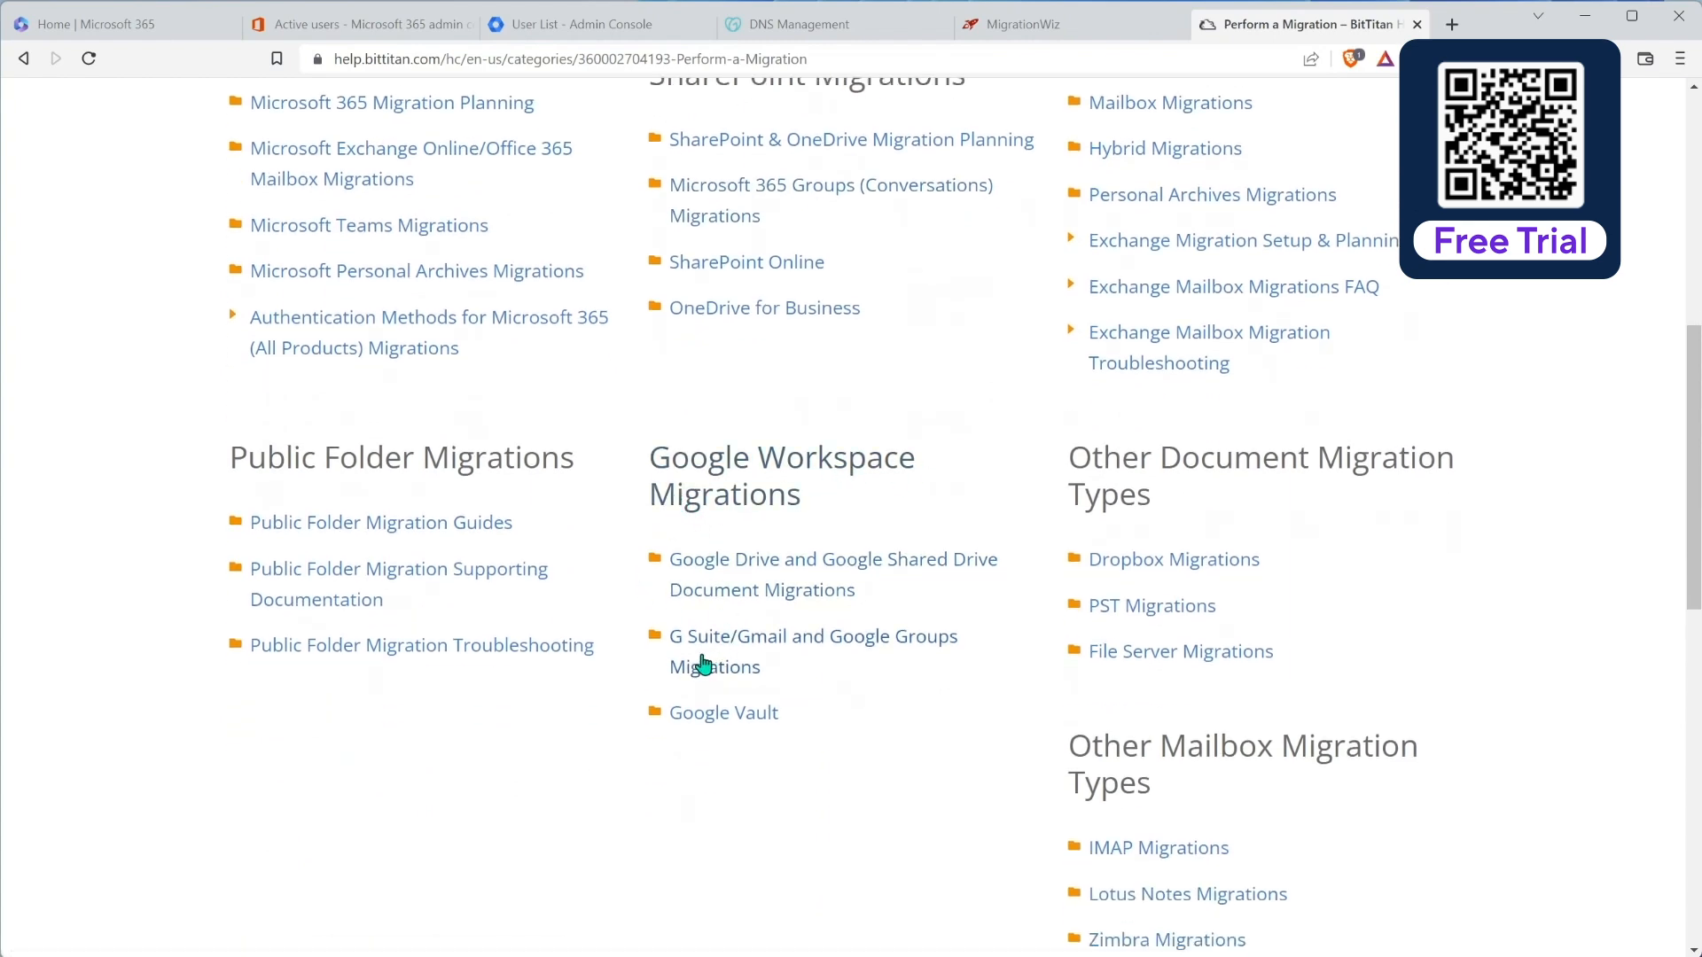
left_click(743, 649)
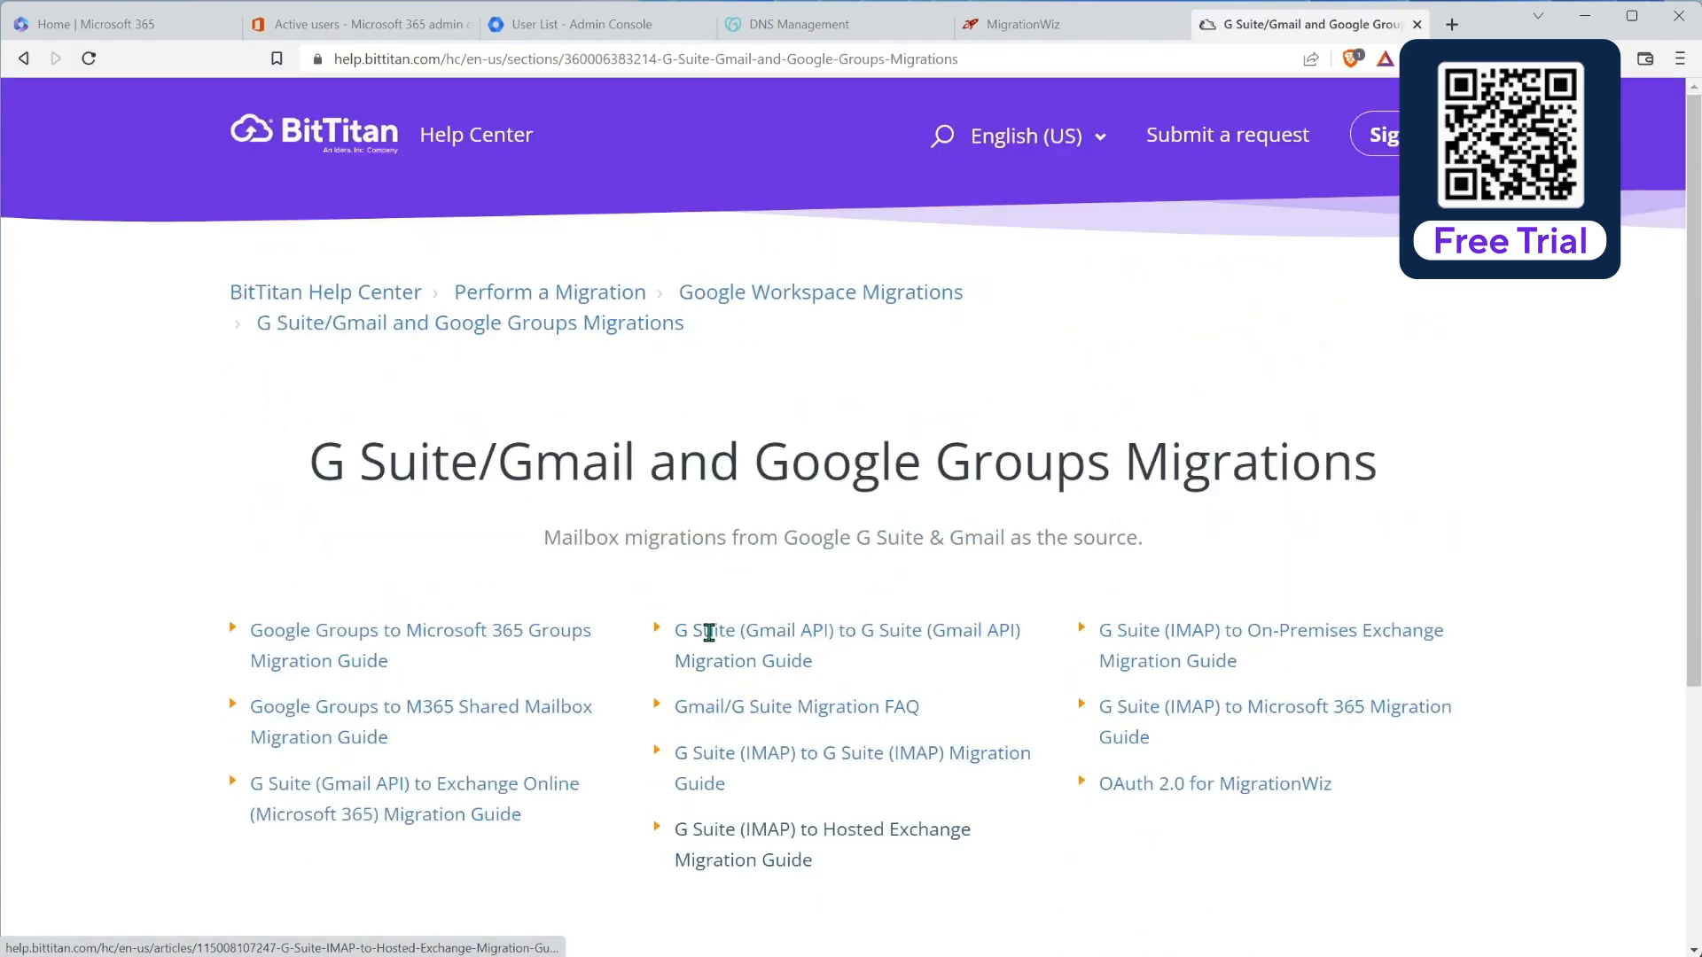
scroll(571, 630, "down", 5)
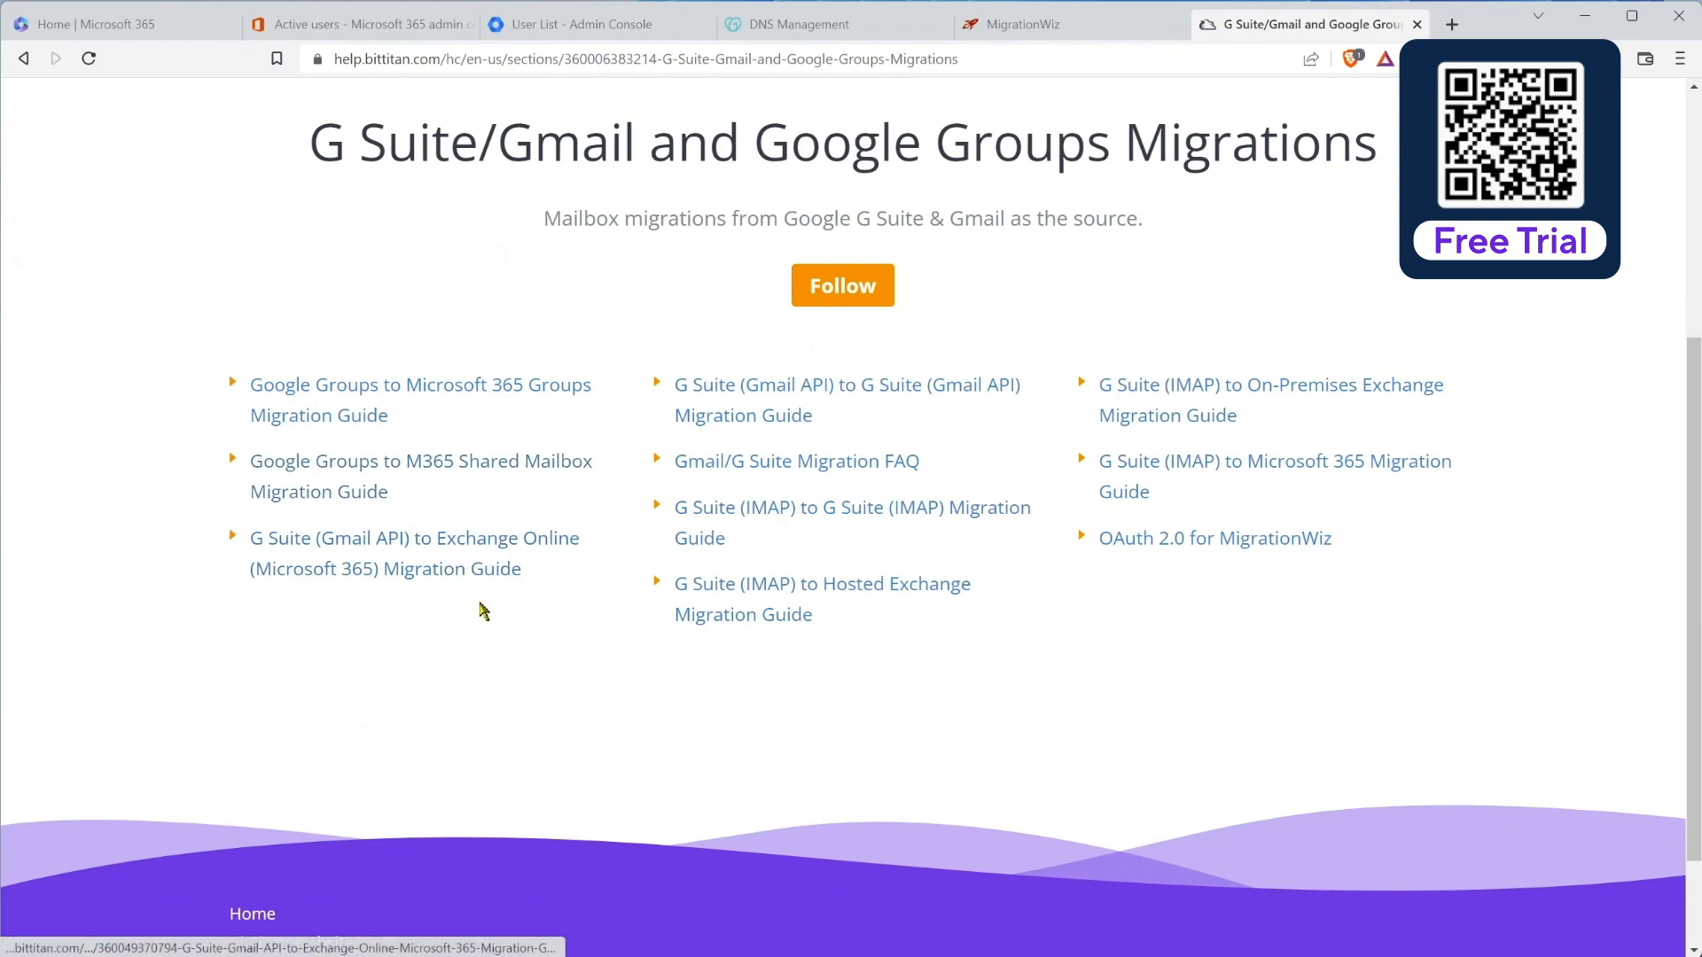
left_click(450, 545)
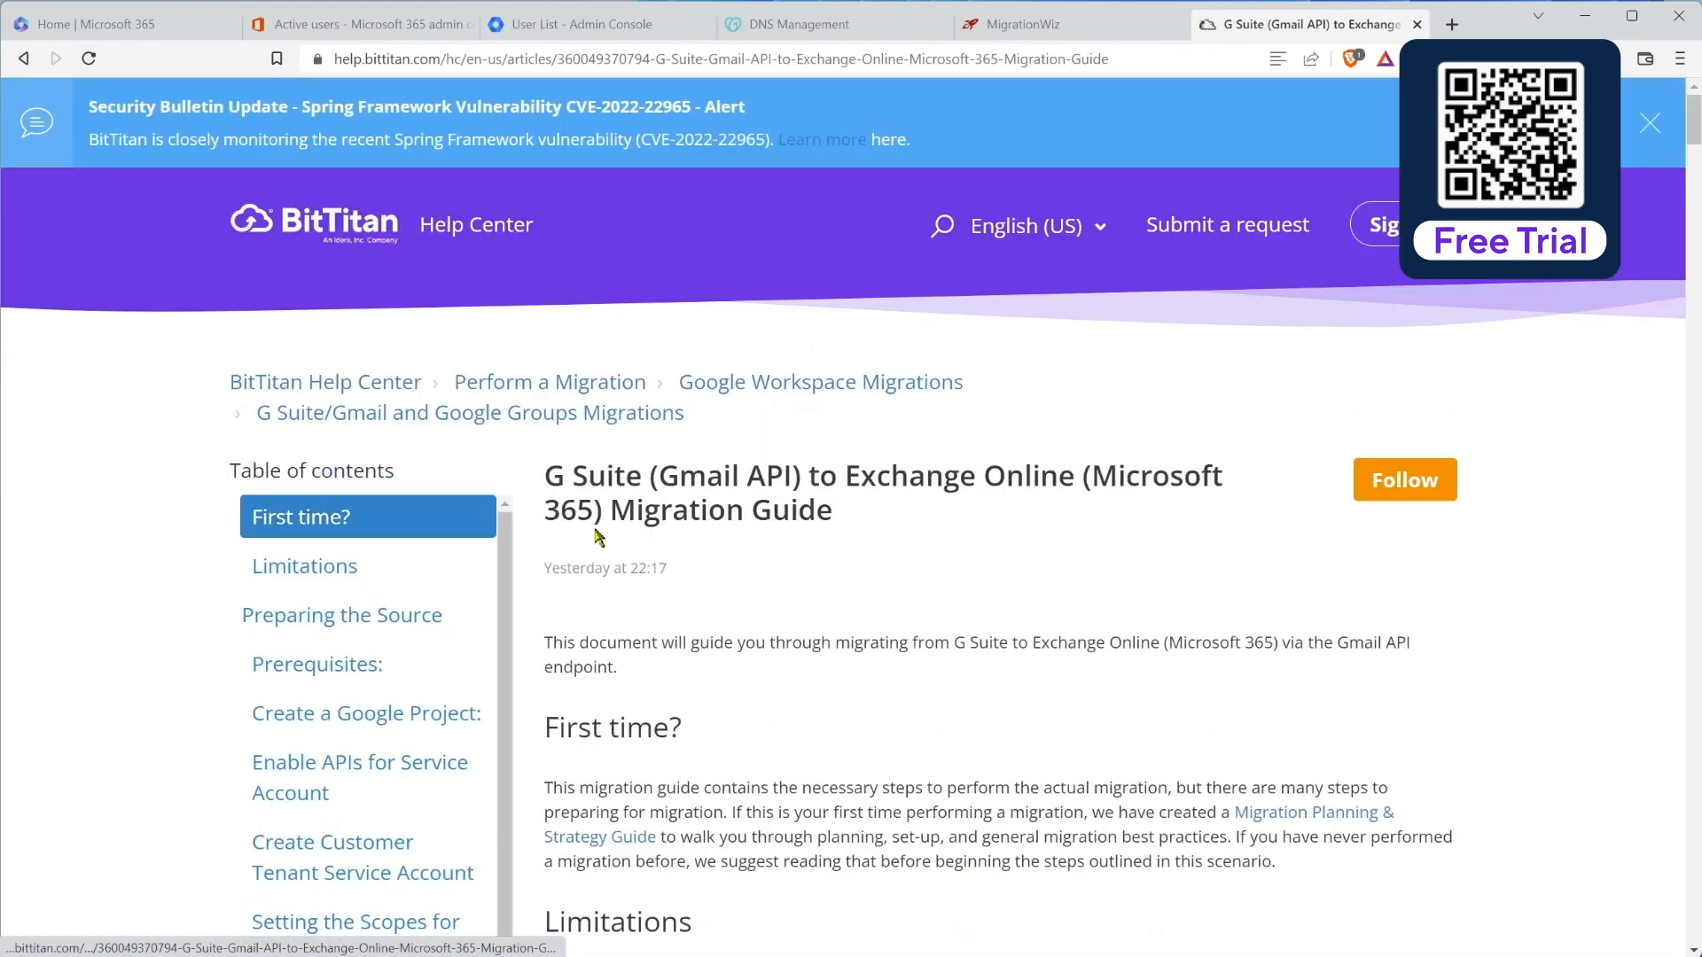
Step: Read the guide's service account and scopes sections, then close the guide tab with Ctrl+W
scroll(940, 667, "down", 5)
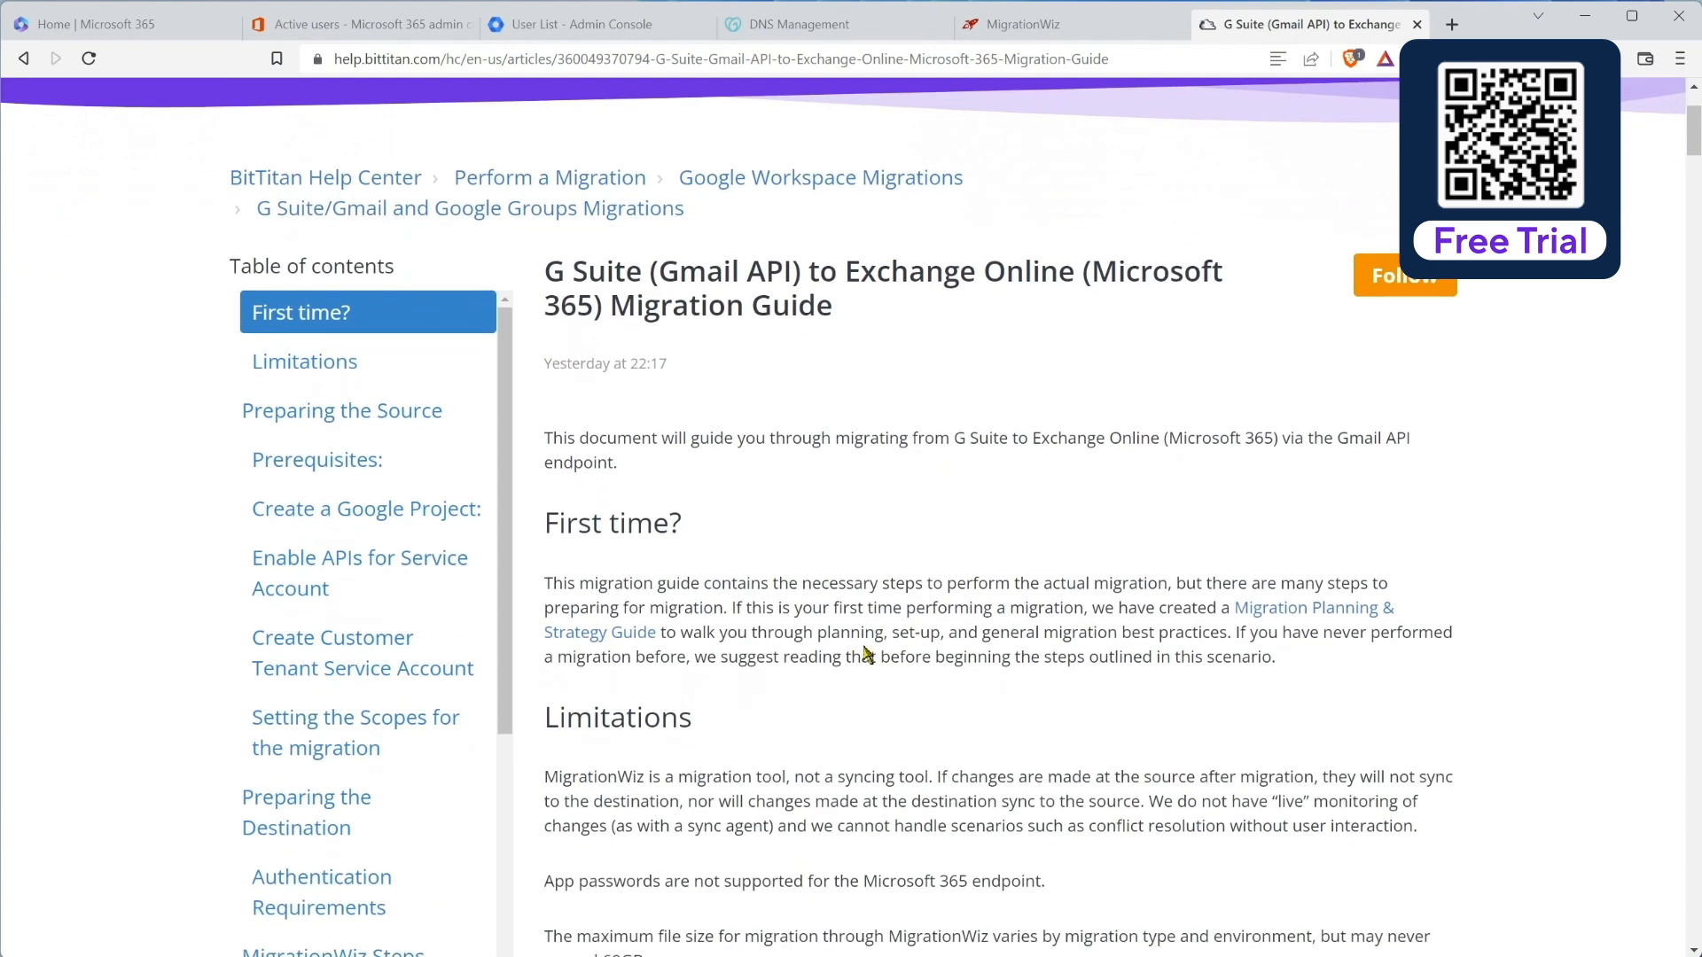
scroll(864, 660, "down", 7)
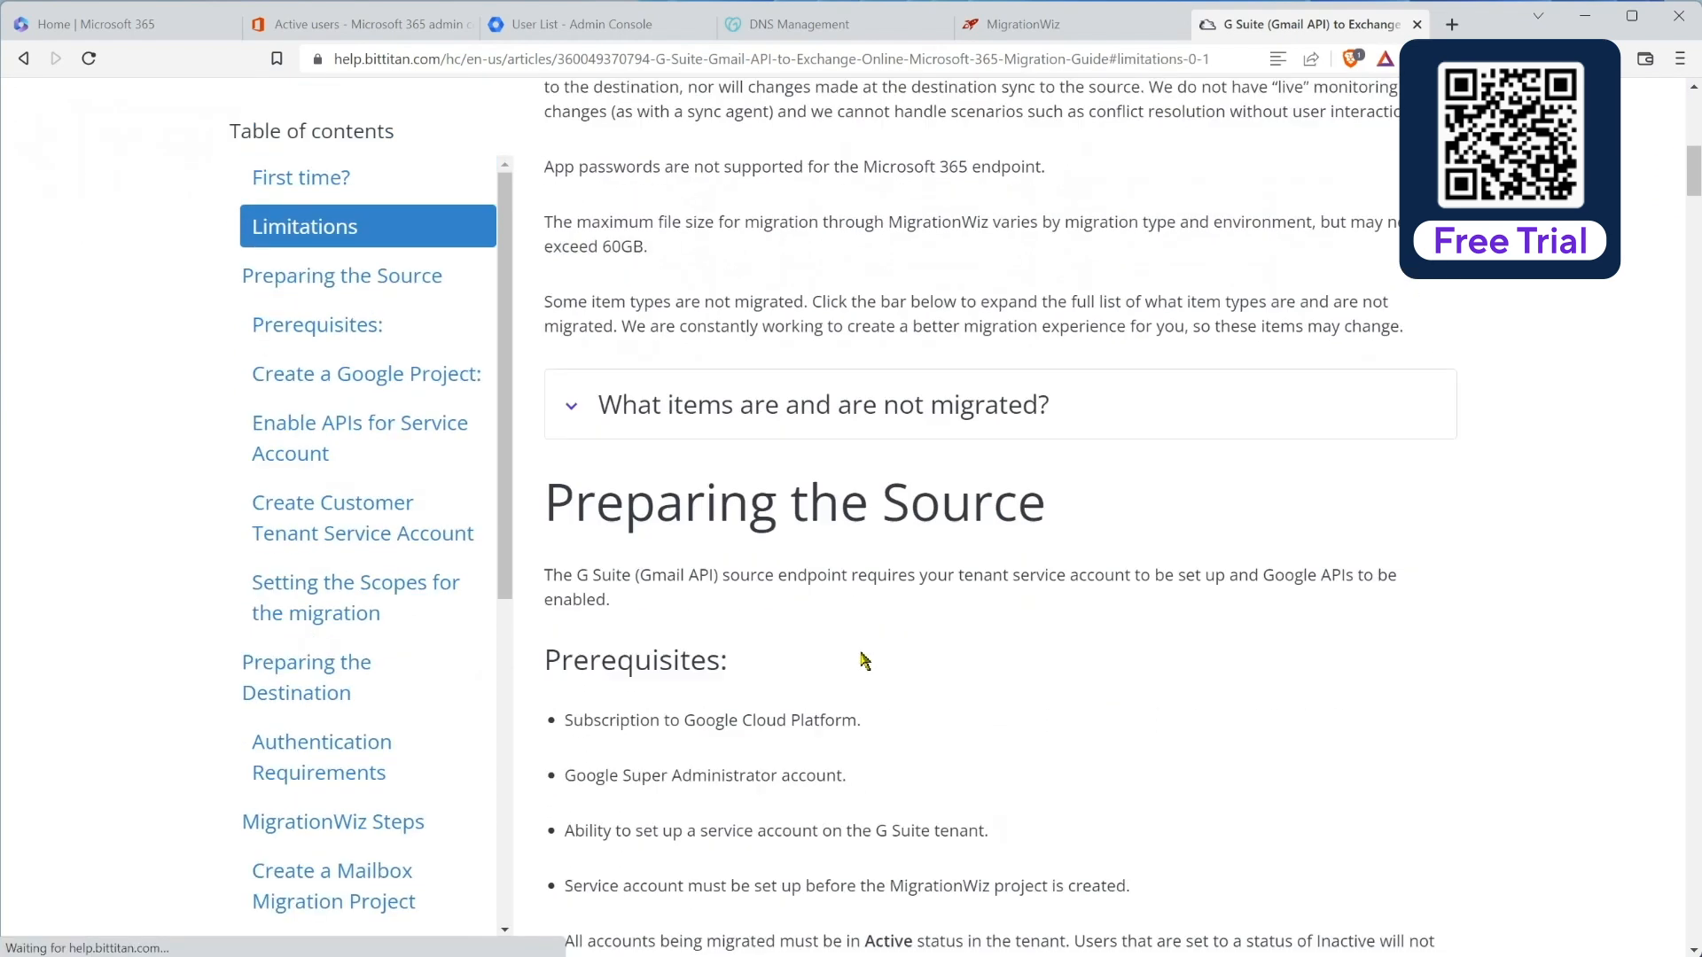
scroll(780, 596, "down", 6)
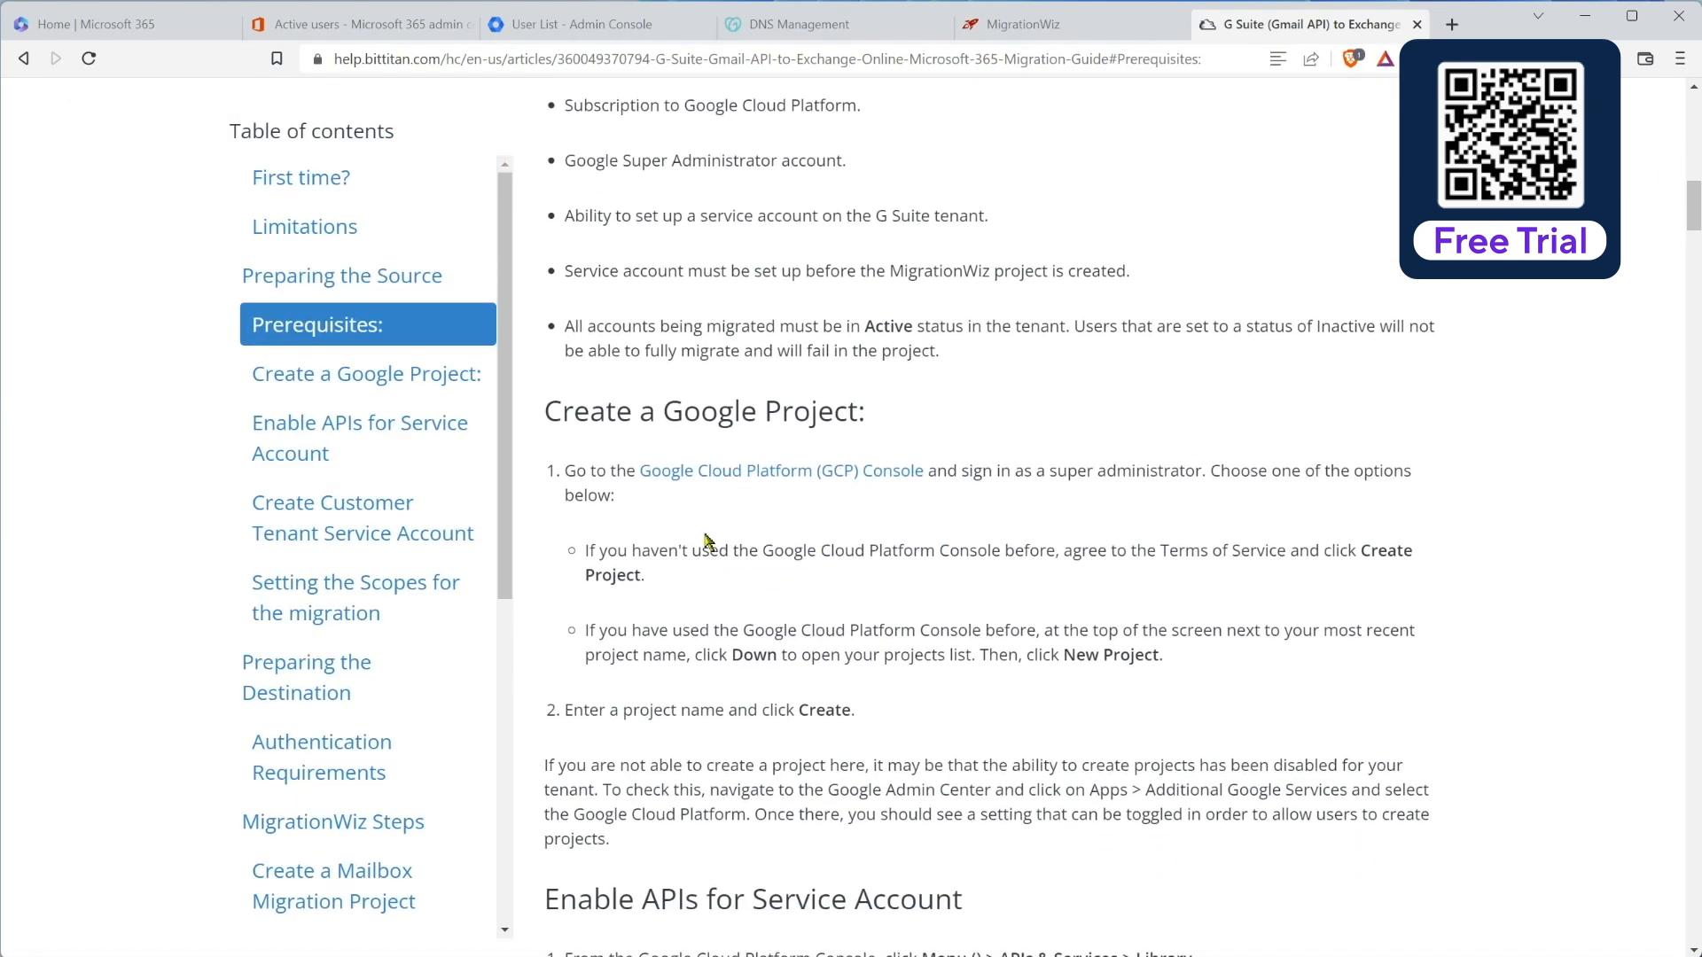
scroll(847, 493, "down", 1)
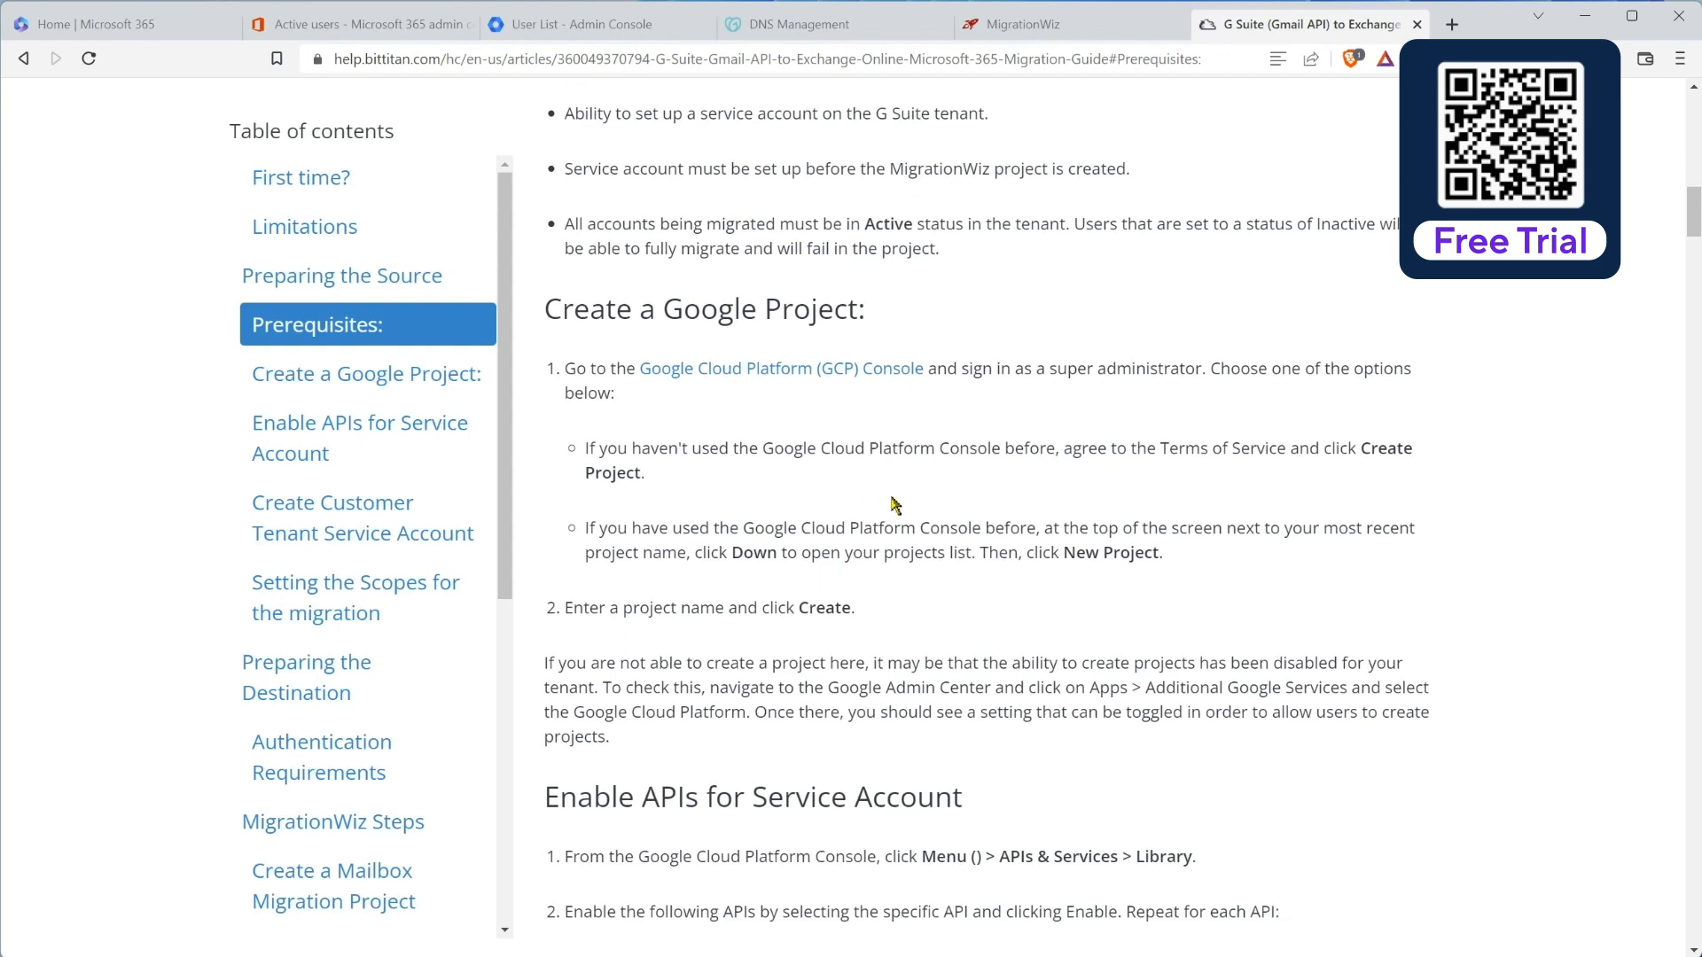
scroll(976, 545, "down", 3)
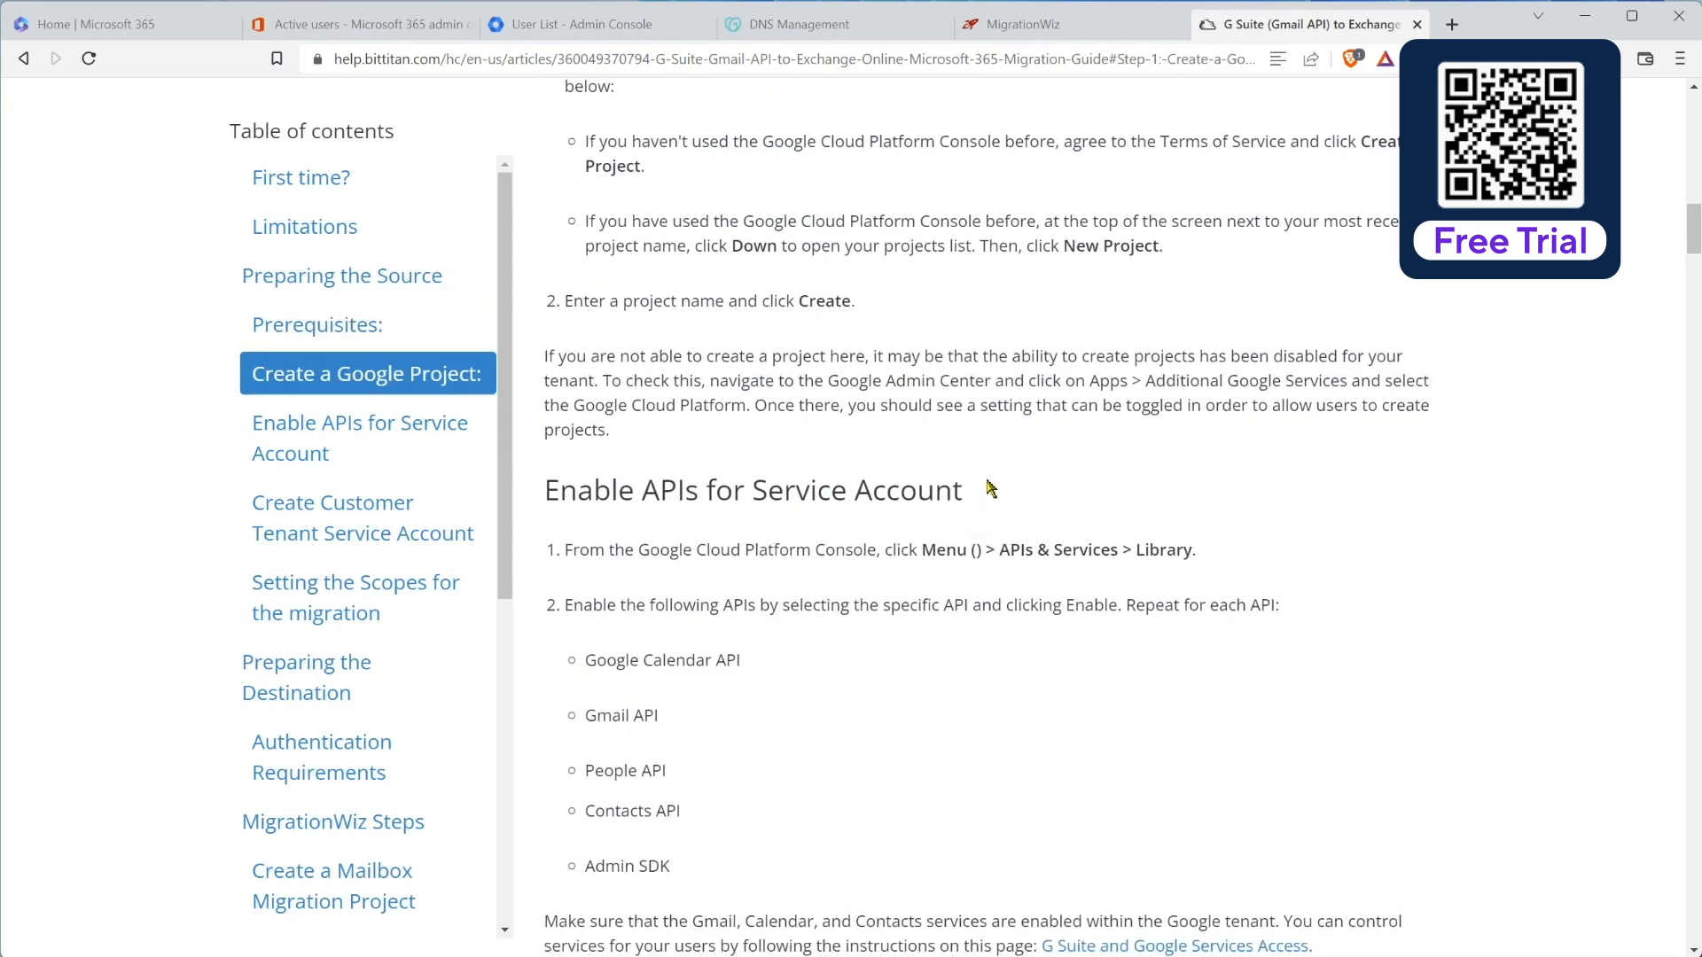
scroll(993, 482, "down", 3)
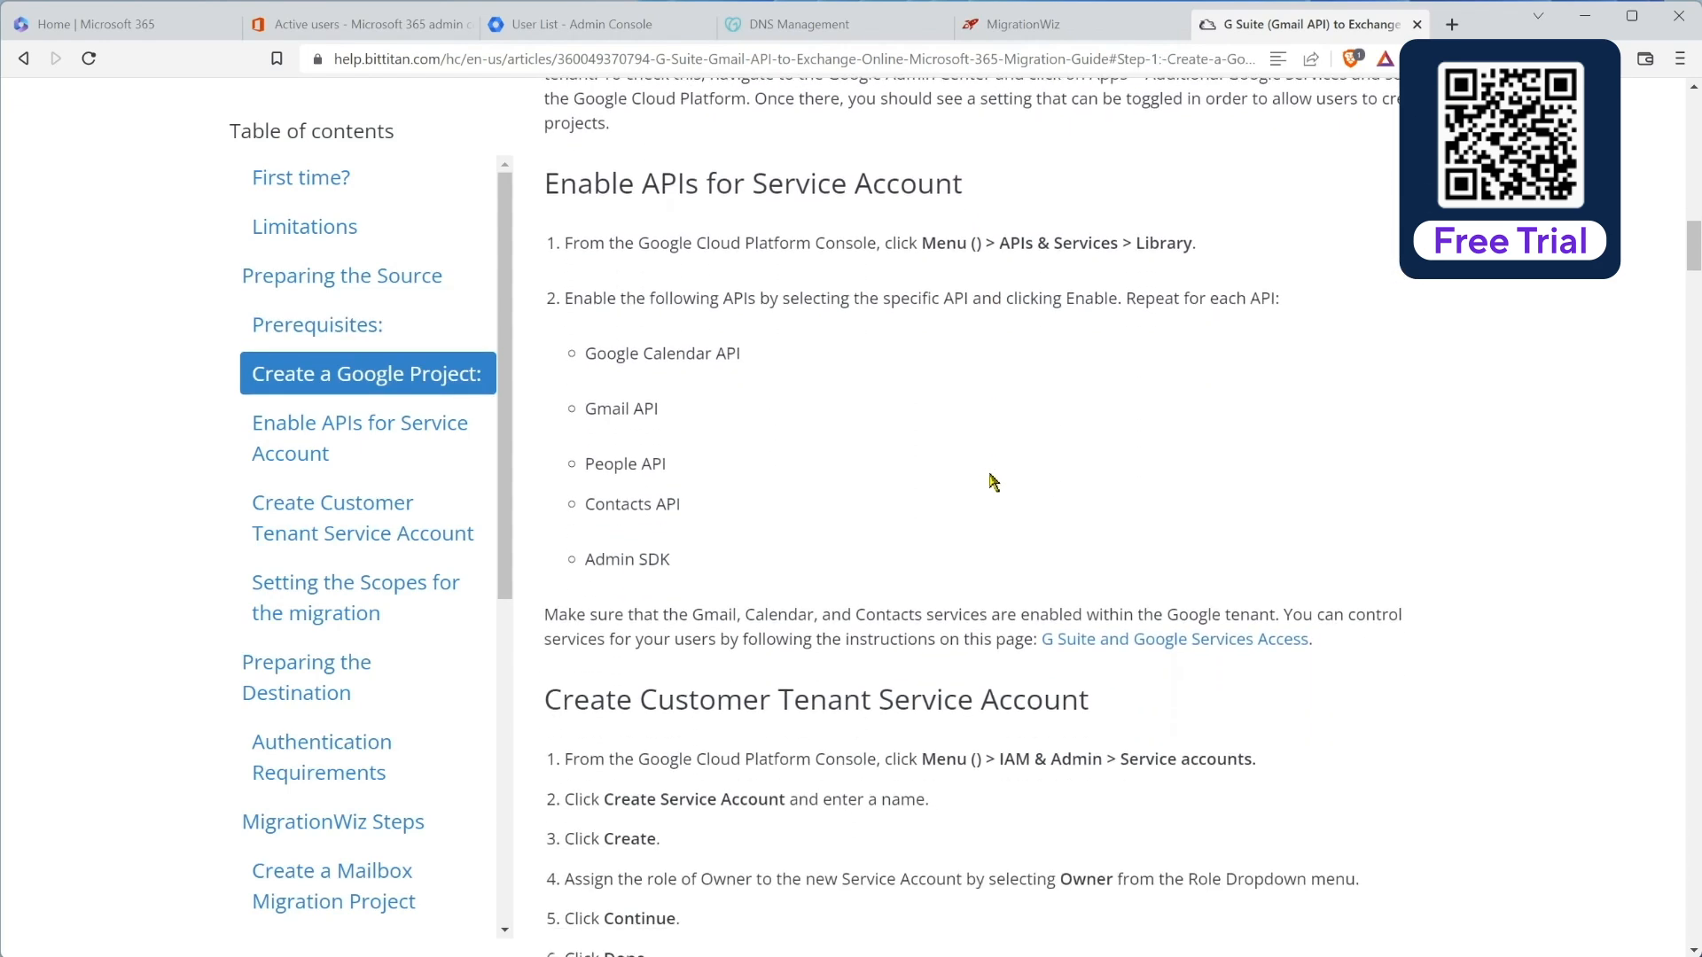
scroll(993, 481, "down", 3)
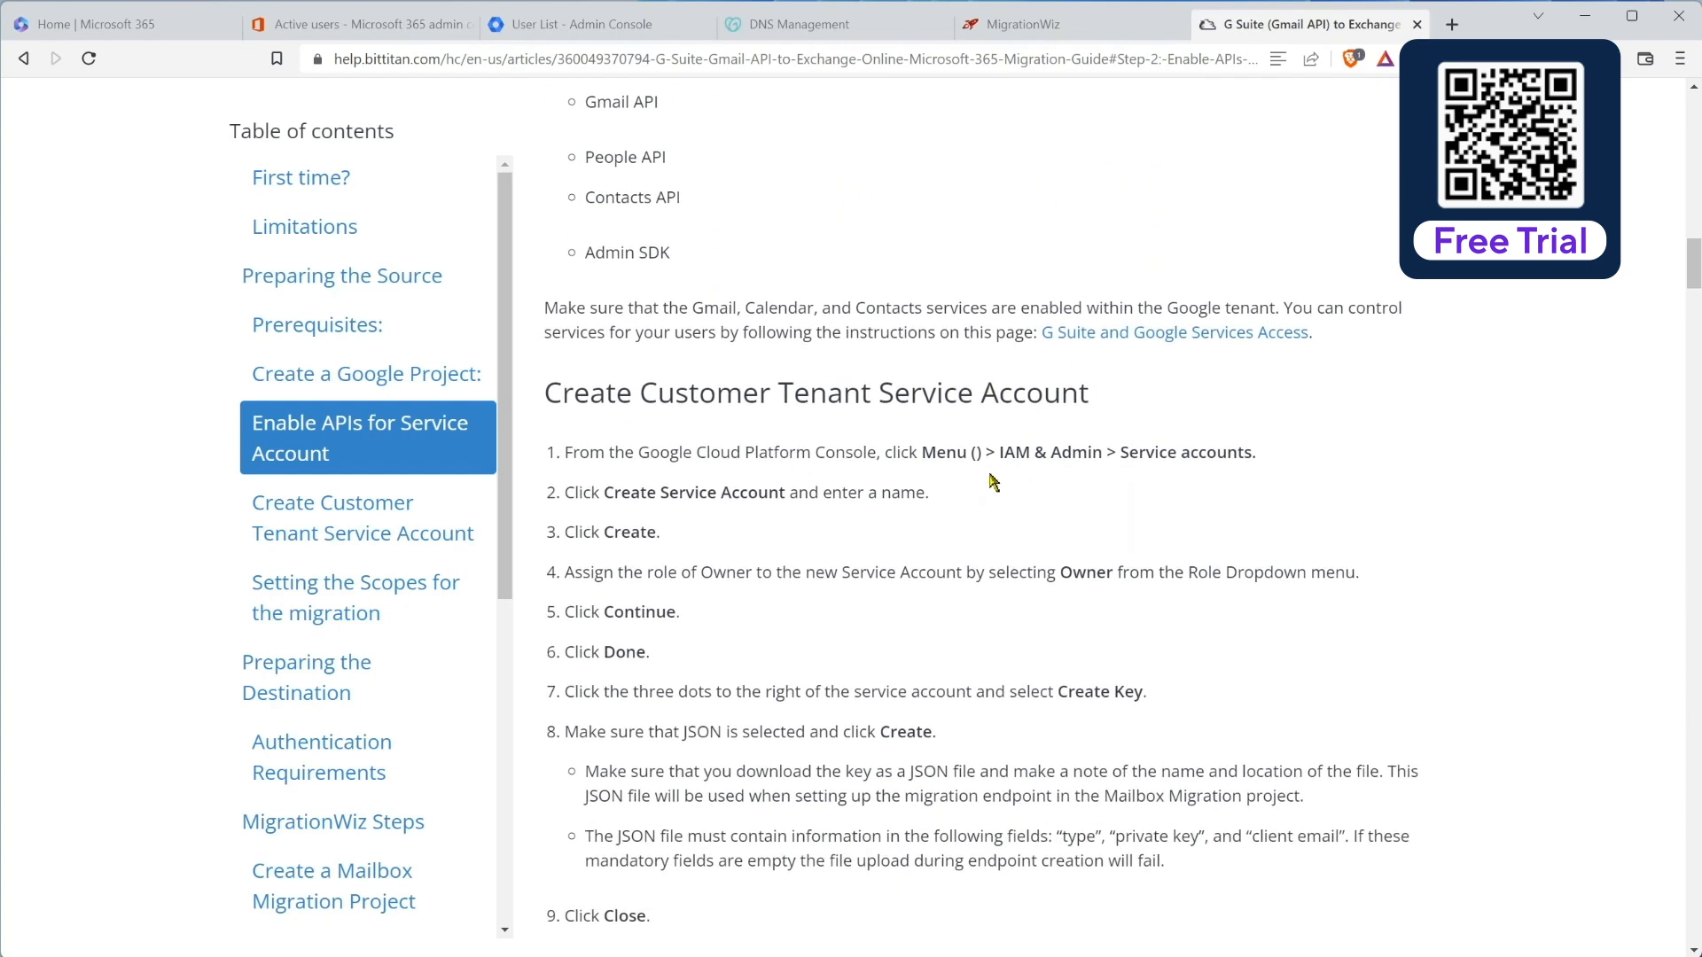
scroll(991, 481, "down", 7)
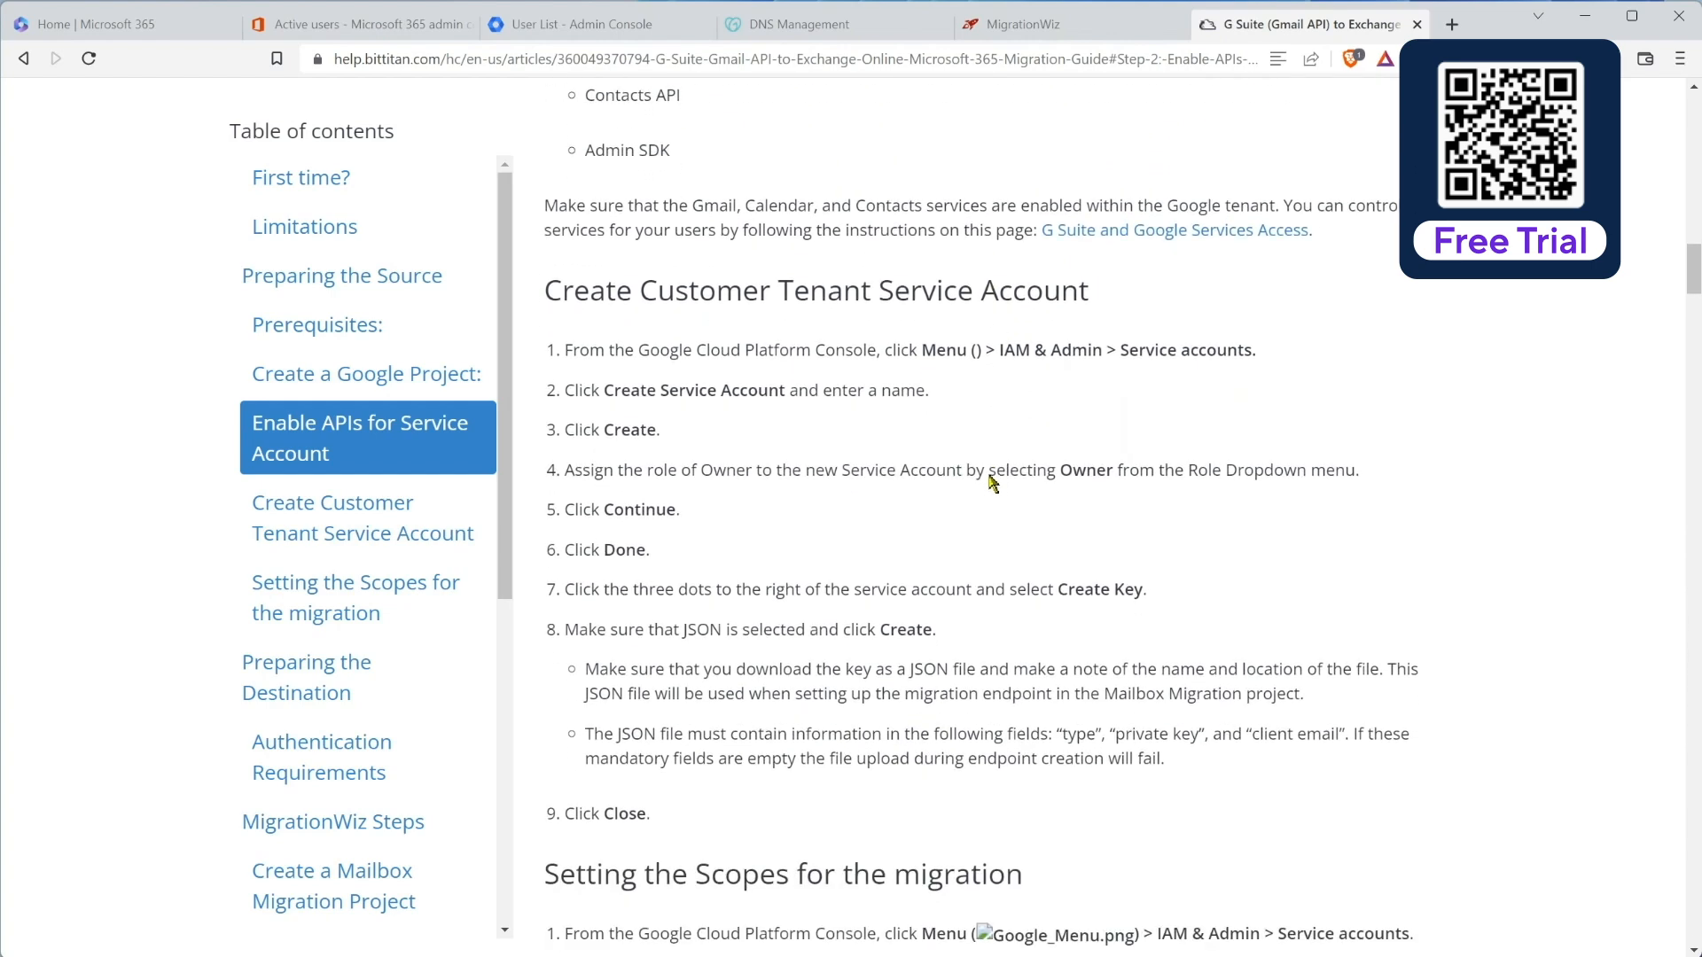
scroll(989, 475, "down", 10)
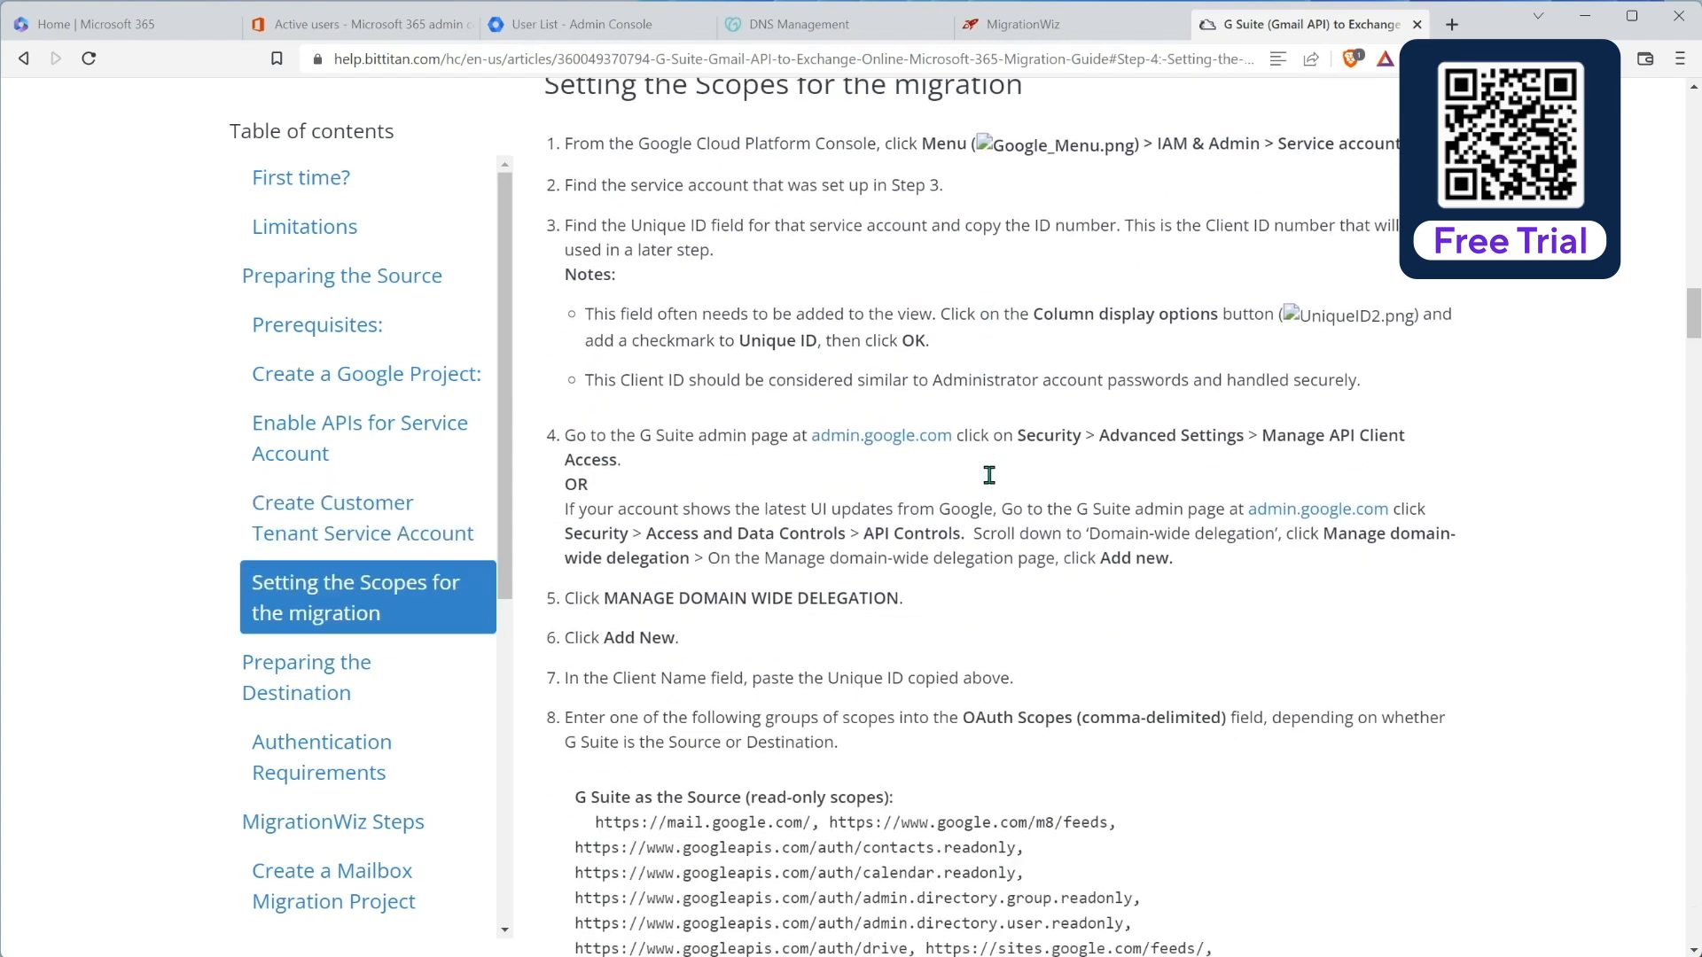
scroll(916, 487, "down", 4)
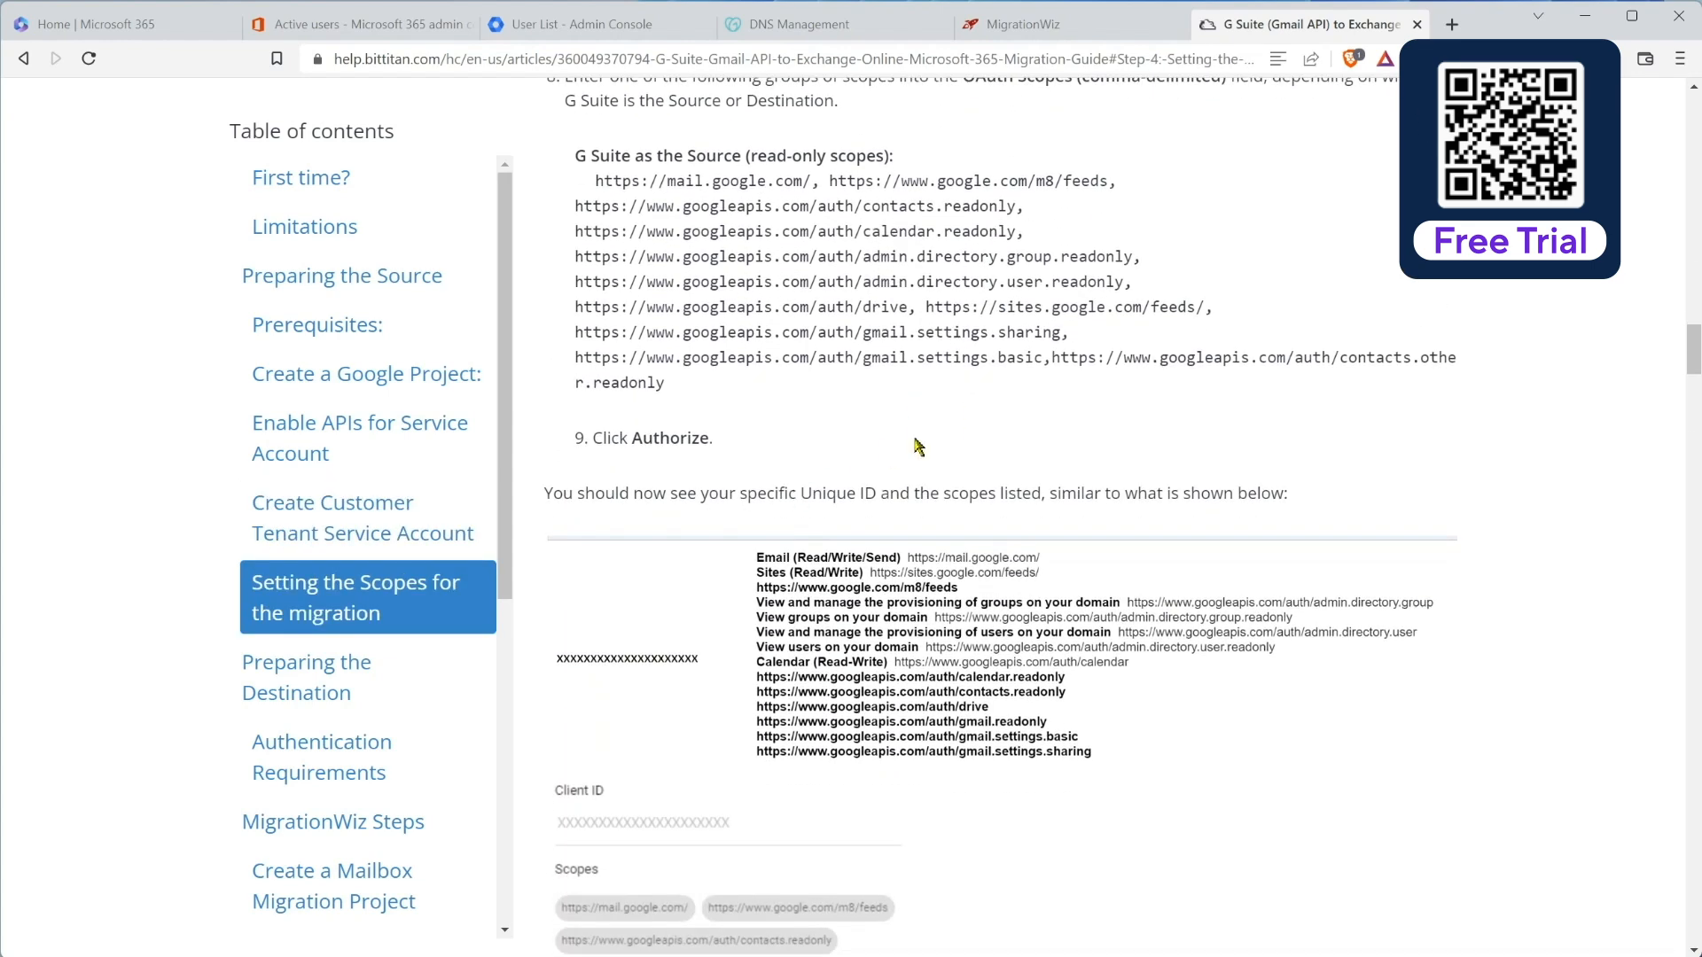
scroll(935, 445, "down", 1)
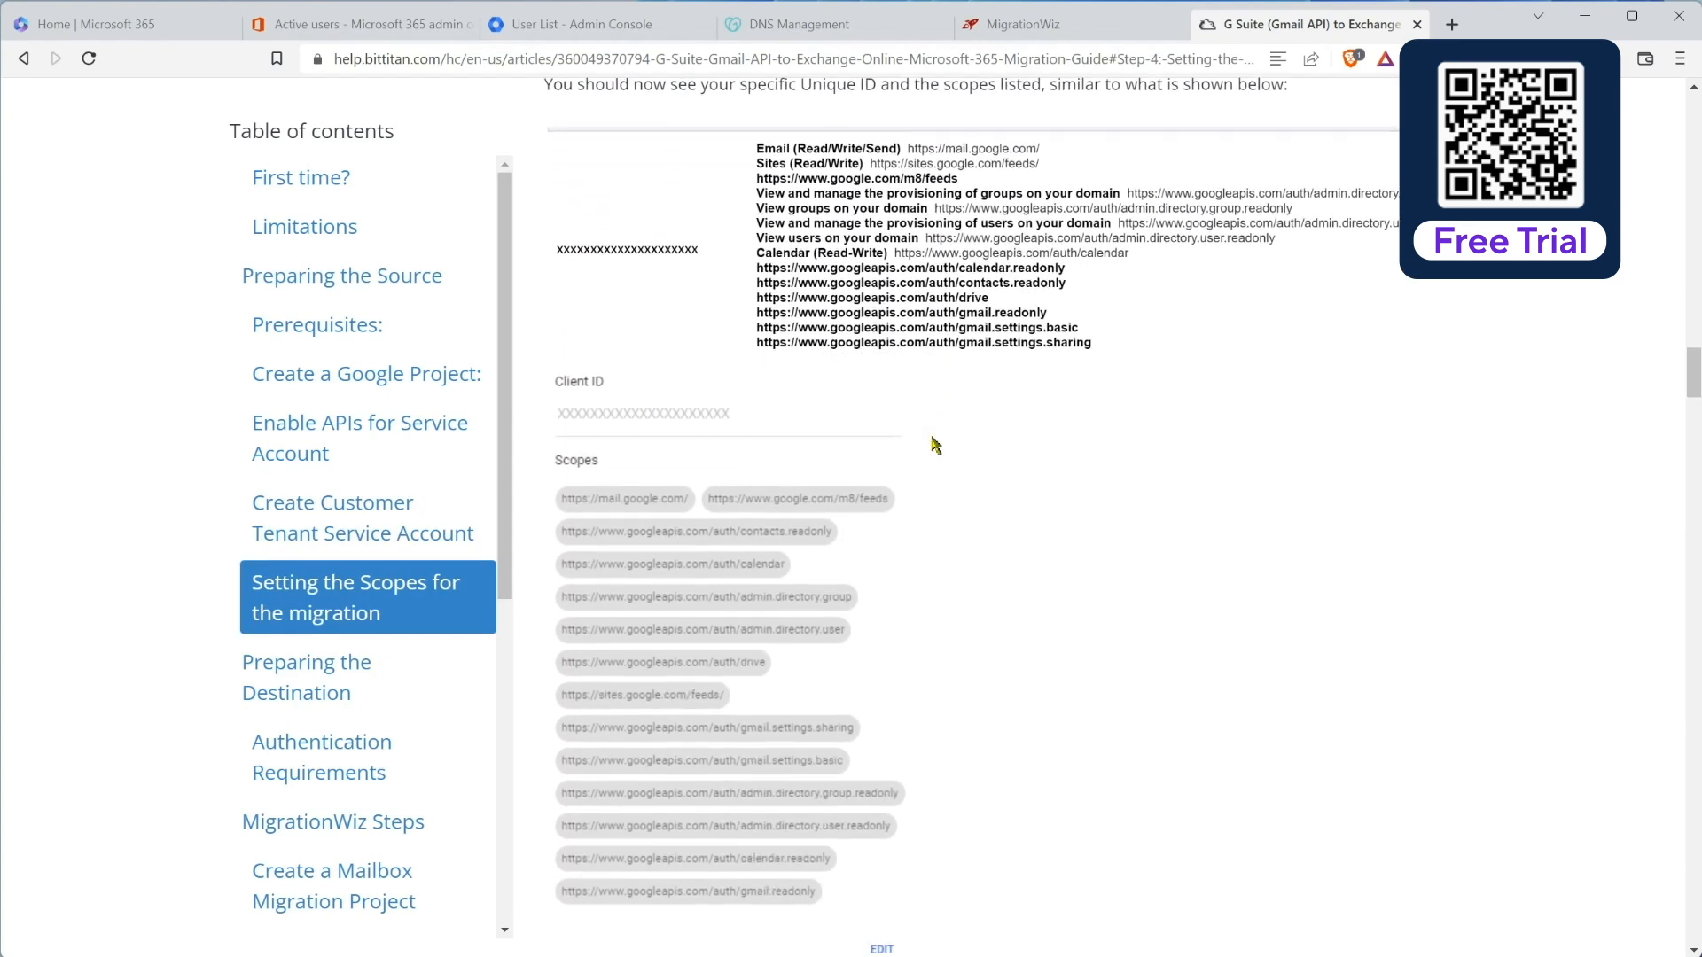
scroll(929, 448, "down", 1)
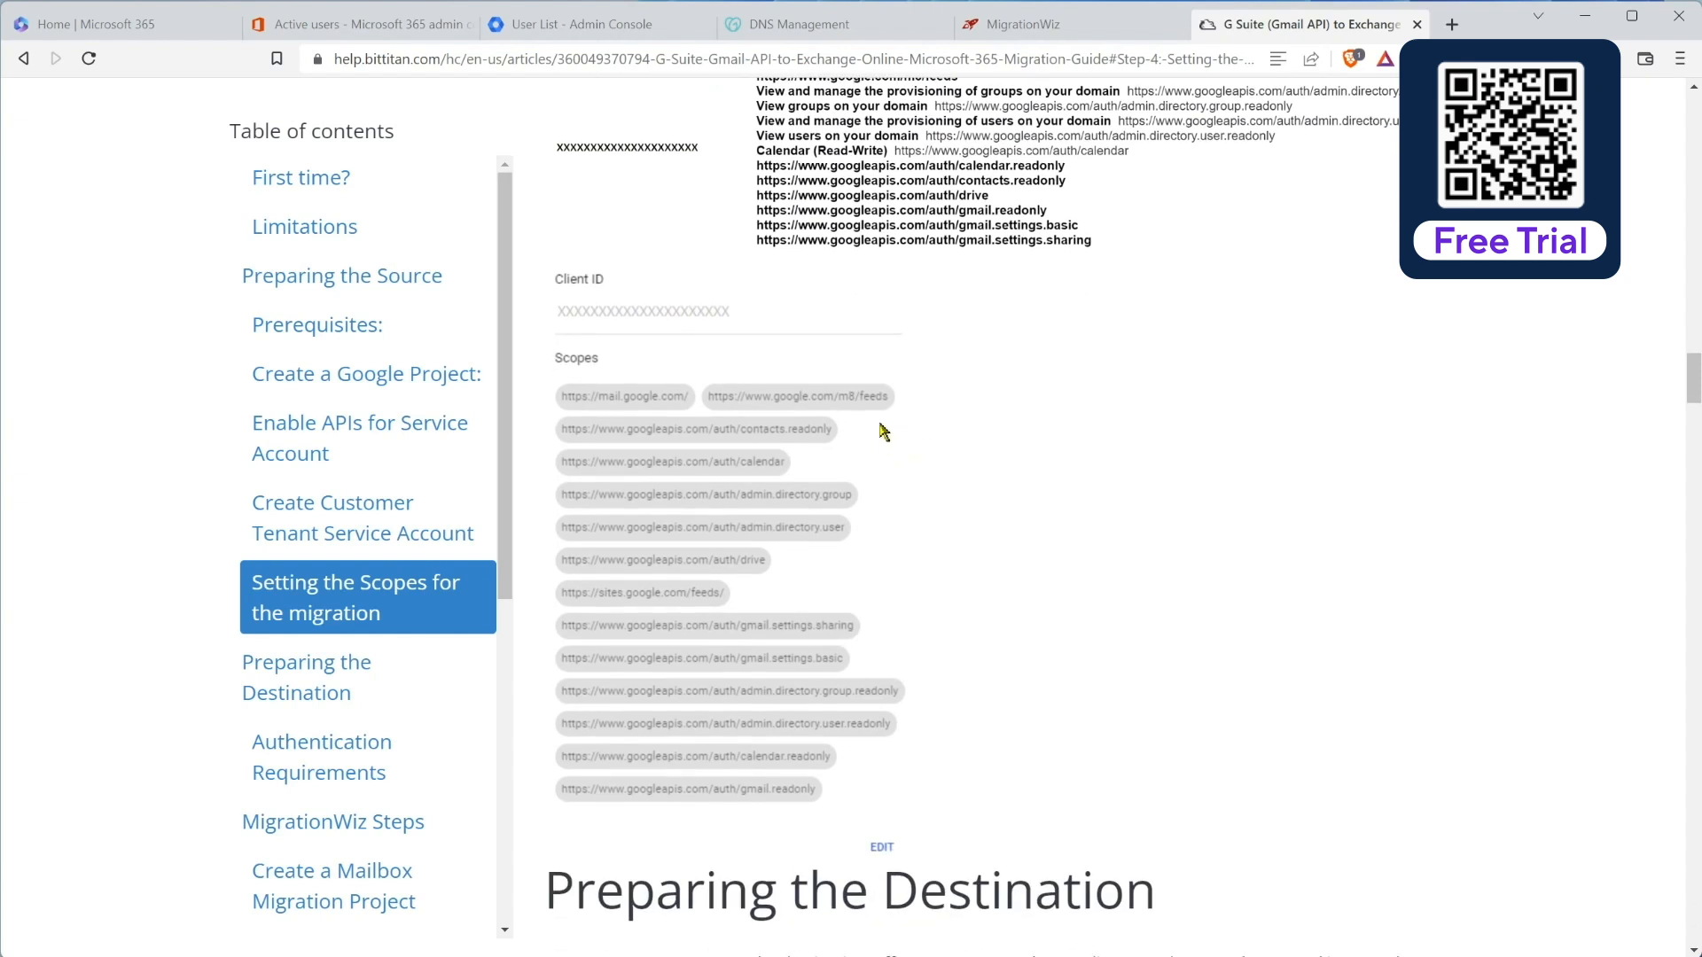
scroll(884, 431, "down", 1)
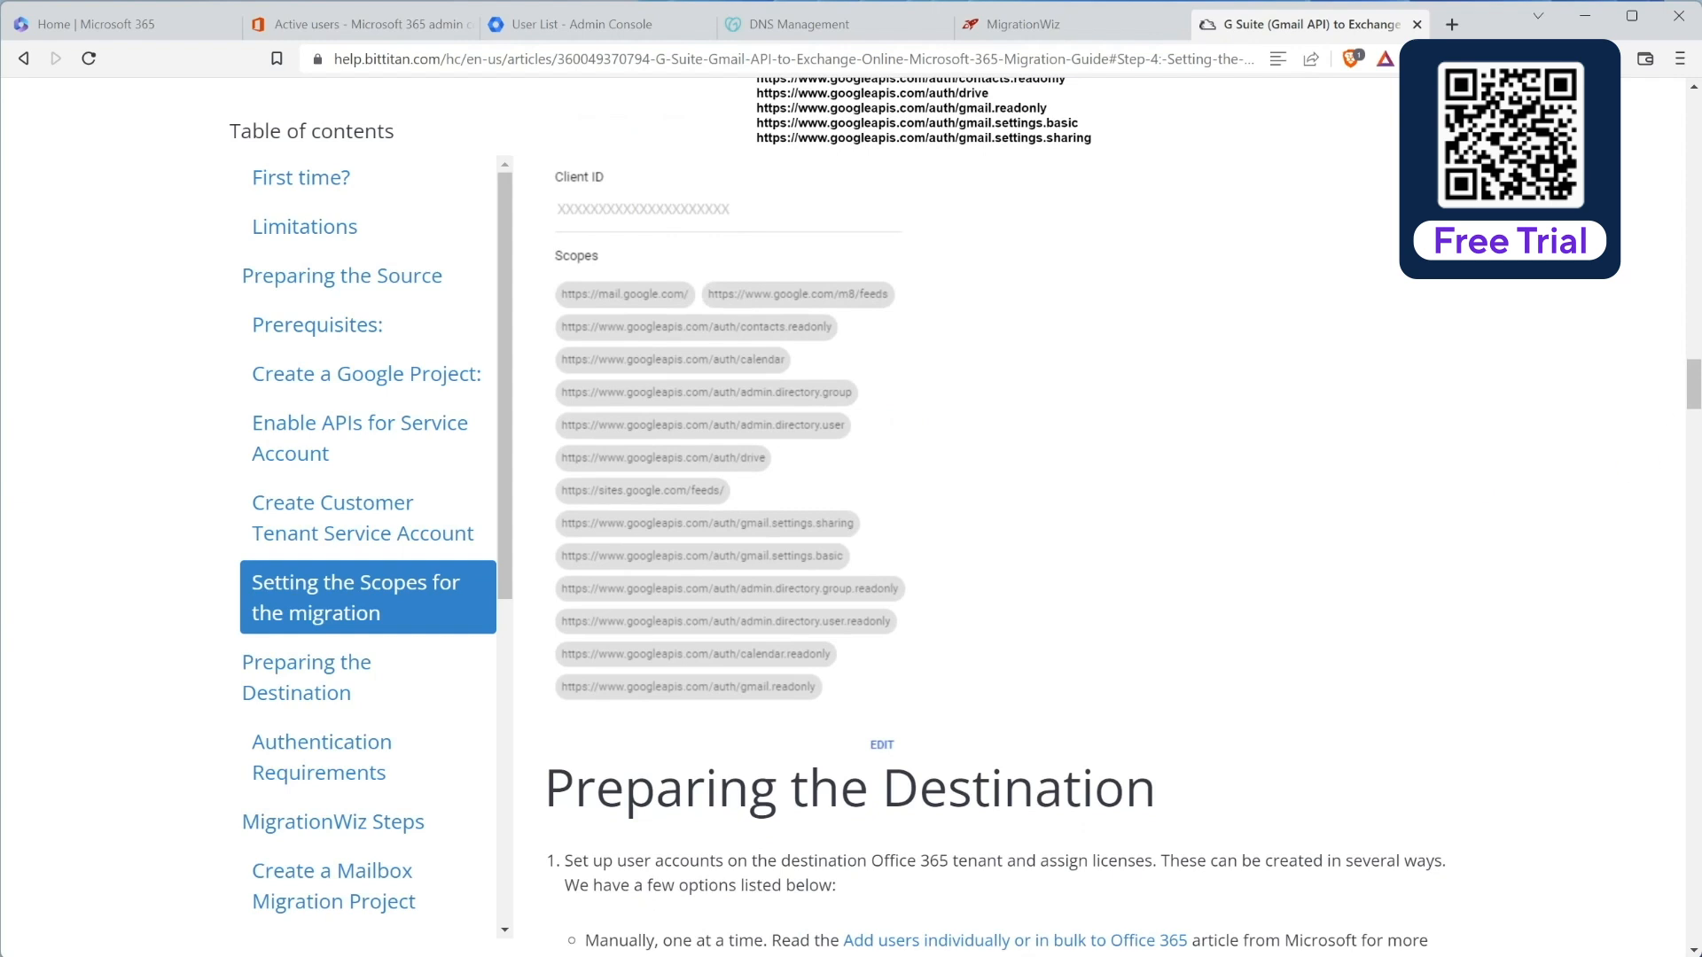
key("ctrl+w")
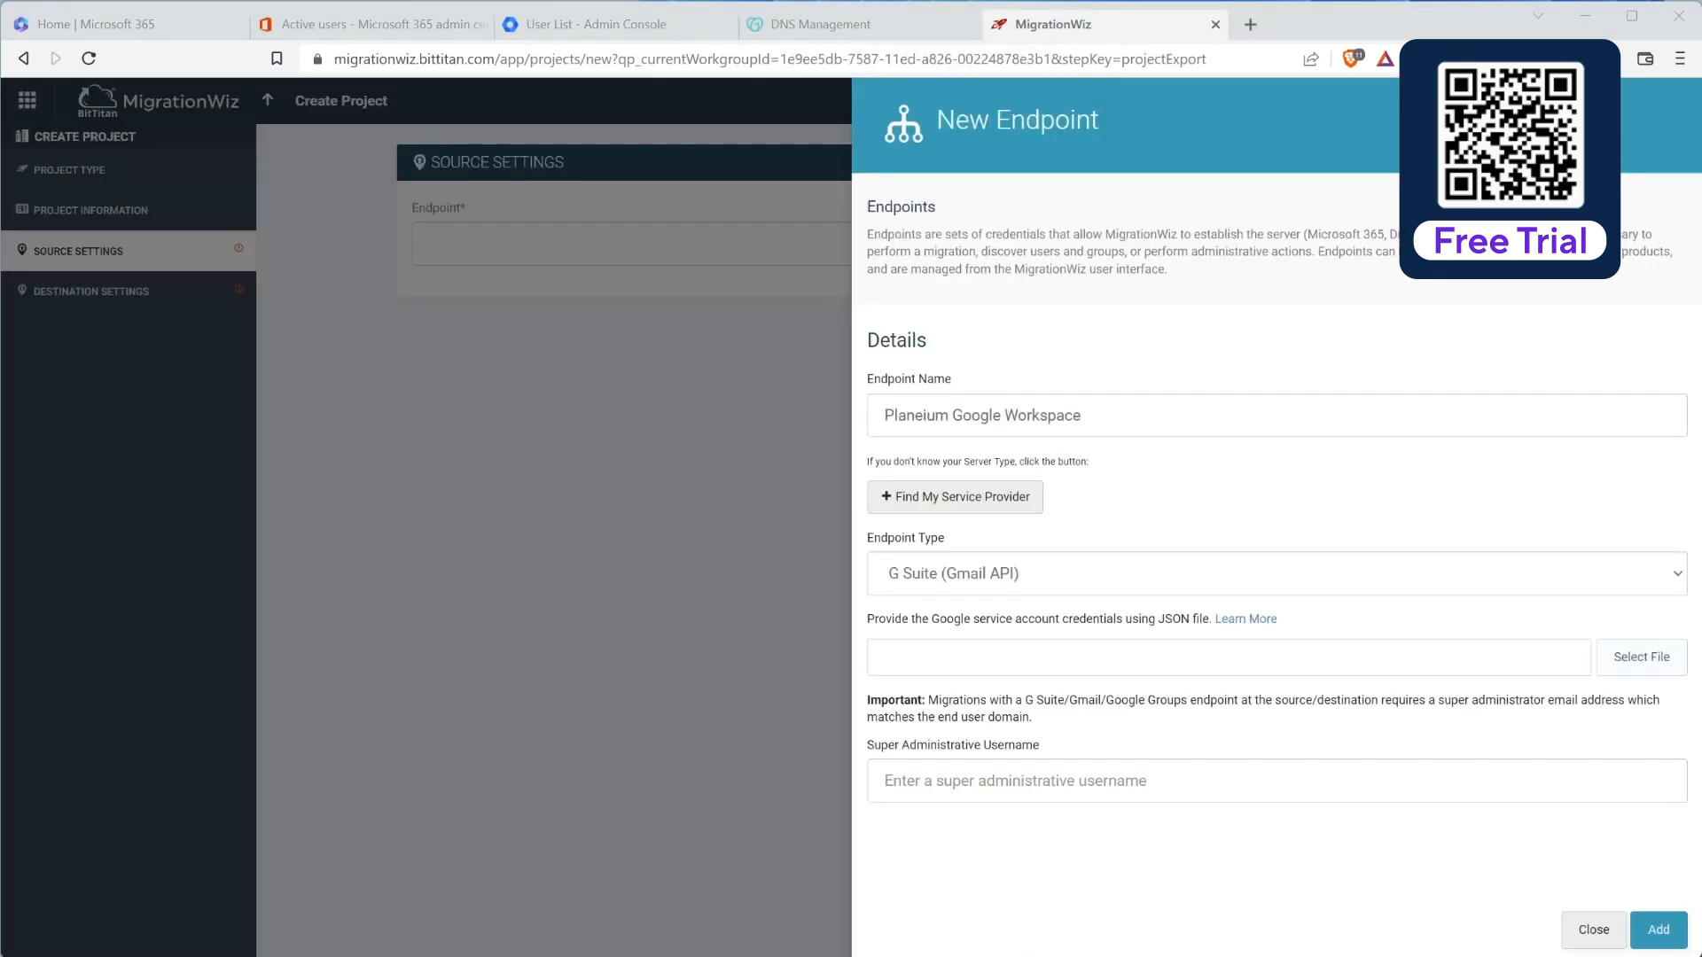
Step: Sign in to Google Cloud Console as the workspace admin and open the New Project form
left_click_drag(1701, 549, 1232, 22)
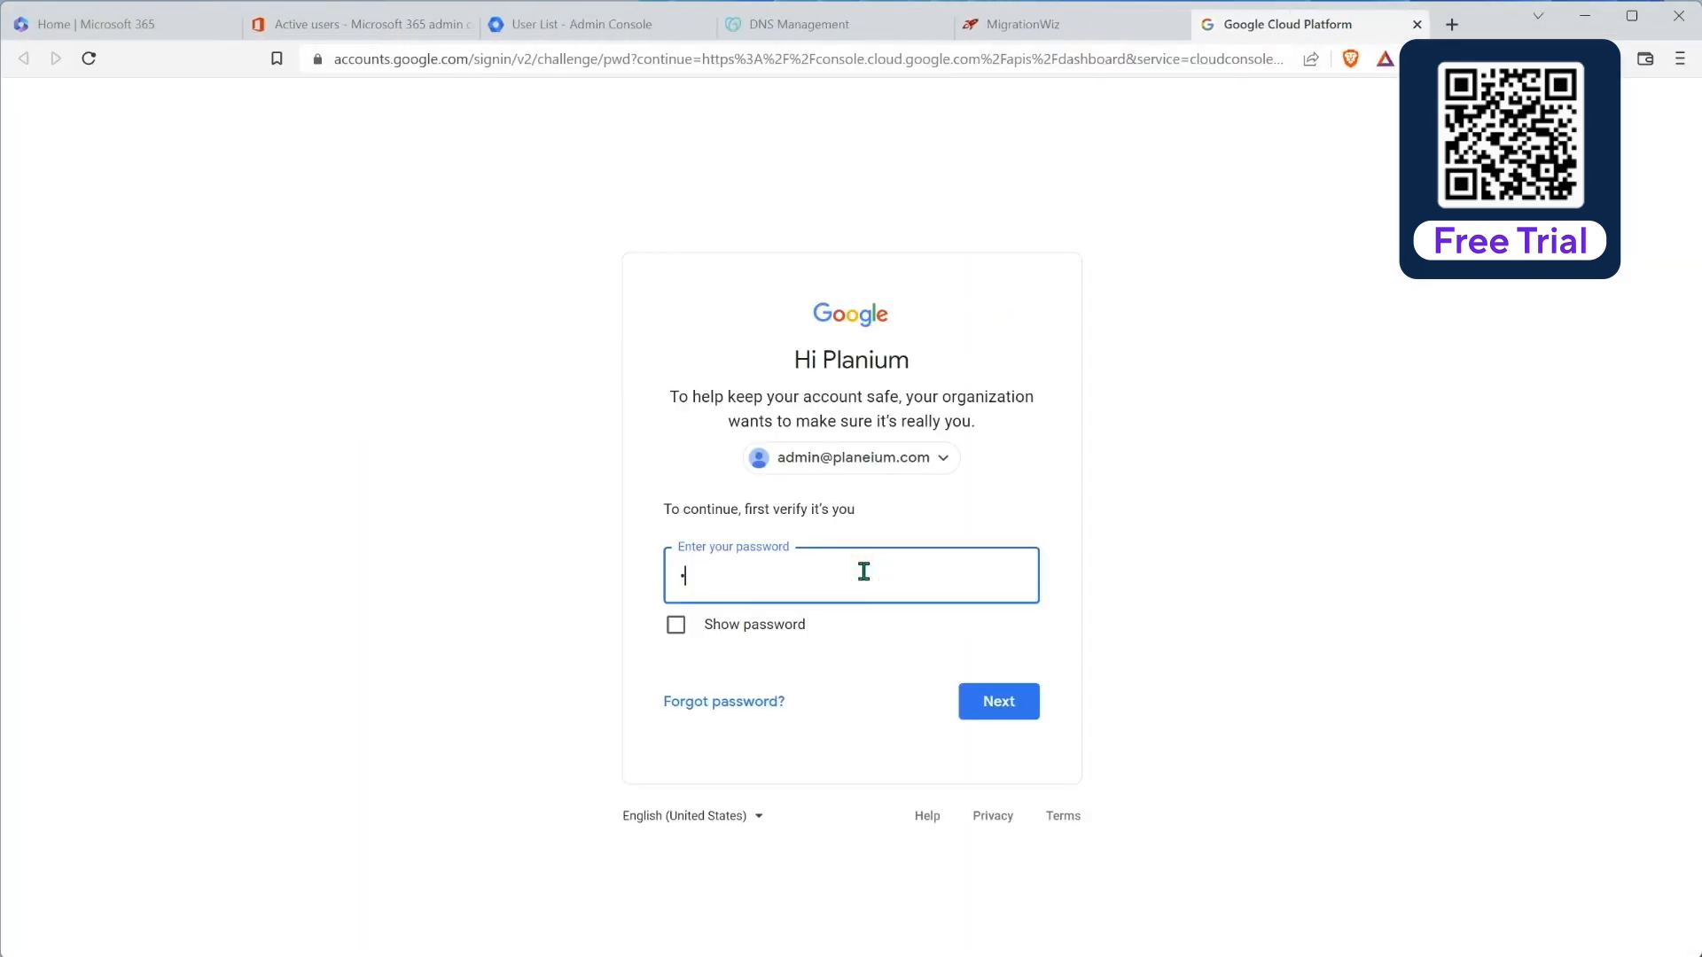
key("Return")
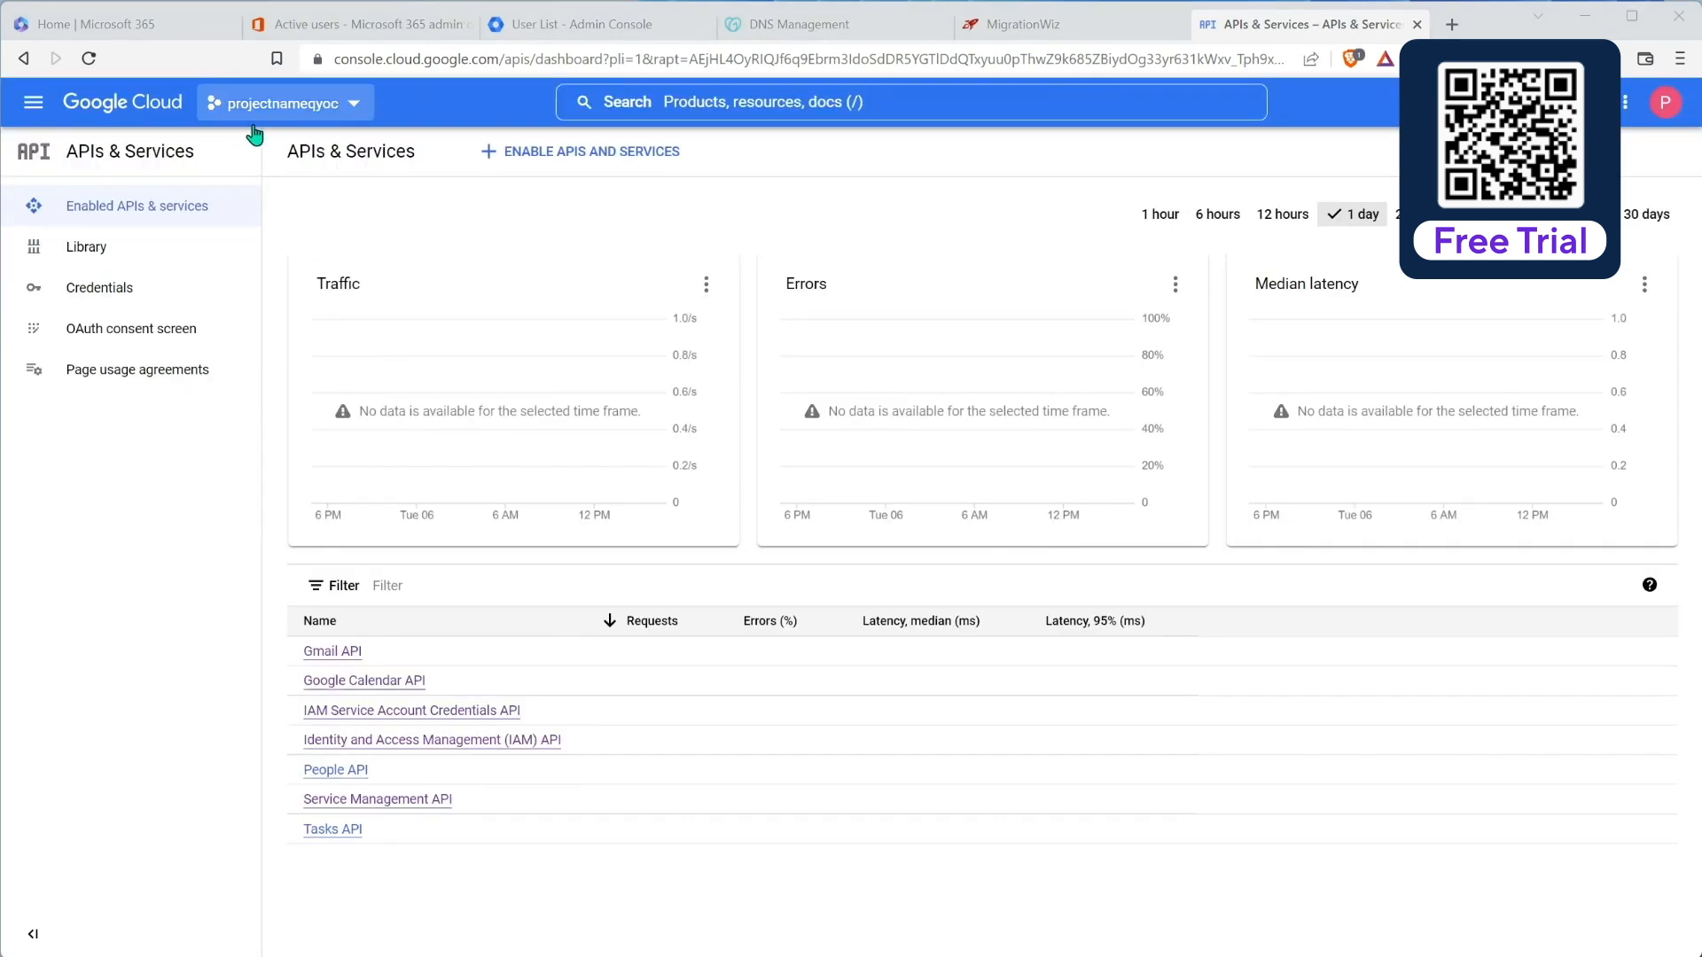
left_click(355, 104)
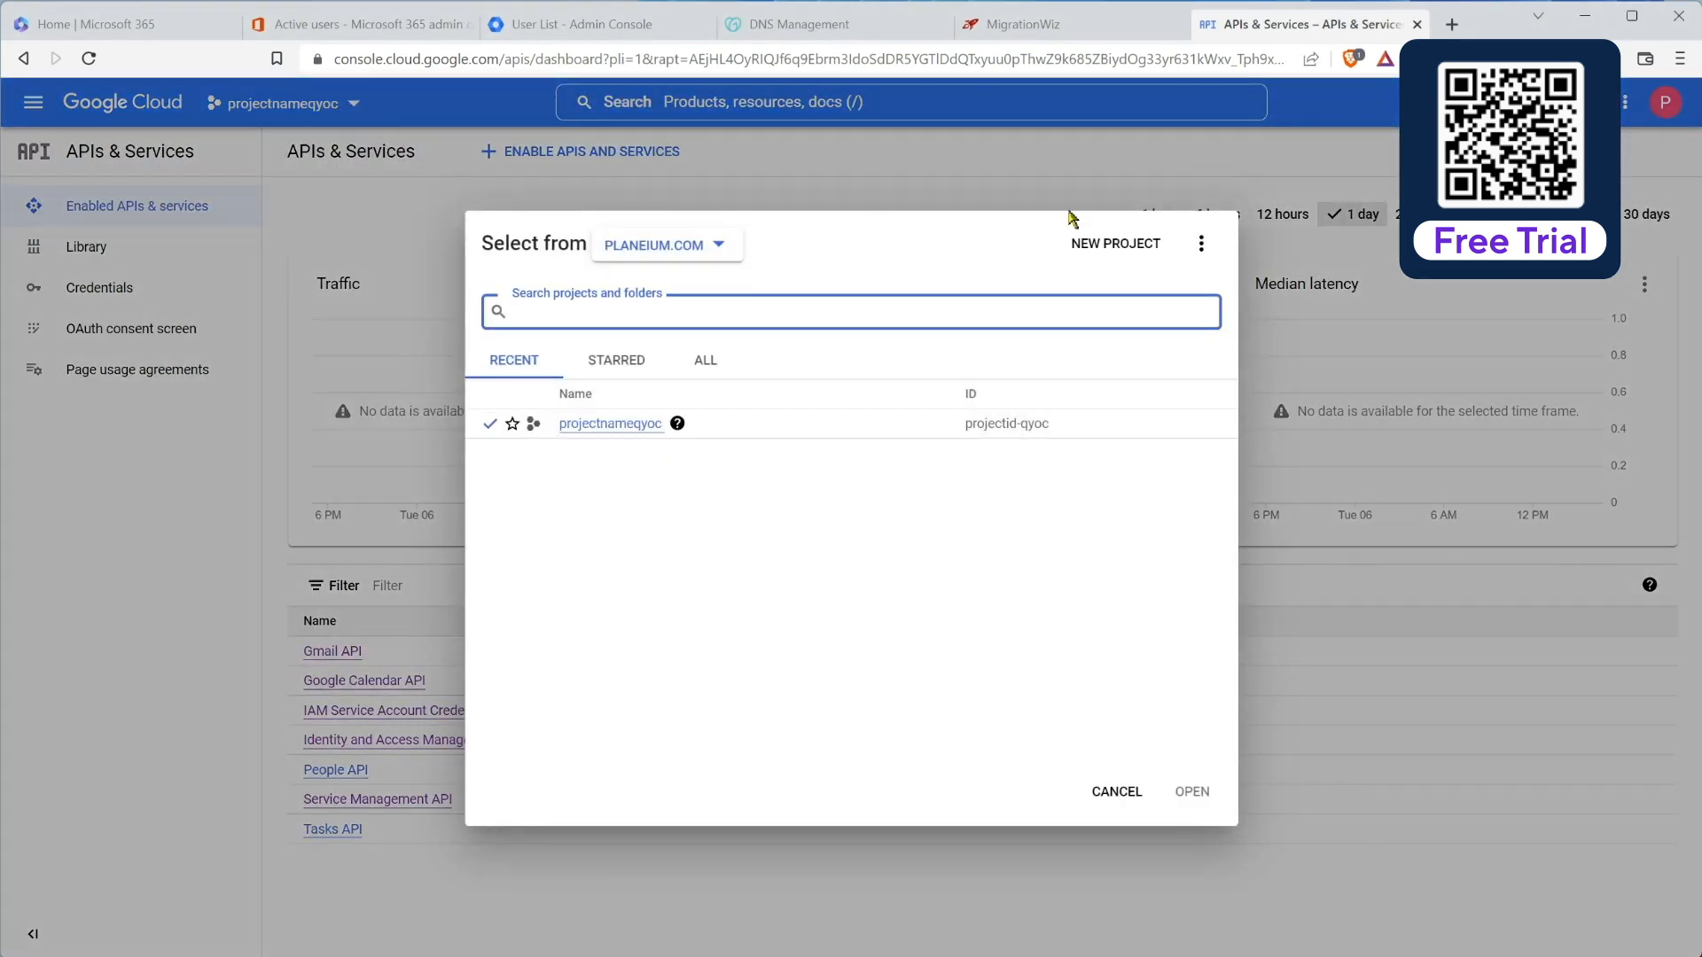
left_click(1111, 247)
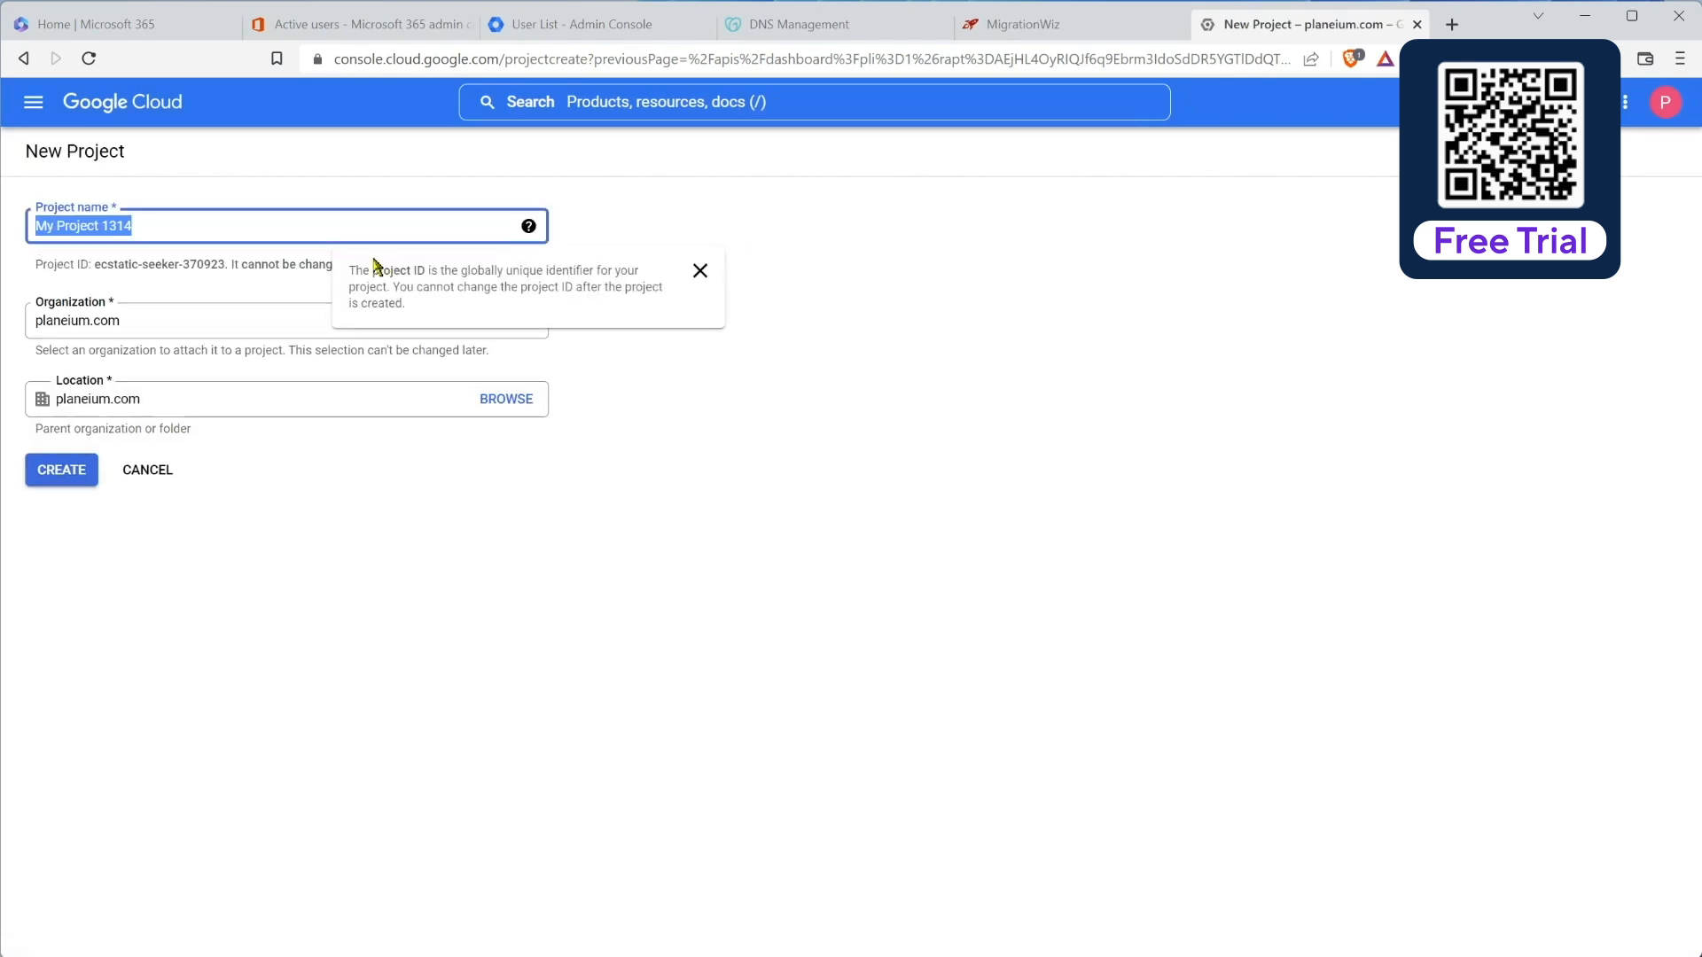
Step: Create project MigWiz under planeium.com, switch to it, and go to the API Library
type("MigWiz")
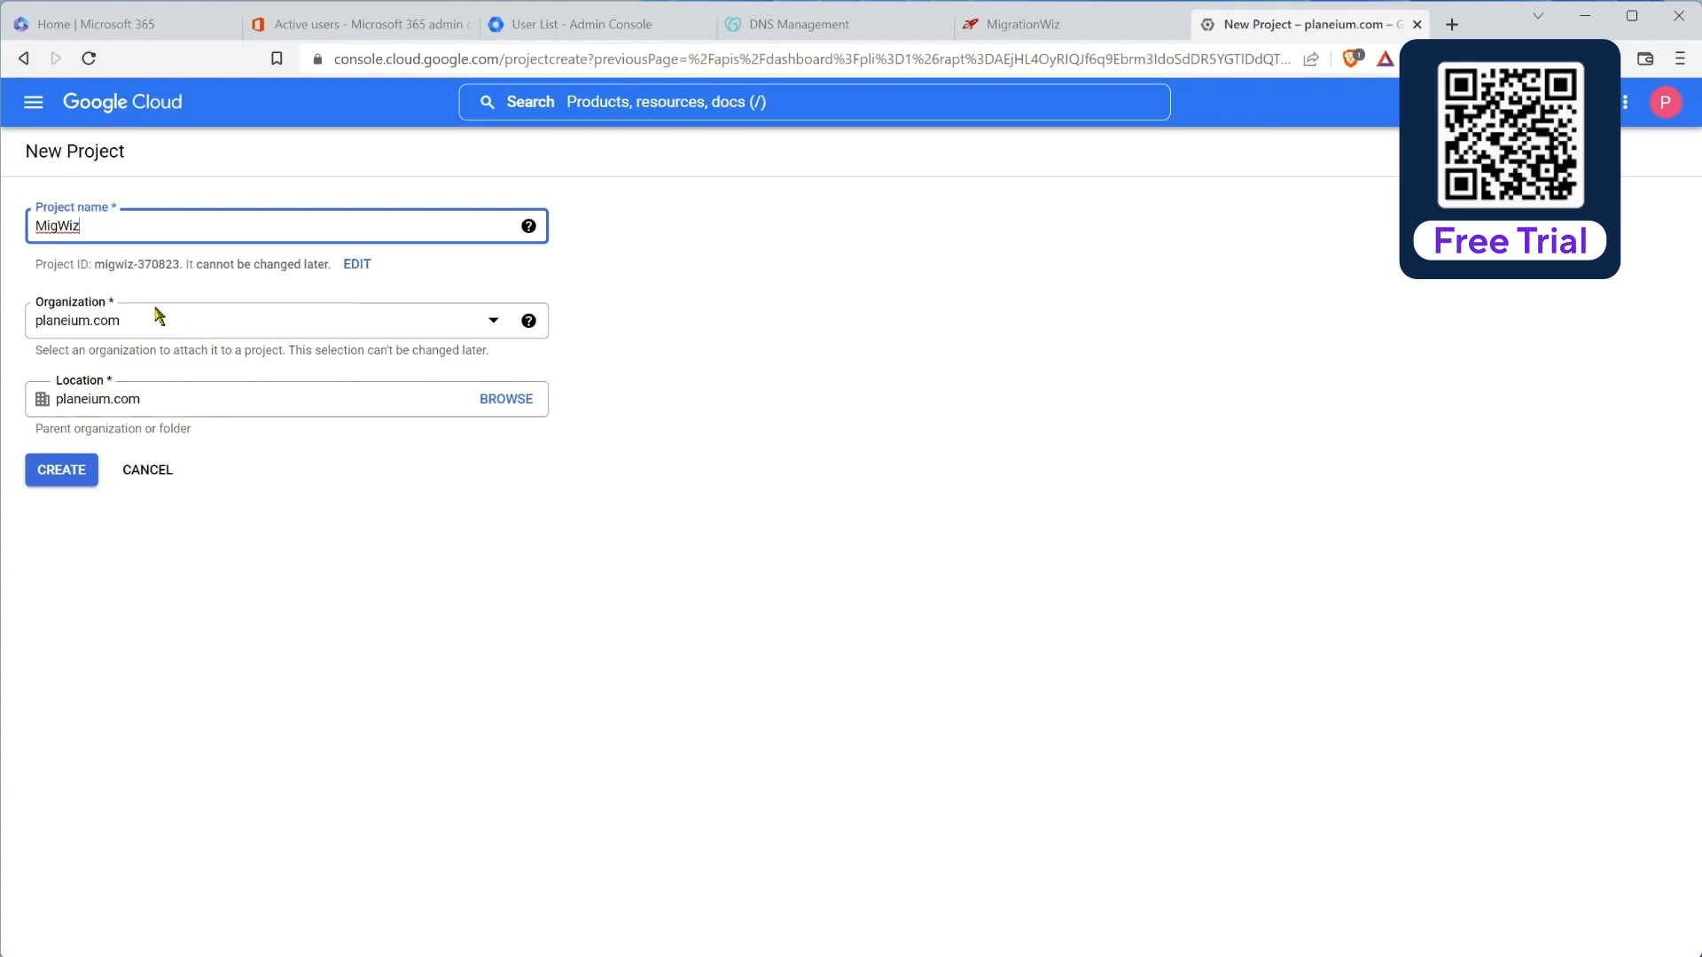
left_click(82, 478)
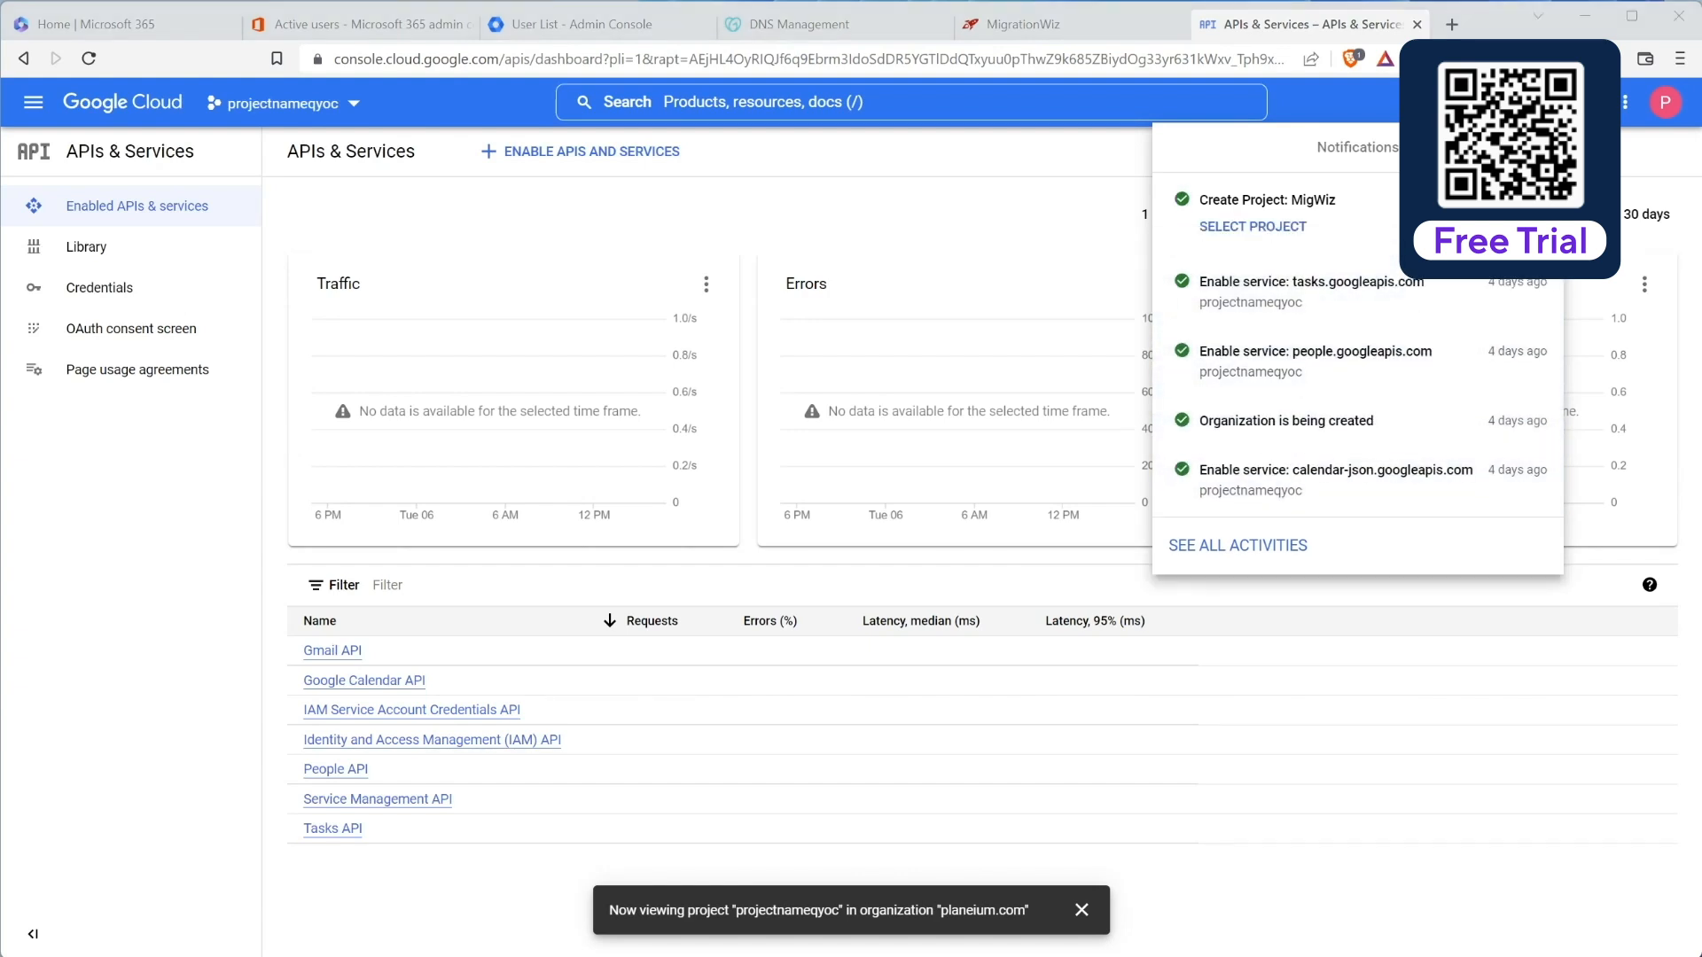
left_click(1236, 228)
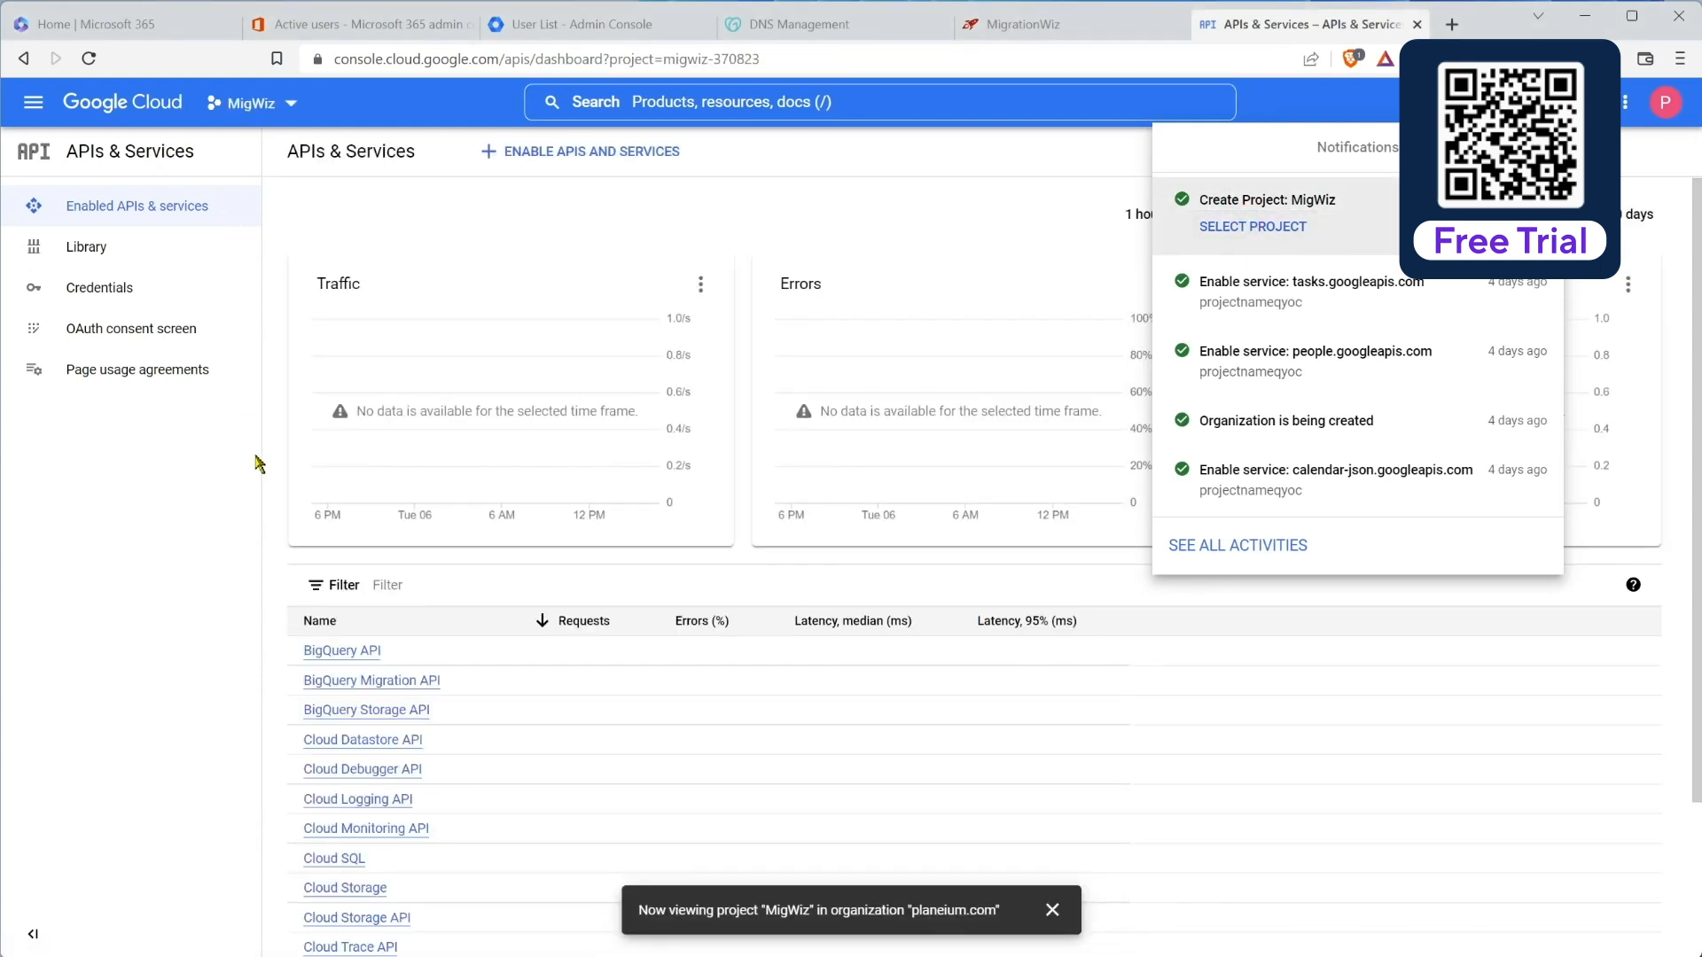
left_click(204, 583)
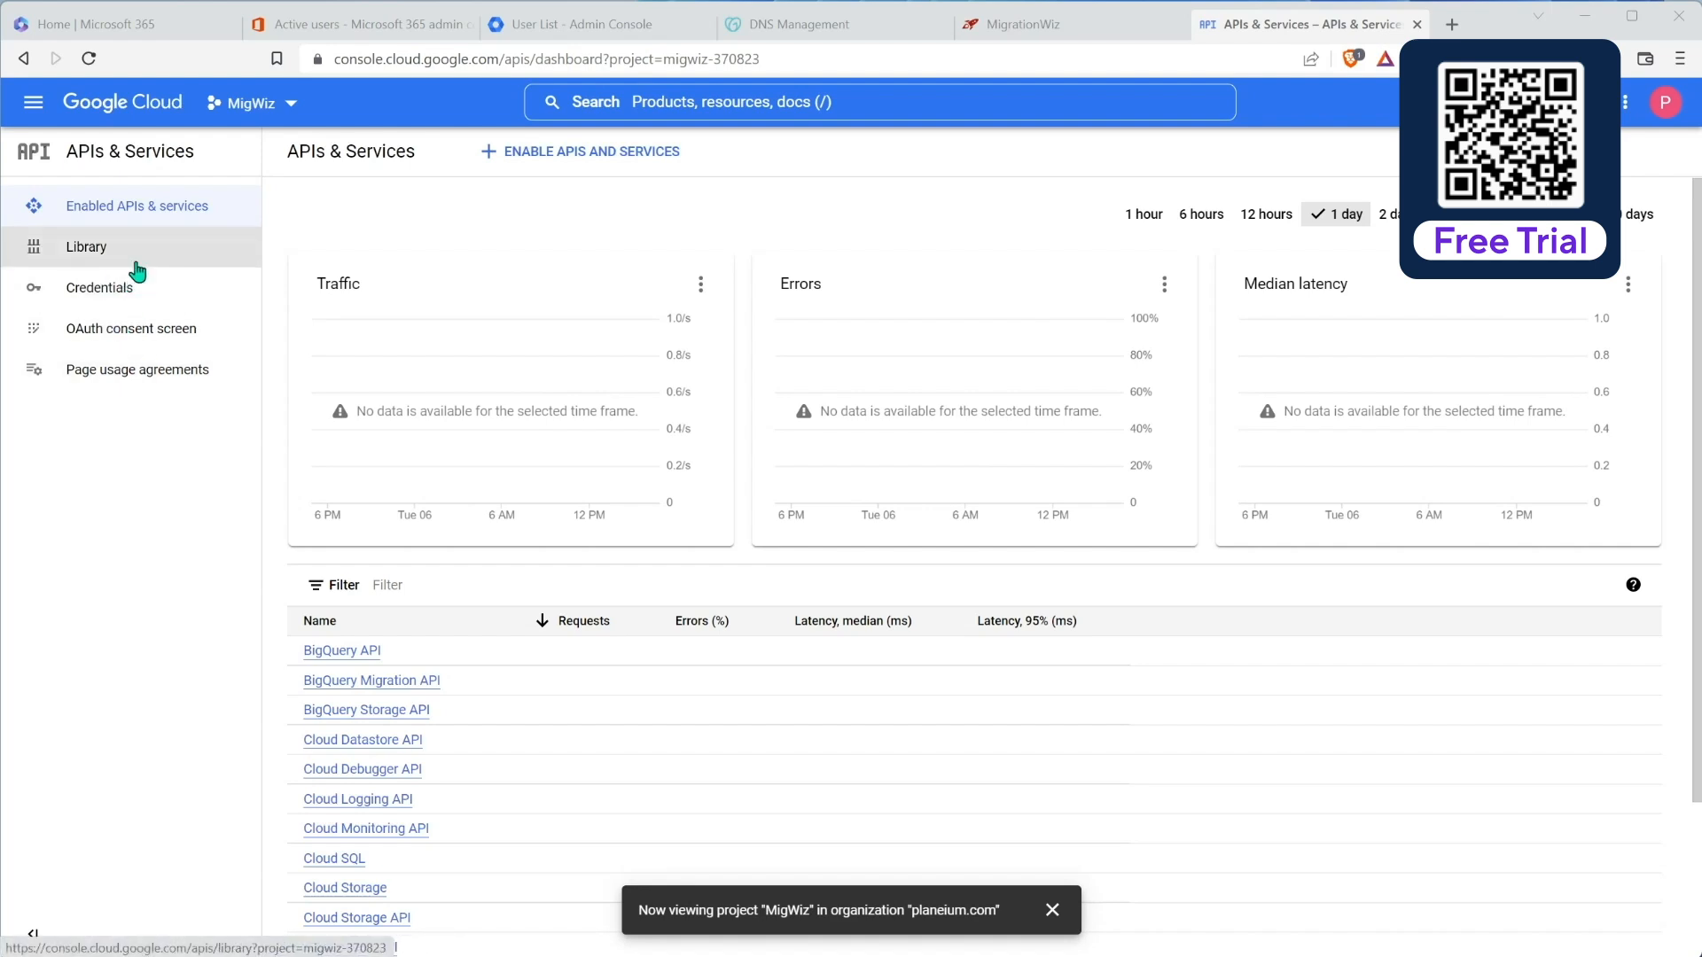
left_click(96, 251)
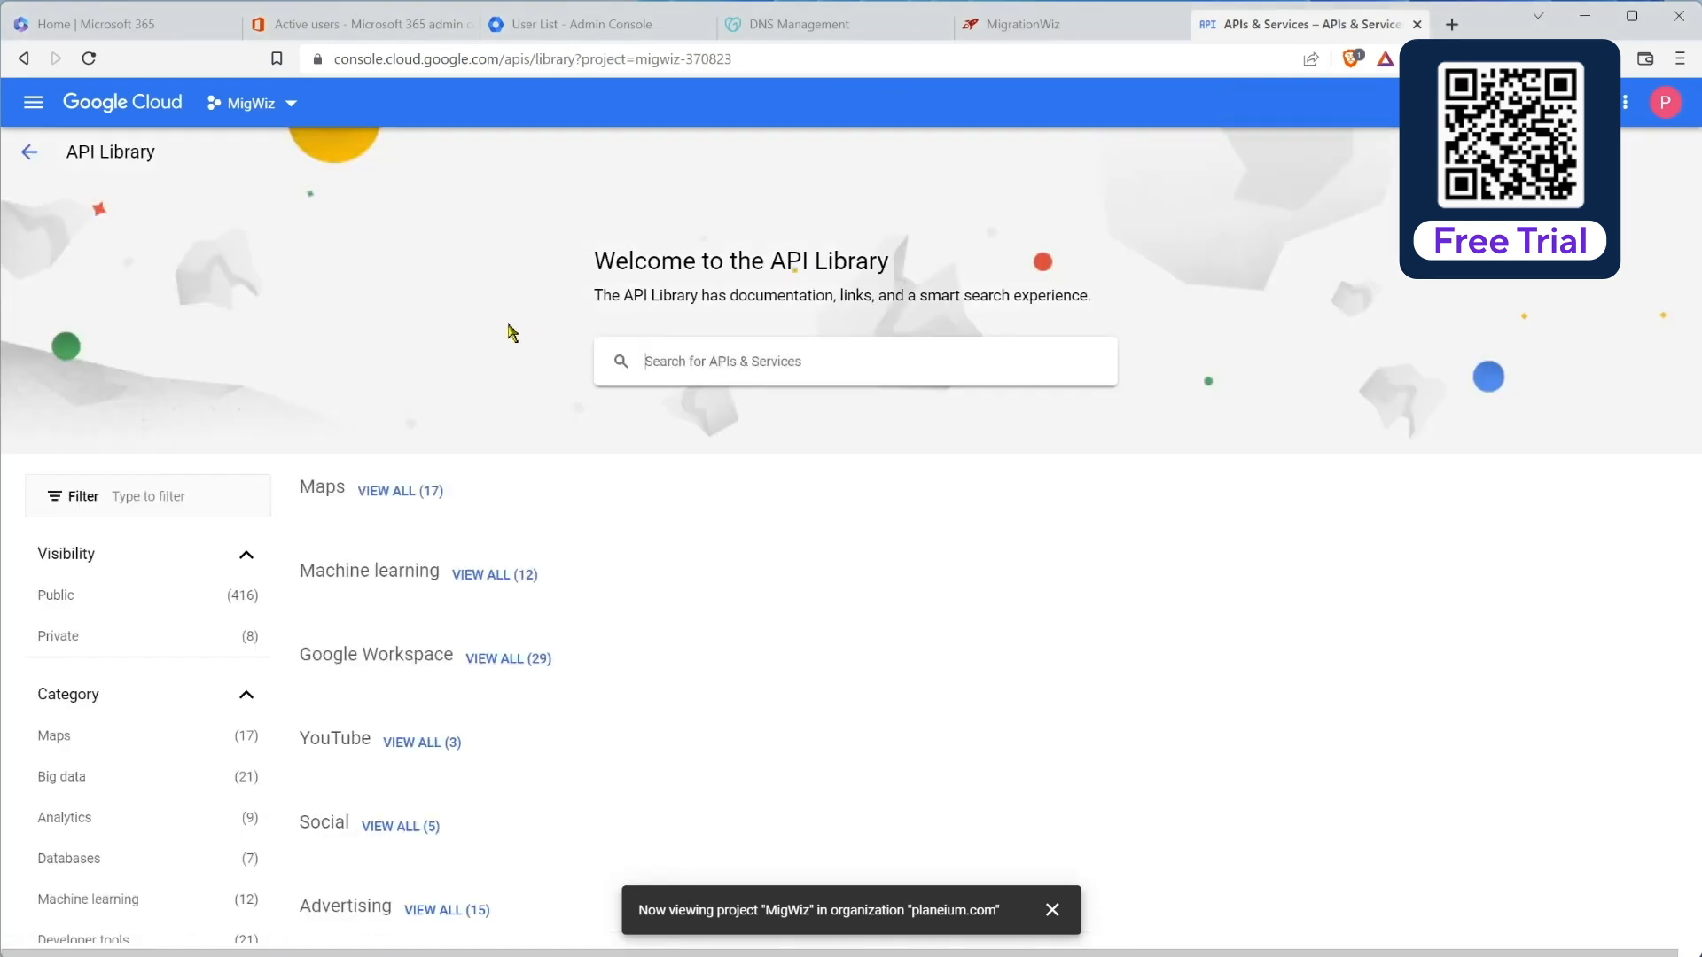
scroll(519, 618, "down", 3)
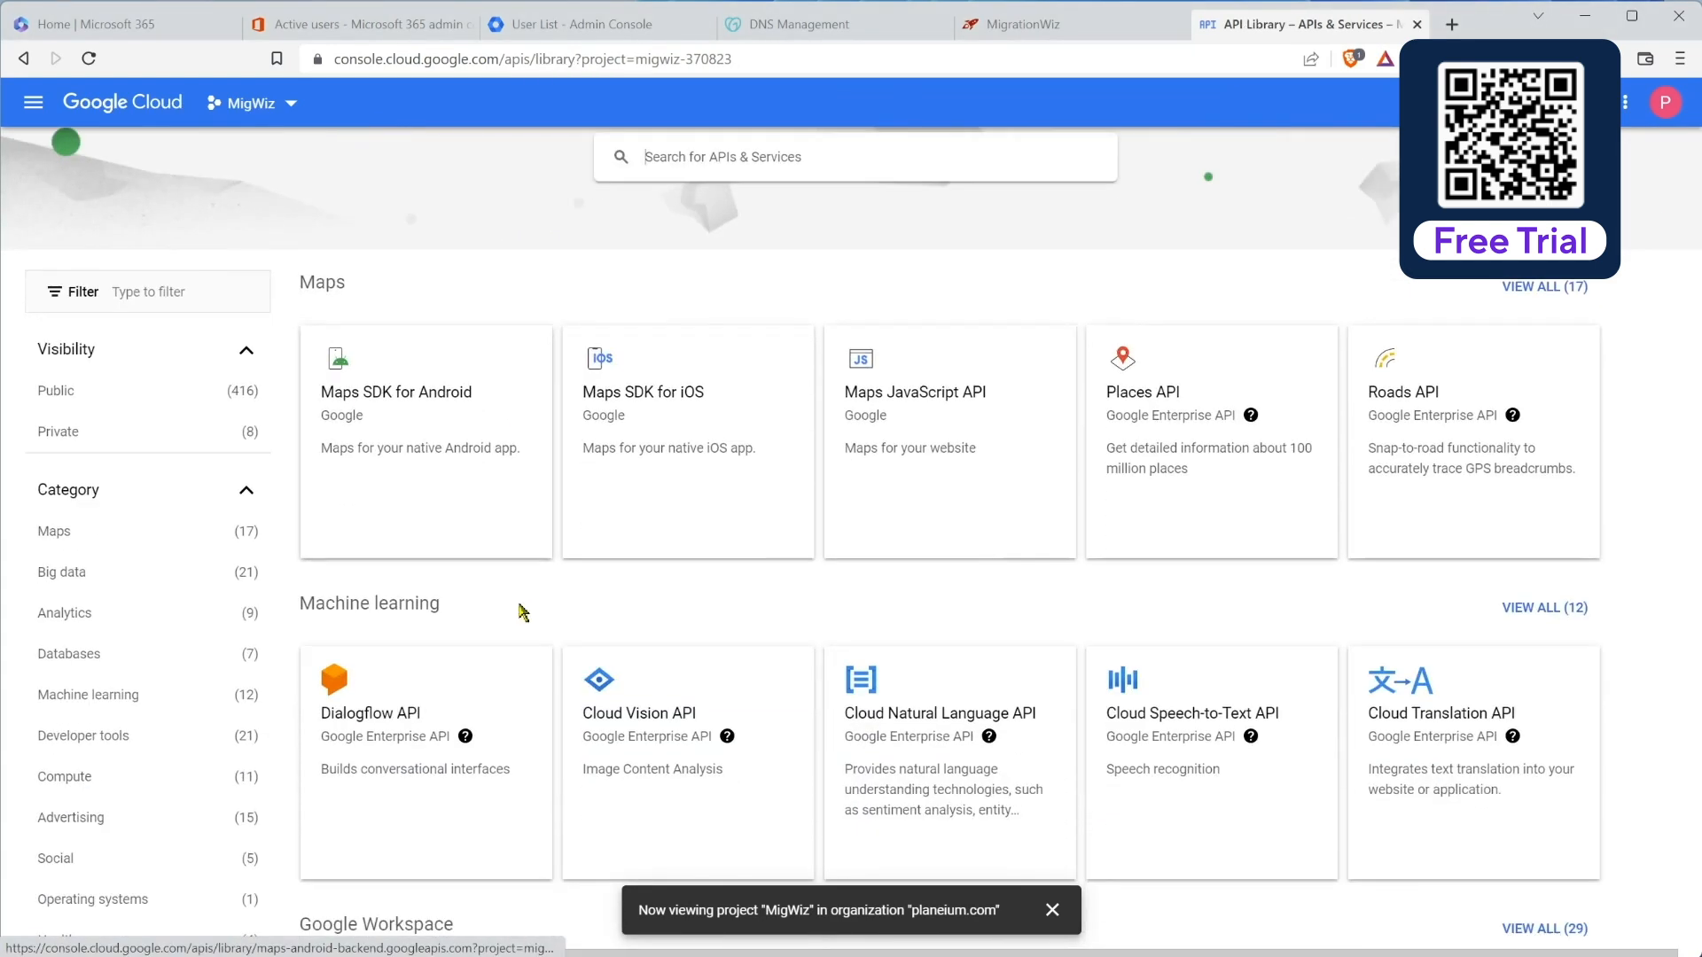
Step: Search the API Library for 'calendar' and enable the Google Calendar API
scroll(521, 613, "up", 3)
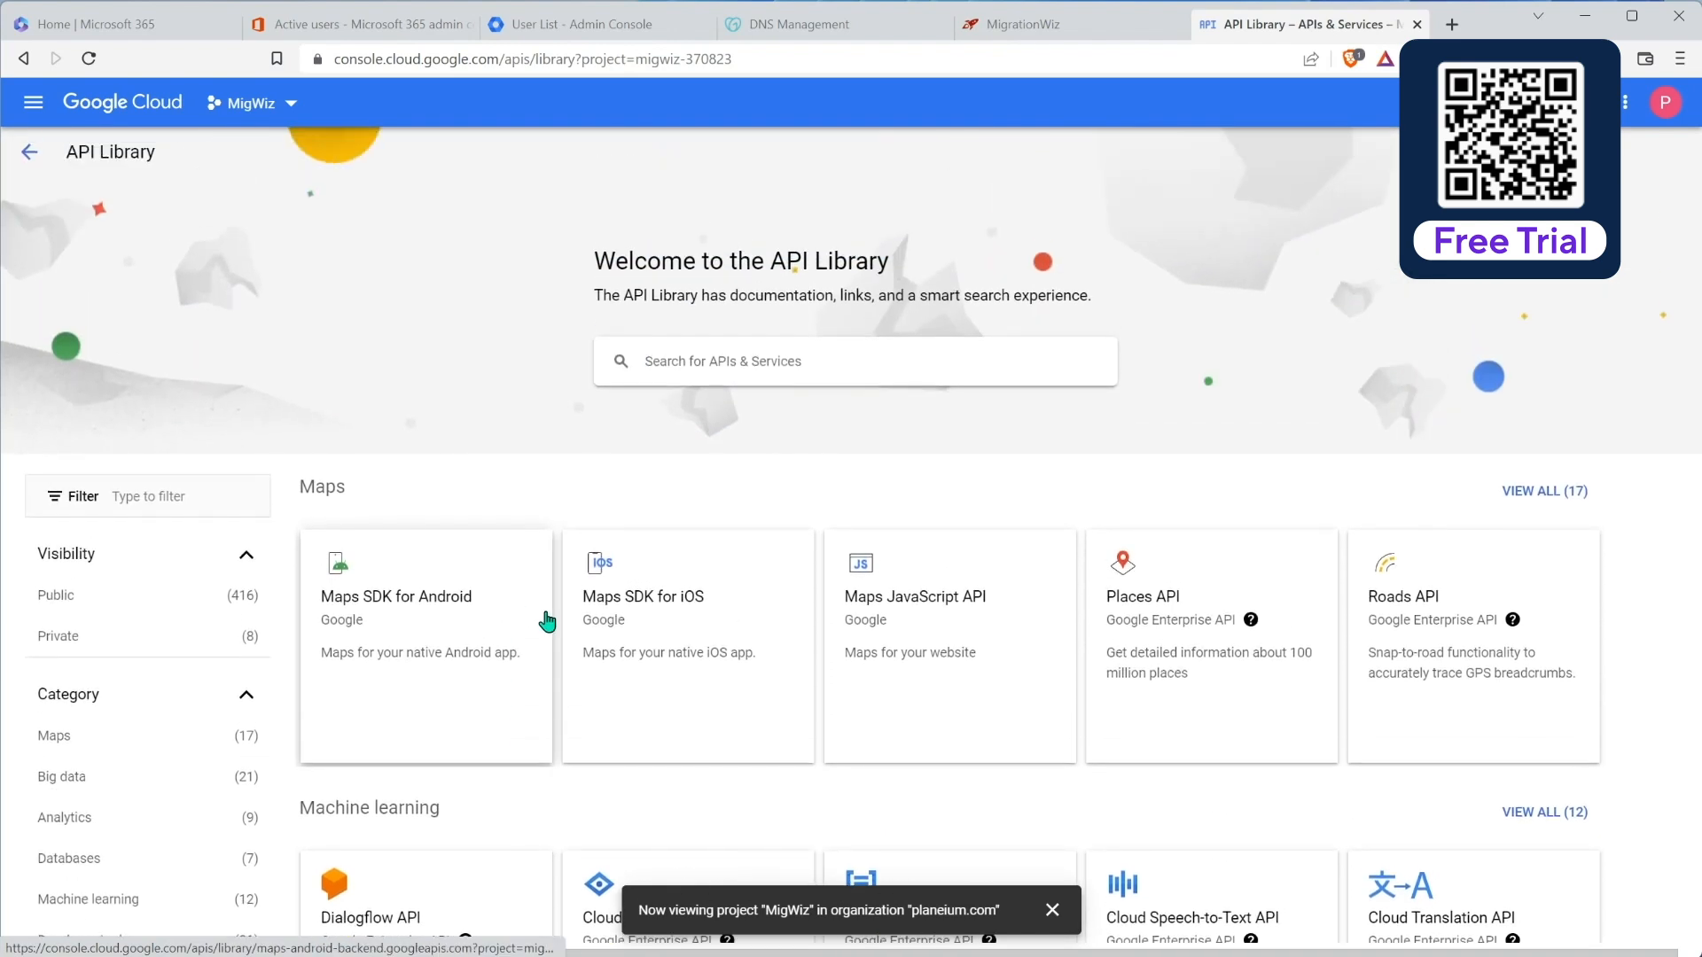
left_click(758, 366)
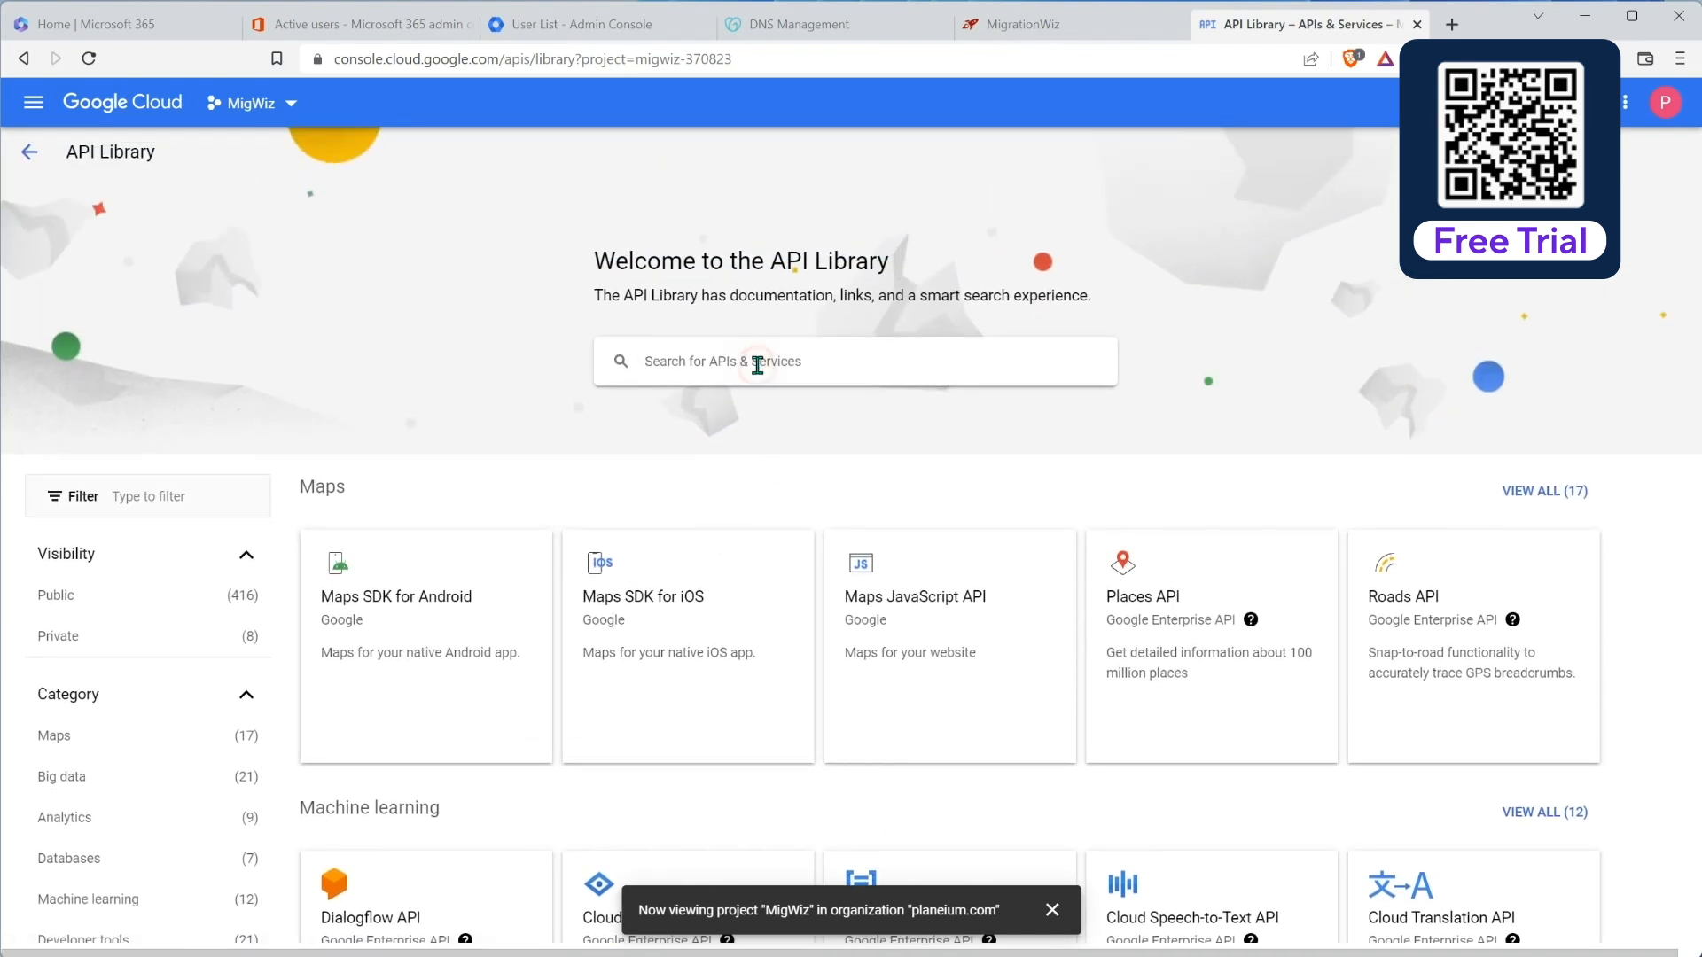
type("calenda")
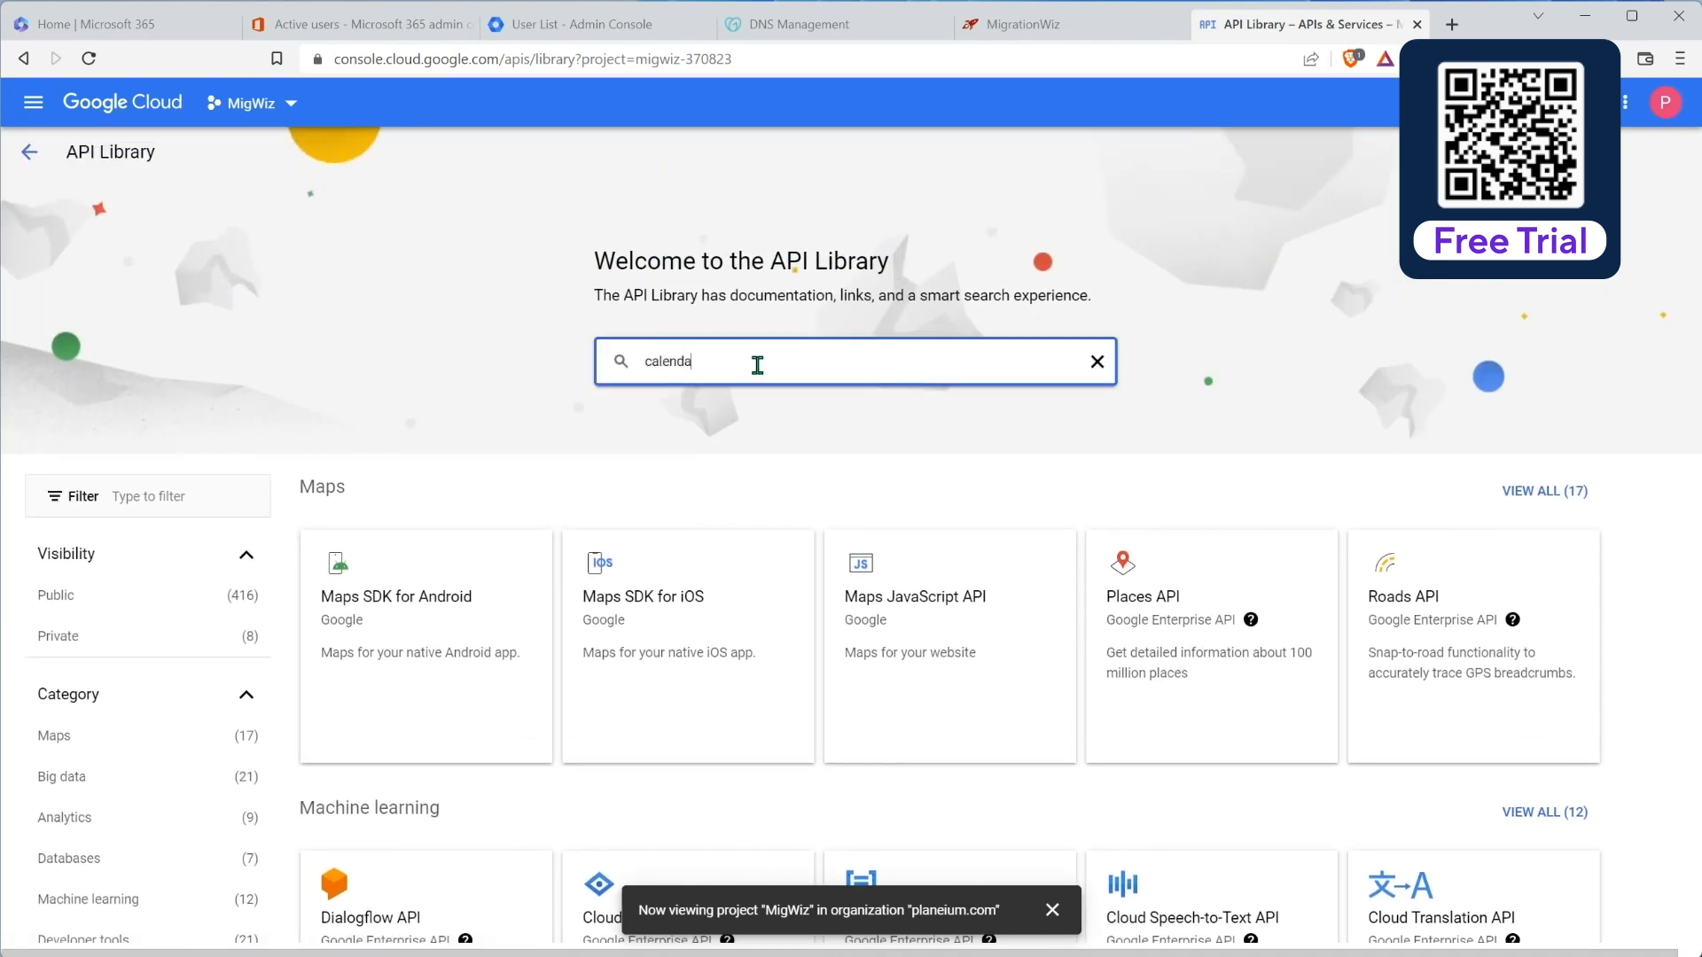
type("r")
key("Return")
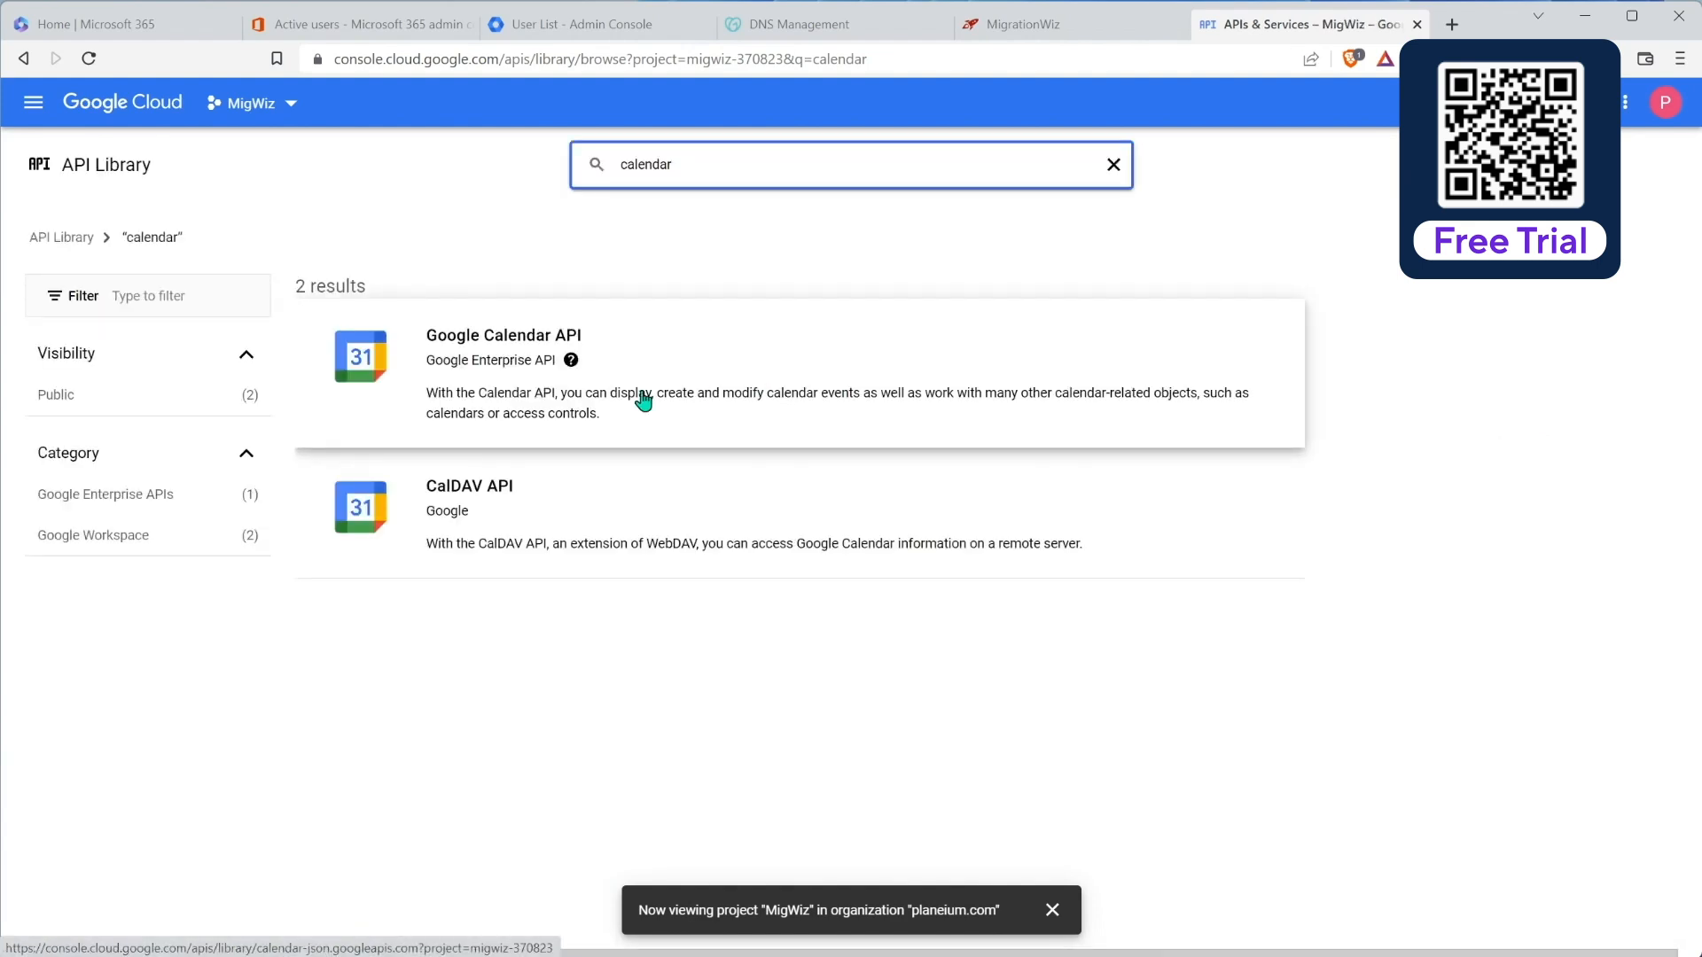
left_click(505, 364)
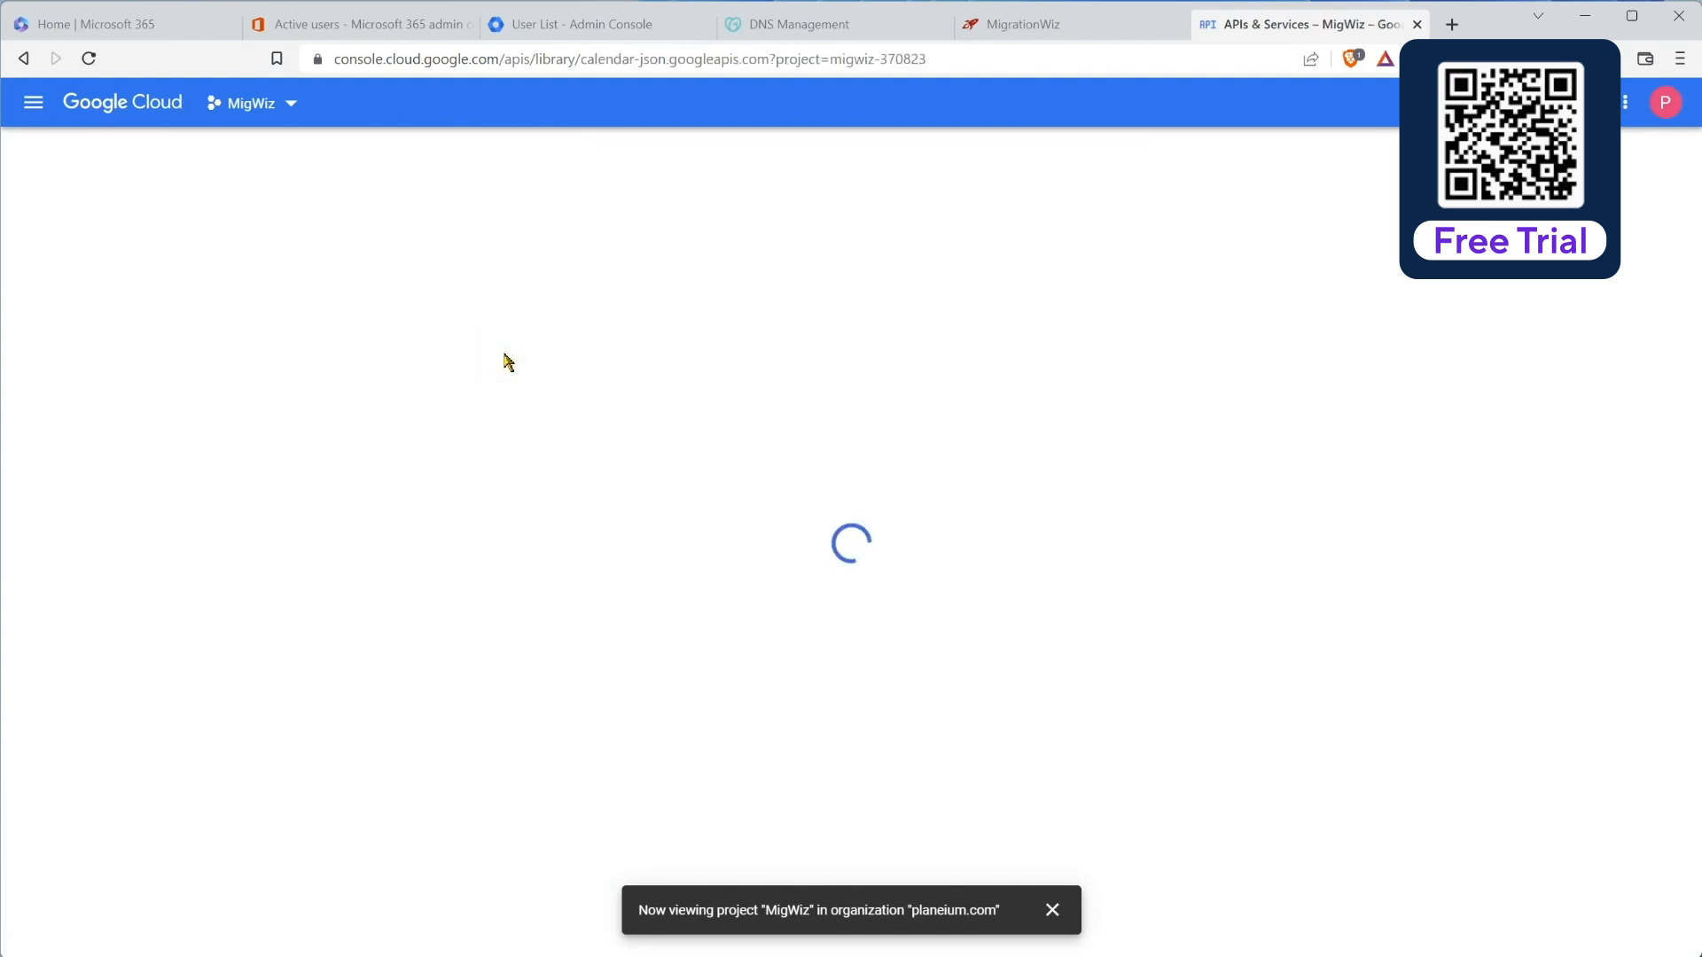
left_click(232, 362)
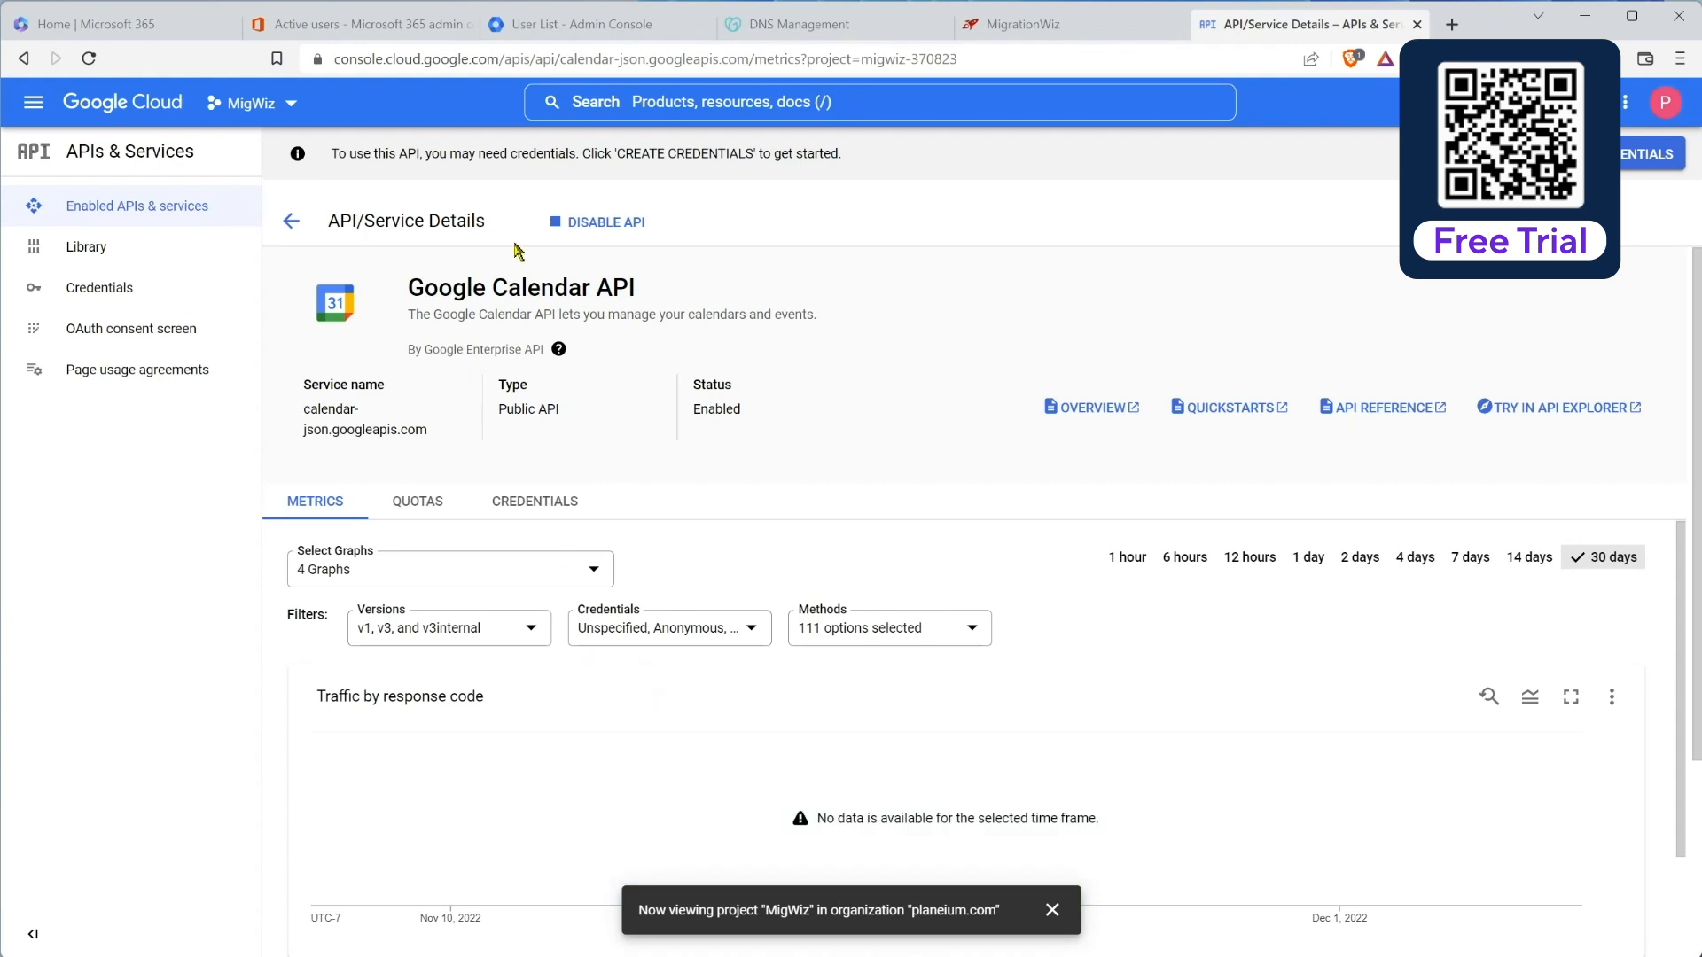
Step: Search the API Library for 'gmail' and enable the Gmail API
left_click(89, 248)
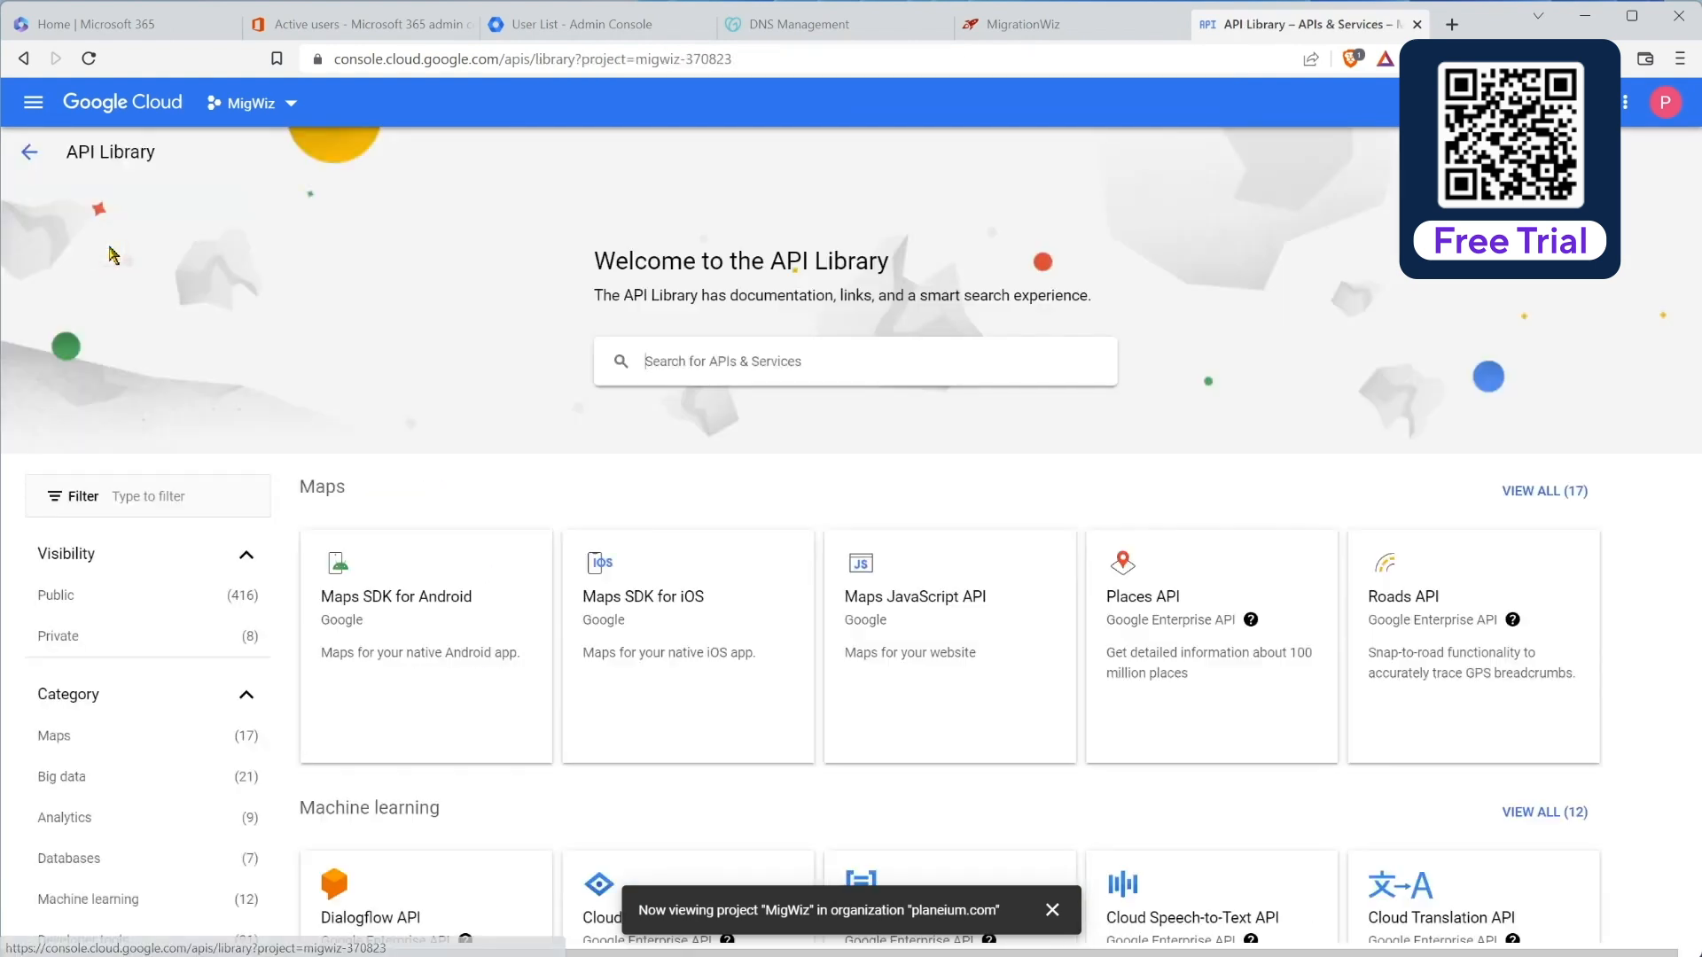
type("g")
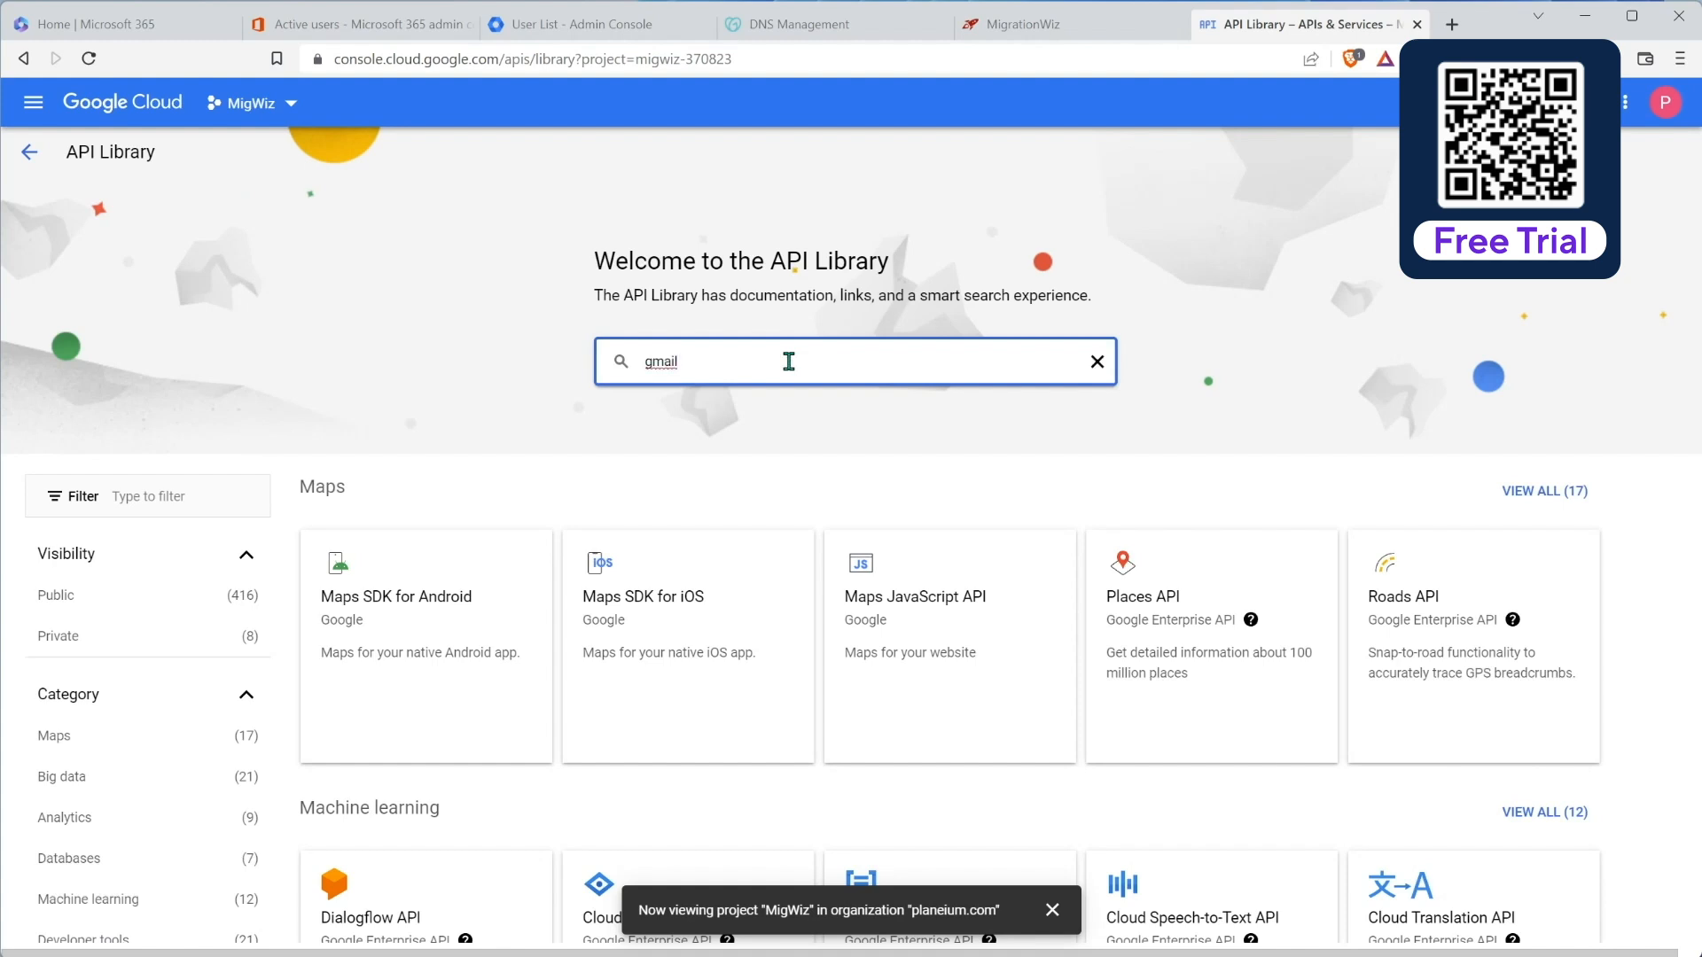
type("mail")
key("Return")
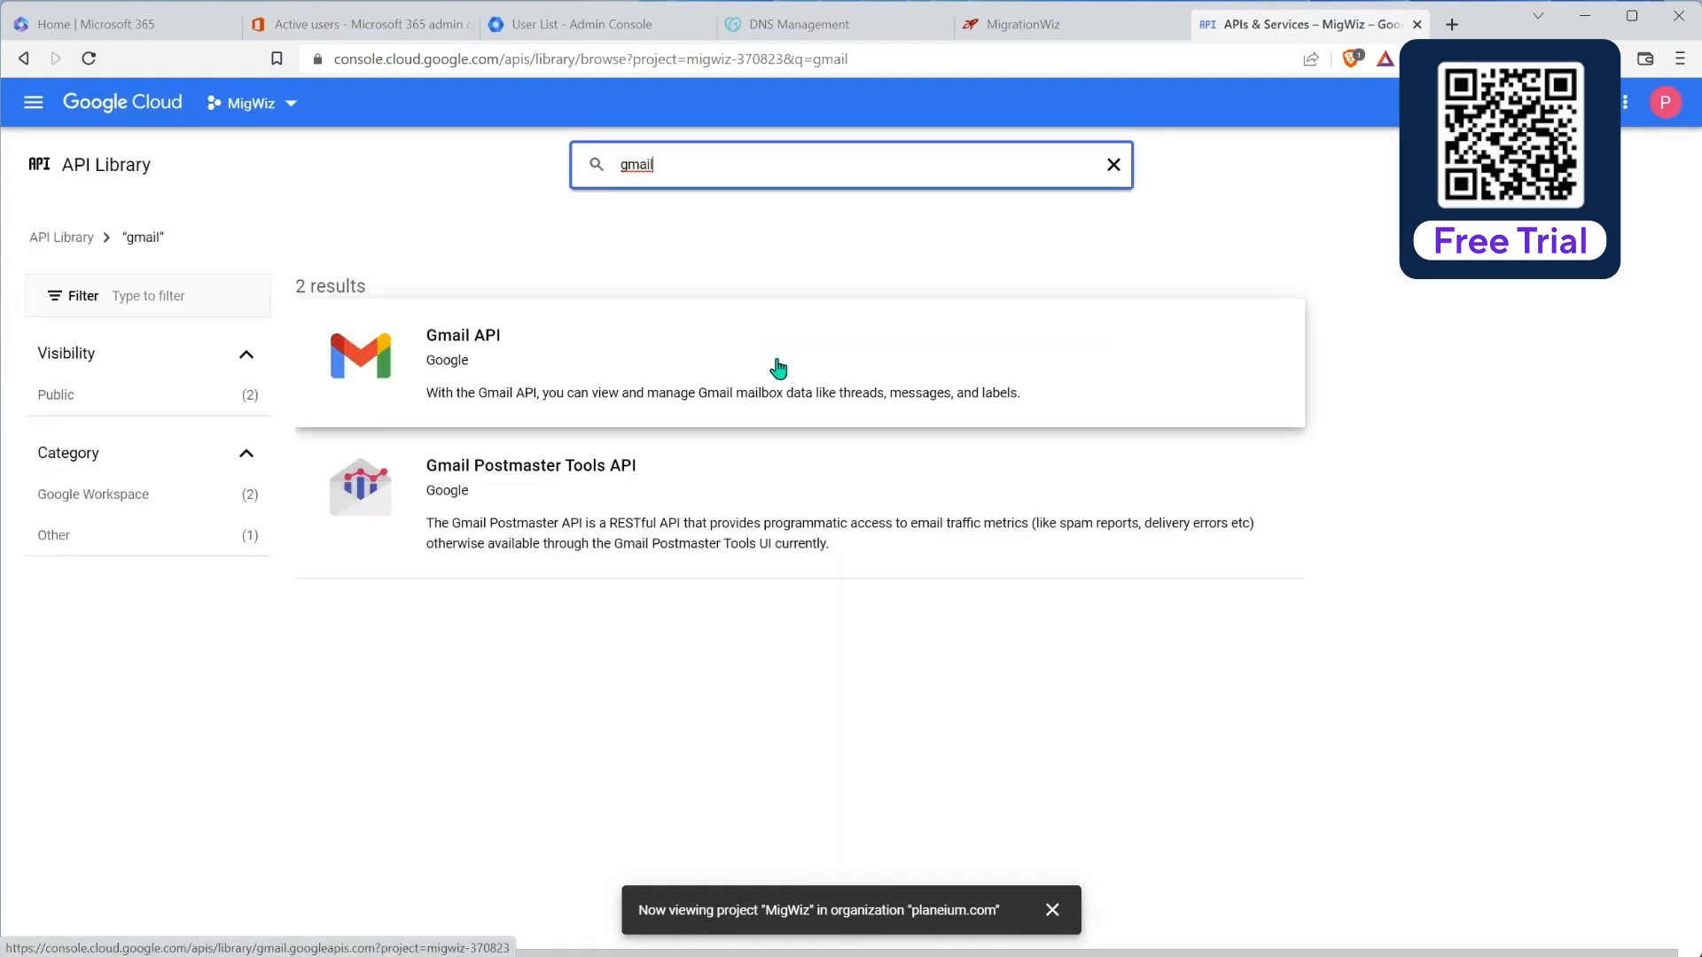
left_click(496, 344)
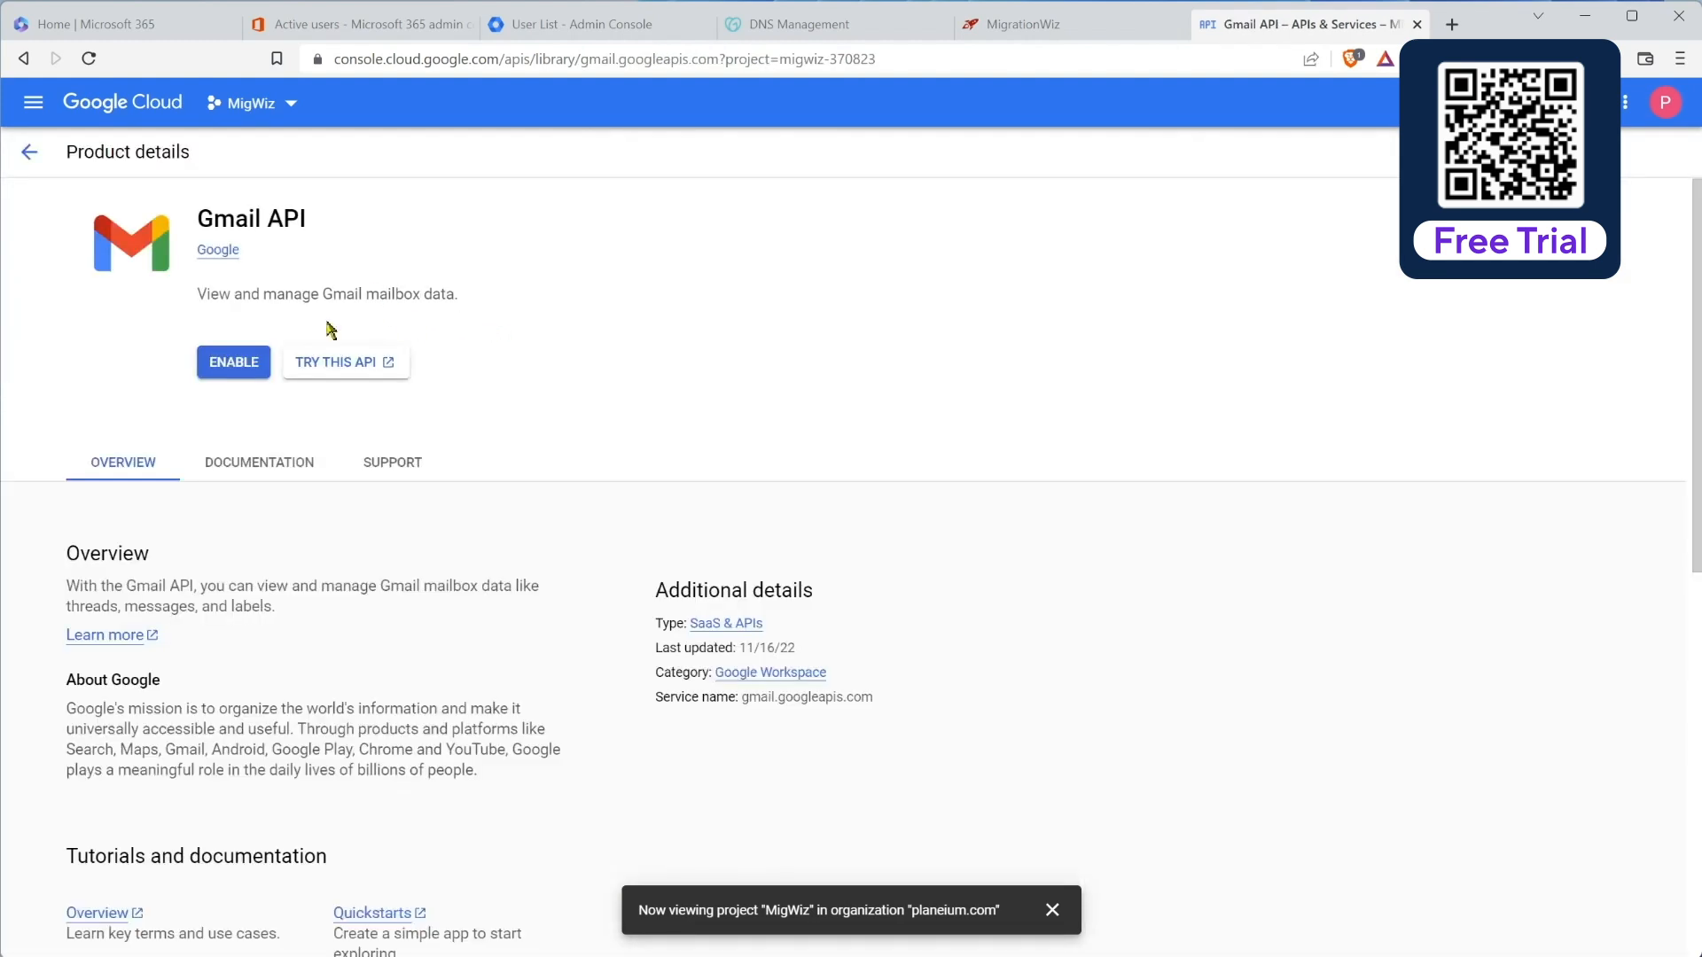
left_click(229, 363)
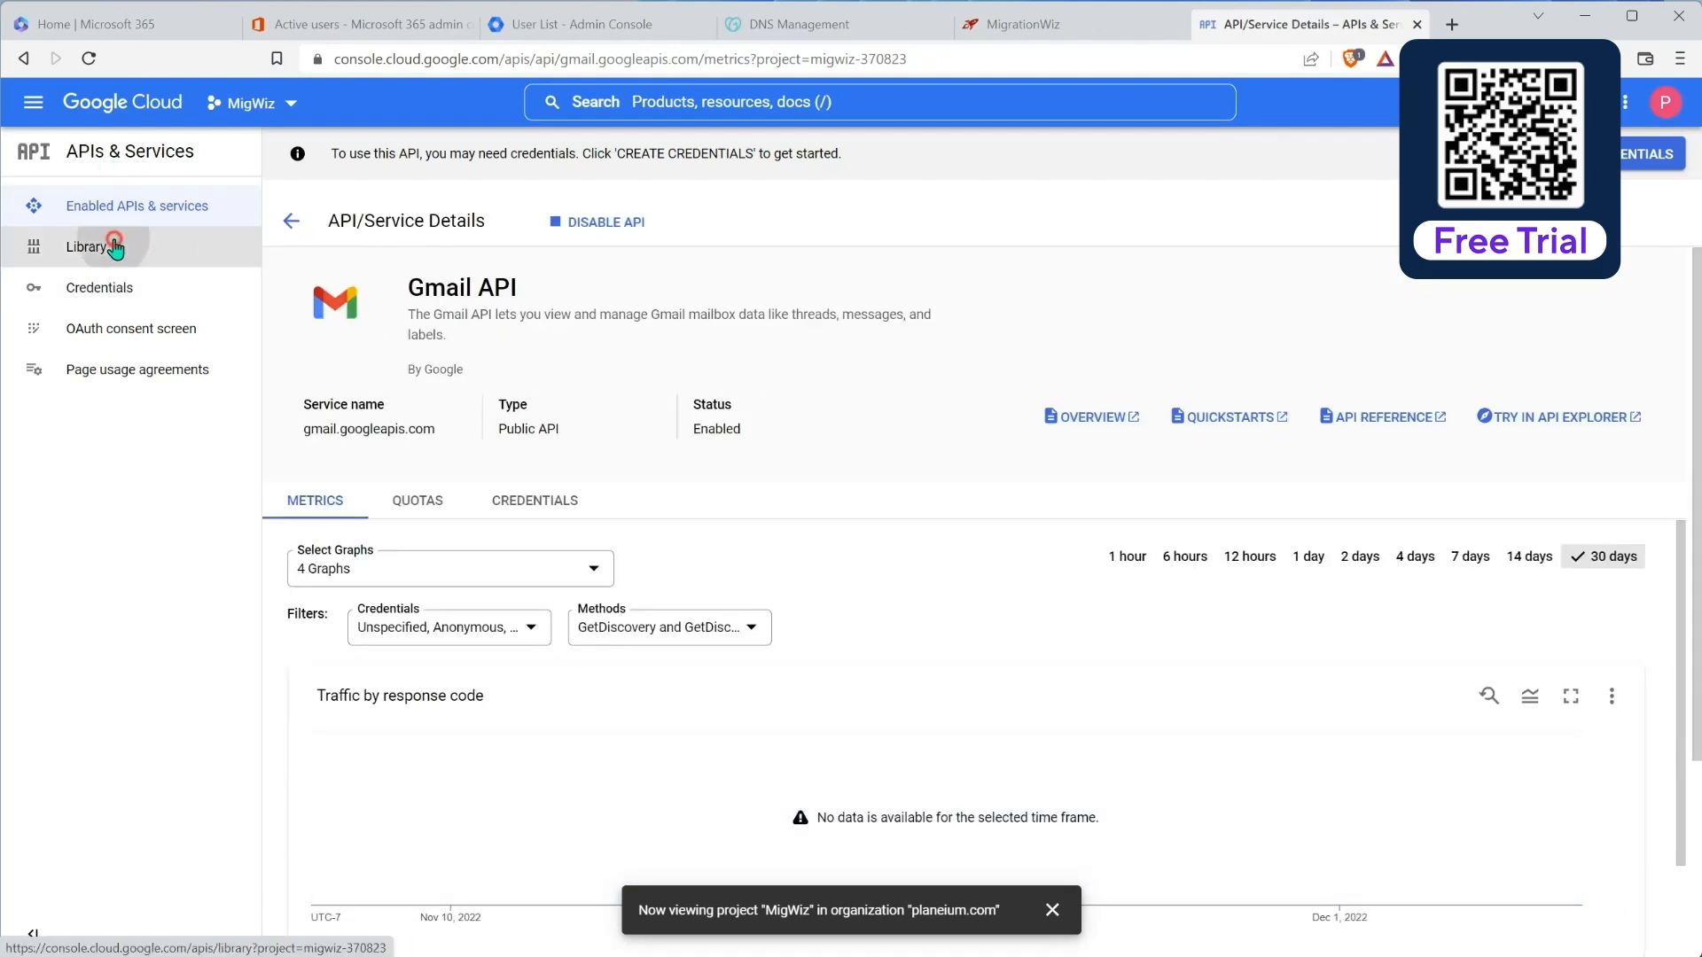
Step: Search the API Library for 'people' and enable the Google People API
left_click(112, 248)
left_click(694, 361)
type("peo")
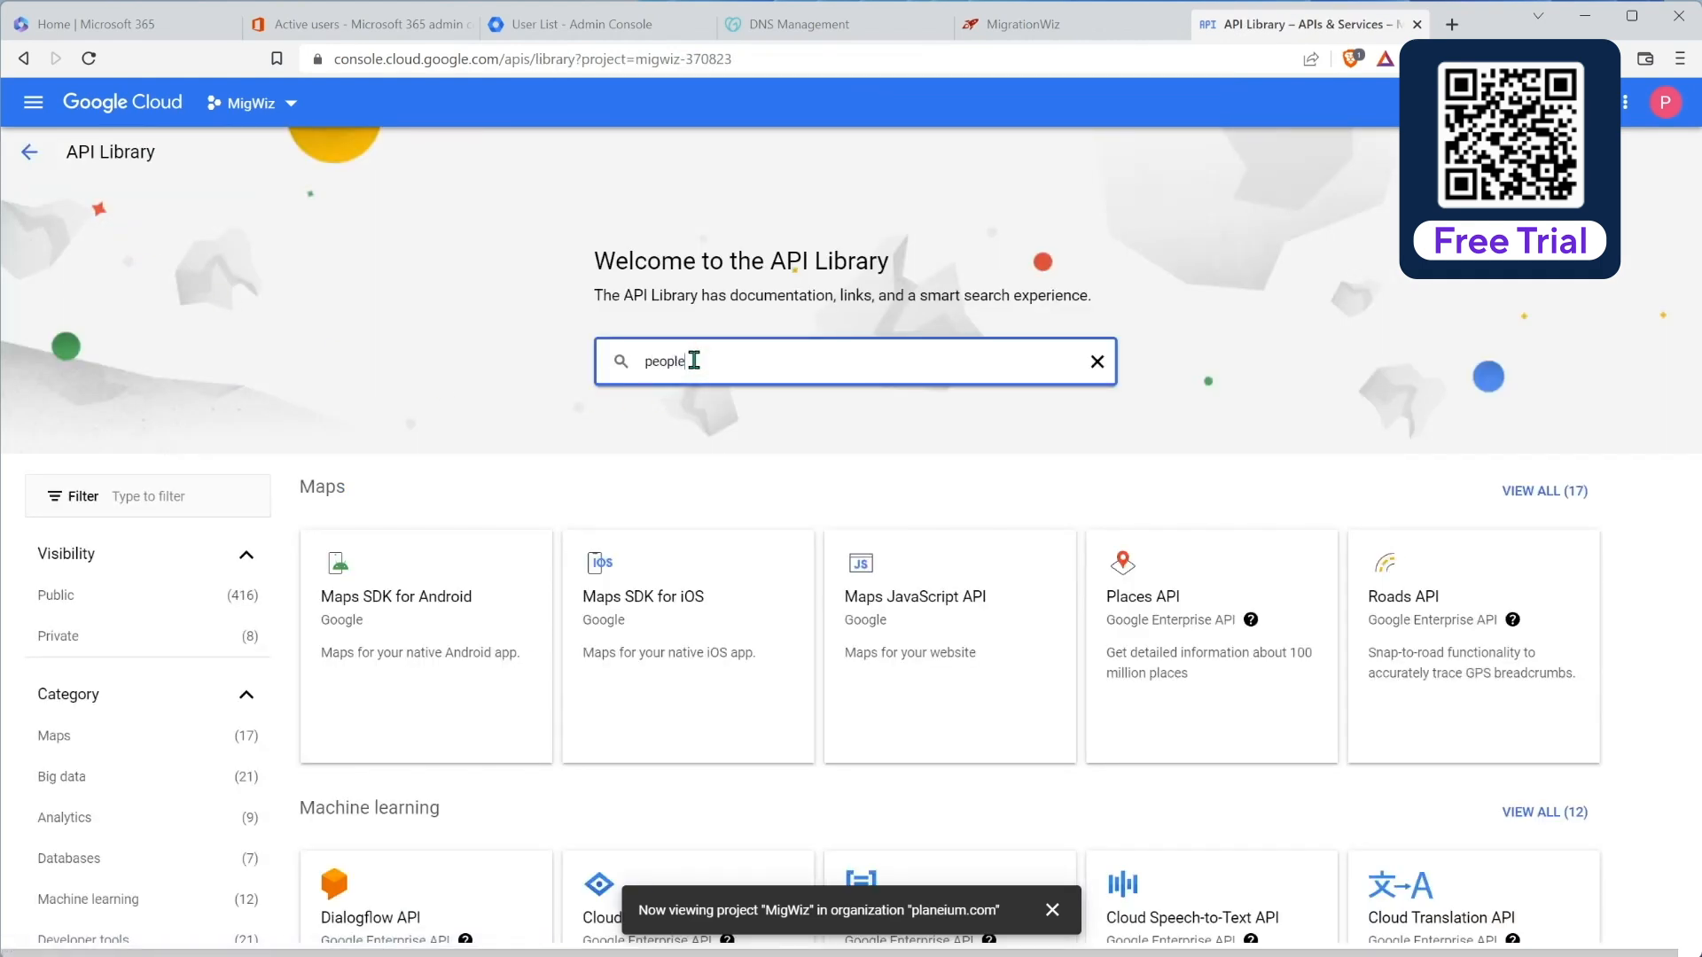
type("ple")
key("Return")
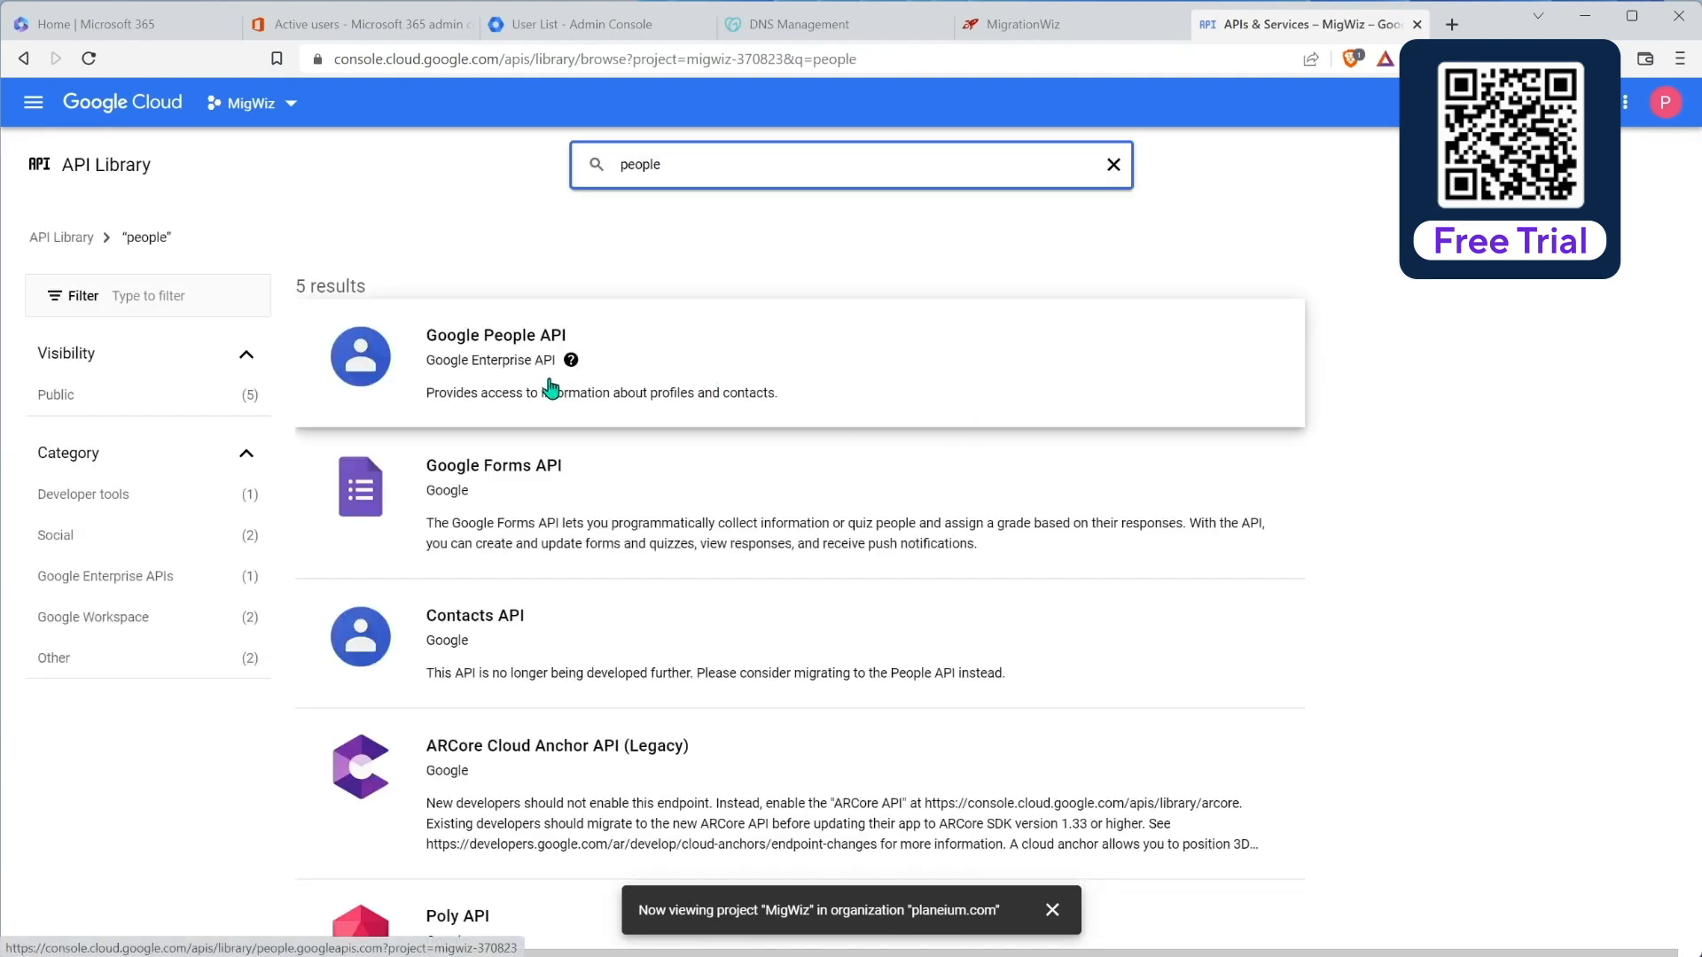
left_click(494, 360)
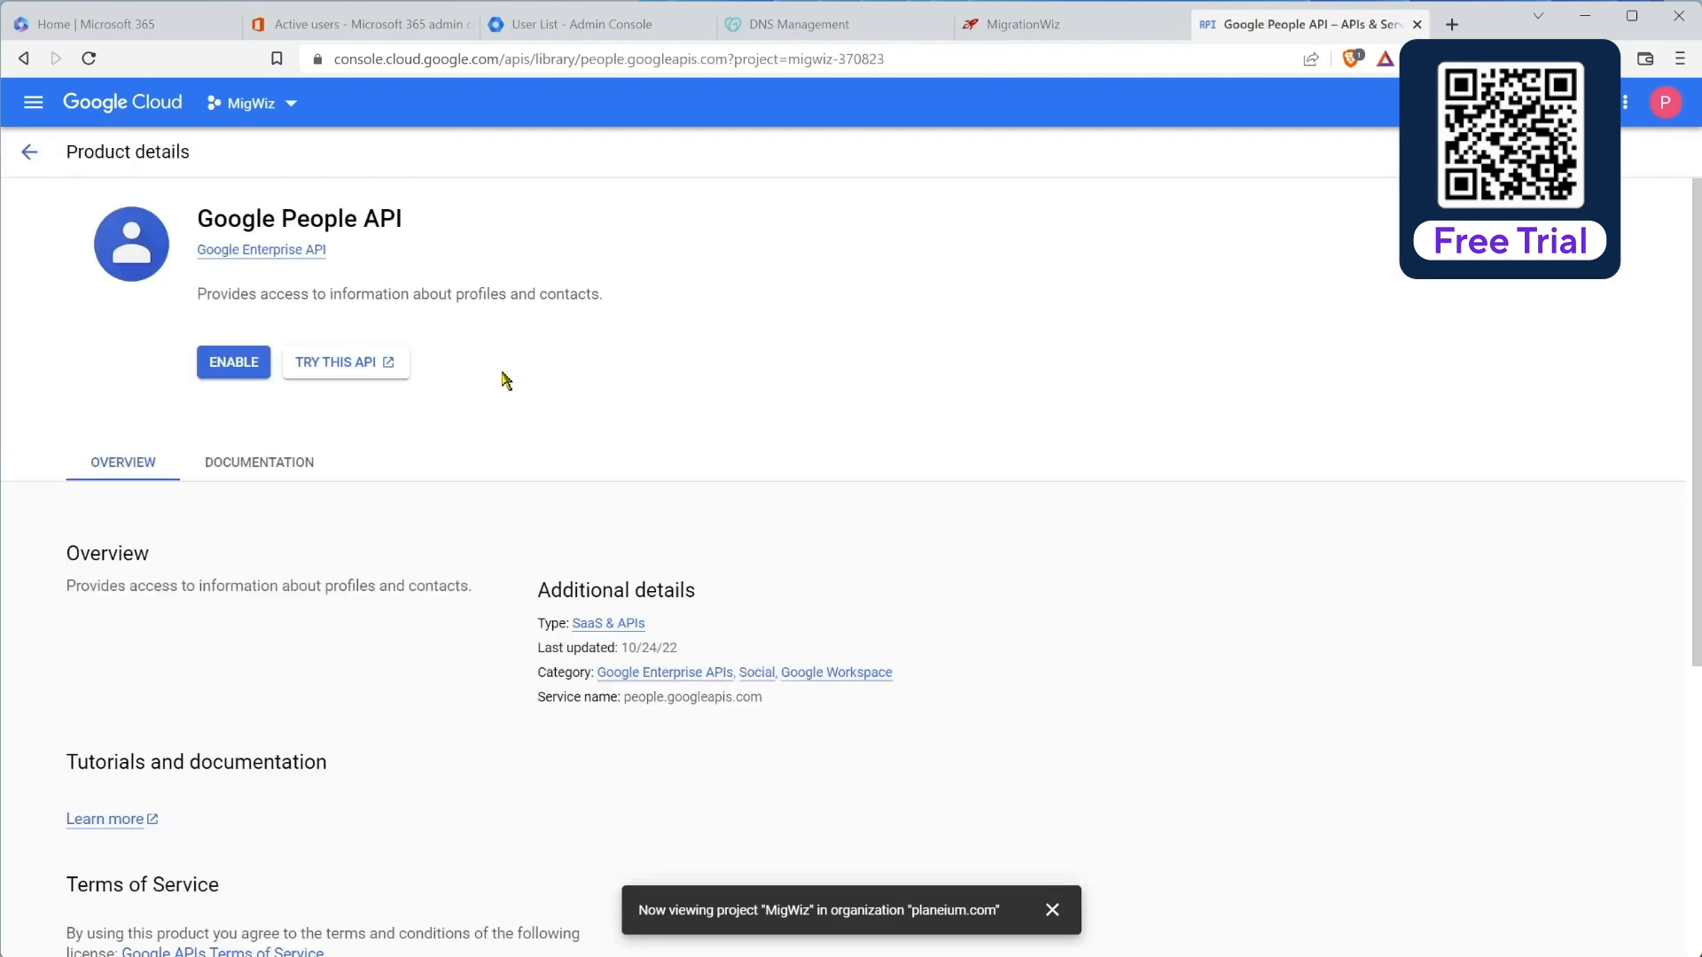
left_click(269, 363)
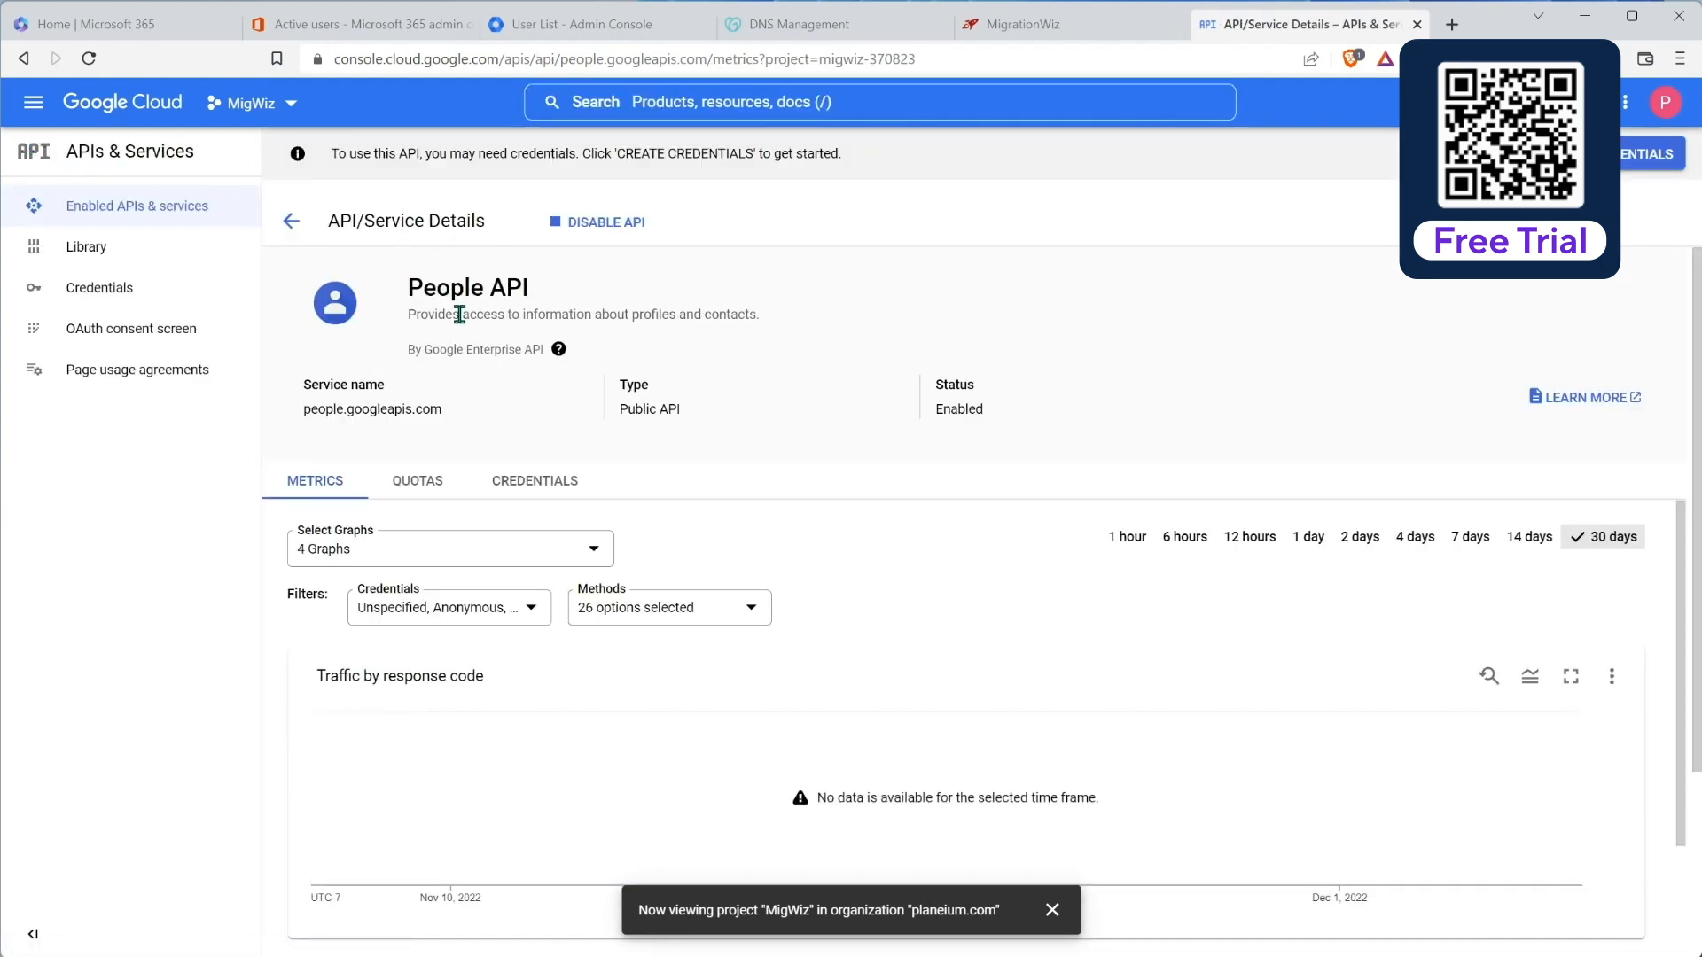
Step: Search the API Library for contacts and enable the Contacts API
left_click(168, 257)
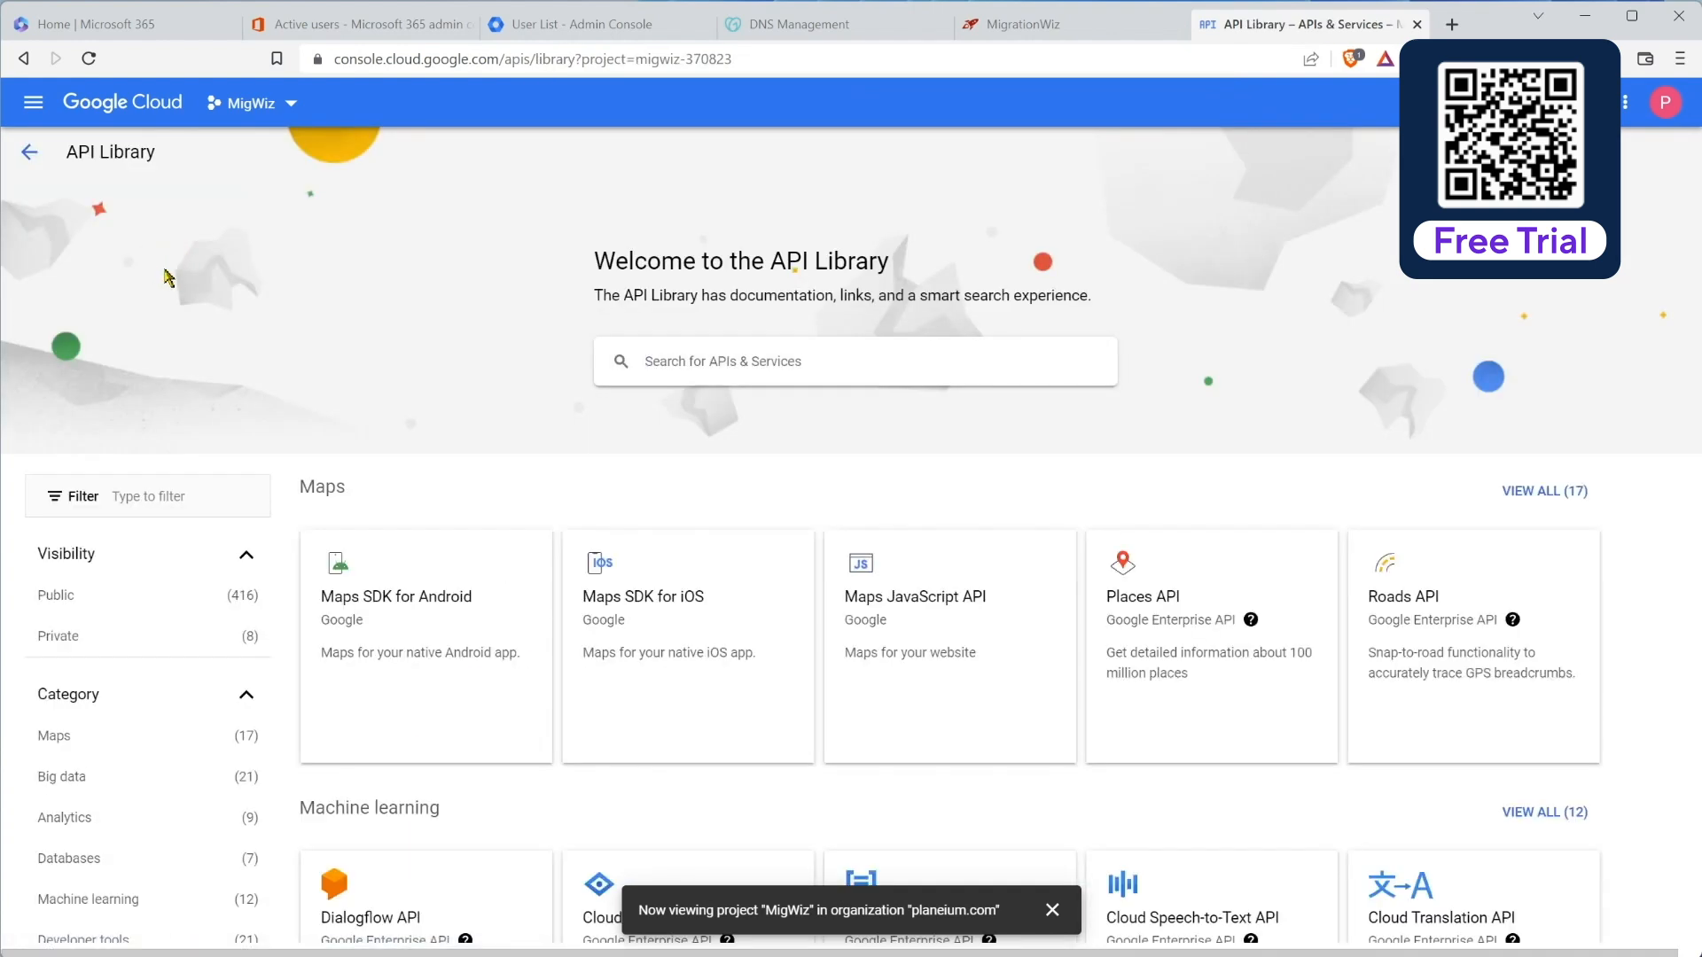
left_click(719, 358)
type("contacts")
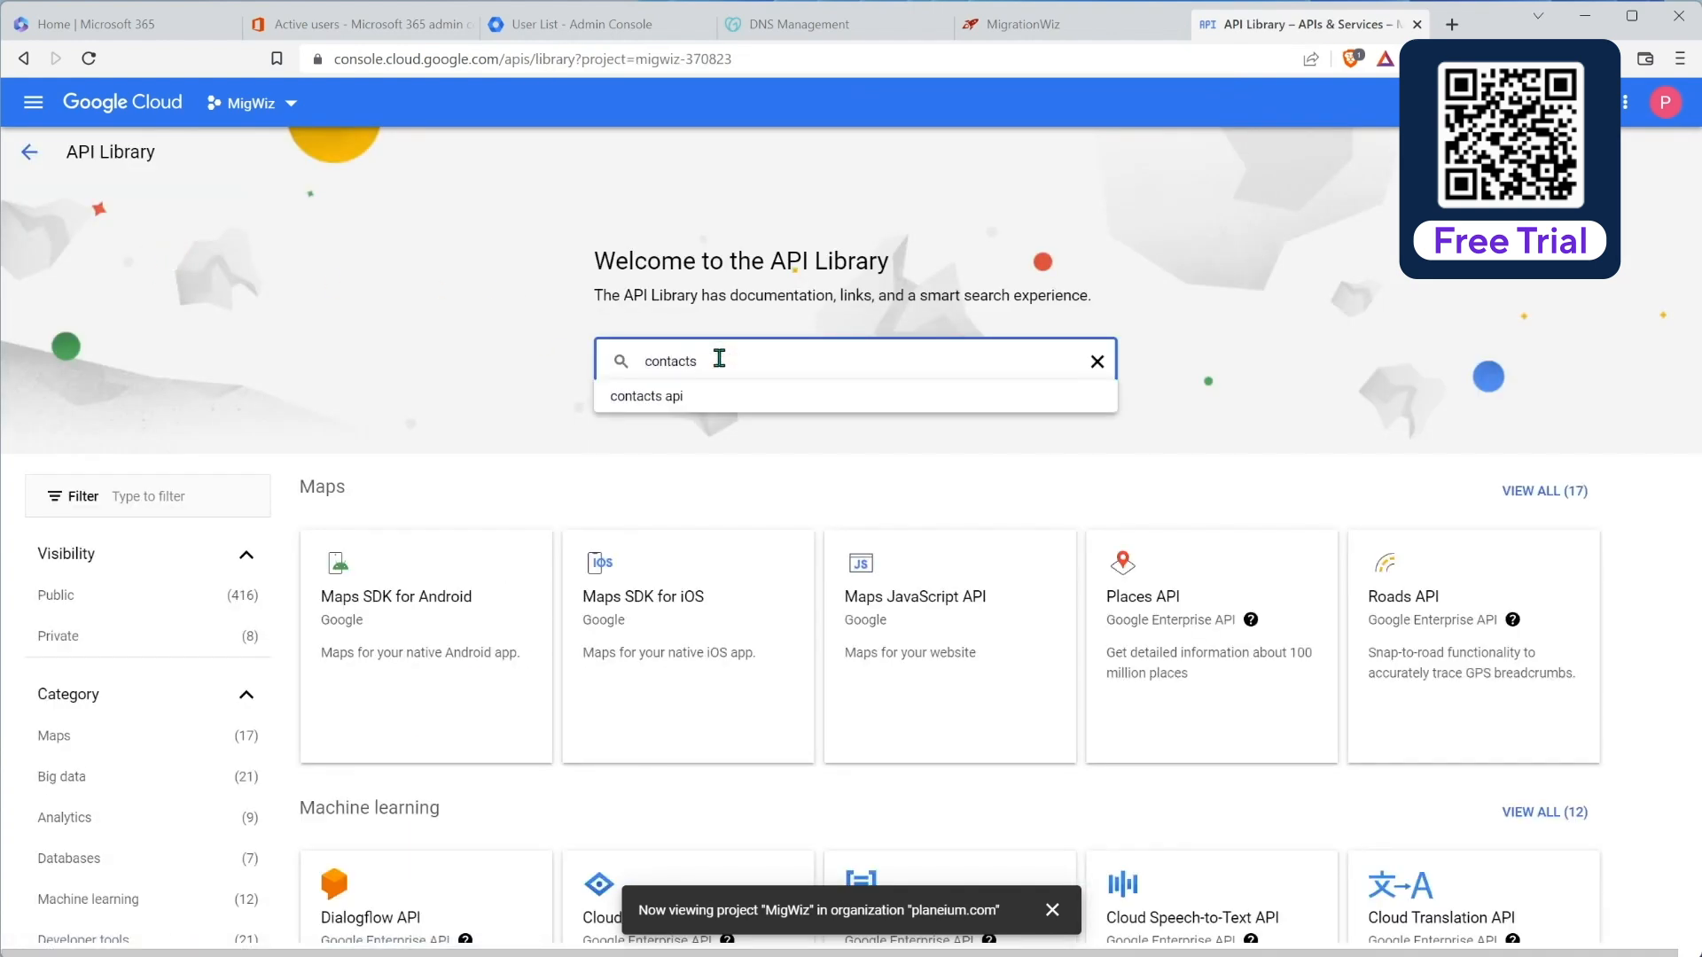
key("Return")
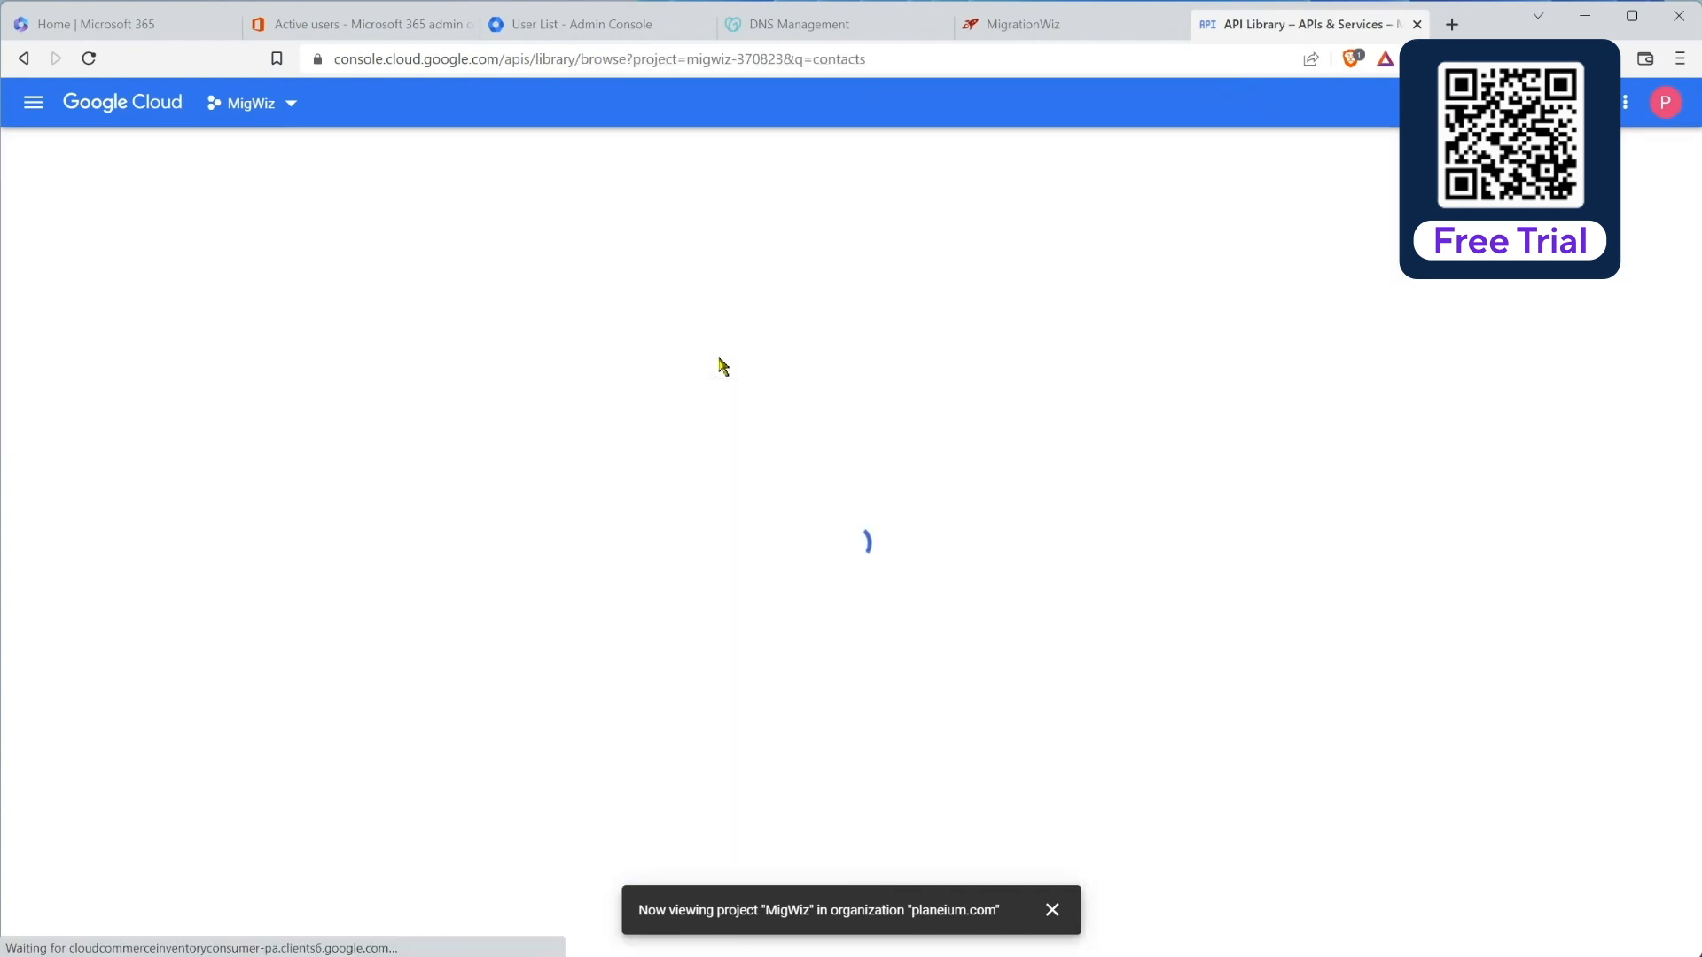
left_click(550, 358)
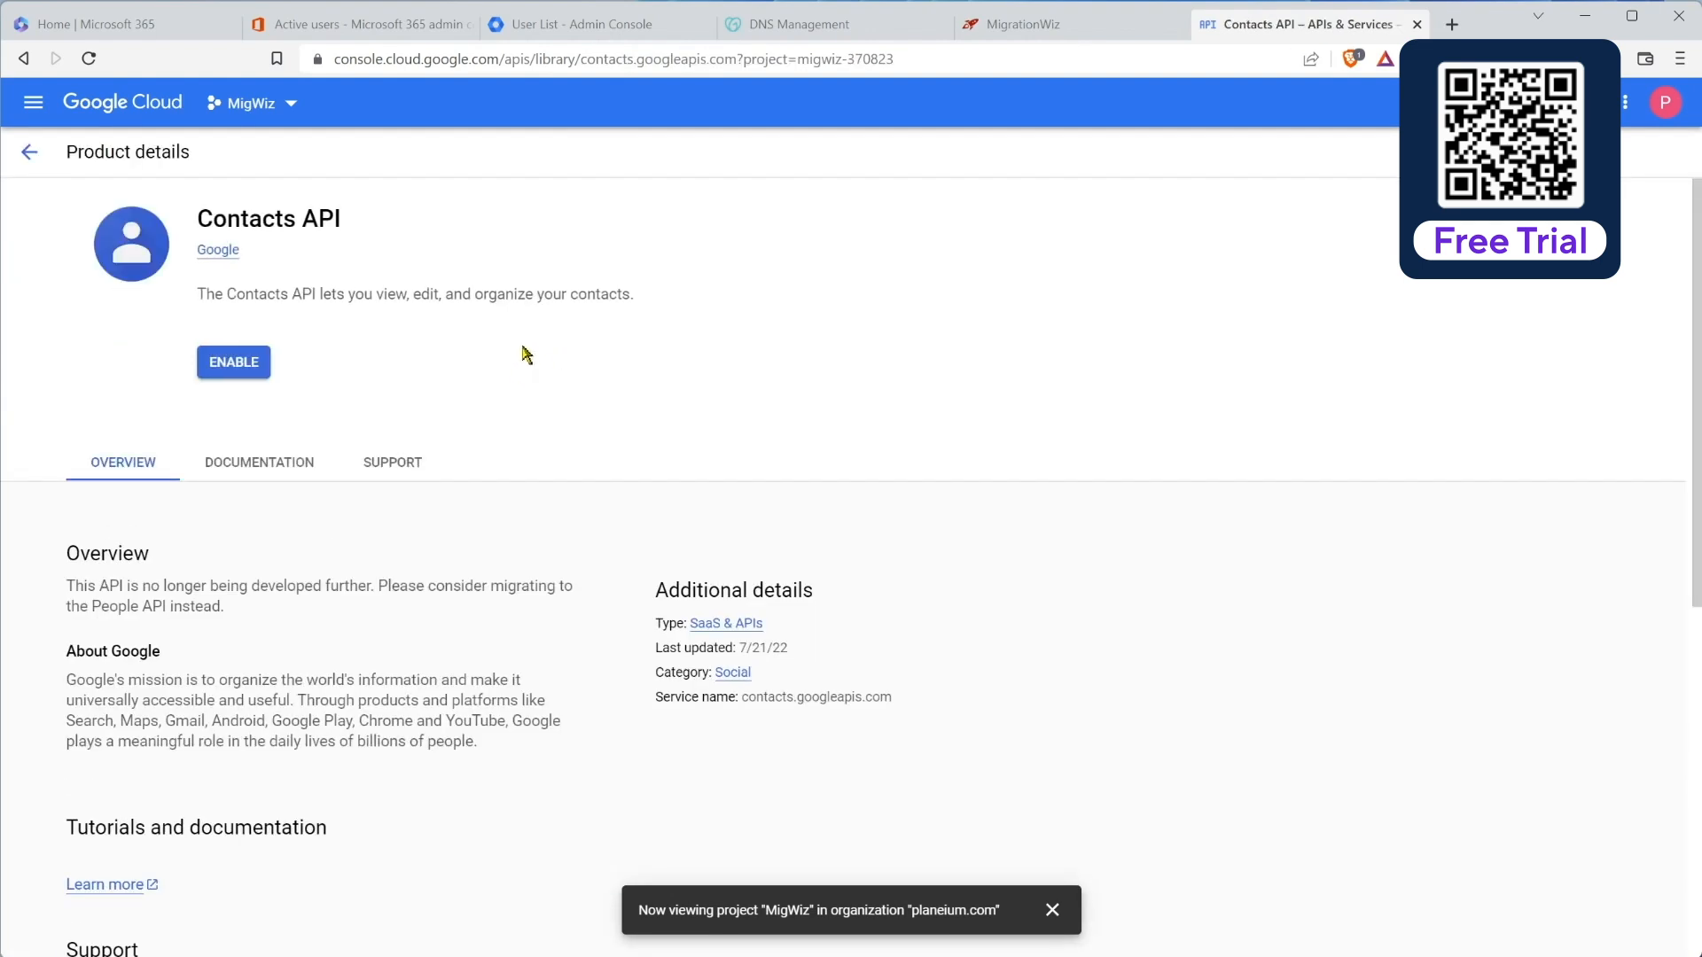
left_click(232, 364)
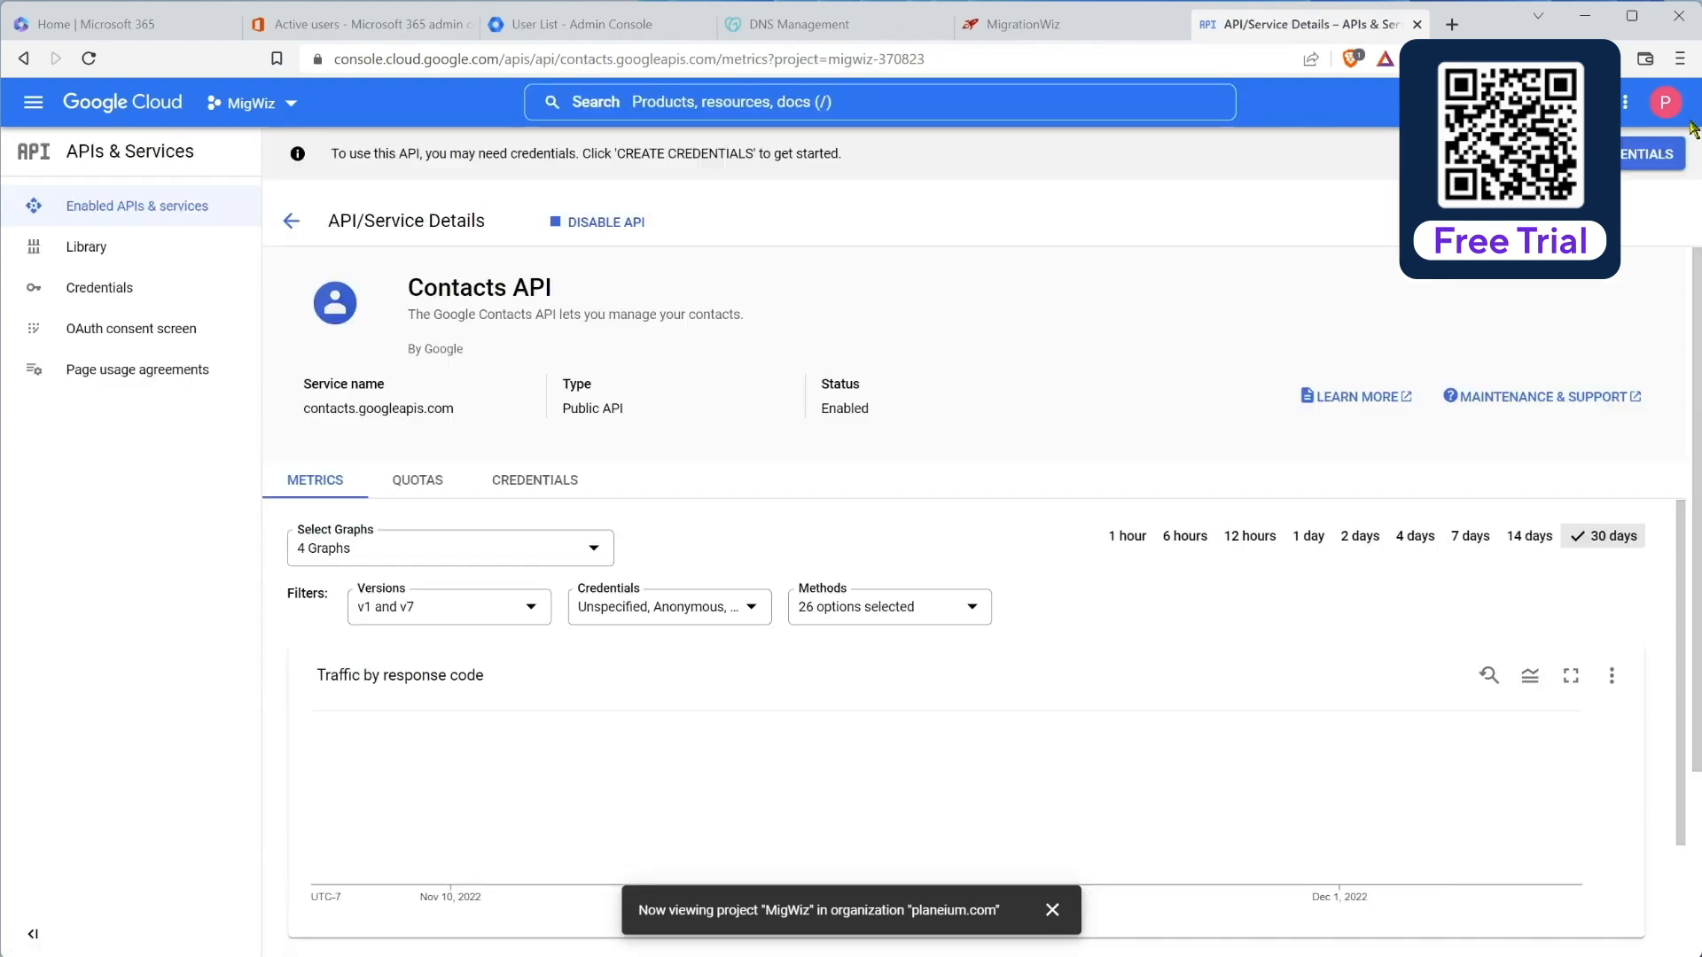
Step: Search the API Library for 'admin' and enable the Admin SDK API for MigWiz
left_click(76, 246)
left_click(707, 364)
type("admin")
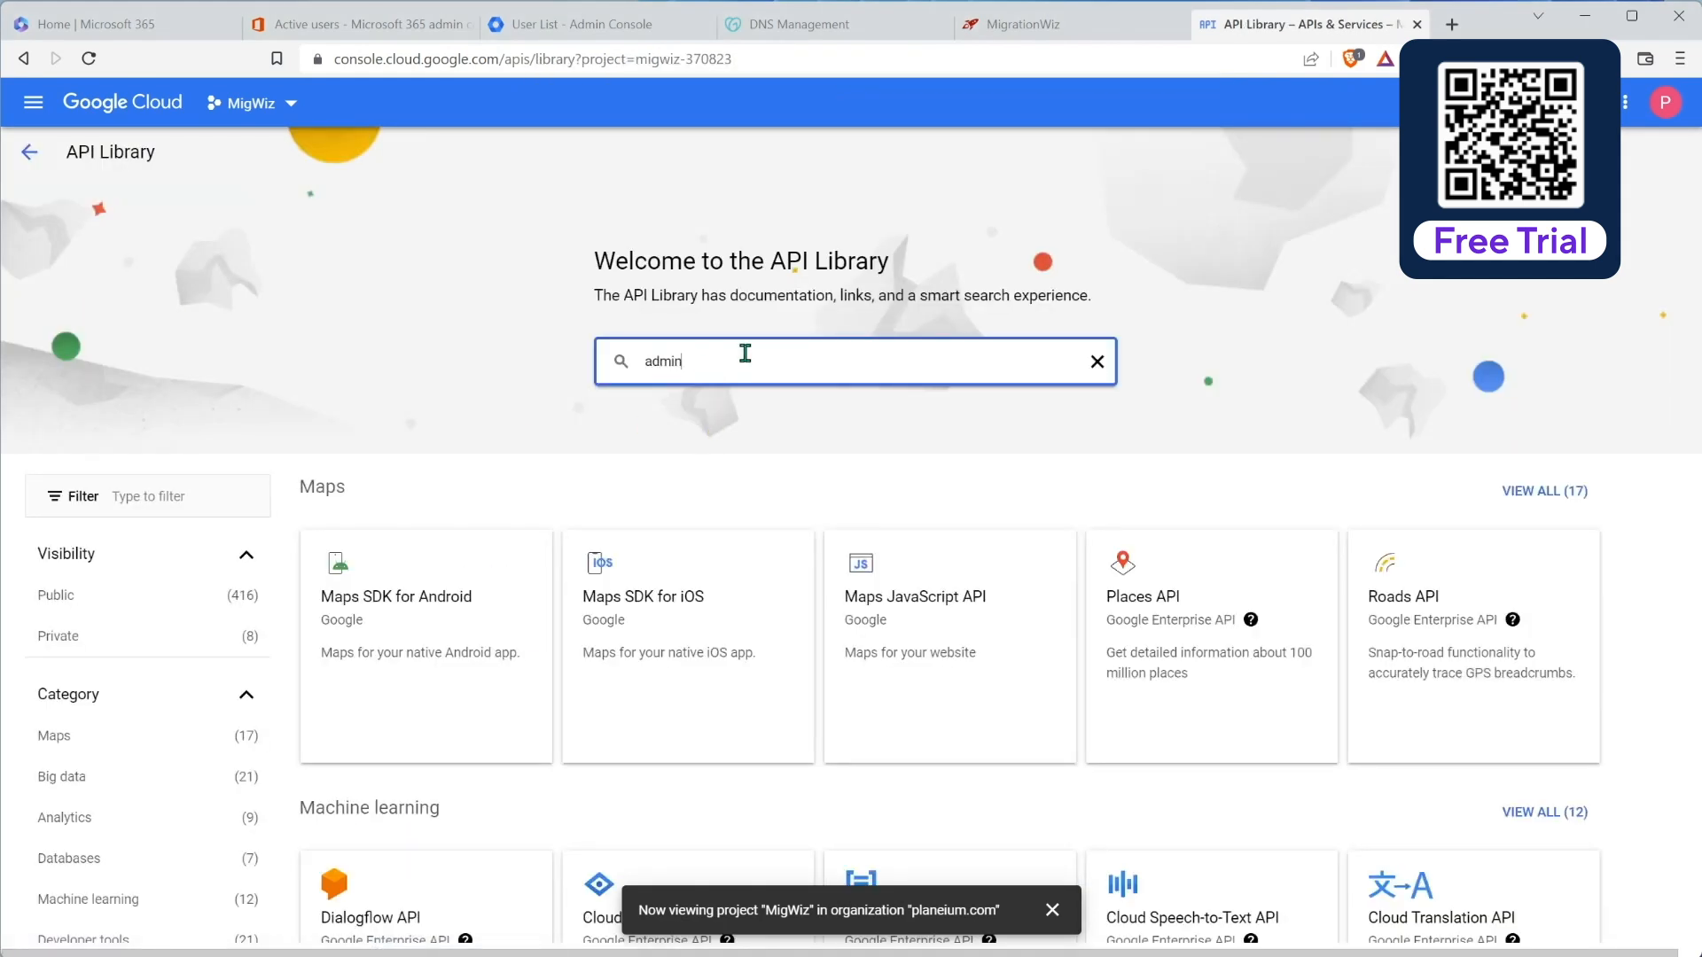
key("Return")
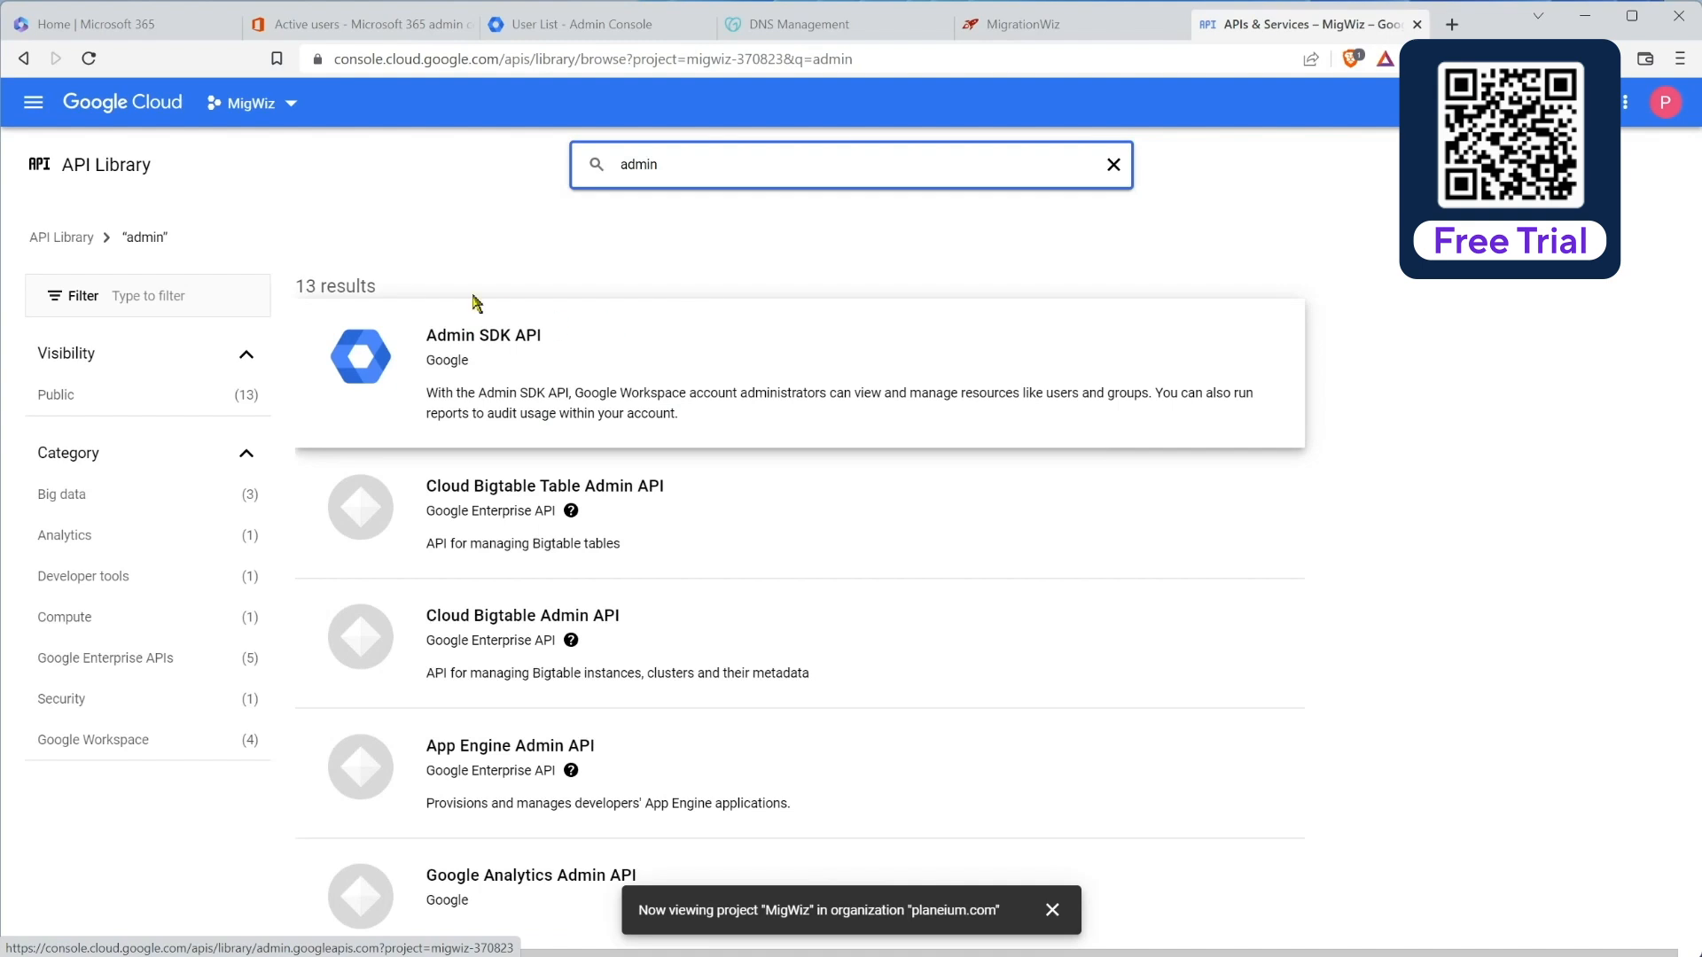
left_click(575, 356)
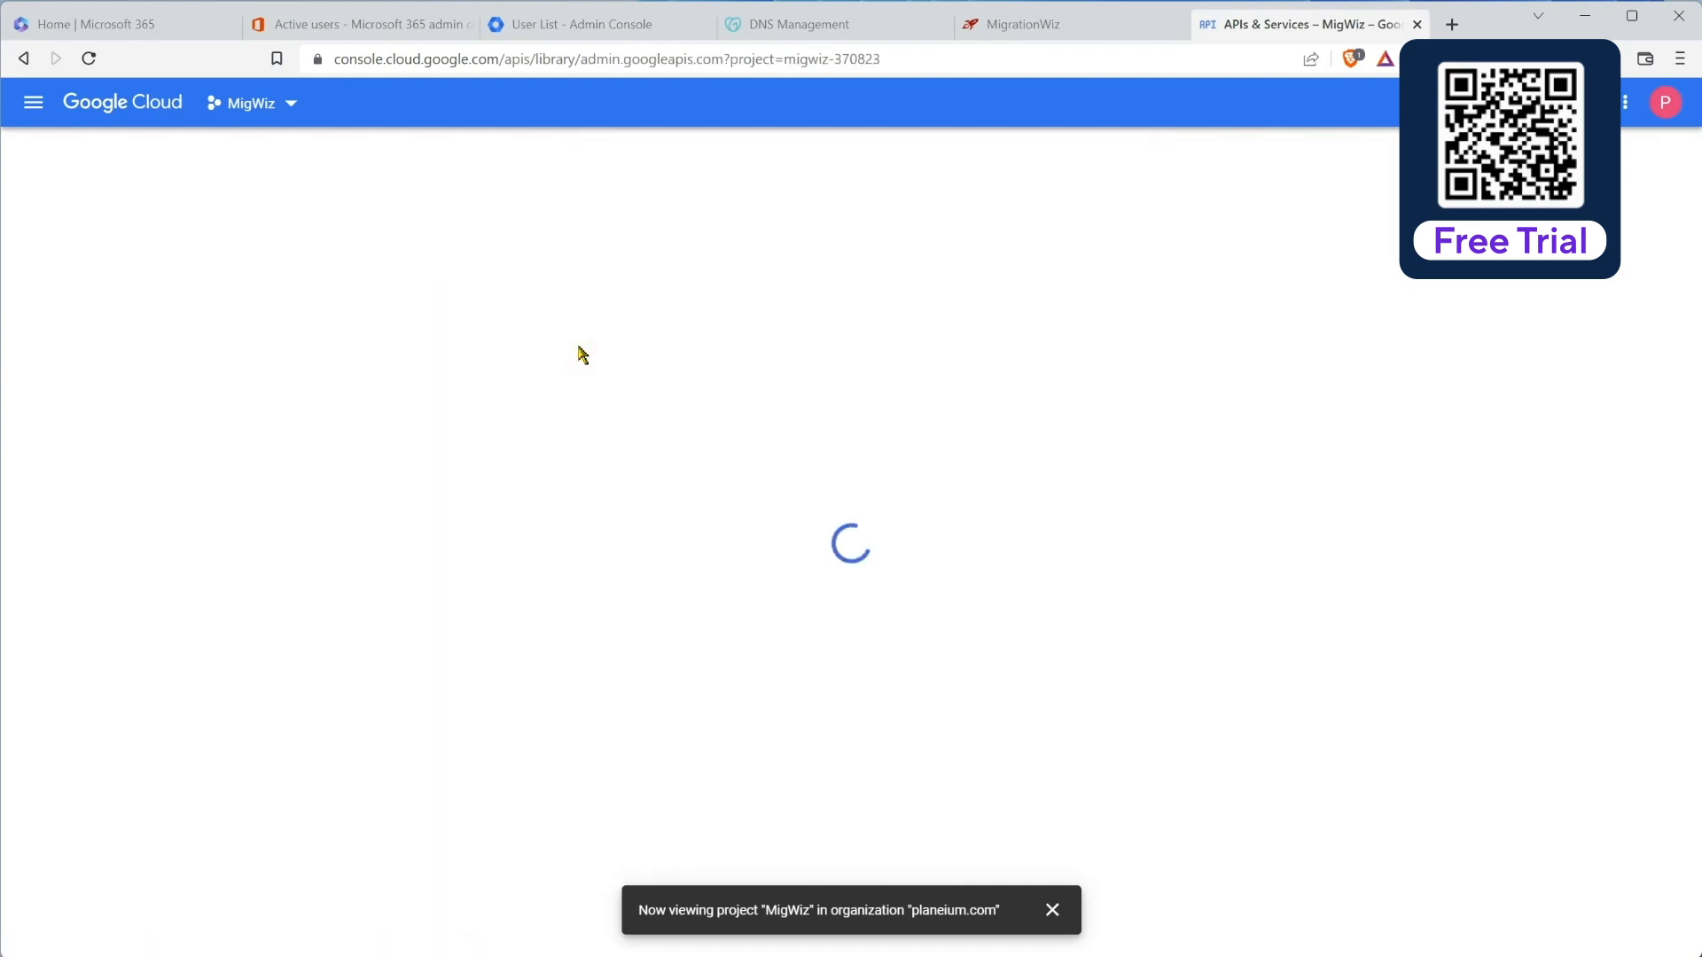
left_click(237, 372)
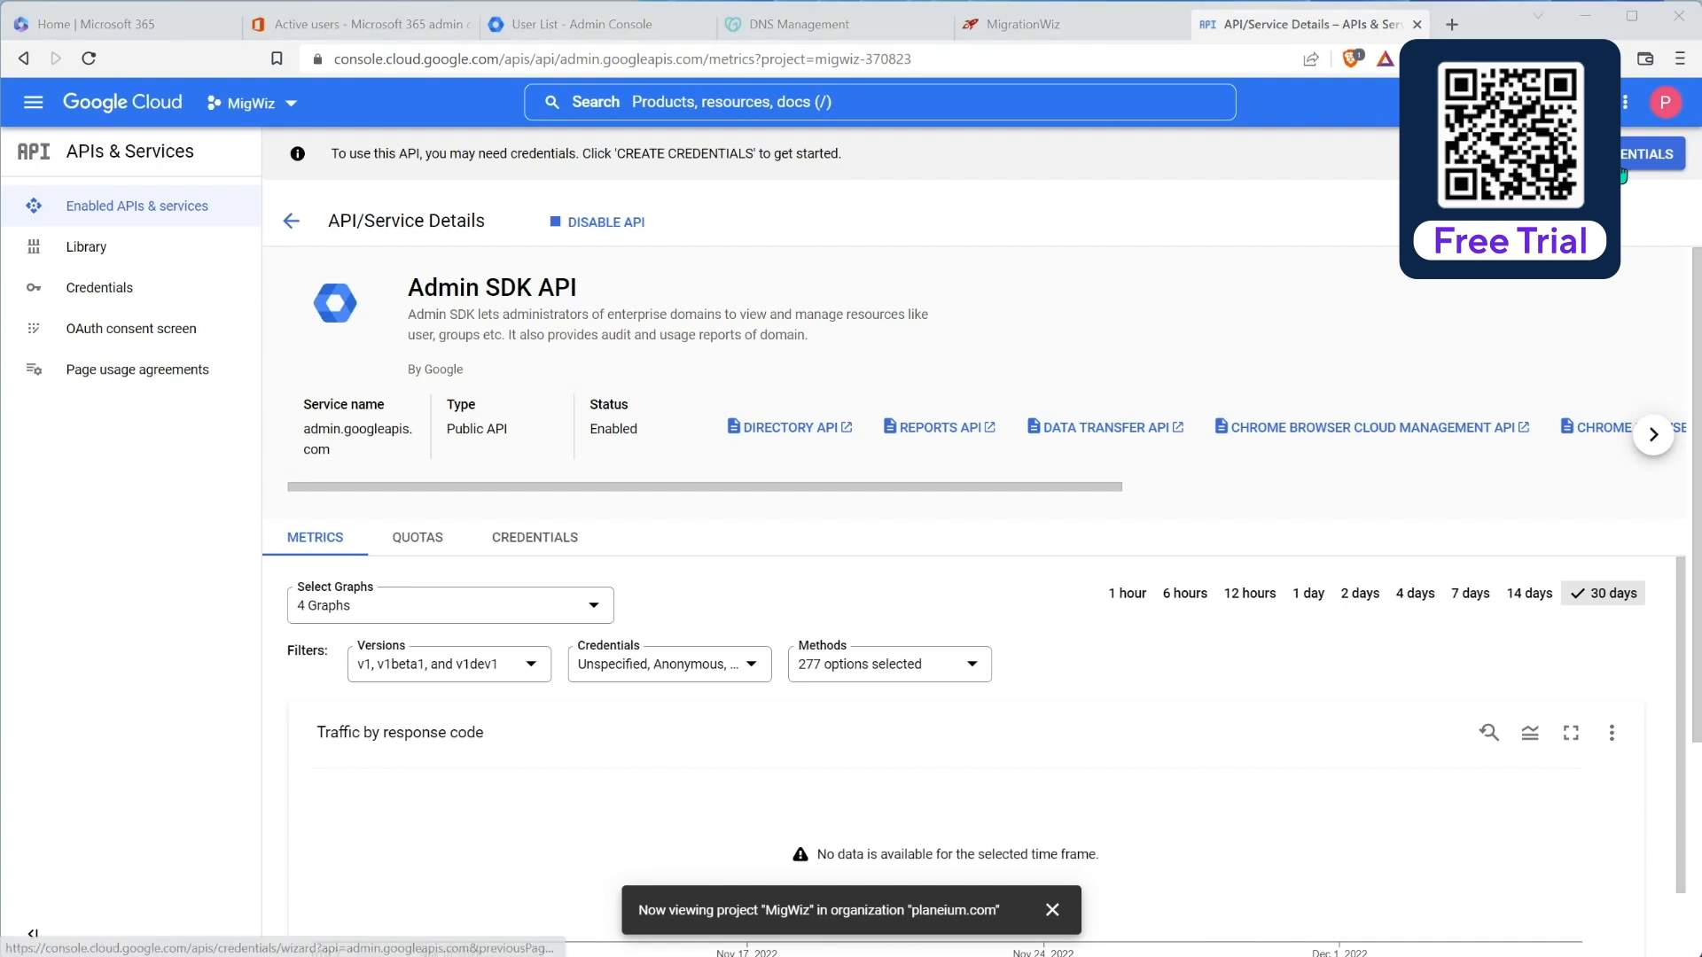
left_click(33, 102)
mouse_move(145, 418)
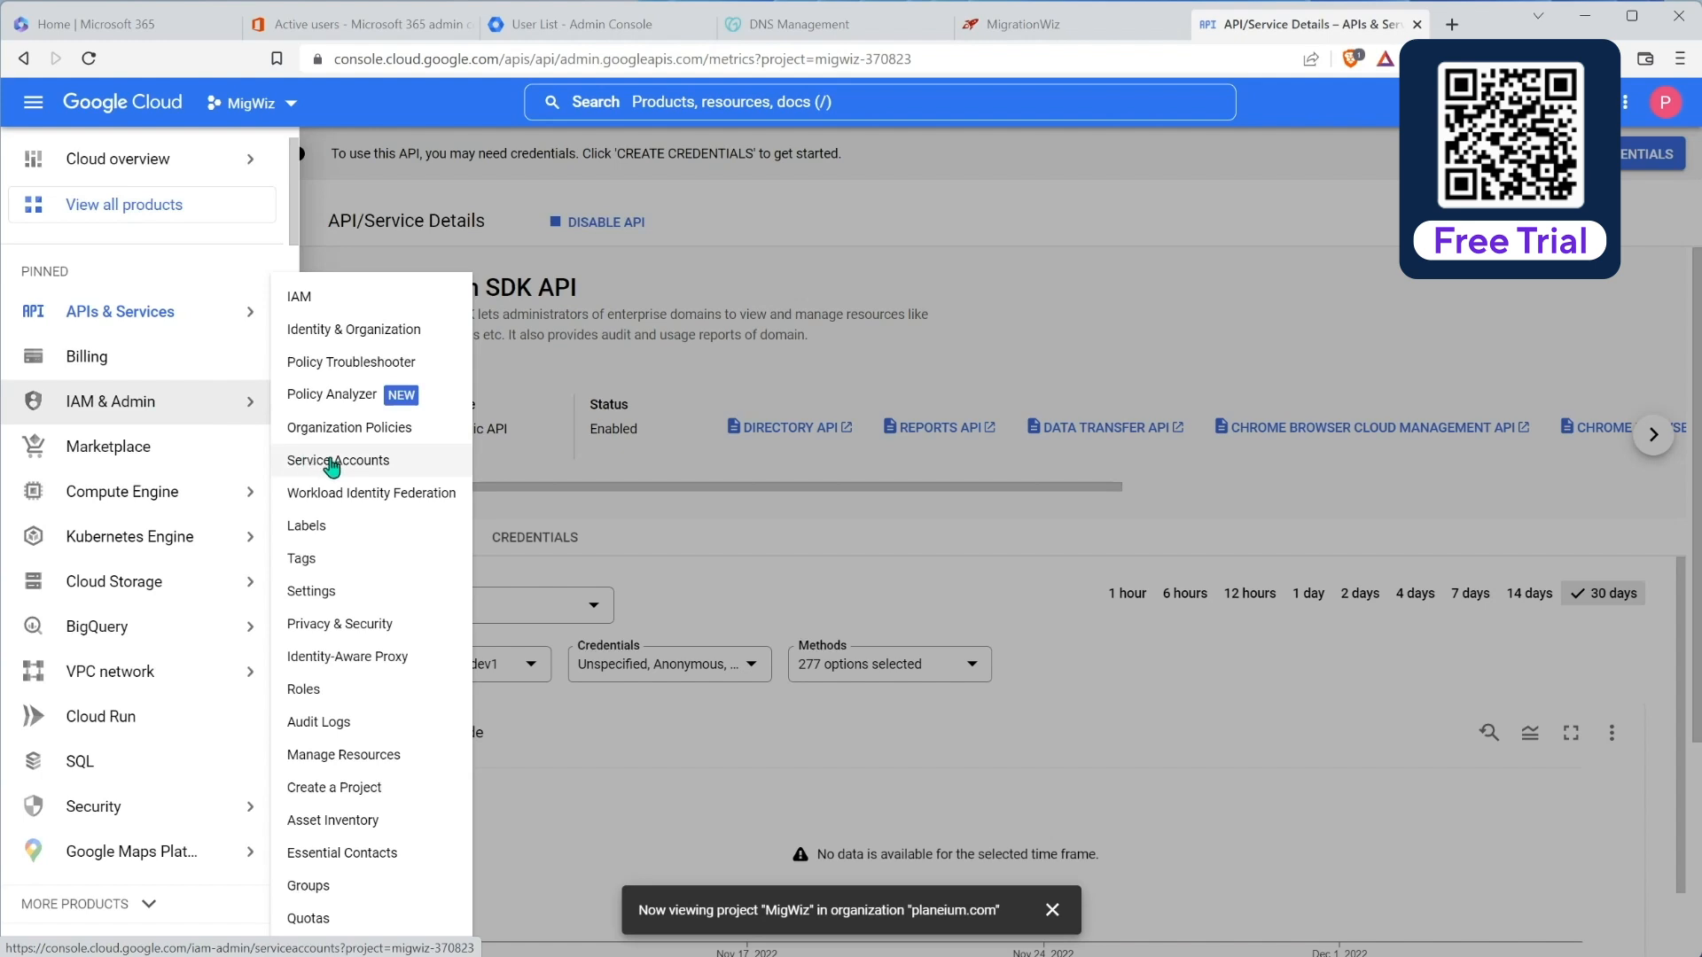
Step: Create a service account called MigWizAdmin and grant it the Owner role
left_click(333, 465)
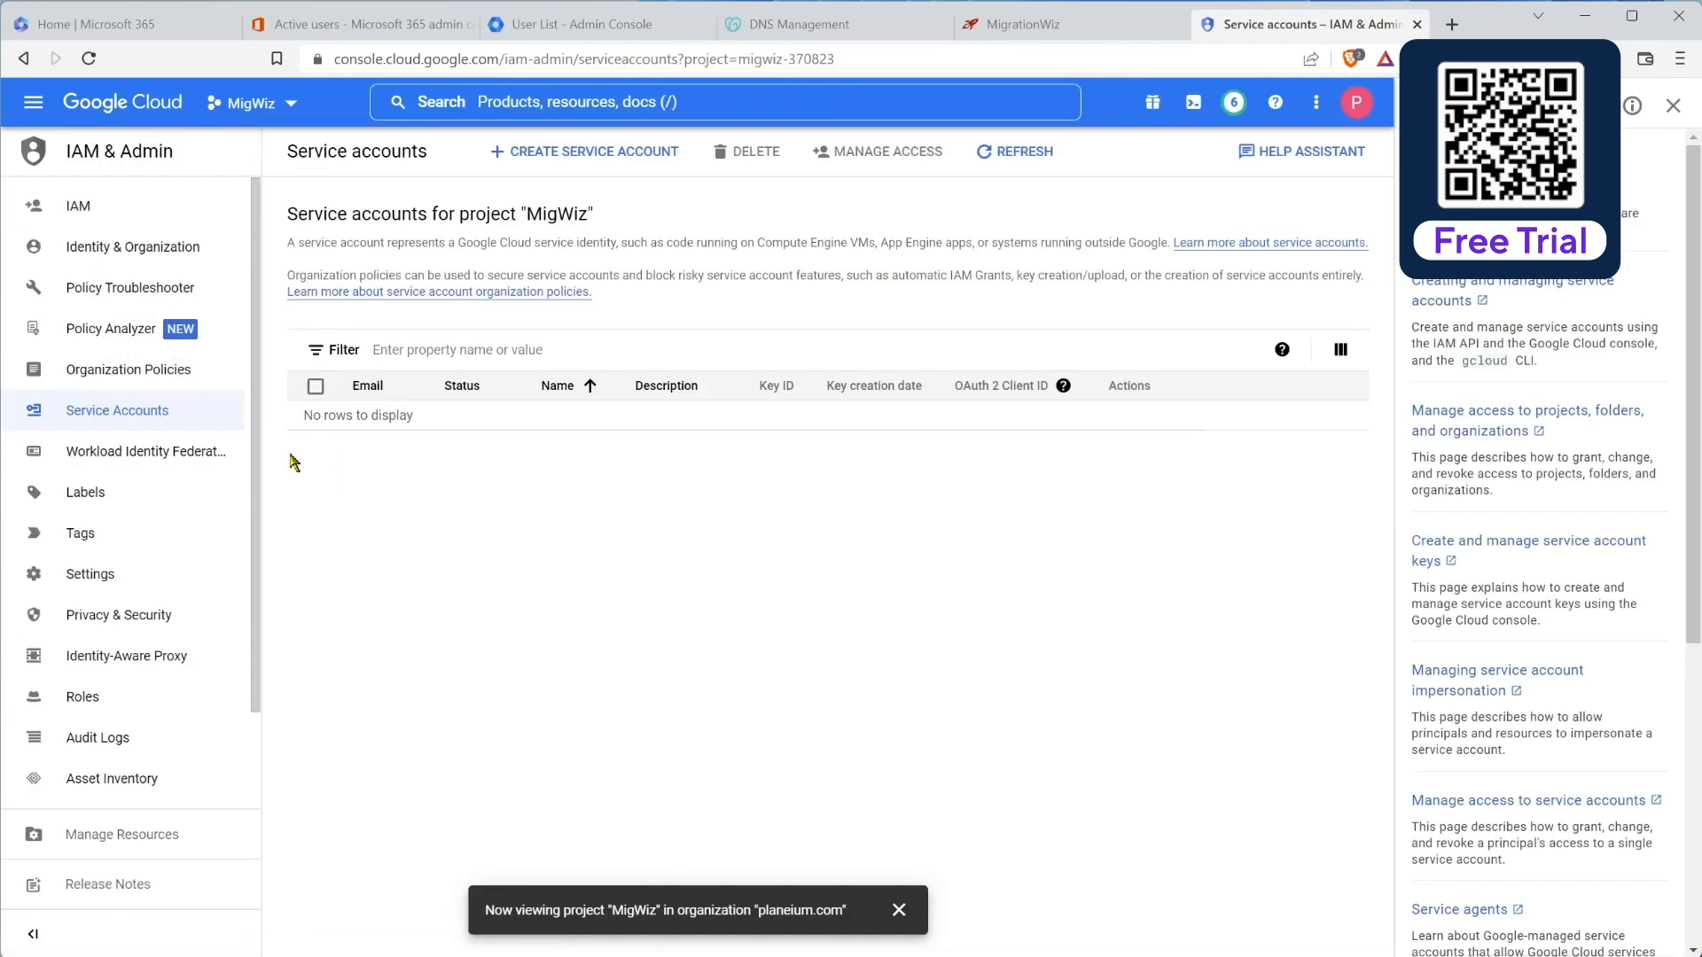
left_click(562, 152)
left_click(457, 276)
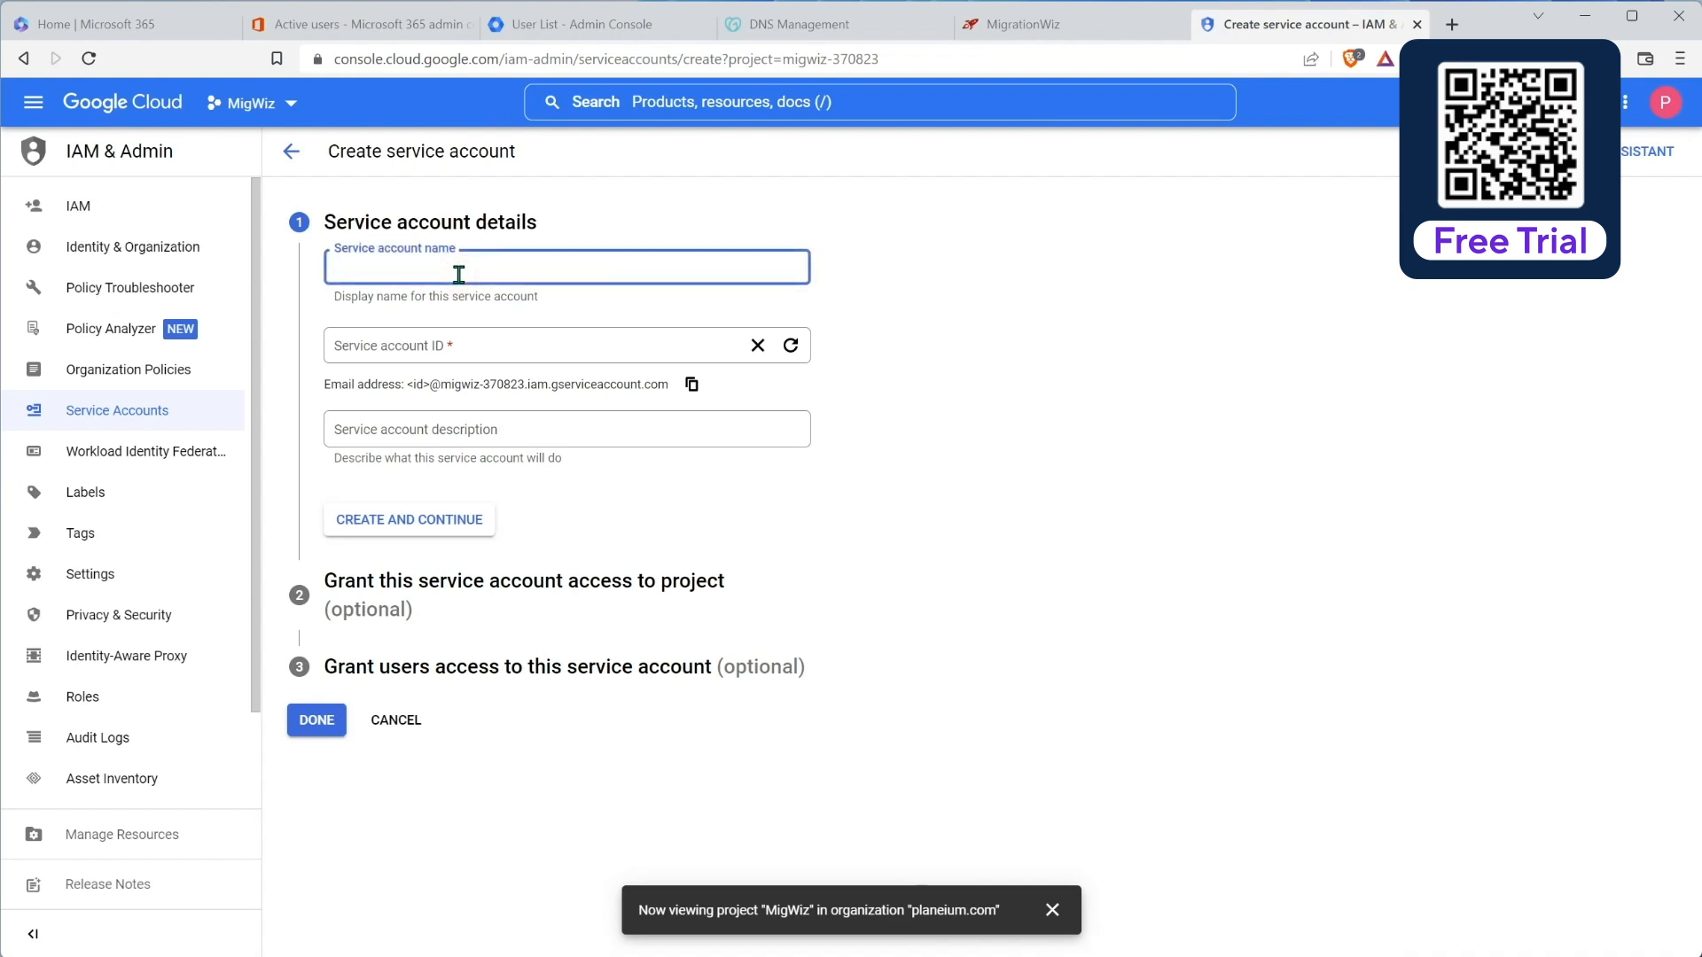
type("MigWizAdmin")
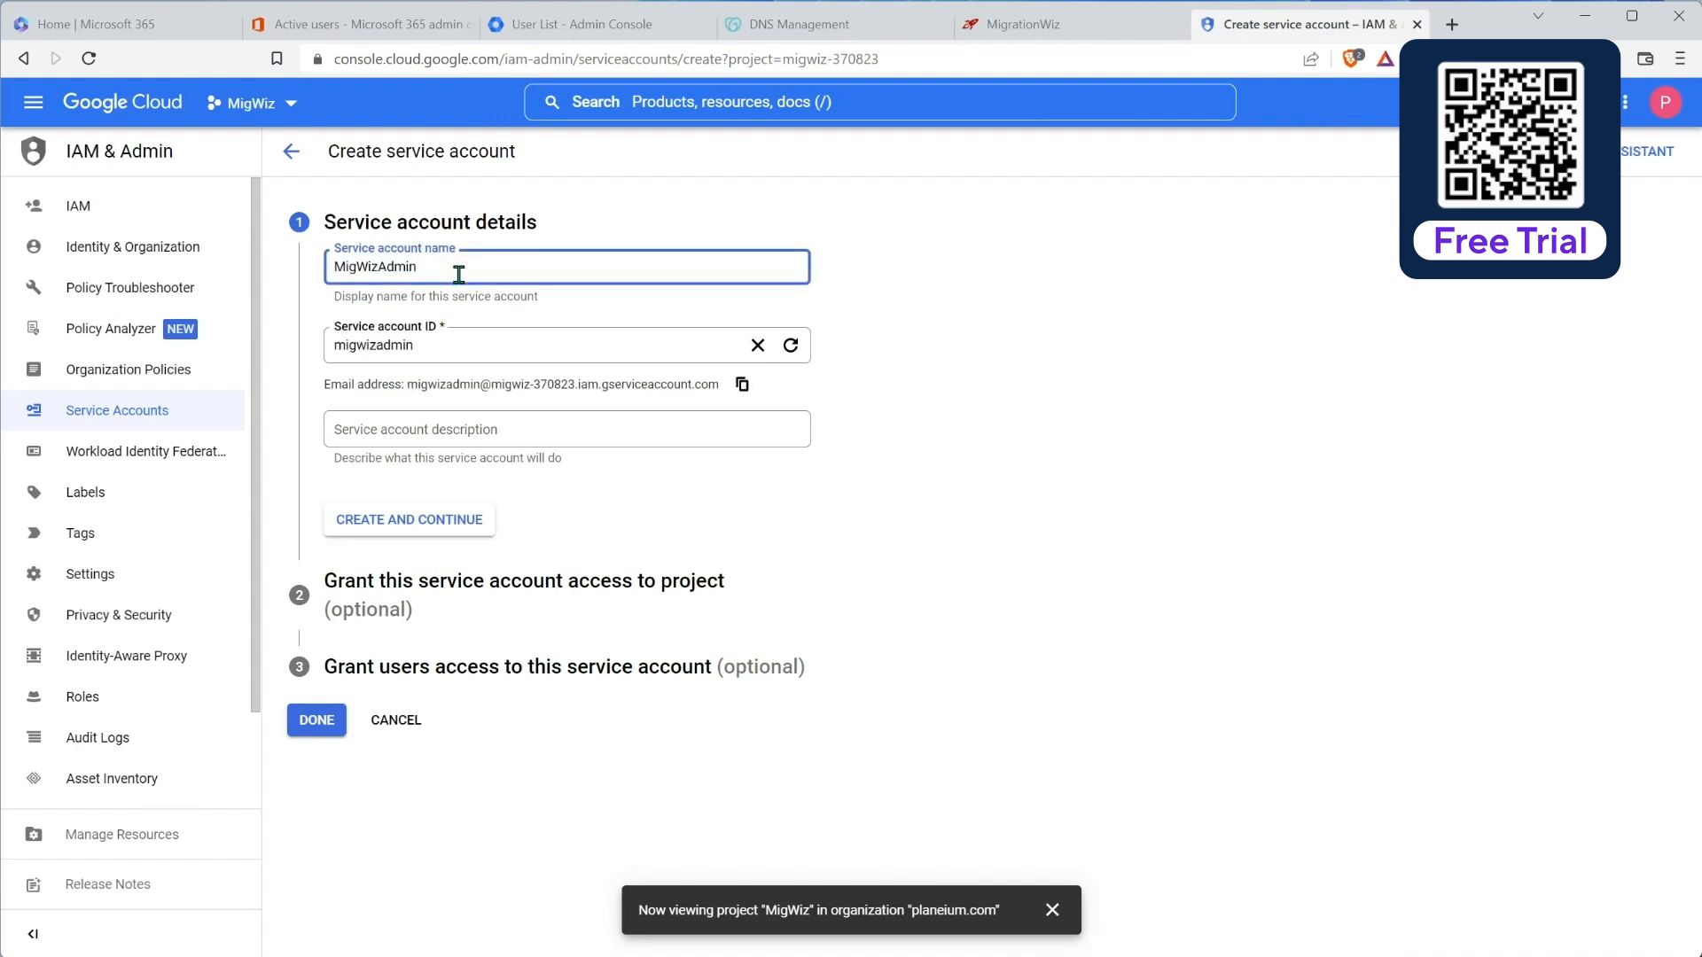
left_click(410, 521)
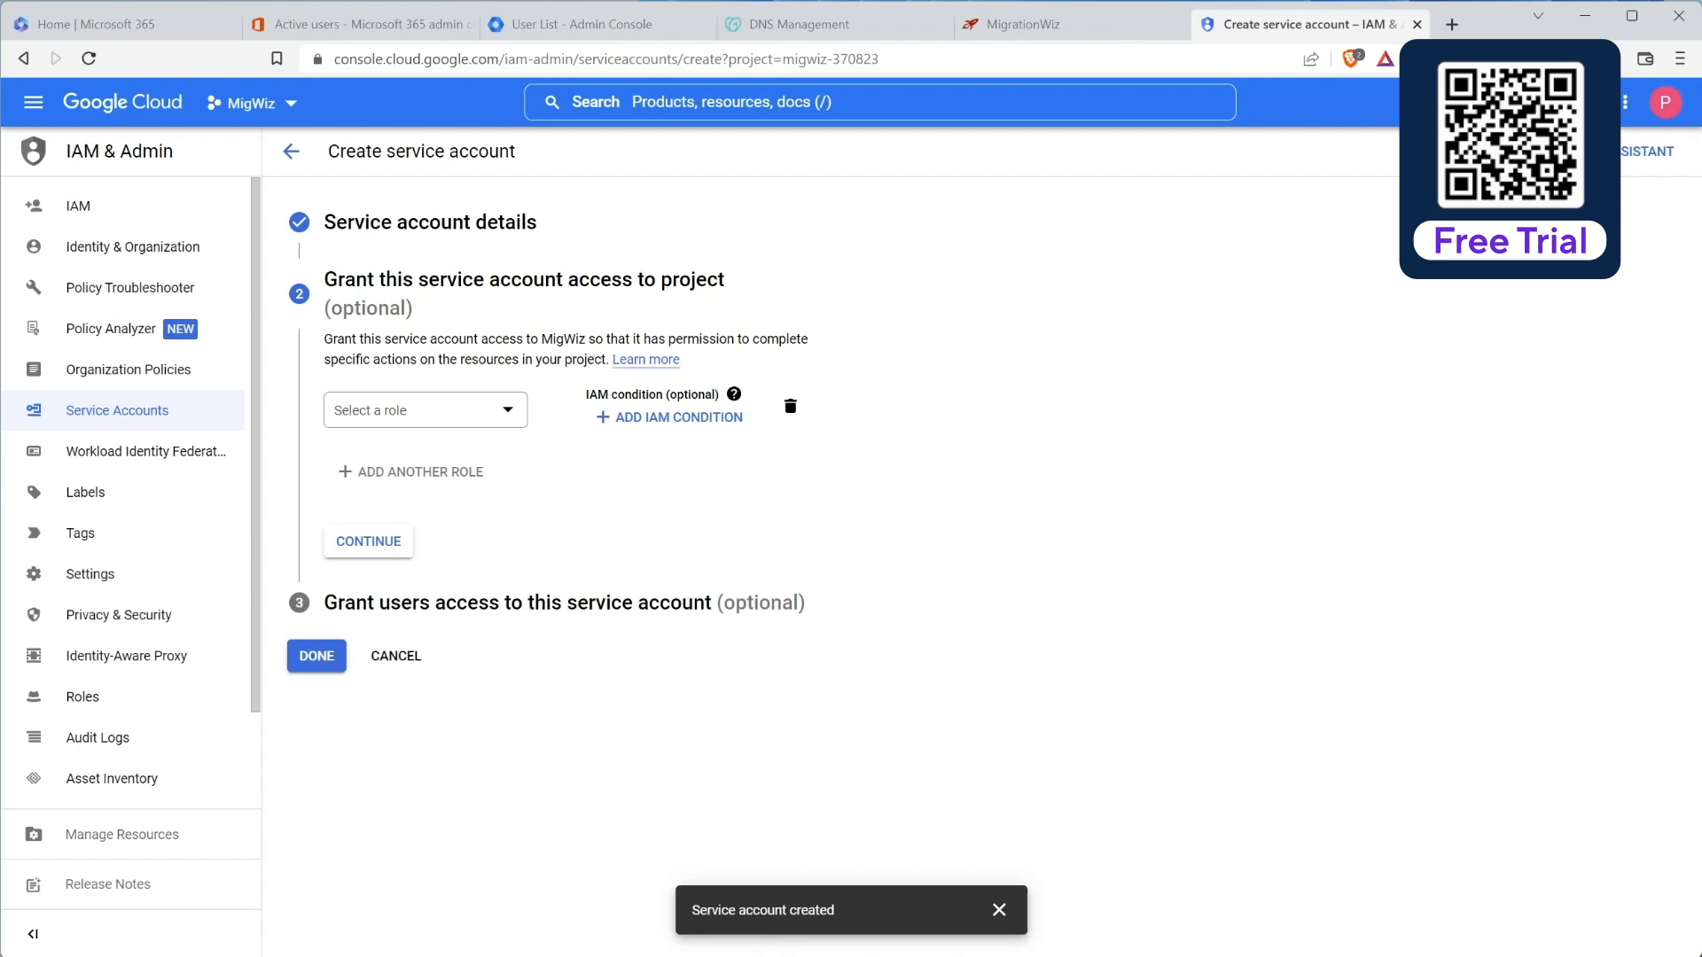
left_click(512, 412)
left_click(578, 527)
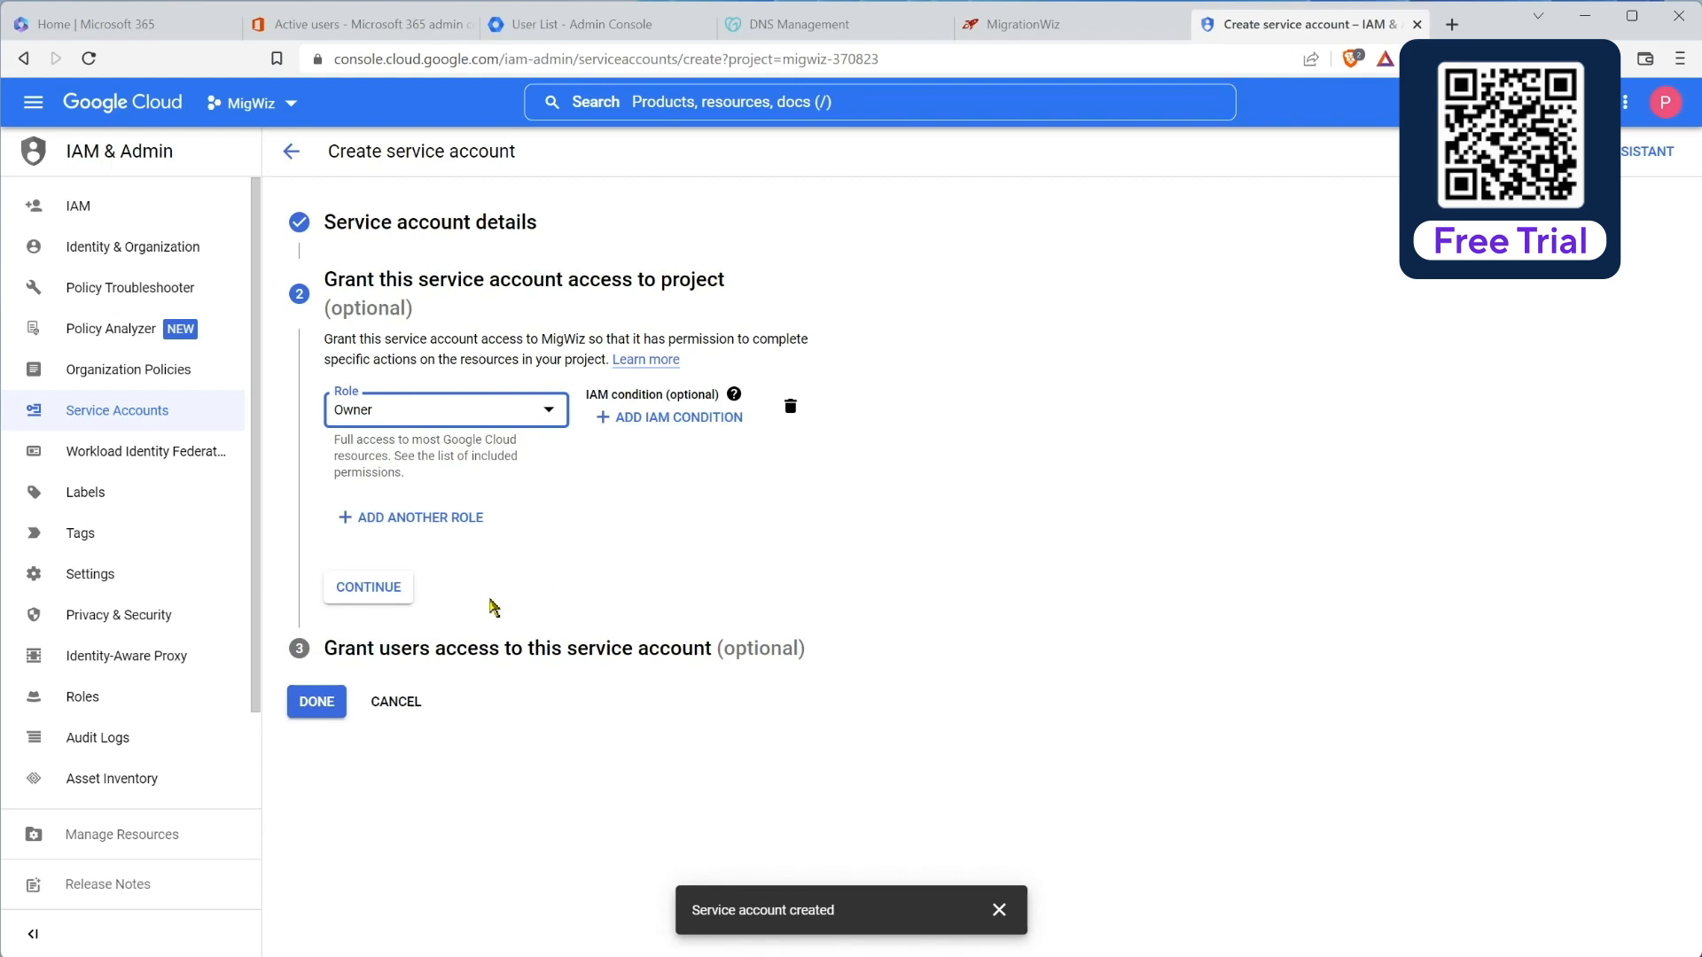
left_click(372, 589)
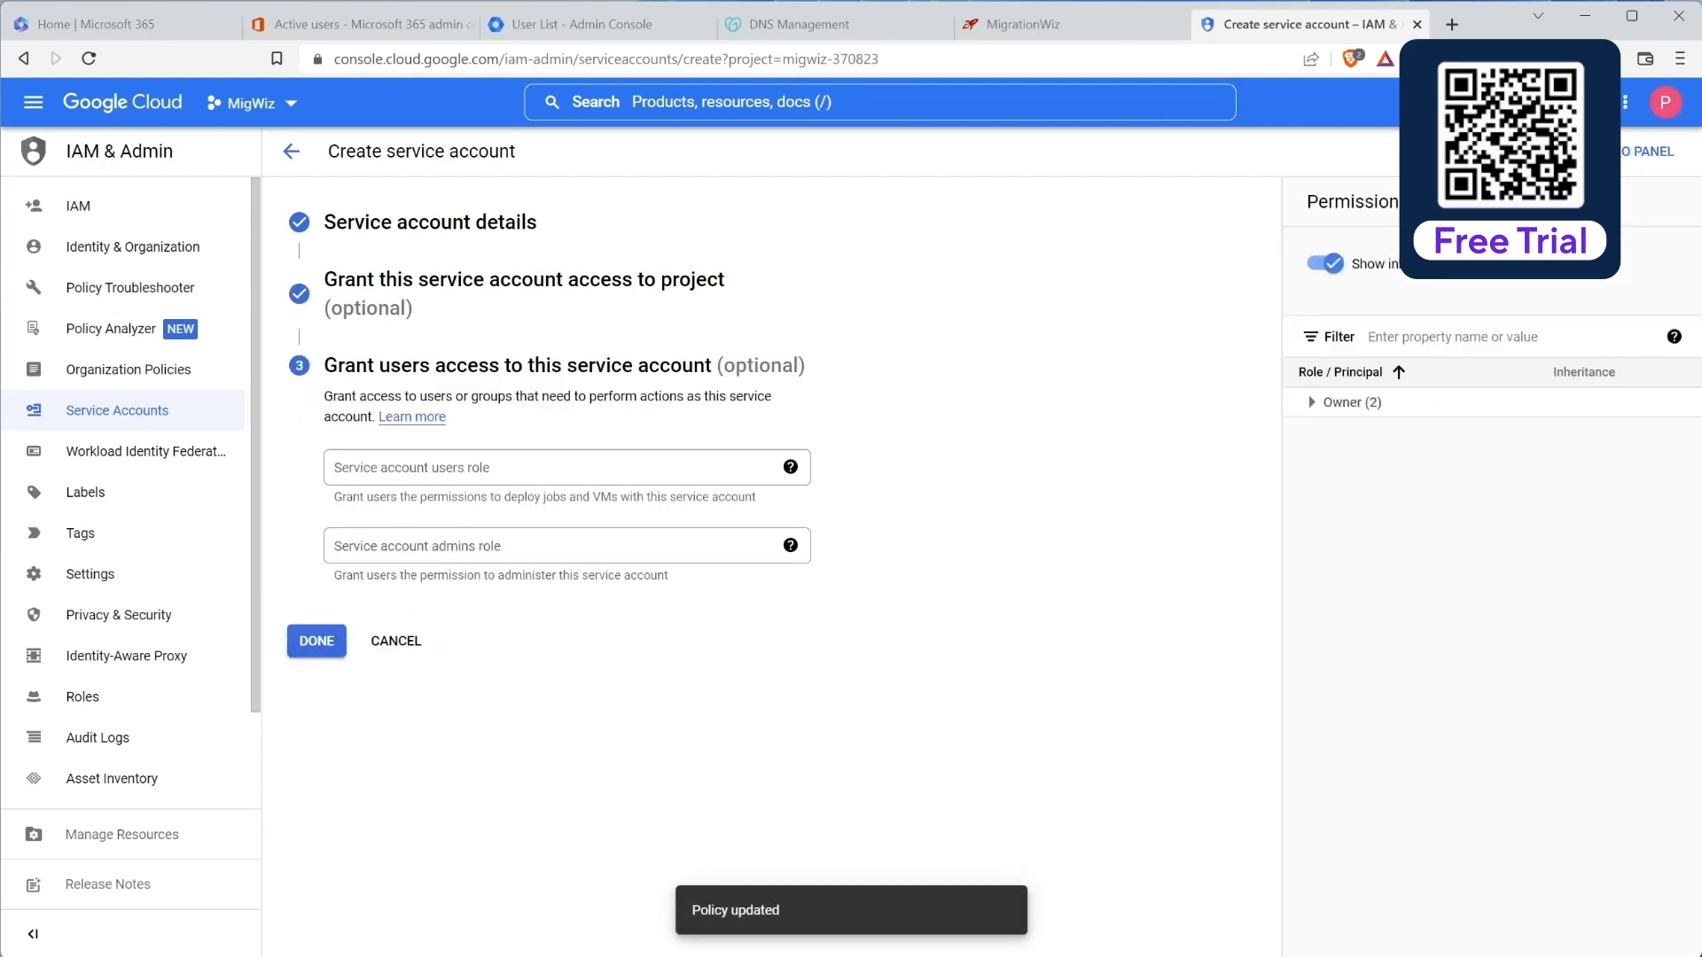
left_click(308, 642)
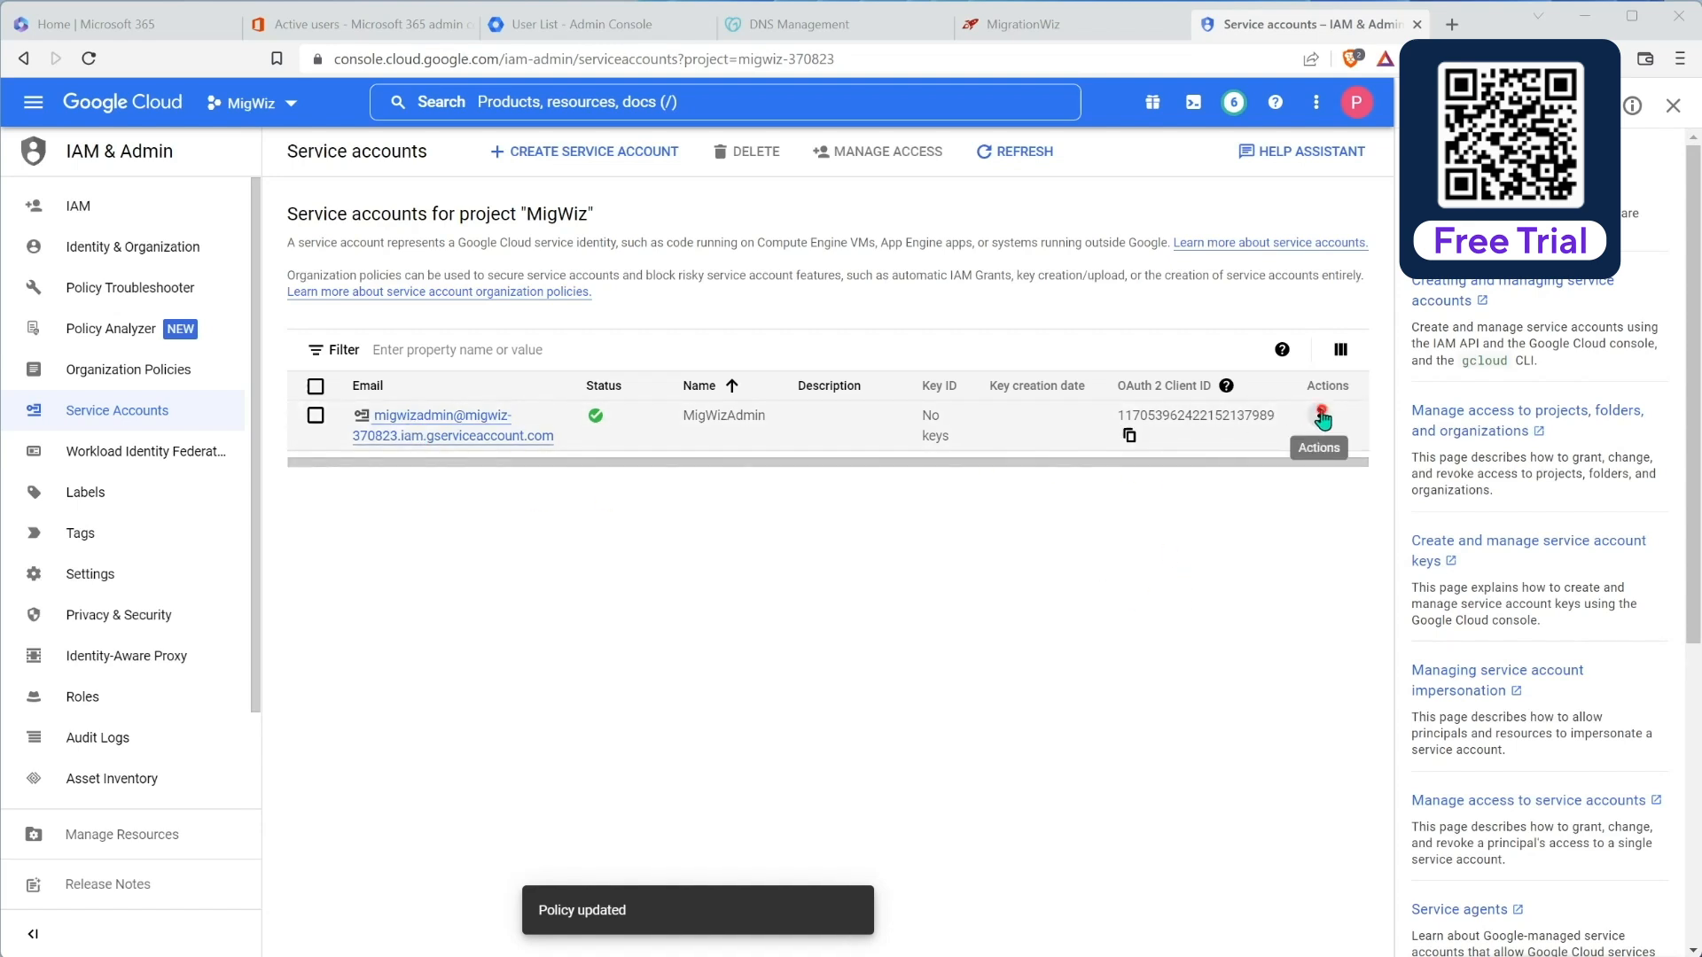
Step: Create a JSON key for MigWizAdmin and save migwiz-370823-da522805a27c.json to Downloads
left_click(1319, 417)
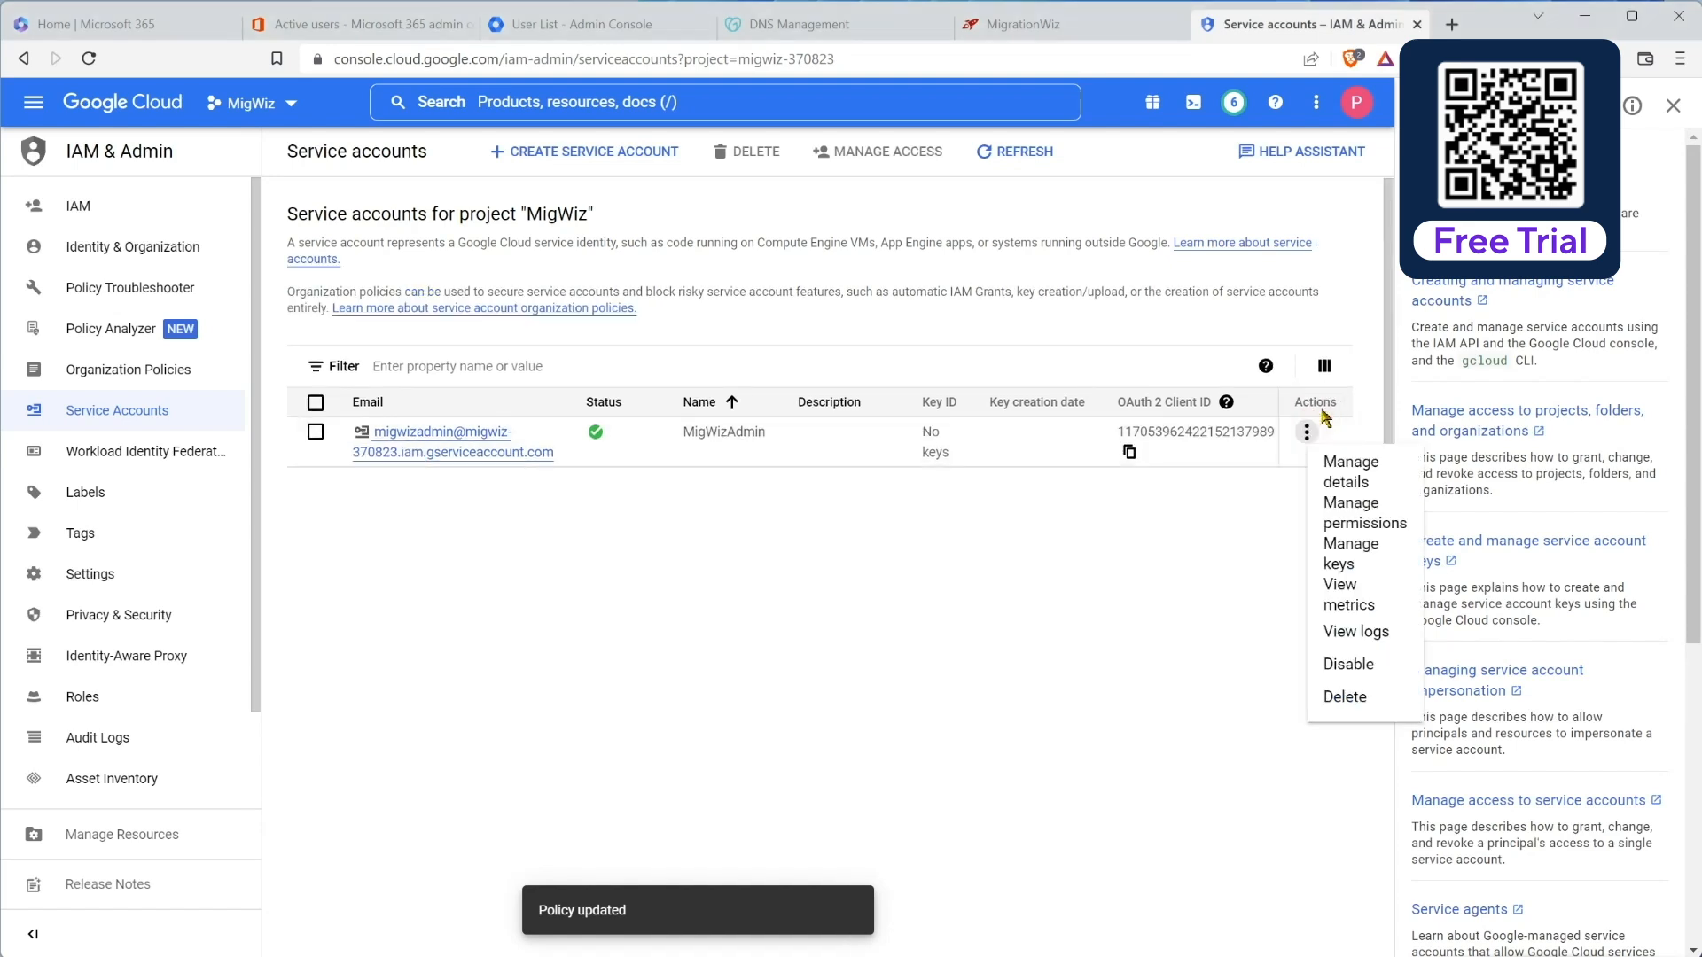
left_click(1355, 553)
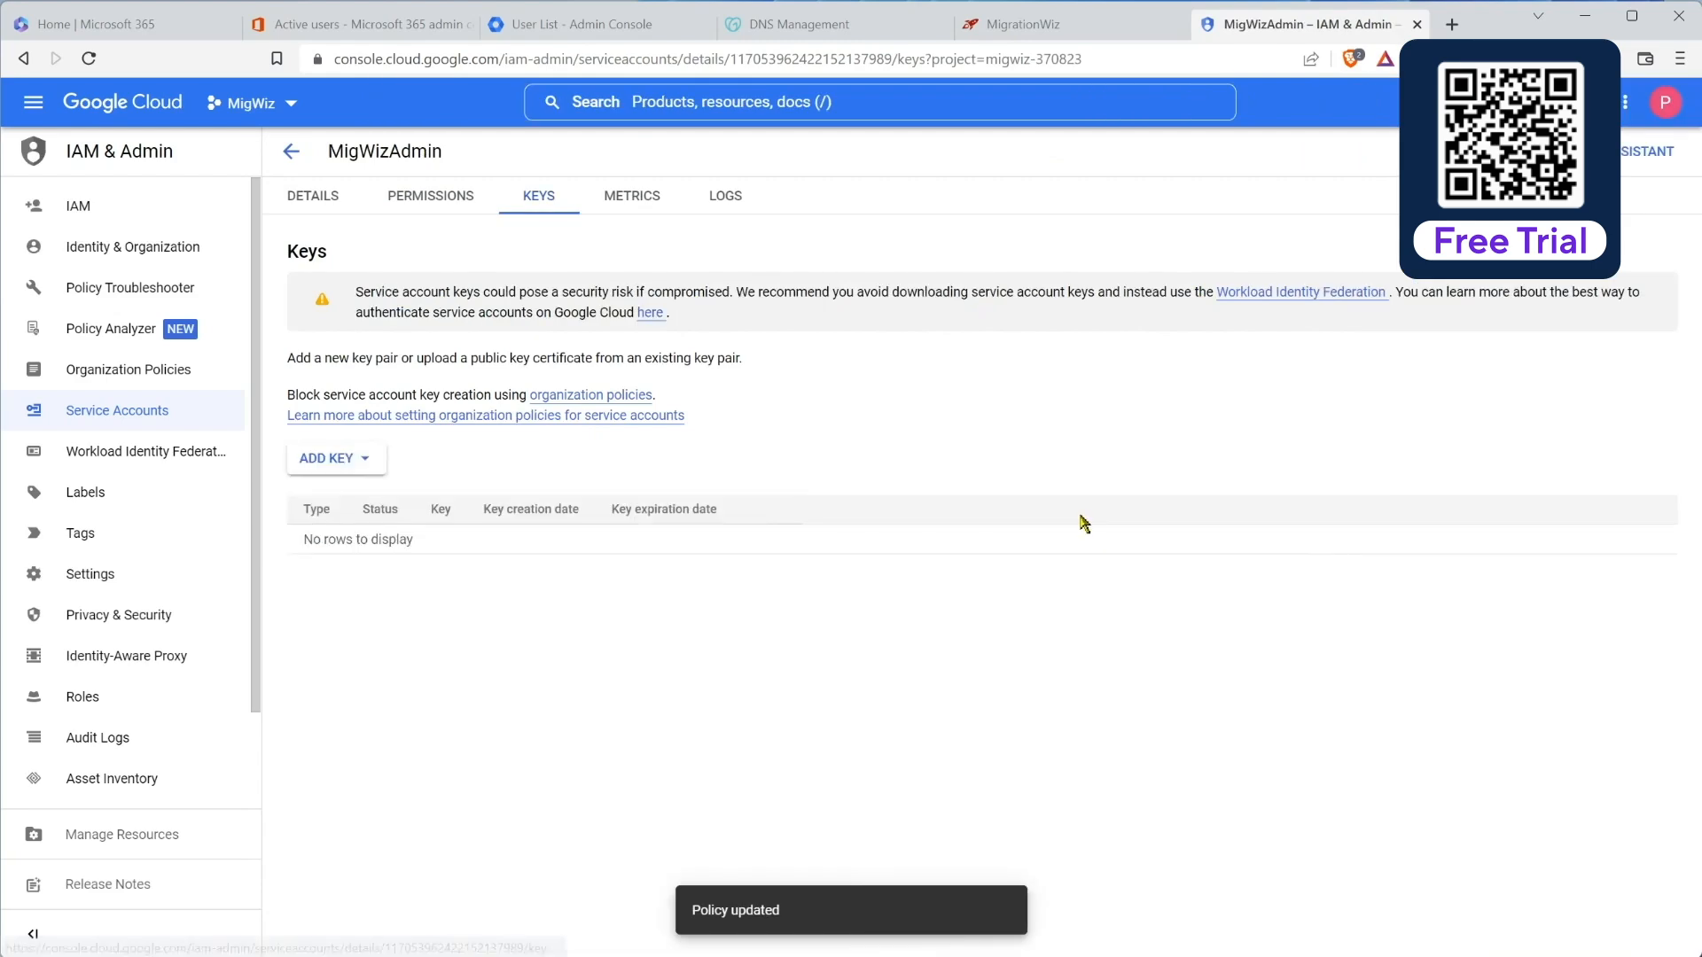
left_click(337, 463)
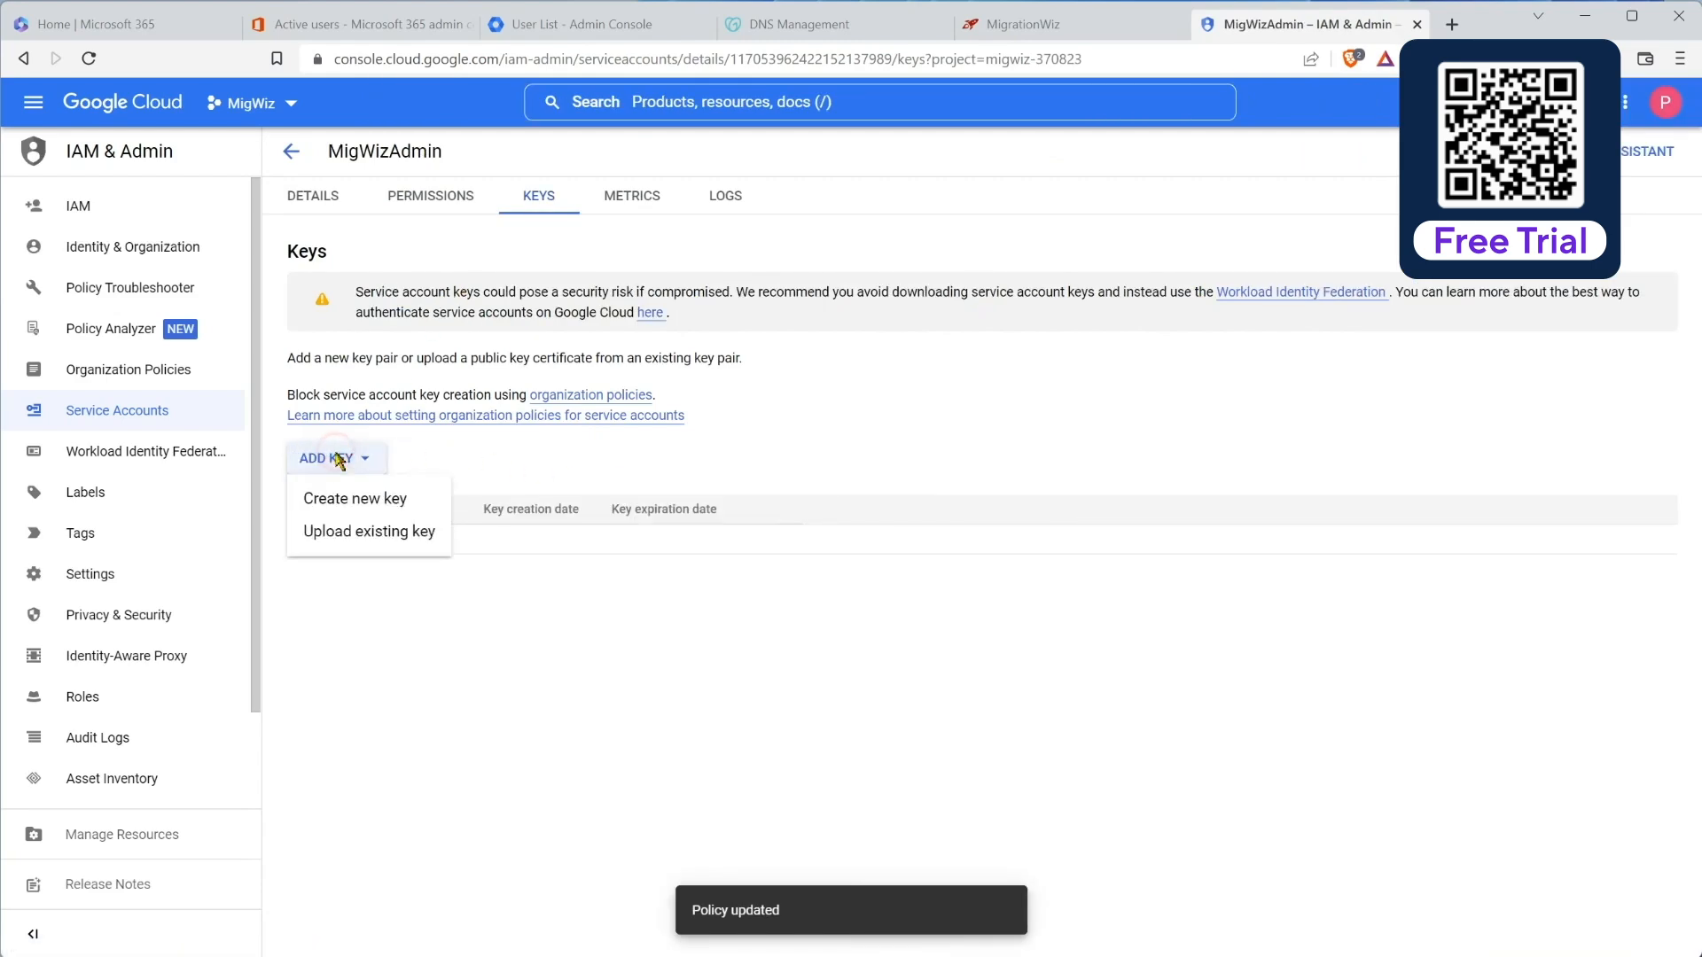
left_click(370, 500)
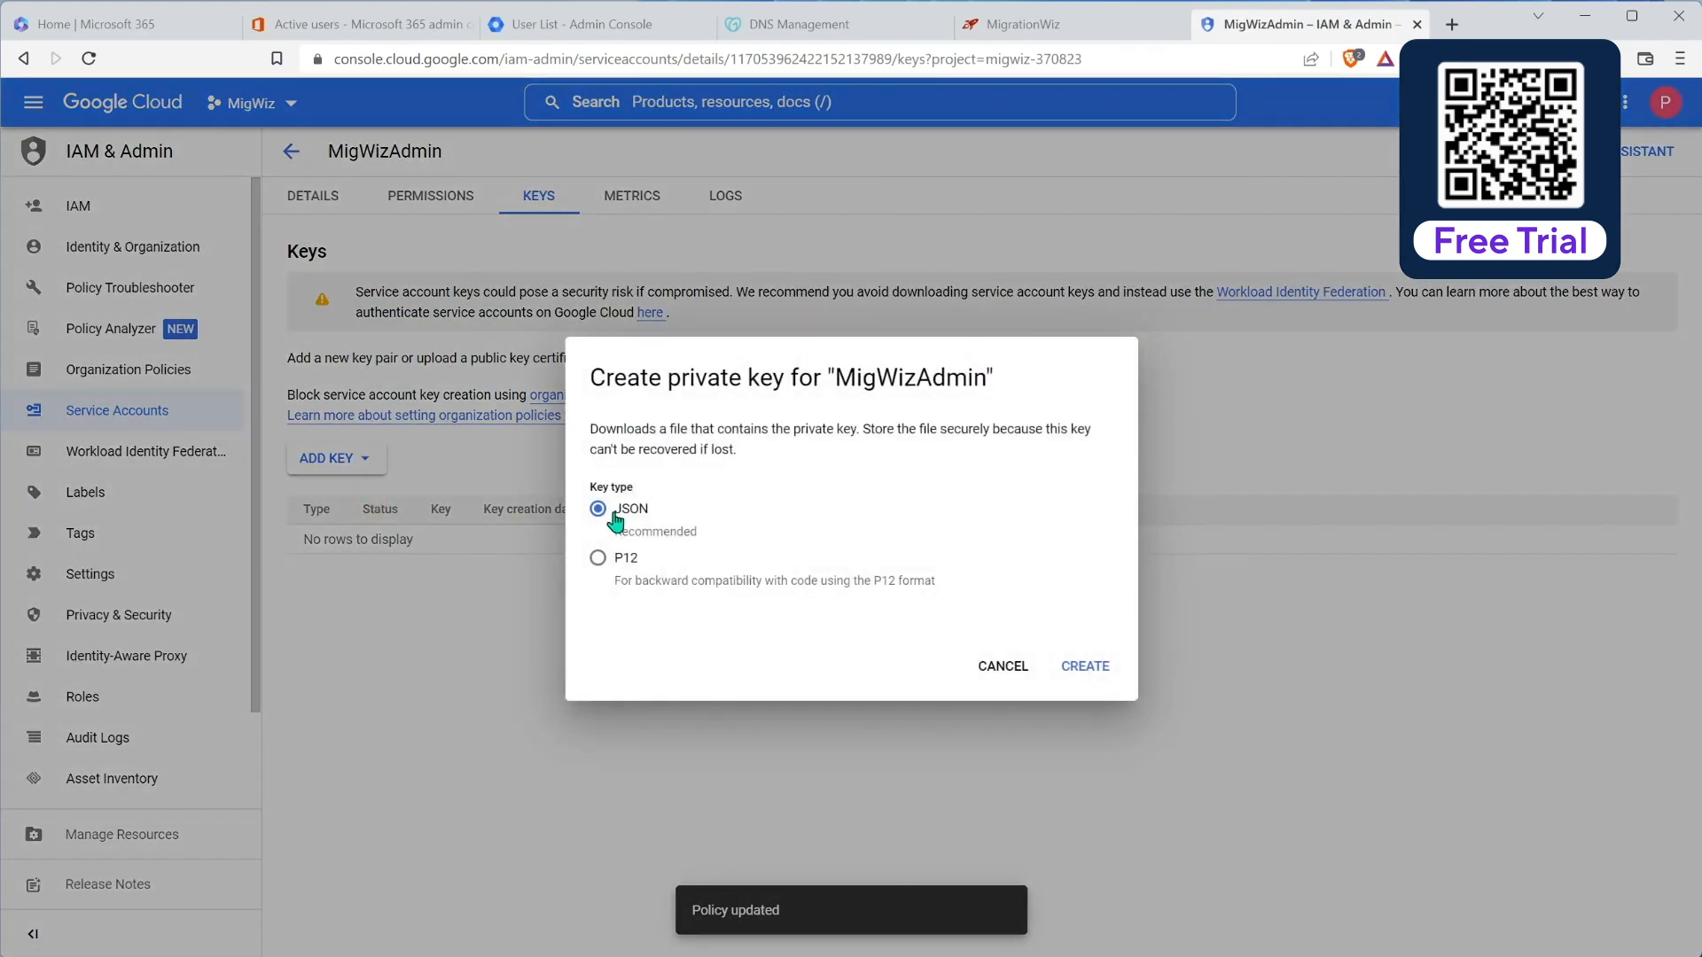
left_click(1104, 674)
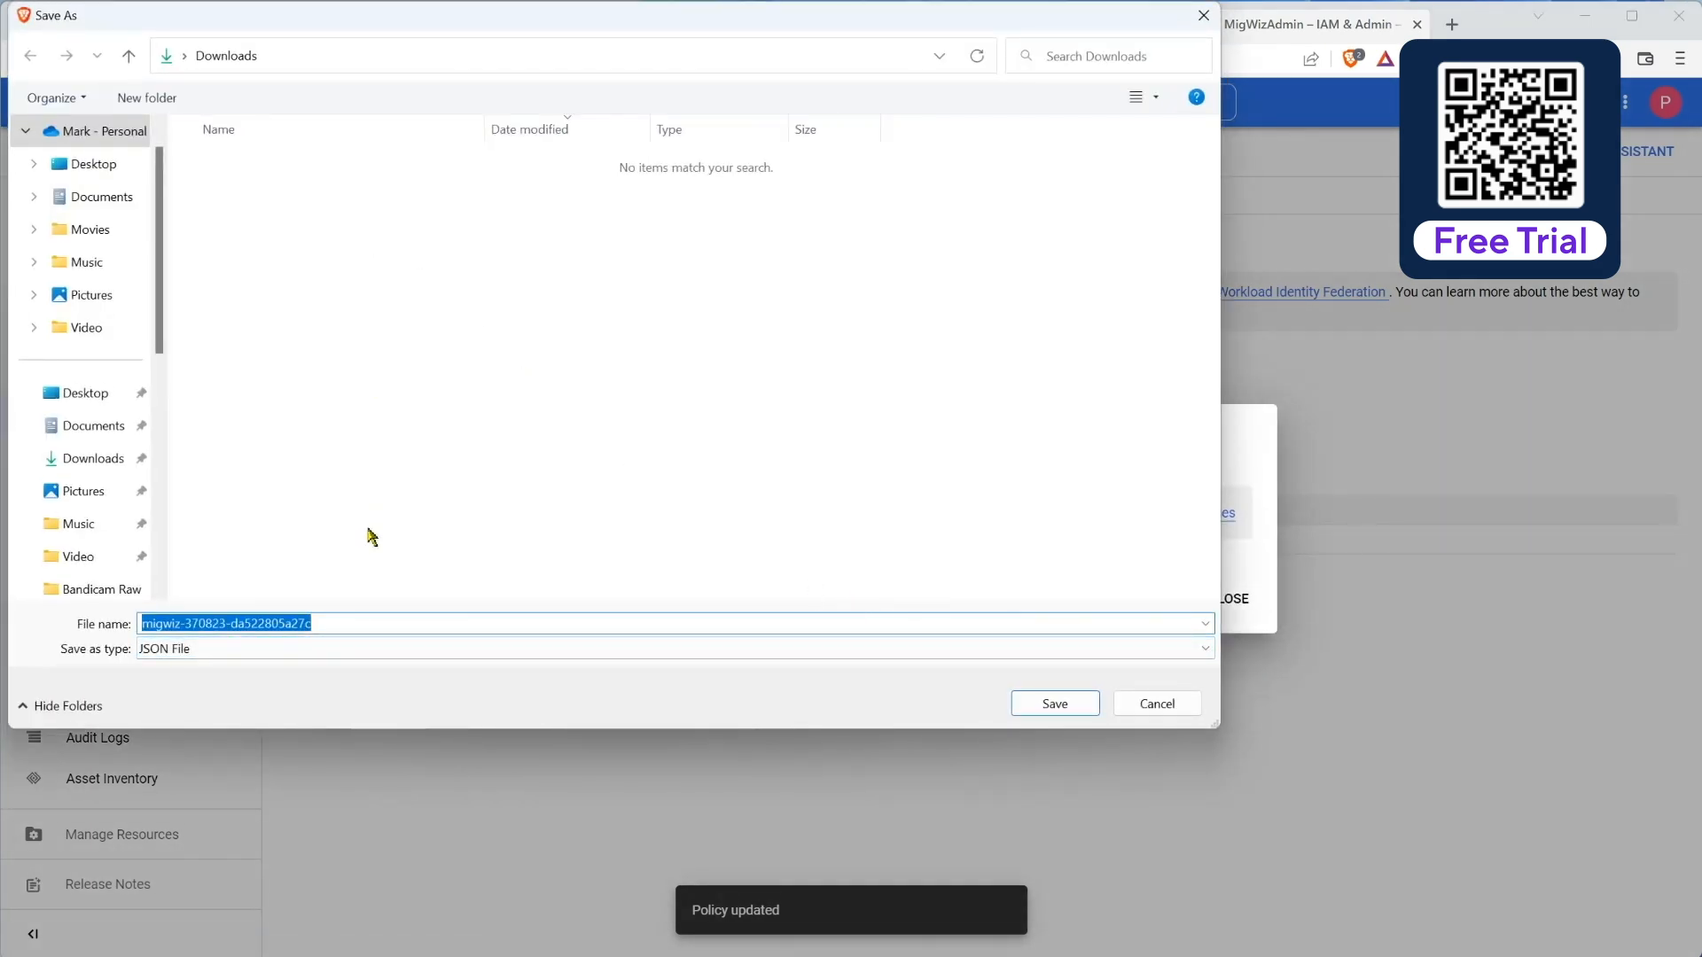
left_click(1082, 704)
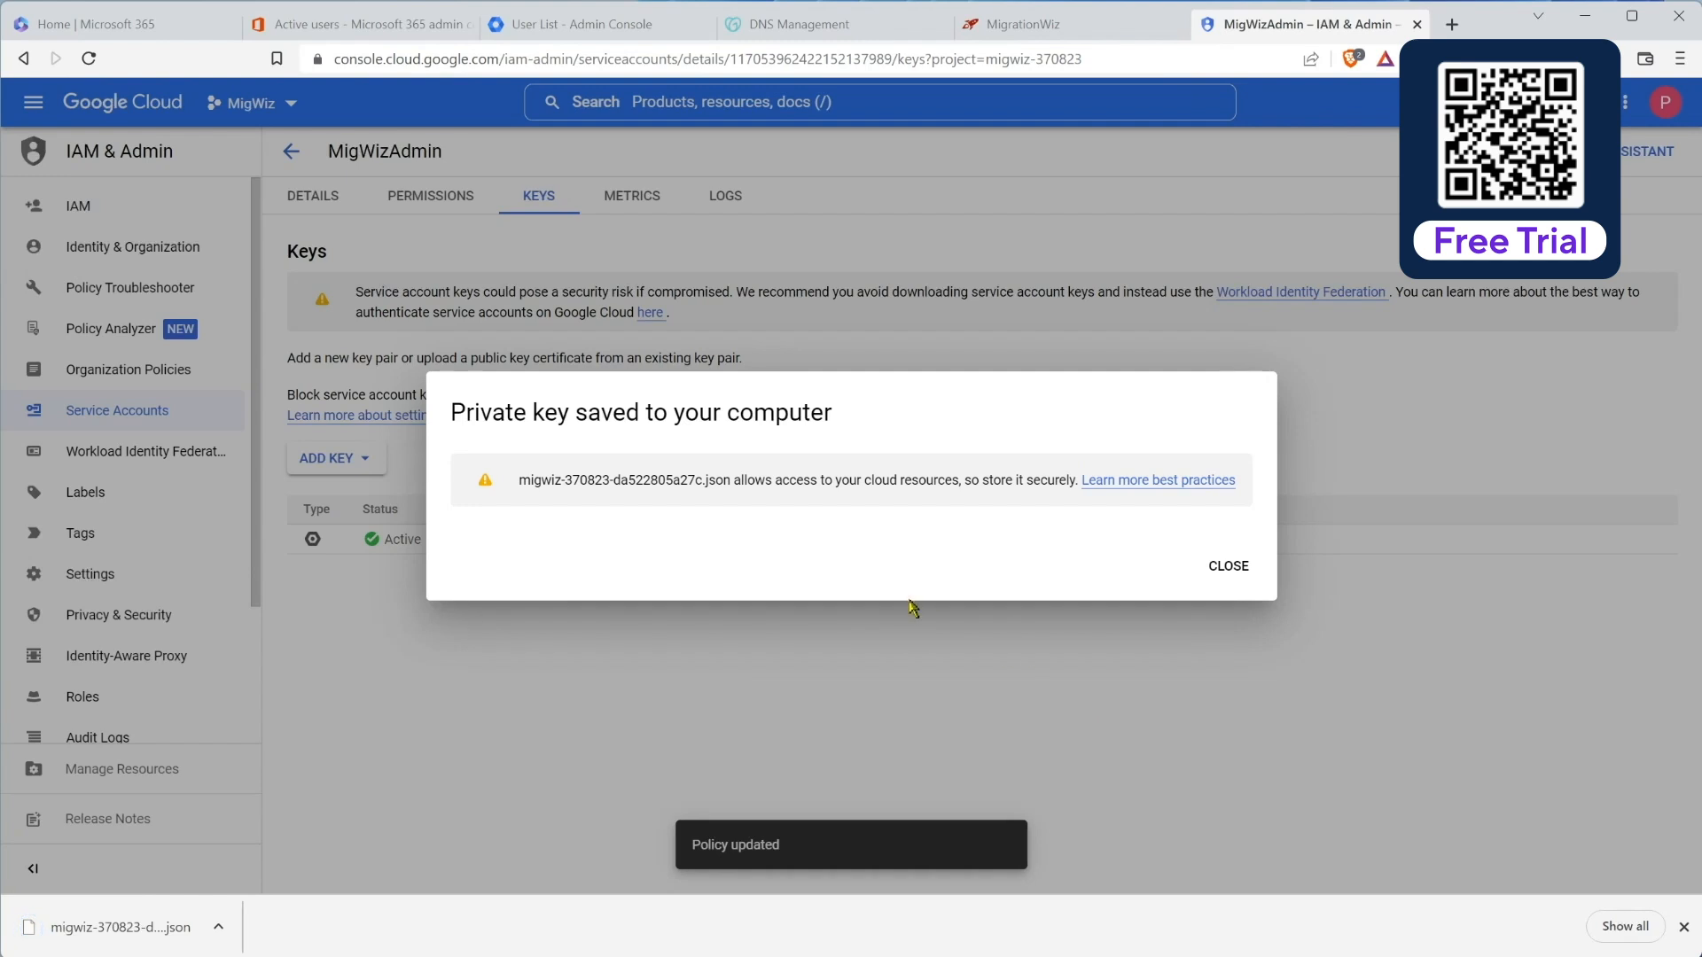
left_click(1227, 566)
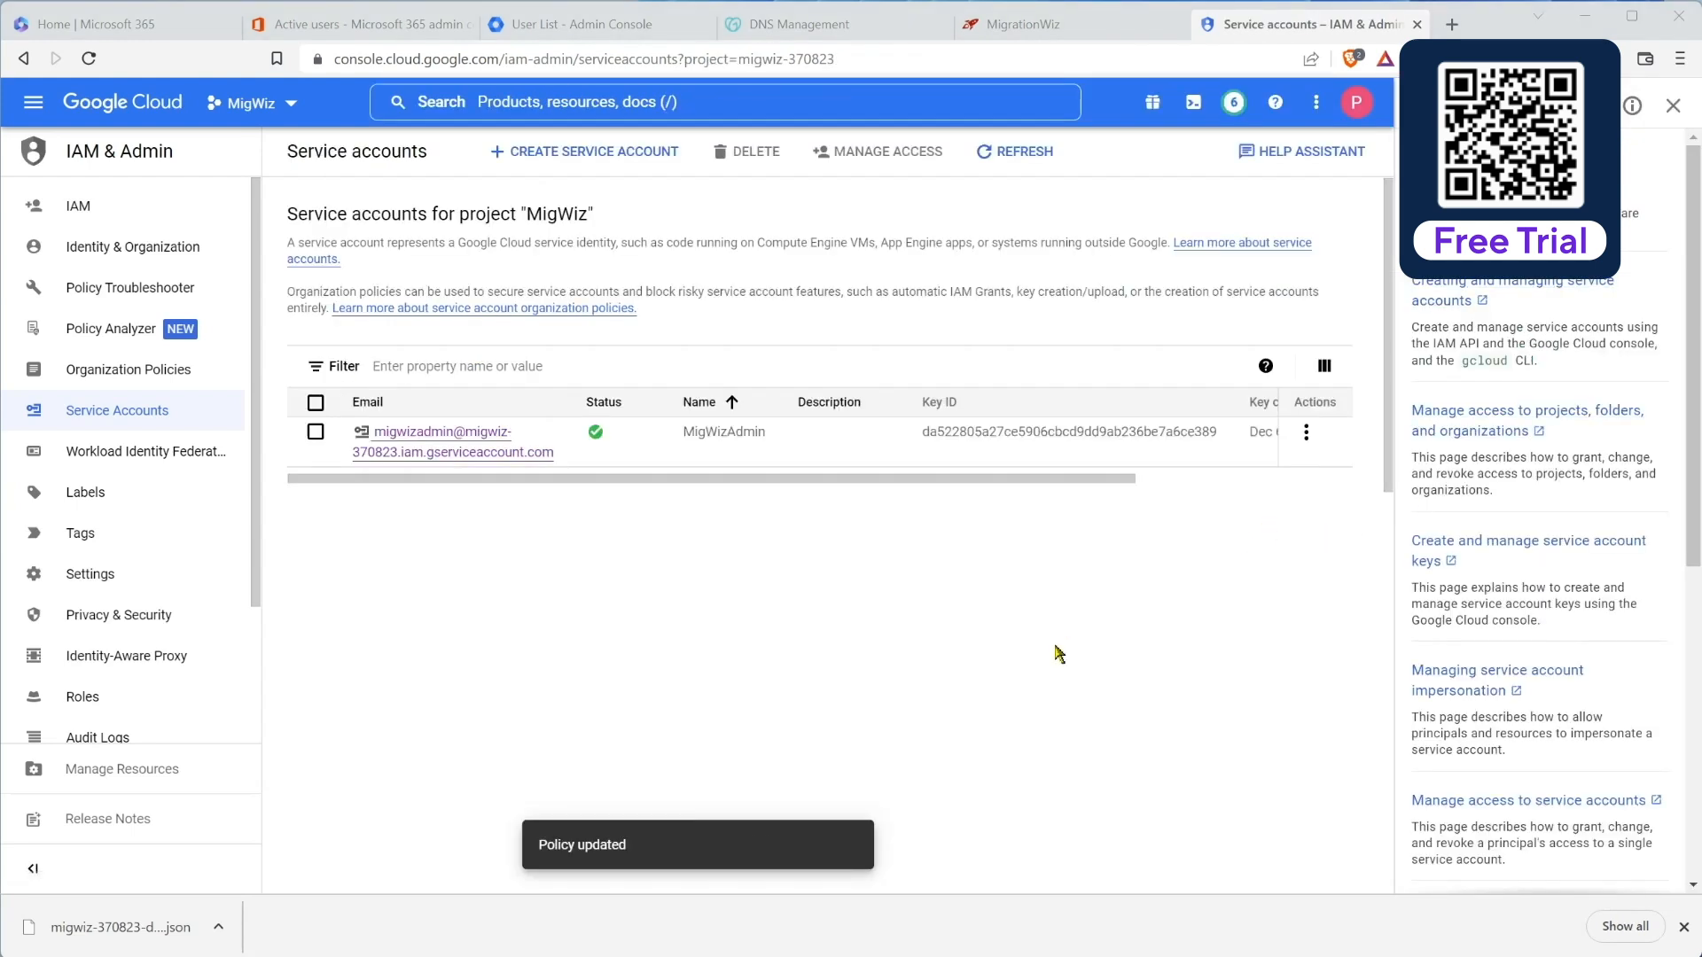
Step: Copy MigWizAdmin's OAuth 2 client ID and paste it into the Notepad notes
left_click(654, 480)
left_click_drag(653, 480, 1118, 421)
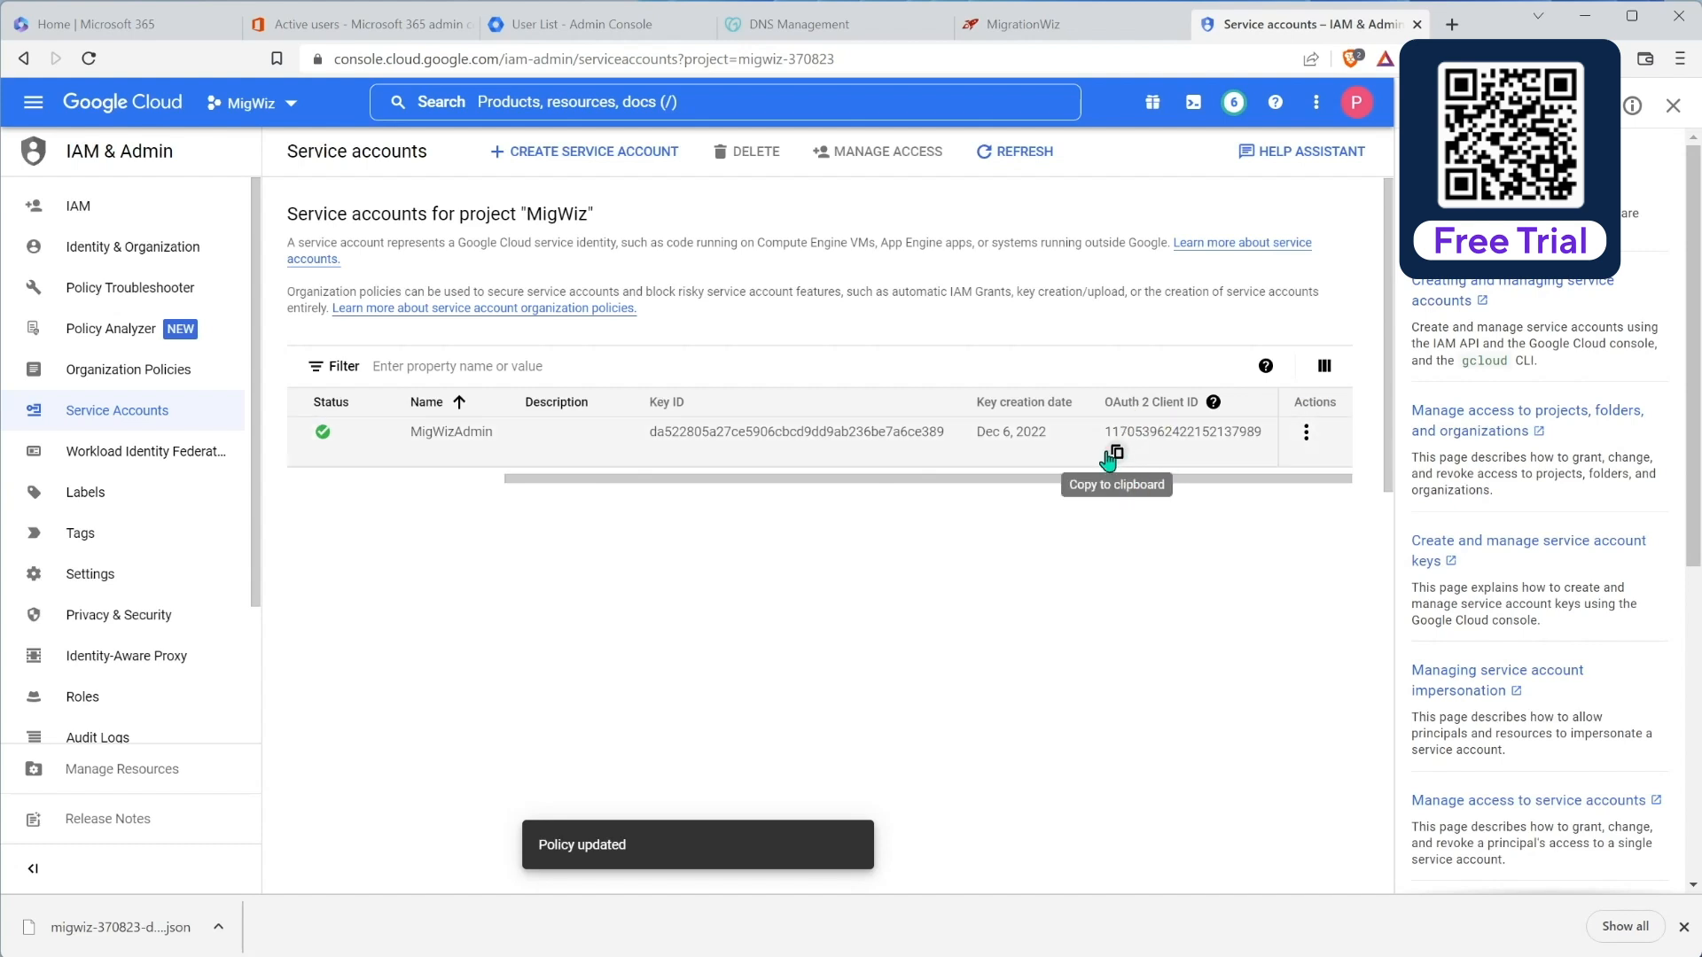
left_click(1119, 453)
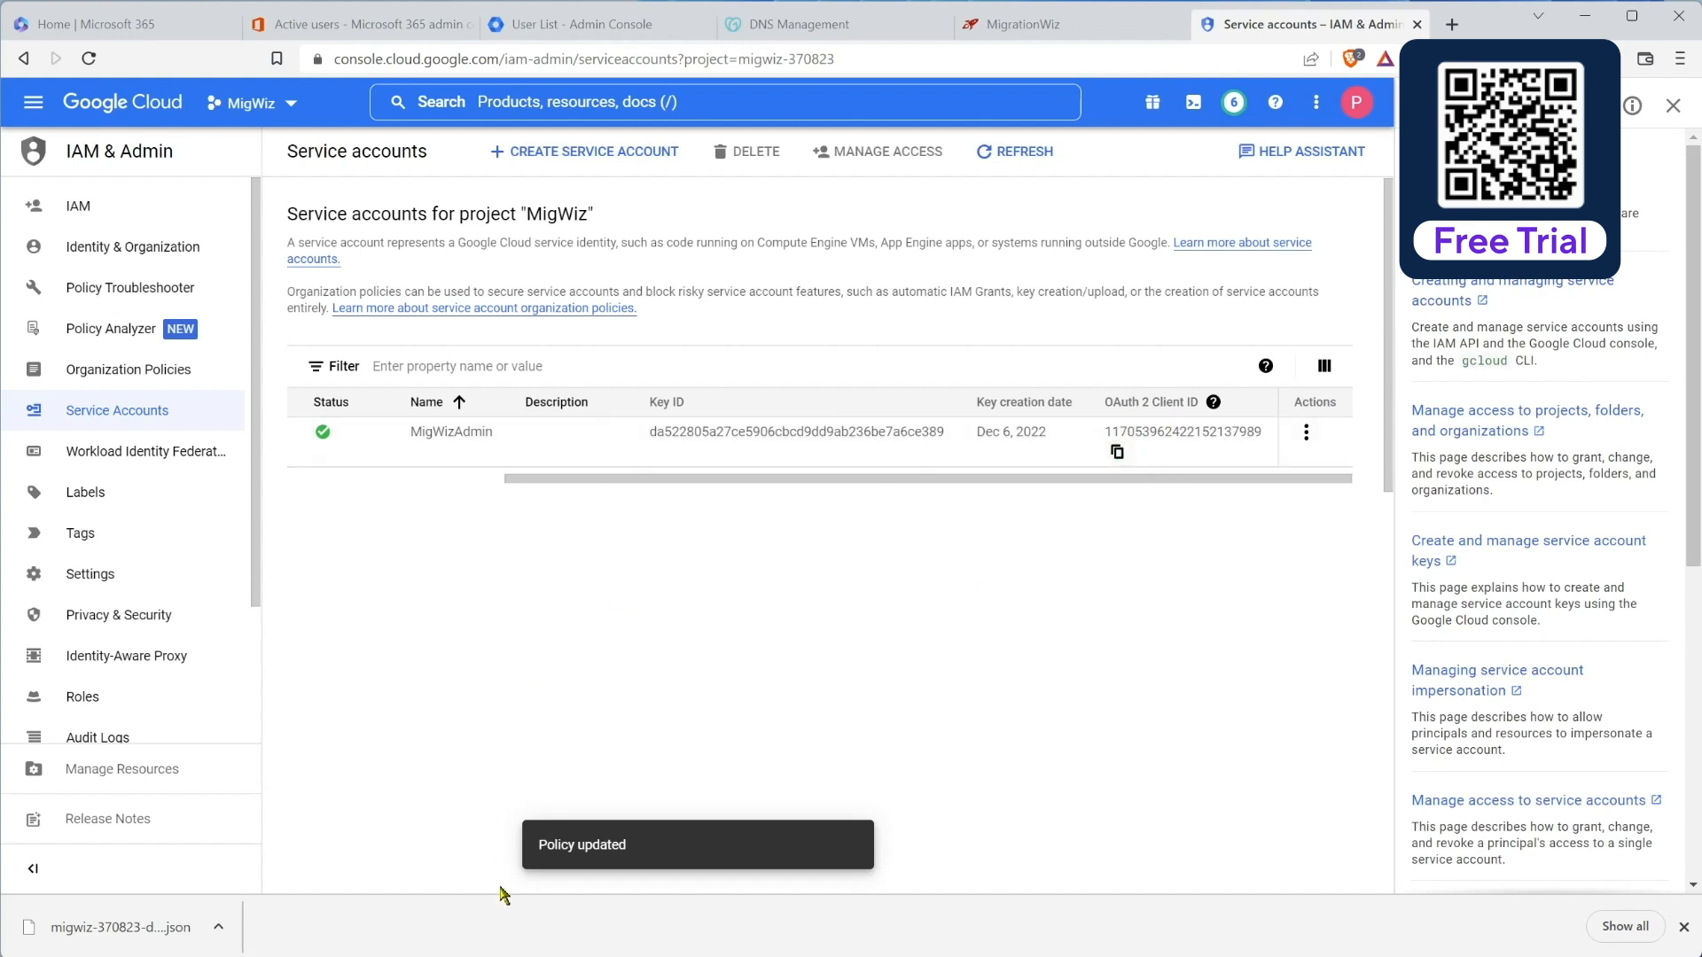
key("alt+Tab")
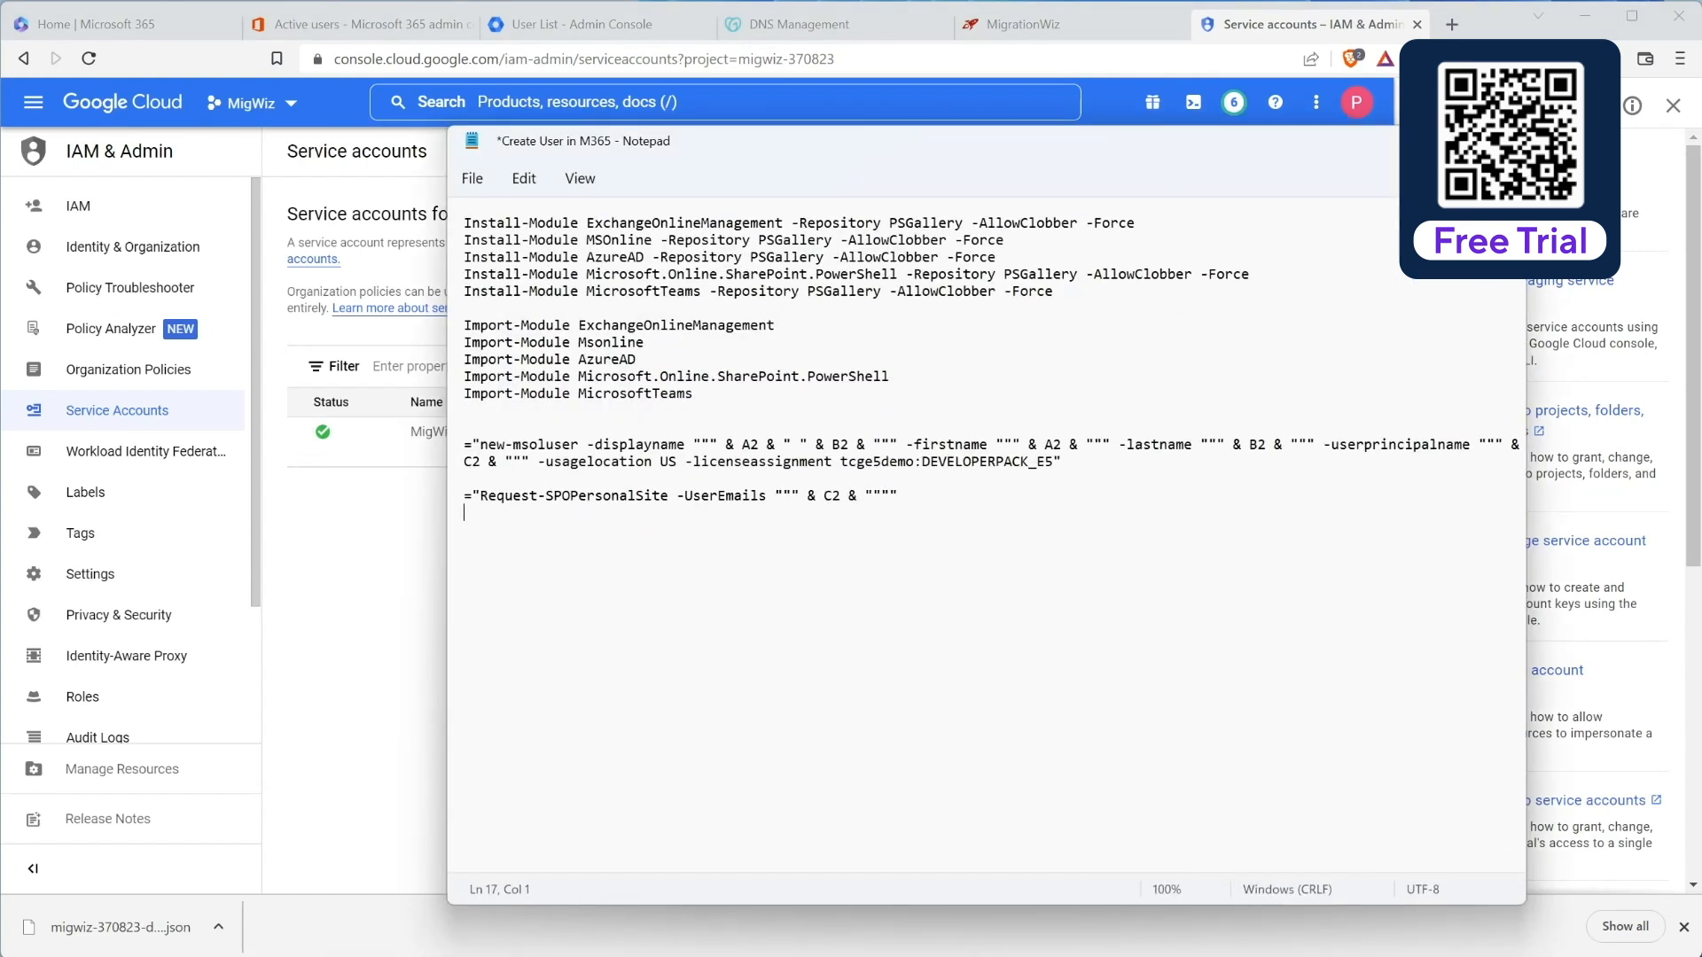
key("ctrl+v")
key("Return")
Step: Return to the browser and switch to the Admin Console user list tab
key("alt+Tab")
left_click_drag(961, 478, 739, 493)
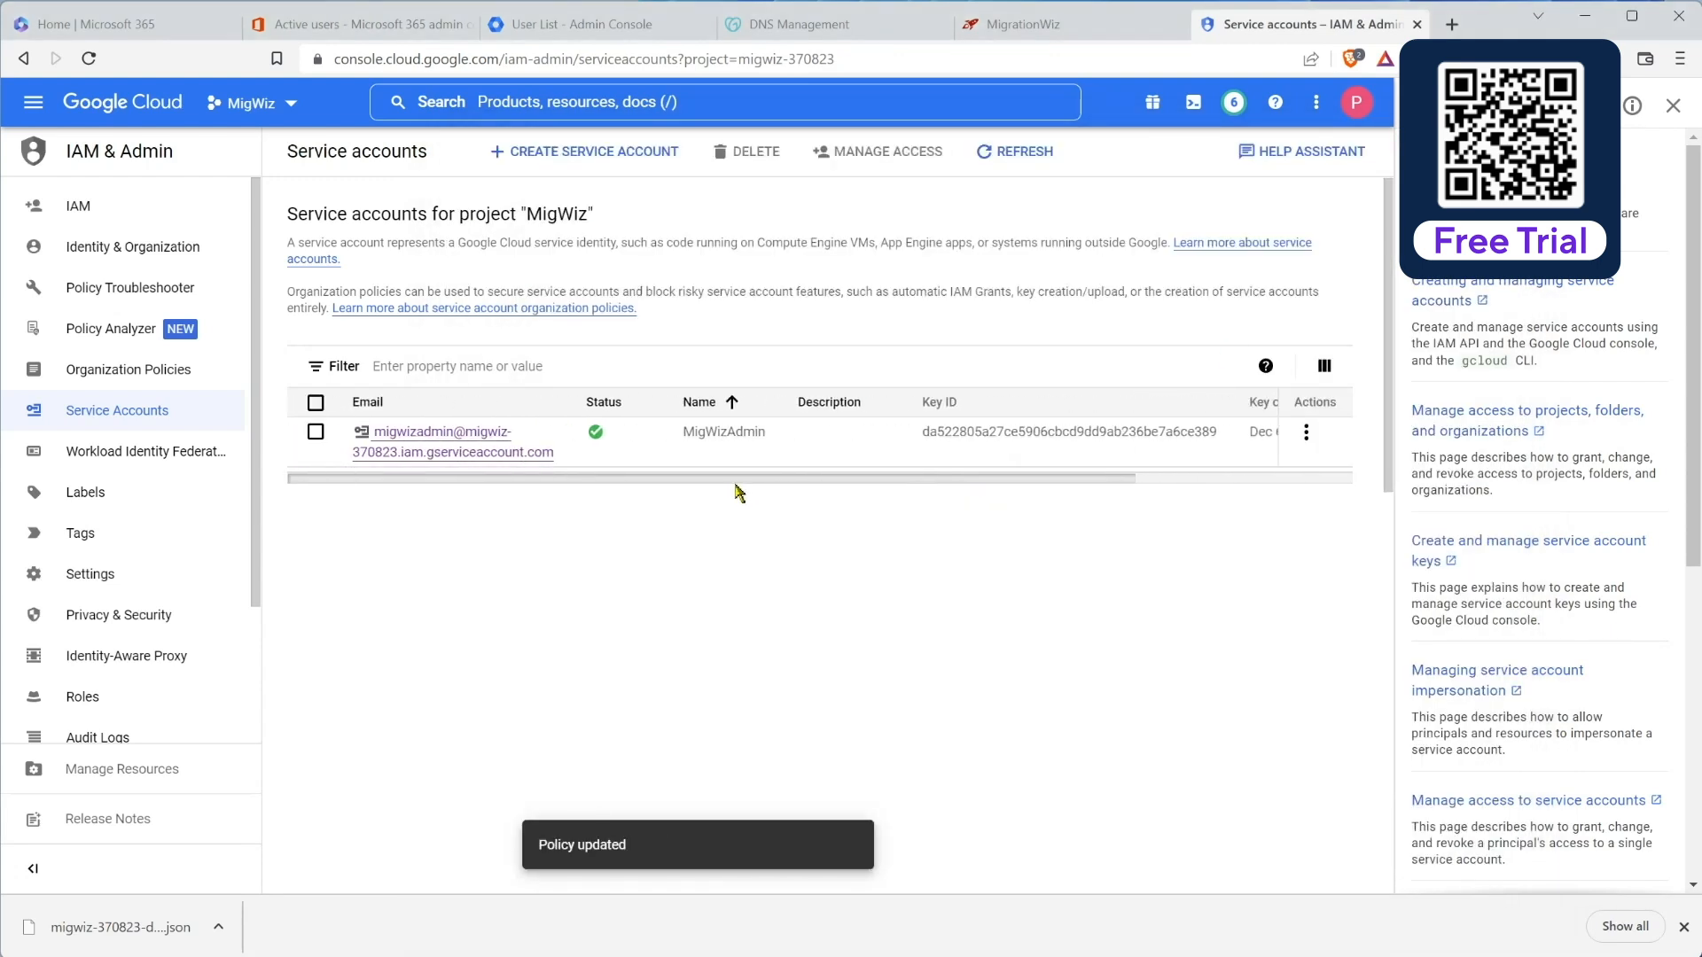
key("ctrl+3")
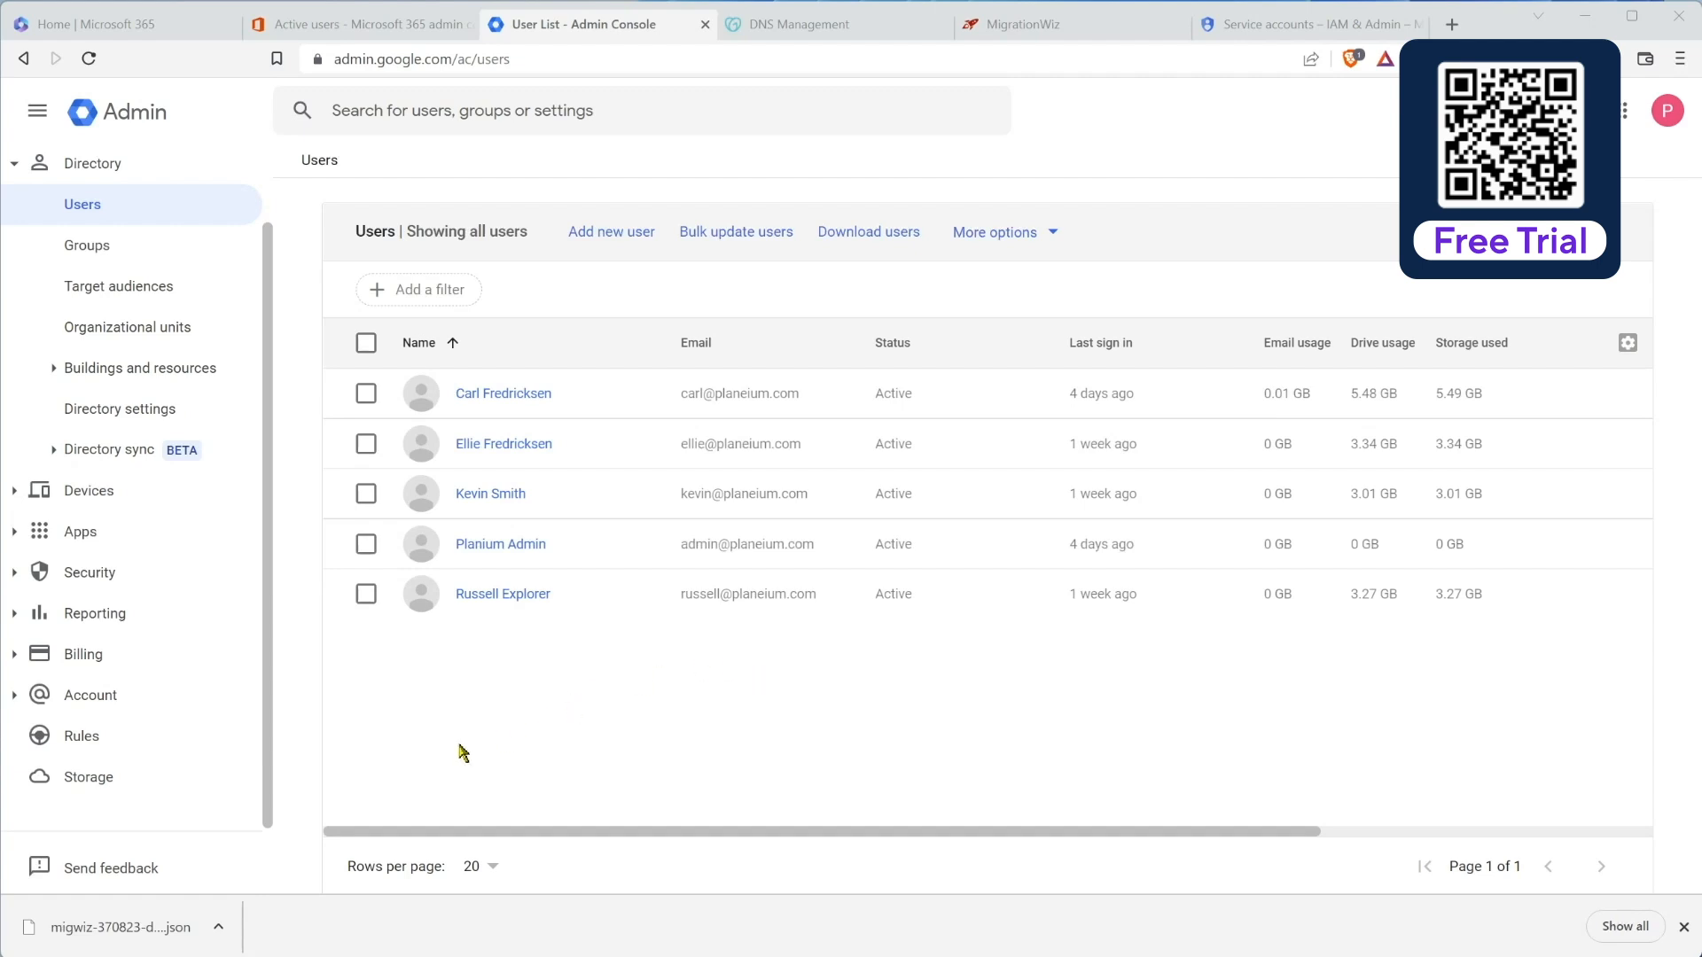
Step: Go to Security > API controls > Manage Domain Wide Delegation
left_click(116, 575)
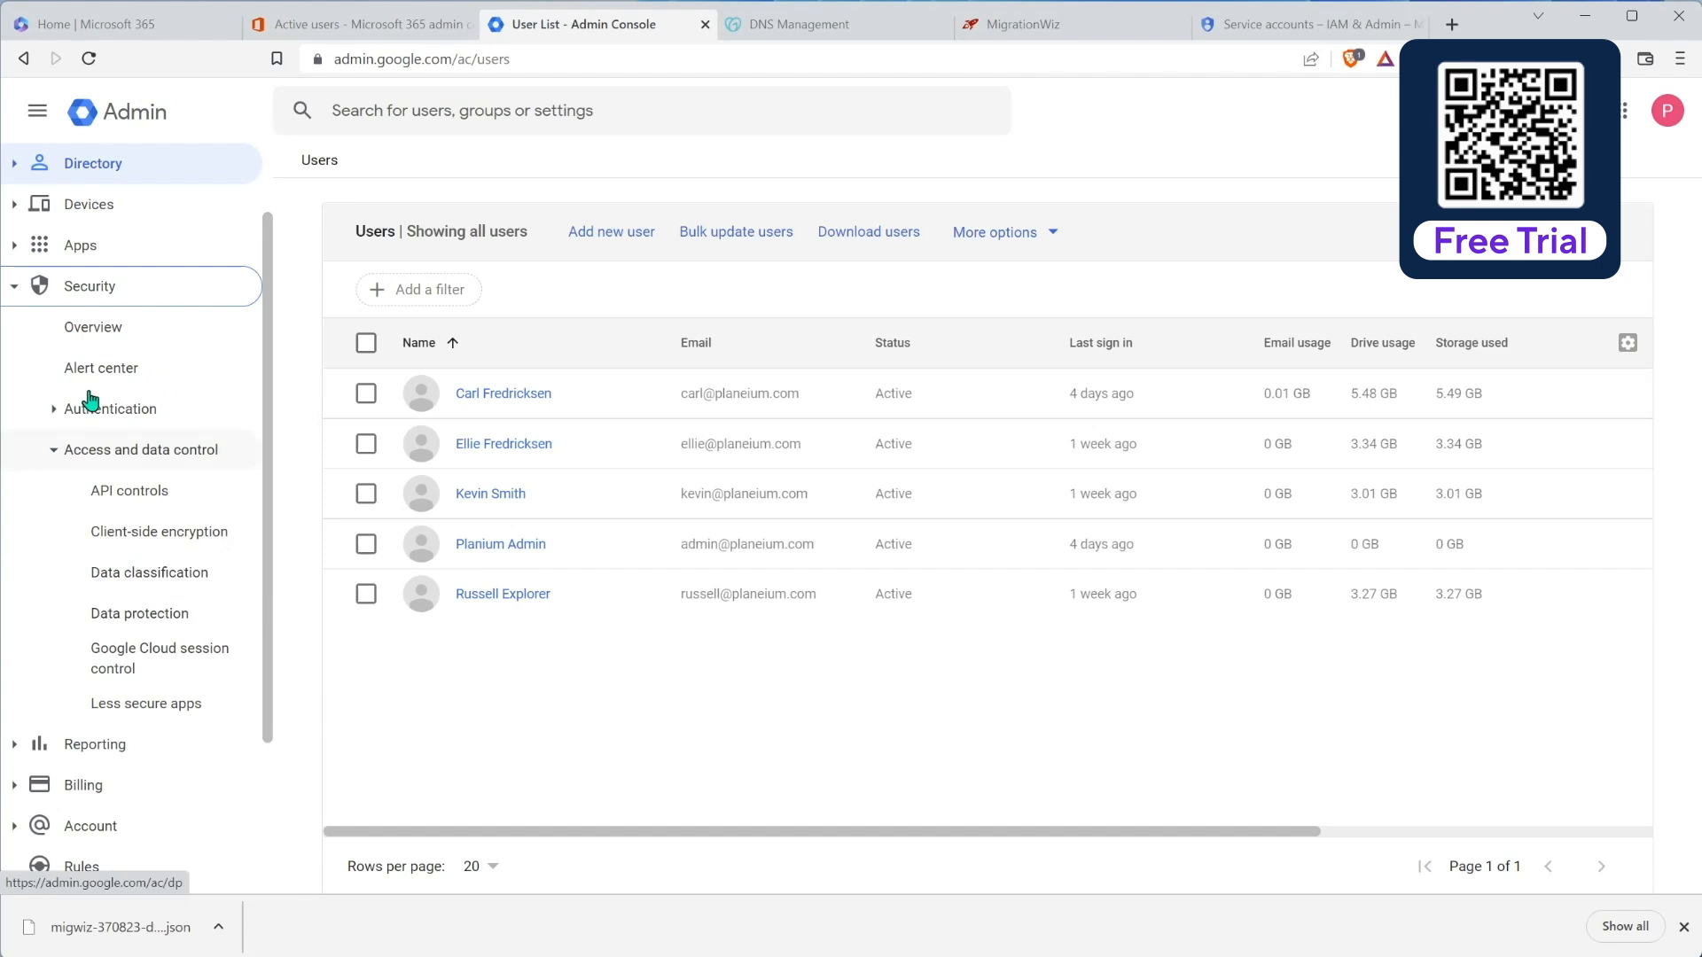
left_click(127, 495)
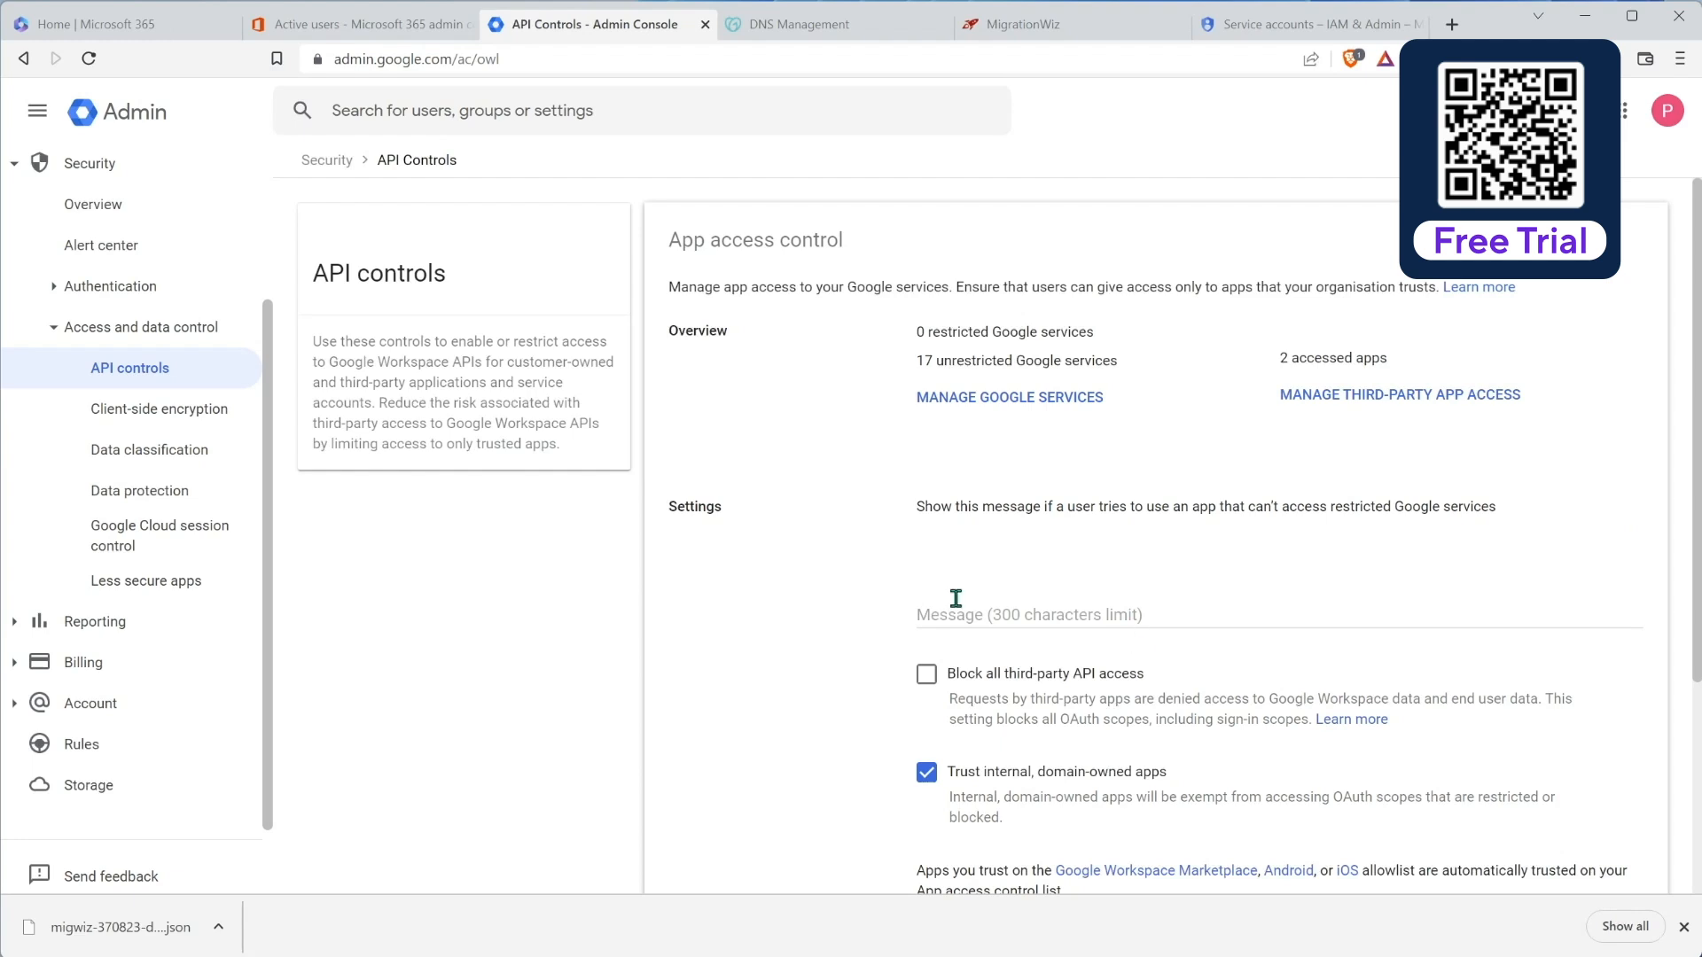
scroll(935, 593, "down", 3)
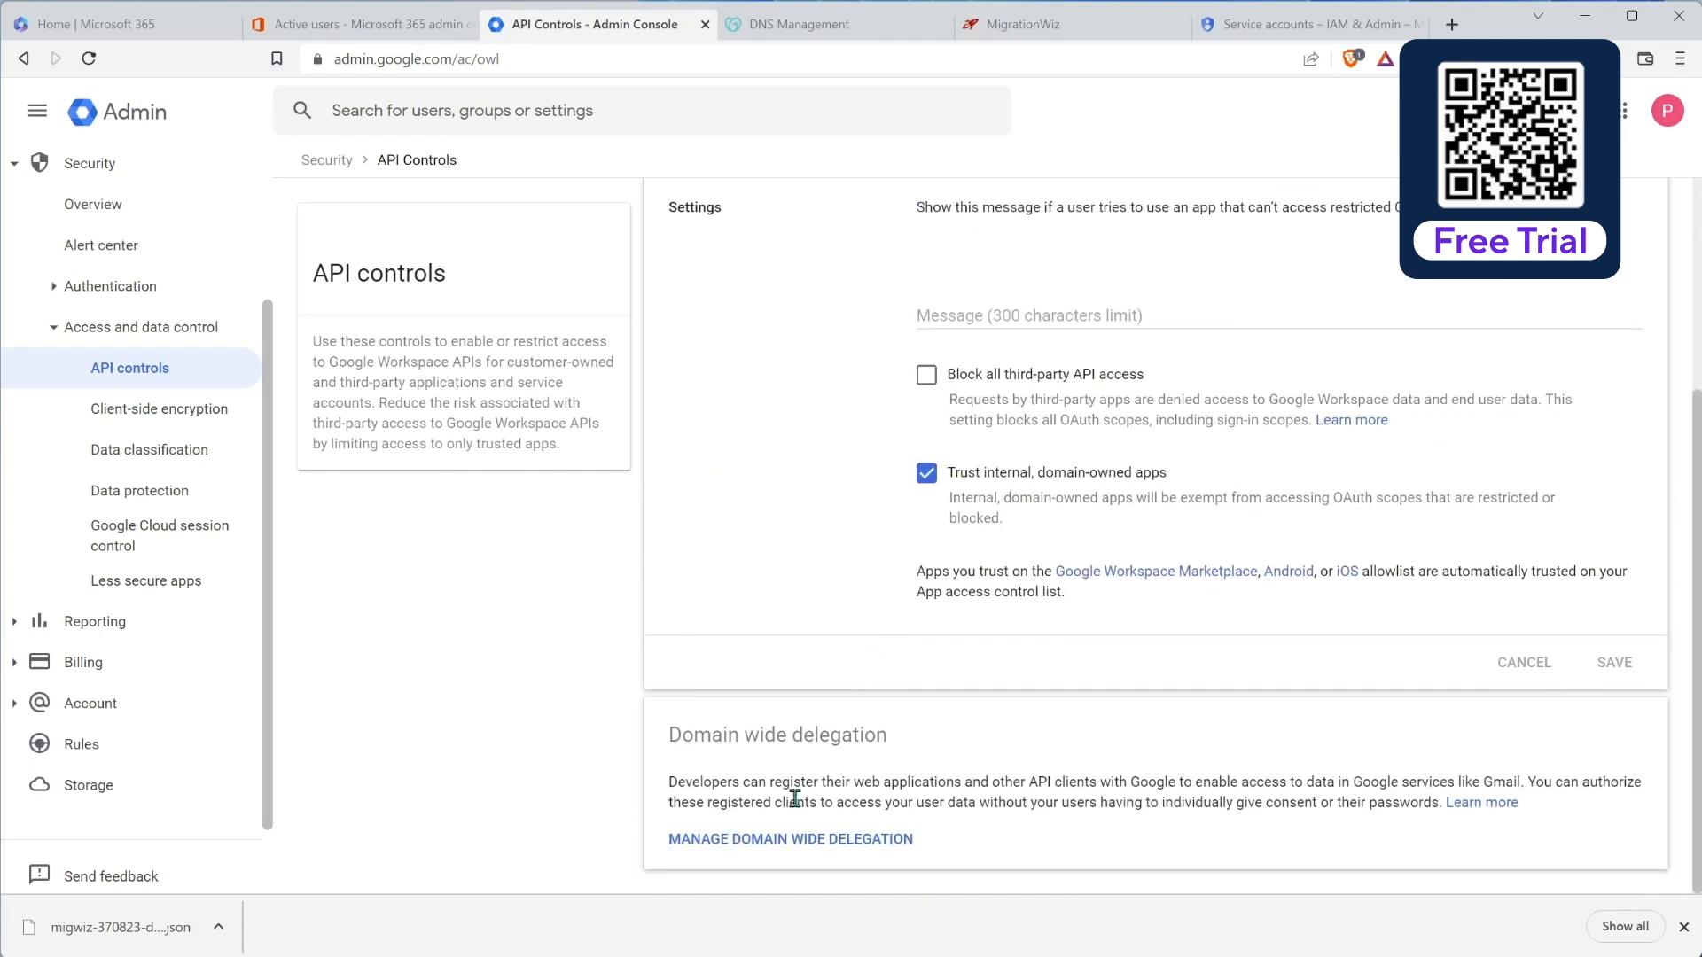
left_click(782, 840)
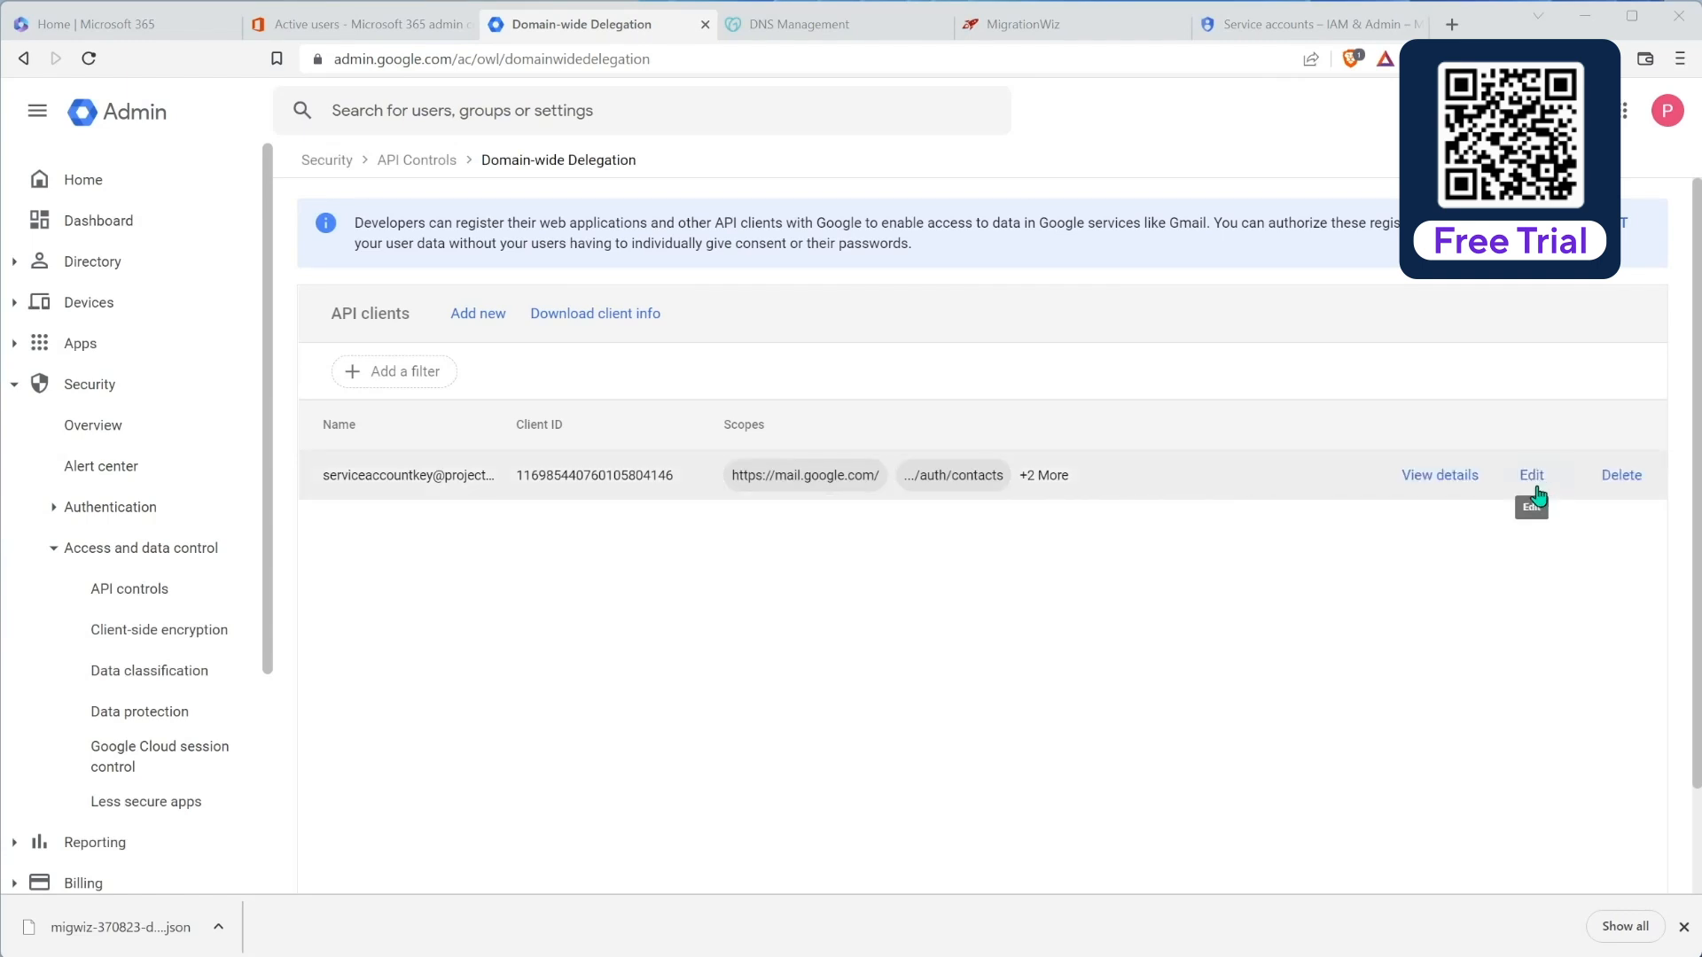
Step: Add a new API client with the copied client ID and 11 OAuth scopes, and authorize it
left_click(477, 320)
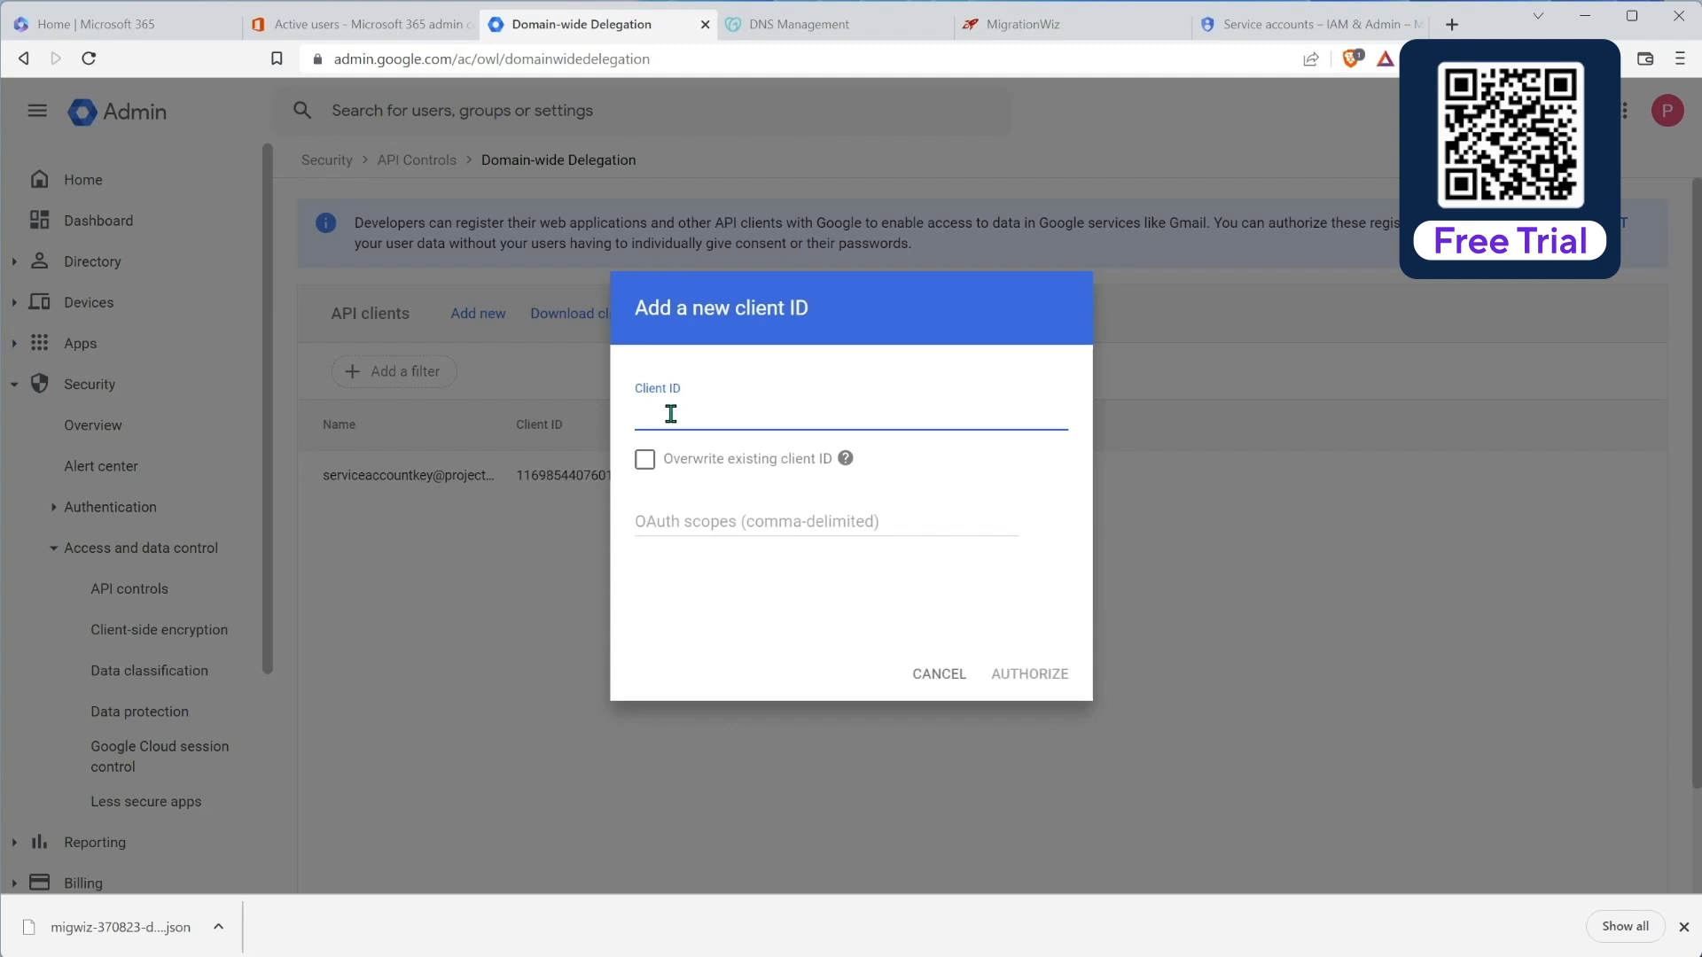
key("ctrl+v")
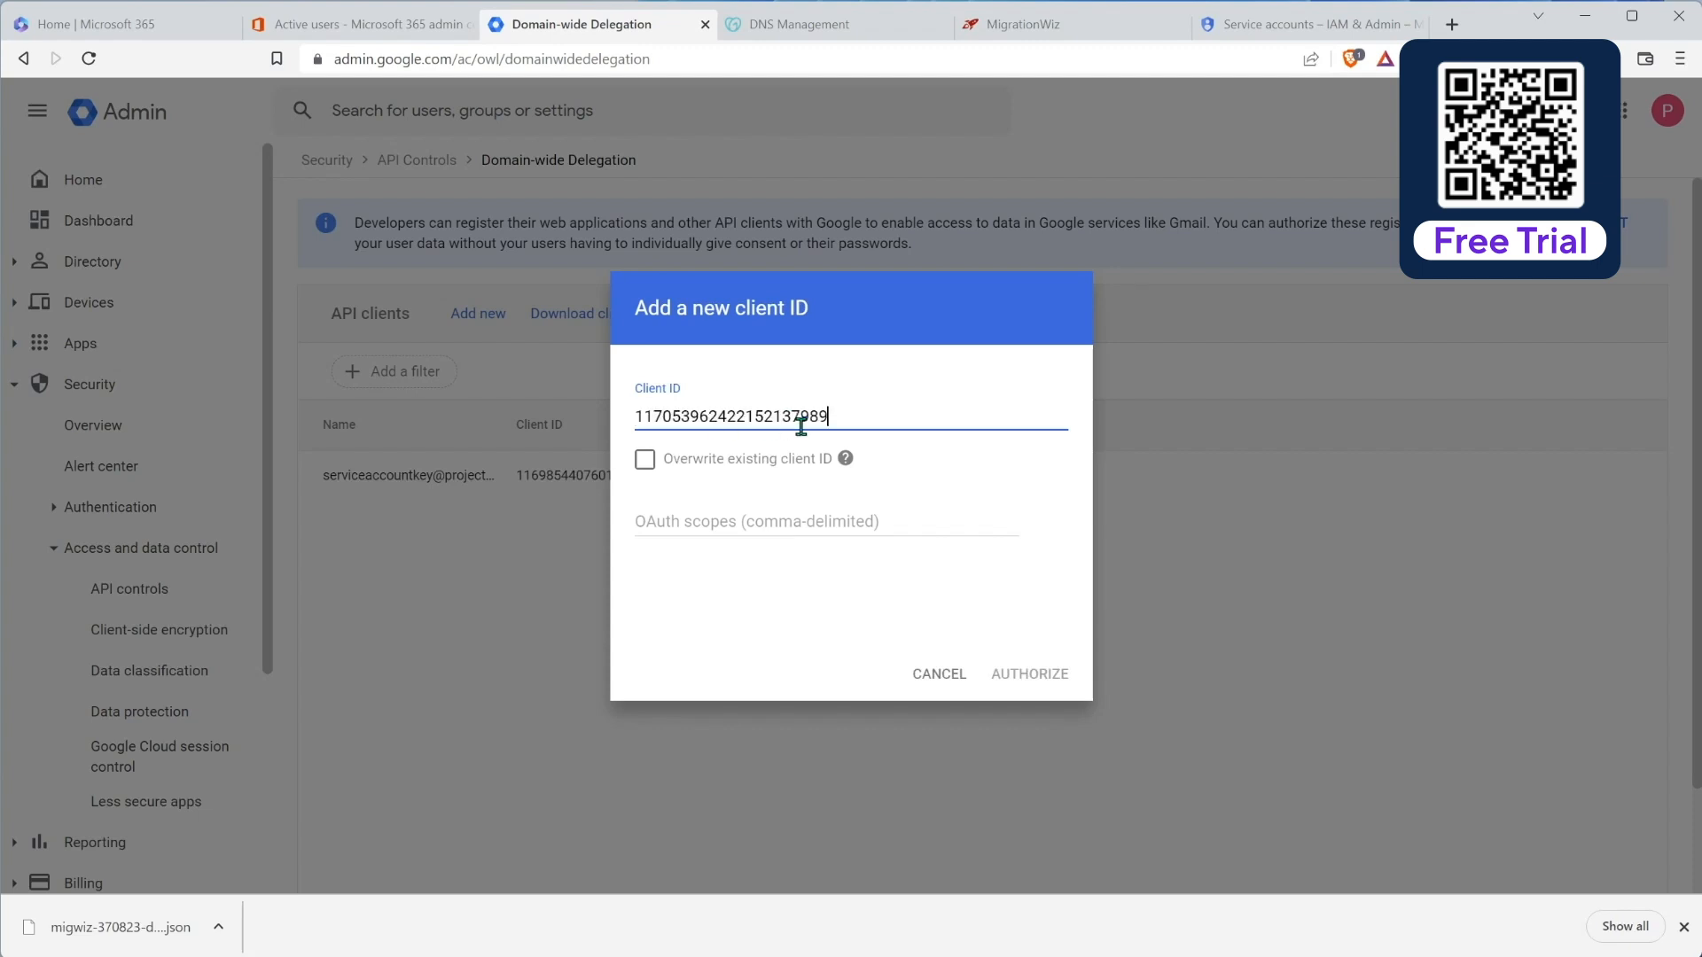
left_click(692, 523)
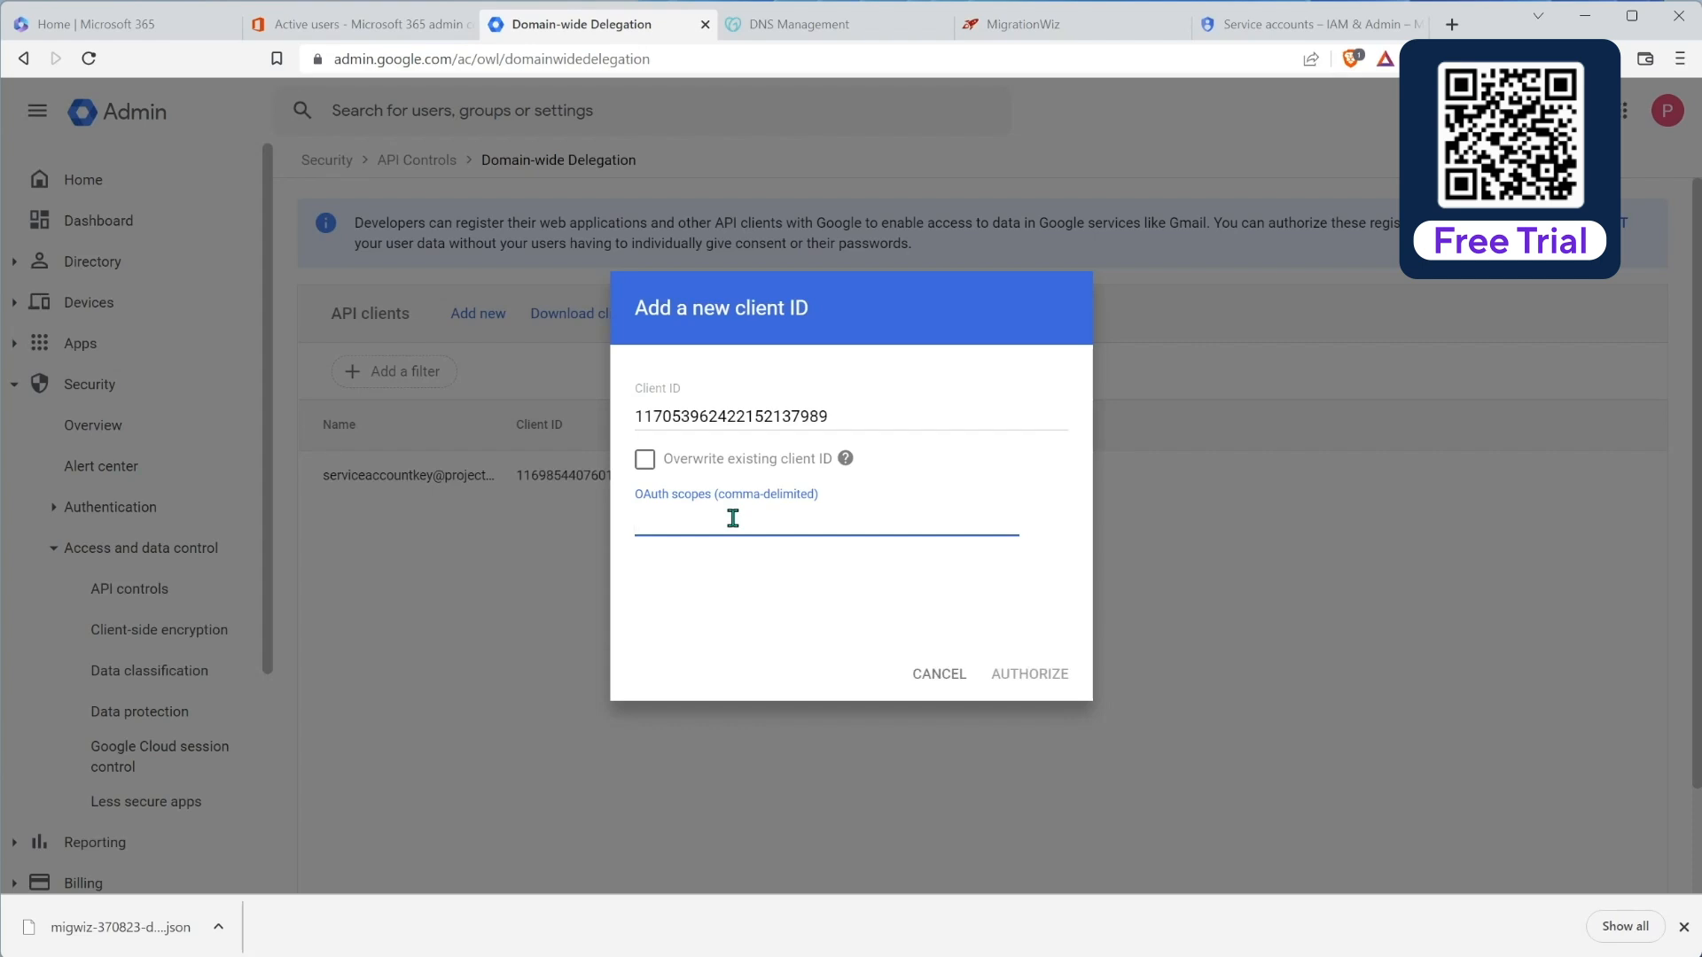
key("alt+Tab")
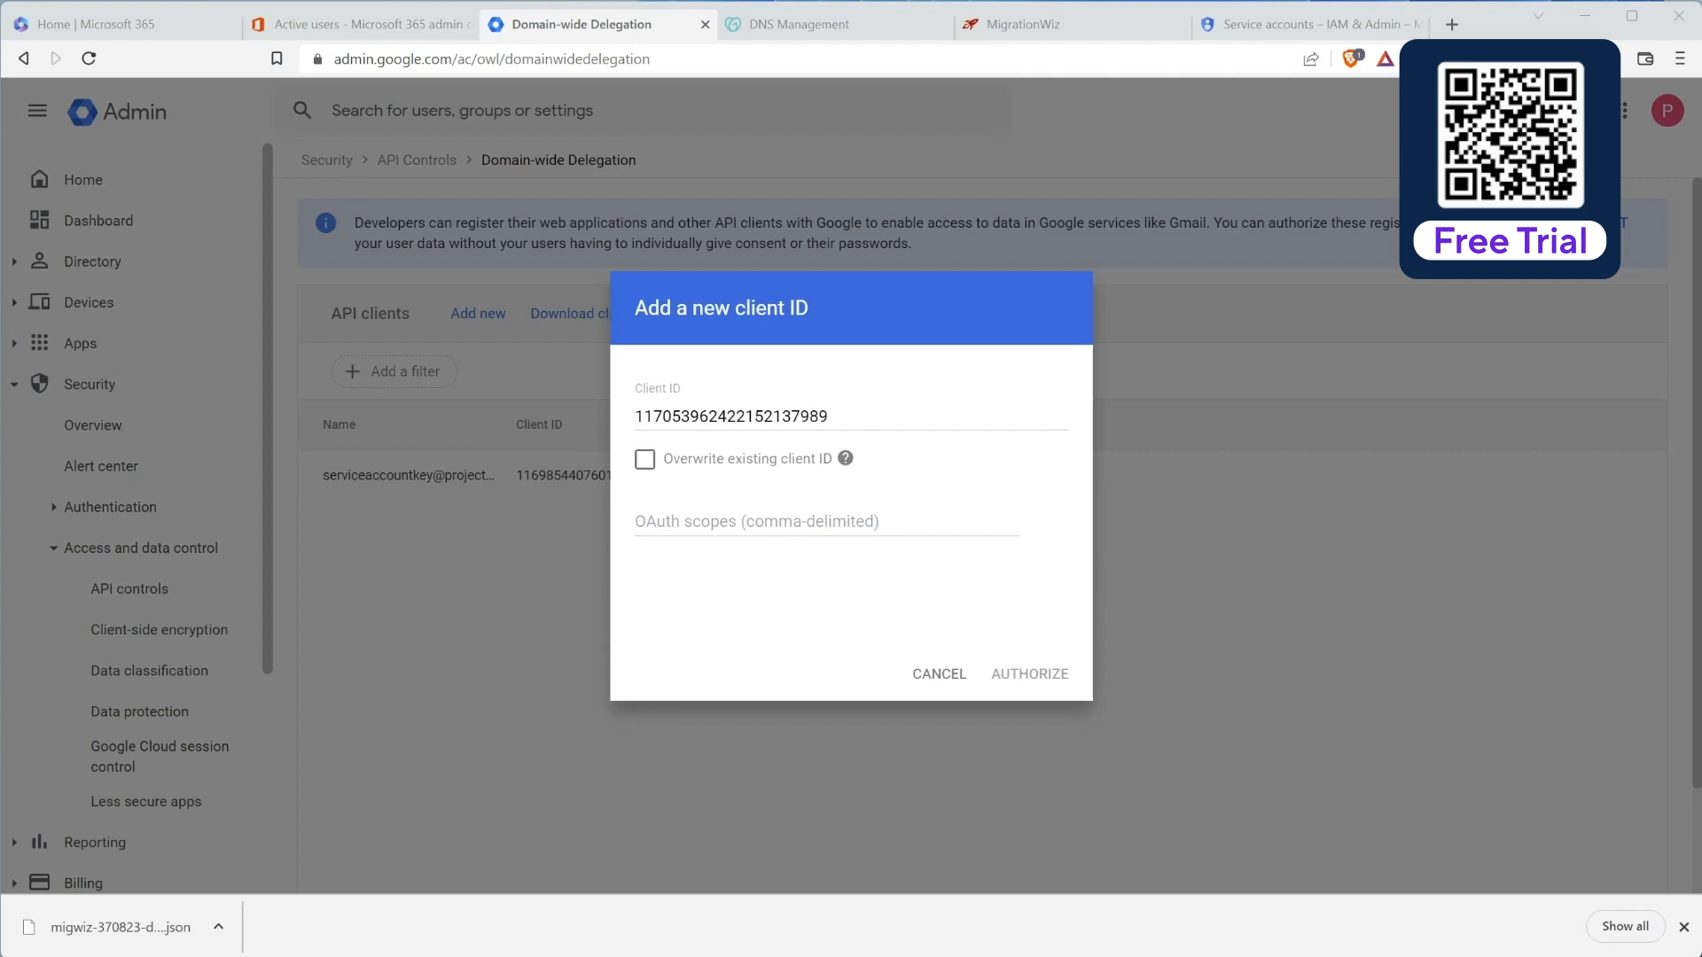
left_click(731, 522)
key("ctrl+v")
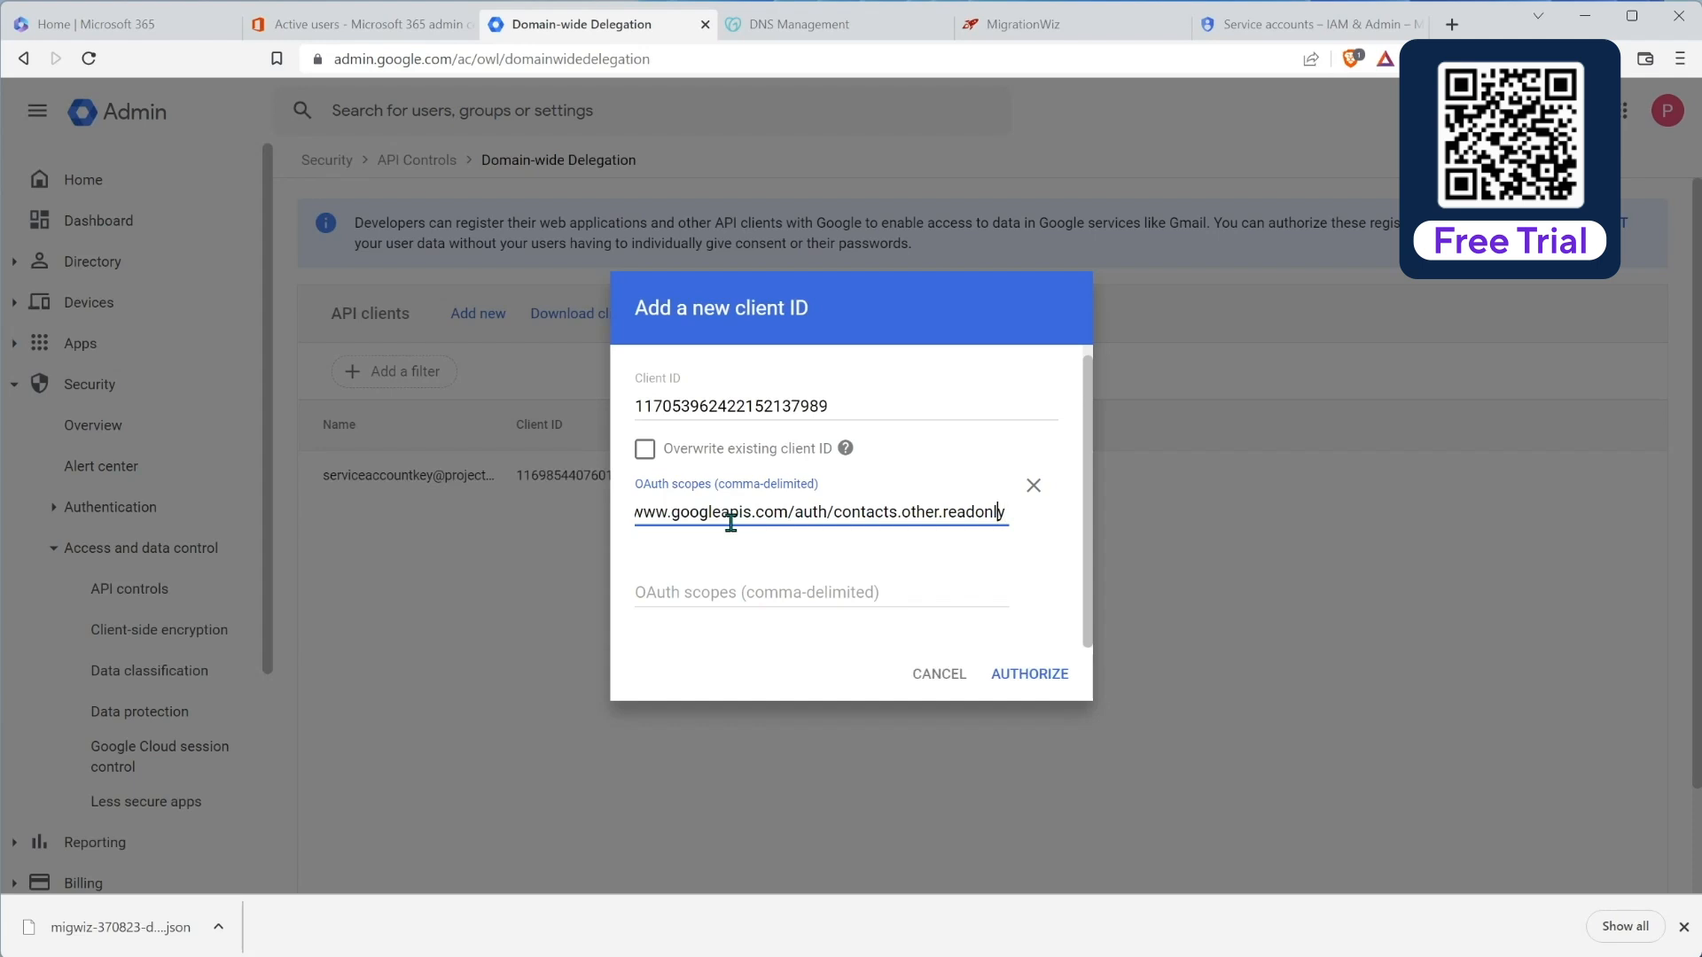
key("Left")
key("Left")
key("Left")
key("Left")
key("Left")
key("Left")
key("Left")
key("Left")
key("Left")
key("Left")
key("Left")
key("Left")
key("Left")
key("Left")
key("Left")
key("Left")
key("Left")
key("Left")
key("Left")
key("Left")
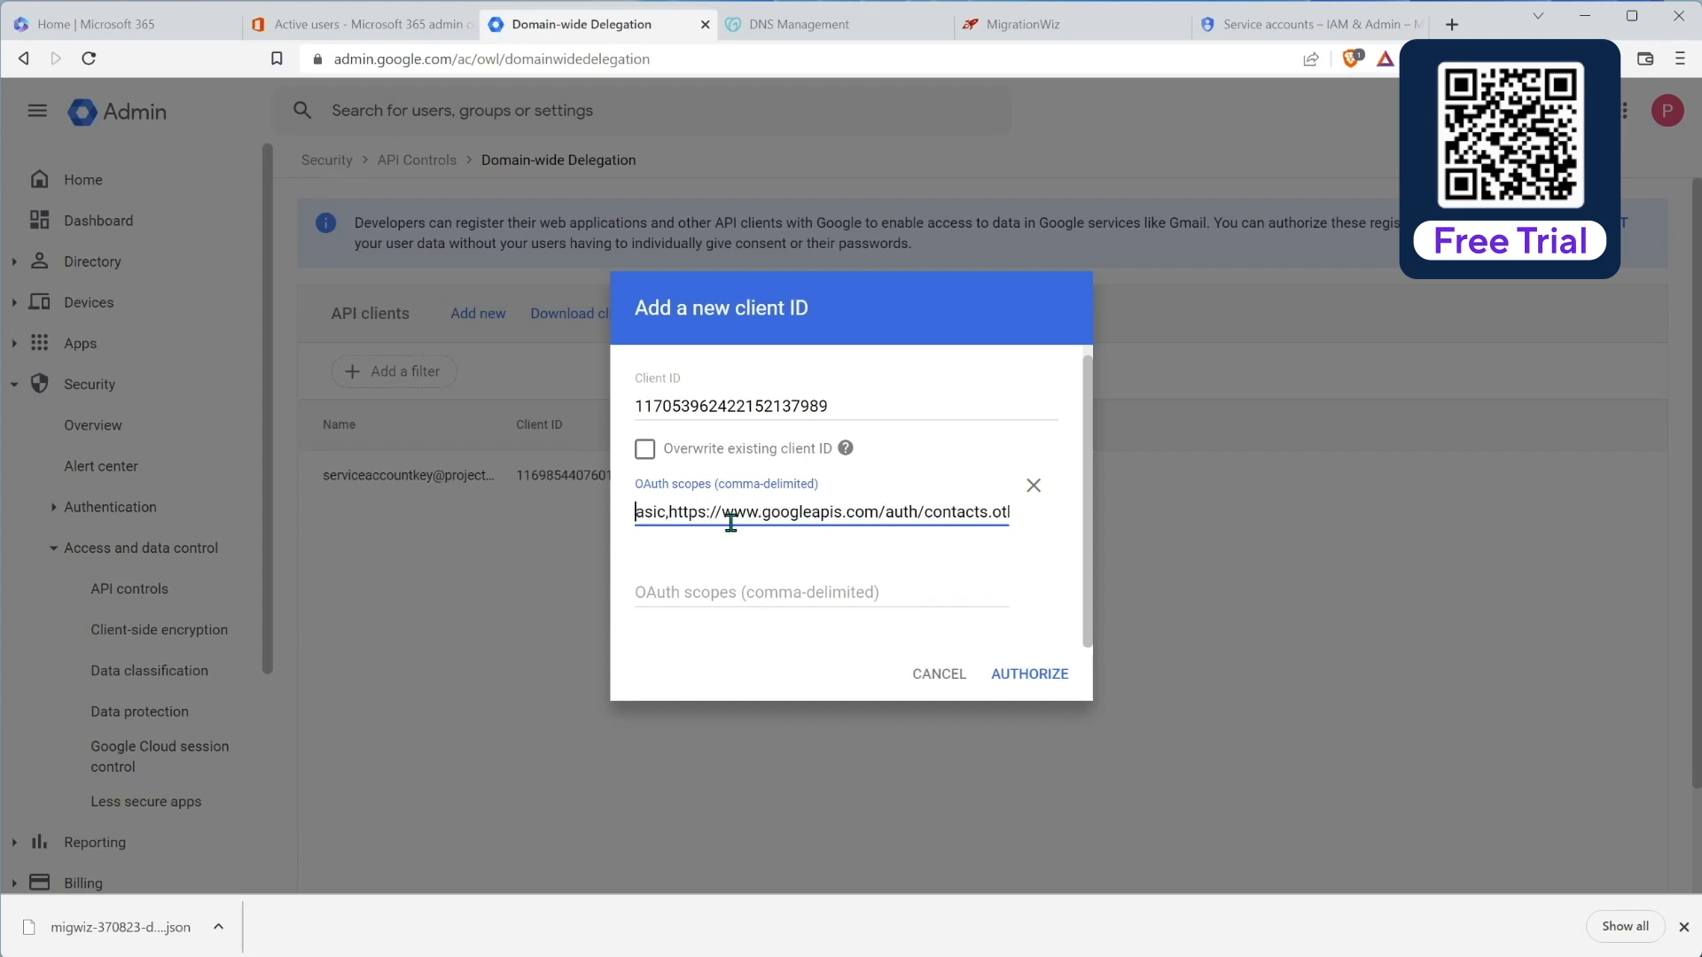
key("Left")
key("Left")
key("Left")
key("Left")
key("Left")
key("Left")
key("Left")
key("Left")
key("Left")
key("Left")
key("Left")
key("Left")
key("Left")
key("Left")
key("Left")
key("Left")
key("Left")
key("Left")
key("Left")
key("Left")
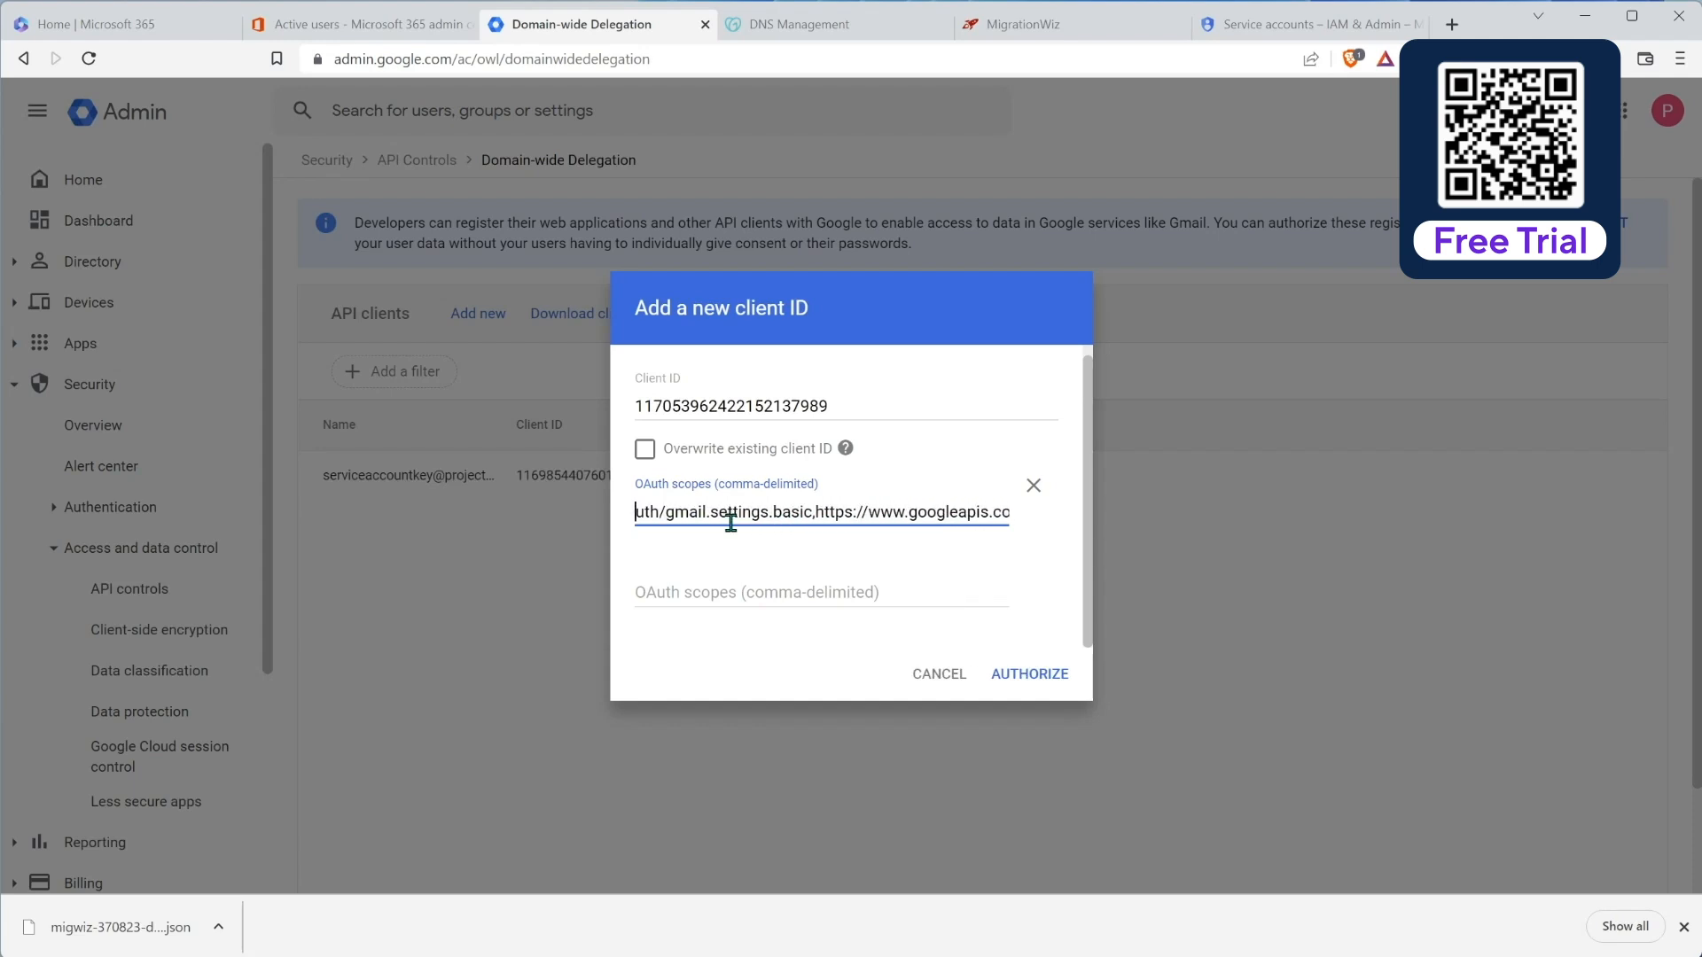
left_click(1039, 677)
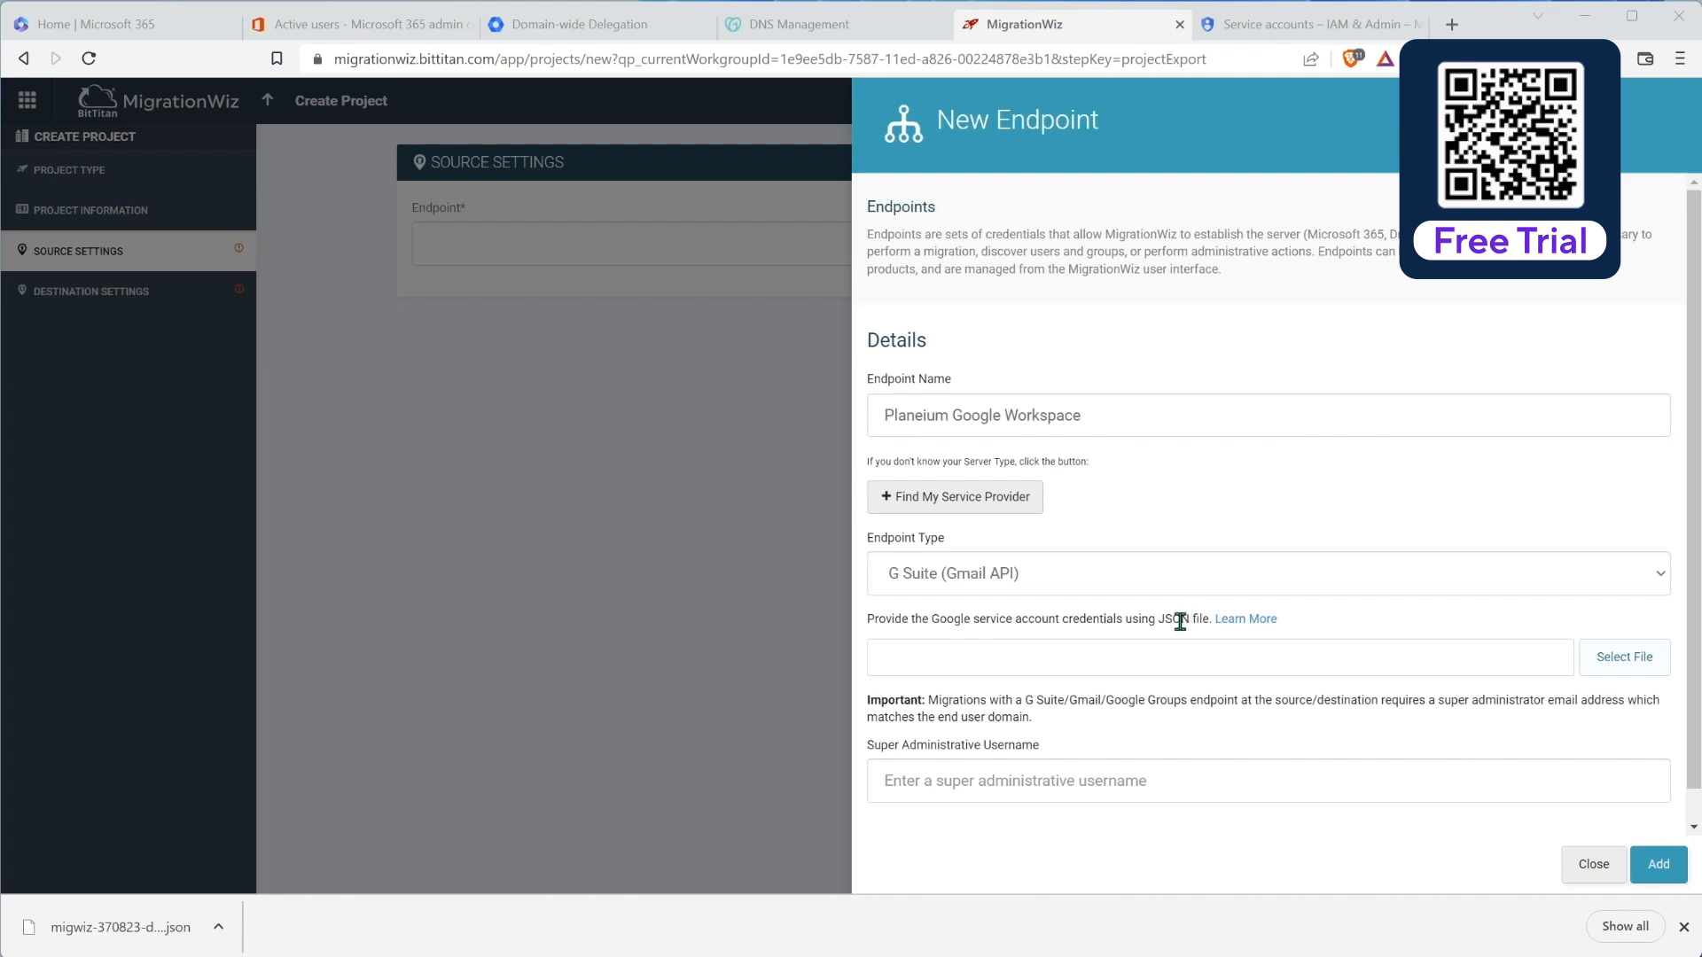
Step: Attach the JSON key, enter the super admin username, add the source endpoint, and continue
left_click(1626, 660)
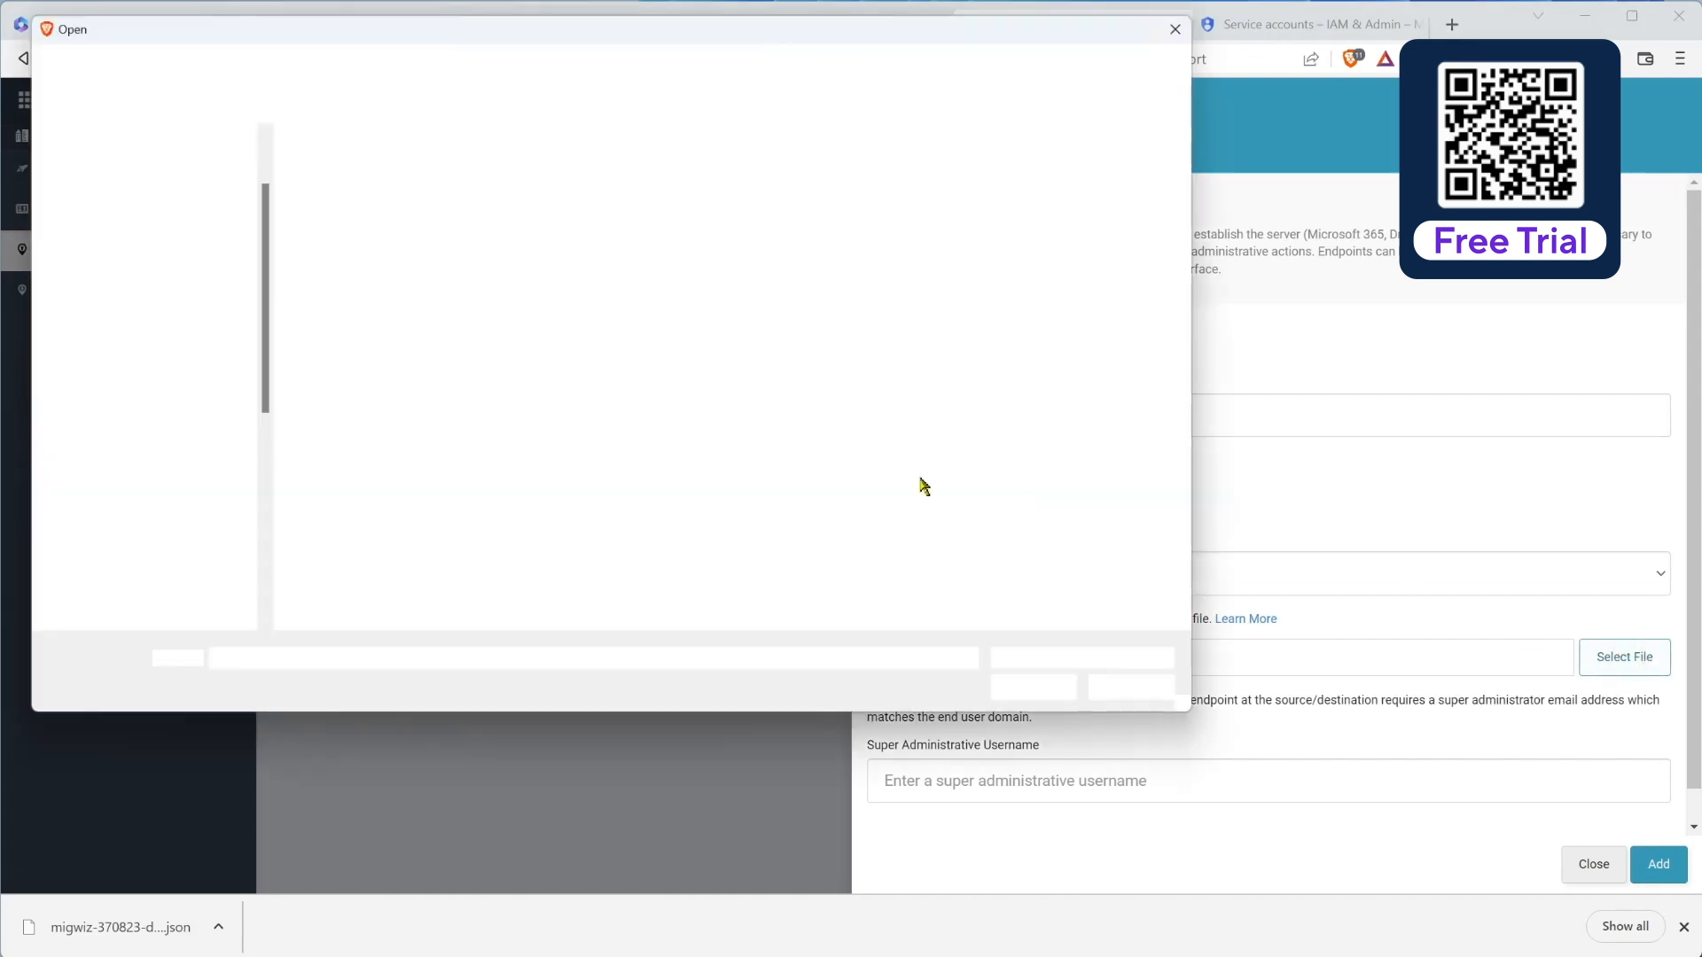
left_click(338, 262)
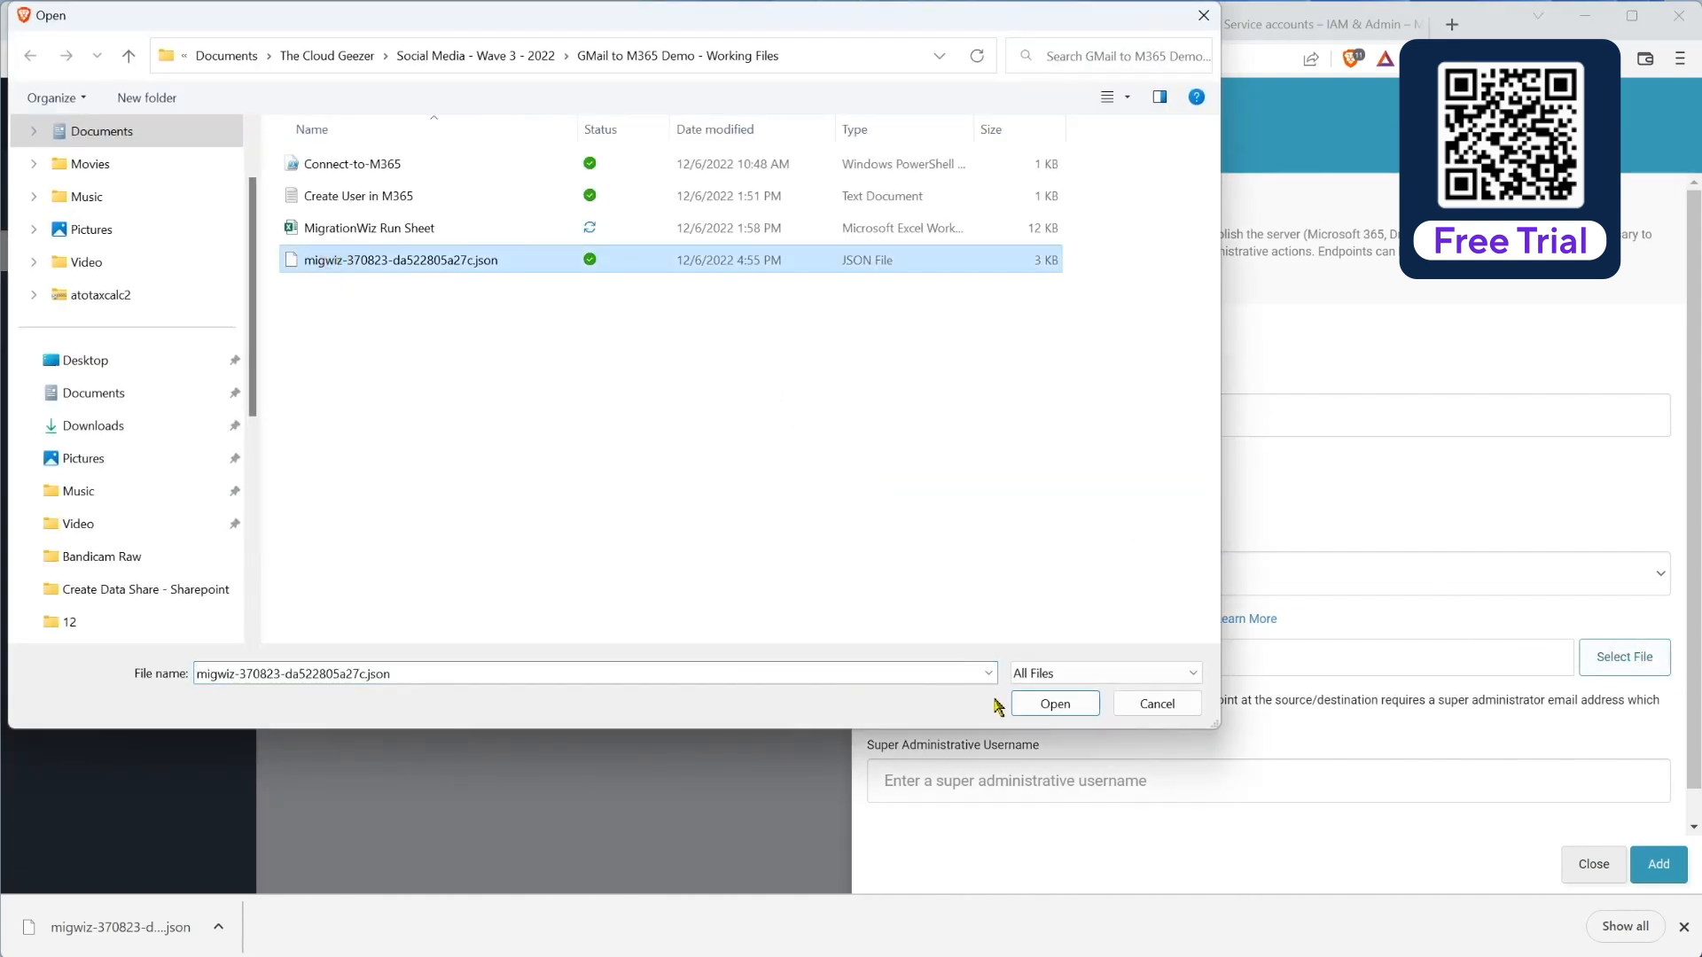
left_click(1039, 707)
left_click(1050, 781)
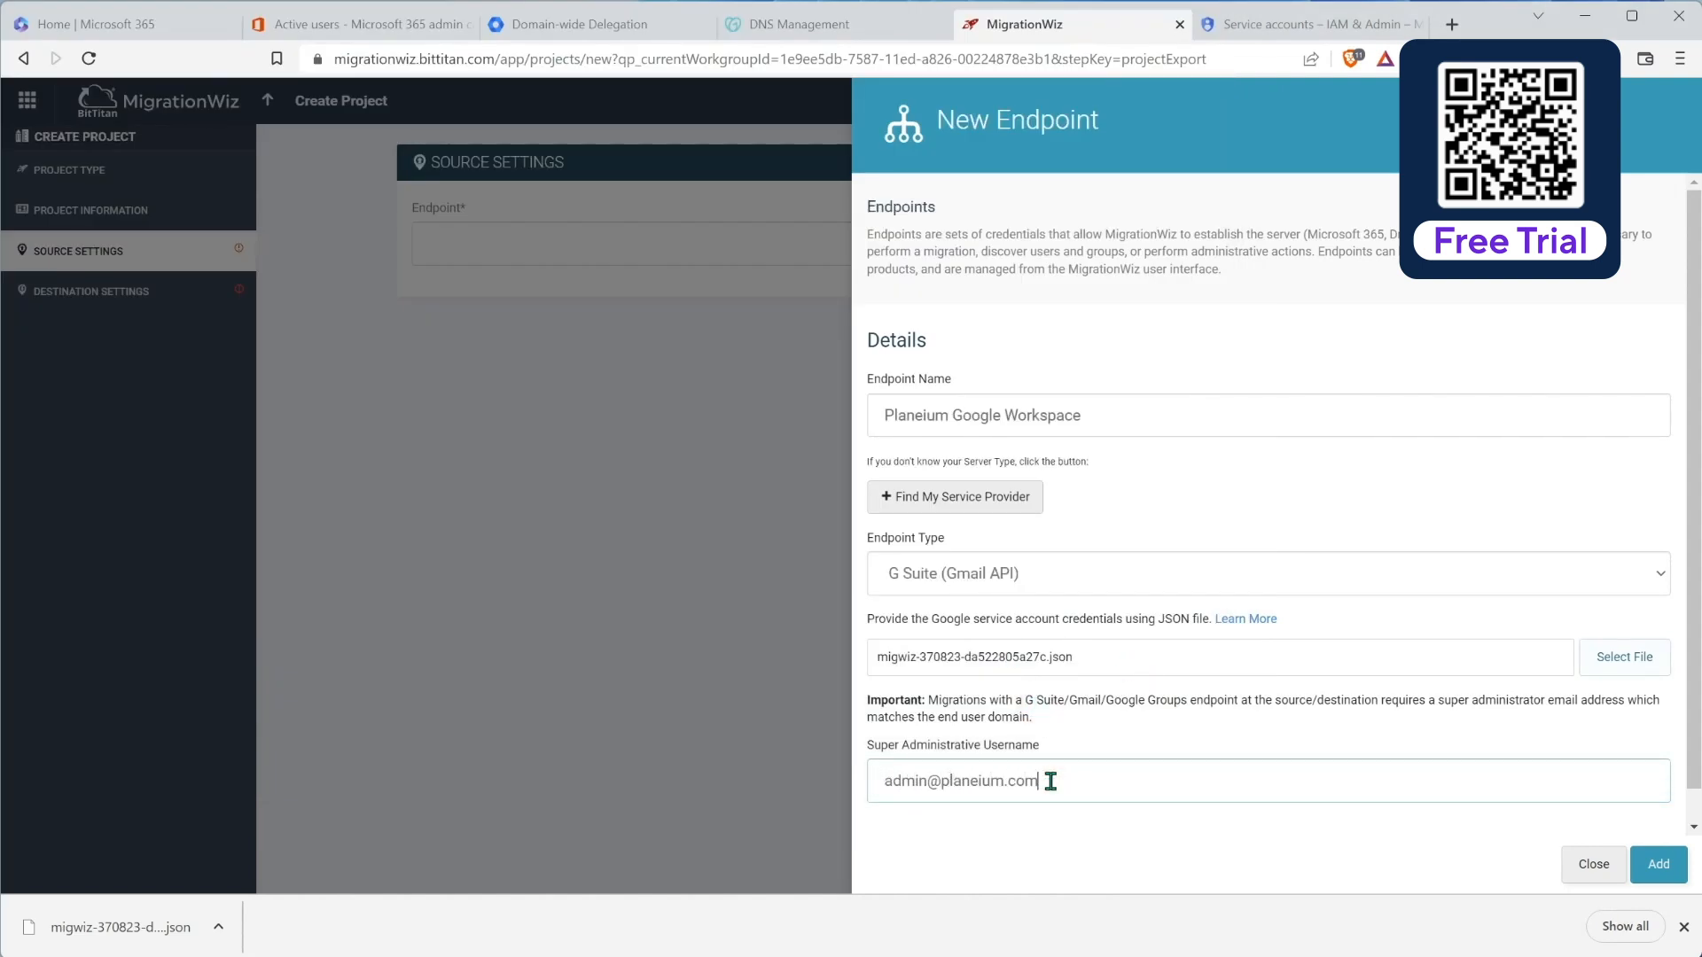
left_click(1658, 865)
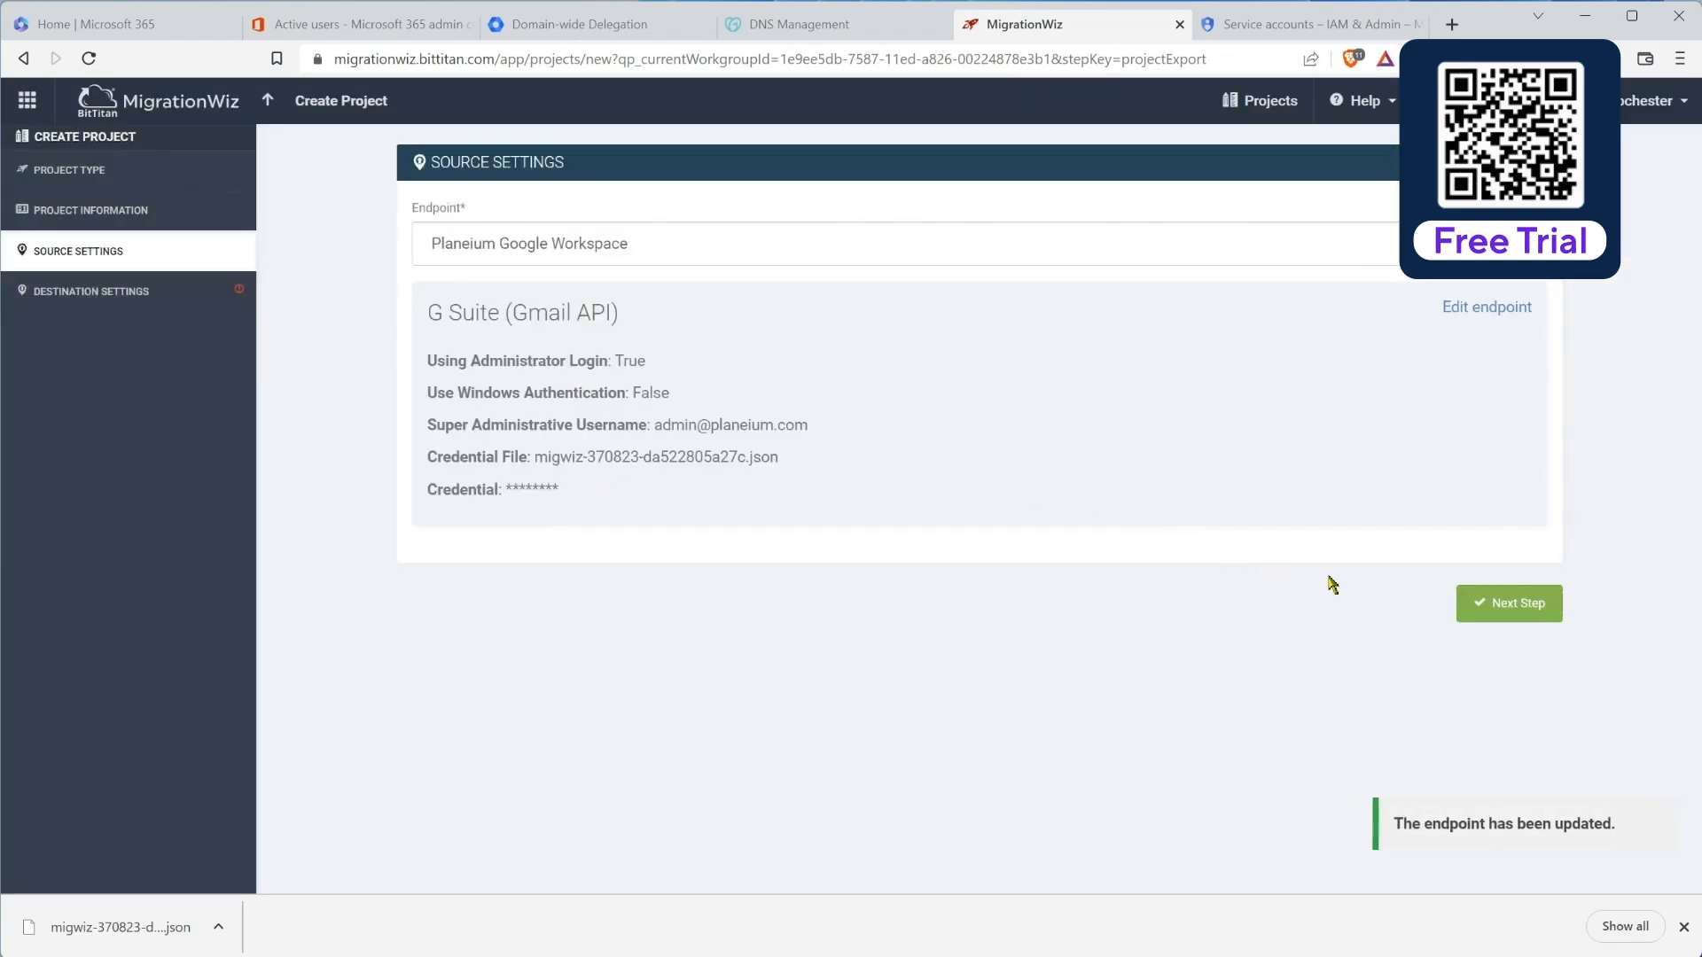
left_click(1506, 612)
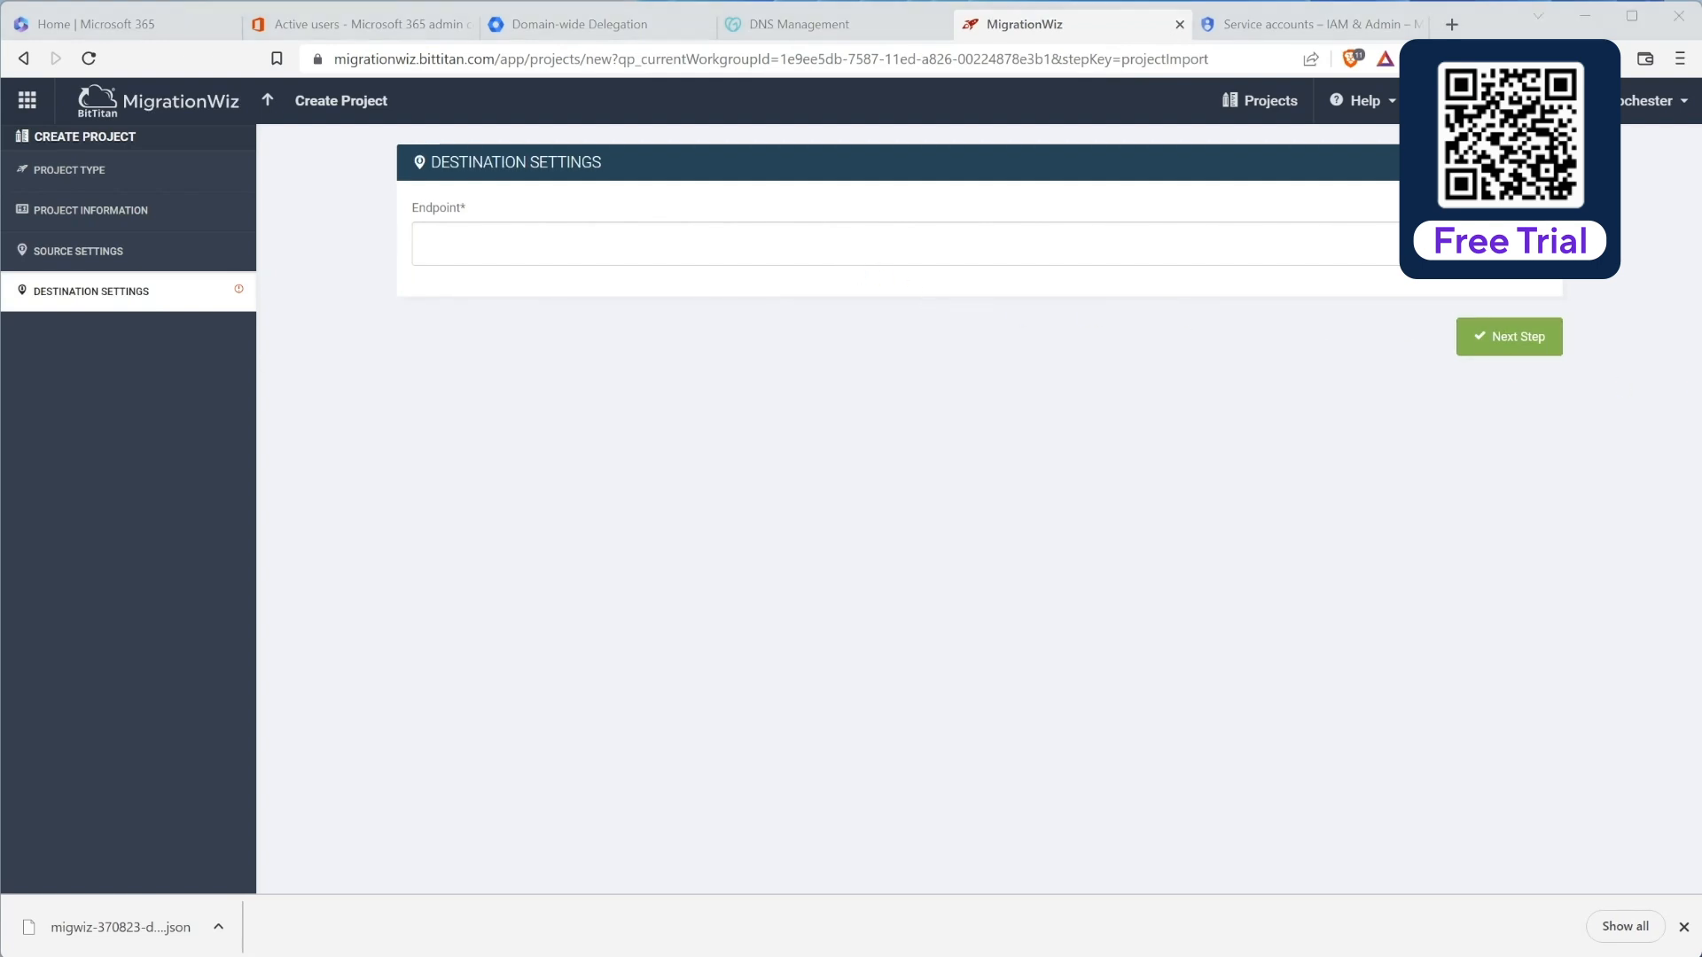
Step: Create a new destination endpoint named Planeium M365 of type Microsoft 365
left_click(1502, 245)
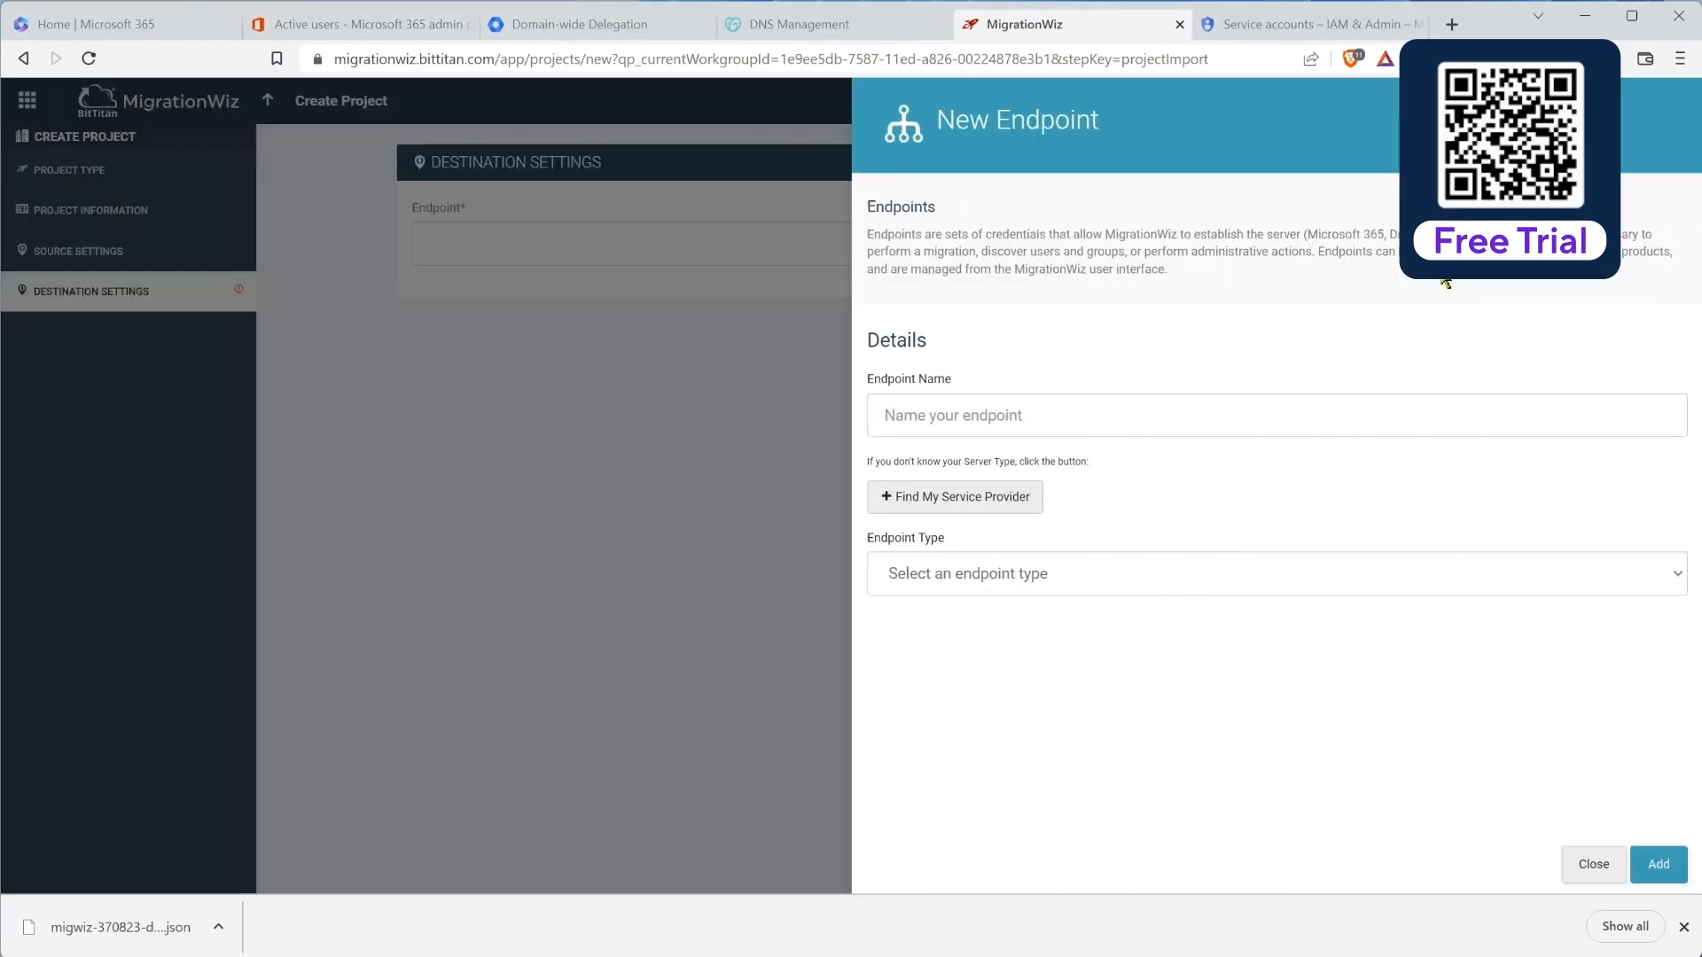
left_click(1269, 406)
type("Planeium M365")
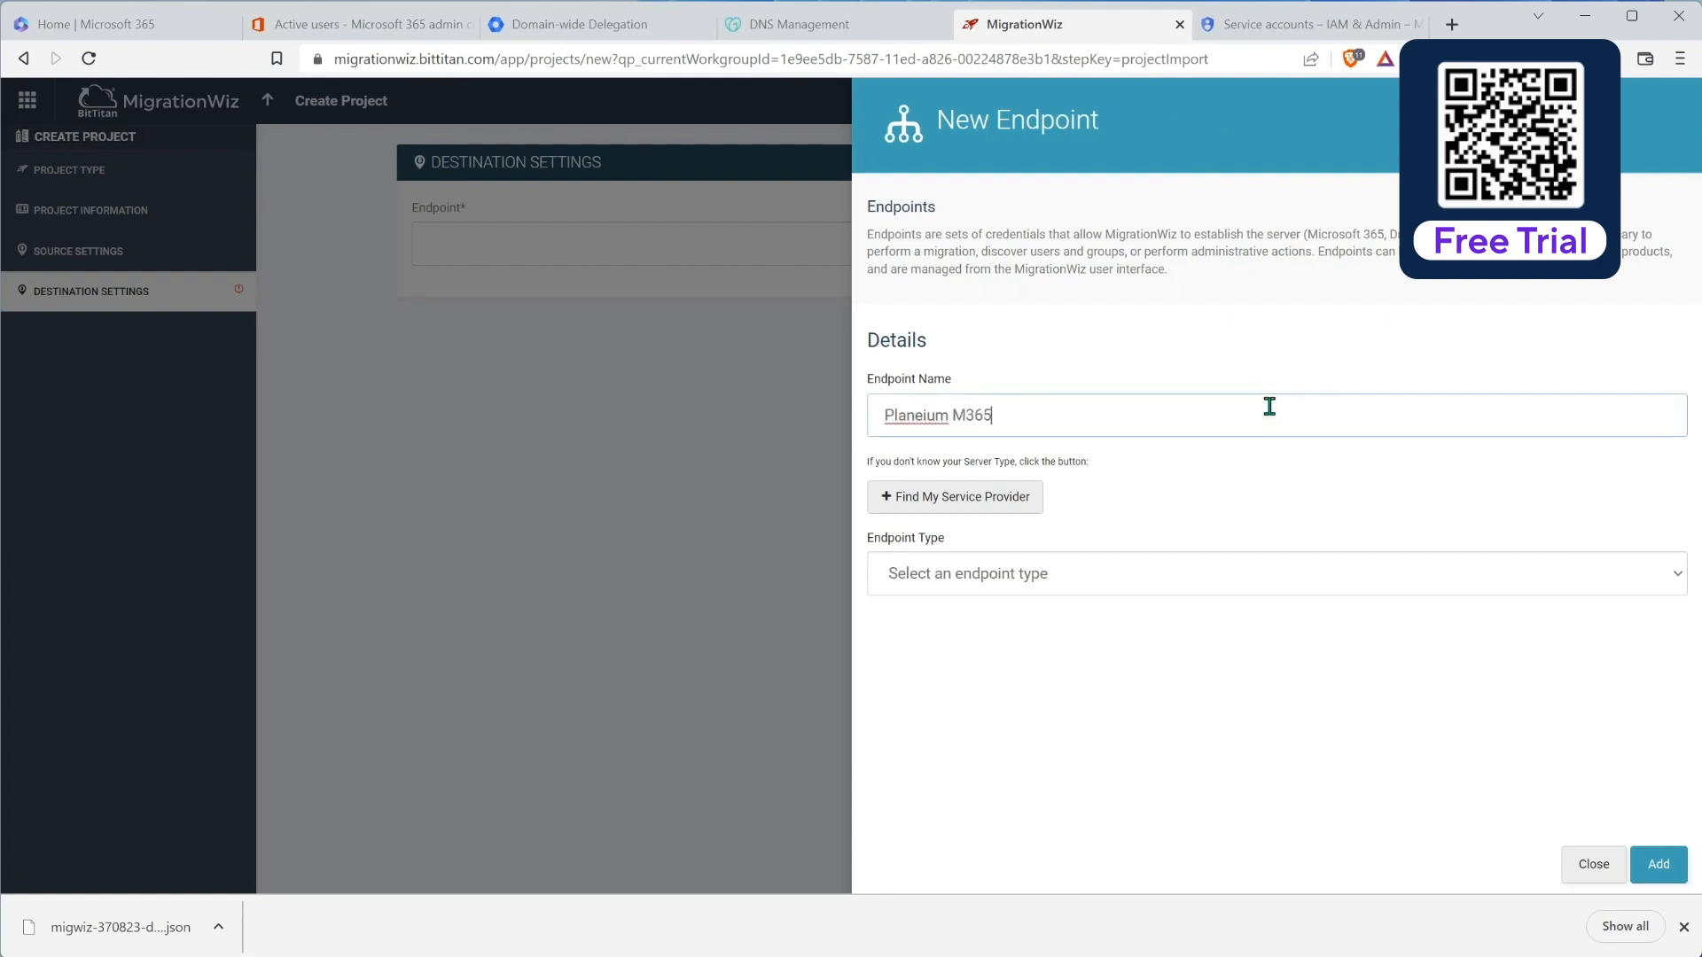
left_click(1021, 583)
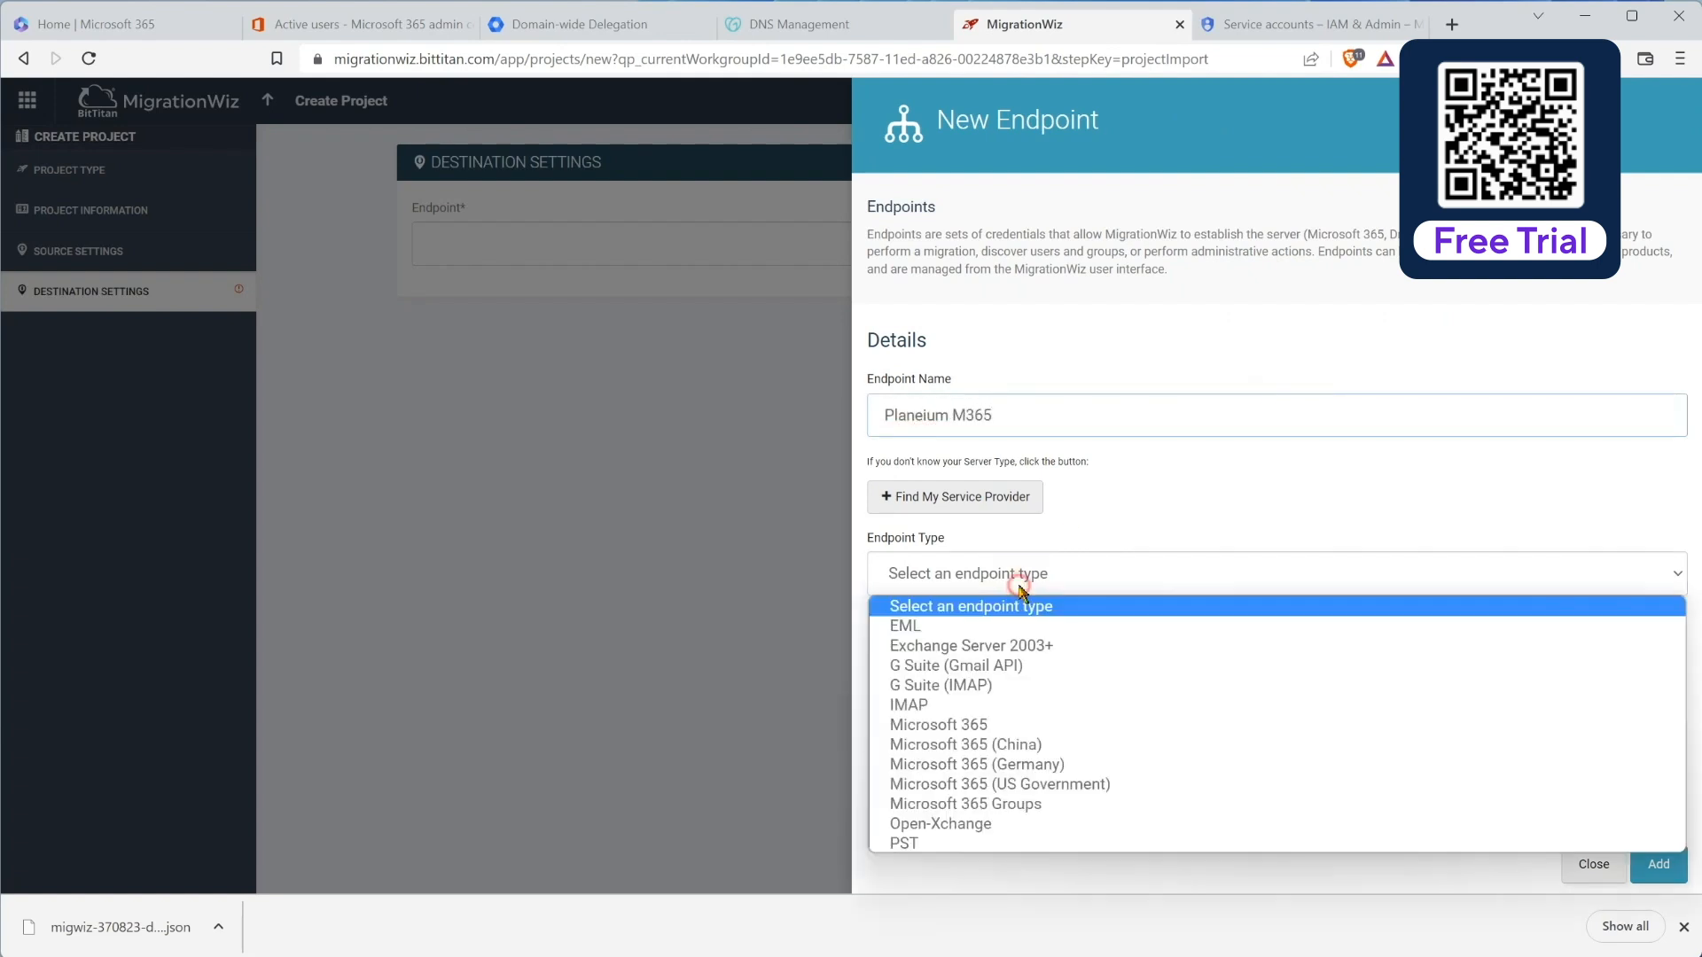
left_click(971, 723)
Step: Enter the administrator username and password, save the endpoint, and save the destination settings
scroll(1153, 647, "down", 1)
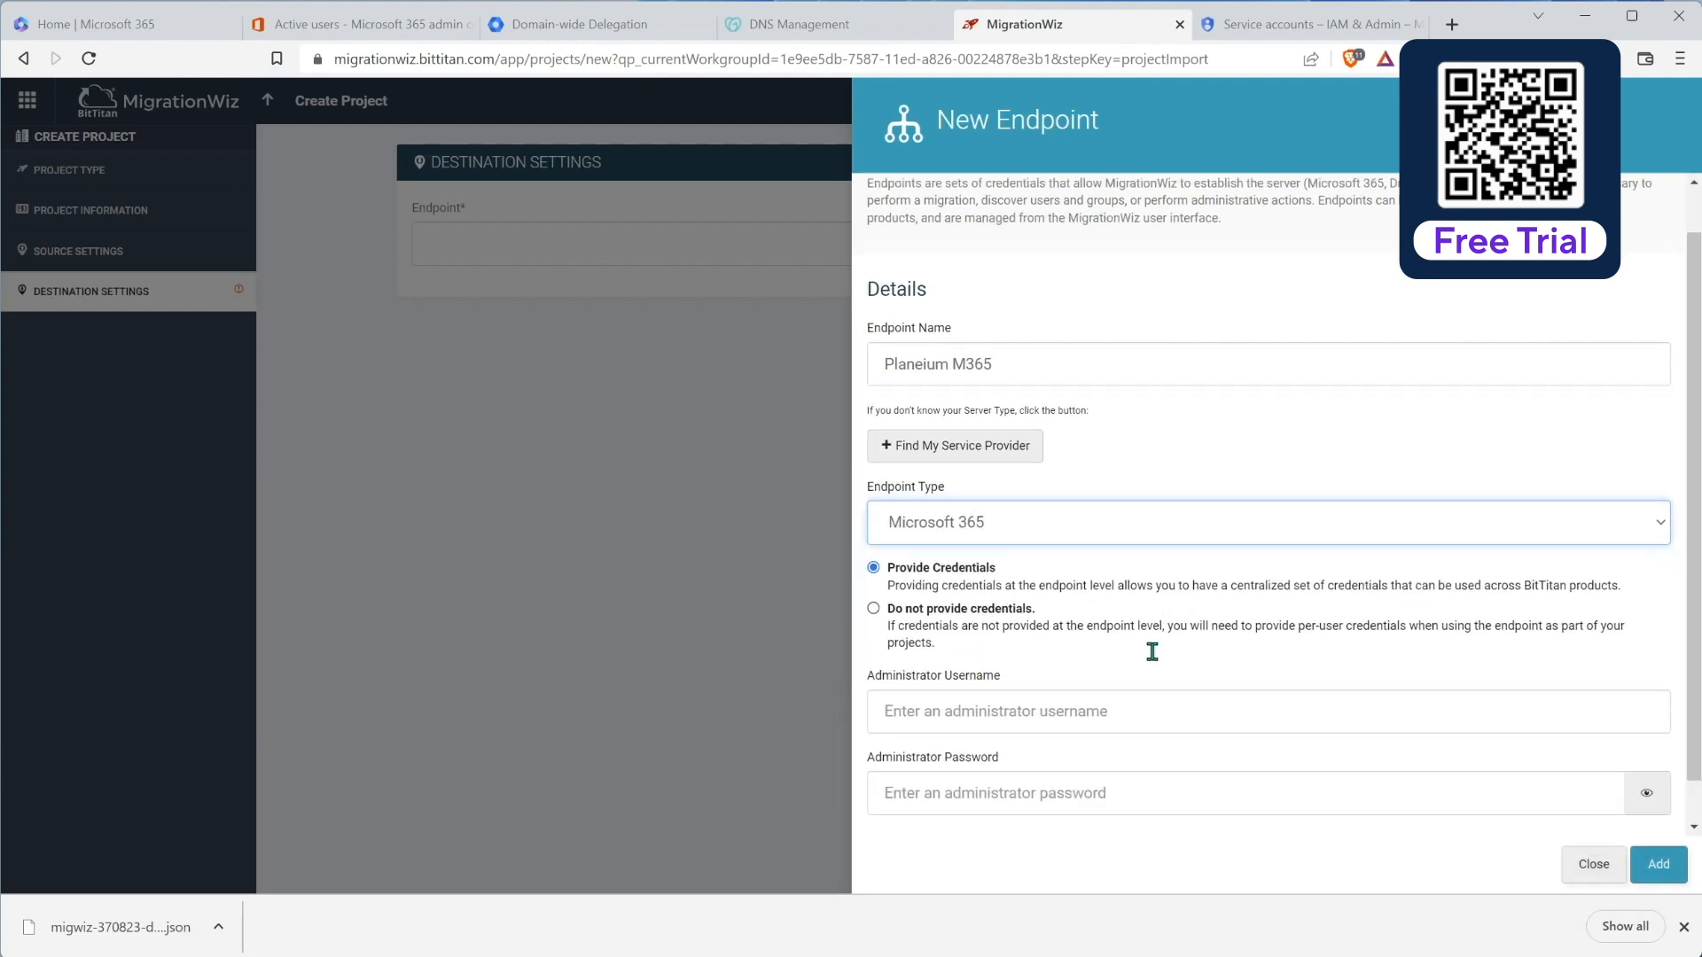
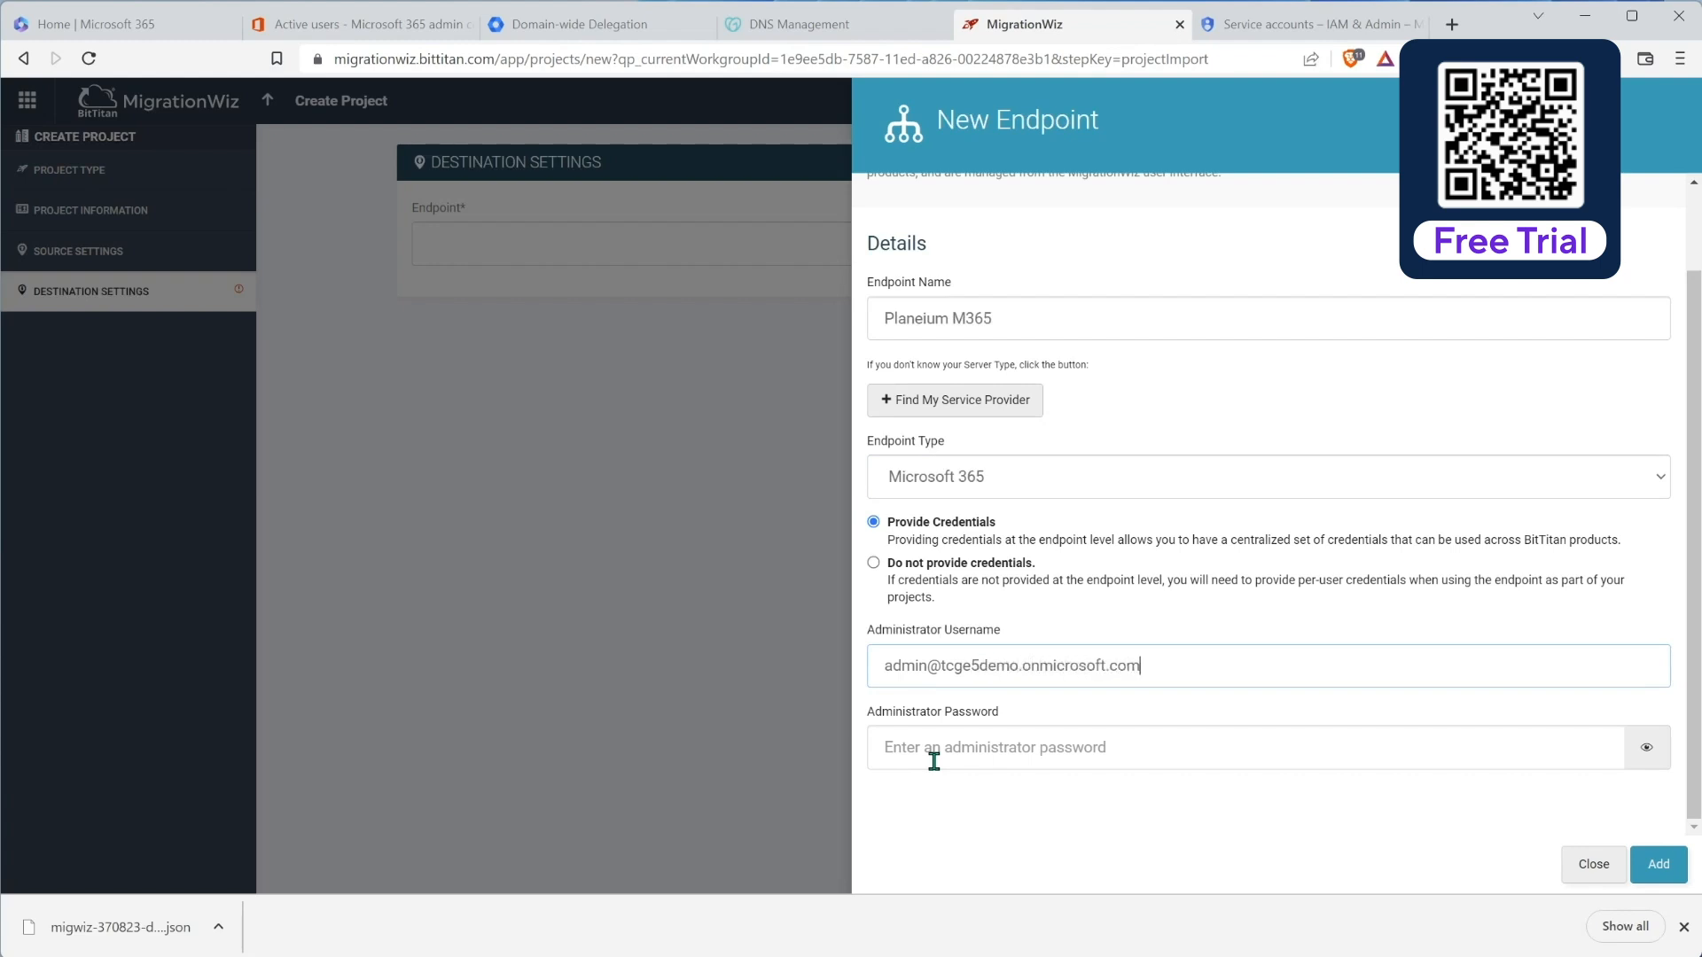
left_click(934, 762)
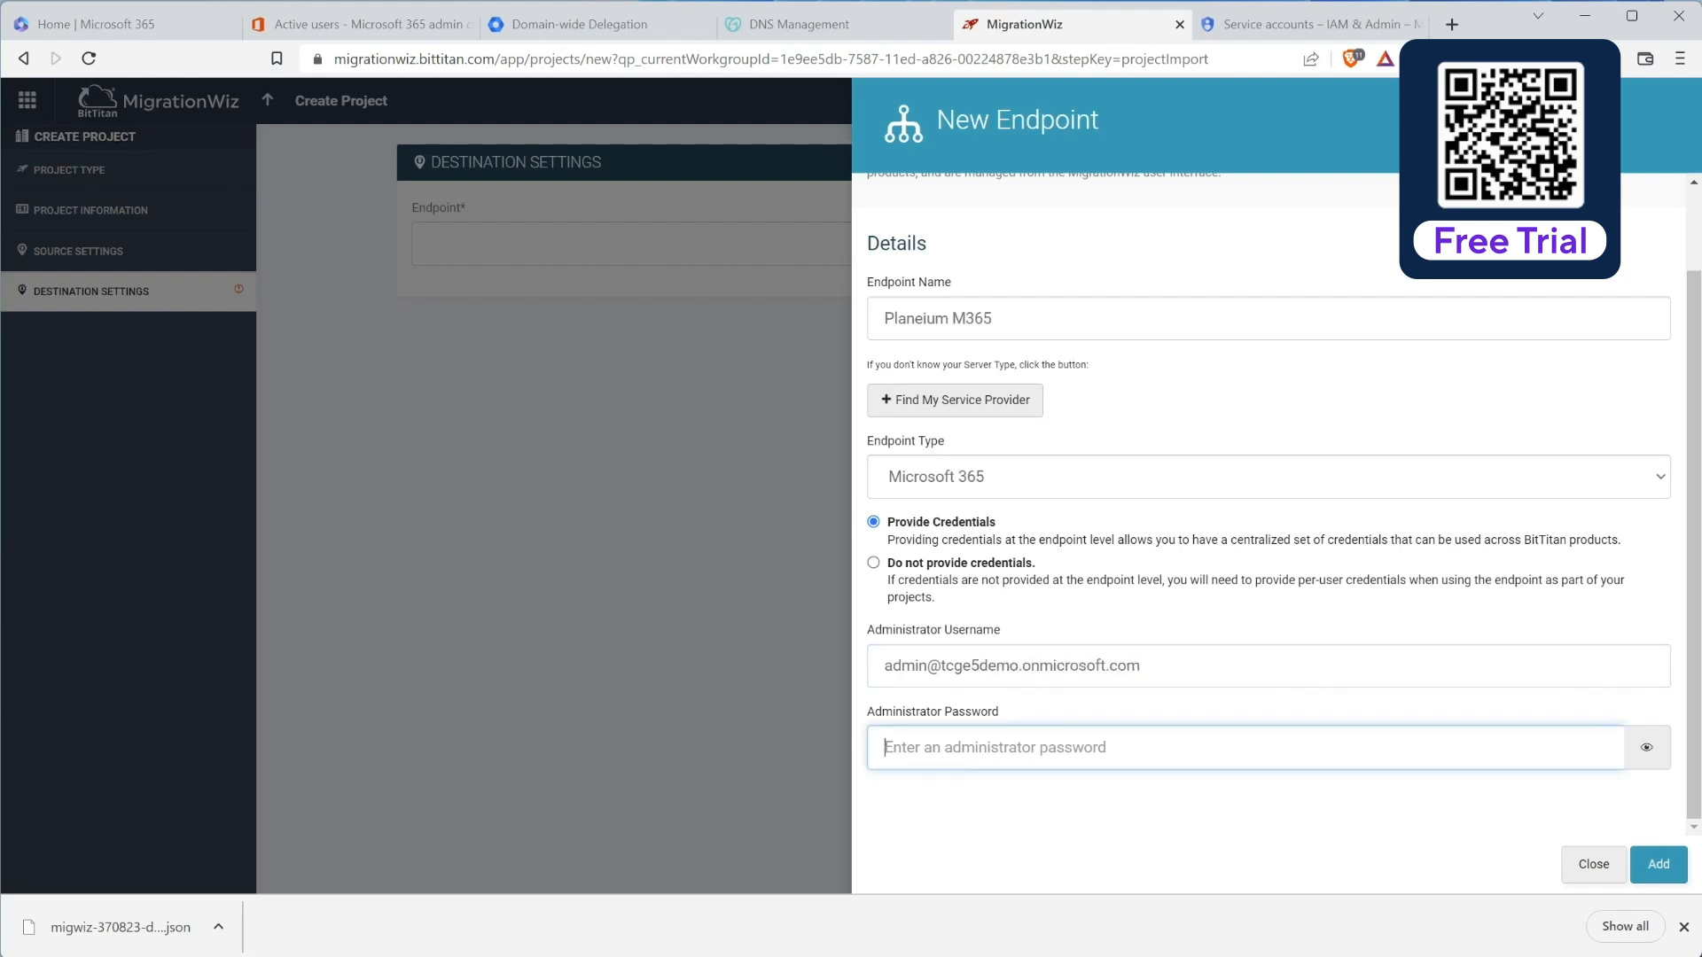
left_click(975, 747)
key("ctrl+v")
left_click(1658, 865)
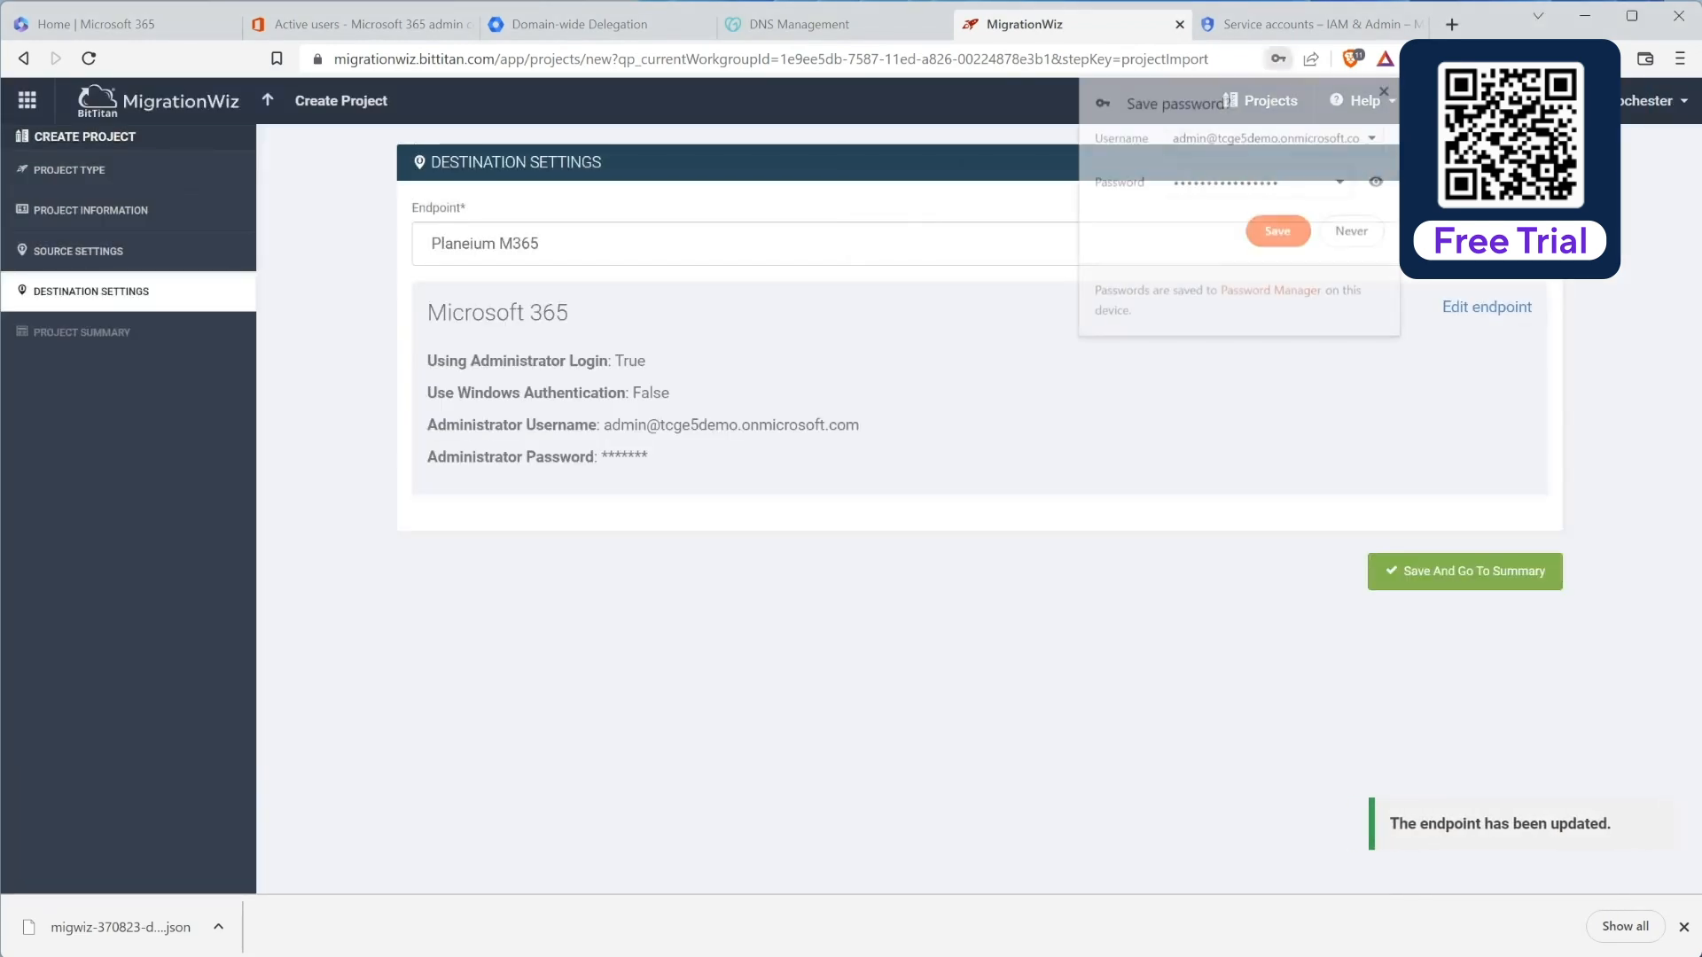
left_click(1387, 90)
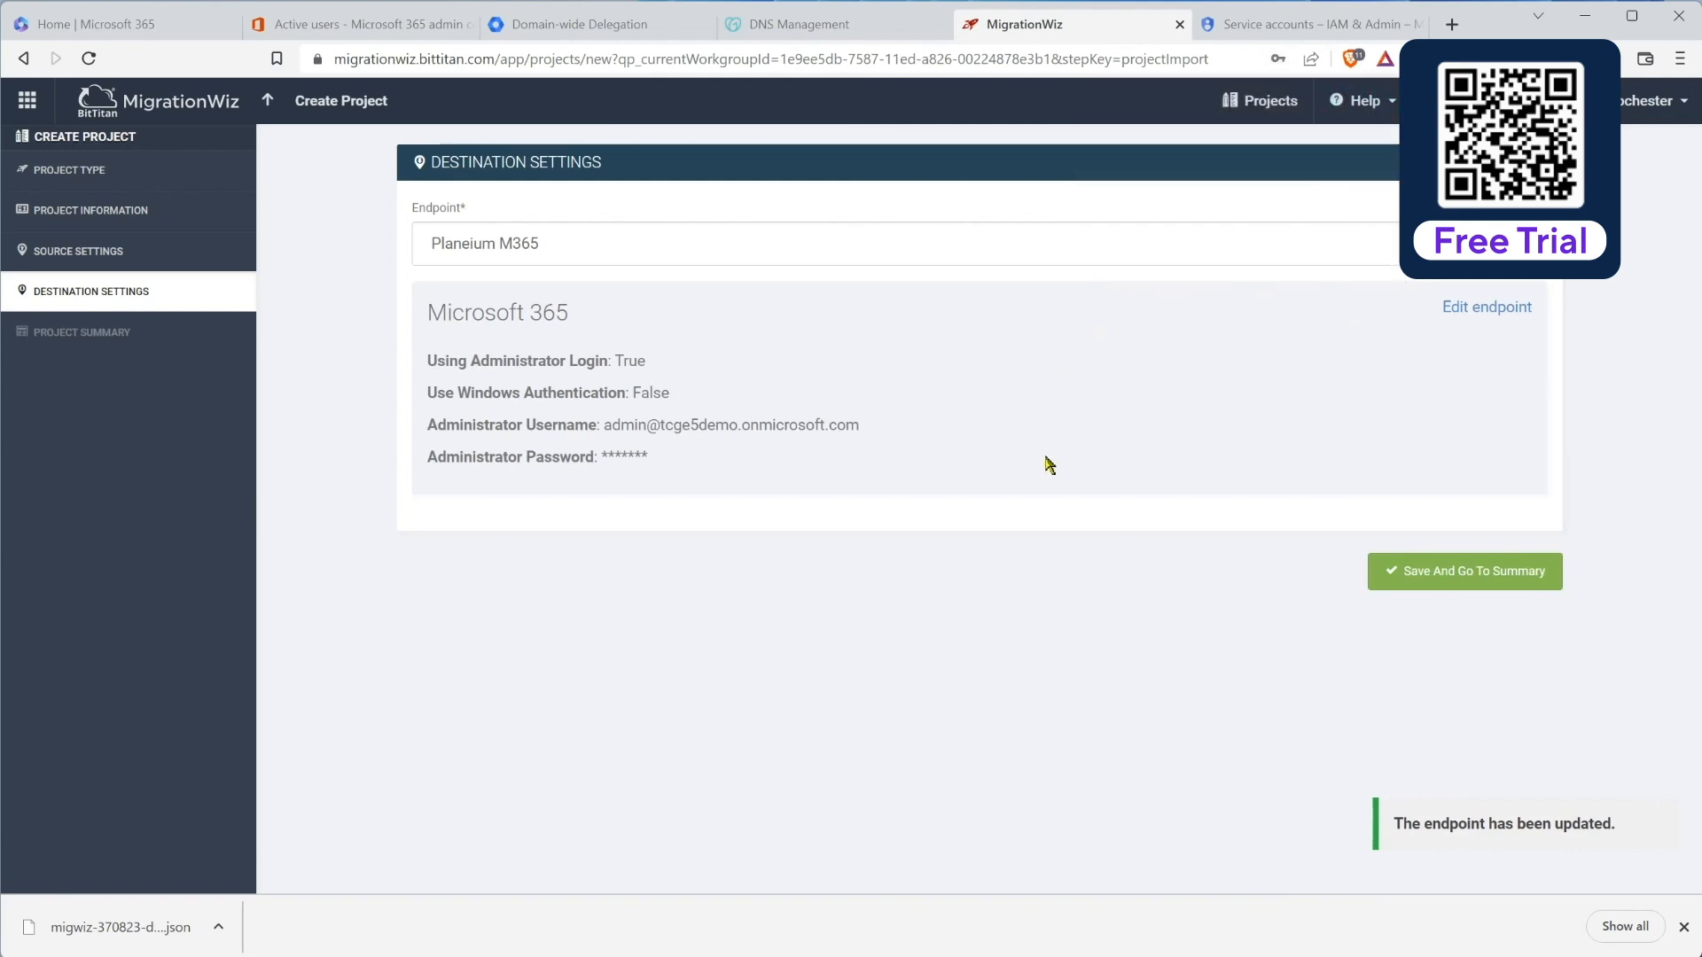
left_click(1415, 570)
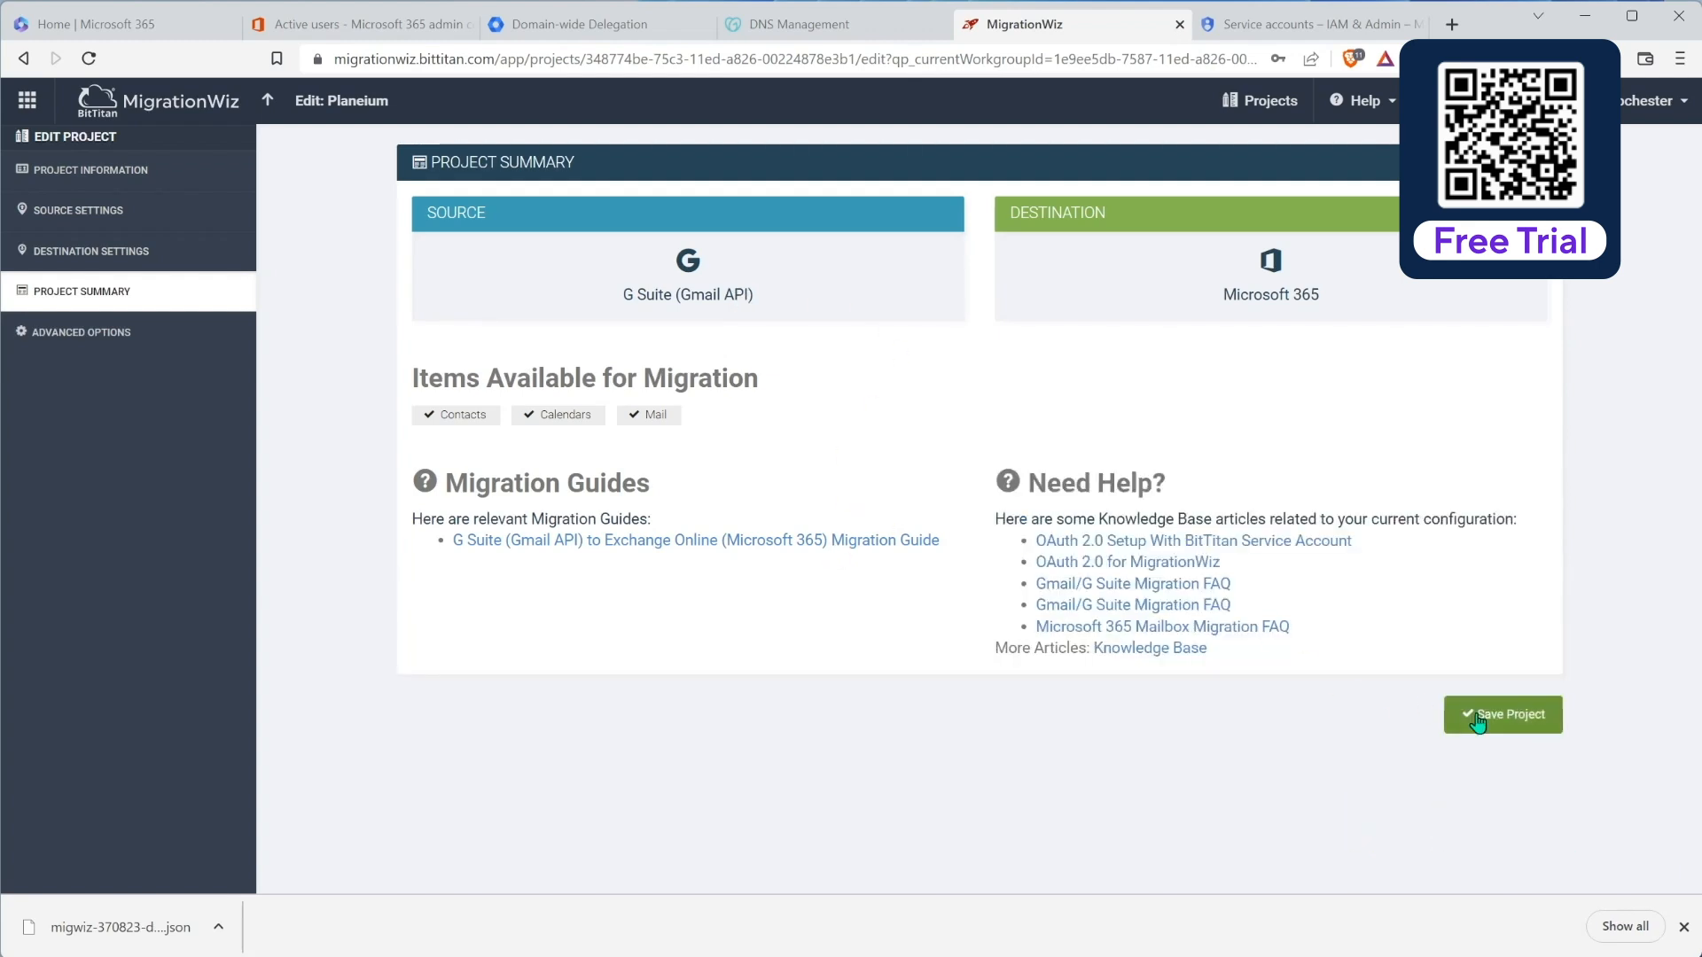
Step: Save the Planeium project and open its items page
left_click(1471, 715)
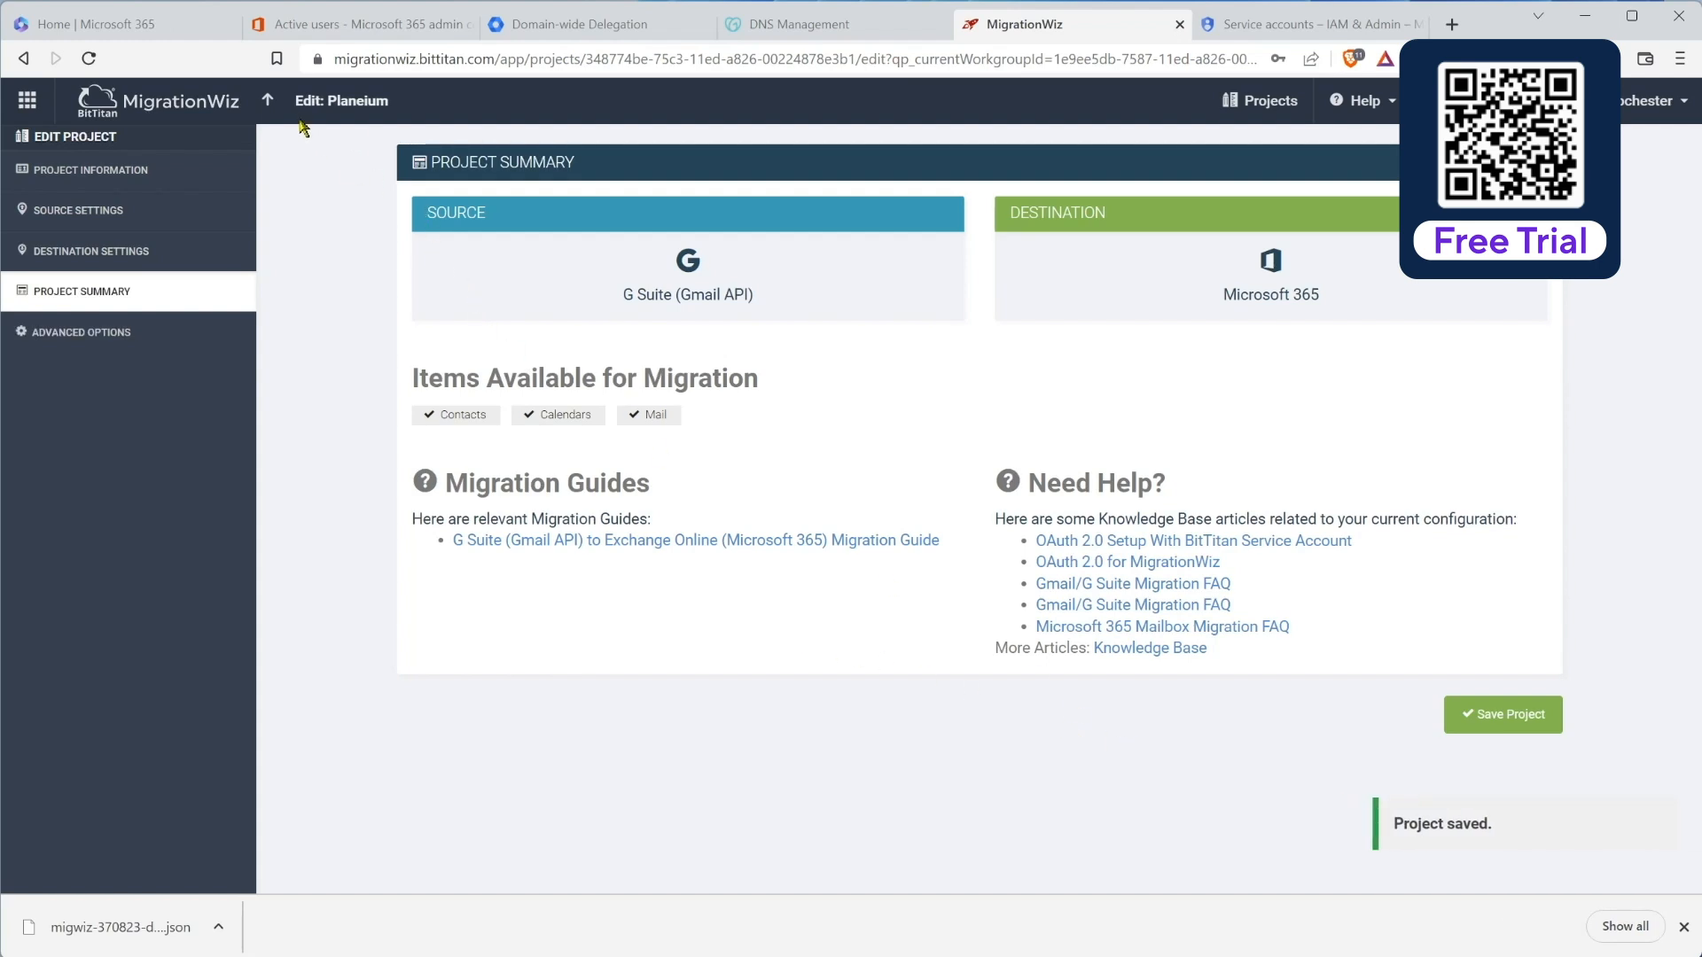
left_click(276, 106)
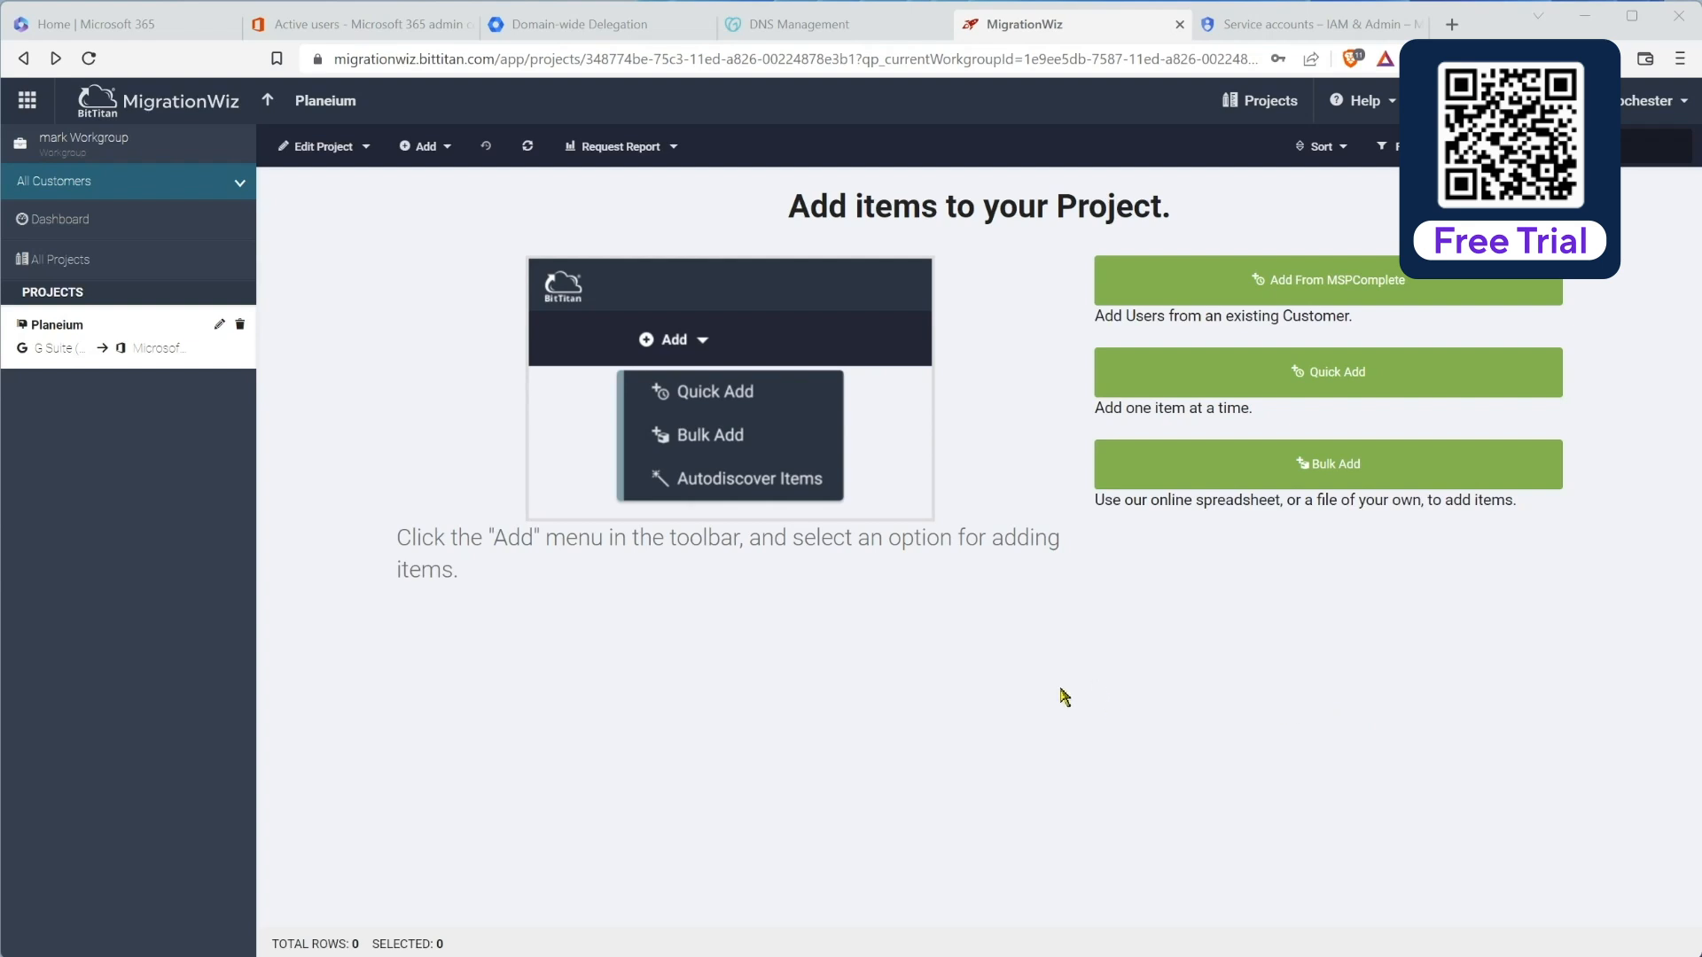
Step: Cancel Quick Add, open Bulk Add, and switch to the MigrationWiz Run Sheet workbook
left_click(1202, 374)
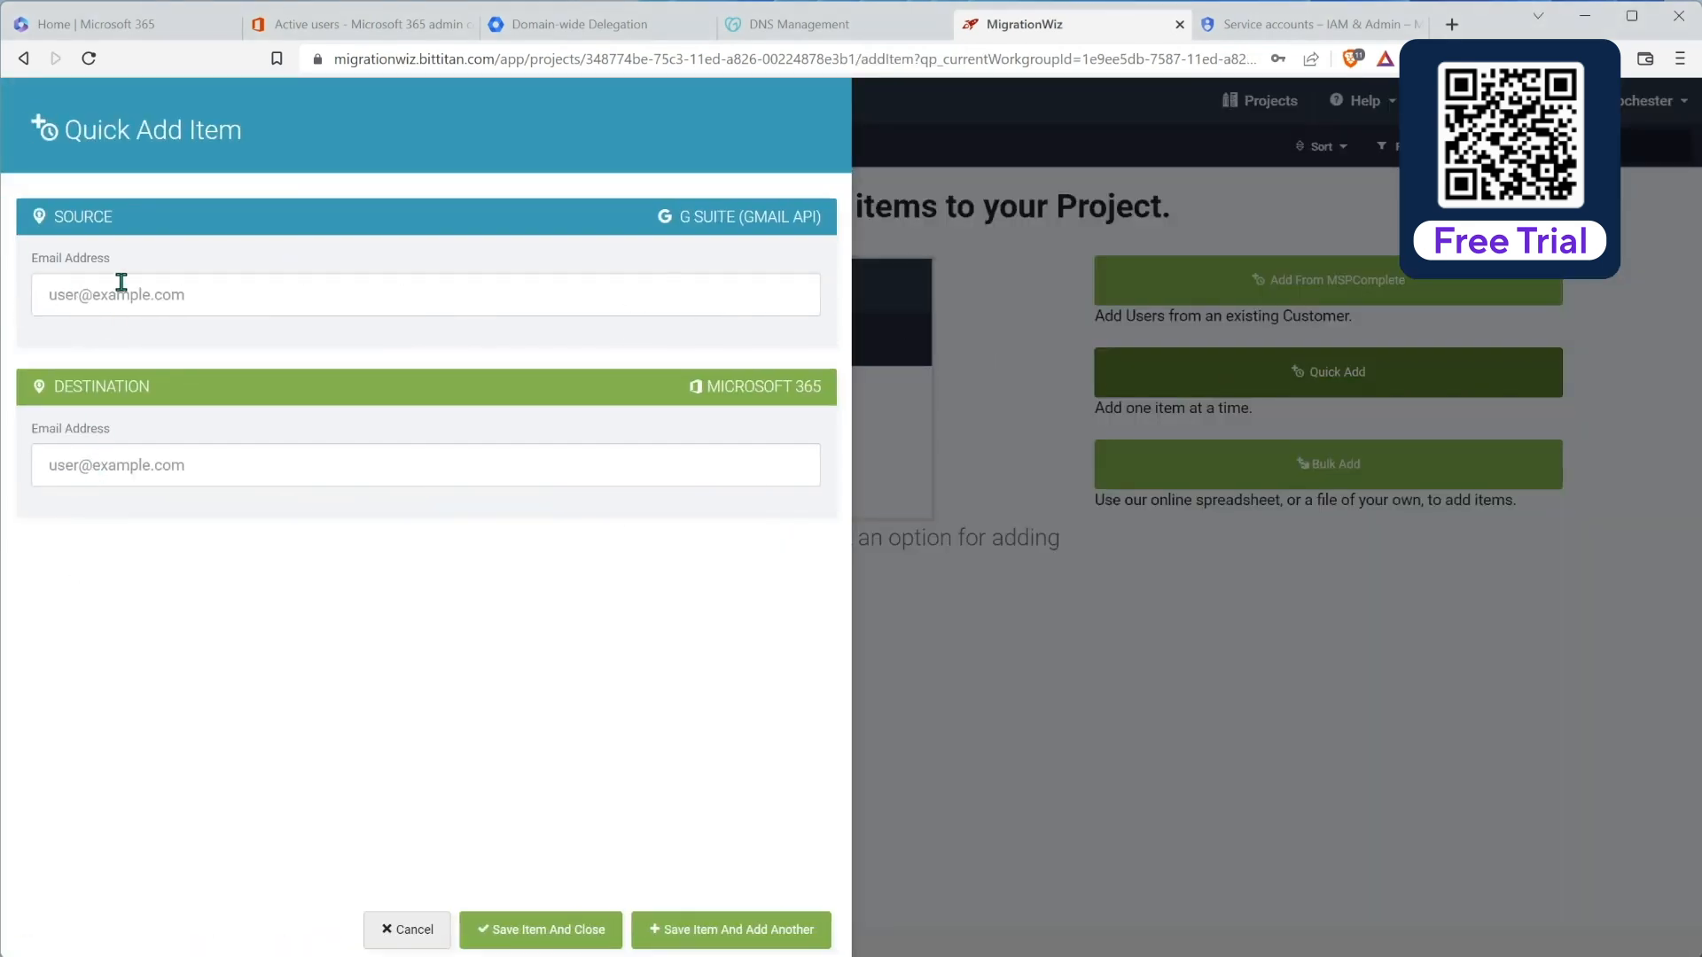
left_click(404, 931)
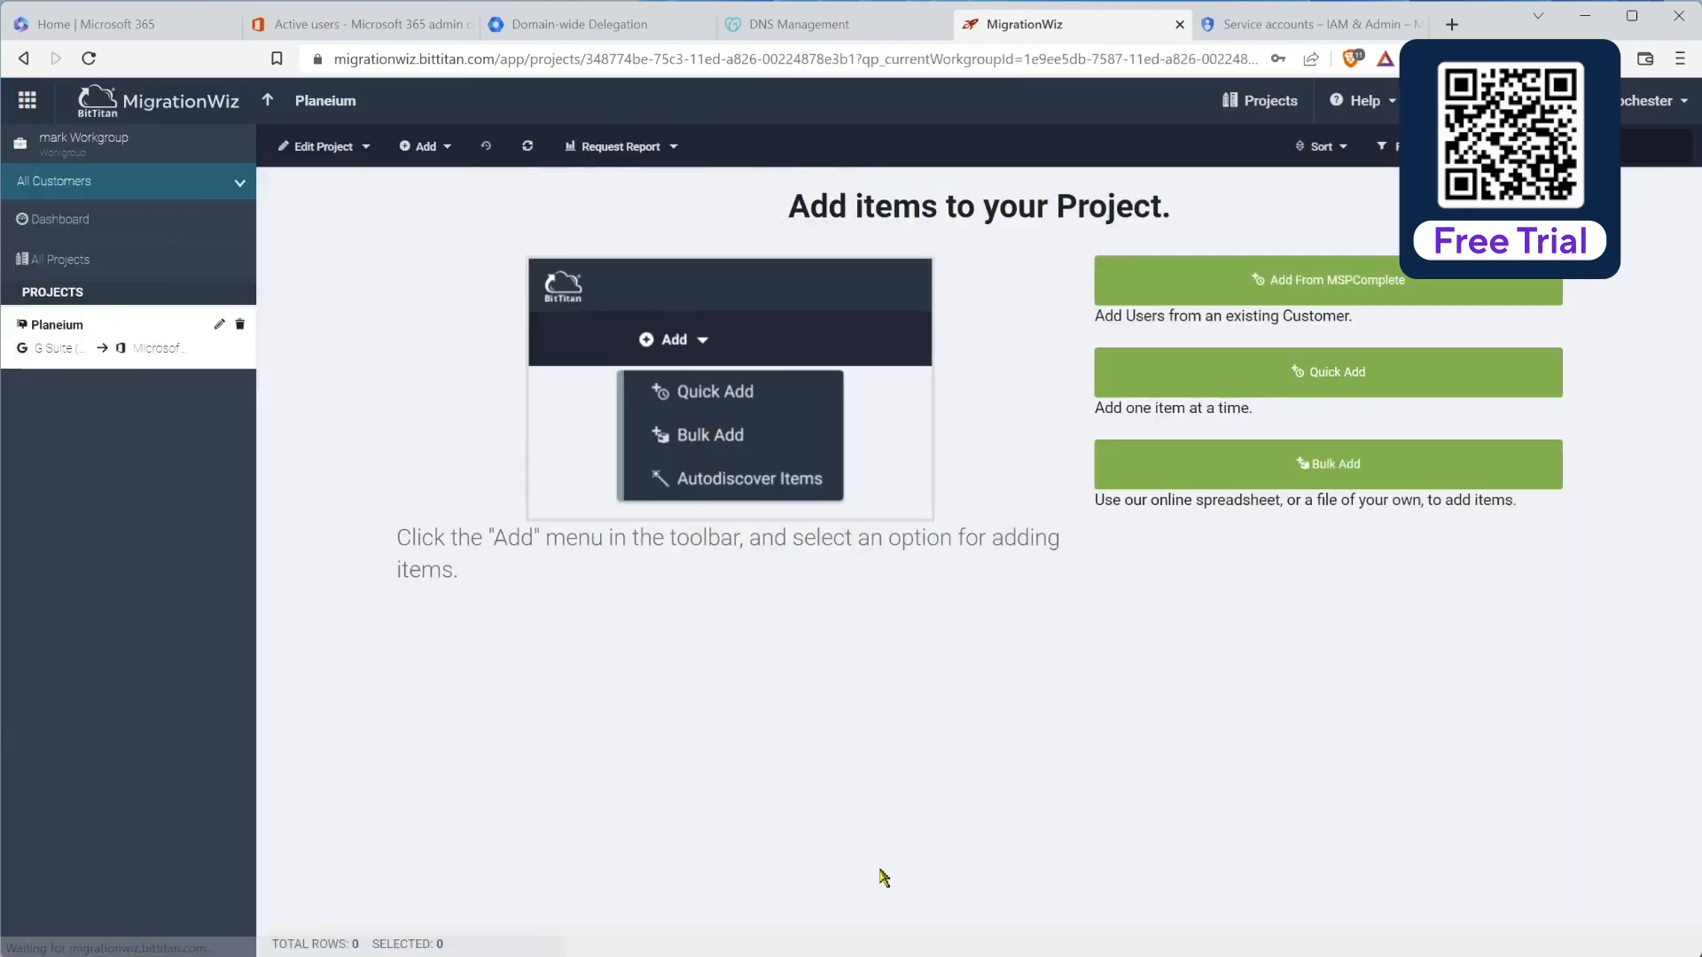
left_click(1200, 470)
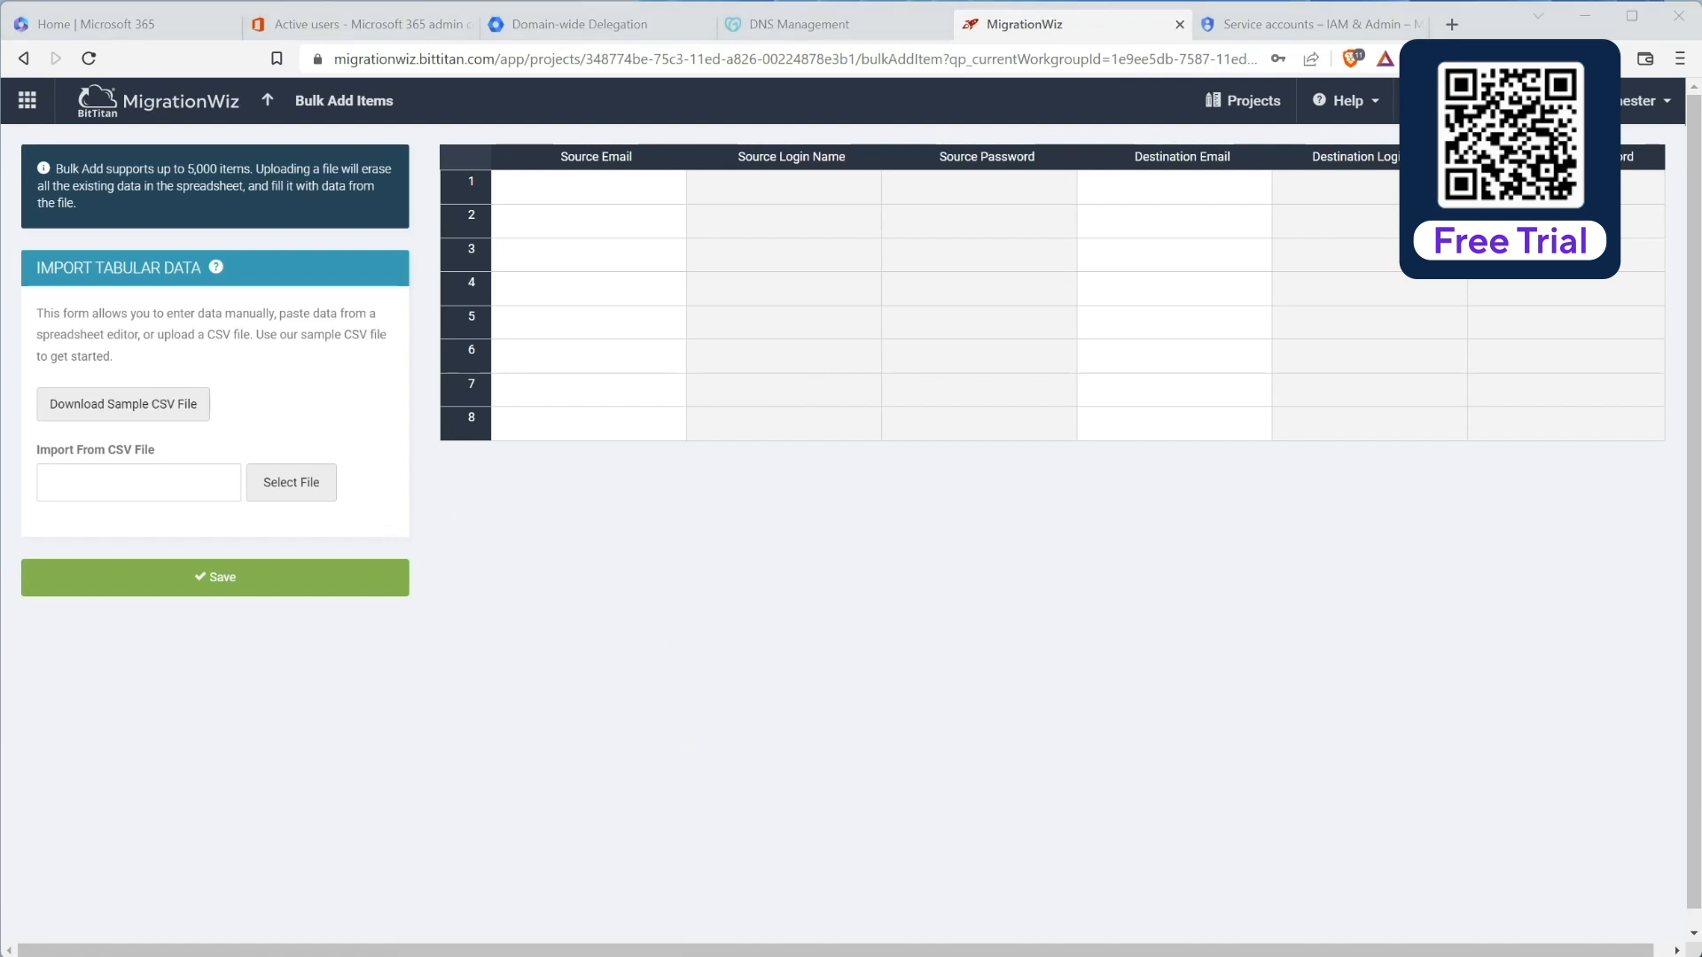
key("alt+Tab")
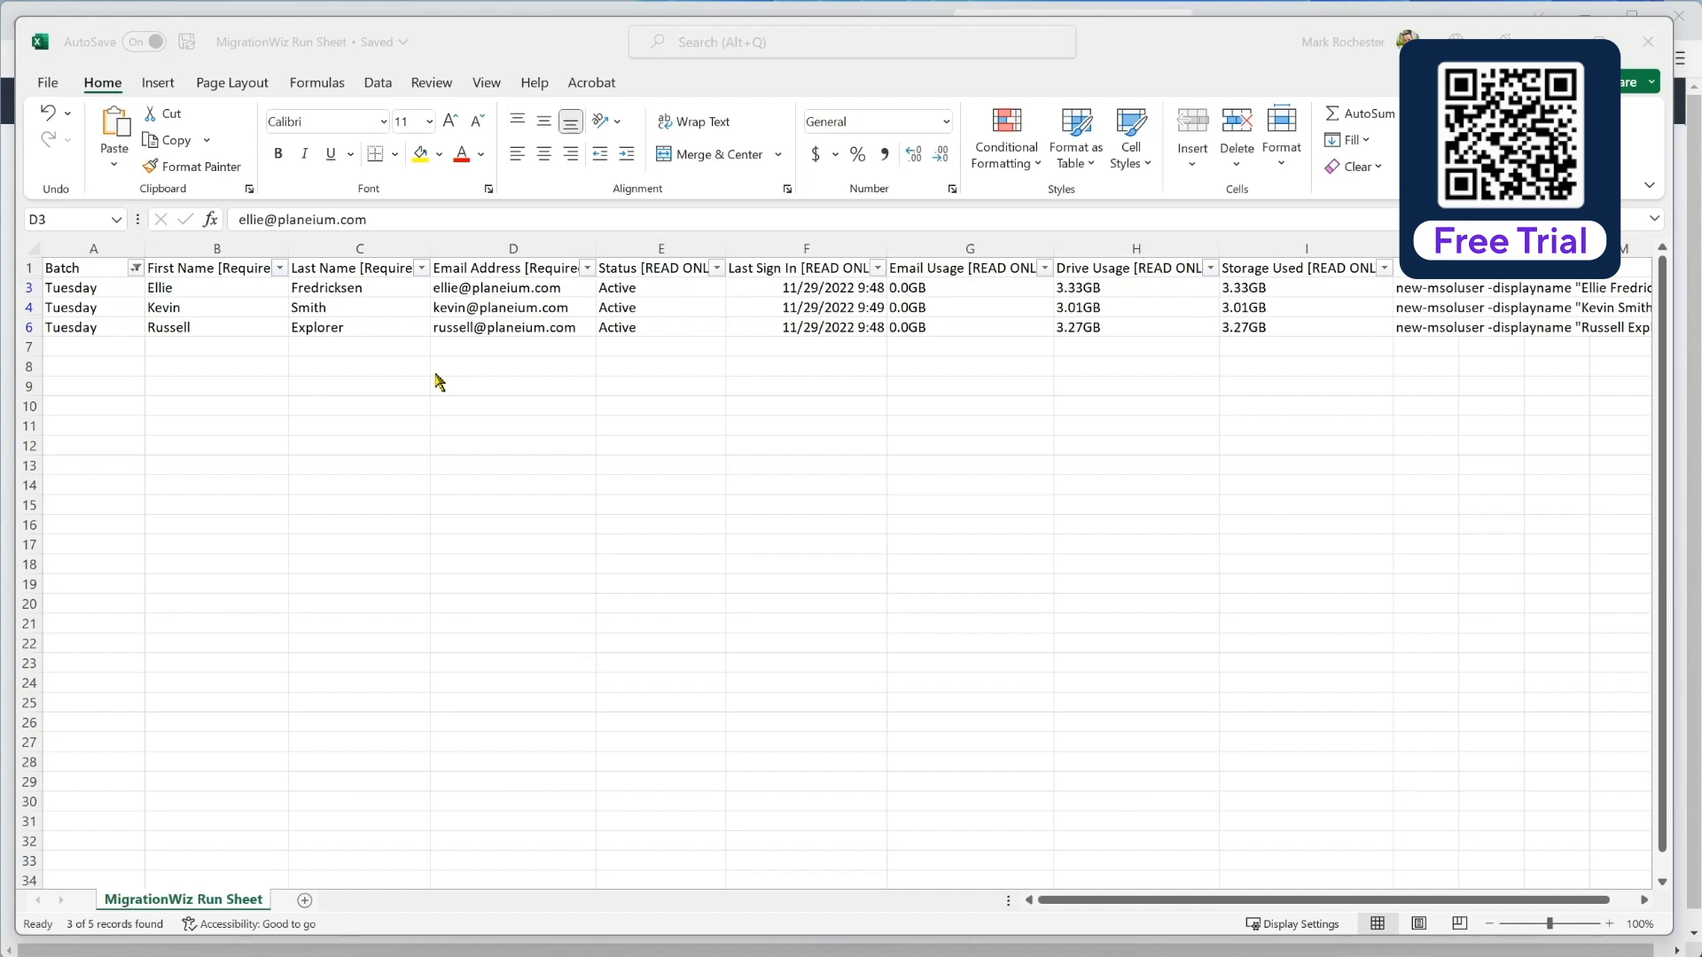
Step: Insert a new column E headed Destination and rename header D1 to Source
left_click(662, 290)
left_click(663, 291)
key("alt+i")
key("c")
key("Up")
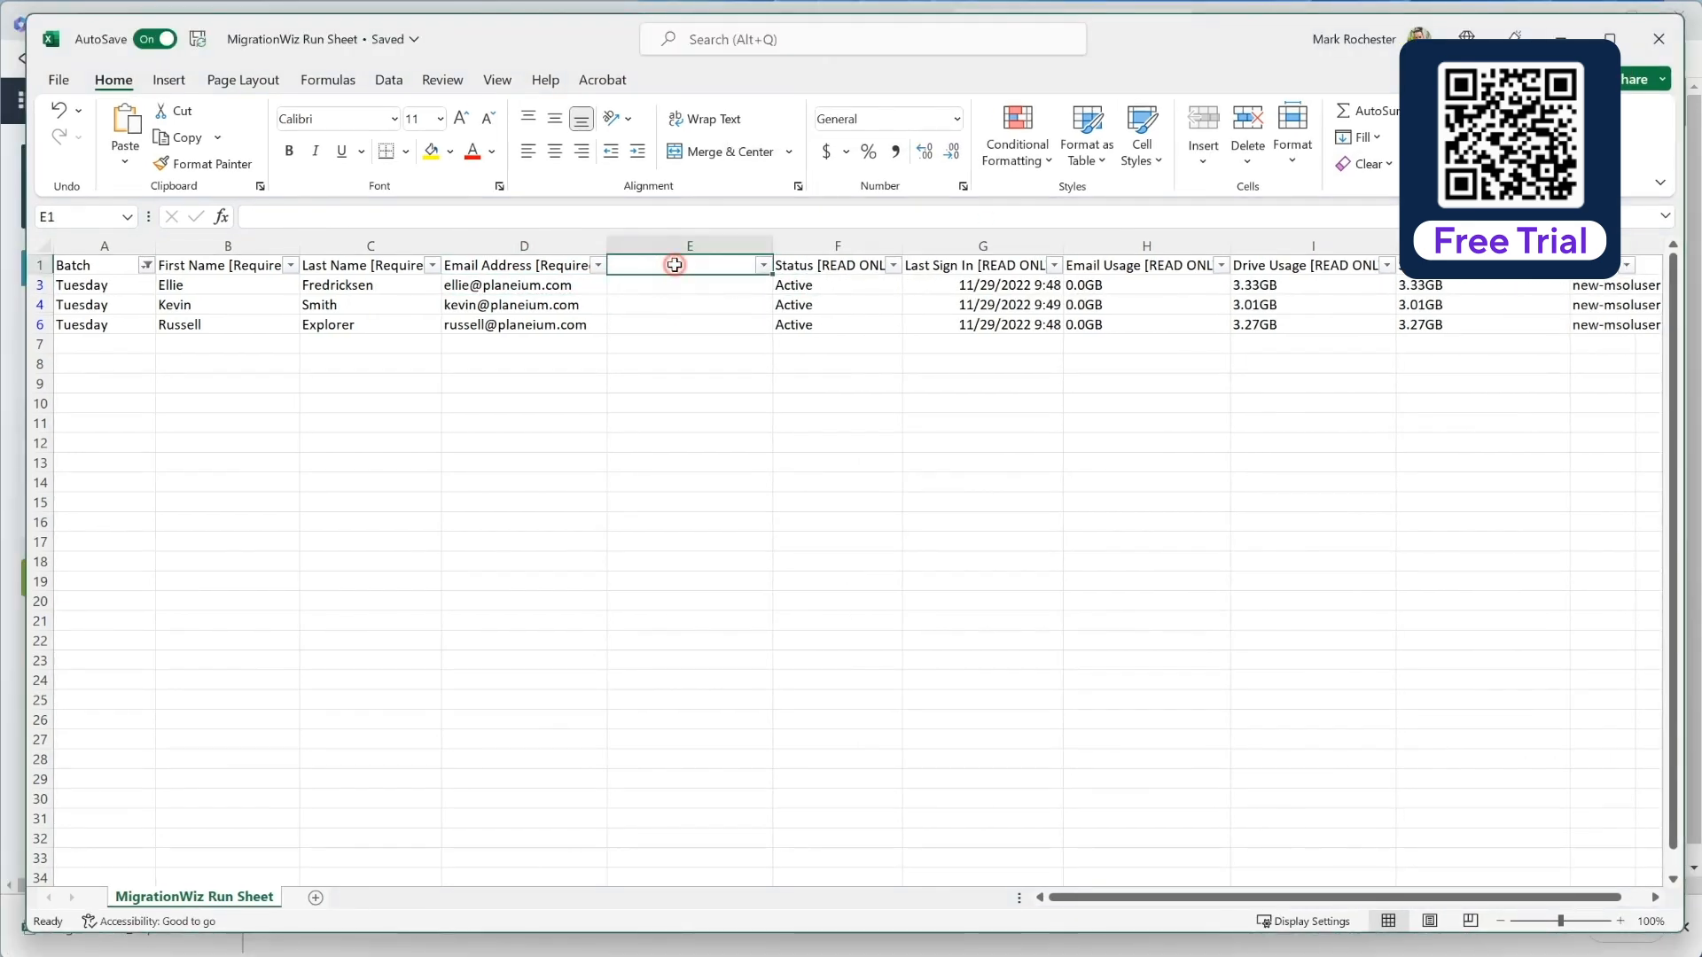
type("Destination")
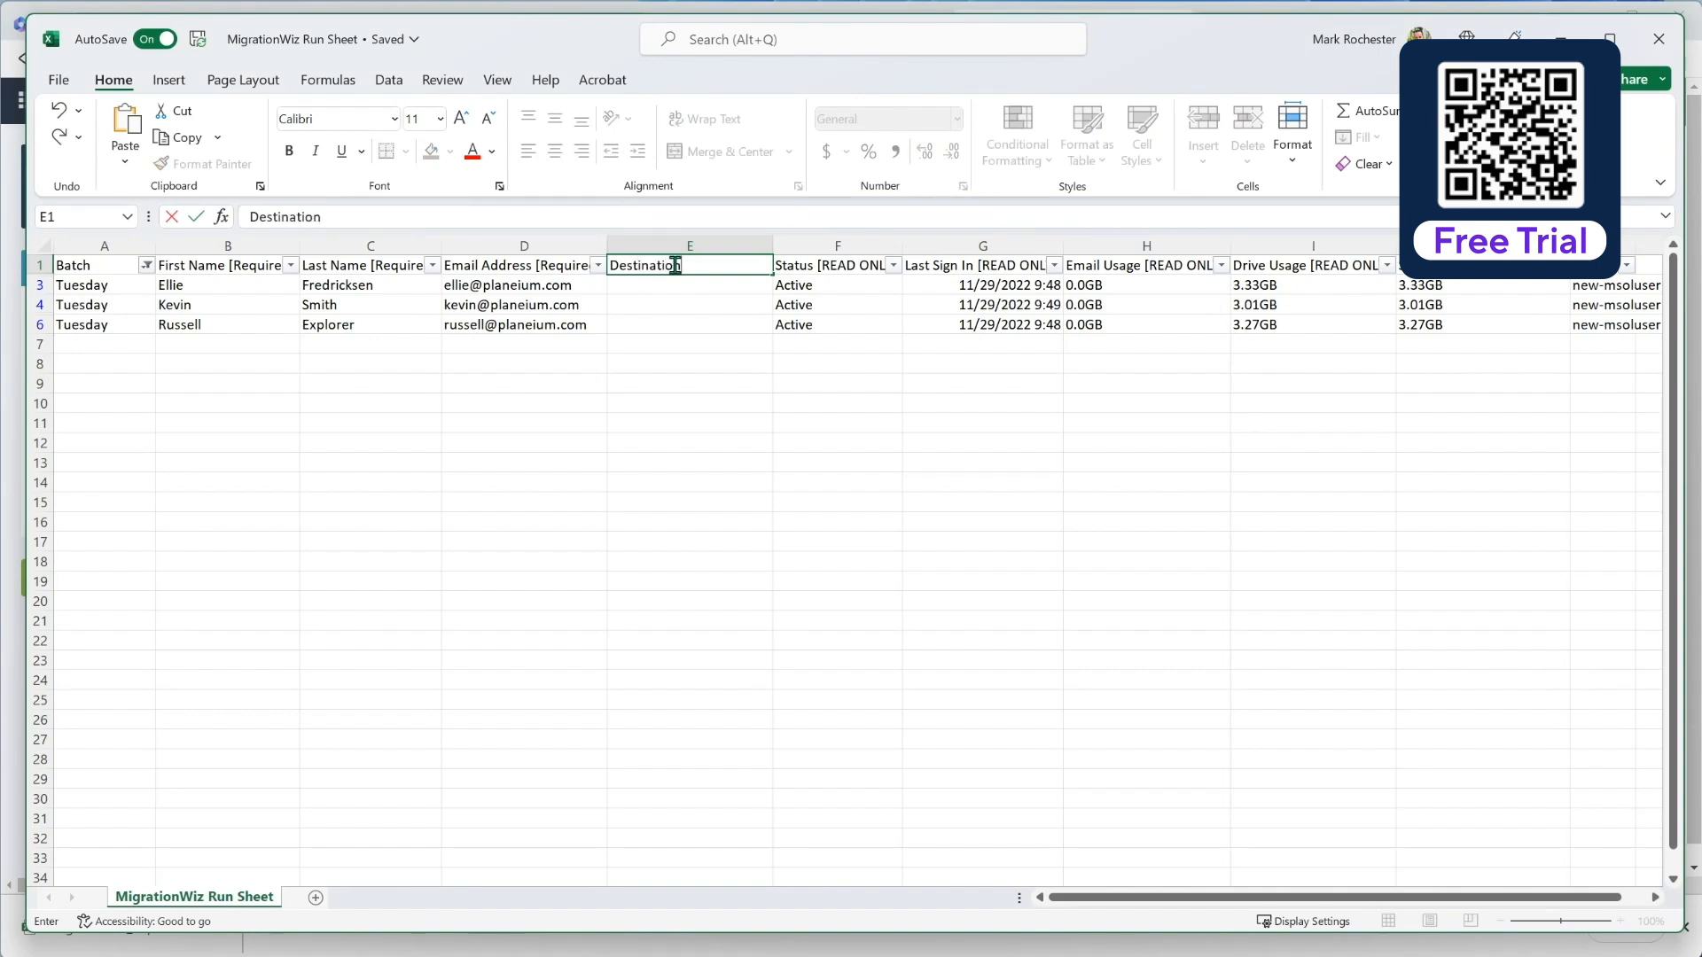
key("shift+Tab")
type("Sou")
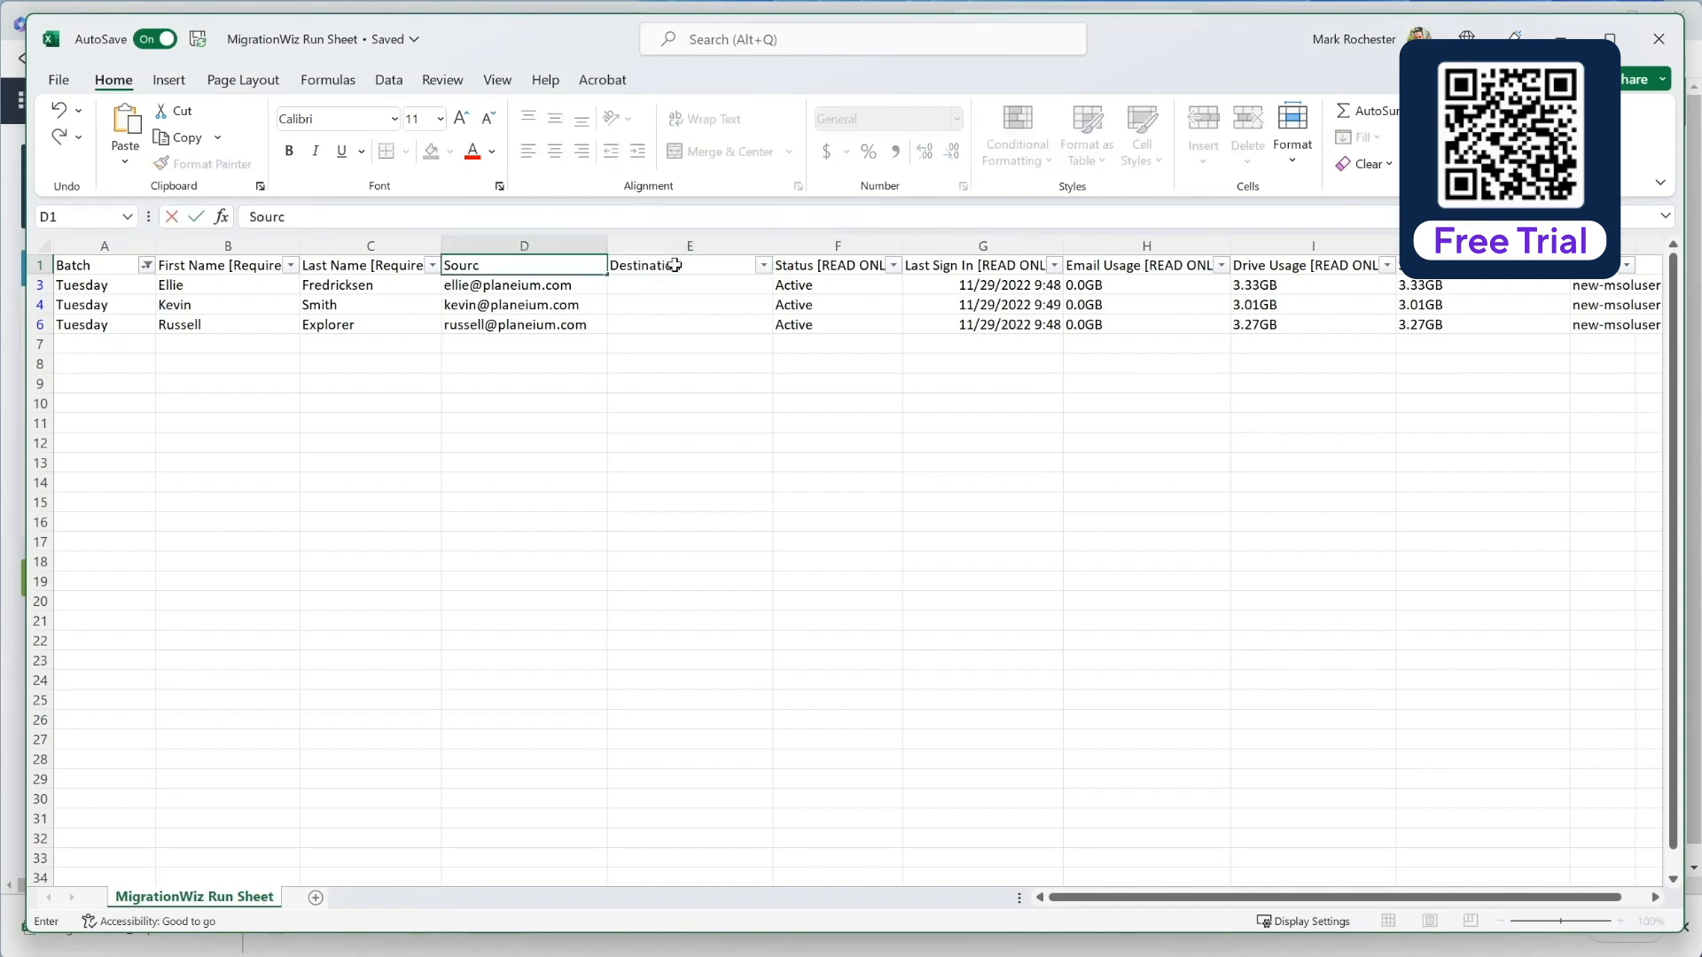
type("rce")
key("Return")
Step: Copy the source email addresses from column D into the Destination column
key("Tab")
key("shift+Tab")
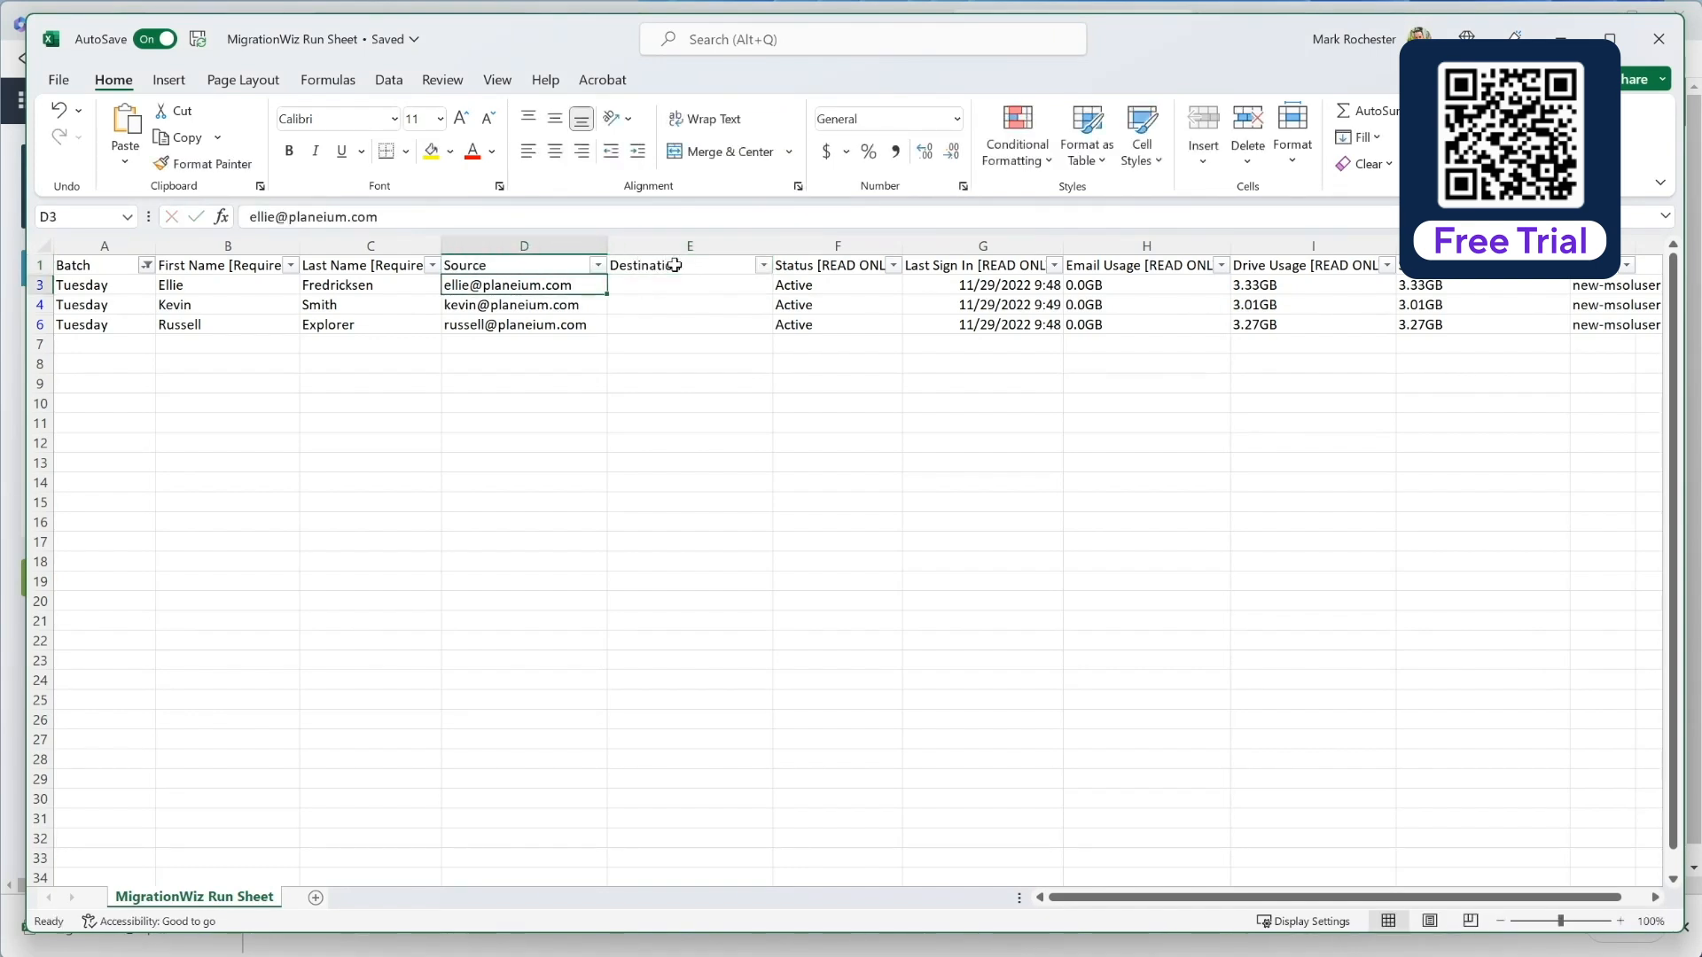
key("shift+Down")
key("shift+Down")
key("ctrl+c")
key("Right")
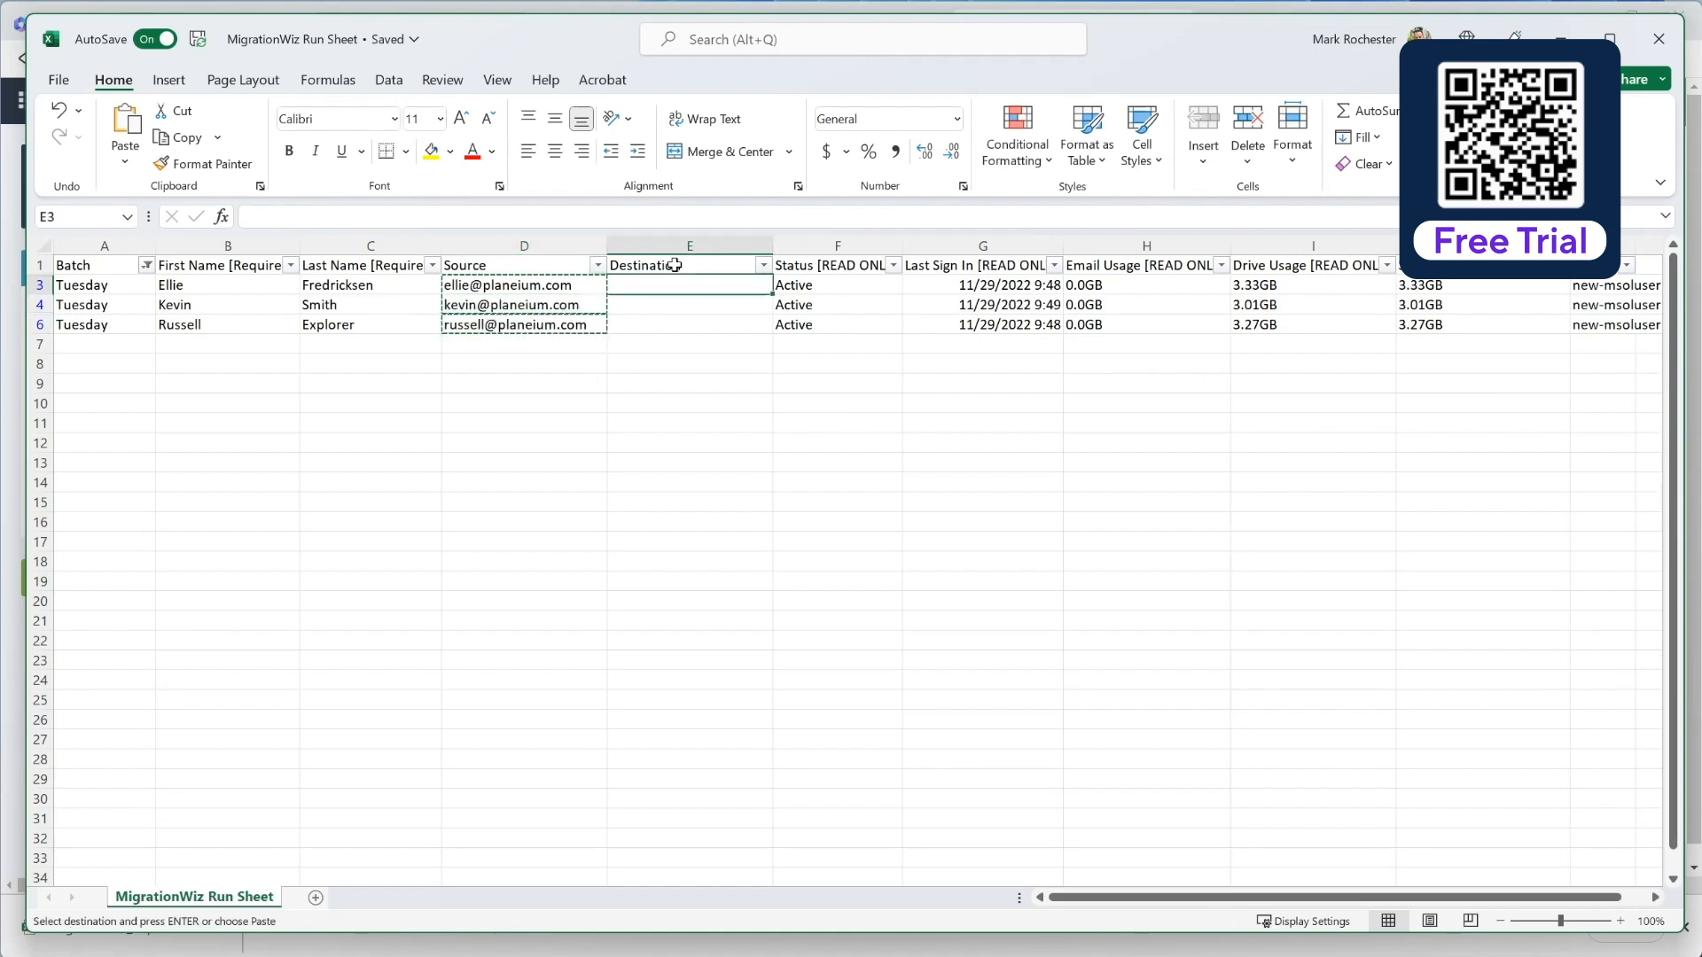
key("ctrl+v")
key("Down")
key("Left")
key("Down")
key("ctrl+c")
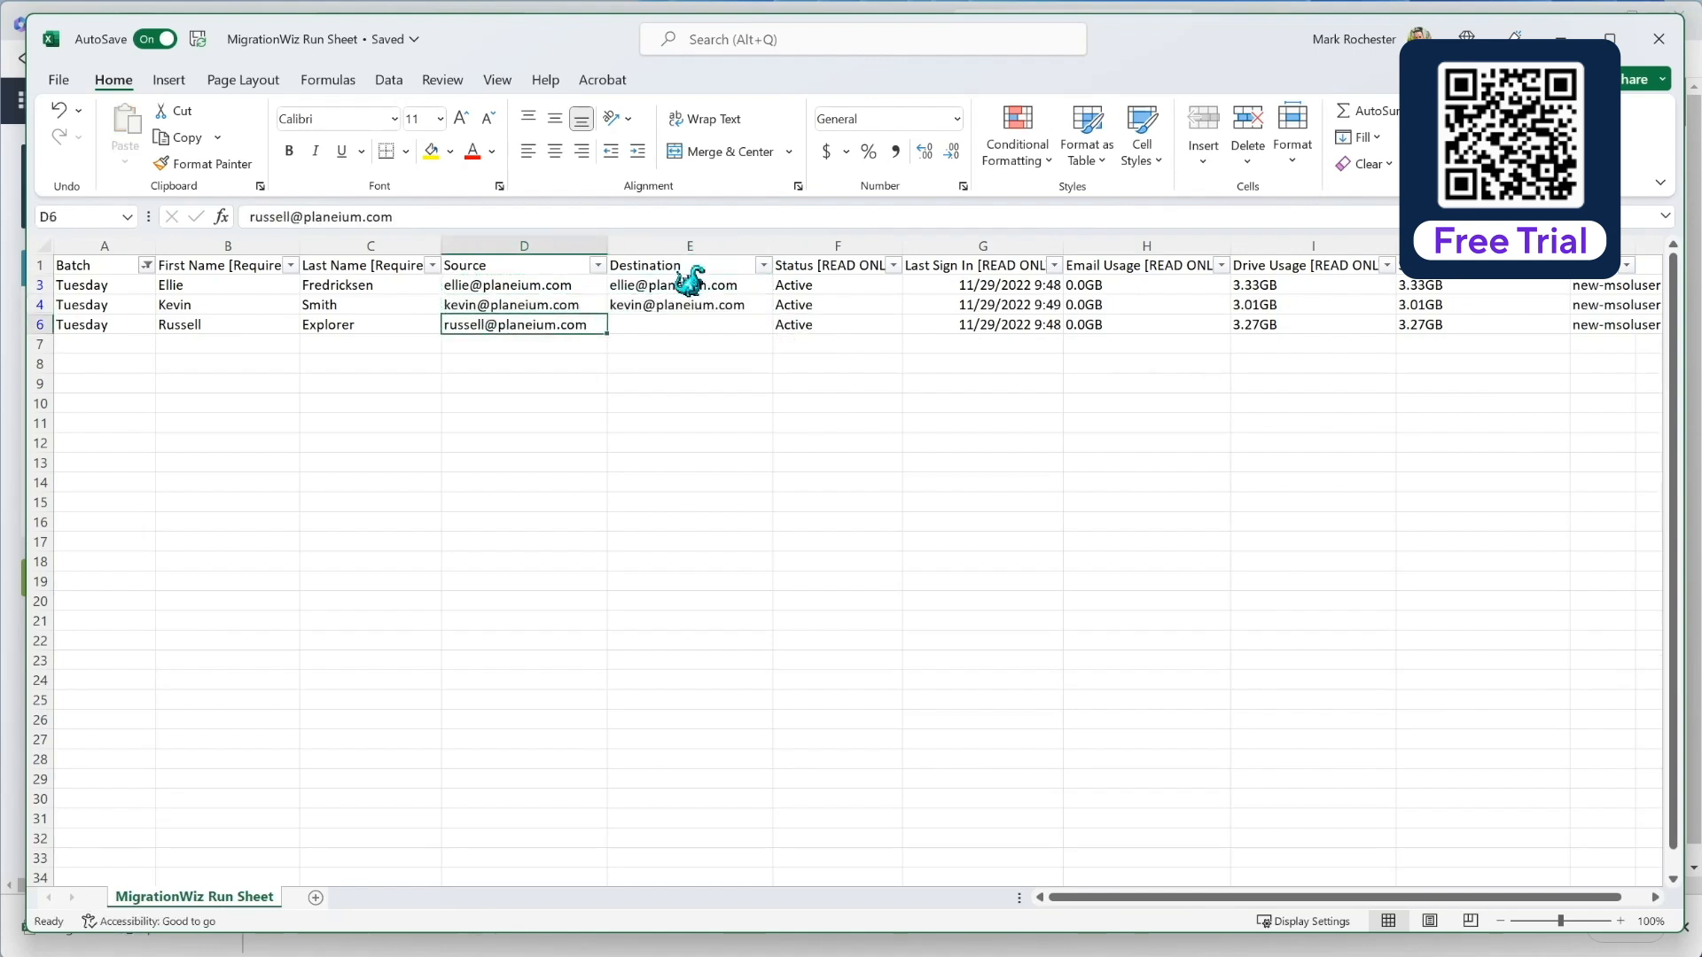
key("Right")
key("ctrl+v")
key("Escape")
key("Left")
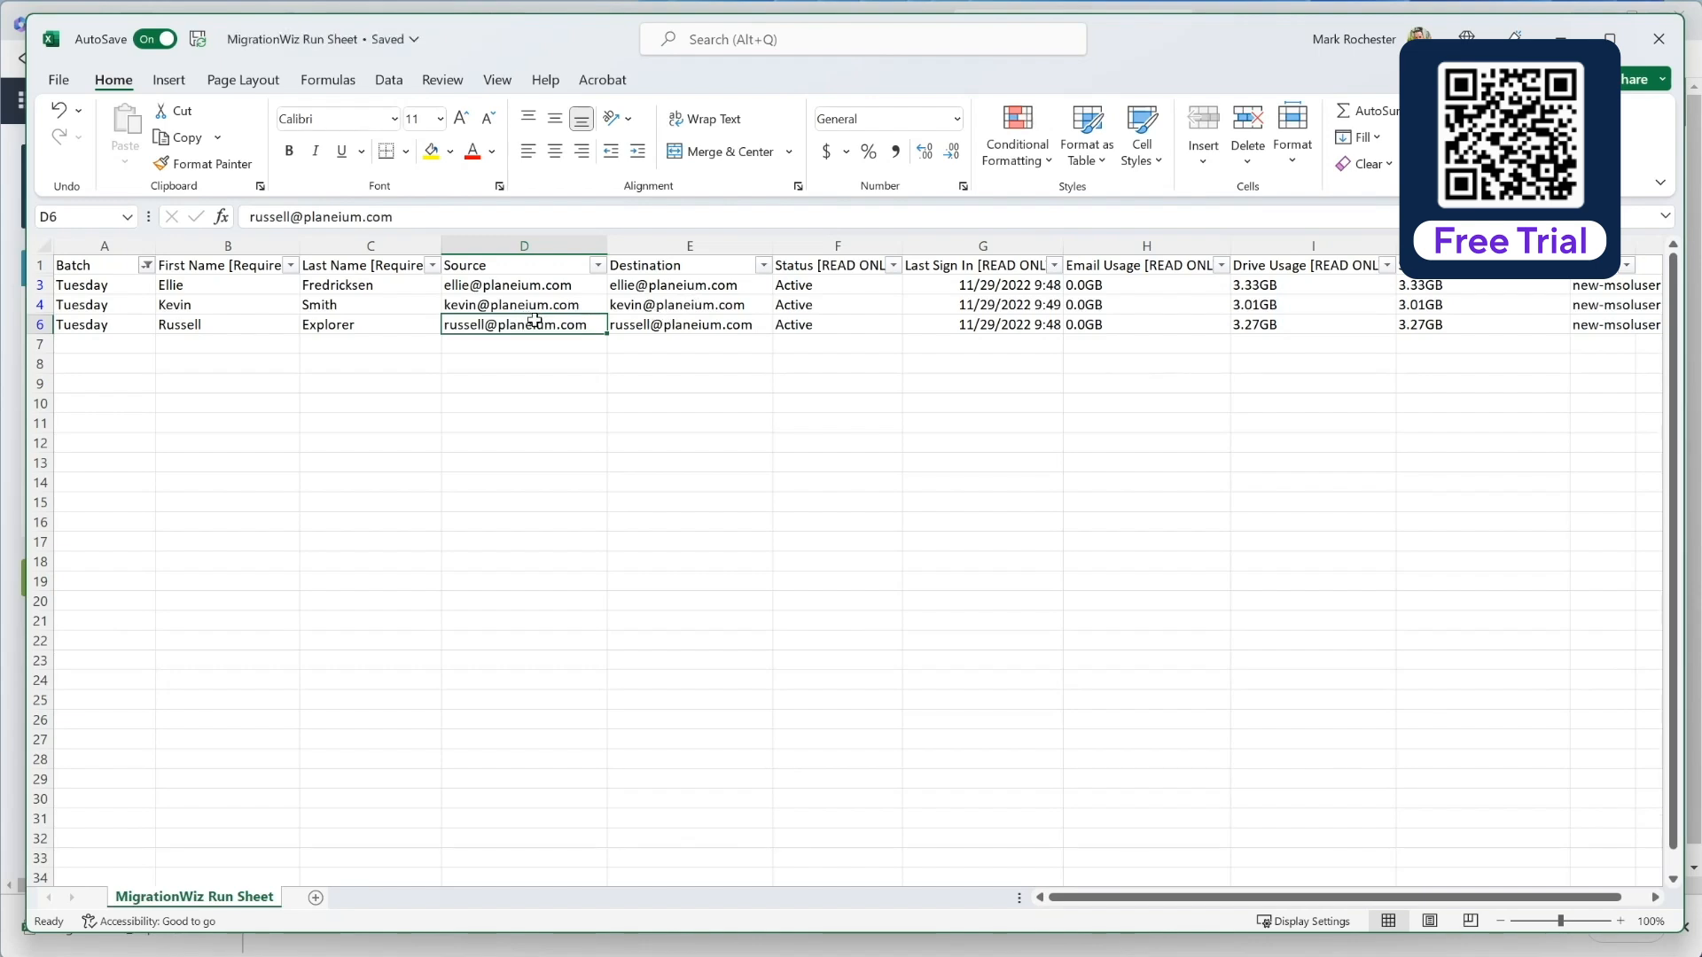
left_click_drag(617, 33, 594, 62)
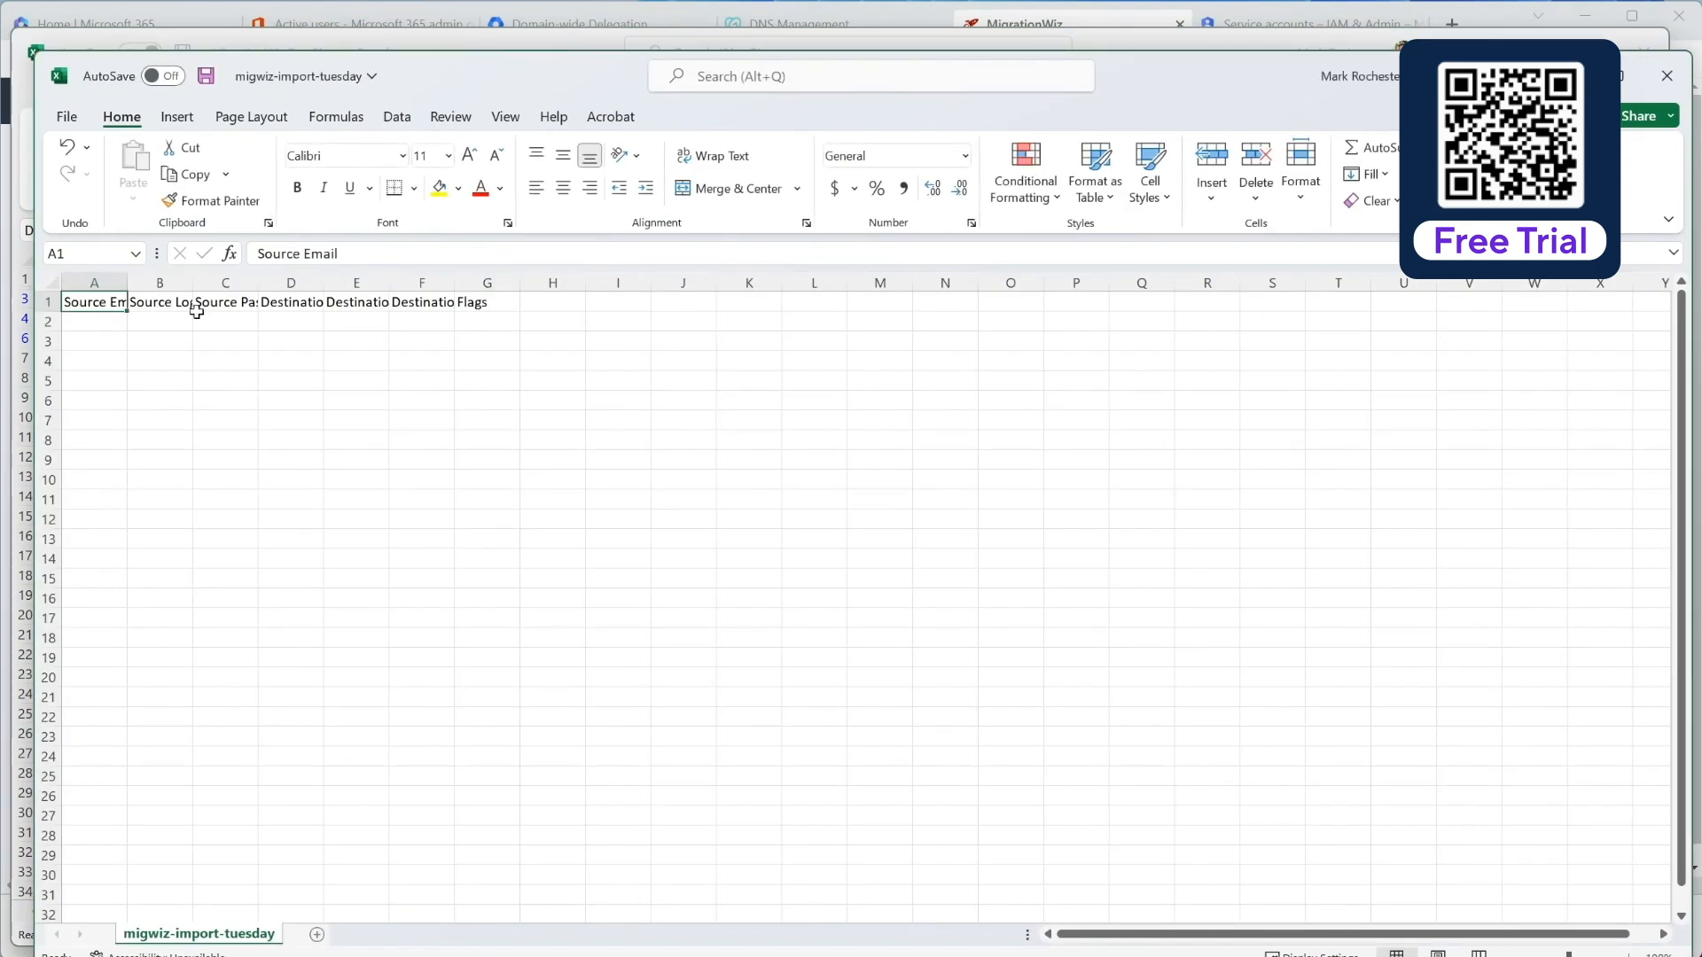
Step: Select the whole import sheet and autofit all column widths to their headers
left_click(50, 283)
double_click(126, 282)
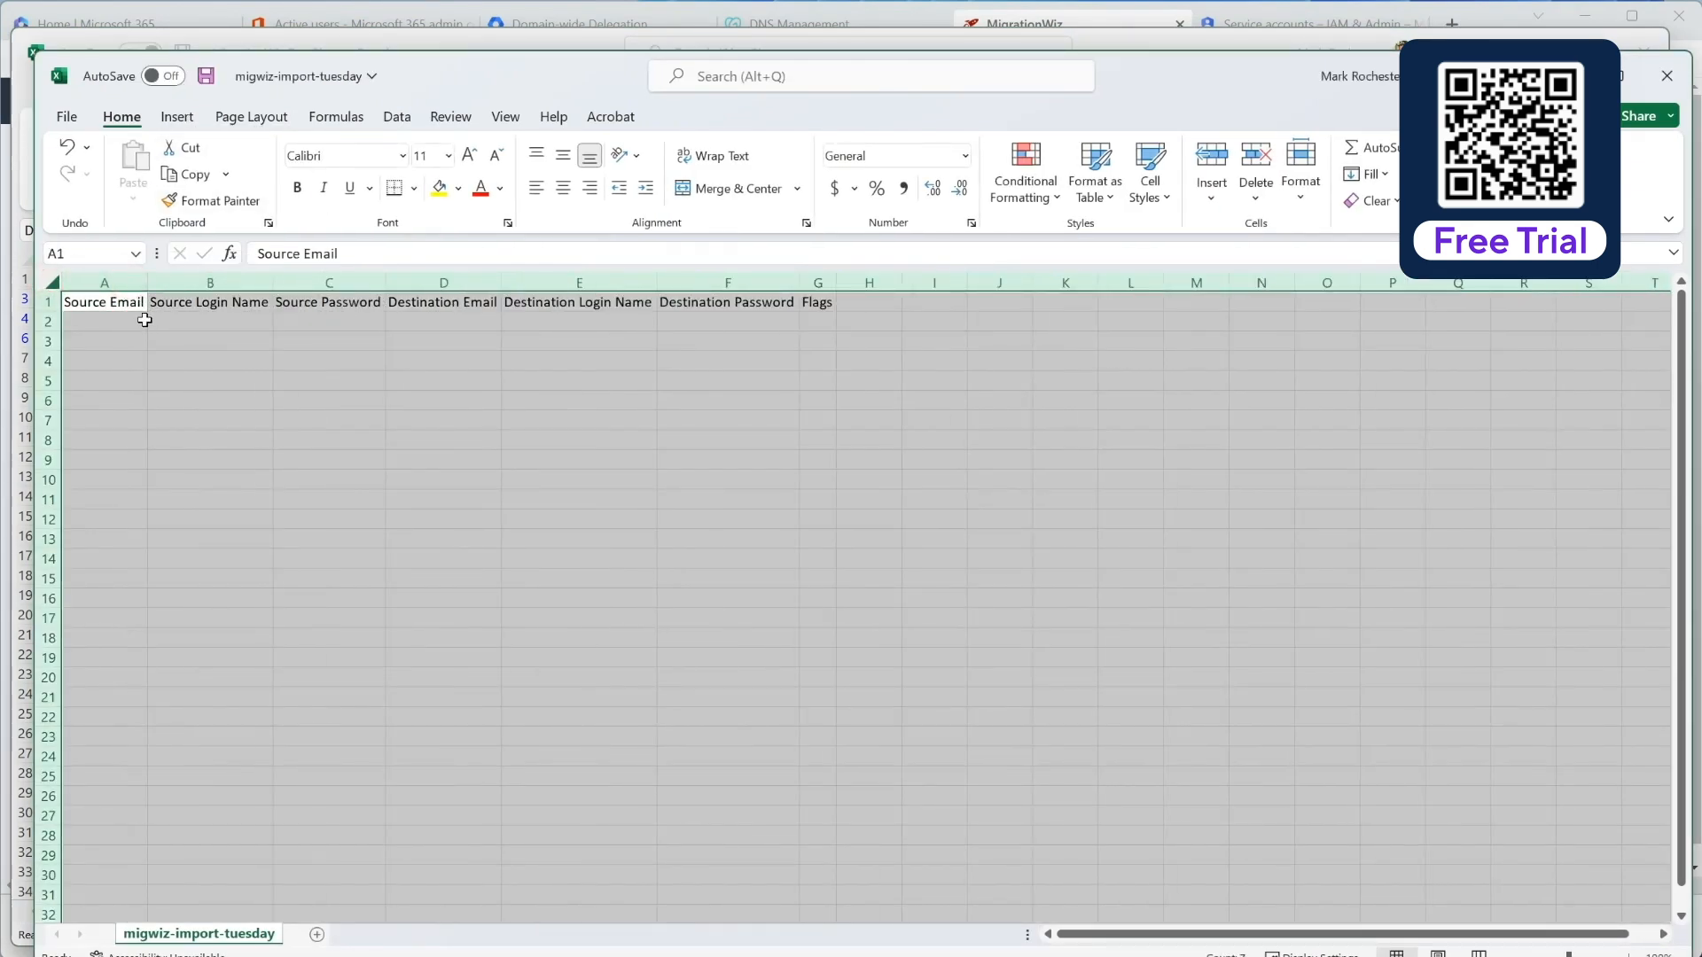
left_click(129, 321)
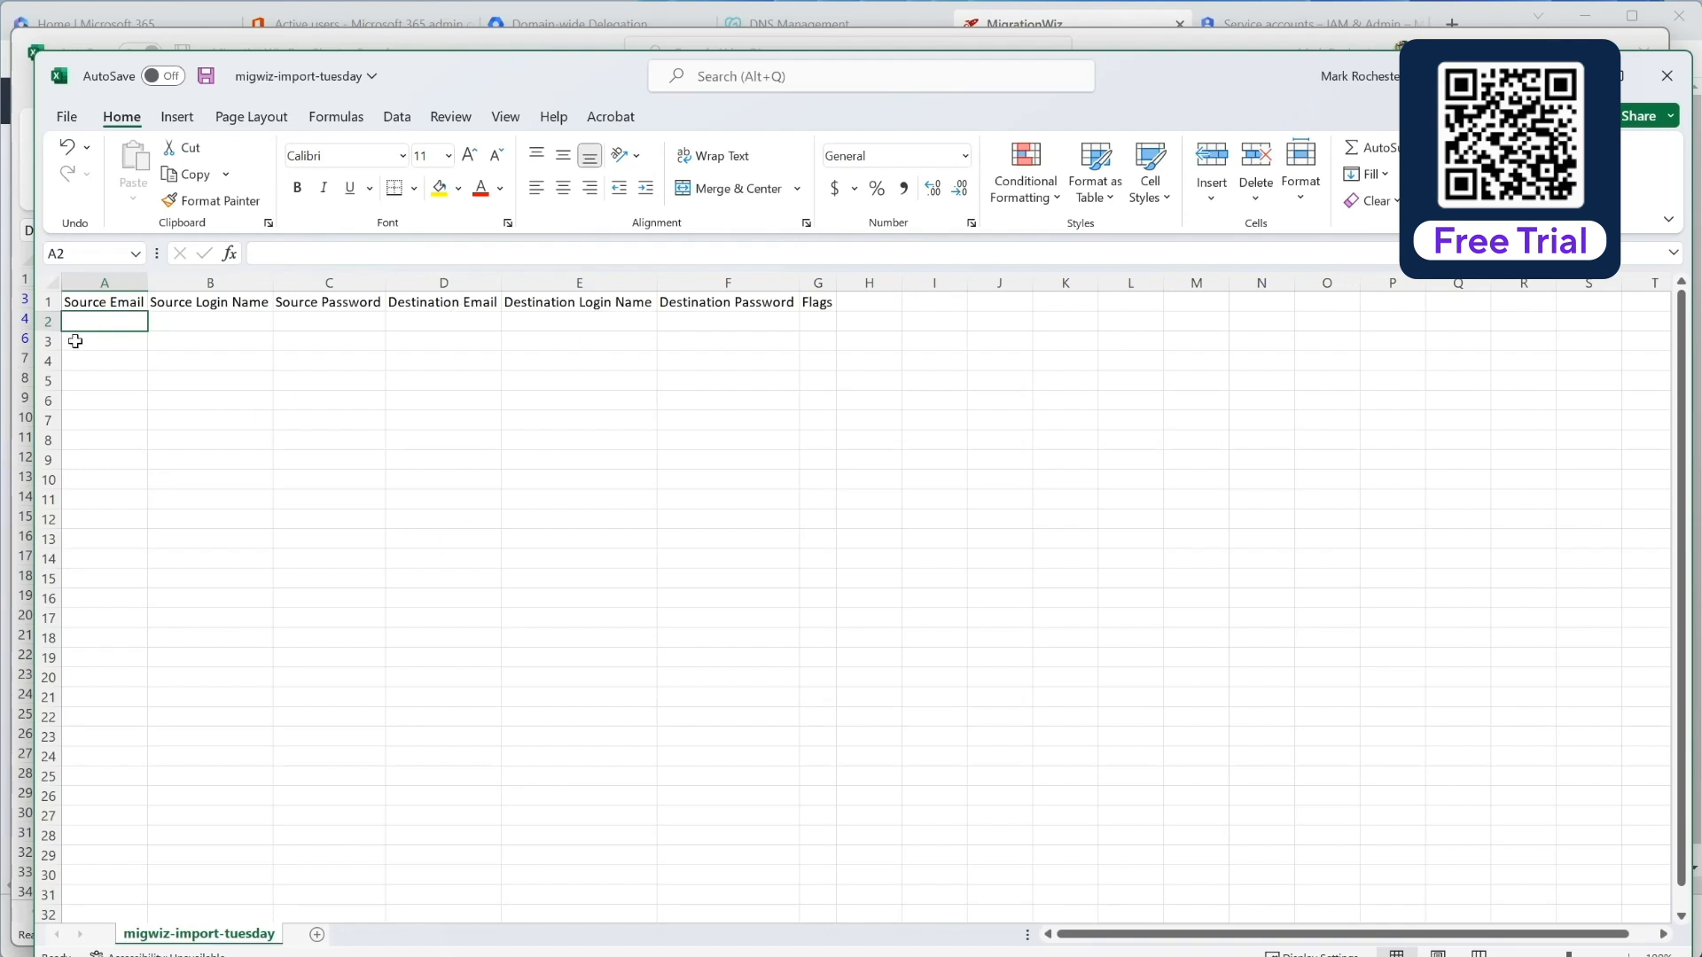
Step: Copy the three source email addresses from the Run Sheet into Source Email starting at A2
left_click_drag(496, 71, 617, 249)
left_click(554, 44)
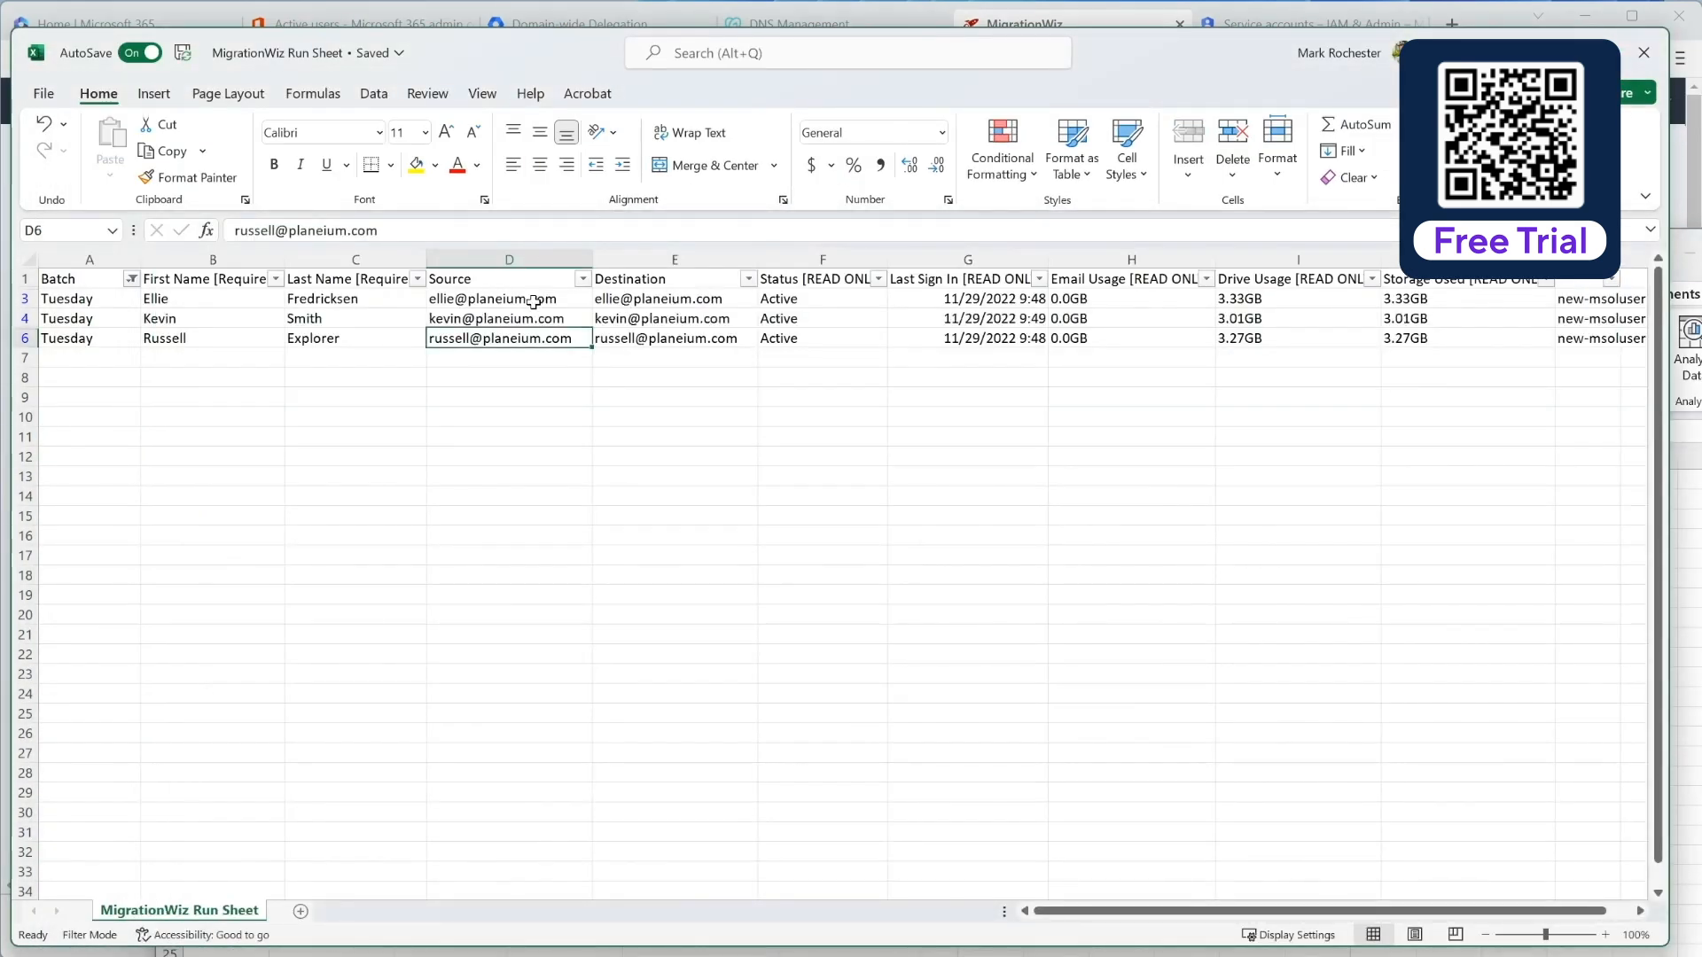
left_click_drag(533, 303, 528, 341)
key("ctrl+c")
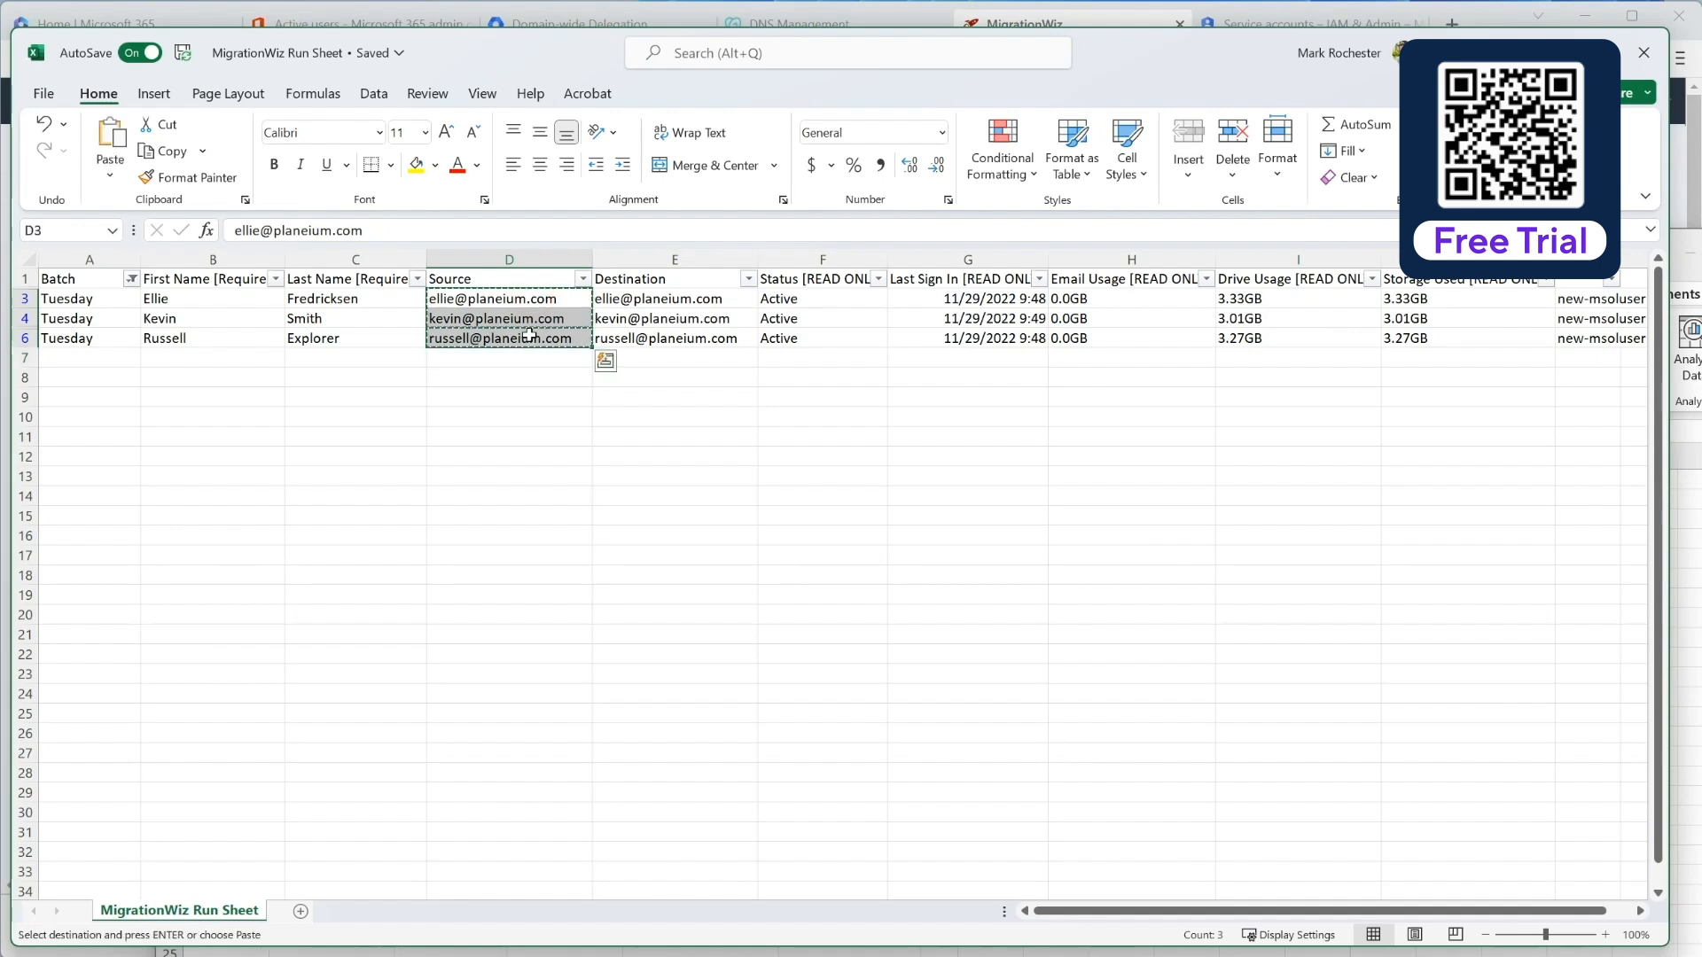
key("alt+Tab")
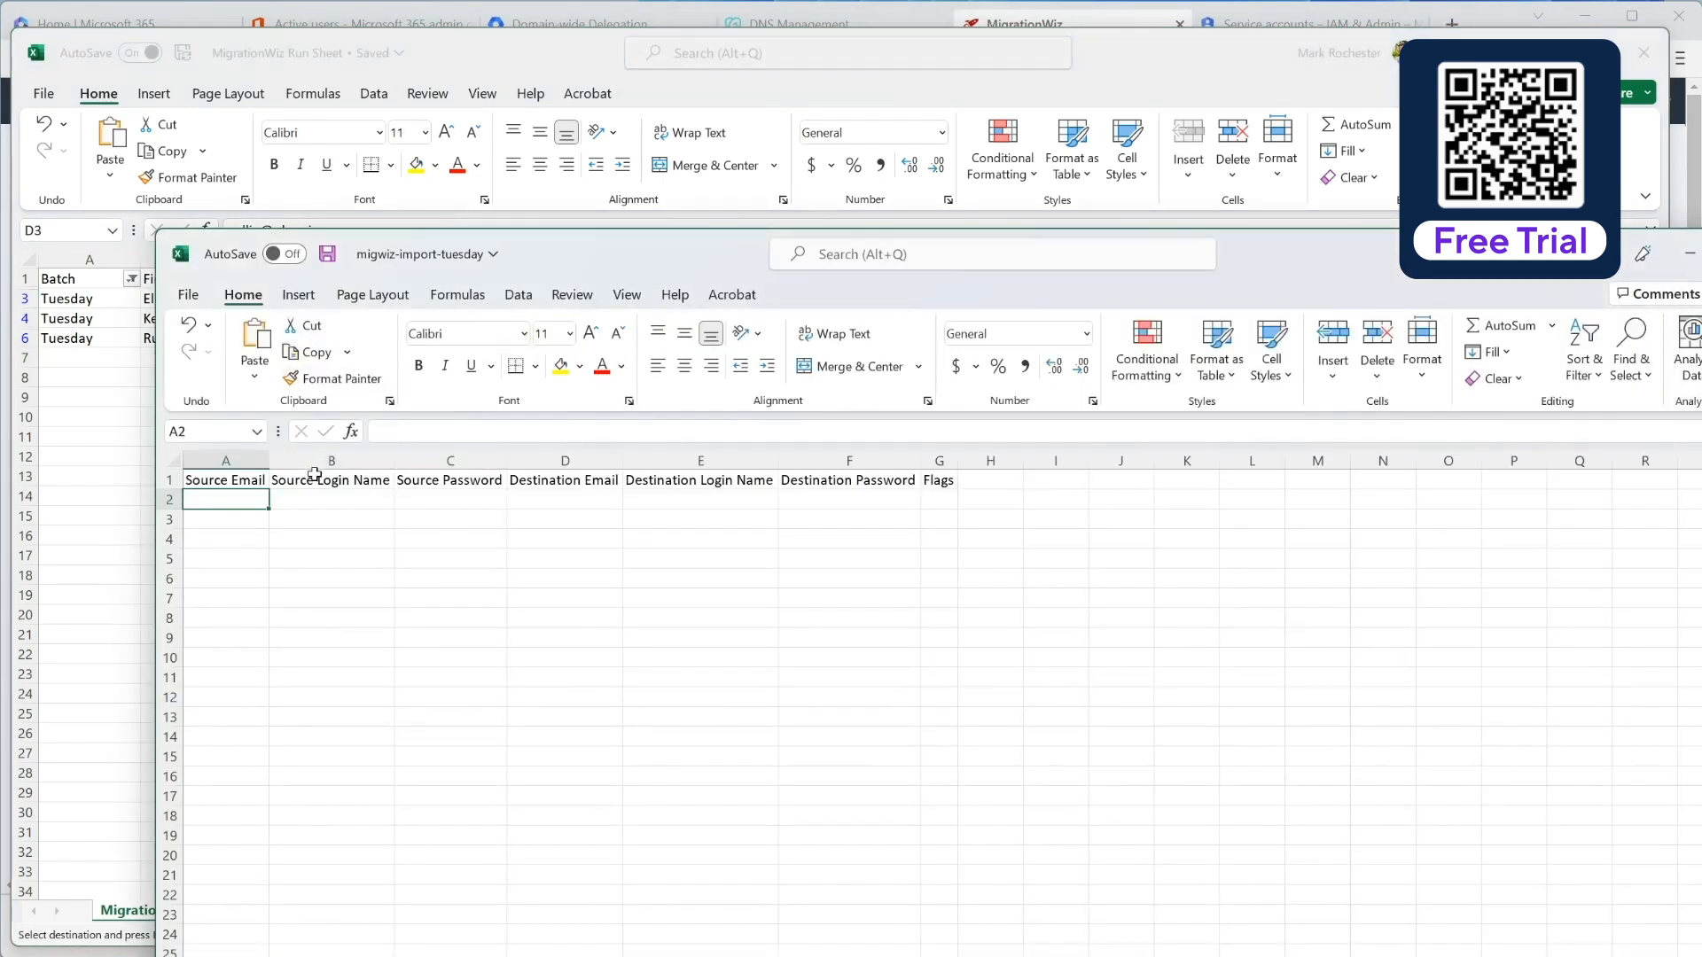
key("ctrl+v")
Step: Copy the three destination email addresses from the Run Sheet into Destination Email starting at D2
left_click(601, 499)
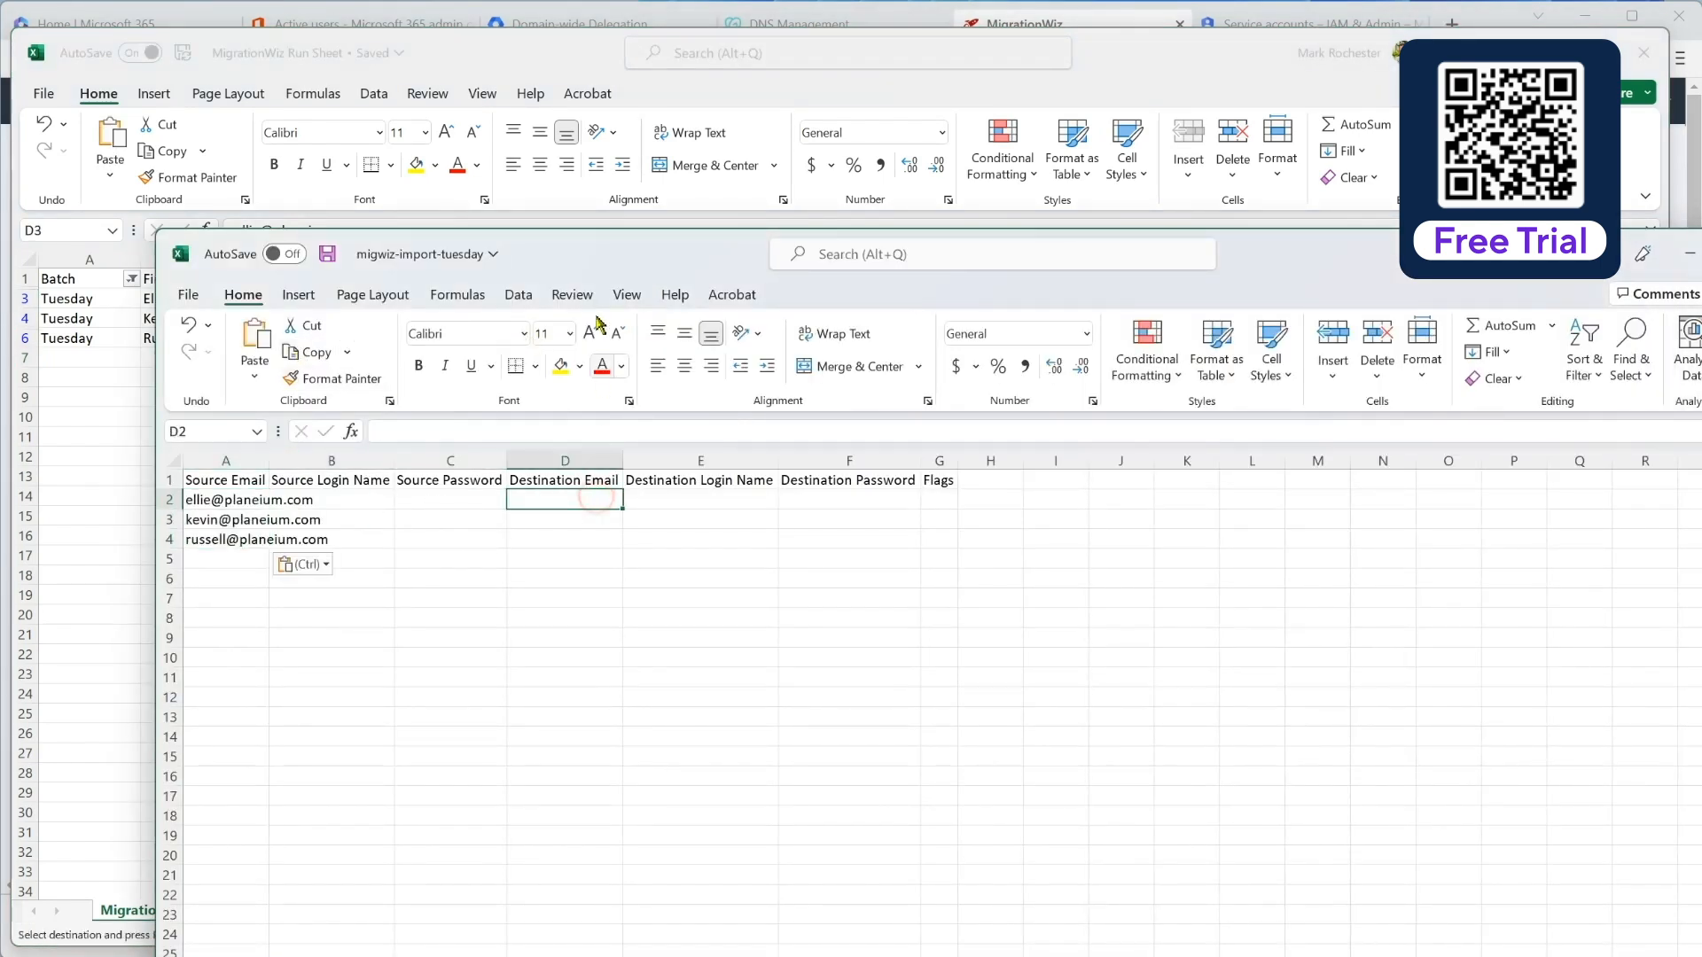
left_click_drag(616, 246, 569, 378)
left_click(648, 299)
left_click_drag(647, 299, 665, 334)
key("ctrl+v")
key("ctrl+c")
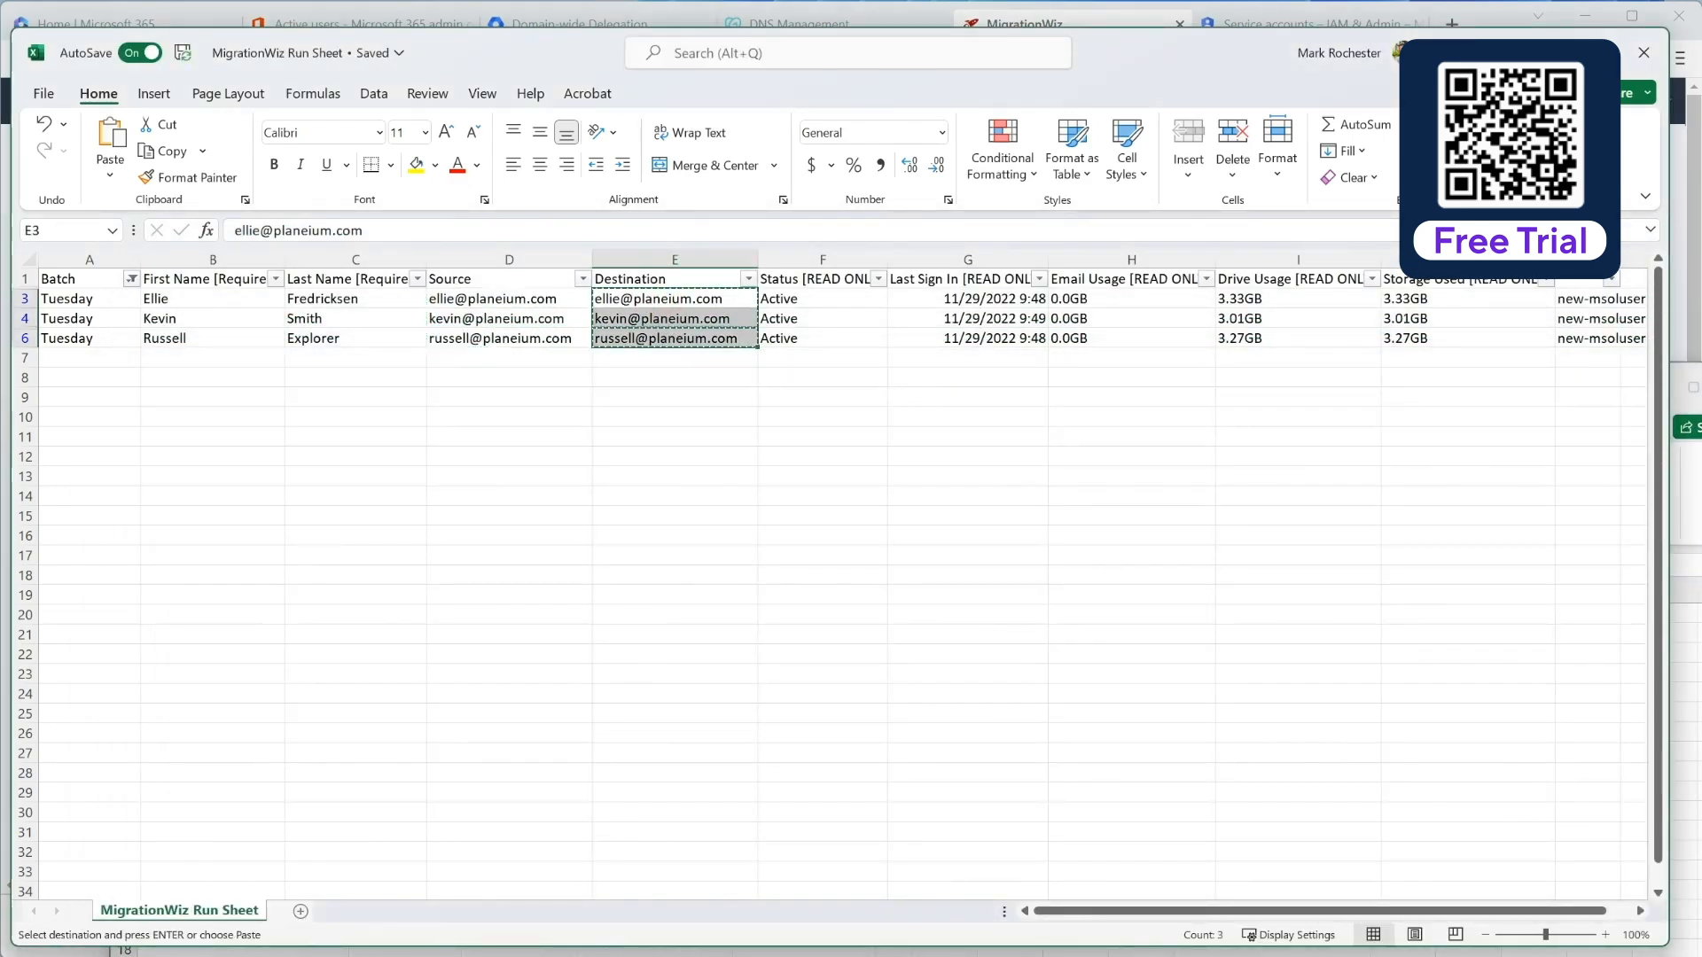
key("alt+Tab")
key("ctrl+v")
Step: Widen columns A and D to fit the pasted email addresses
left_click_drag(668, 399, 590, 60)
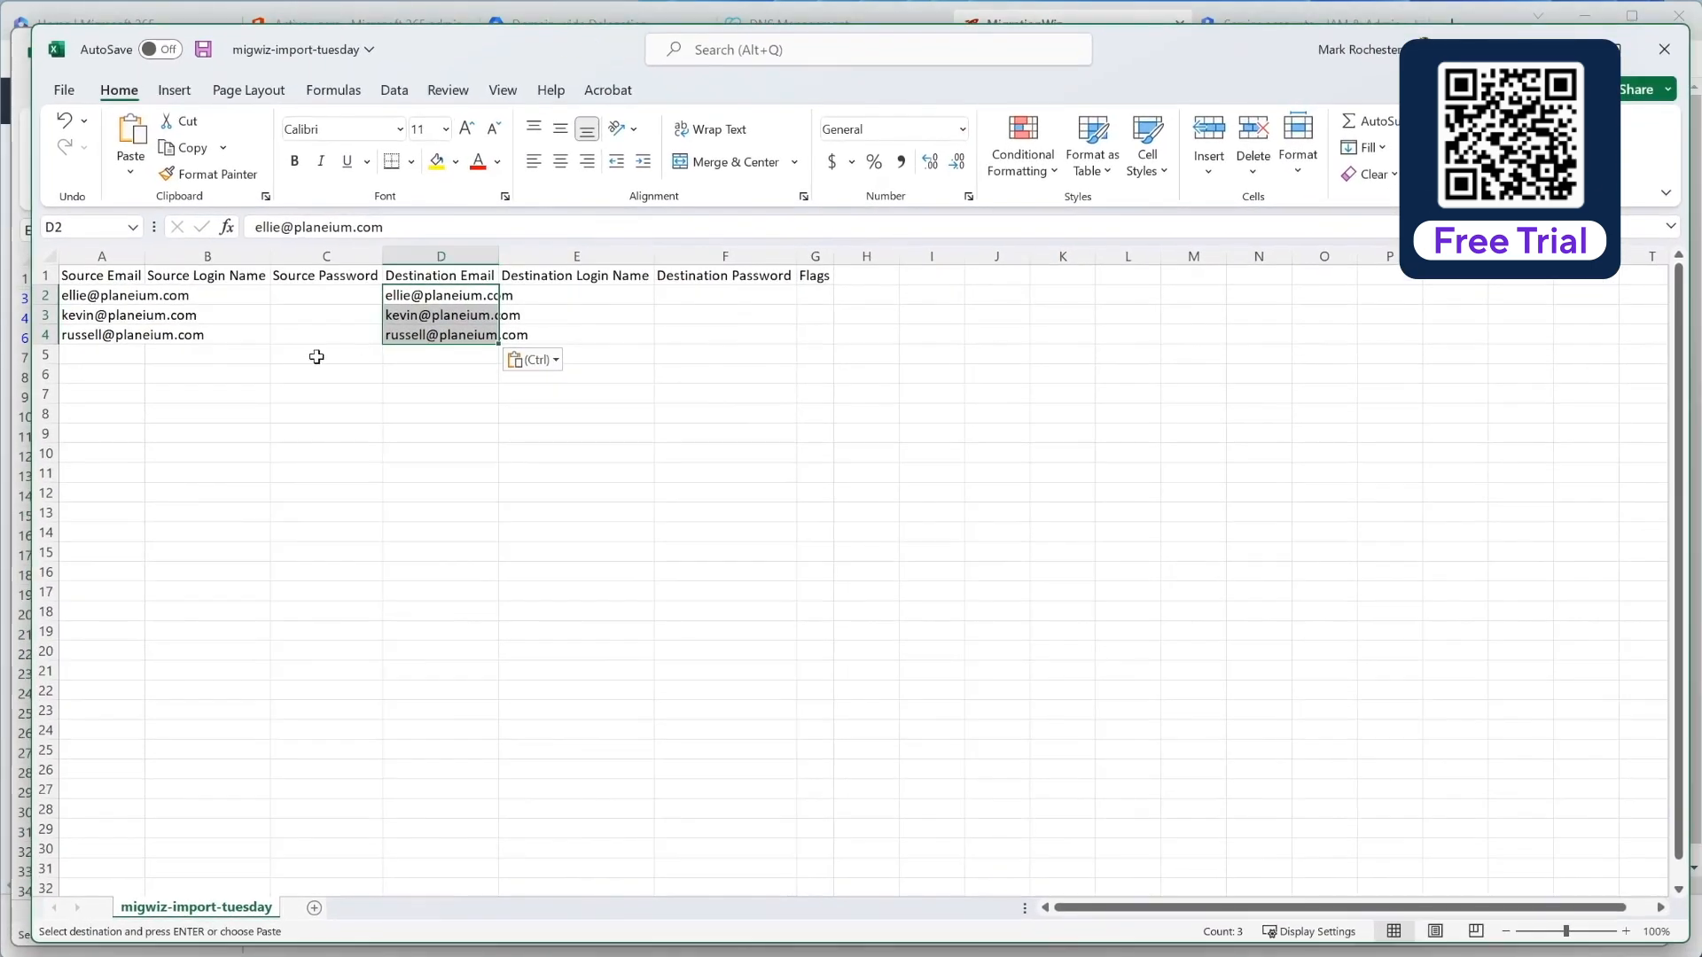
left_click(133, 353)
double_click(144, 255)
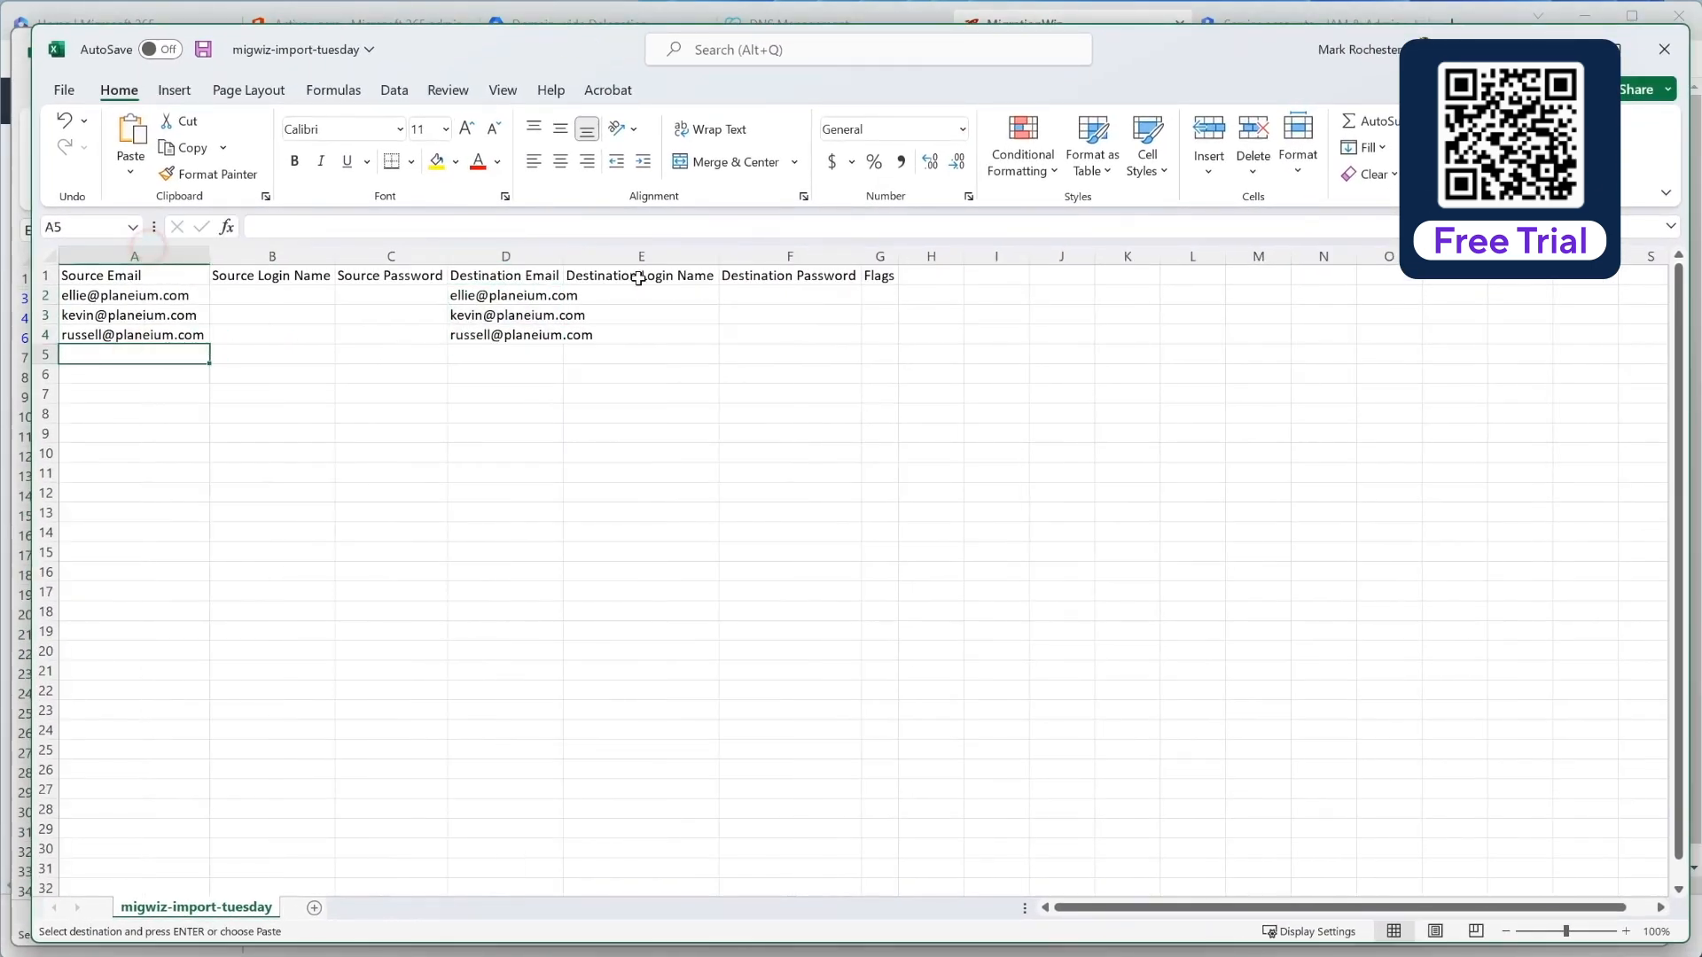
double_click(563, 256)
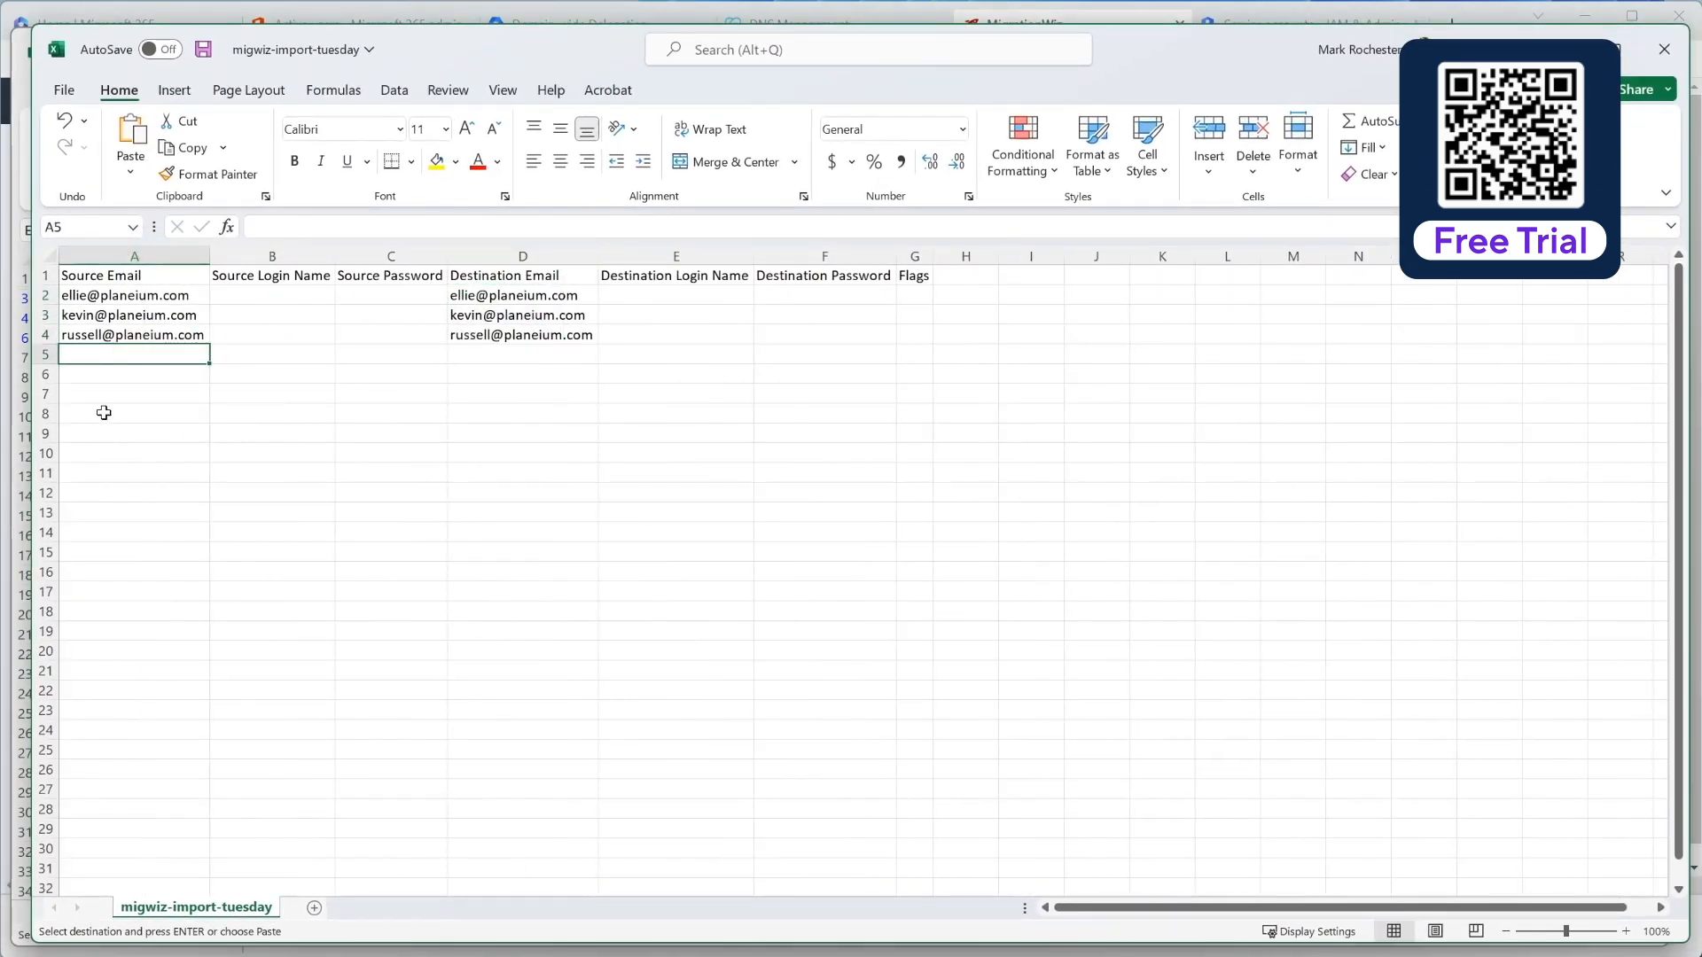
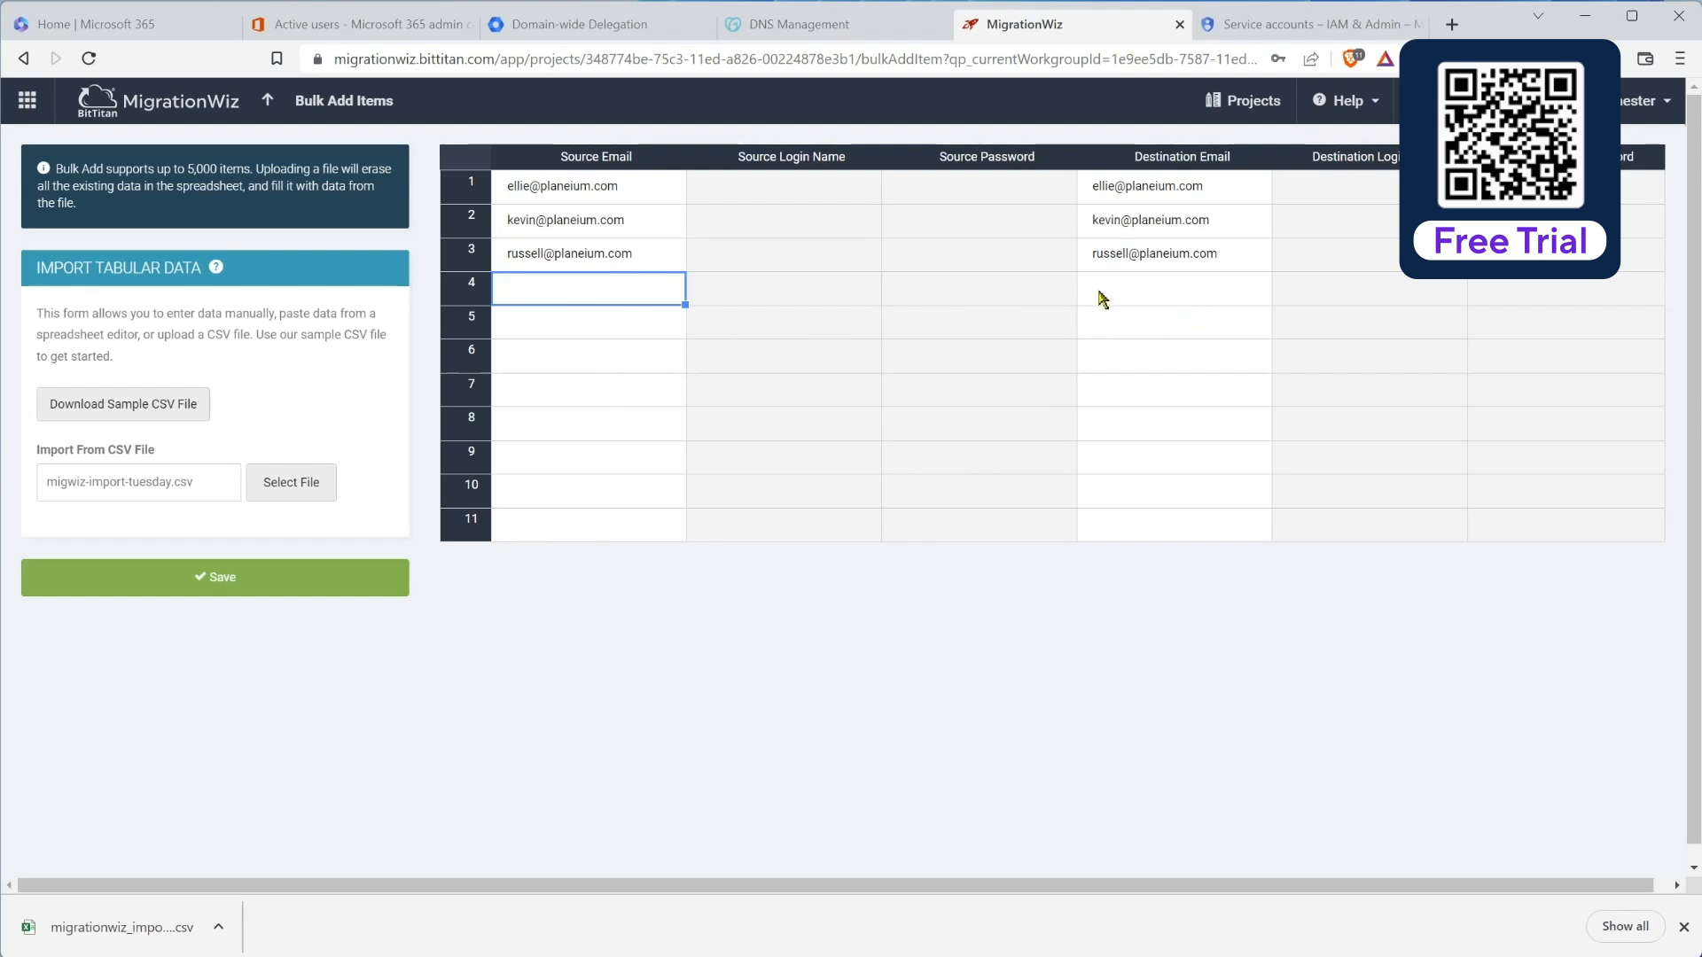
left_click(282, 581)
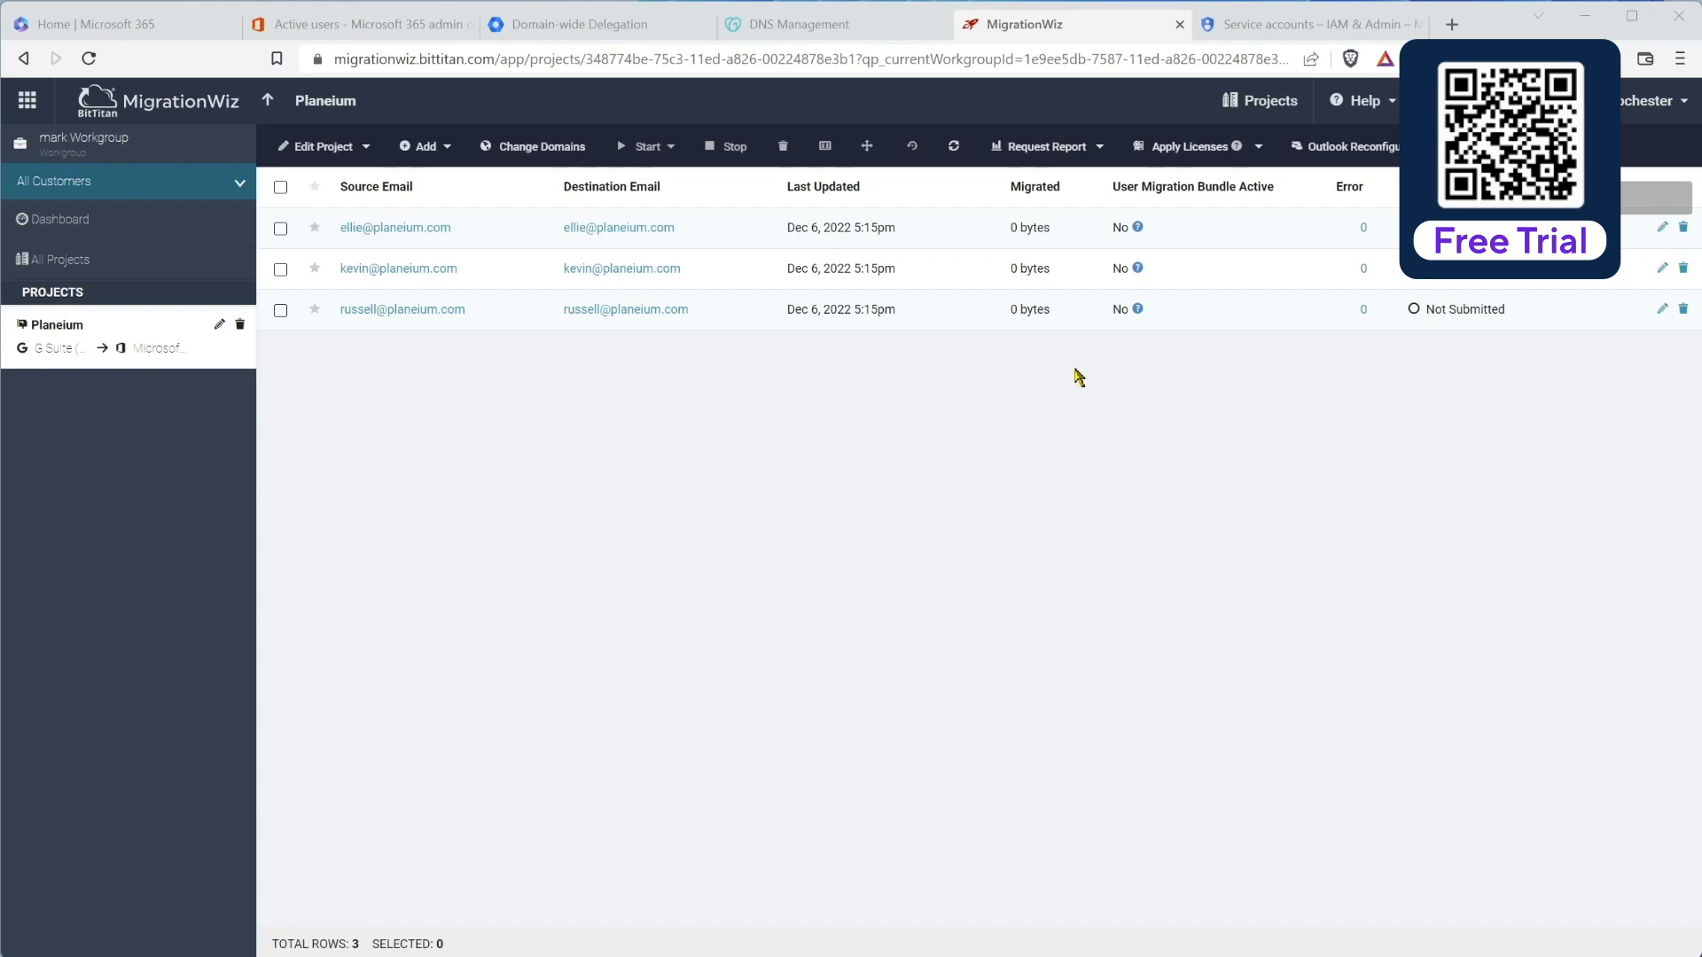
Step: Open and cancel ellie's Full Migration panel, then also select the kevin and russell mailboxes
left_click(280, 229)
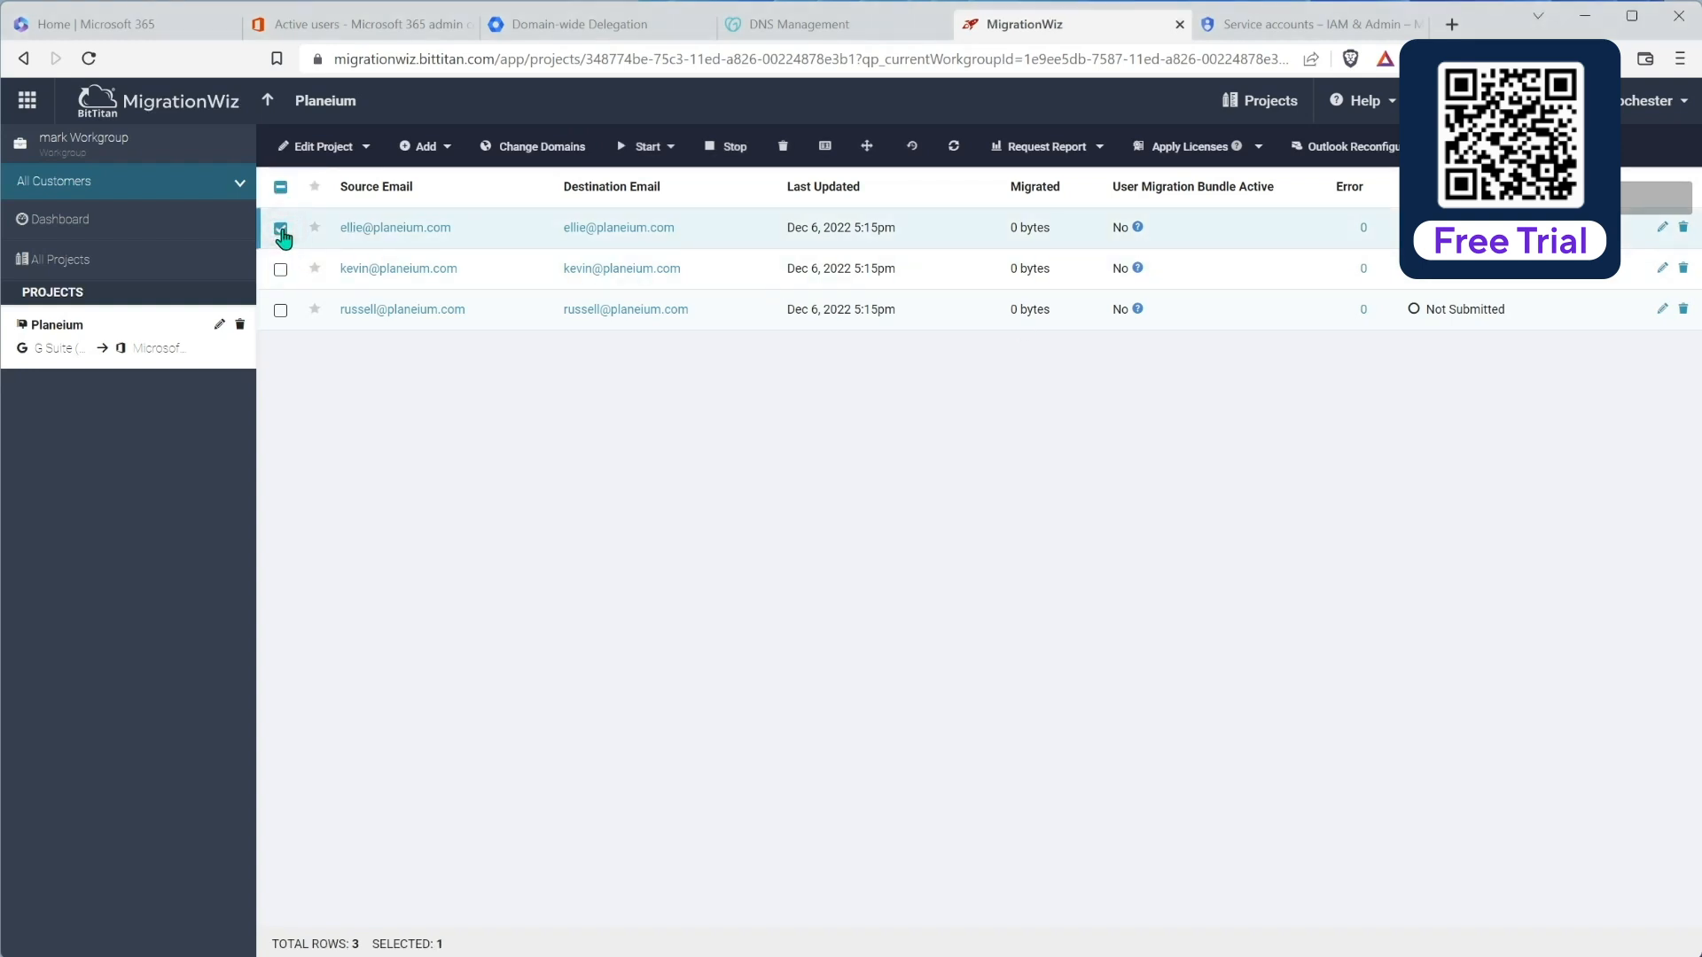
left_click(669, 148)
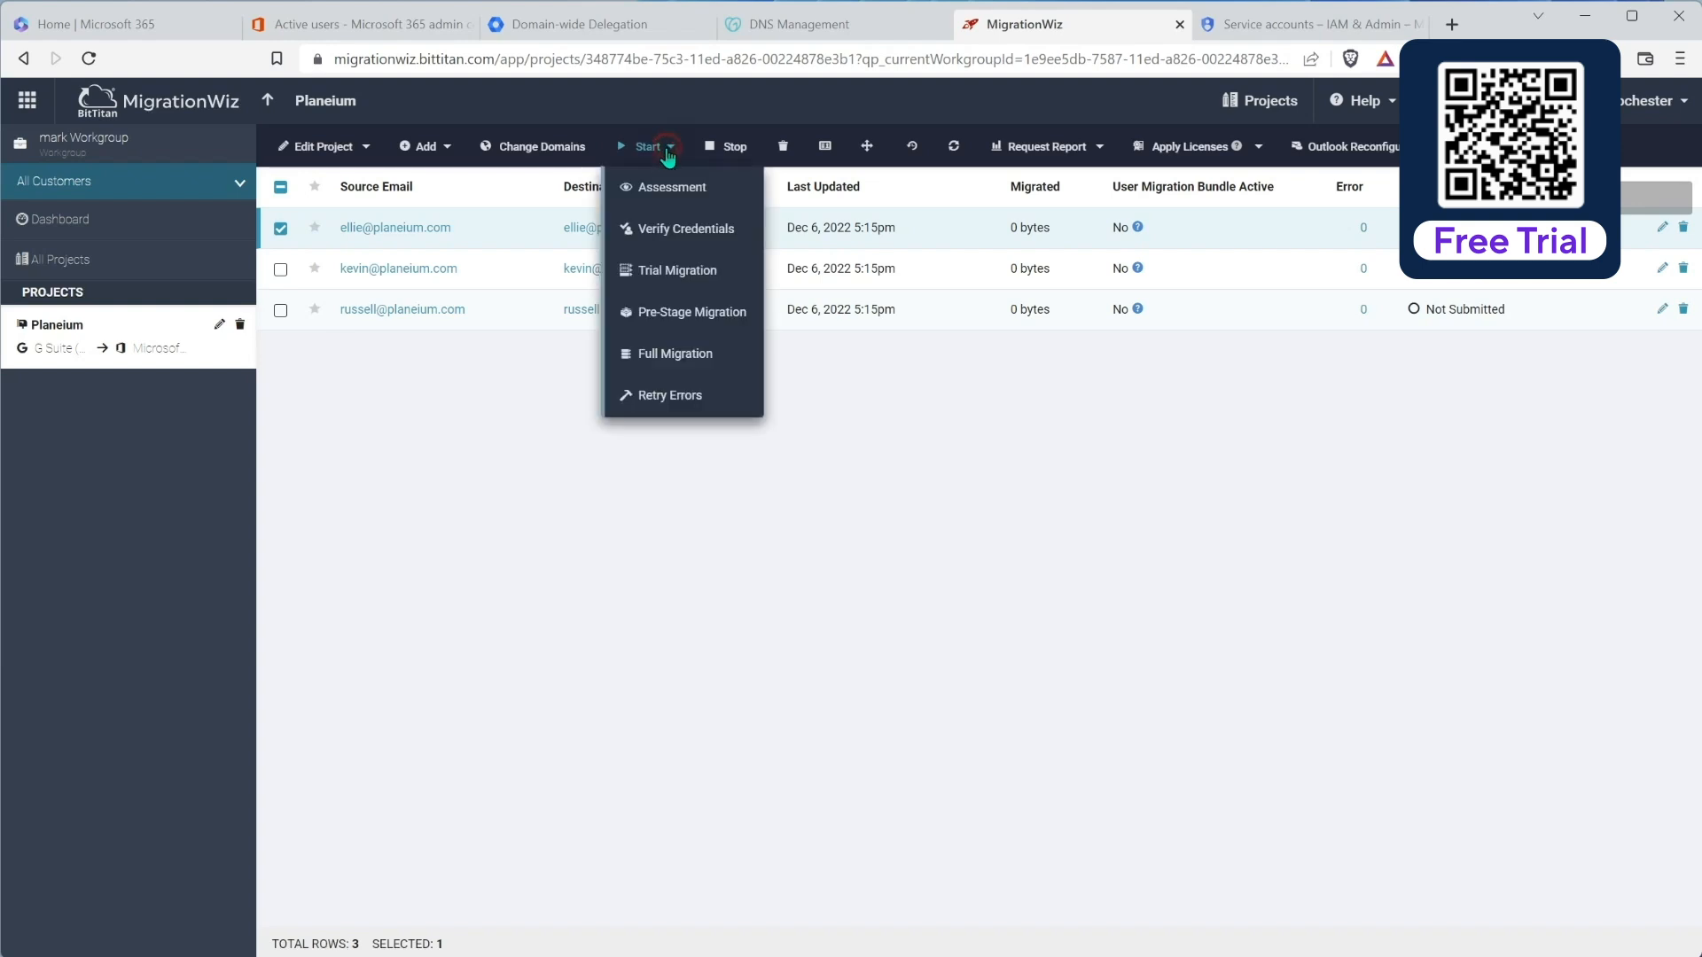
left_click(679, 354)
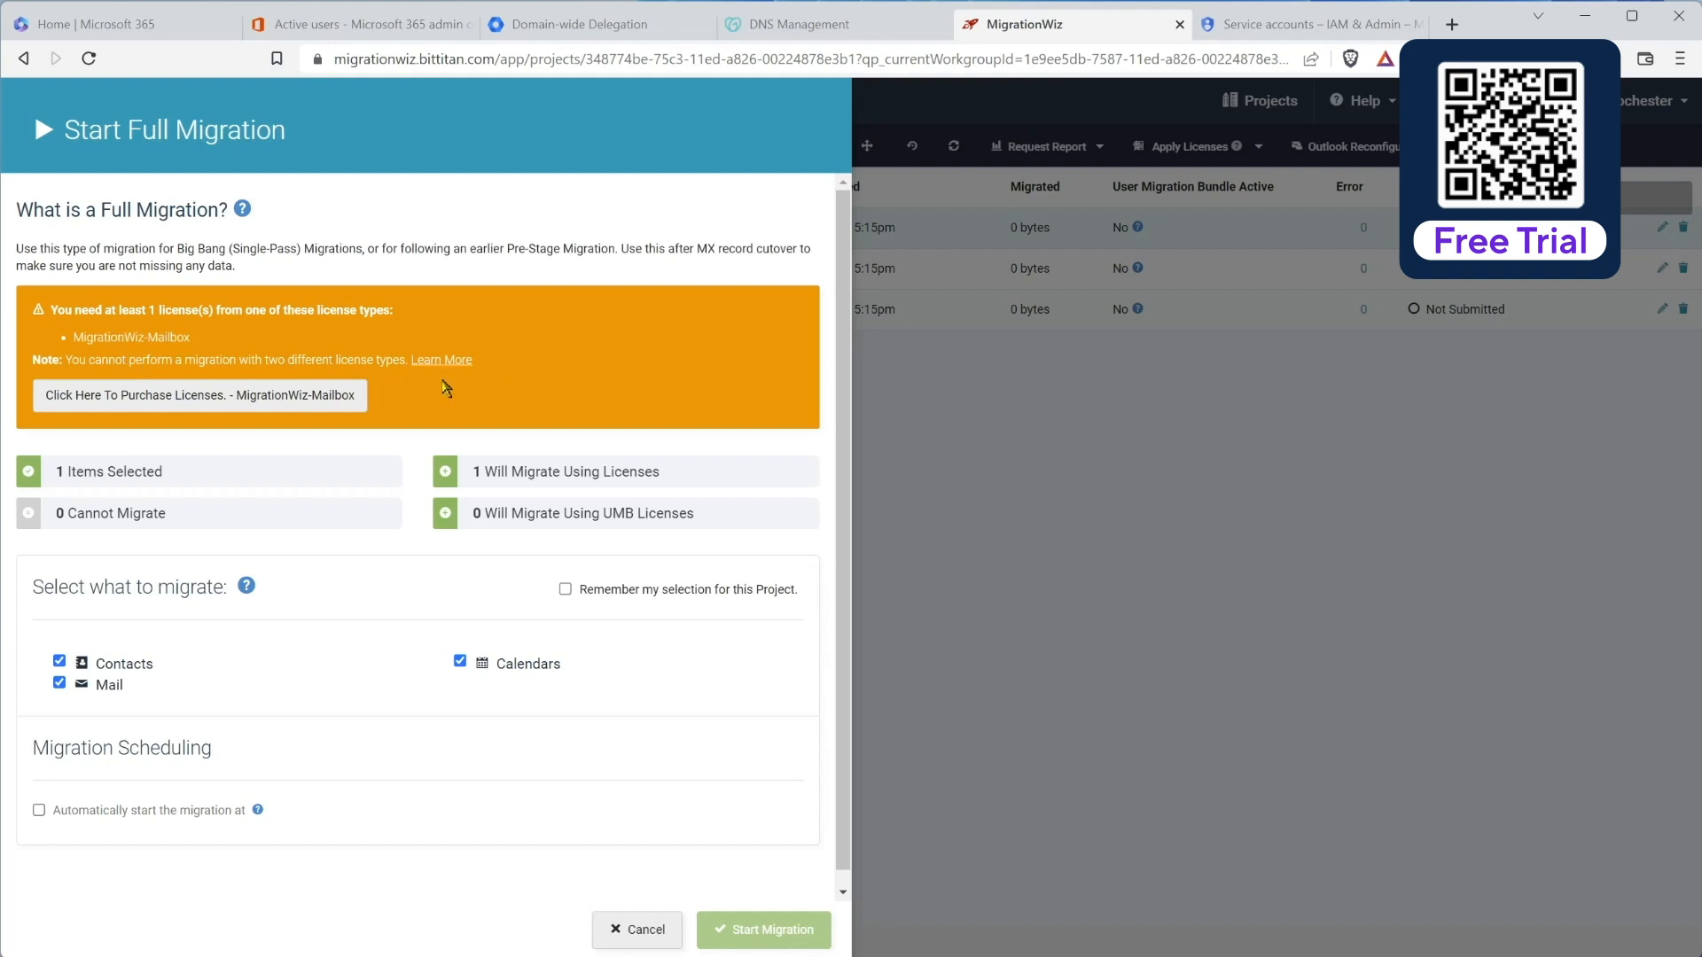
left_click(656, 927)
left_click(281, 269)
left_click(281, 310)
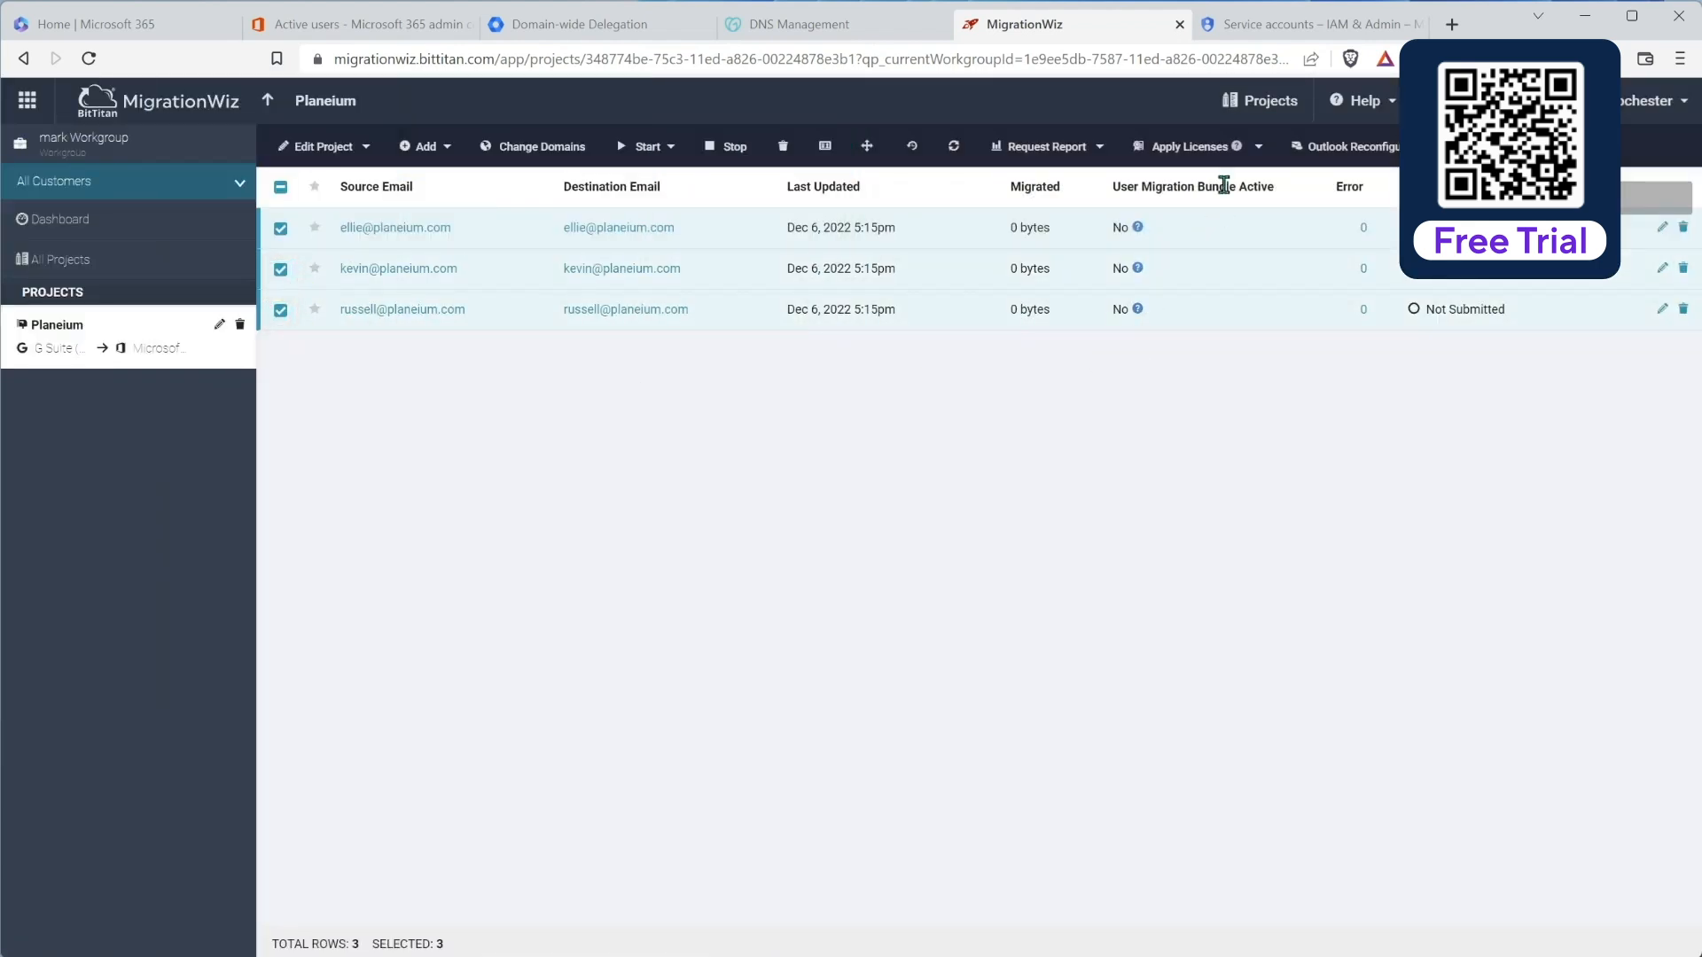
Step: Apply User Migration Bundle licences to the three selected planeium.com mailboxes
left_click(1216, 147)
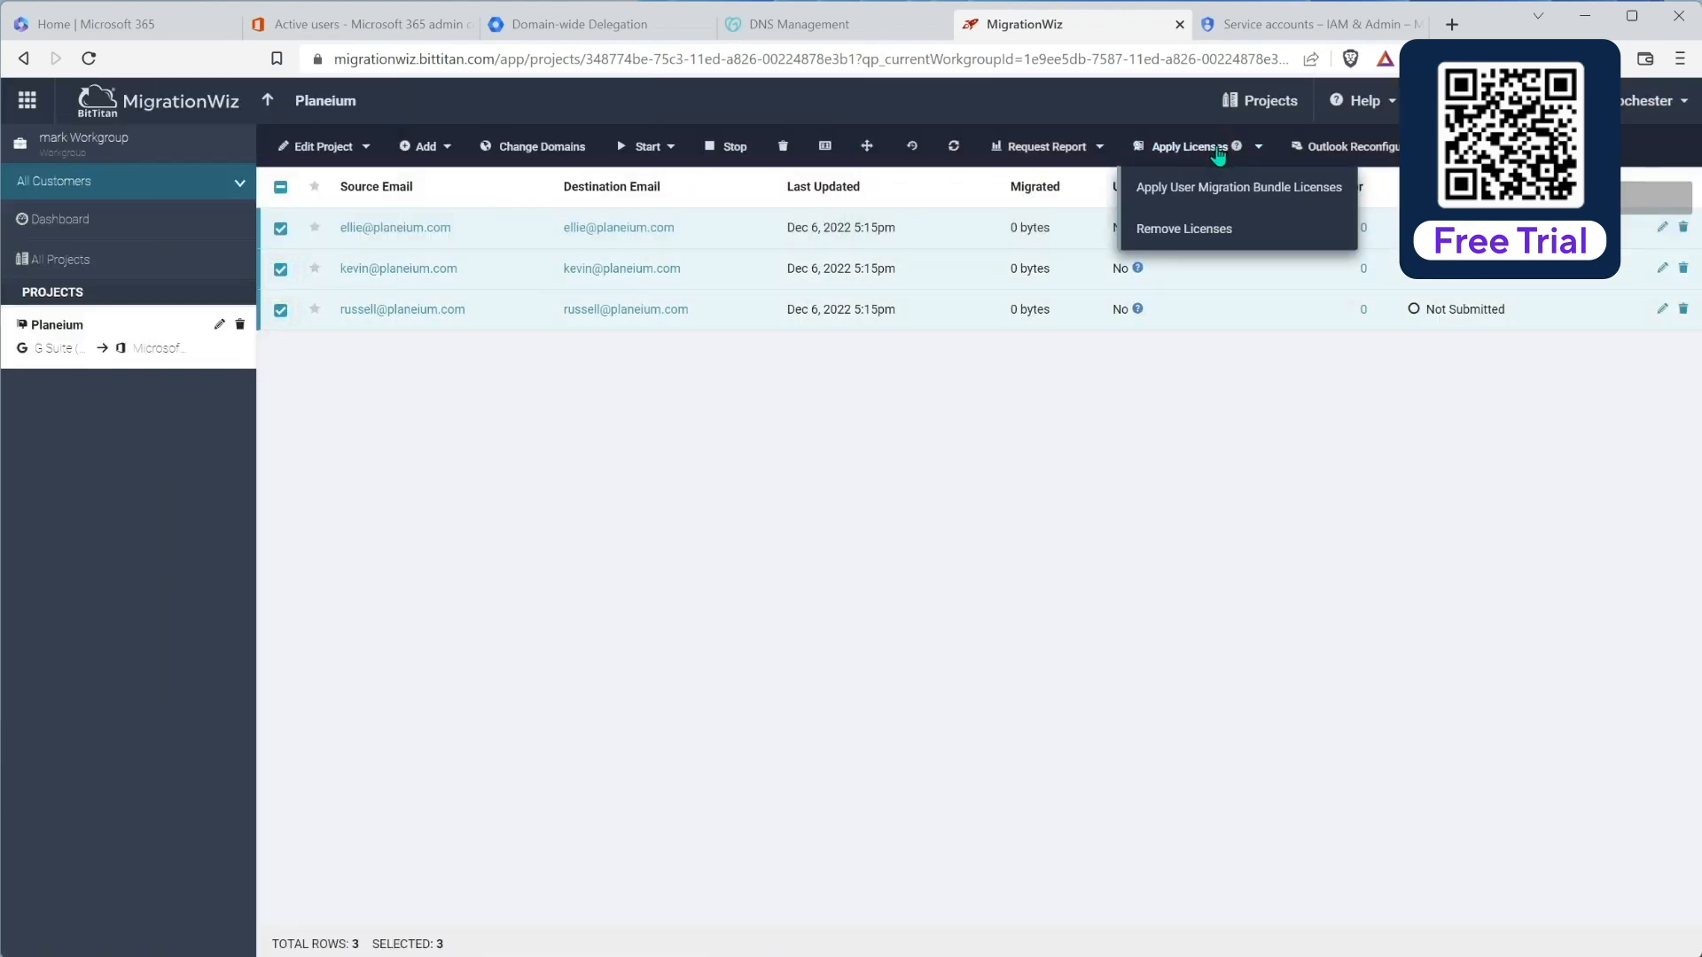
left_click(1259, 195)
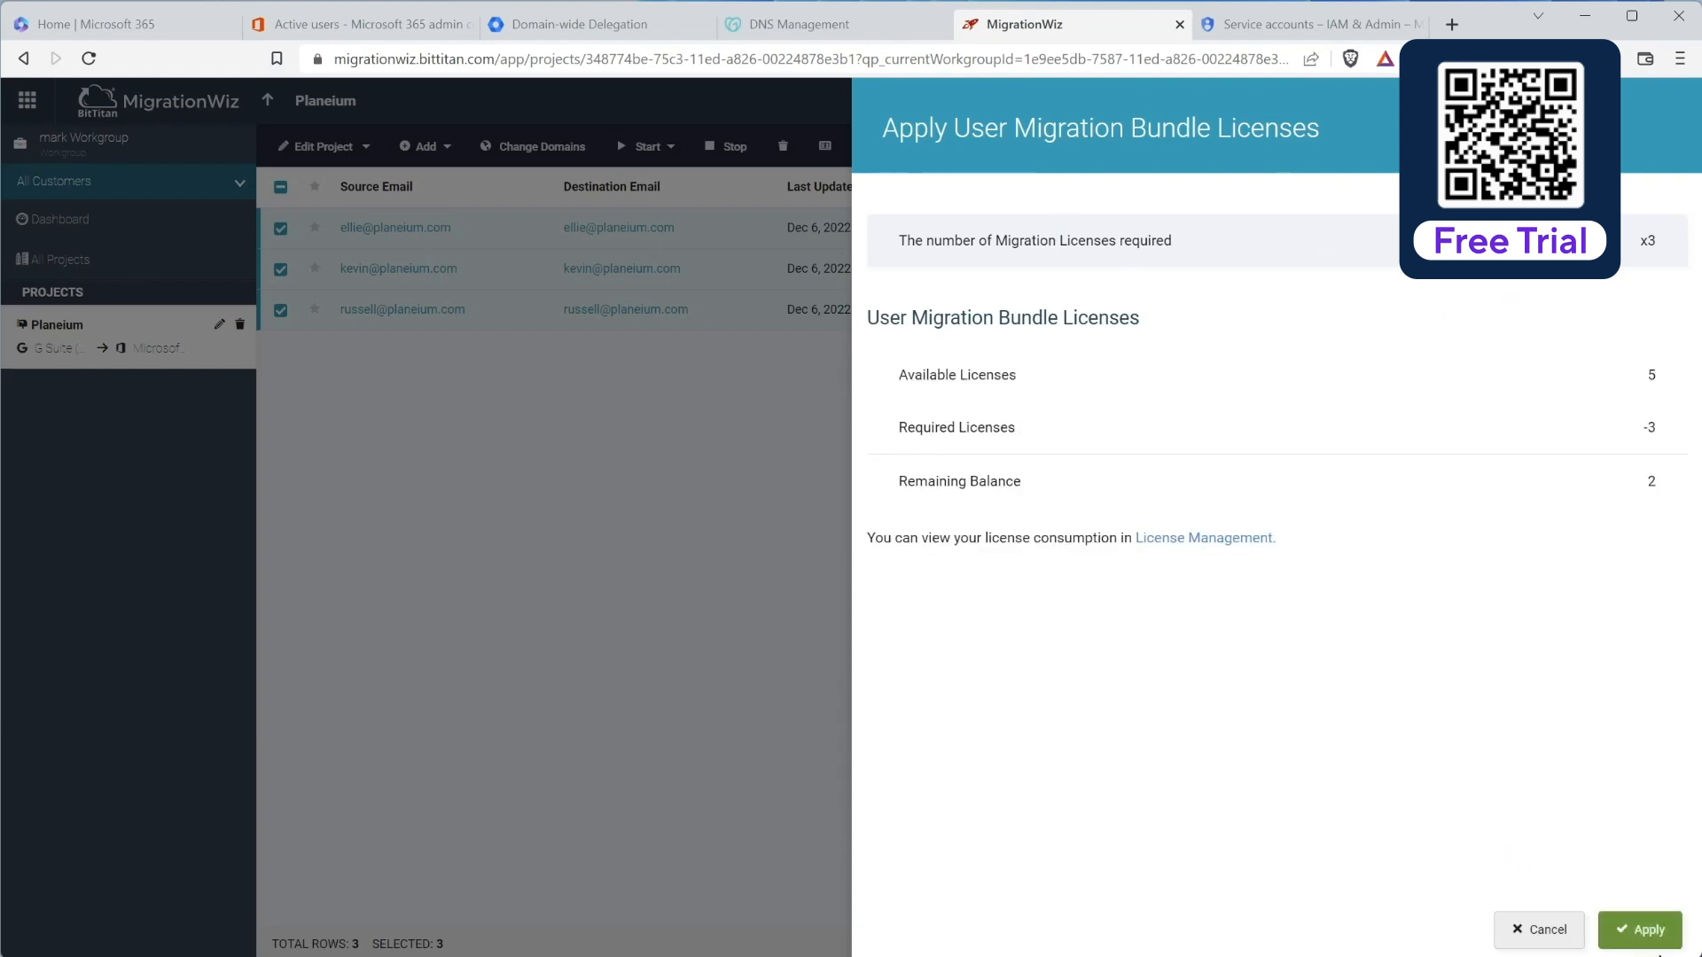
left_click(1647, 923)
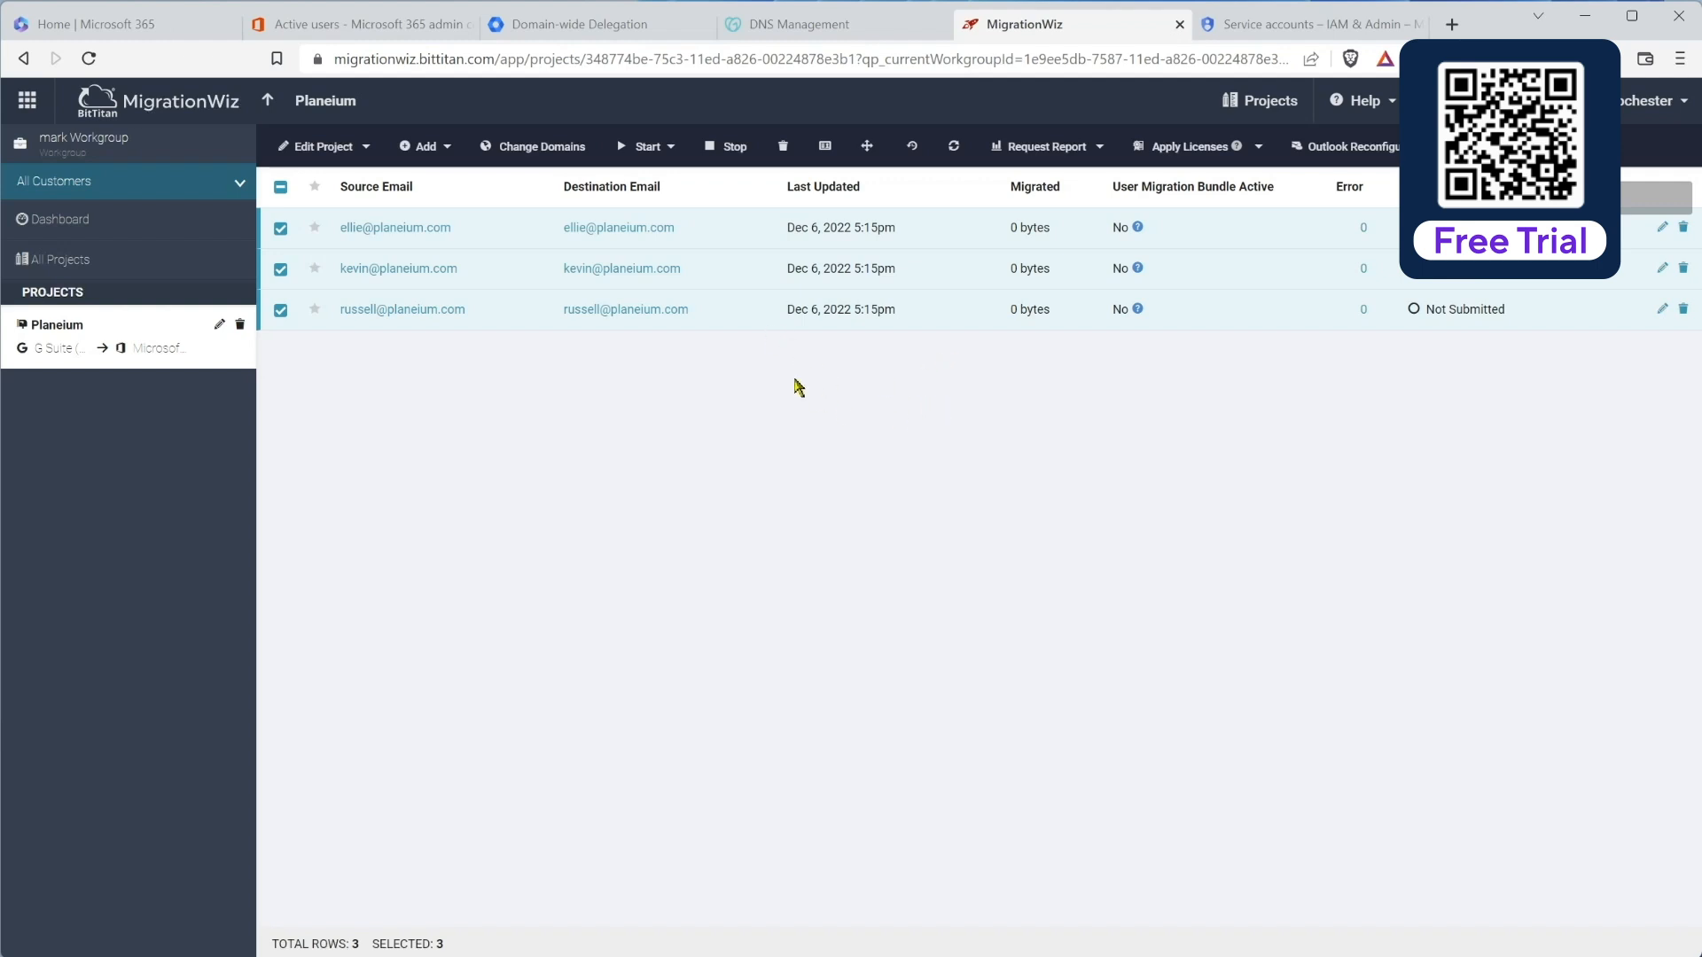
Step: Narrow the selection to only ellie's mailbox and show the Start migration types
left_click(281, 188)
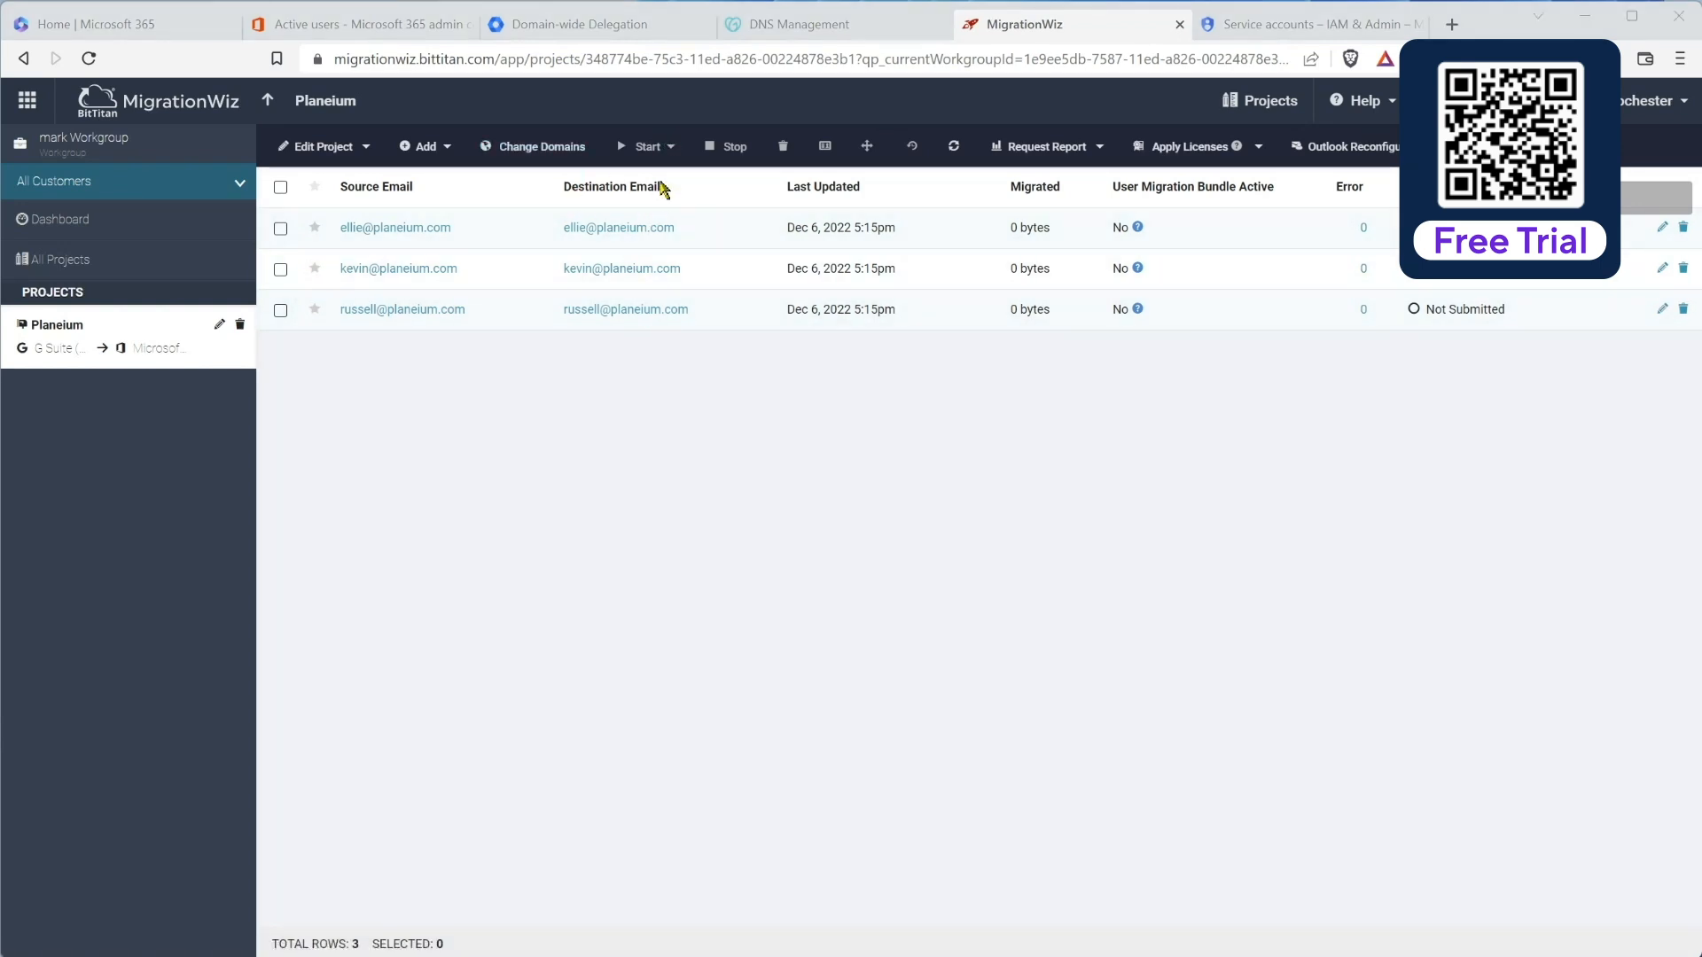
left_click(280, 229)
left_click(665, 149)
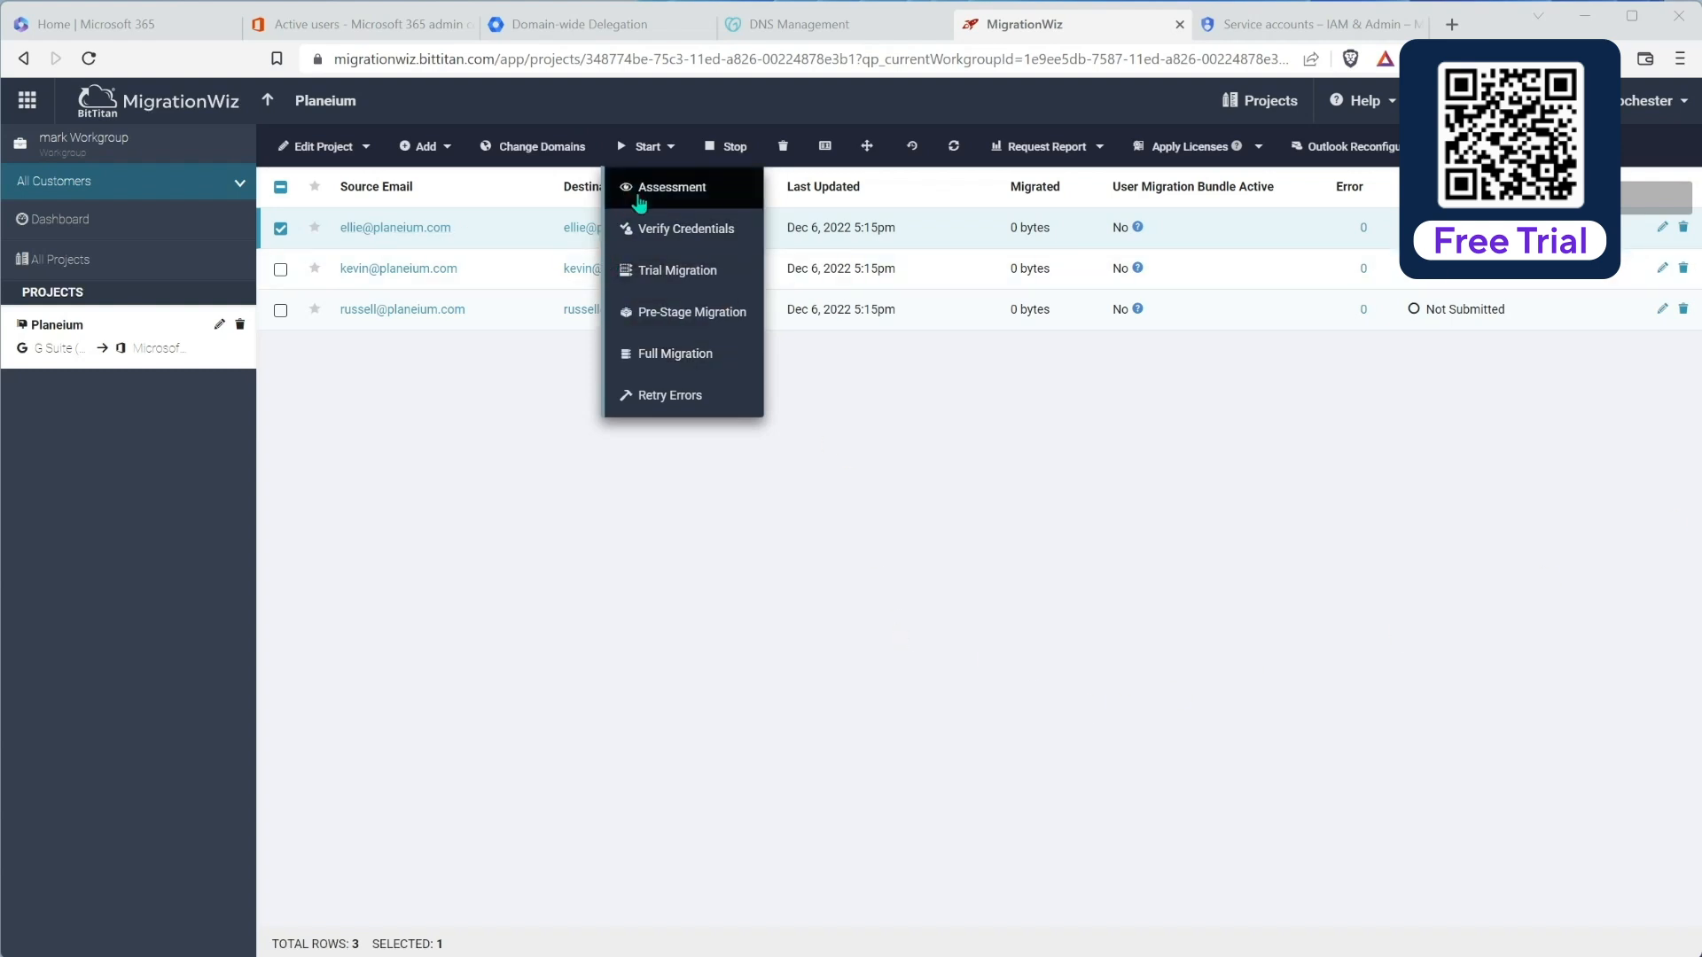
Step: Submit a Verify Credentials pass for the ellie mailbox
left_click(683, 229)
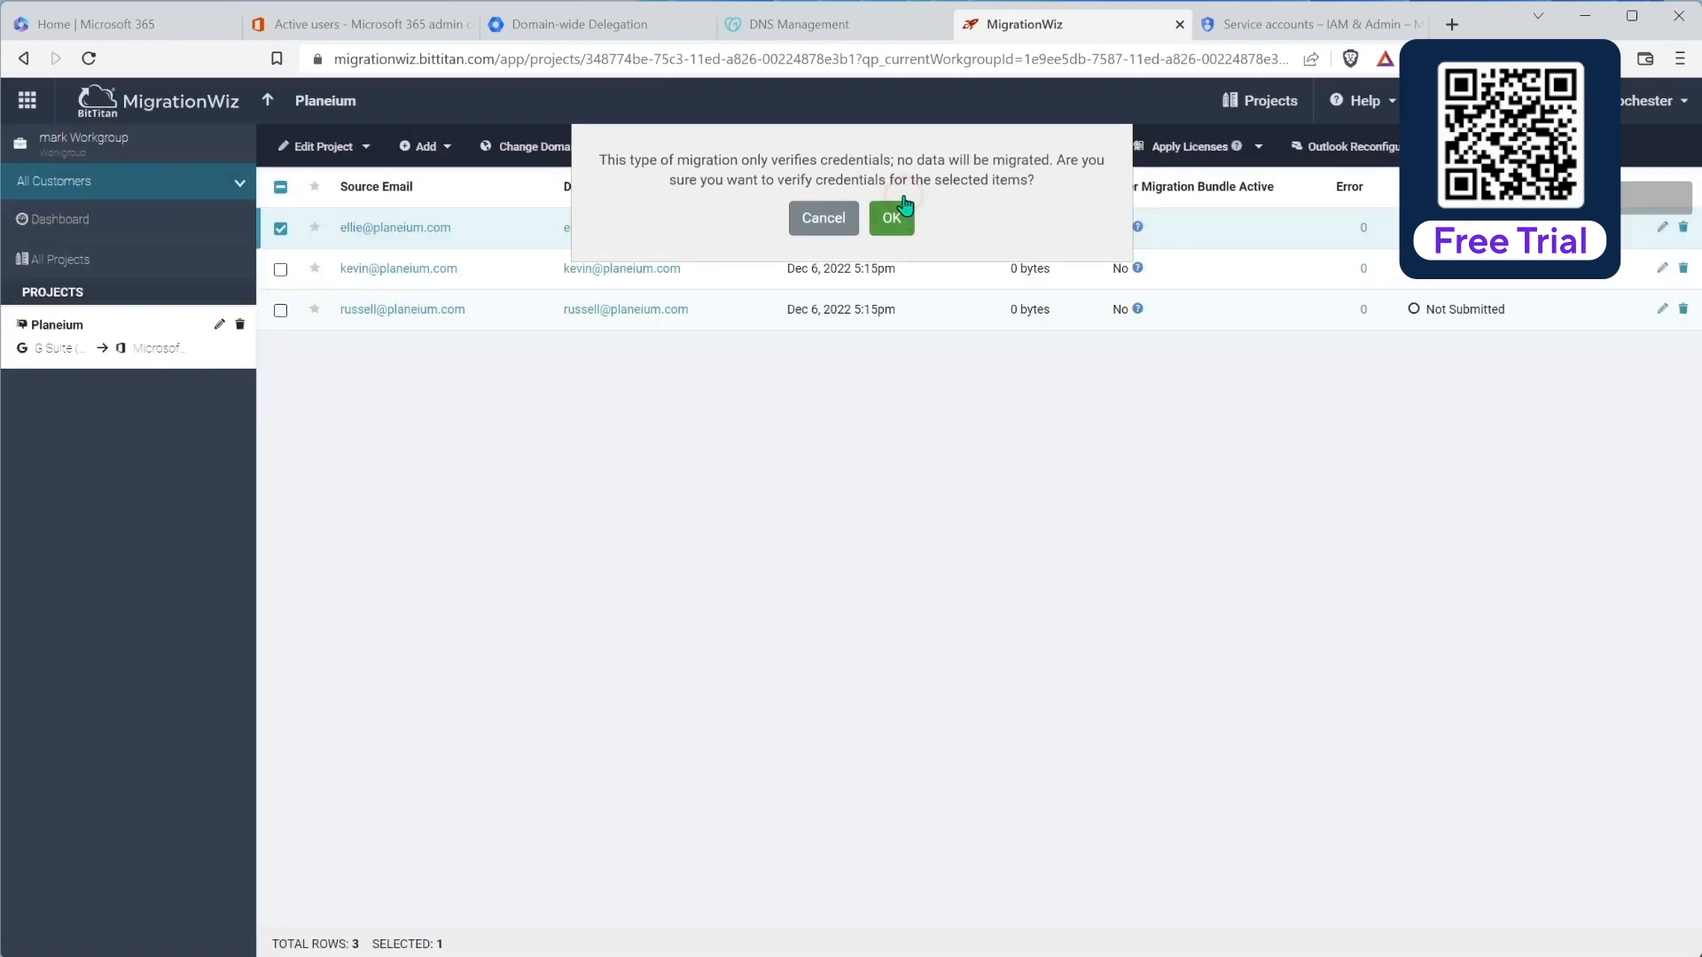
left_click(893, 216)
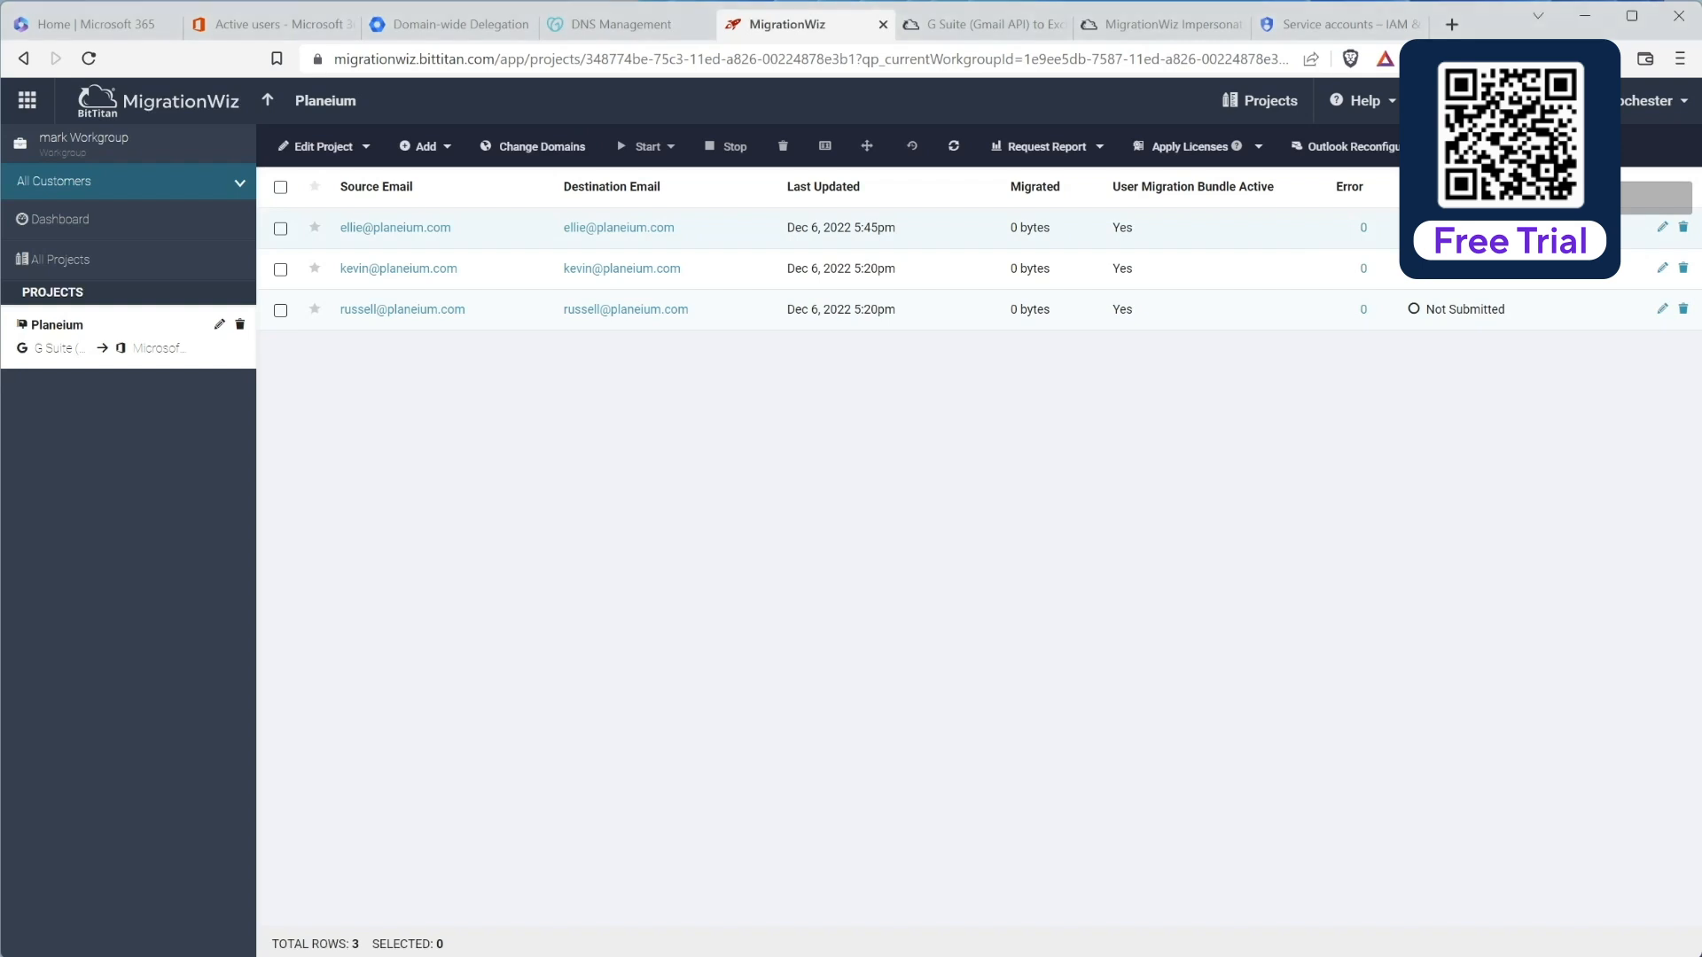
Step: View ellie's migration errors, then switch to the G Suite to Microsoft 365 migration guide
left_click(1462, 229)
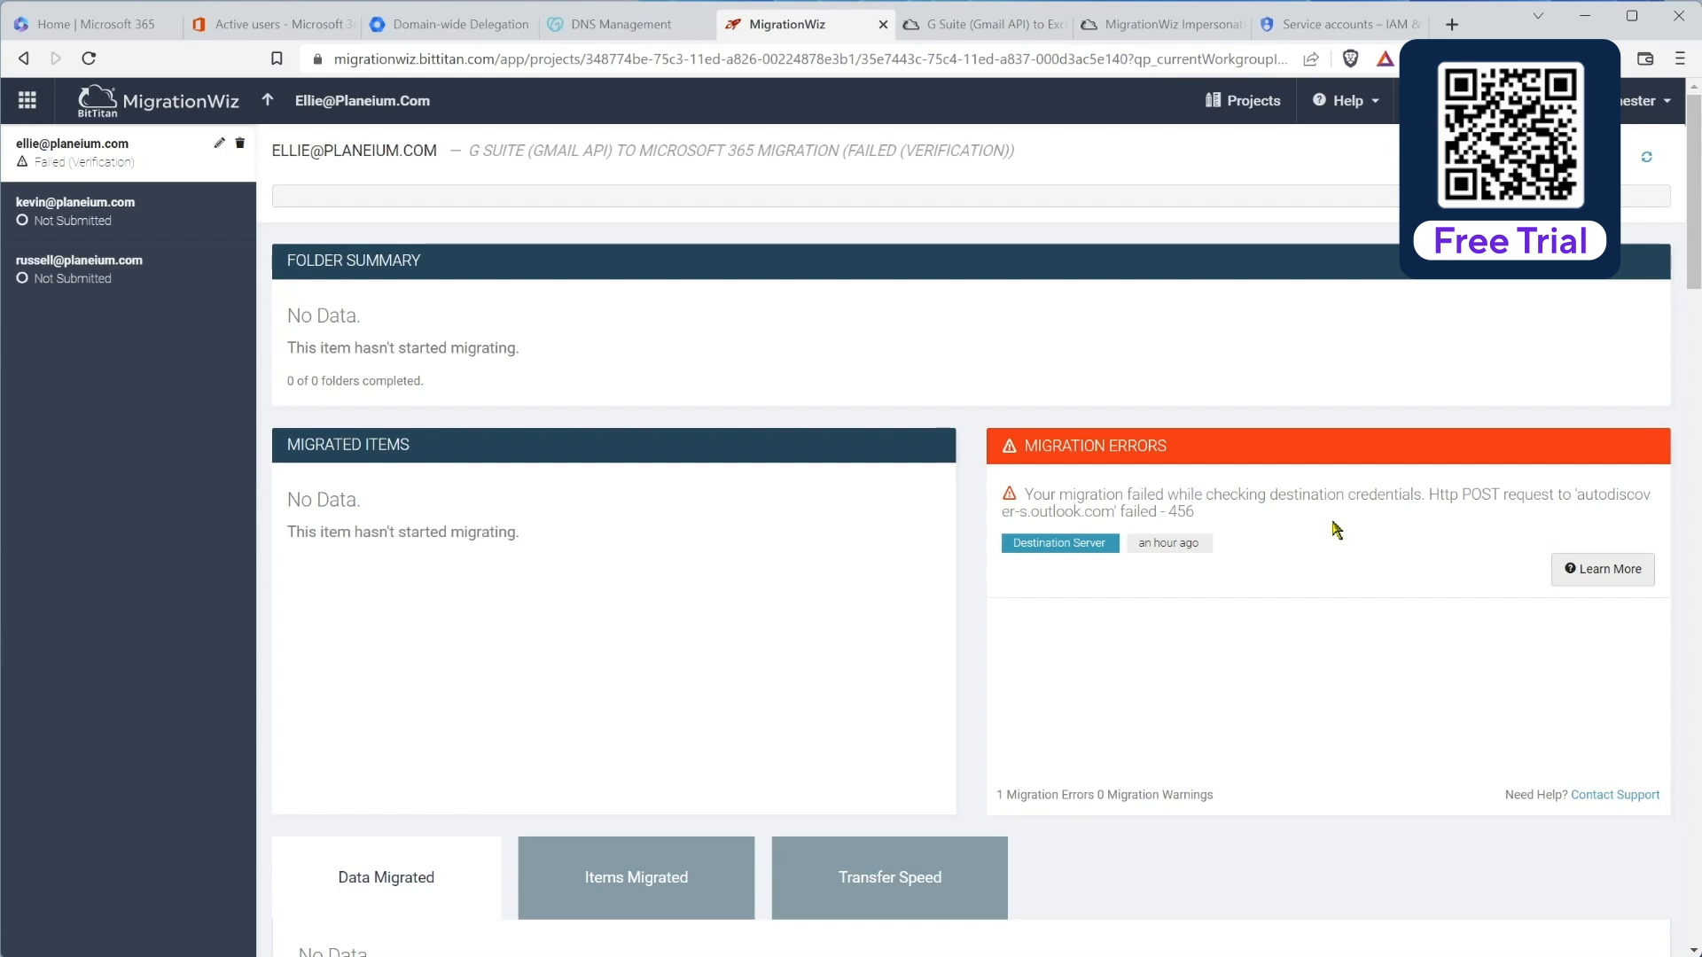
key("ctrl+Tab")
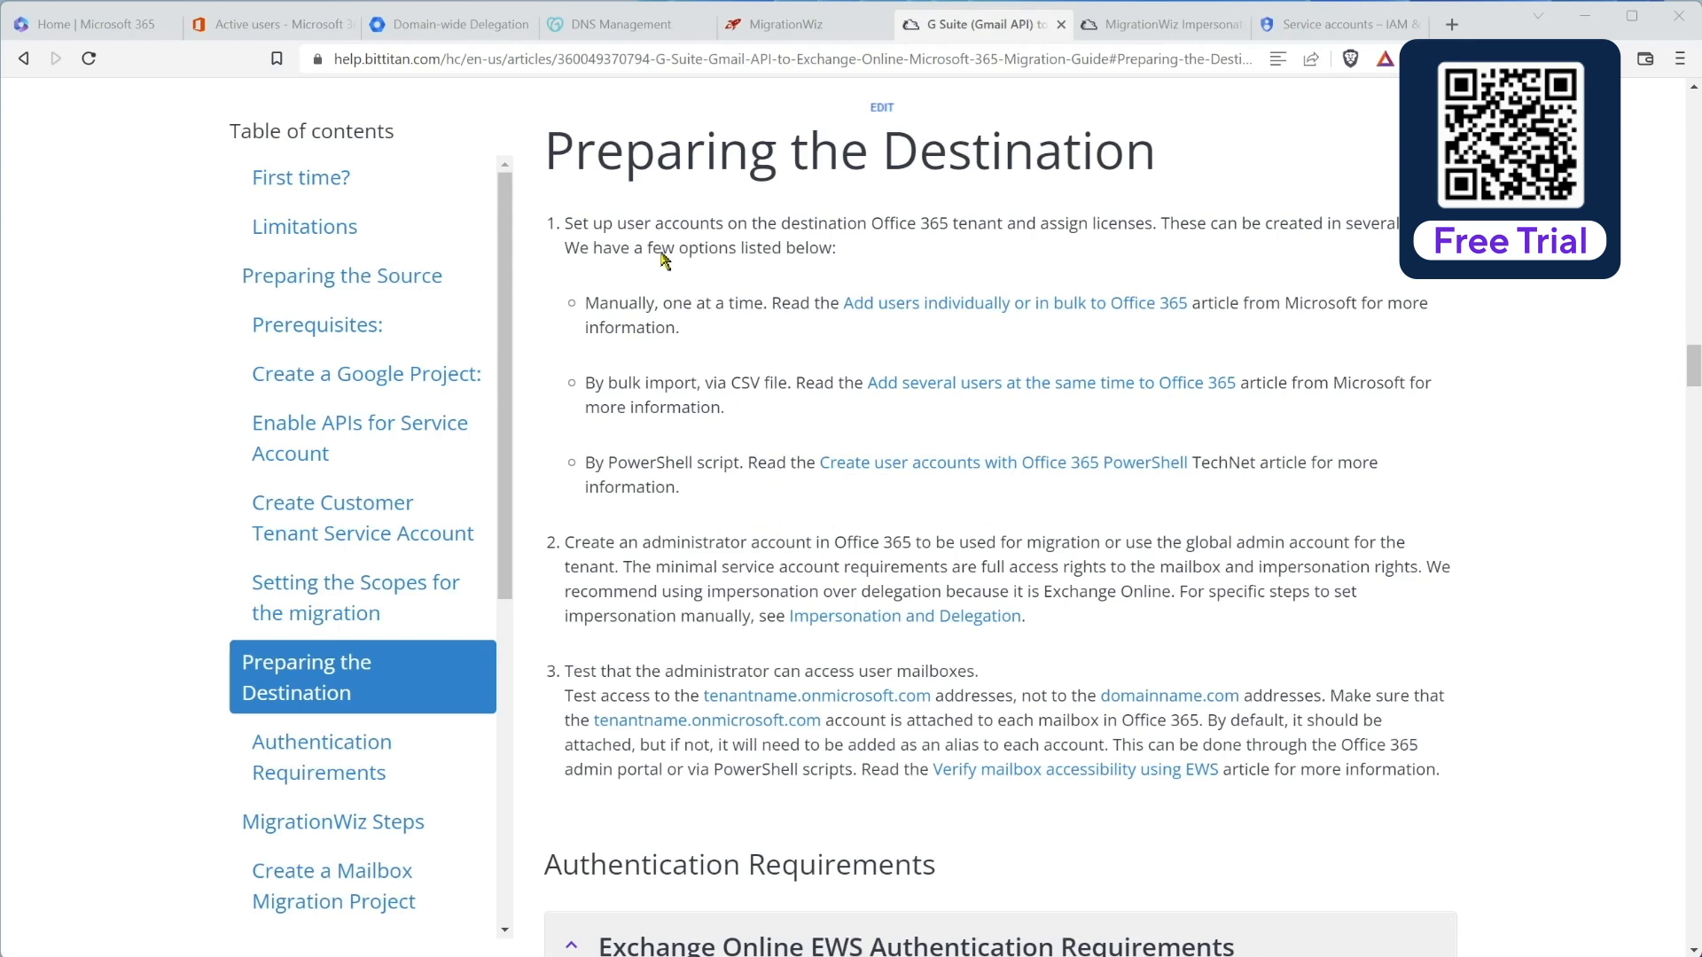
Step: Switch to the Microsoft 365 admin center's Active users list
left_click(277, 24)
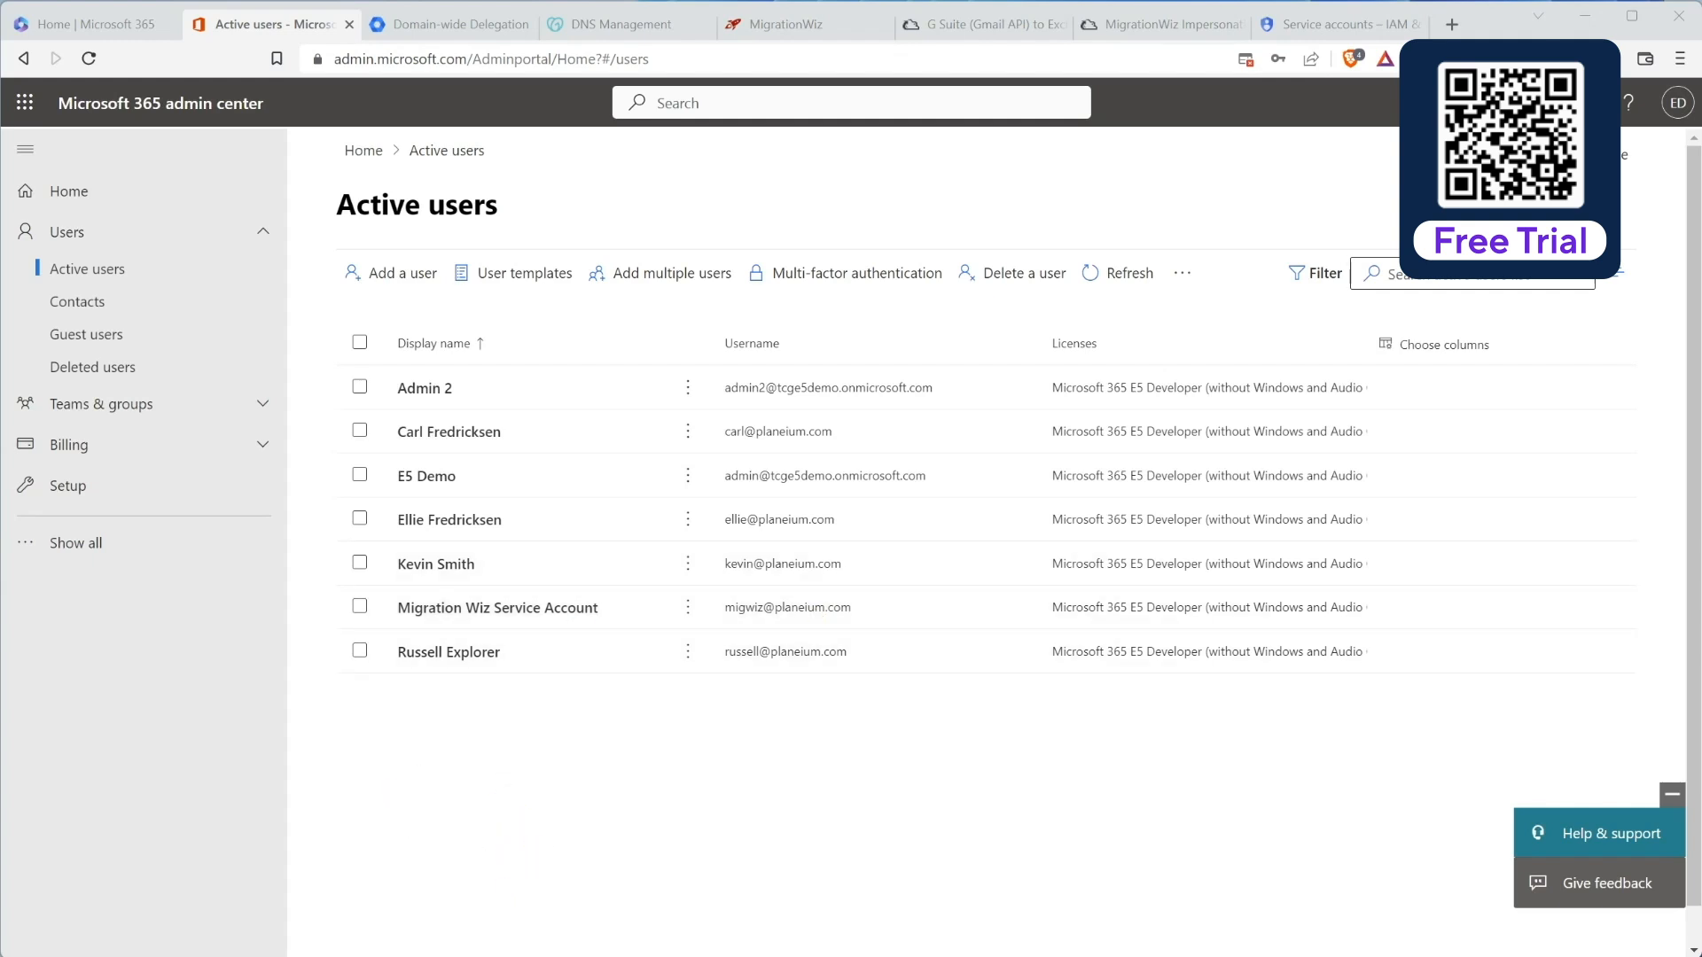
Step: Run Enable-OrganizationCustomization in the PowerShell ISE console
key("alt+Tab")
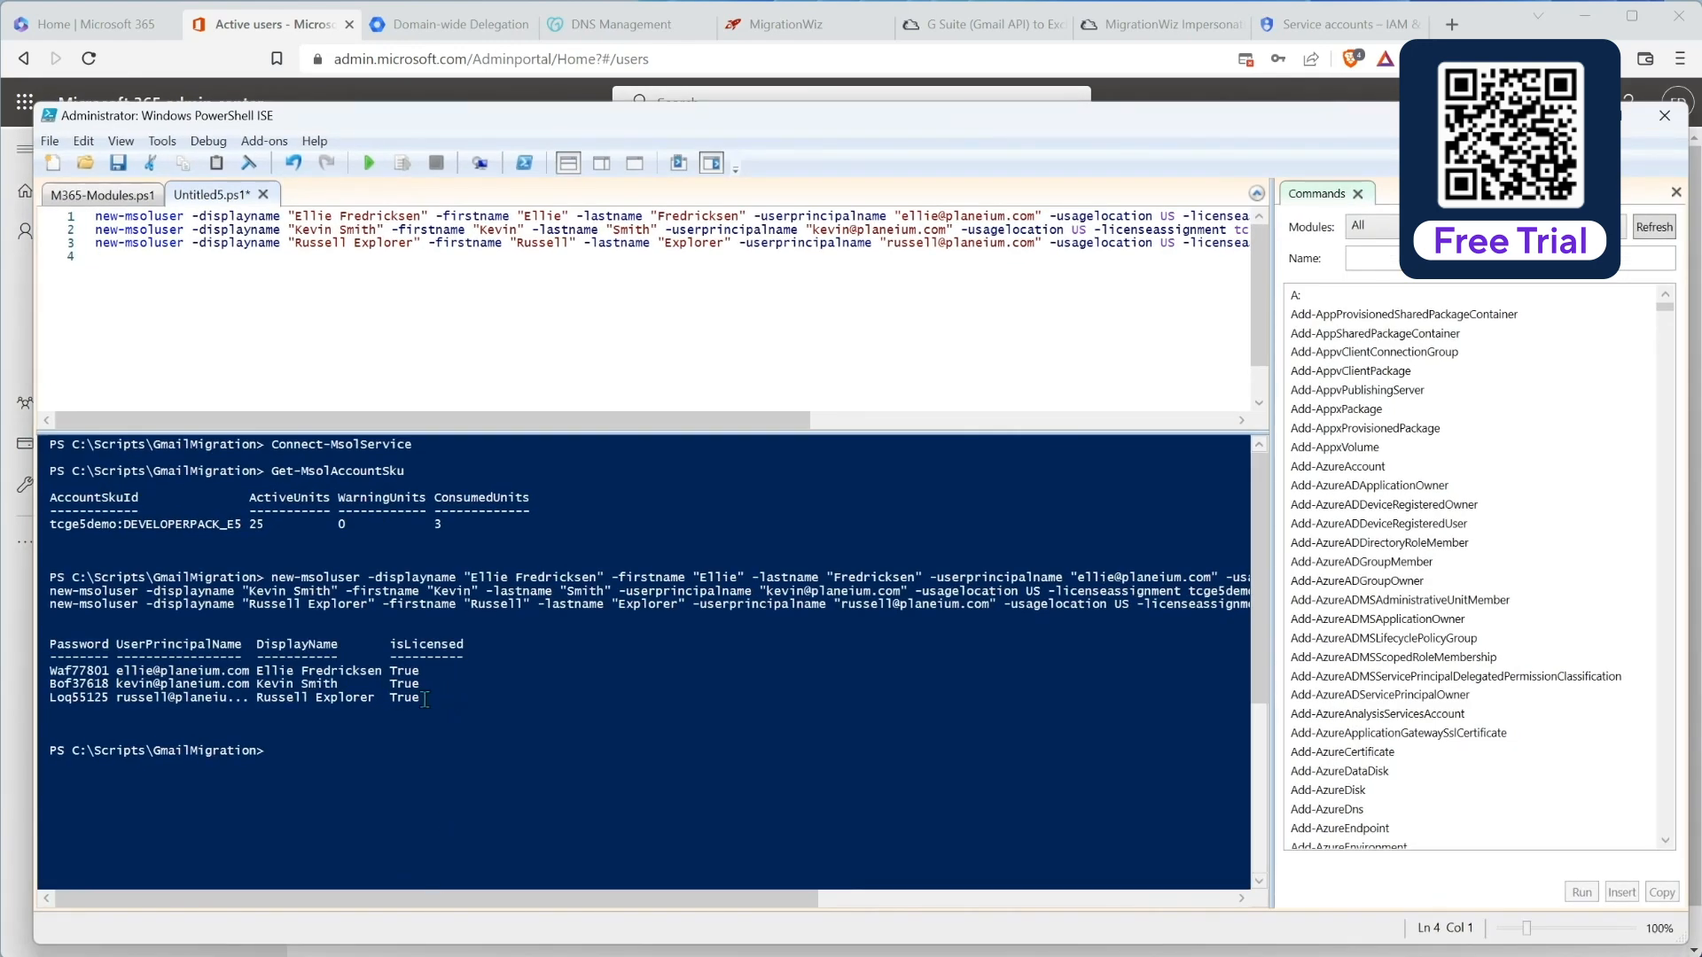
left_click(399, 745)
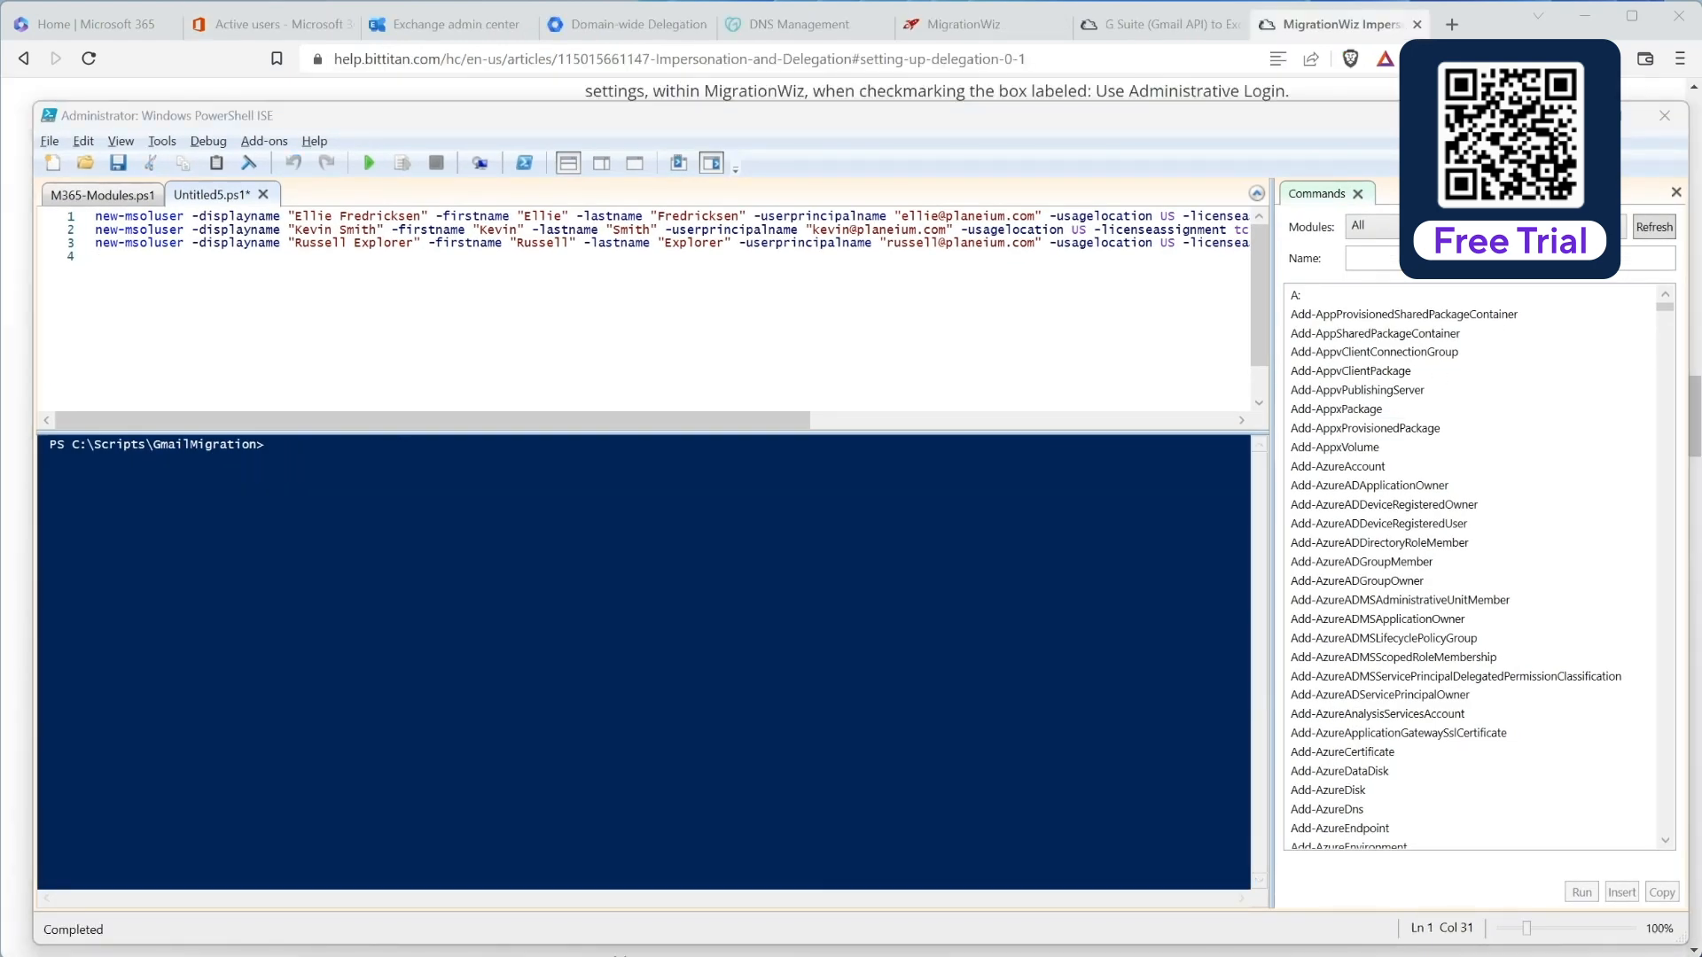
type("enable")
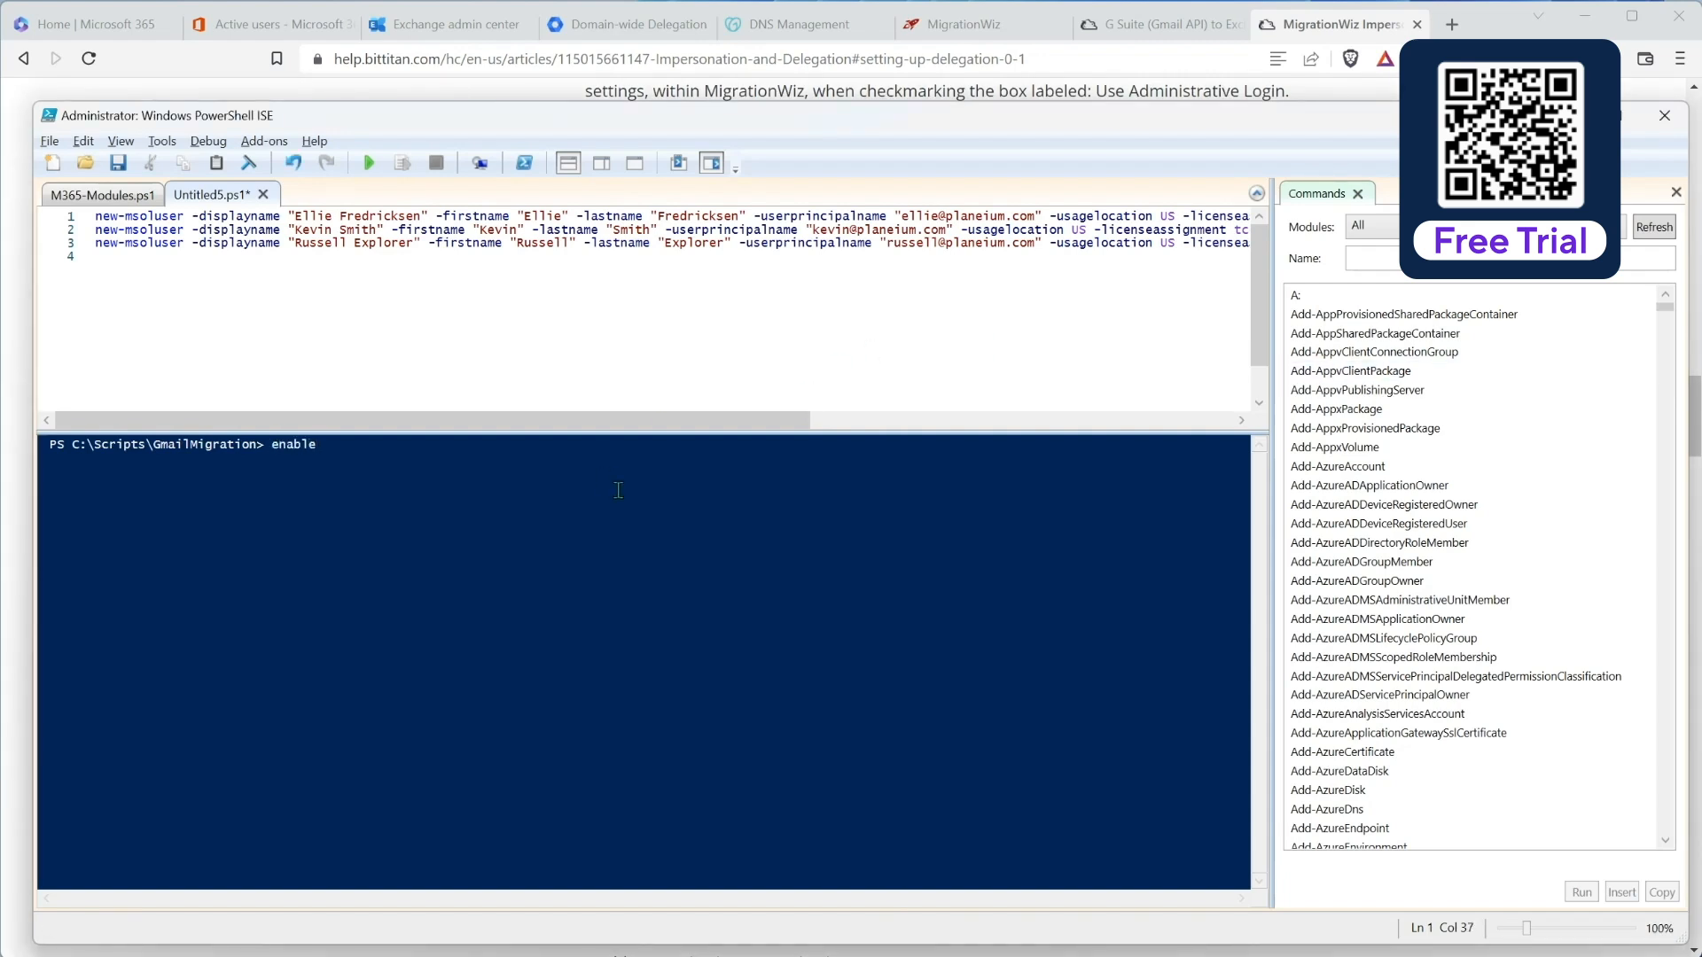
type("-OrganizationCustomization")
key("Tab")
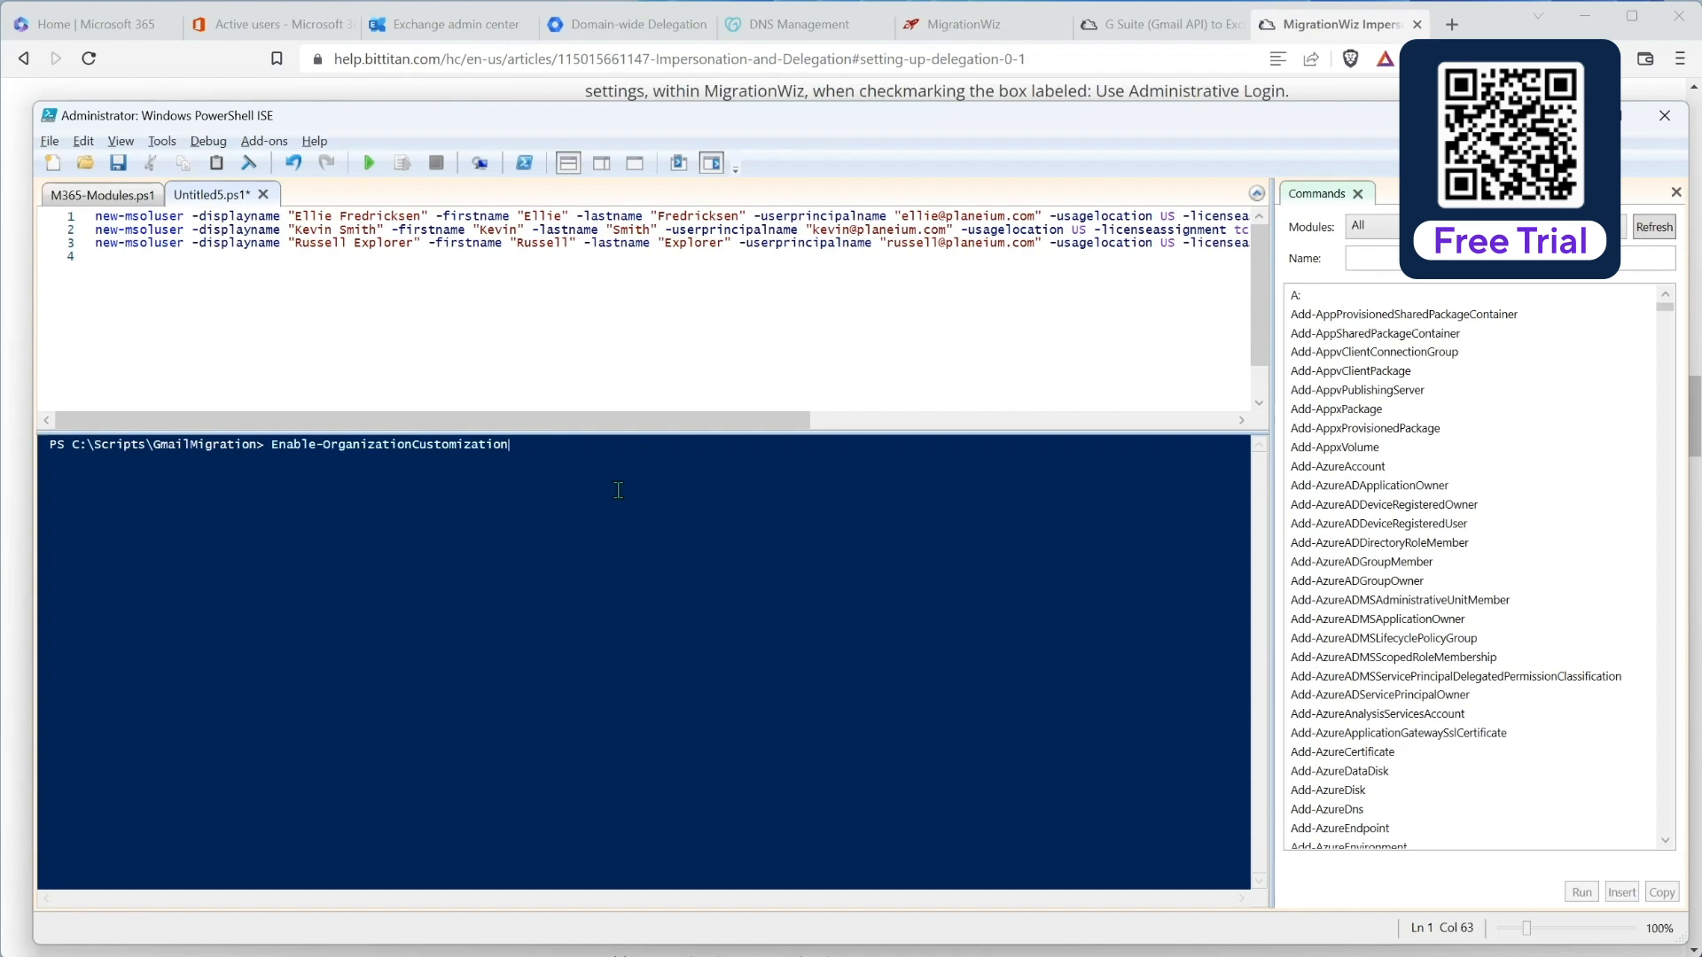
key("Return")
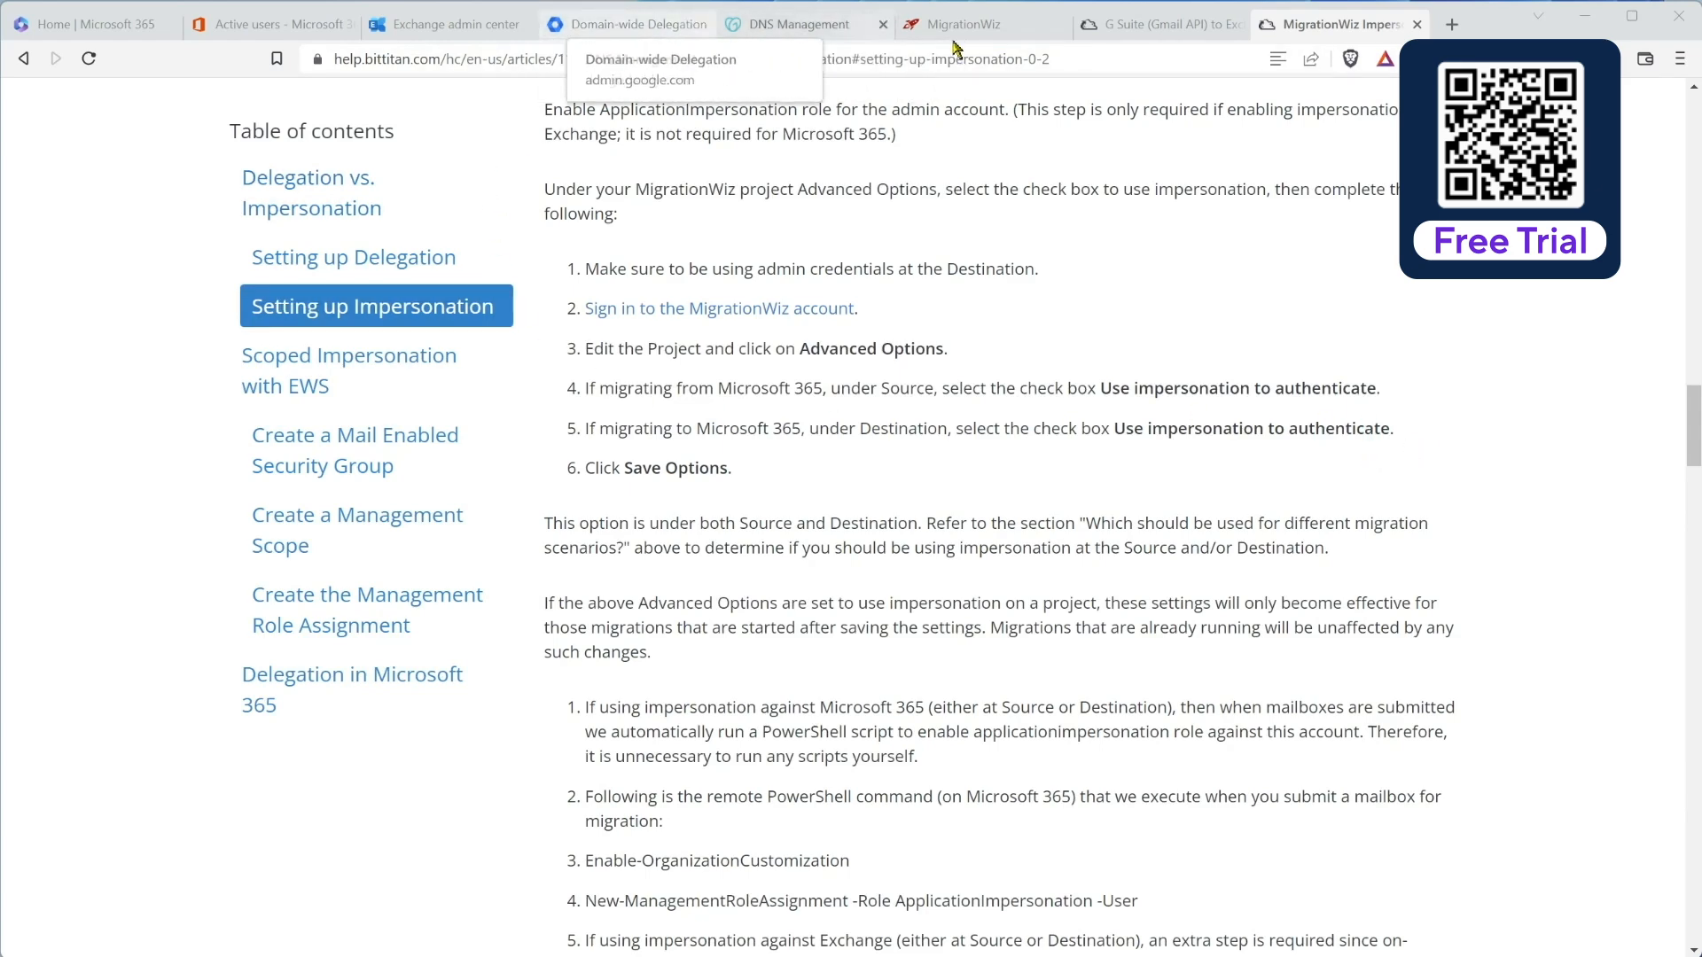
Step: Open the Planeium project's Advanced Options at the Source/Destination settings
left_click(975, 27)
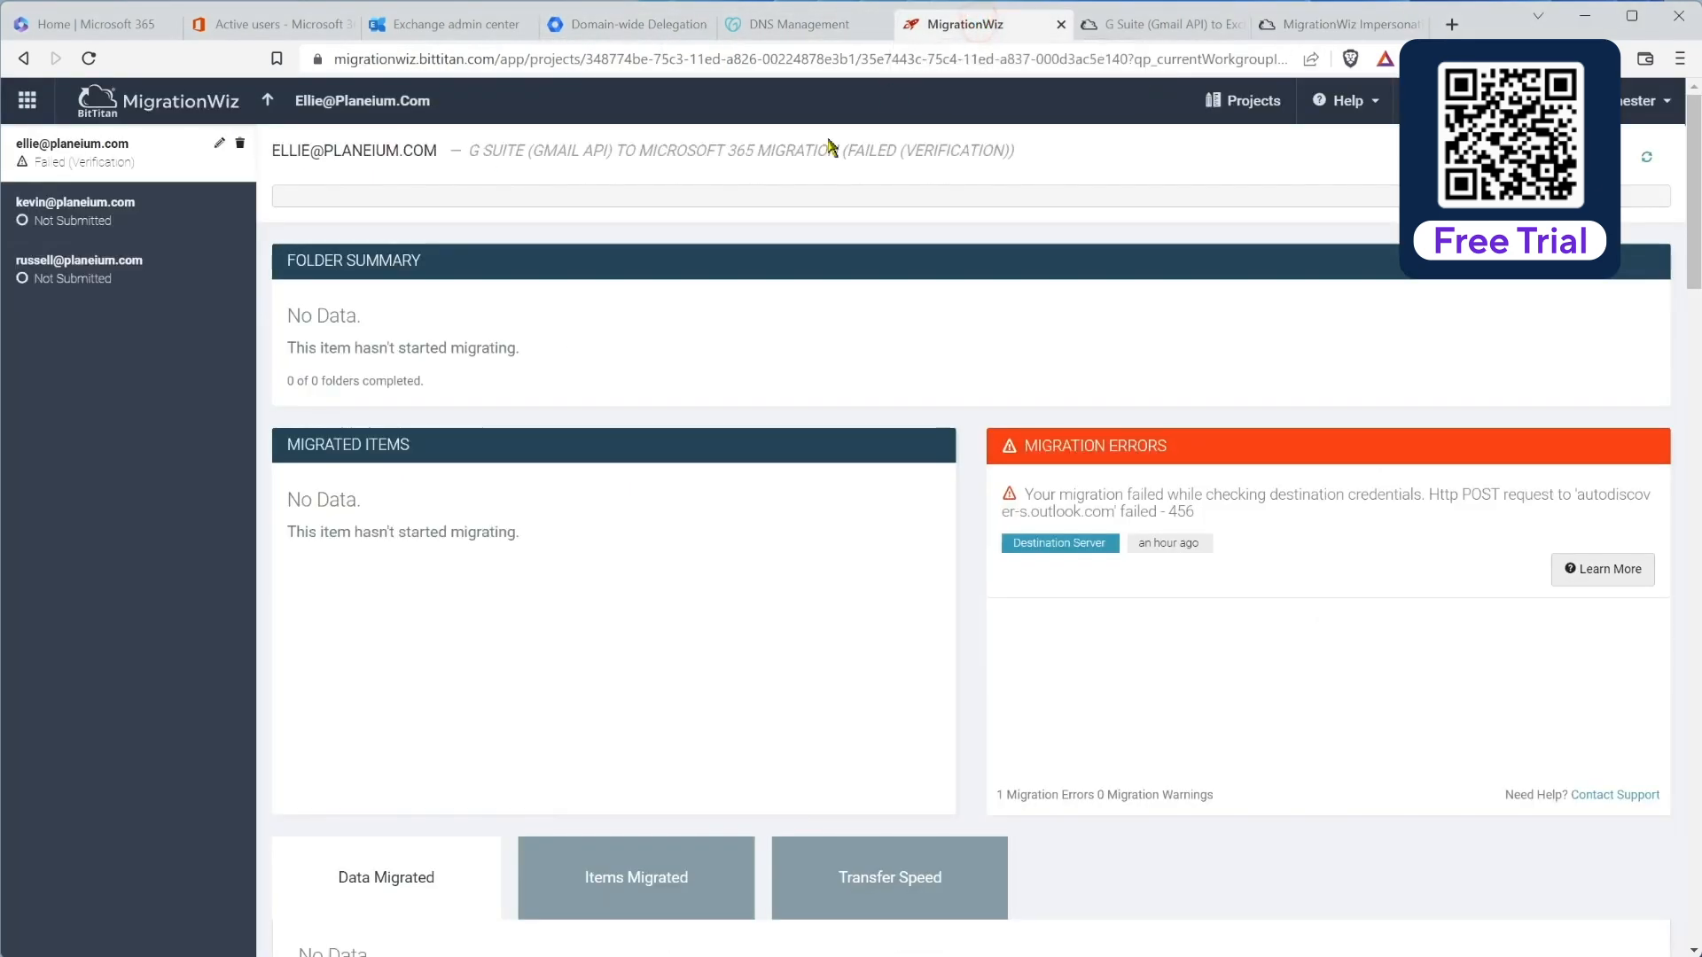
left_click(267, 100)
left_click(367, 149)
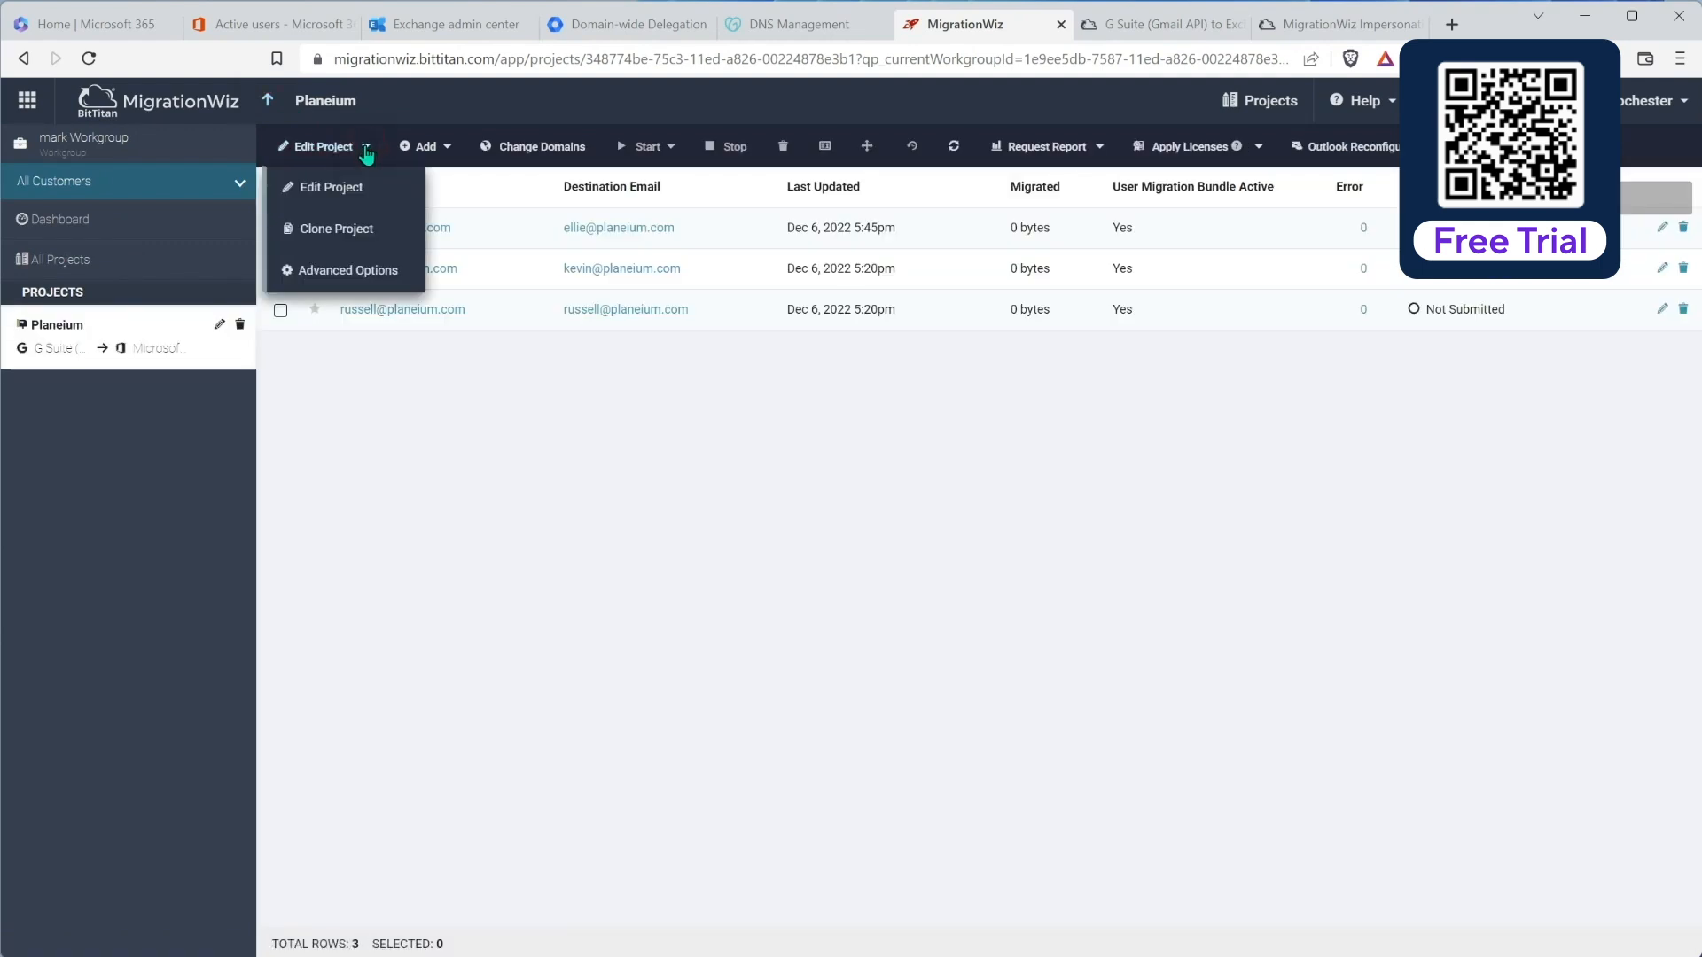
left_click(335, 273)
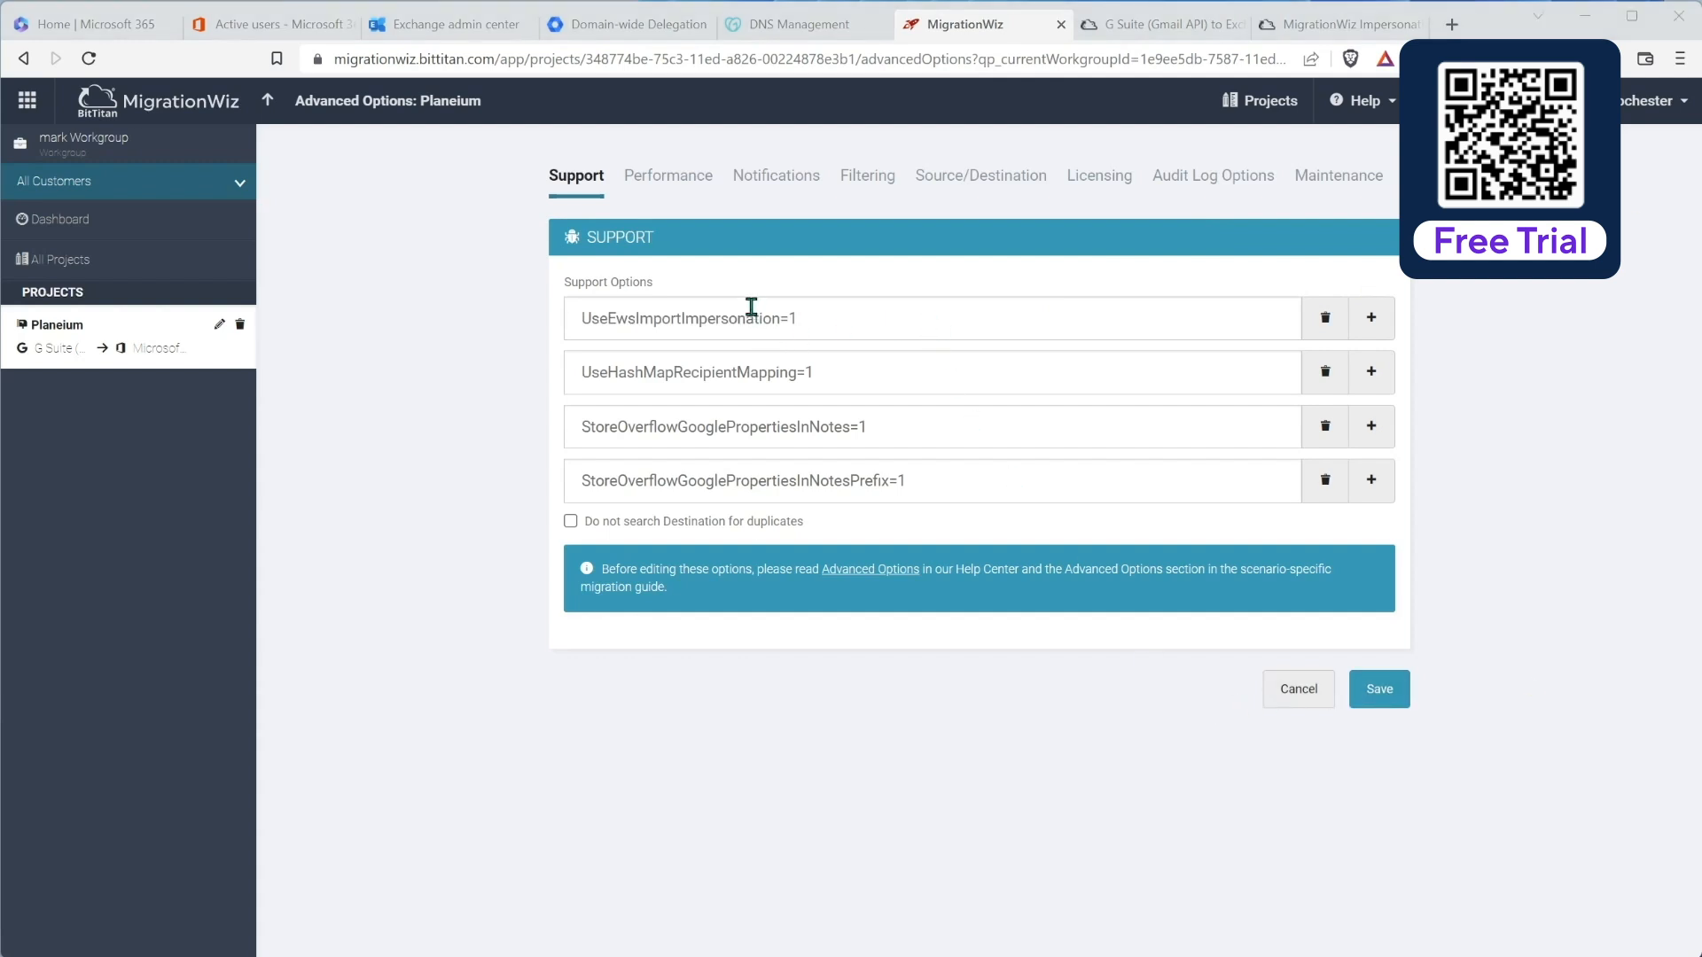
left_click(962, 175)
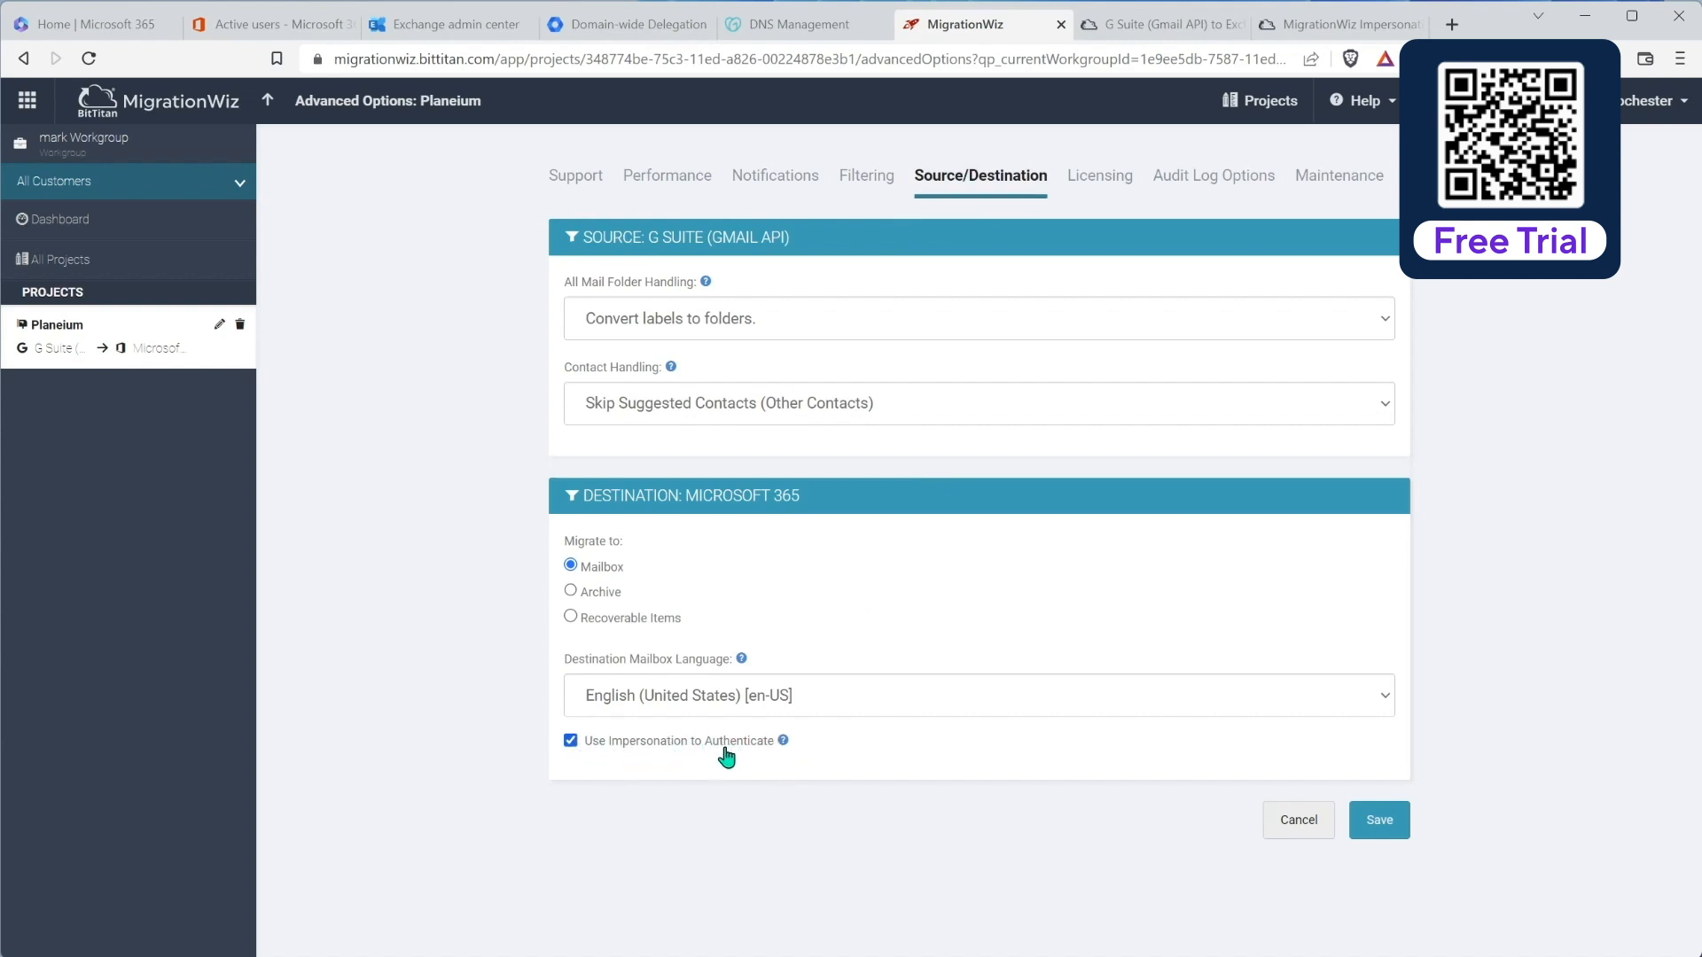
Step: Read the impersonation authentication help, highlight the note that MFA isn't supported, then close it
left_click(782, 742)
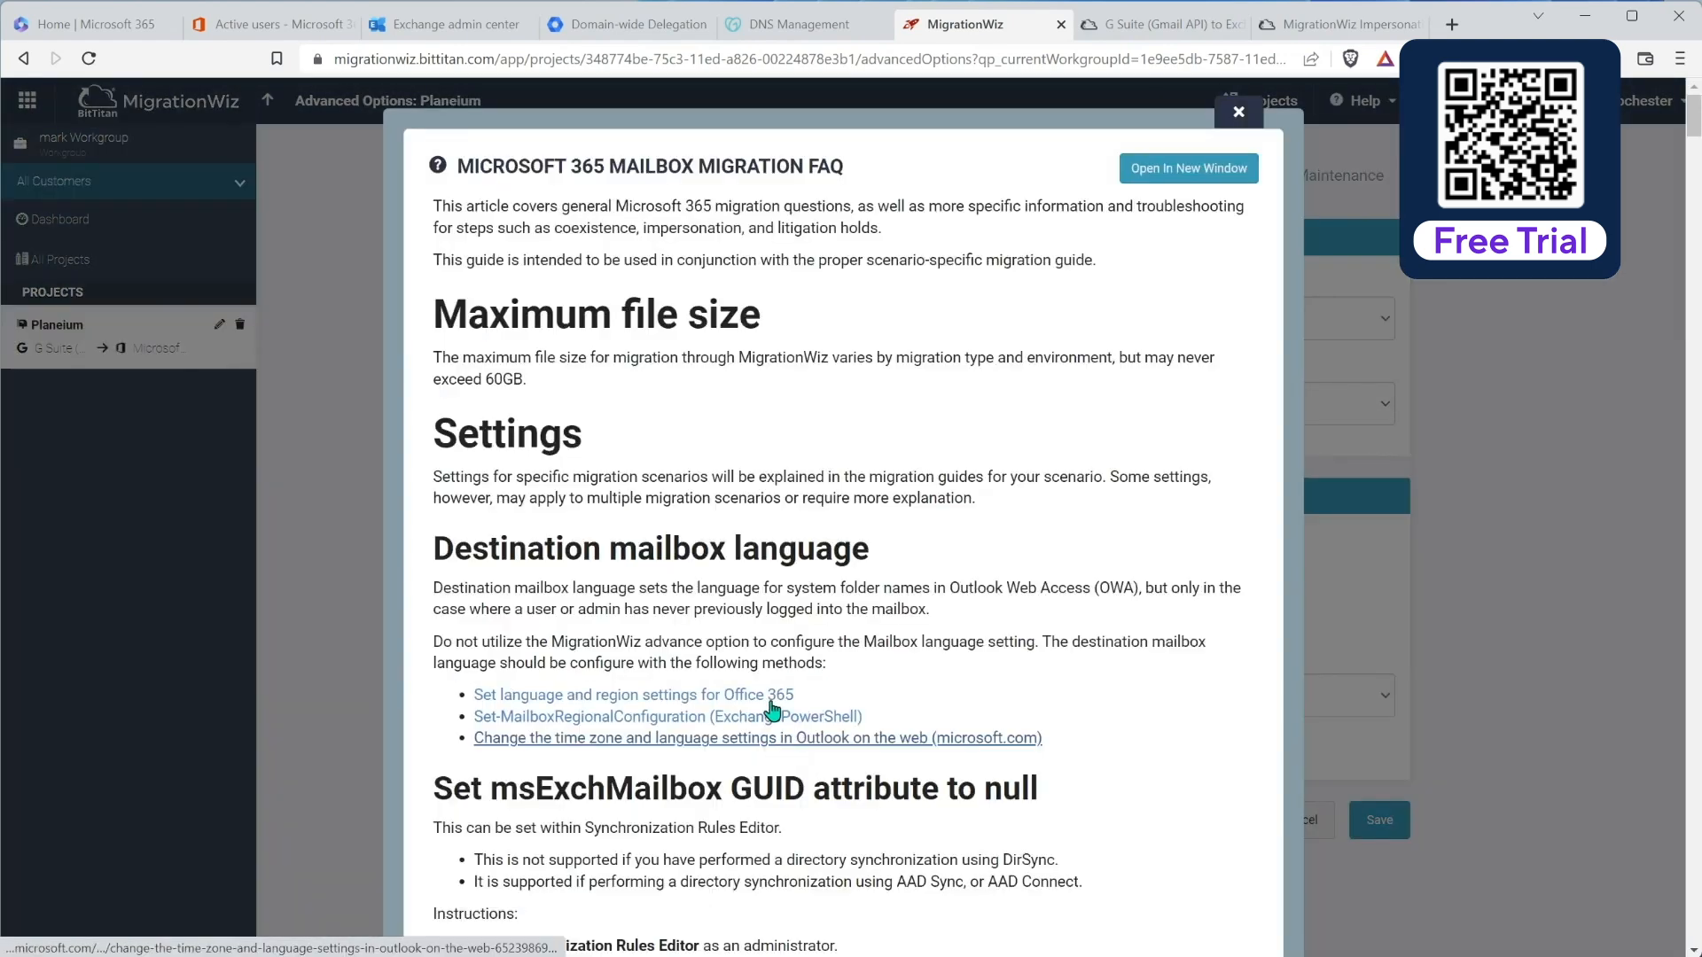
scroll(749, 683, "down", 3)
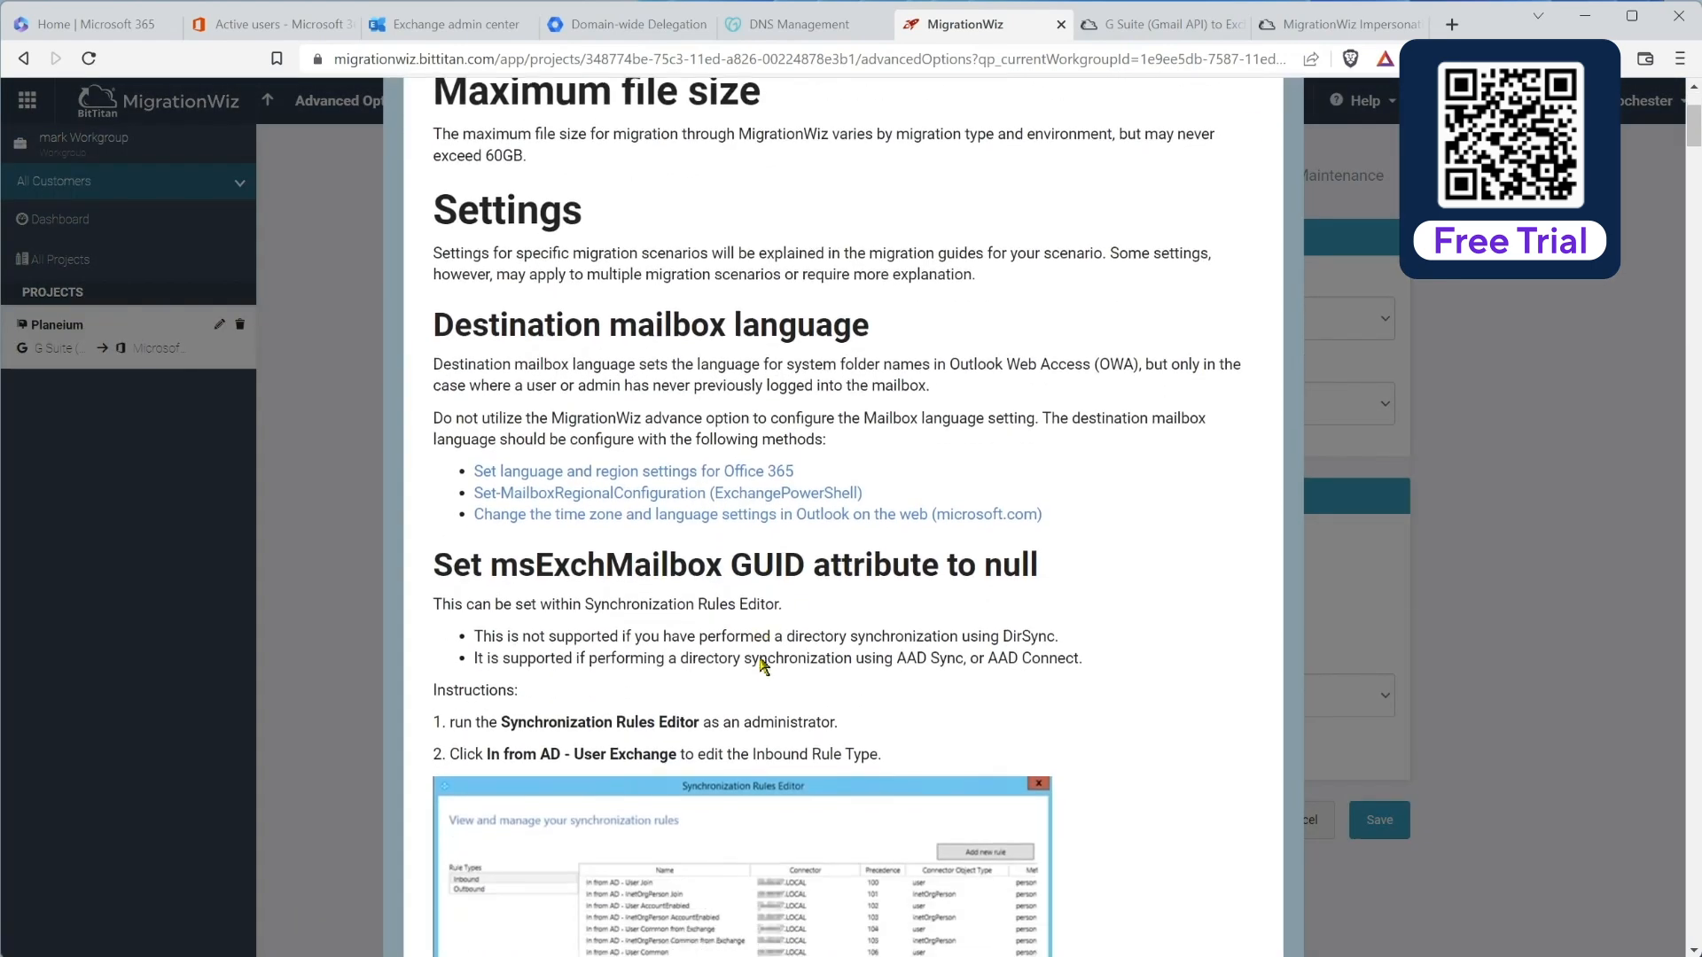
scroll(796, 654, "down", 6)
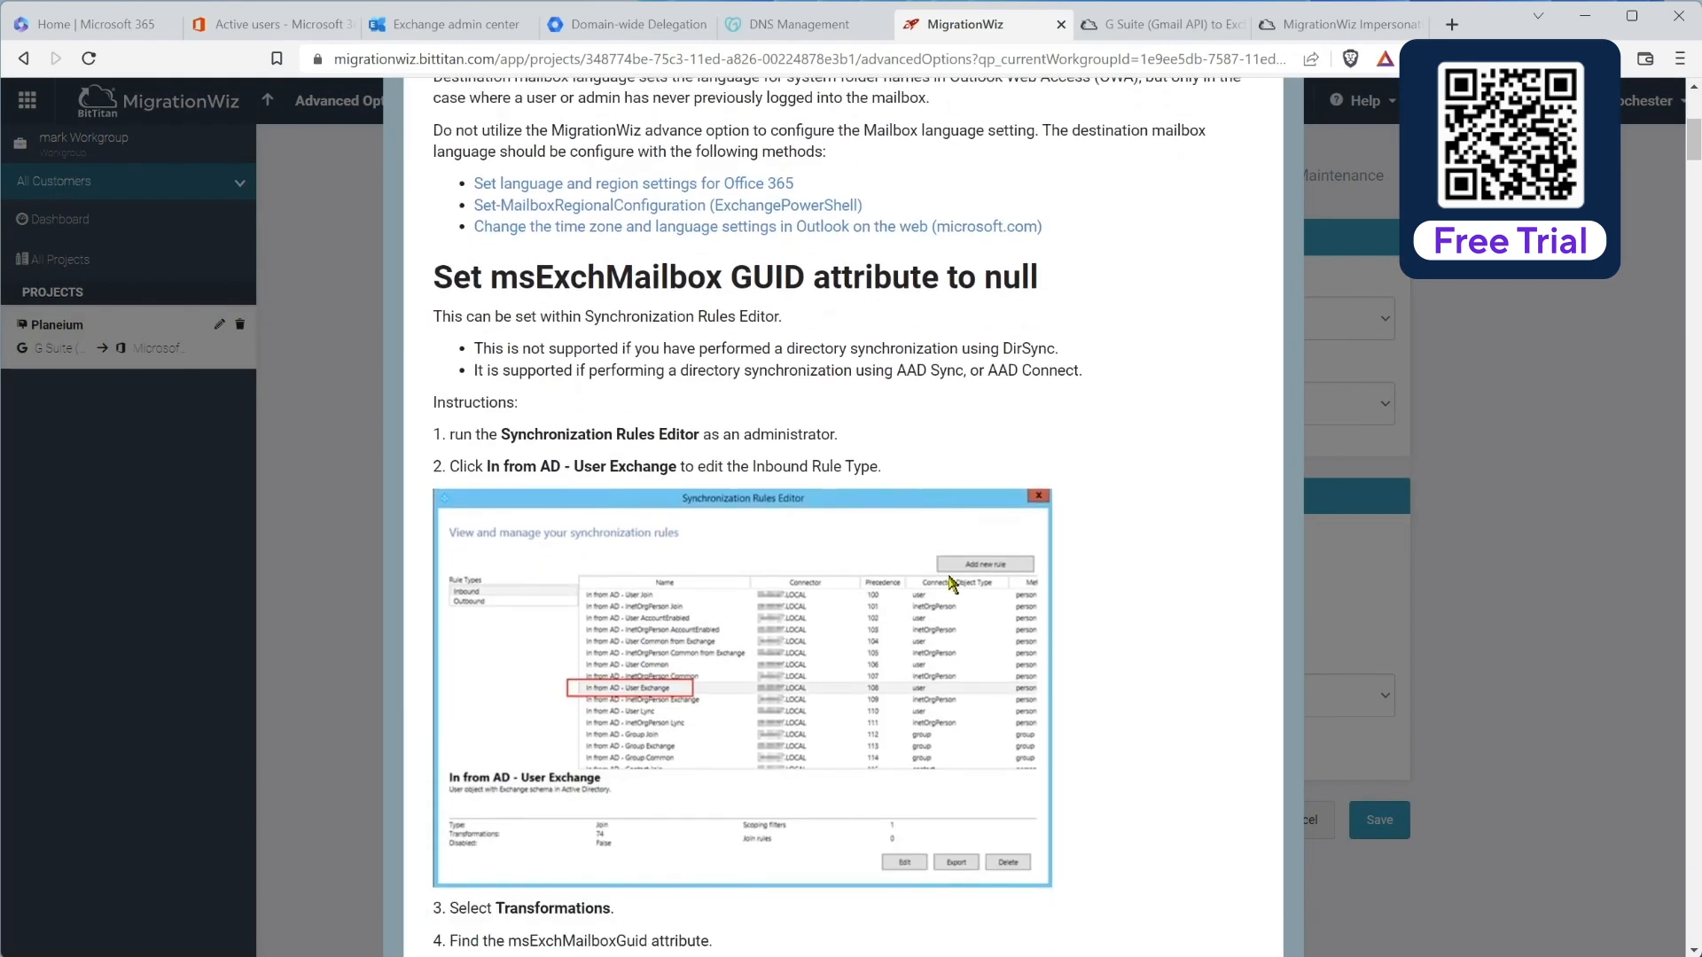
scroll(953, 589, "down", 6)
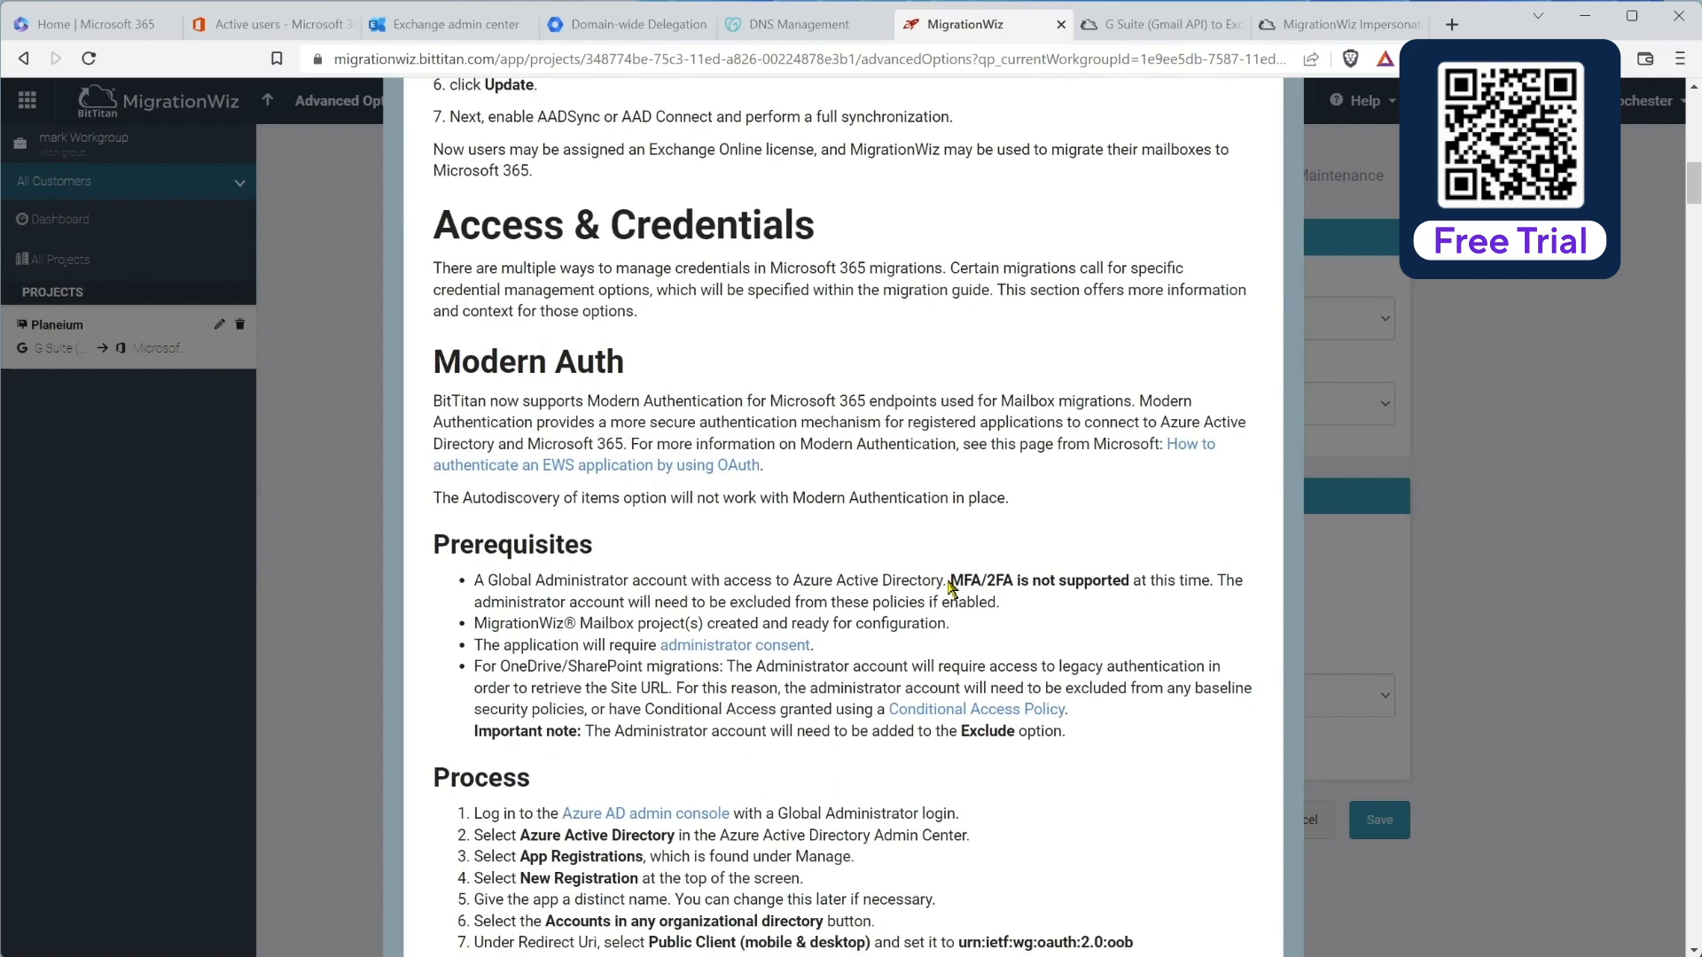
scroll(947, 581, "down", 4)
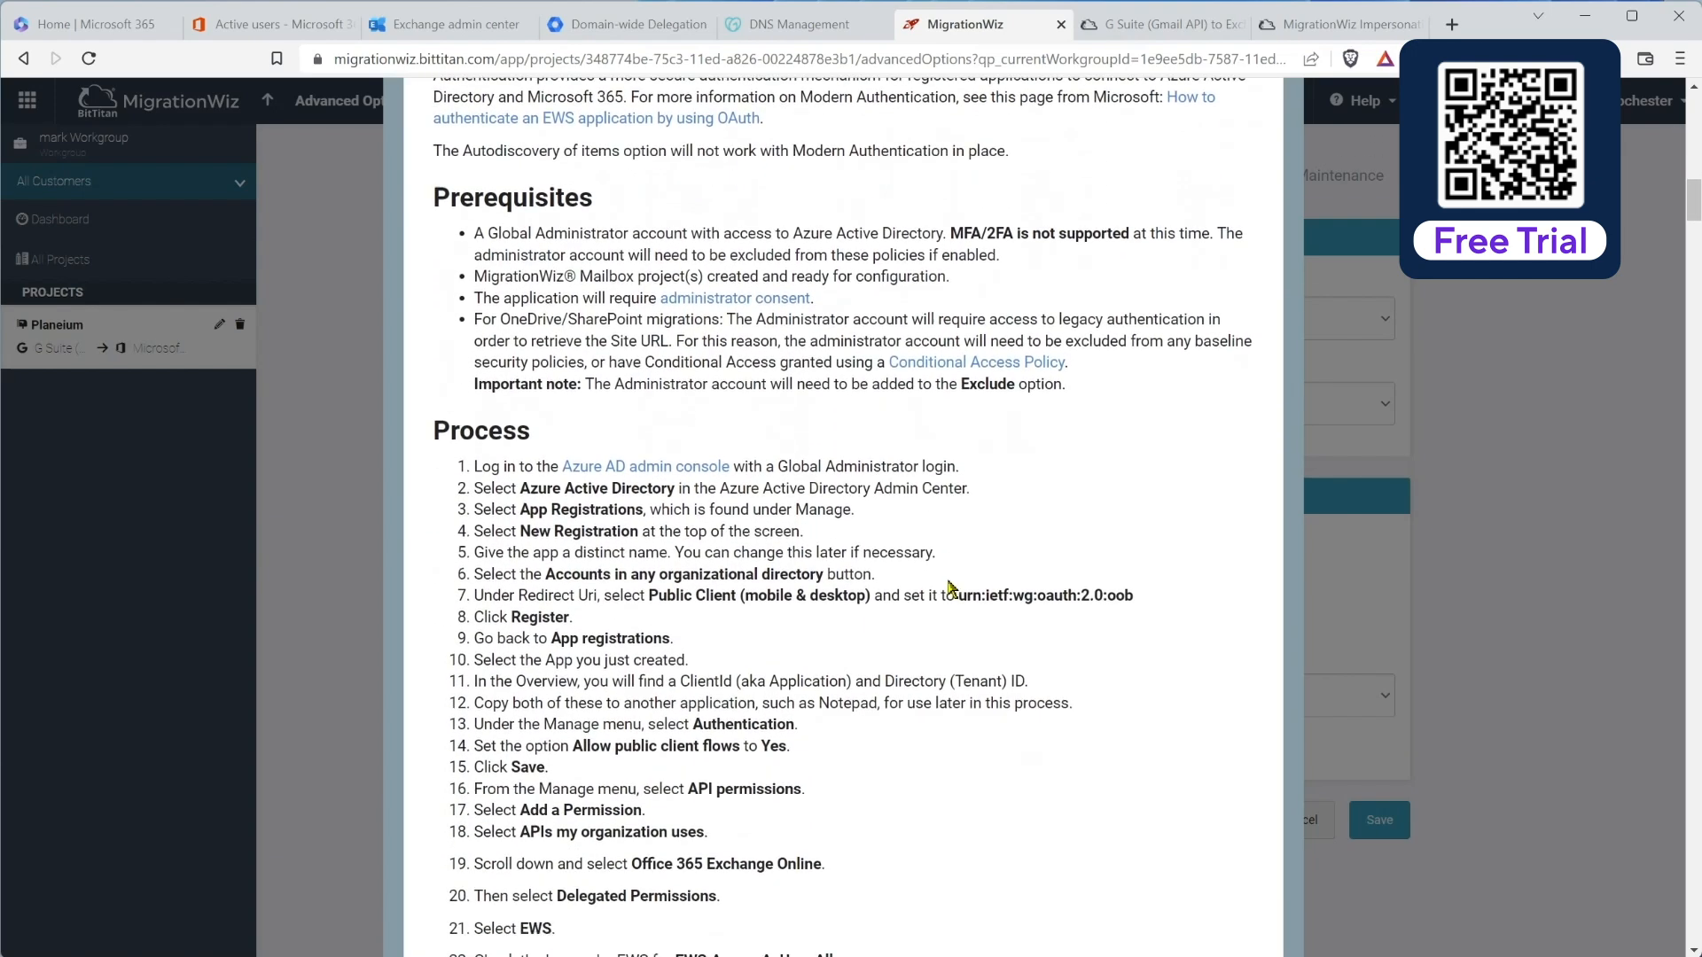
scroll(952, 588, "up", 2)
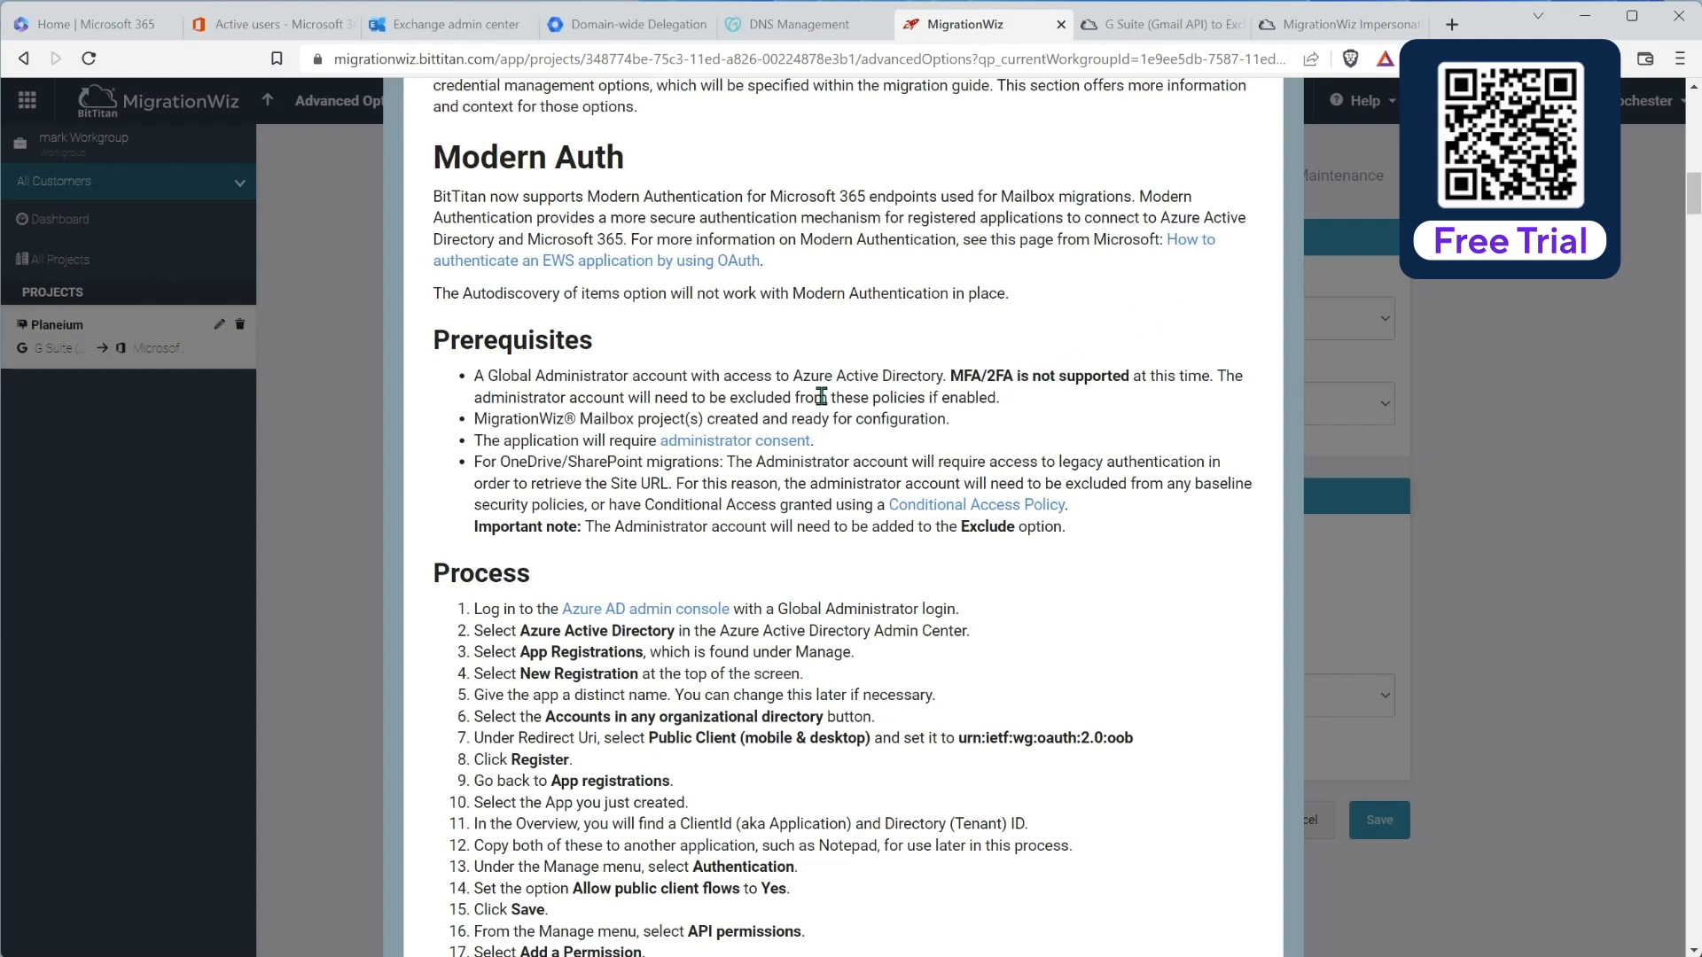
left_click_drag(953, 379, 1192, 380)
key("Escape")
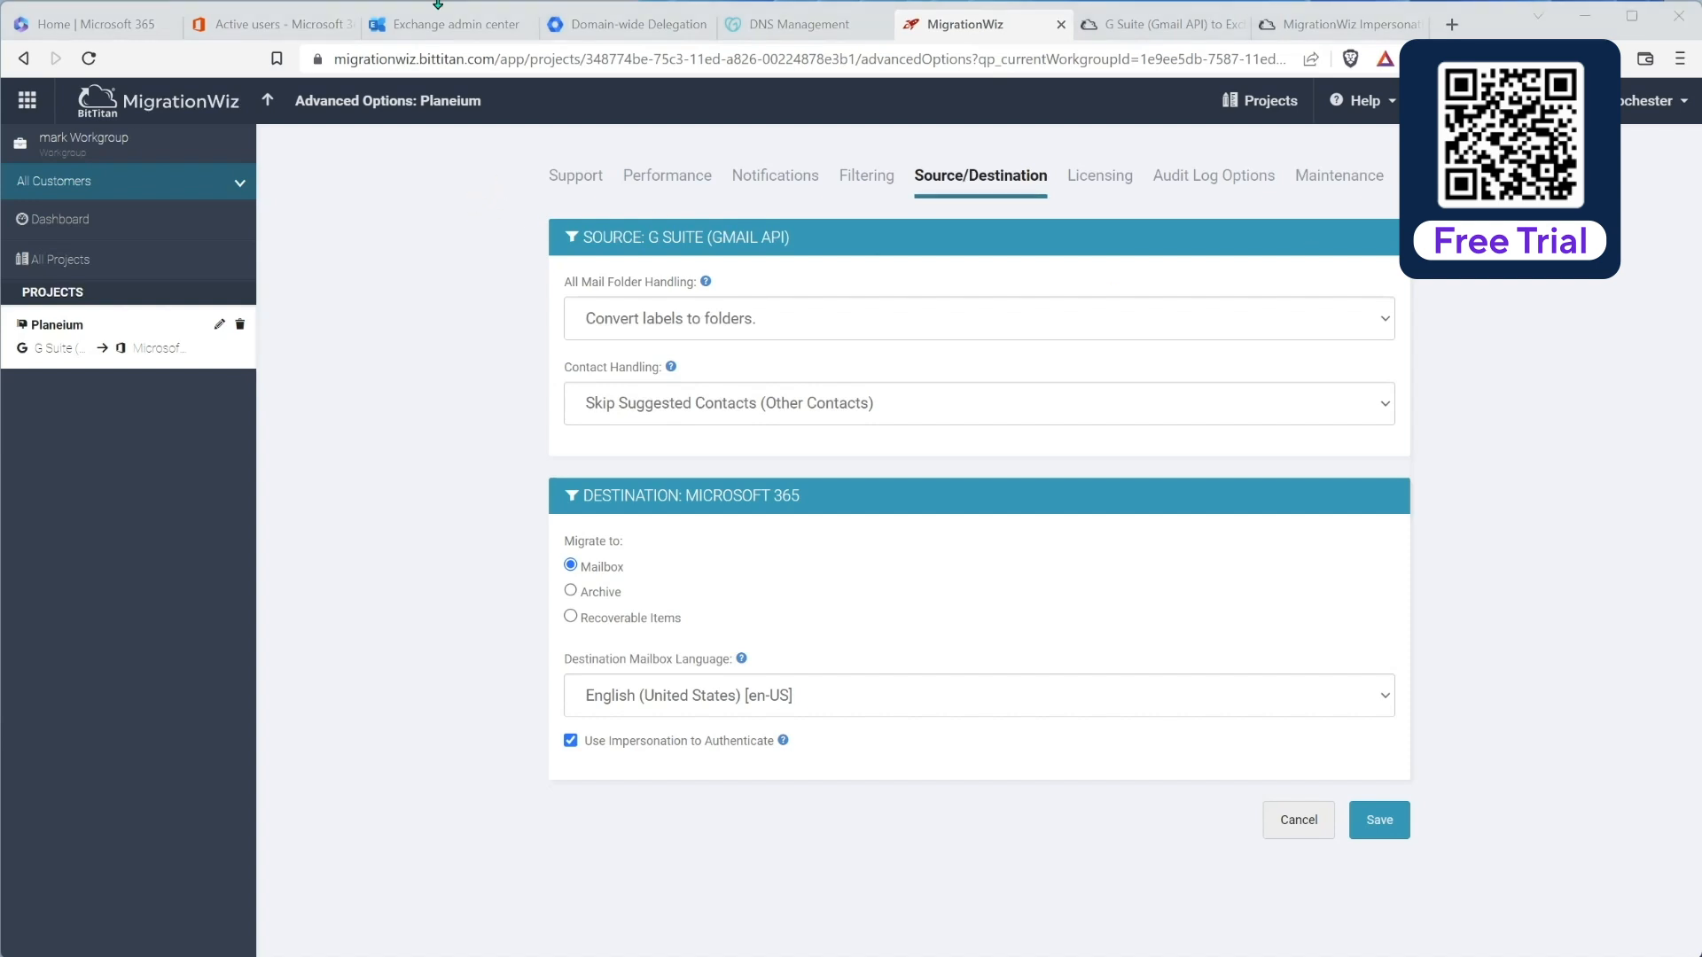
Step: Go from the M365 admin tab through Azure Active Directory to The Cloud Geezer's Security Getting started page
left_click(270, 27)
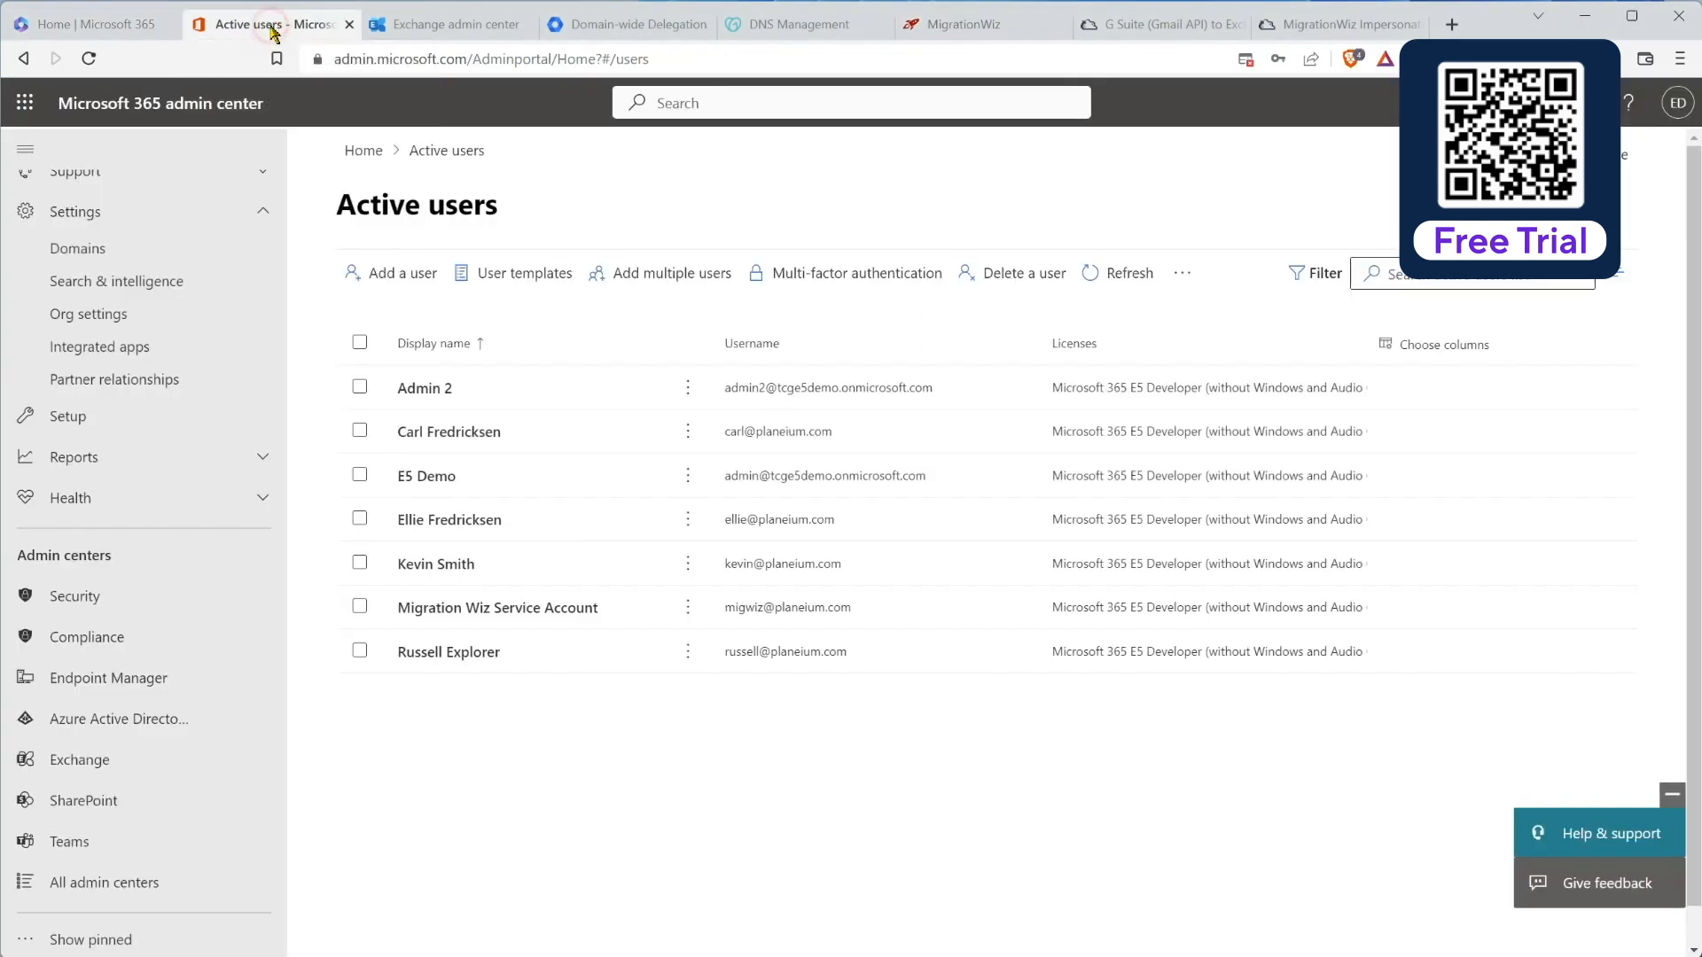
left_click(106, 719)
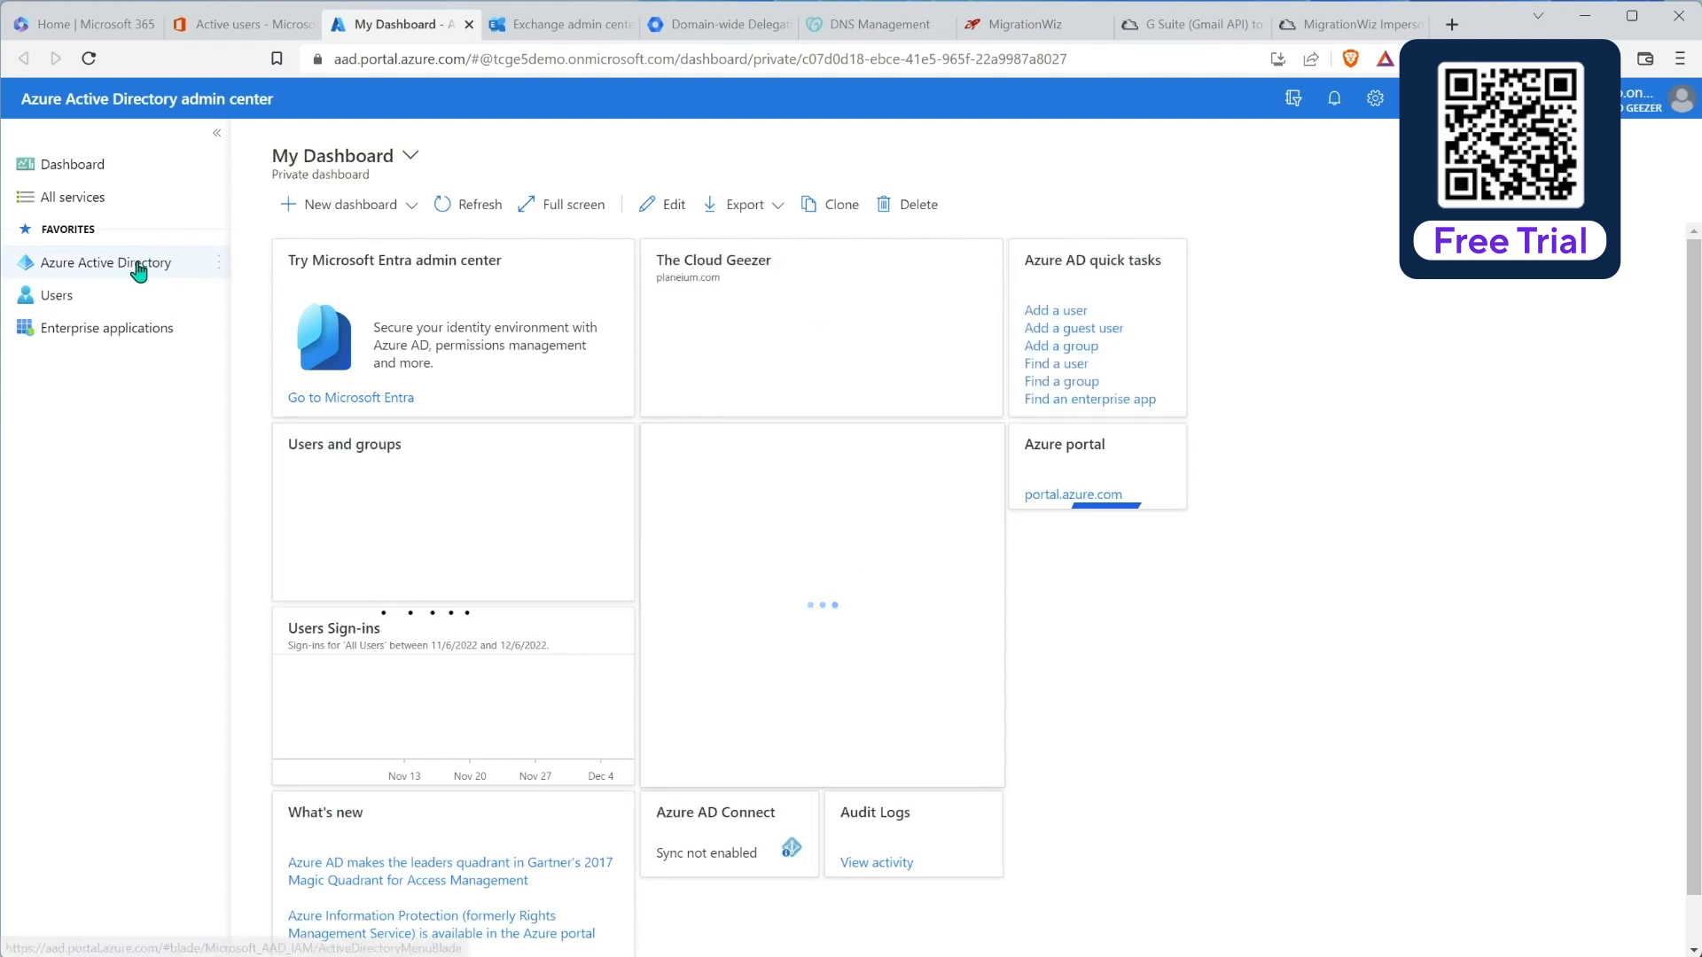
left_click(138, 266)
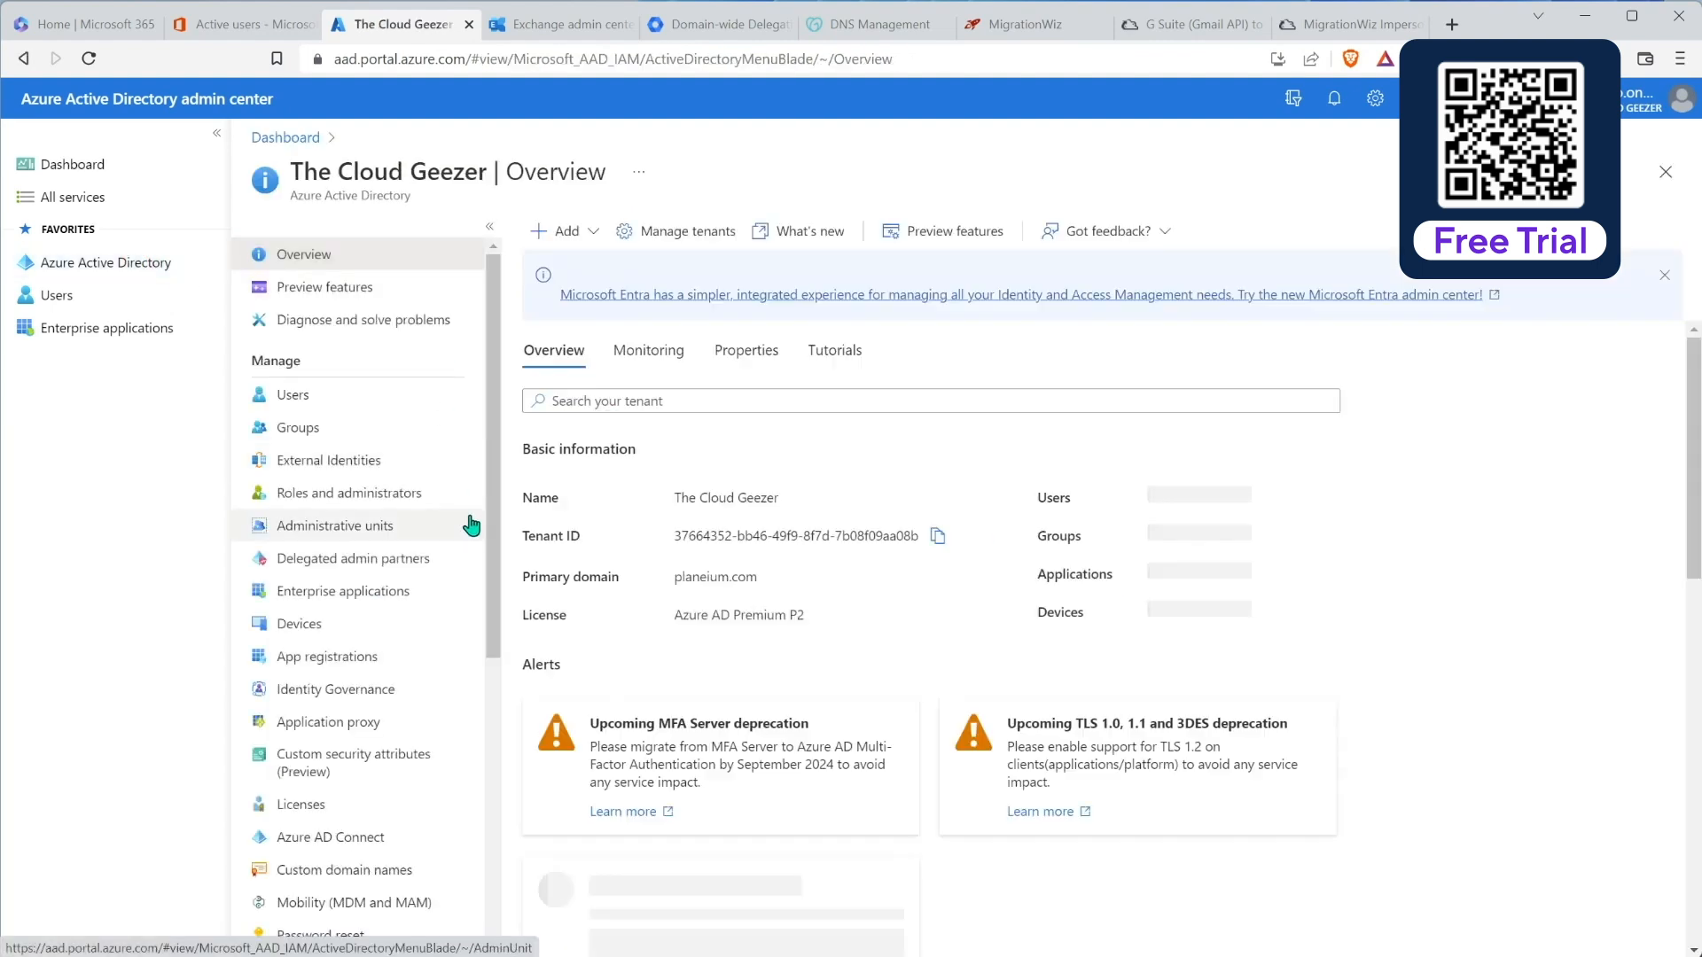
left_click_drag(492, 537, 492, 705)
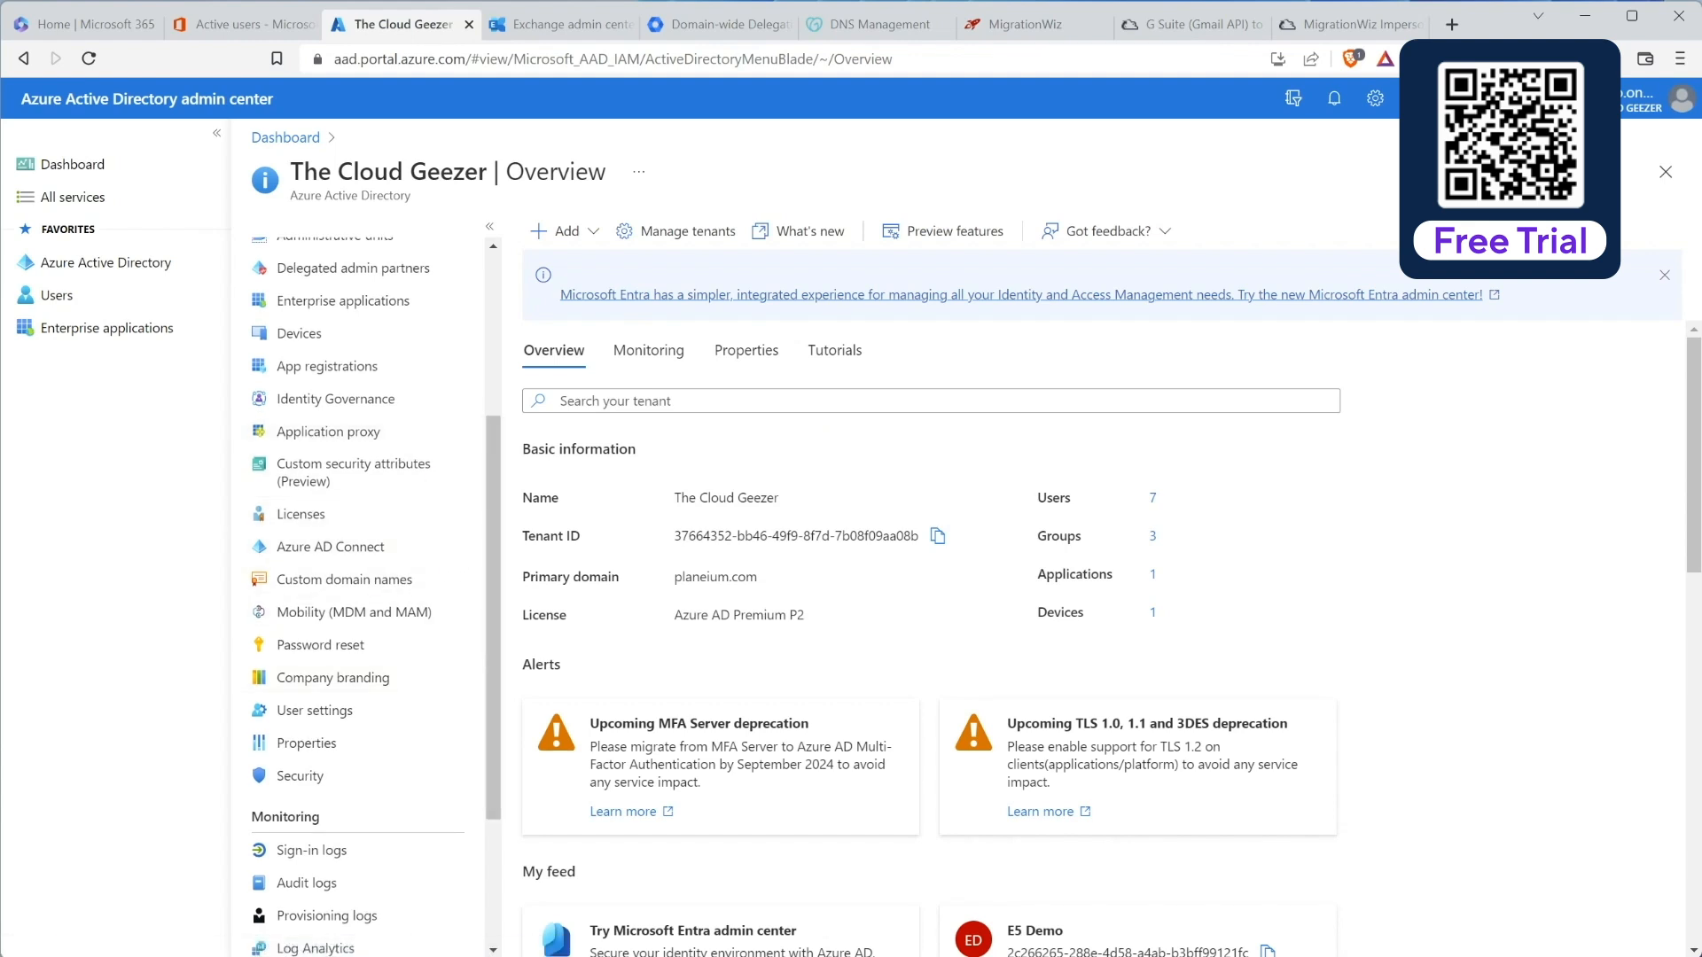
scroll(240, 860, "up", 1)
left_click(290, 864)
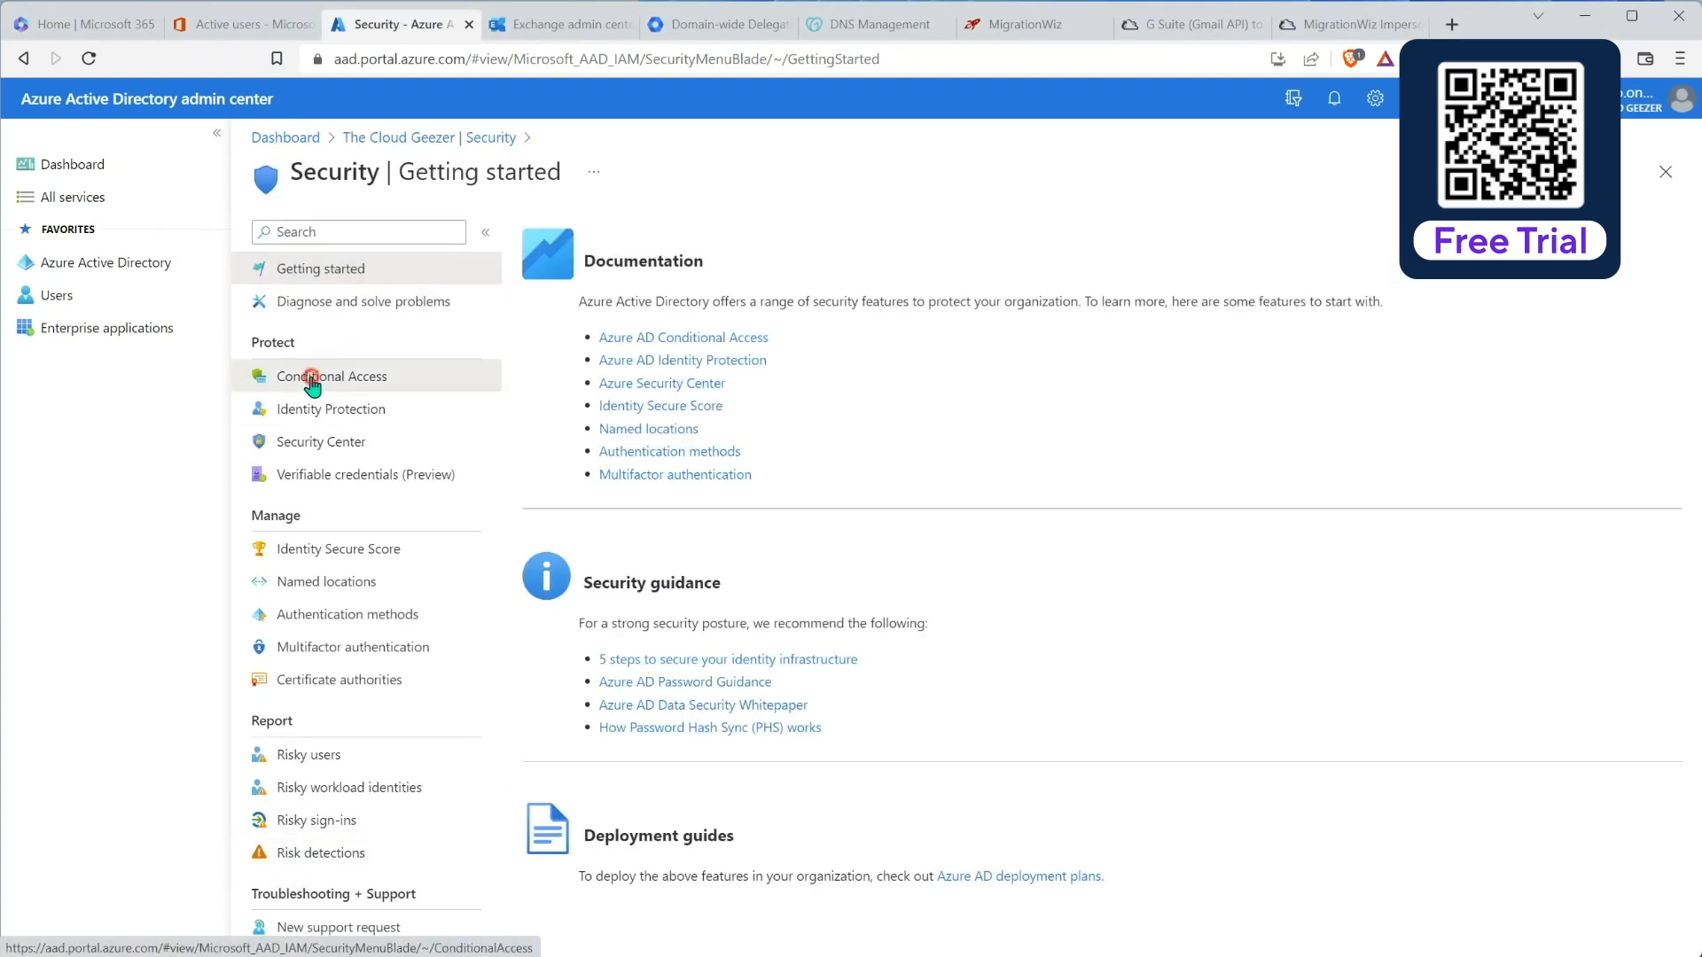
Step: Exclude the MigrationWiz service account from the Require MFA for admins Conditional Access policy and save it
left_click(316, 380)
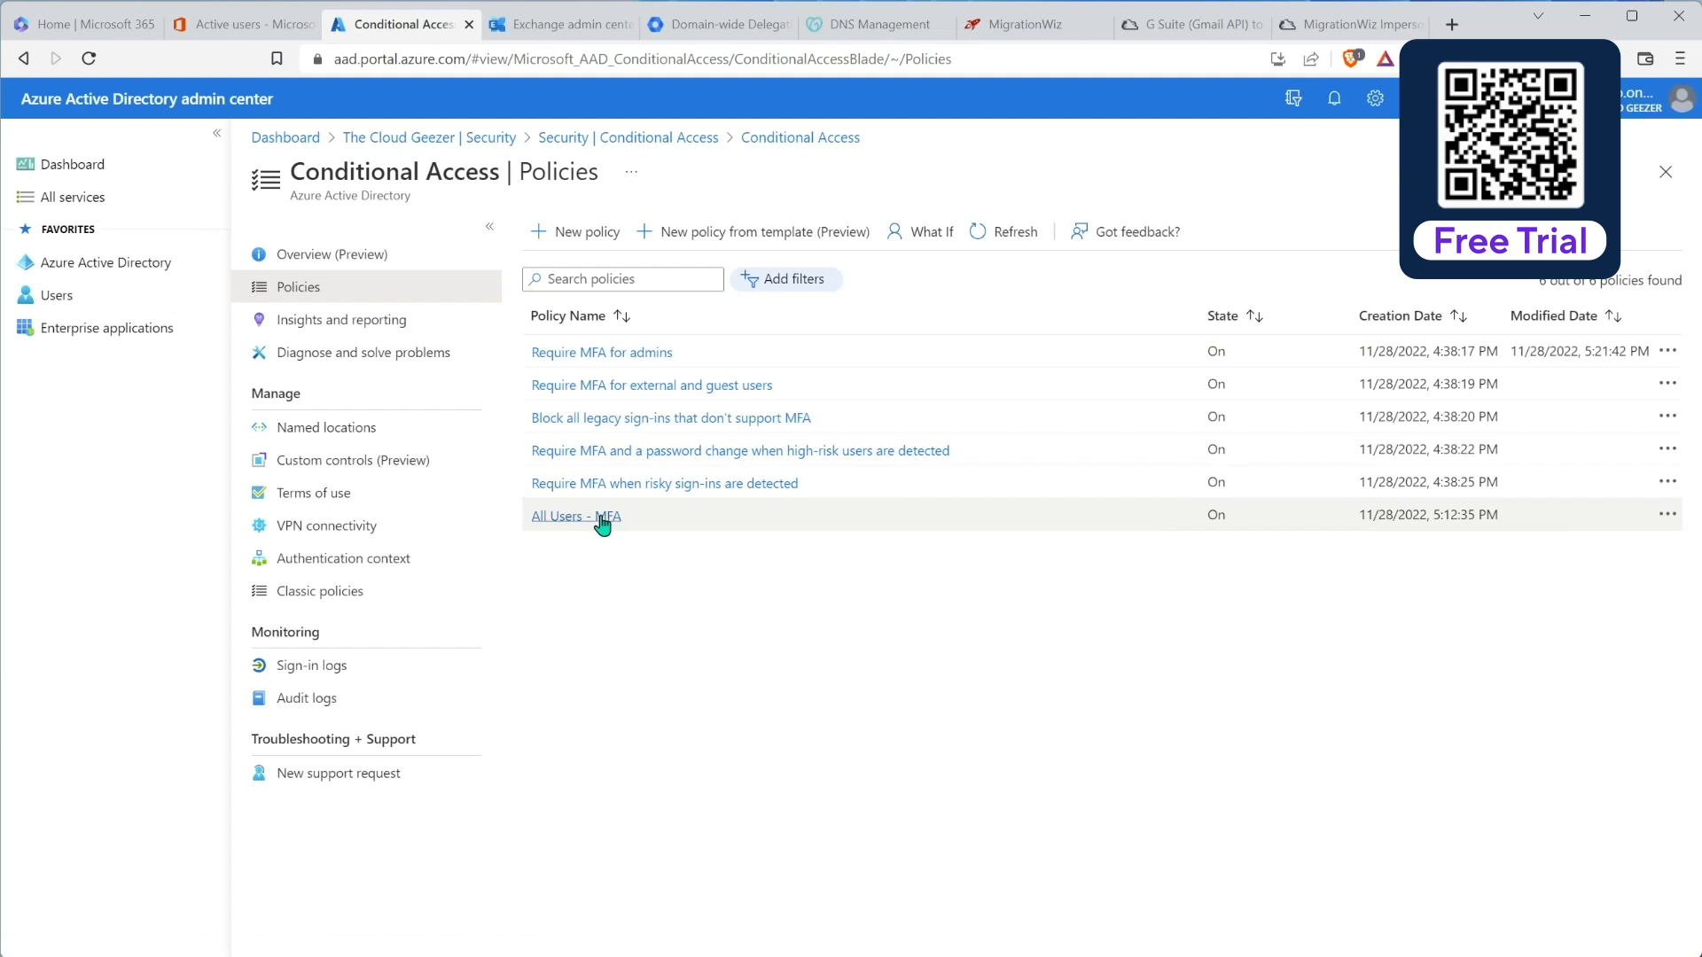
left_click(621, 359)
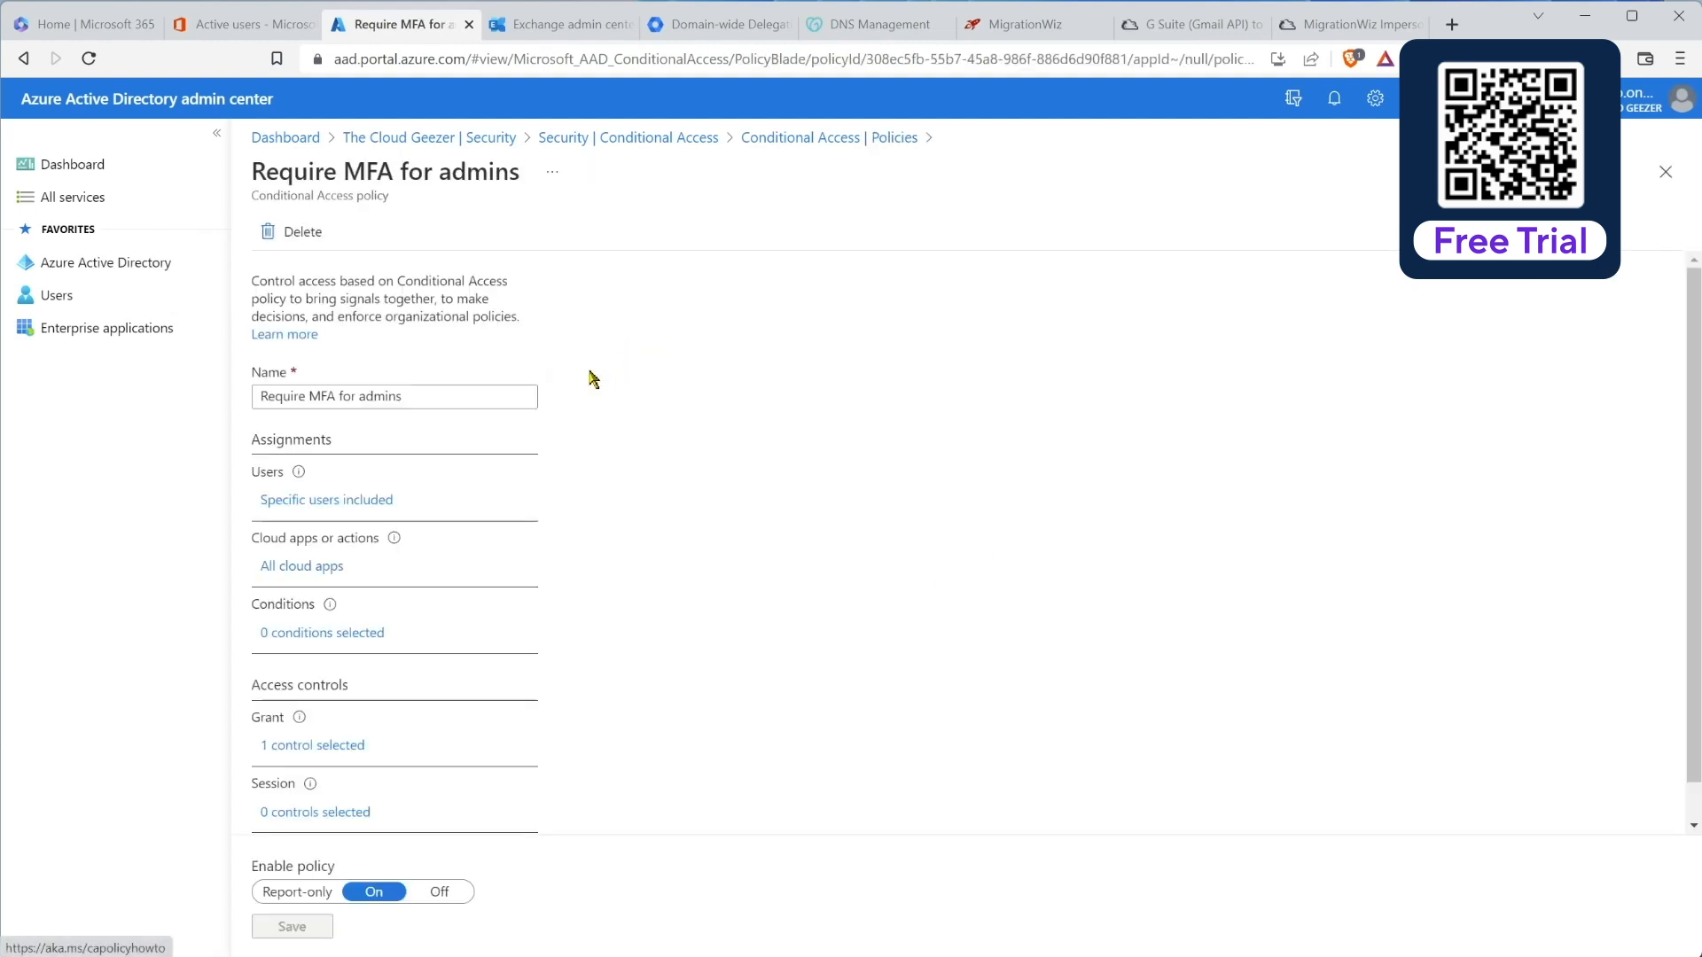
scroll(488, 607, "down", 1)
left_click(327, 461)
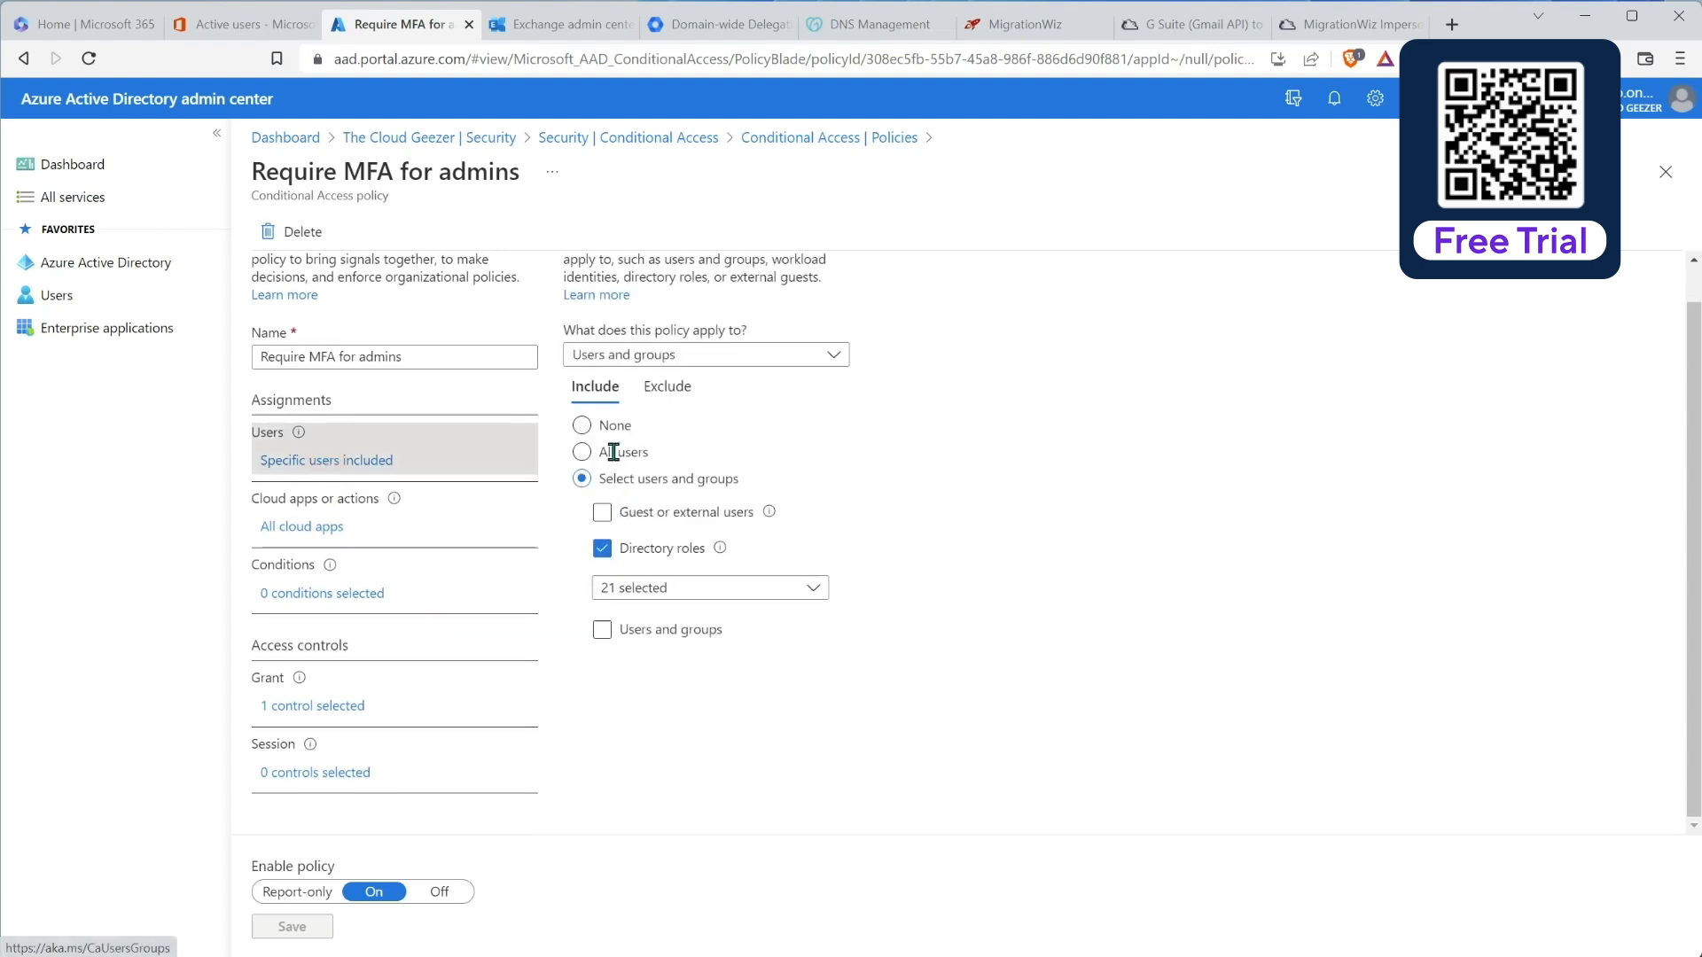
left_click(671, 388)
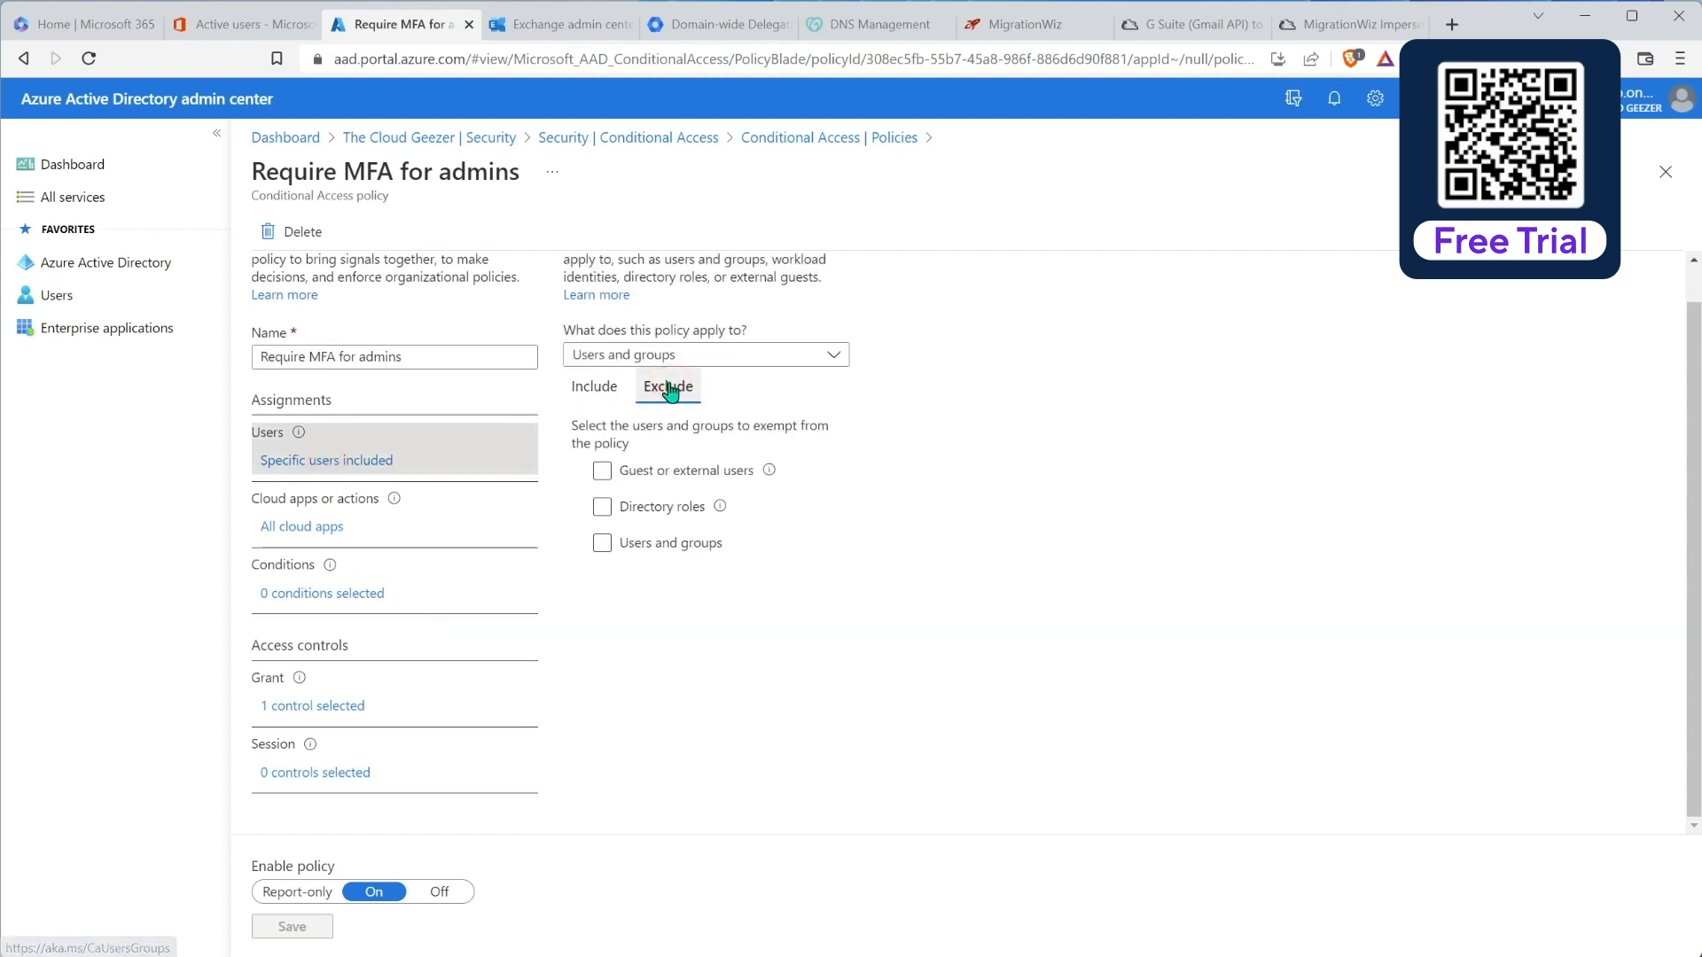
left_click(602, 544)
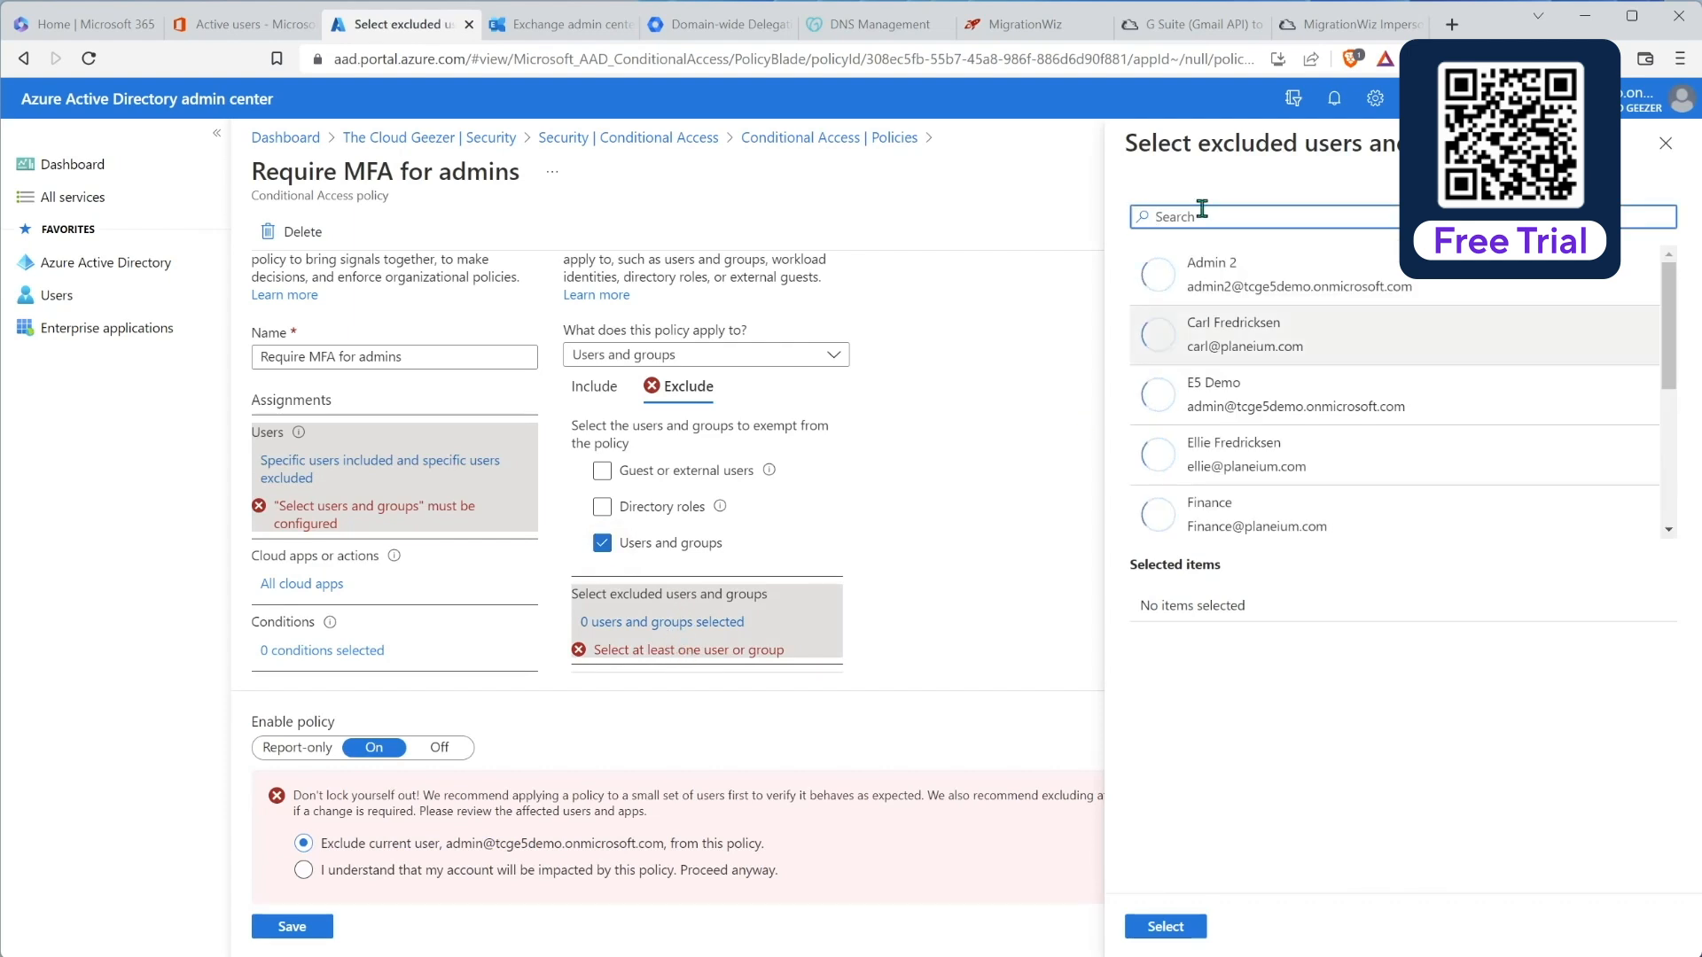
scroll(1646, 401, "down", 4)
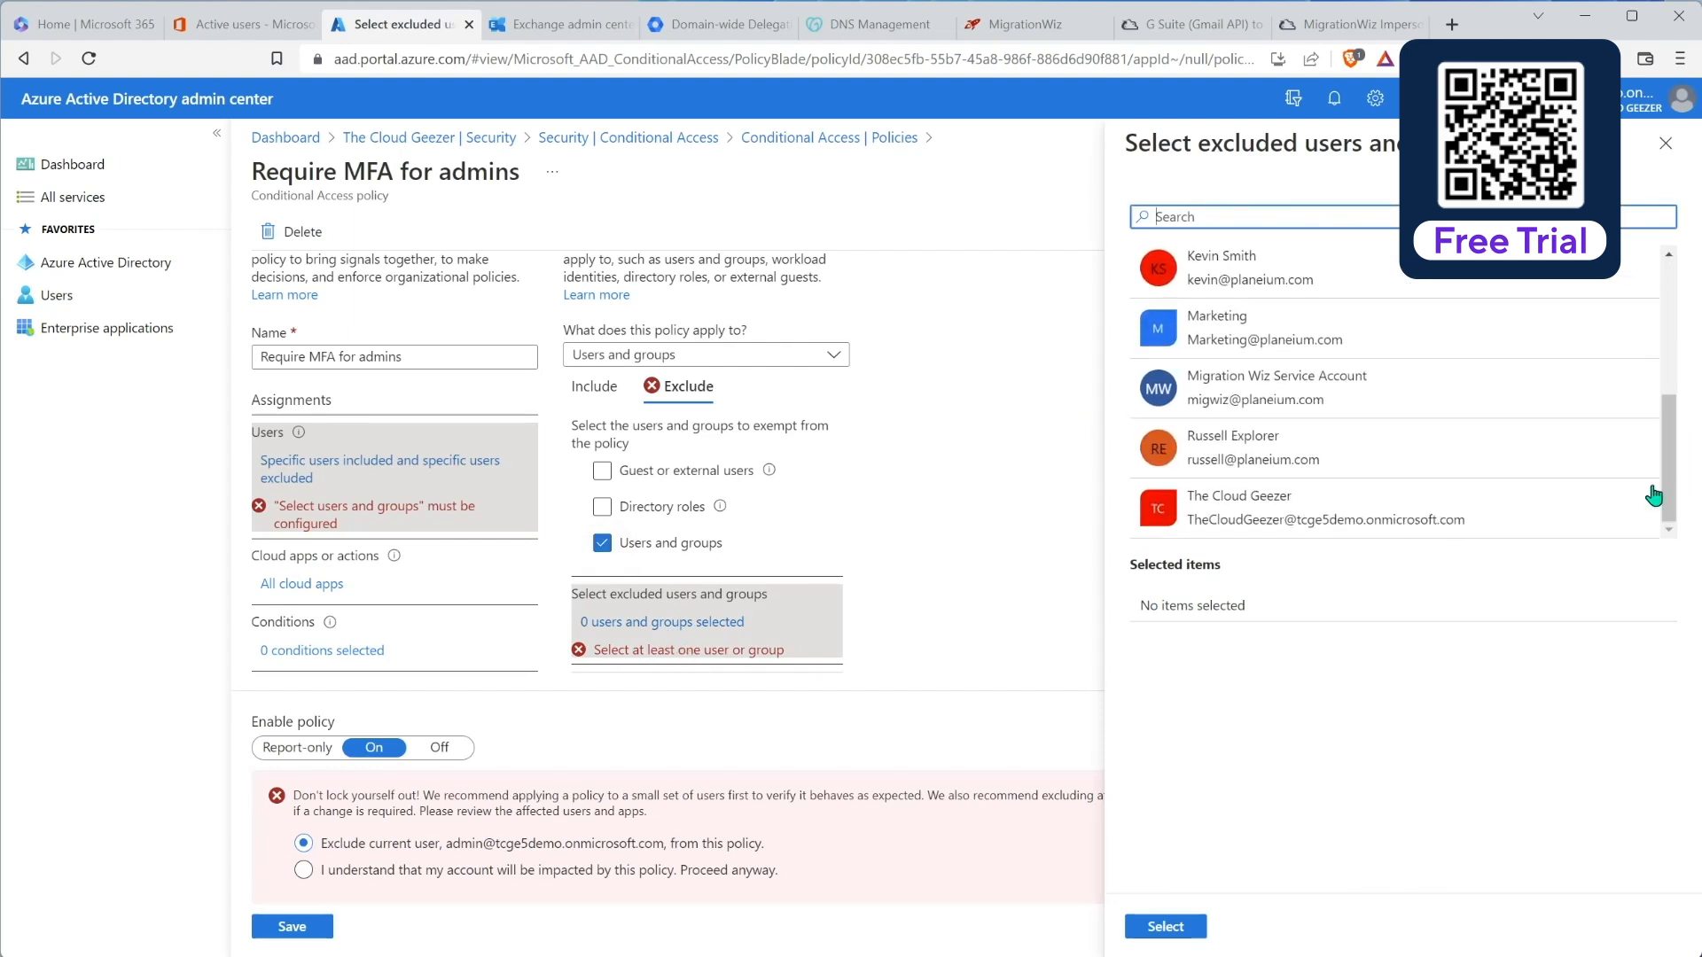
left_click(1311, 397)
left_click(1191, 928)
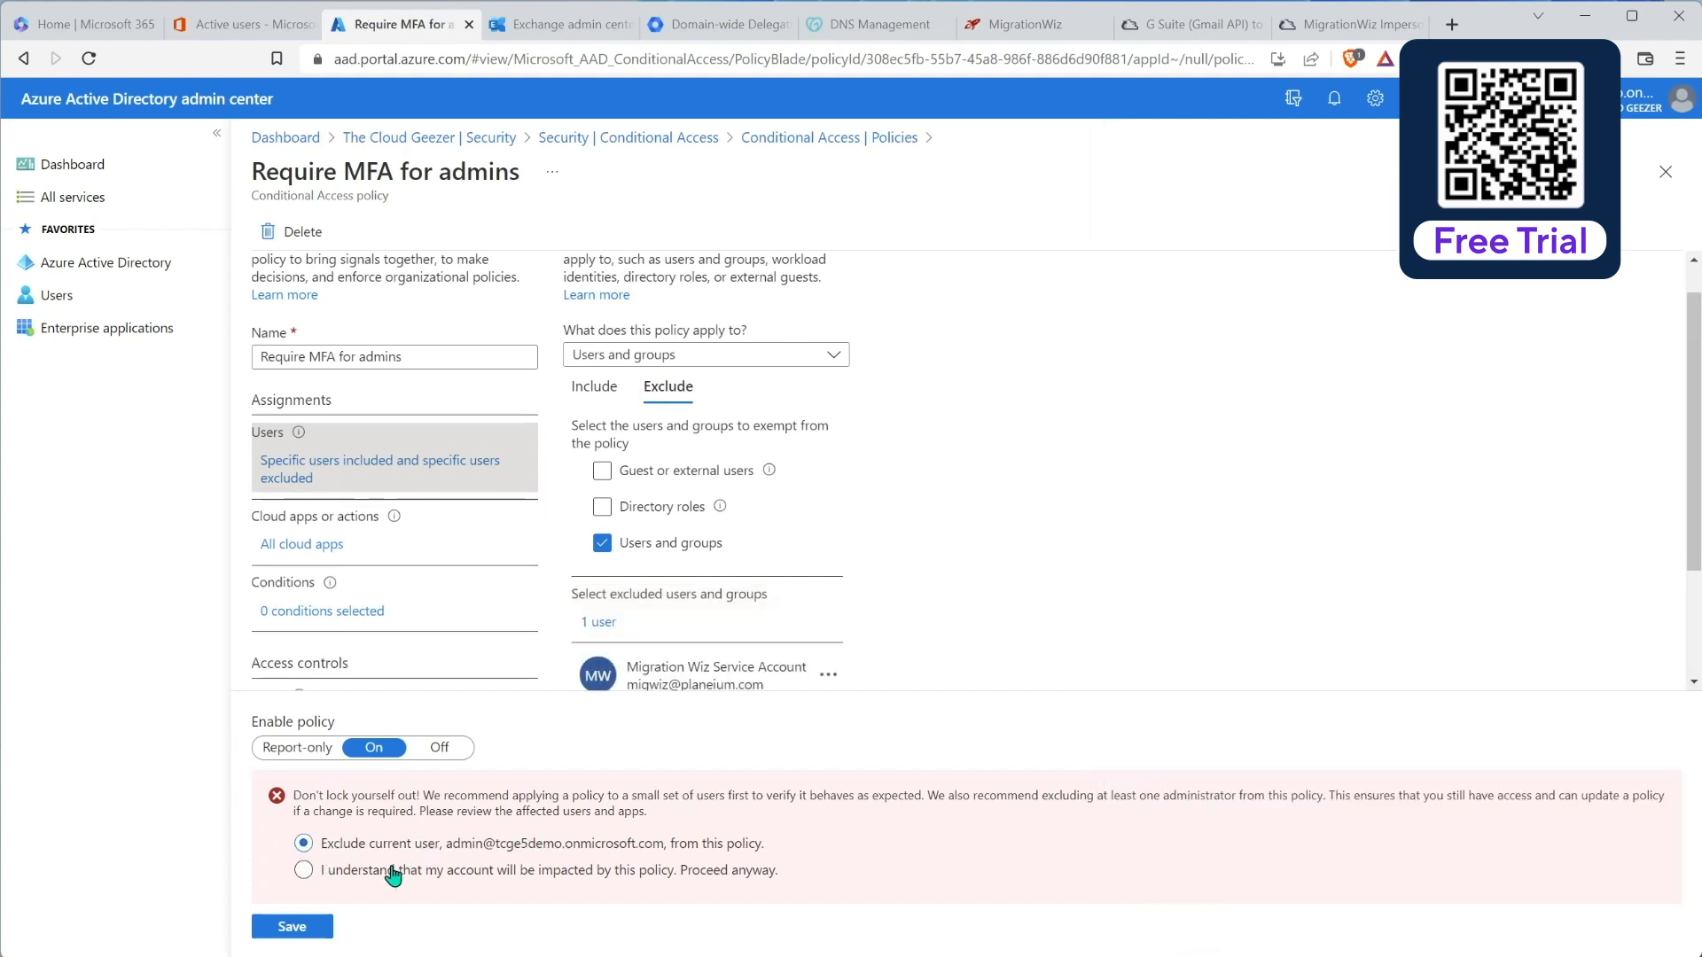
left_click(303, 870)
left_click(292, 927)
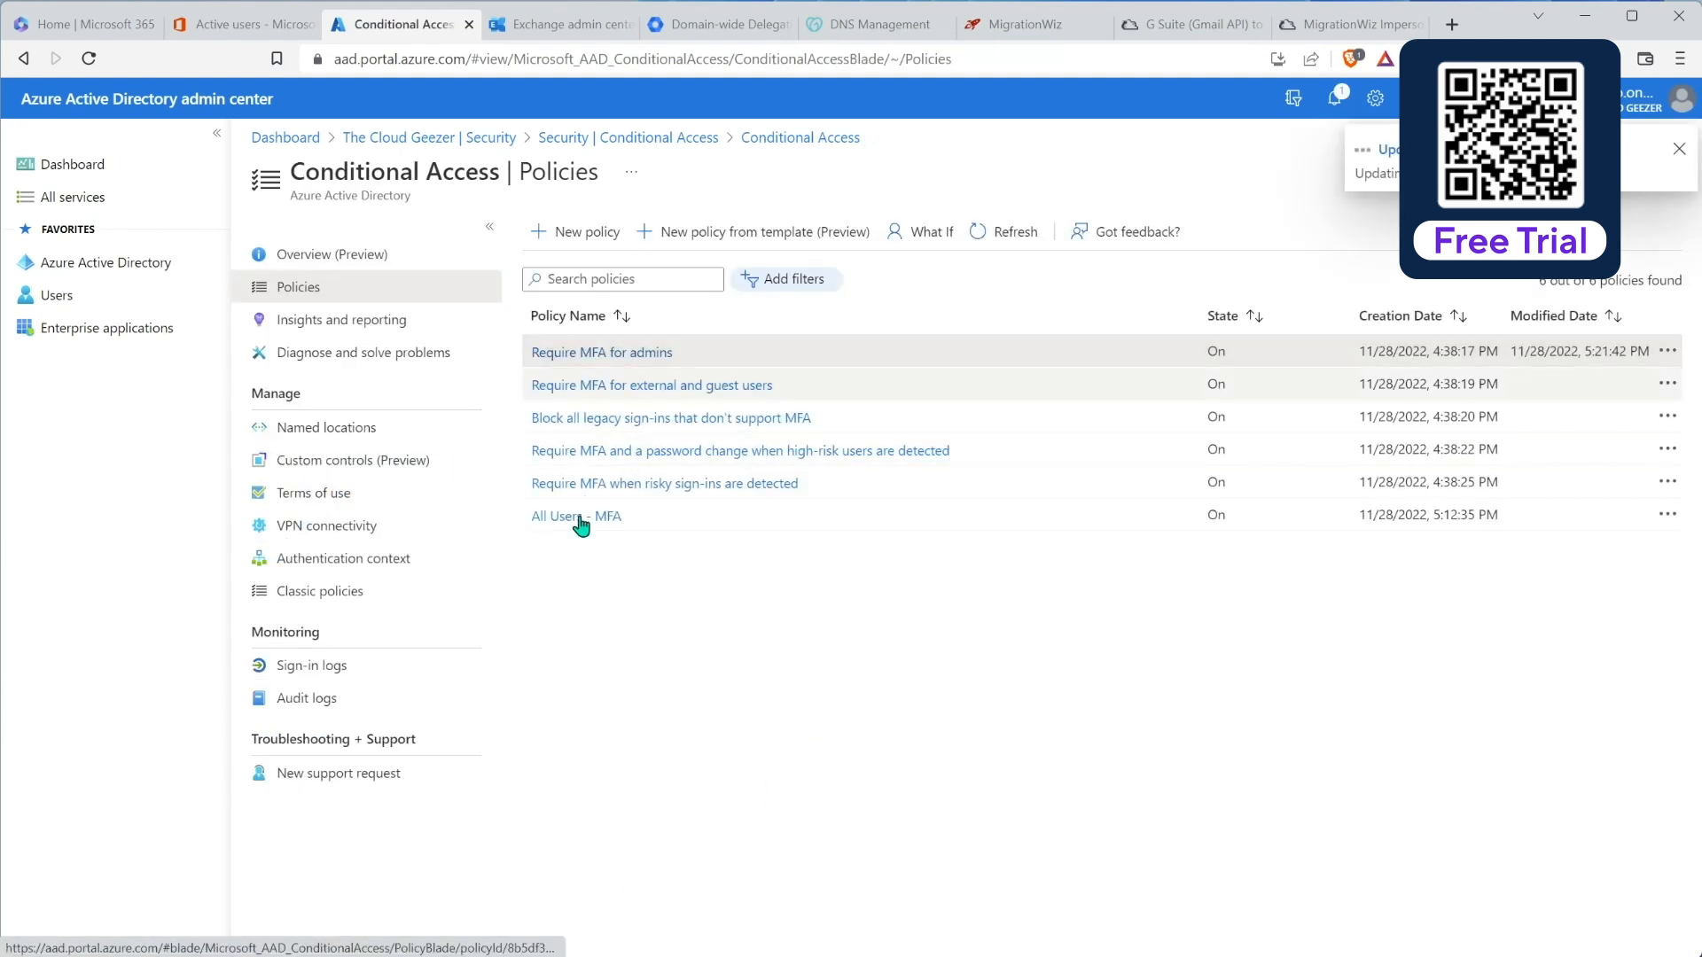
Step: Add the MigrationWiz service account as a second excluded user in the All Users - MFA policy and save
left_click(571, 522)
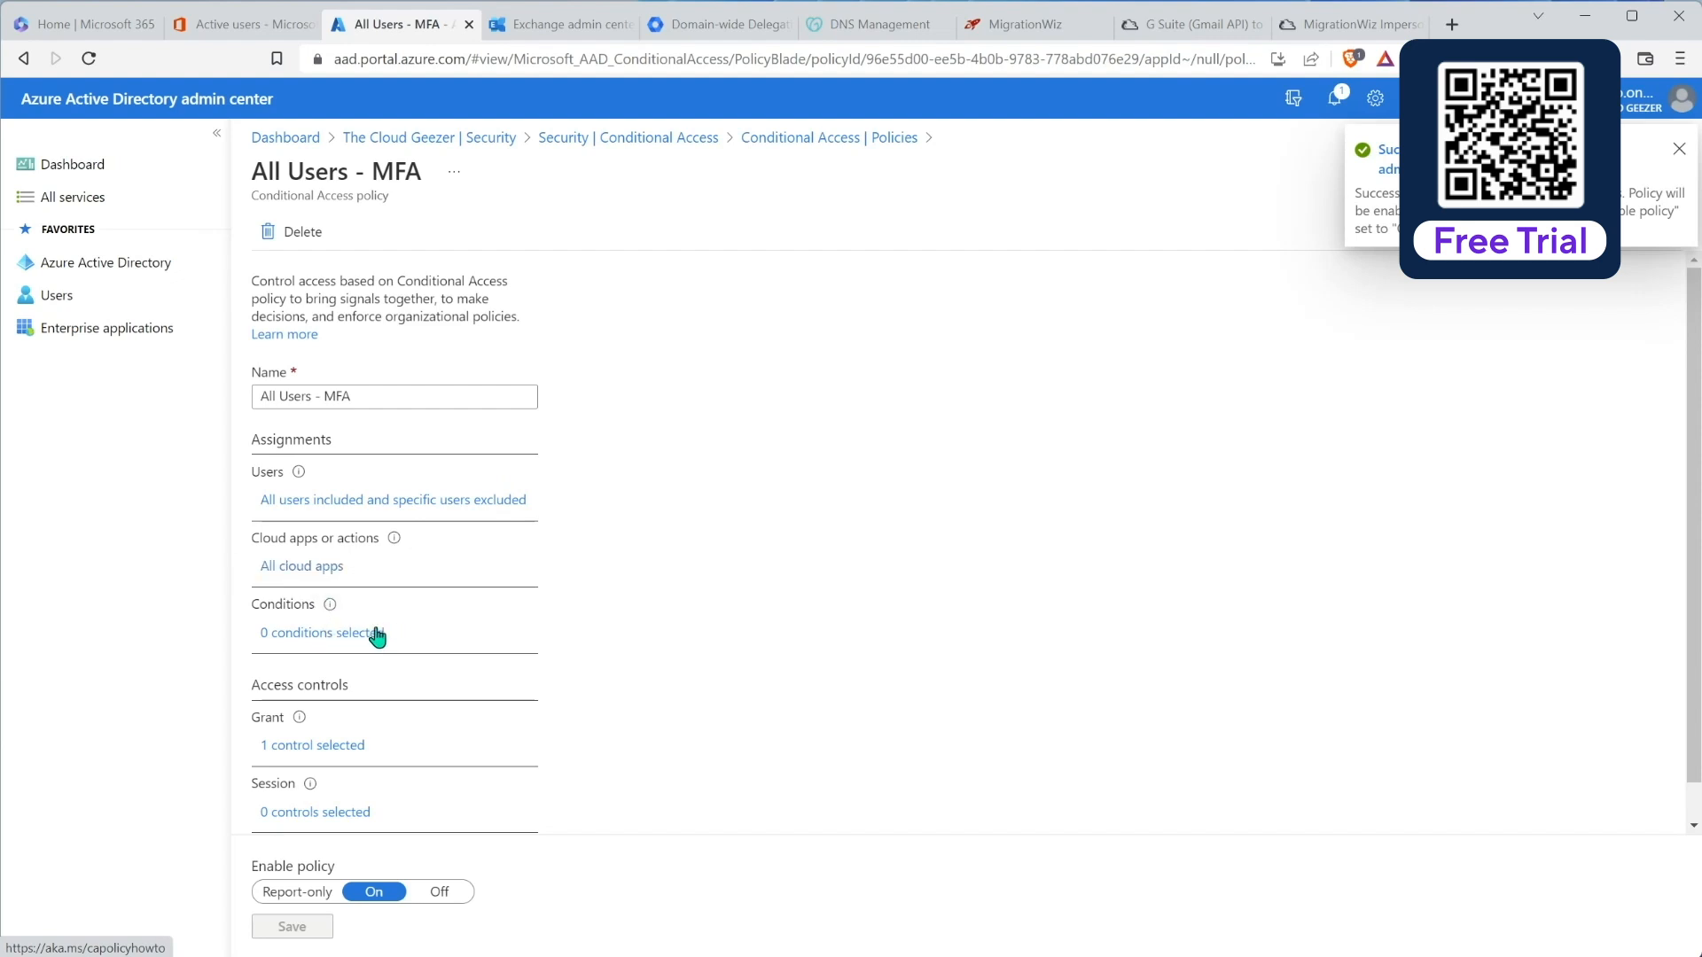
left_click(330, 502)
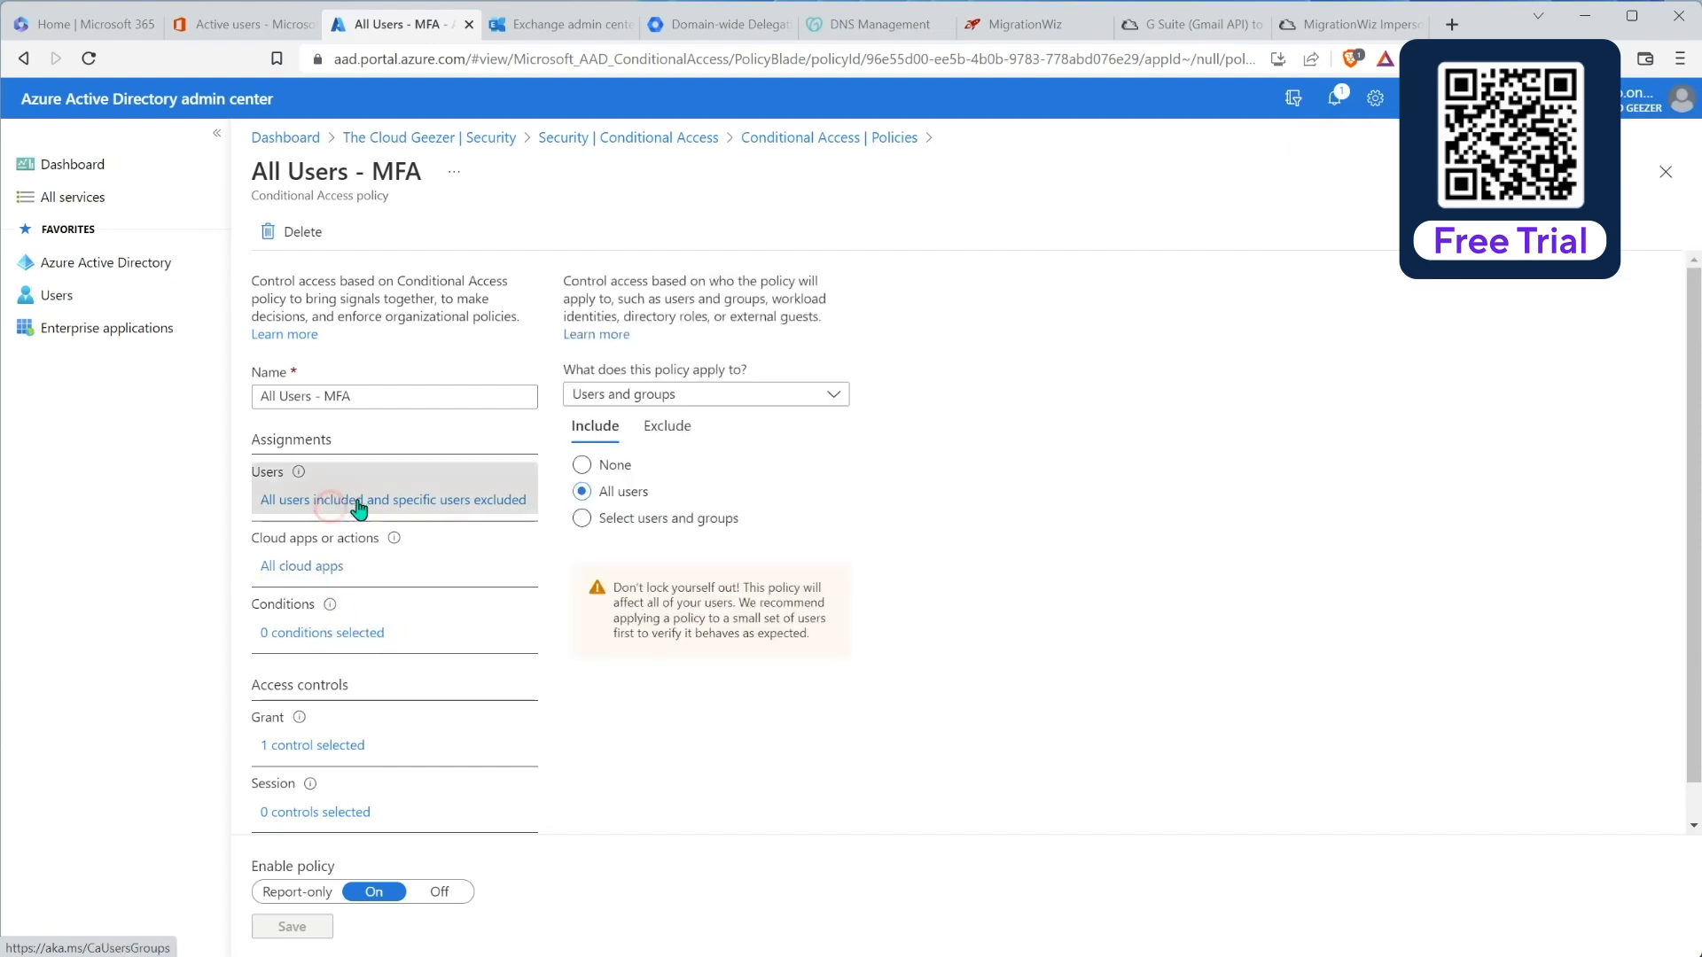
left_click(682, 429)
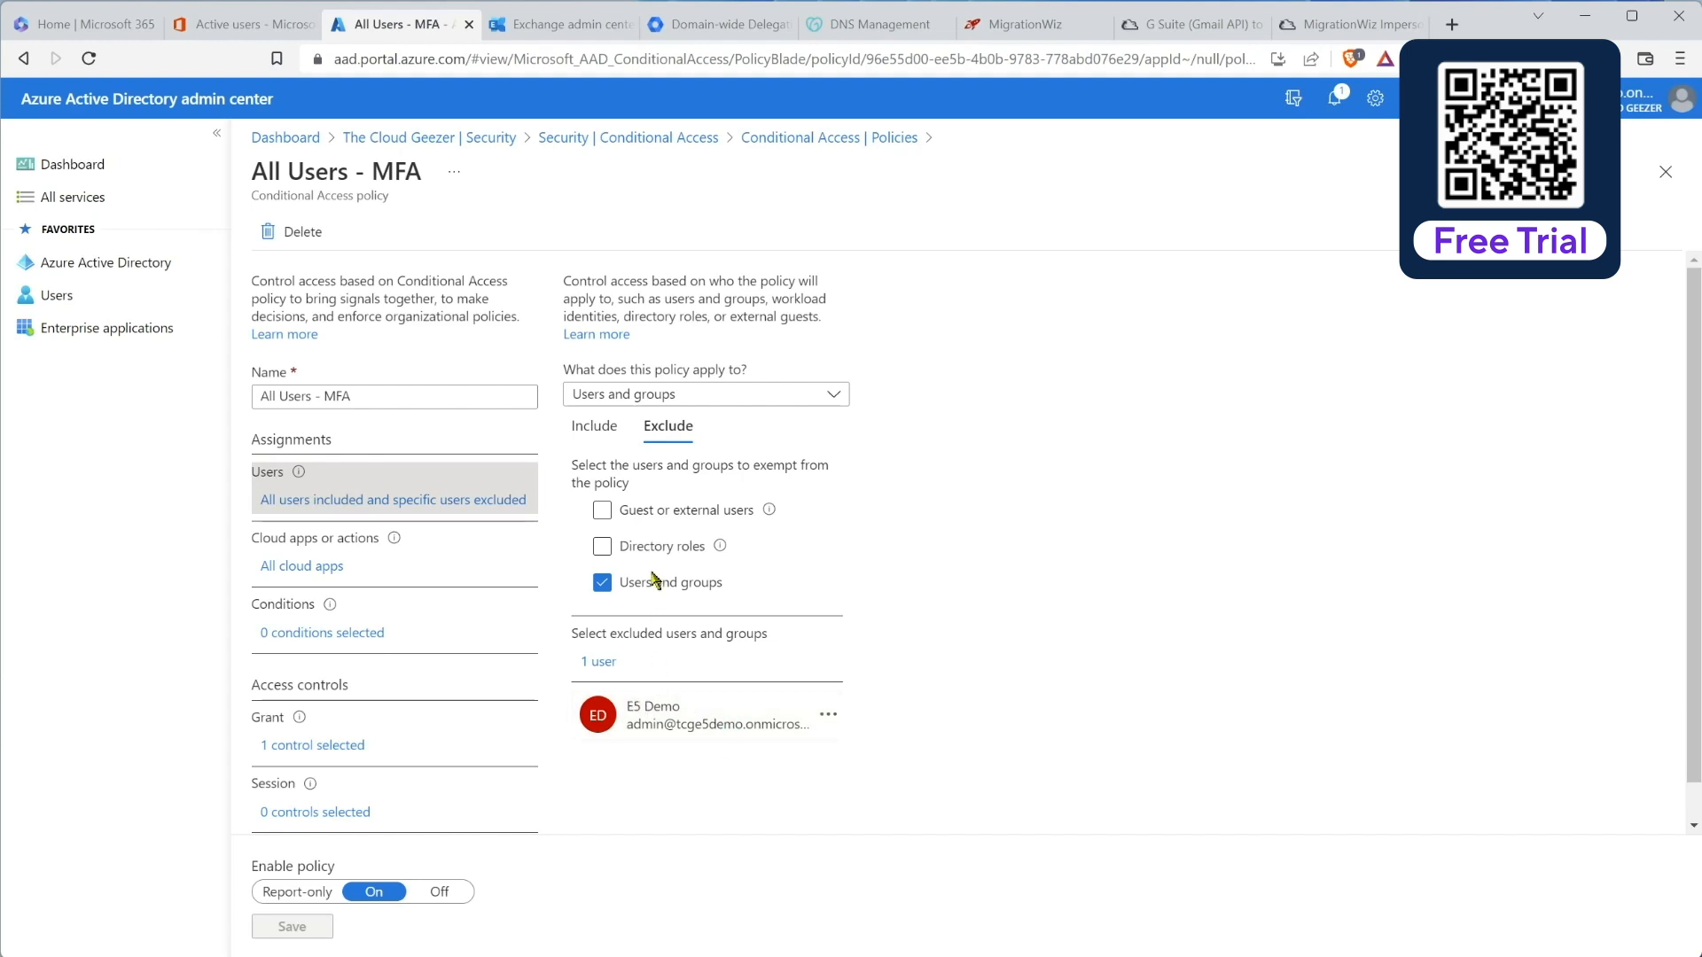
left_click(602, 663)
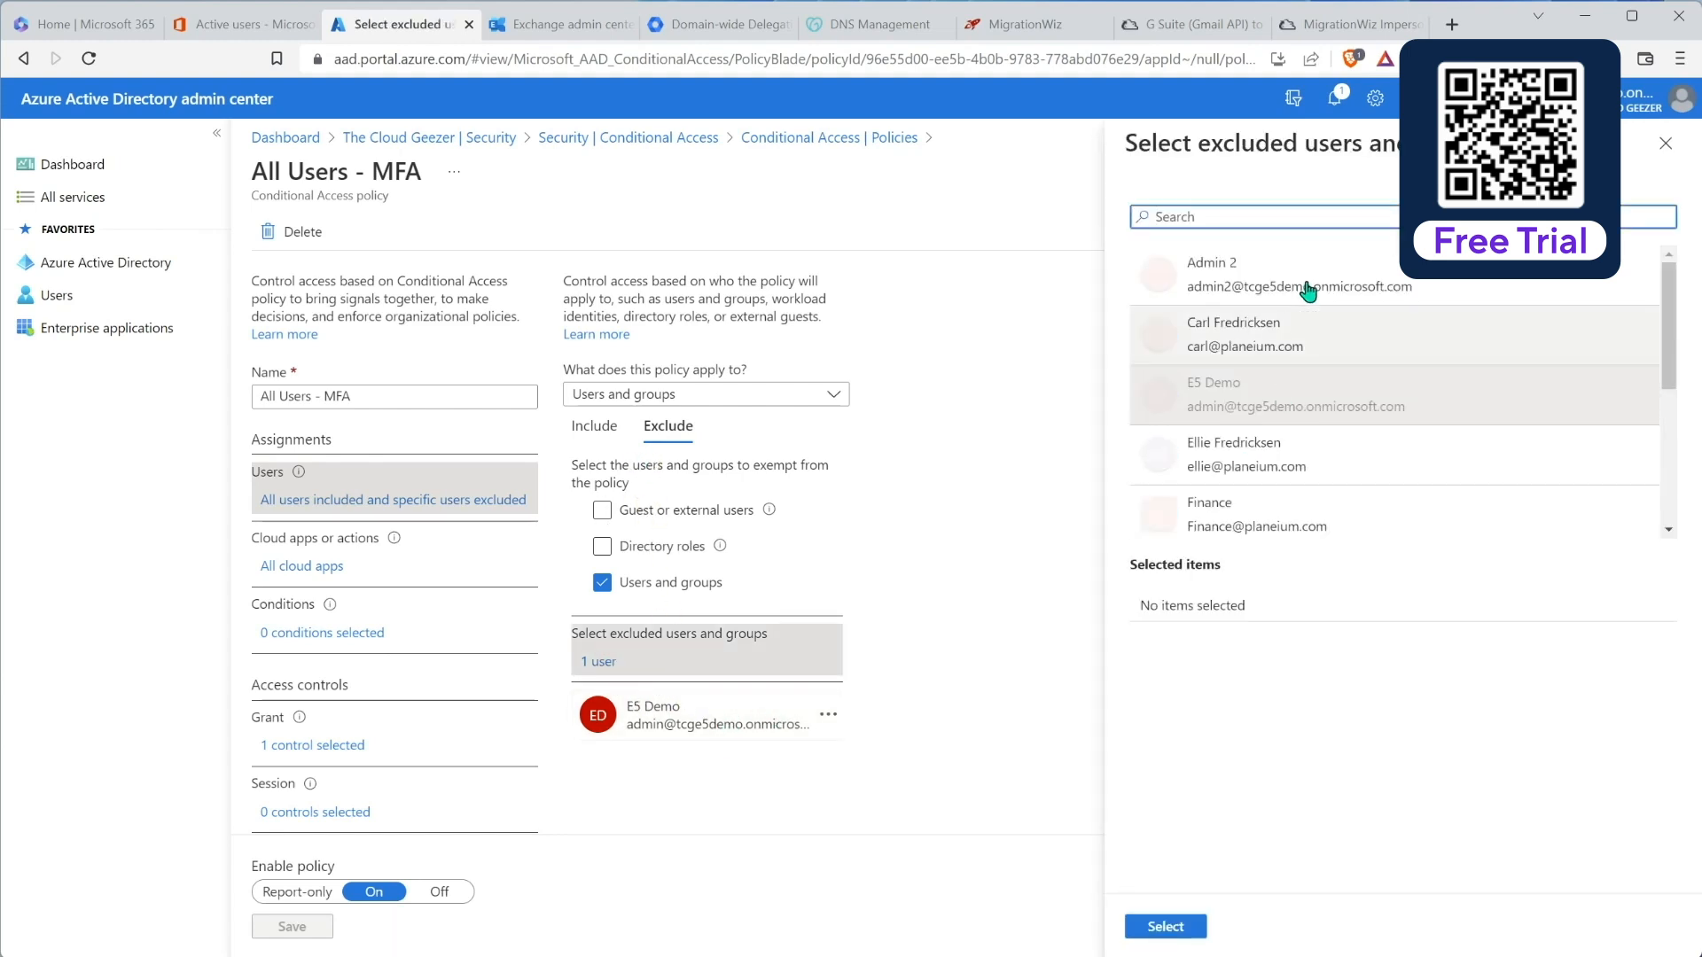
scroll(1425, 418, "down", 5)
left_click(1429, 406)
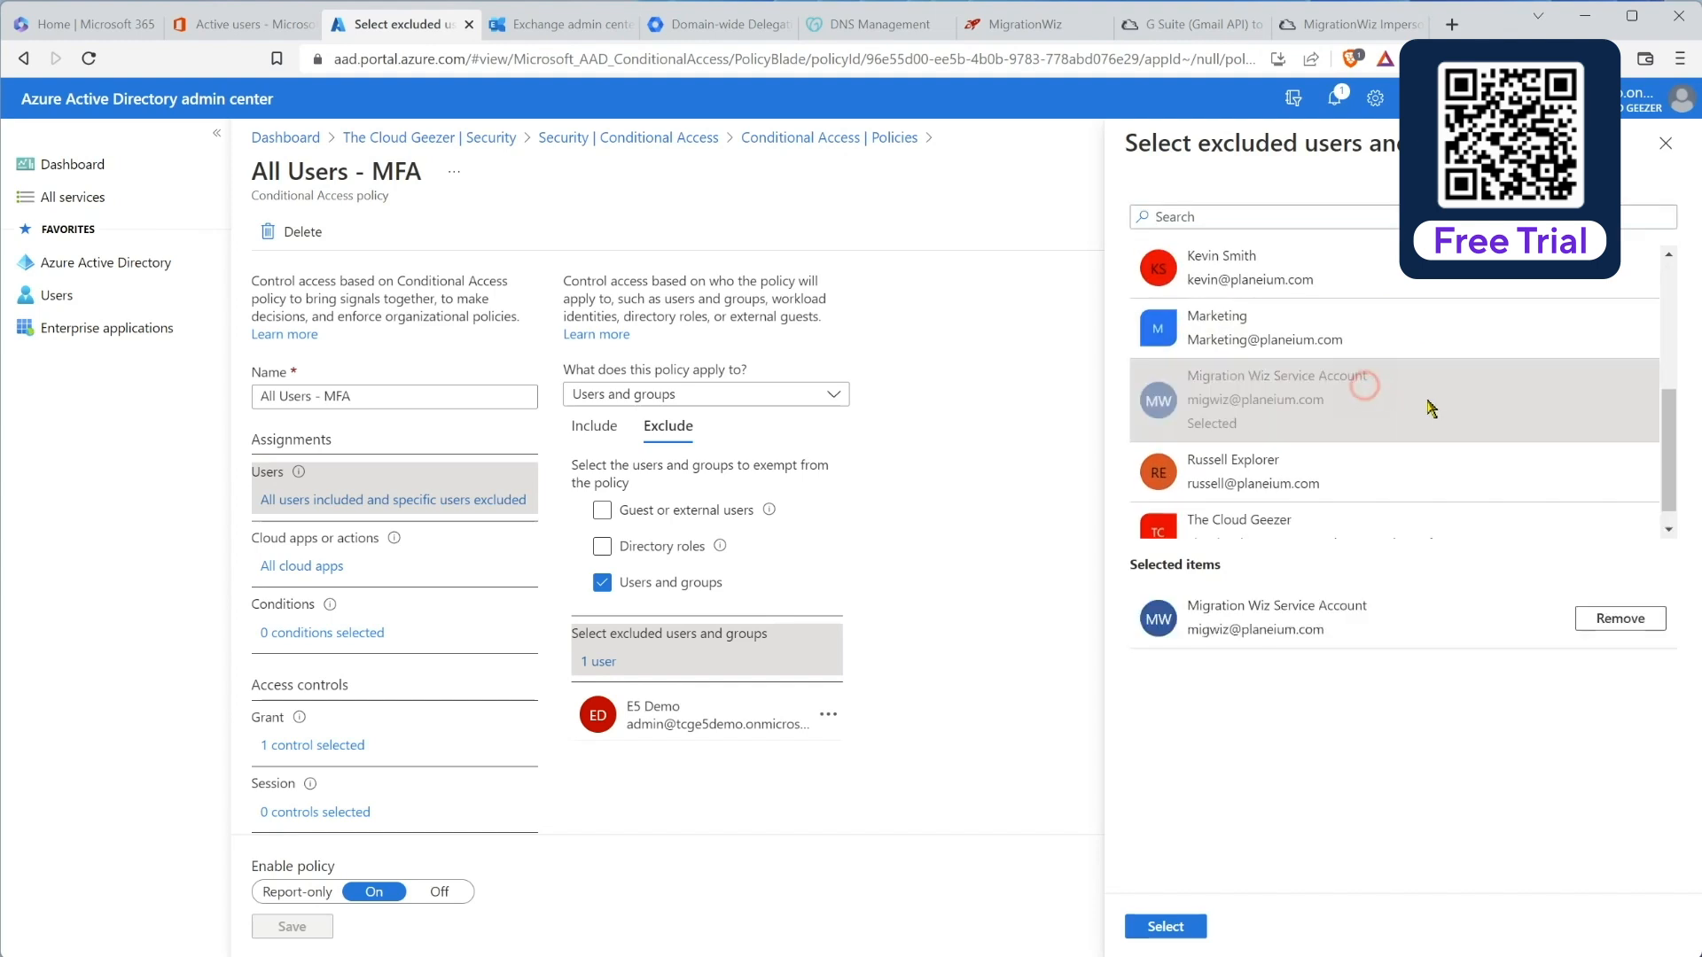
left_click(1170, 927)
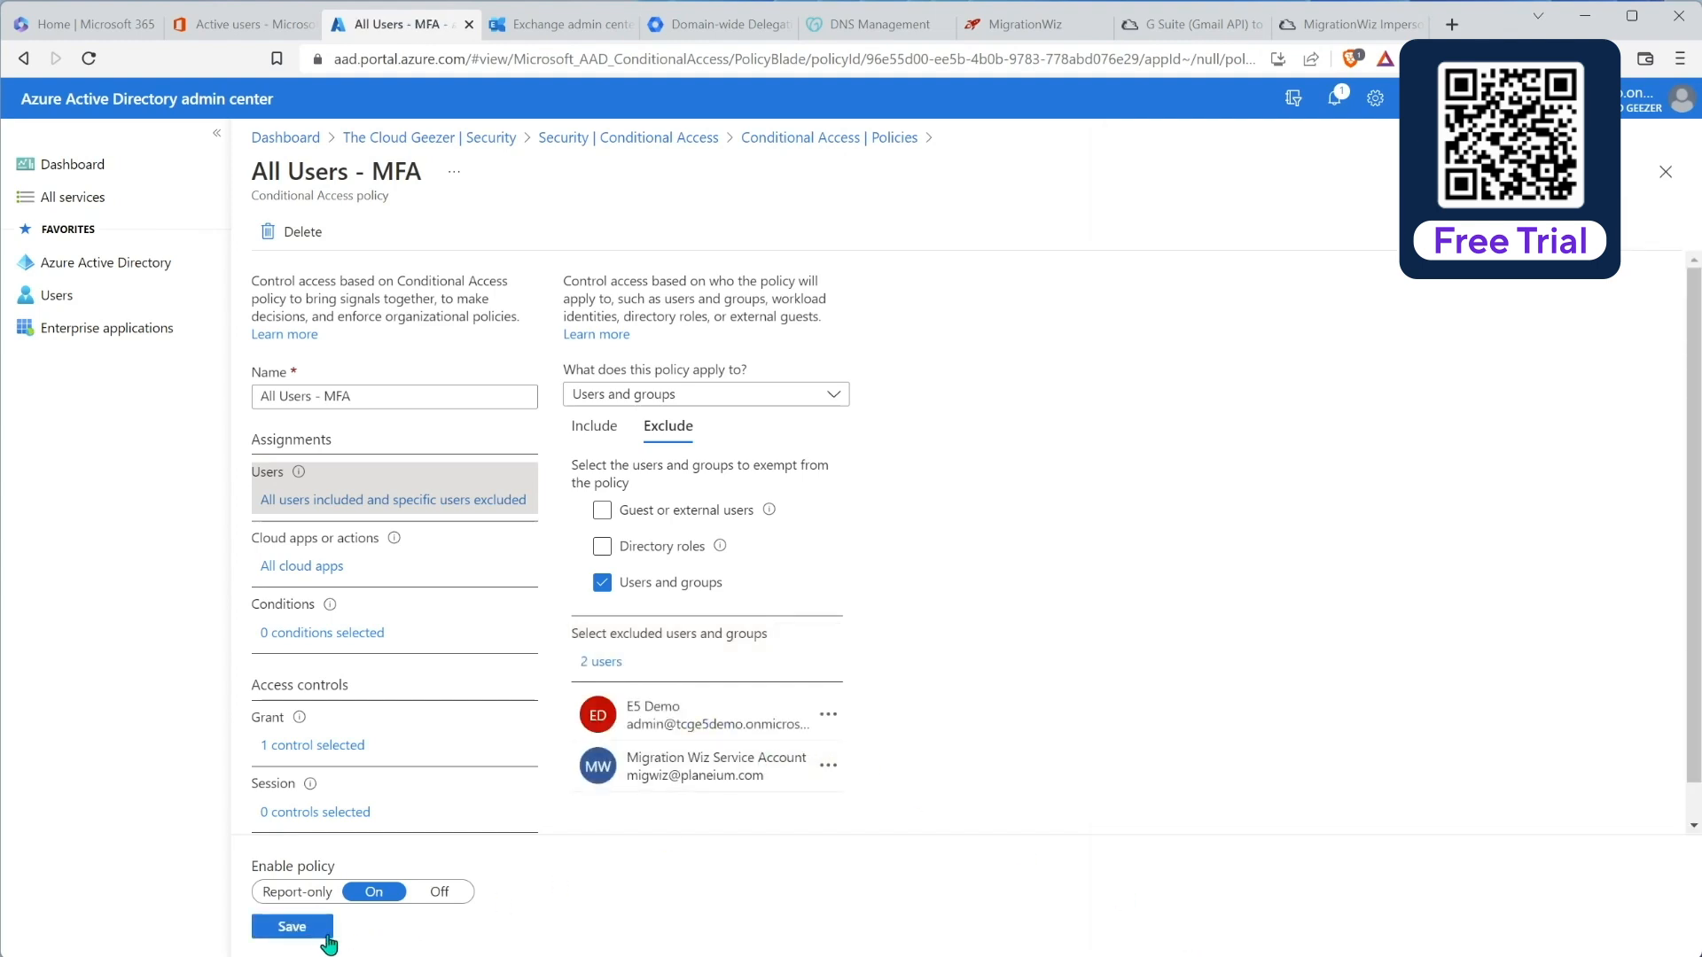
left_click(330, 933)
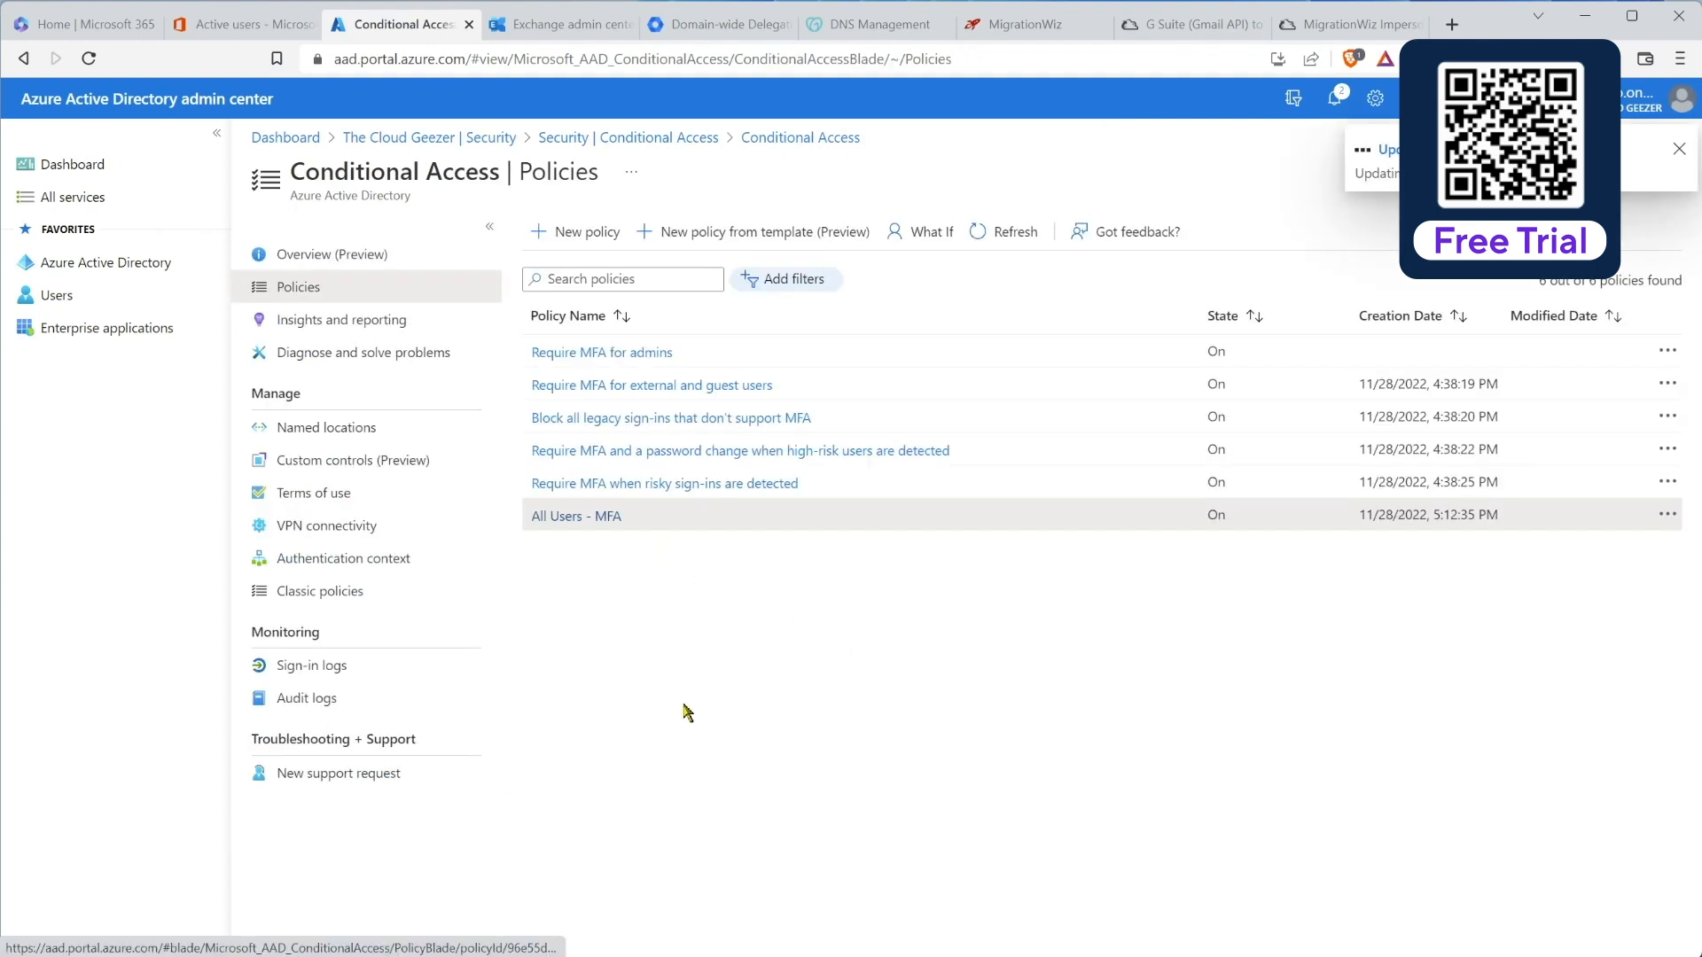
left_click(1683, 148)
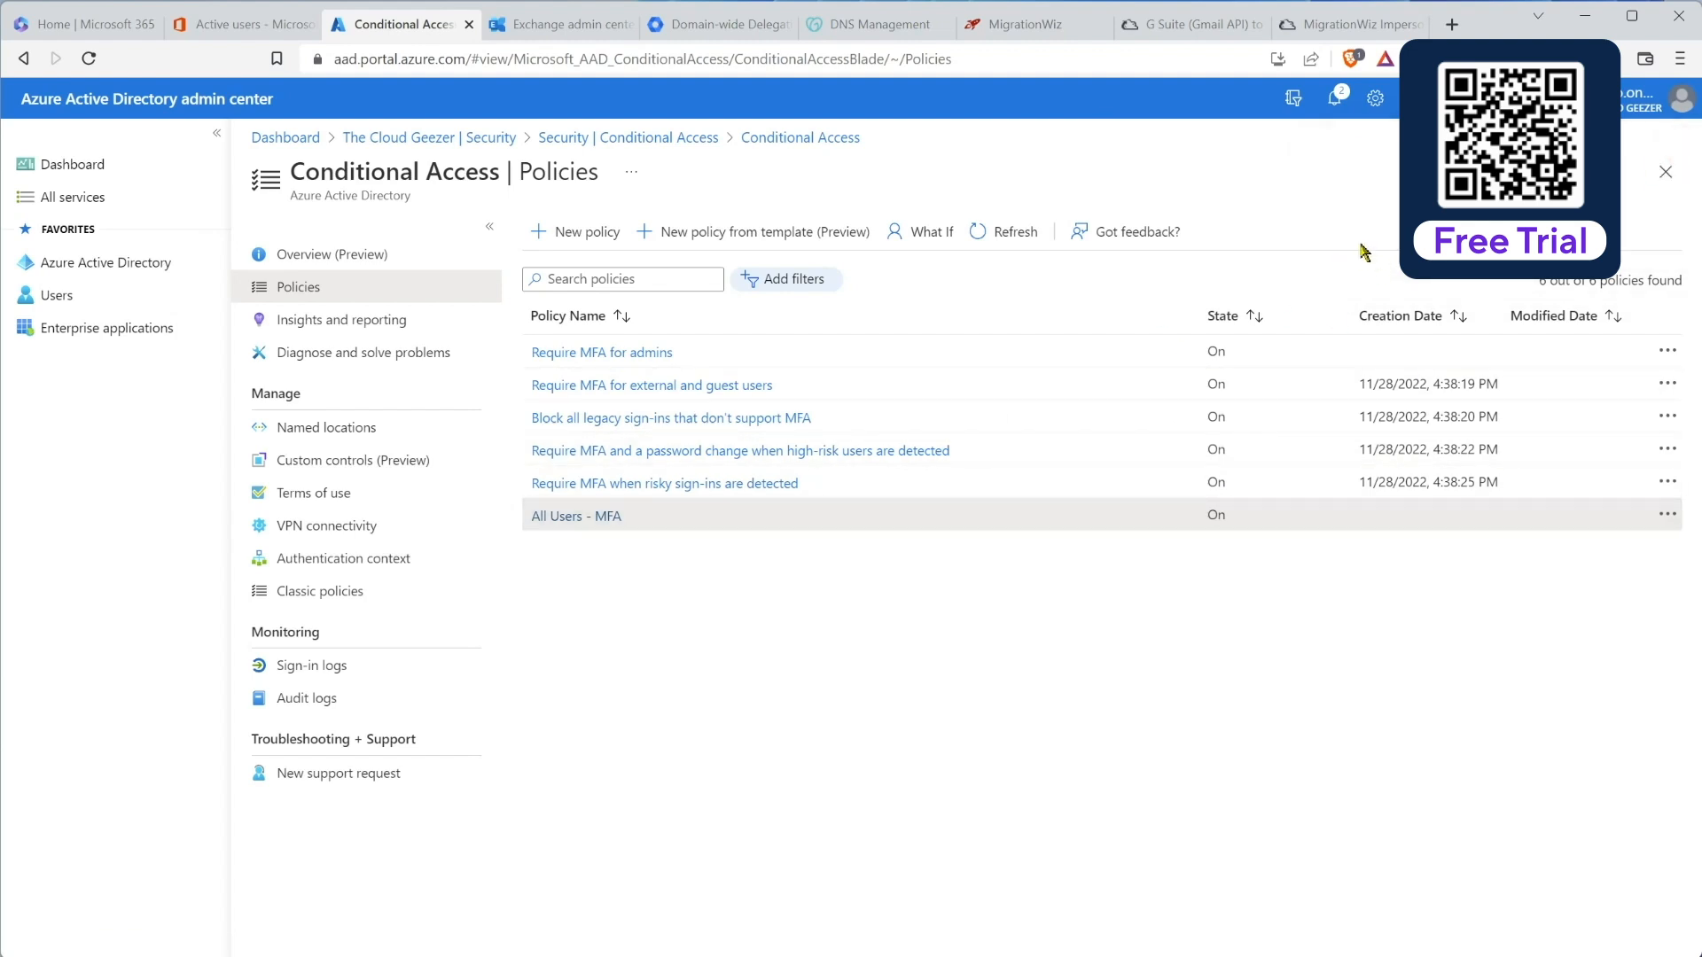
Step: Open the Planeium project's destination endpoint for editing in MigrationWiz
left_click(1028, 25)
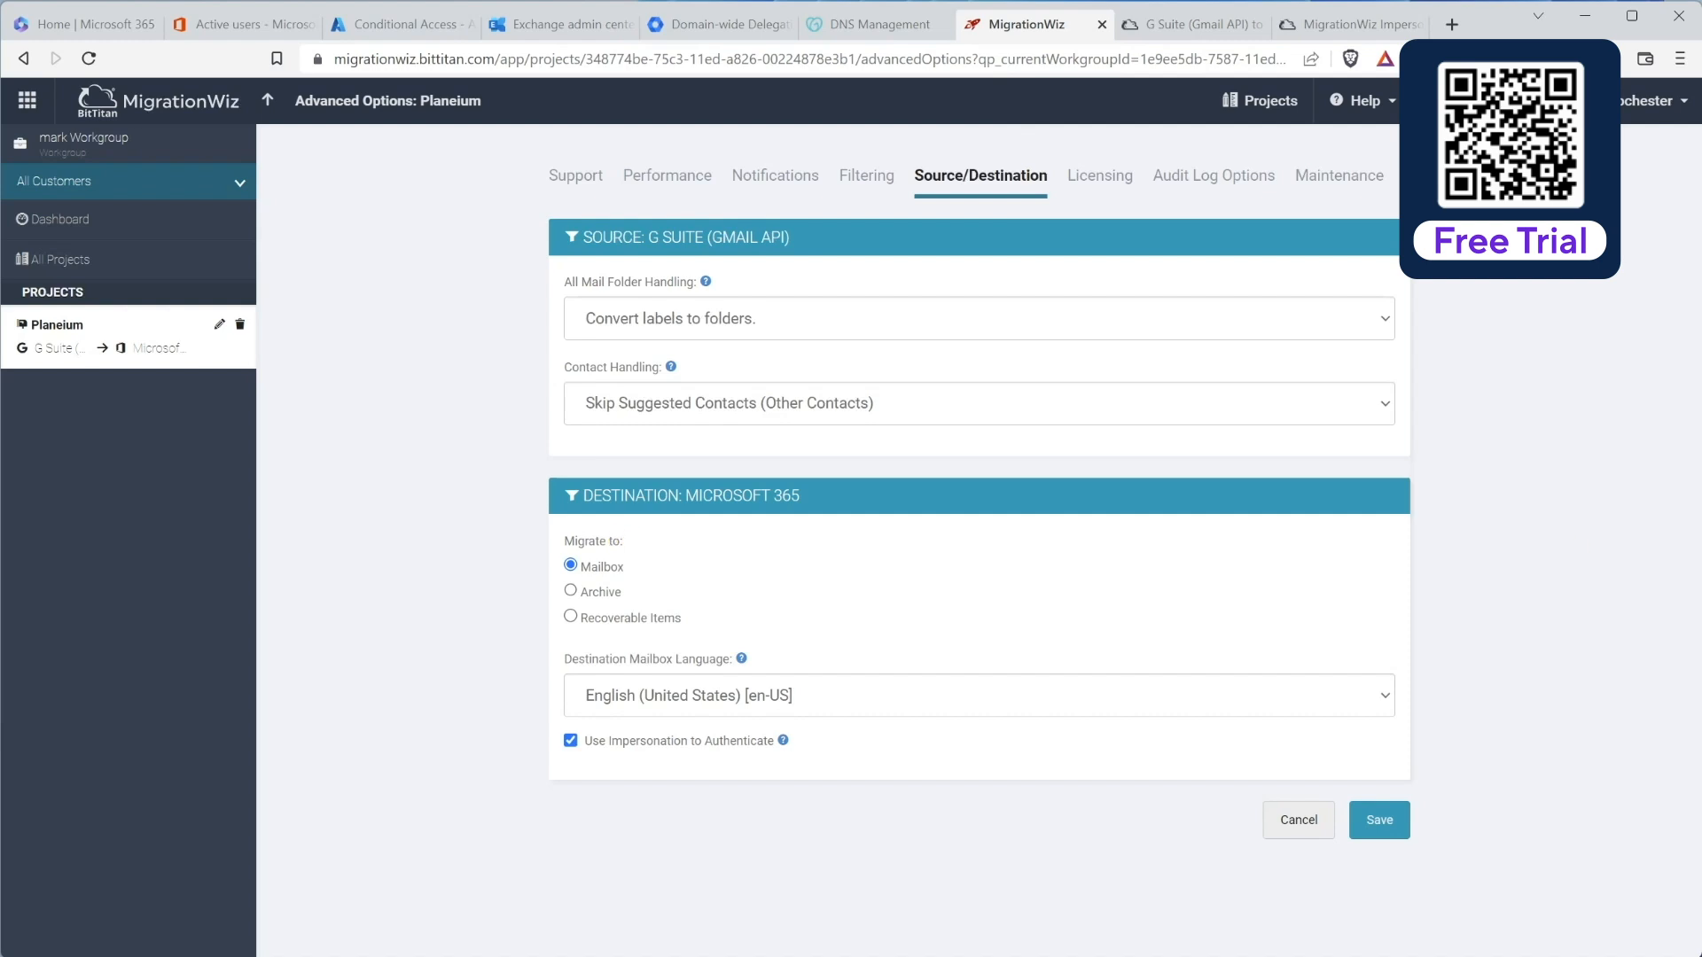
left_click(268, 104)
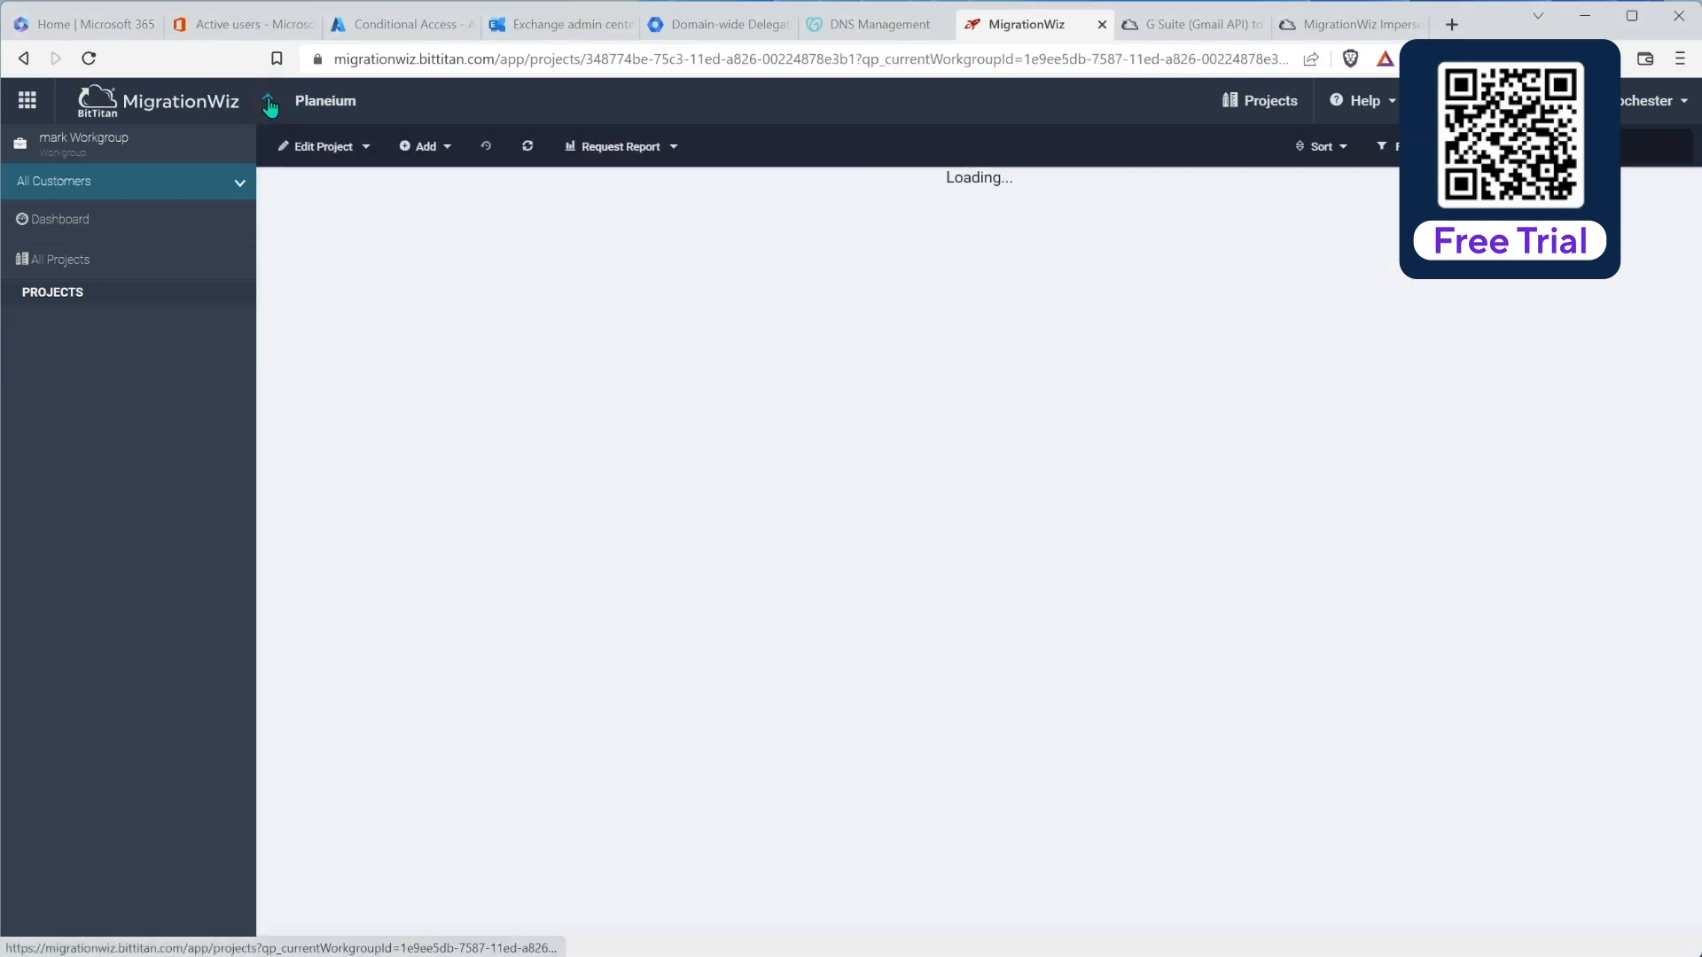
left_click(364, 149)
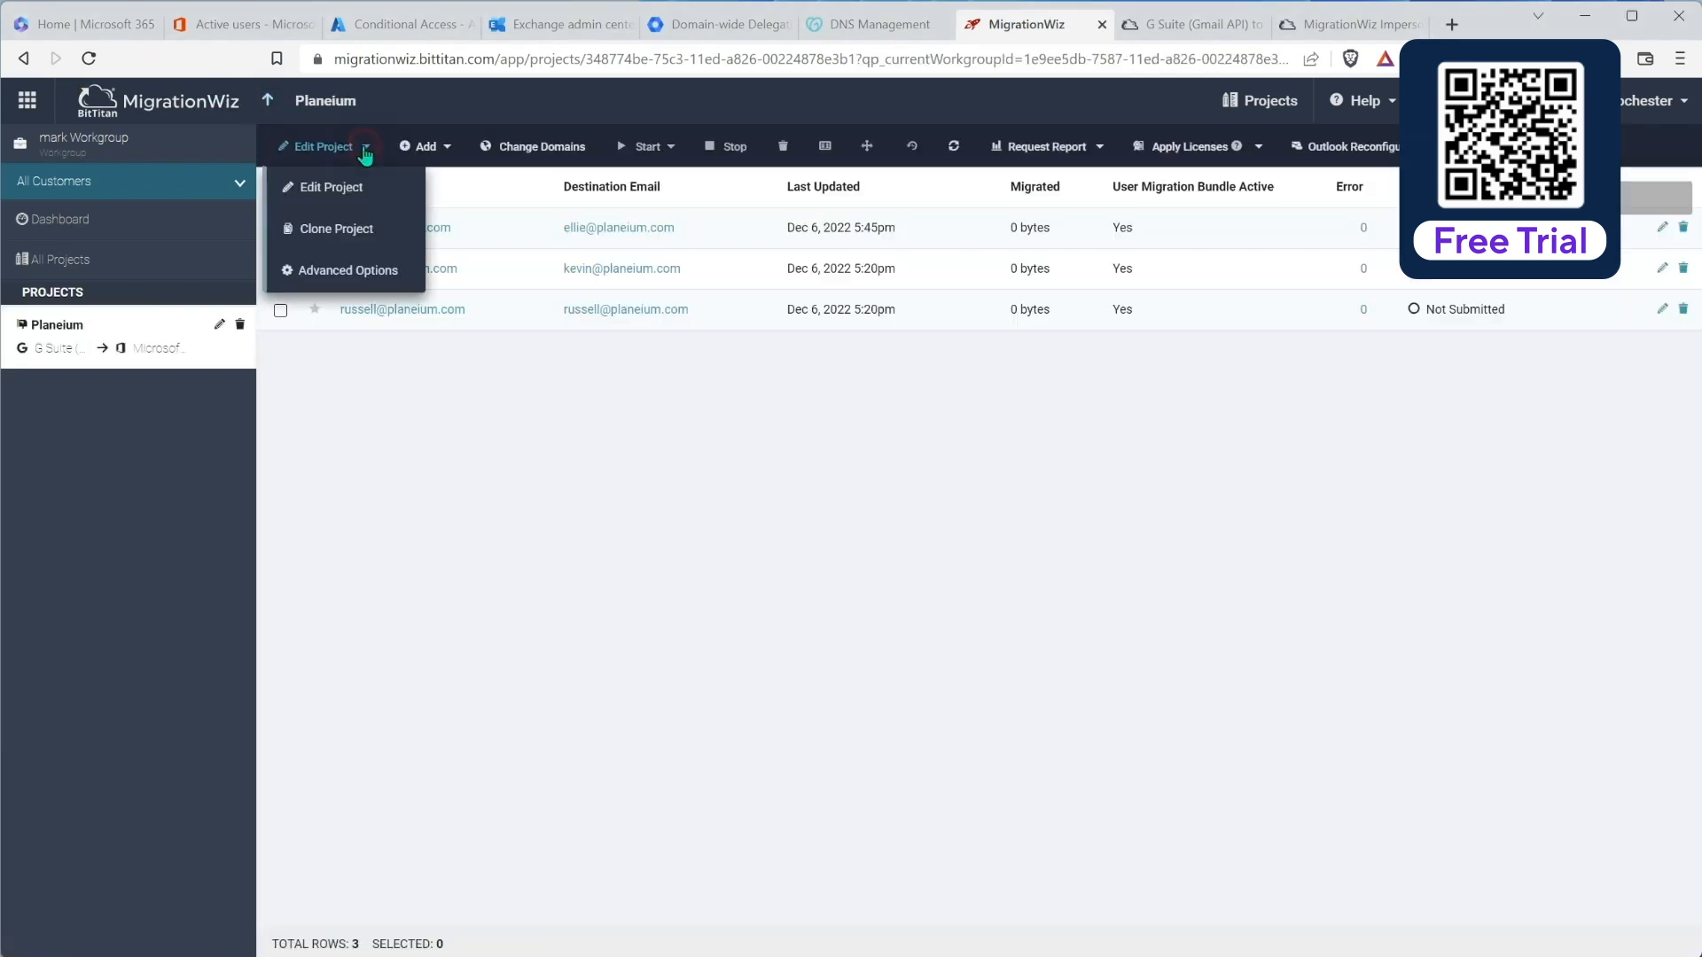
left_click(315, 188)
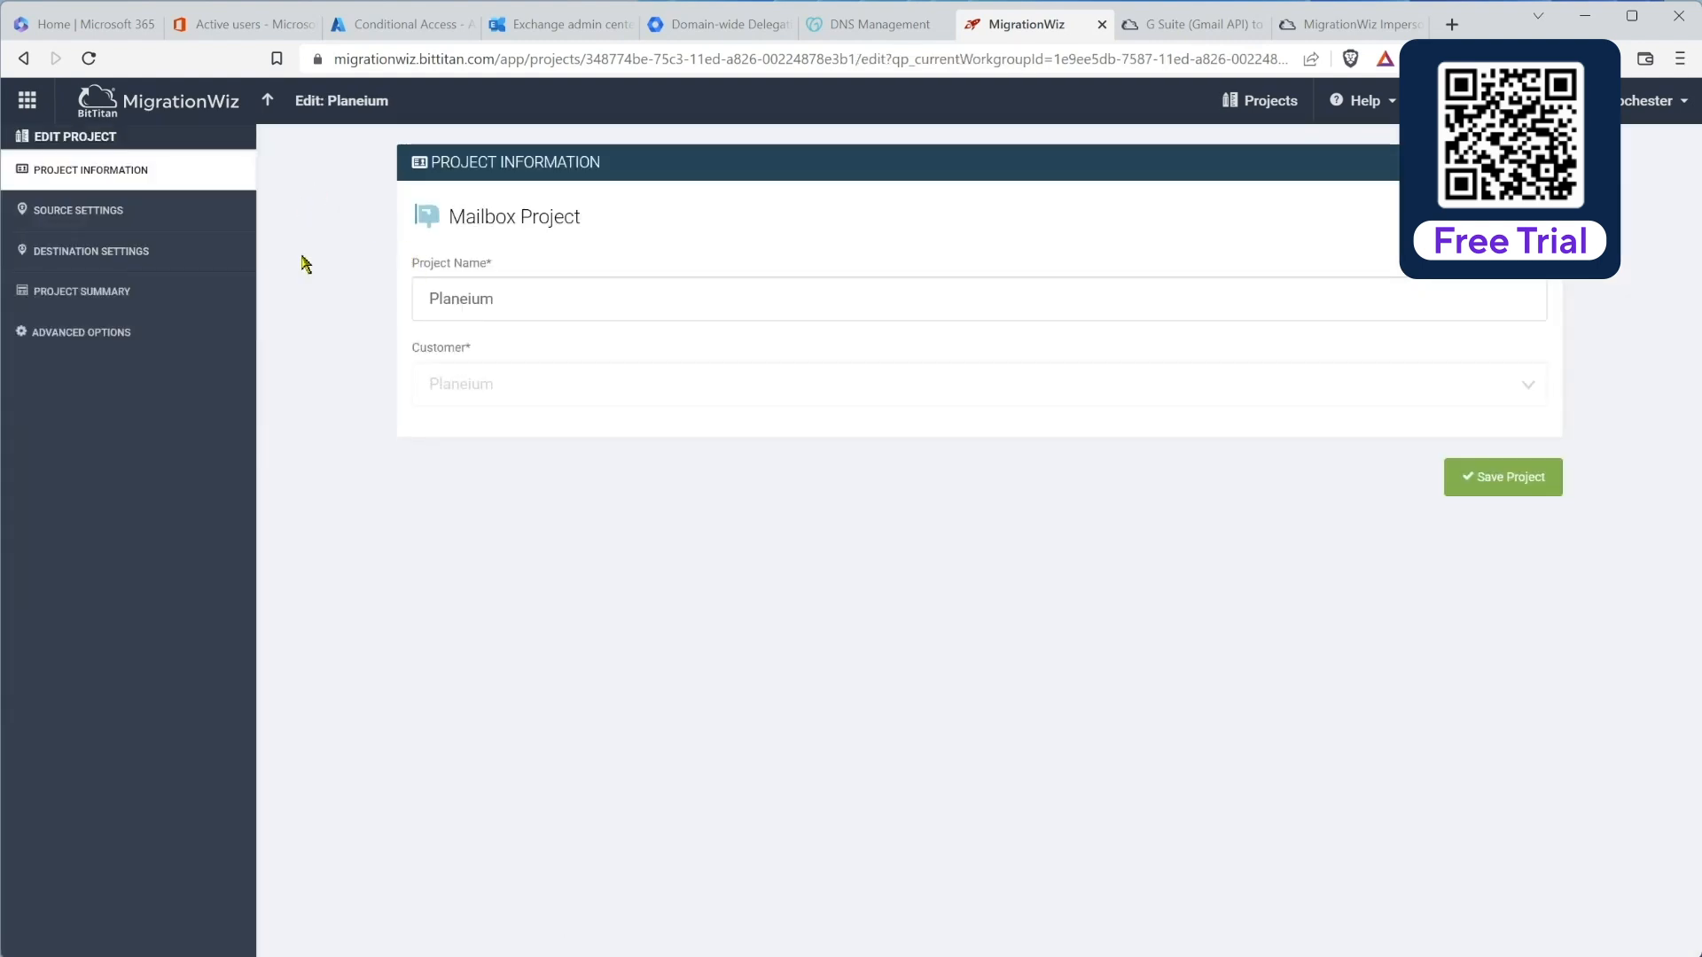
left_click(74, 252)
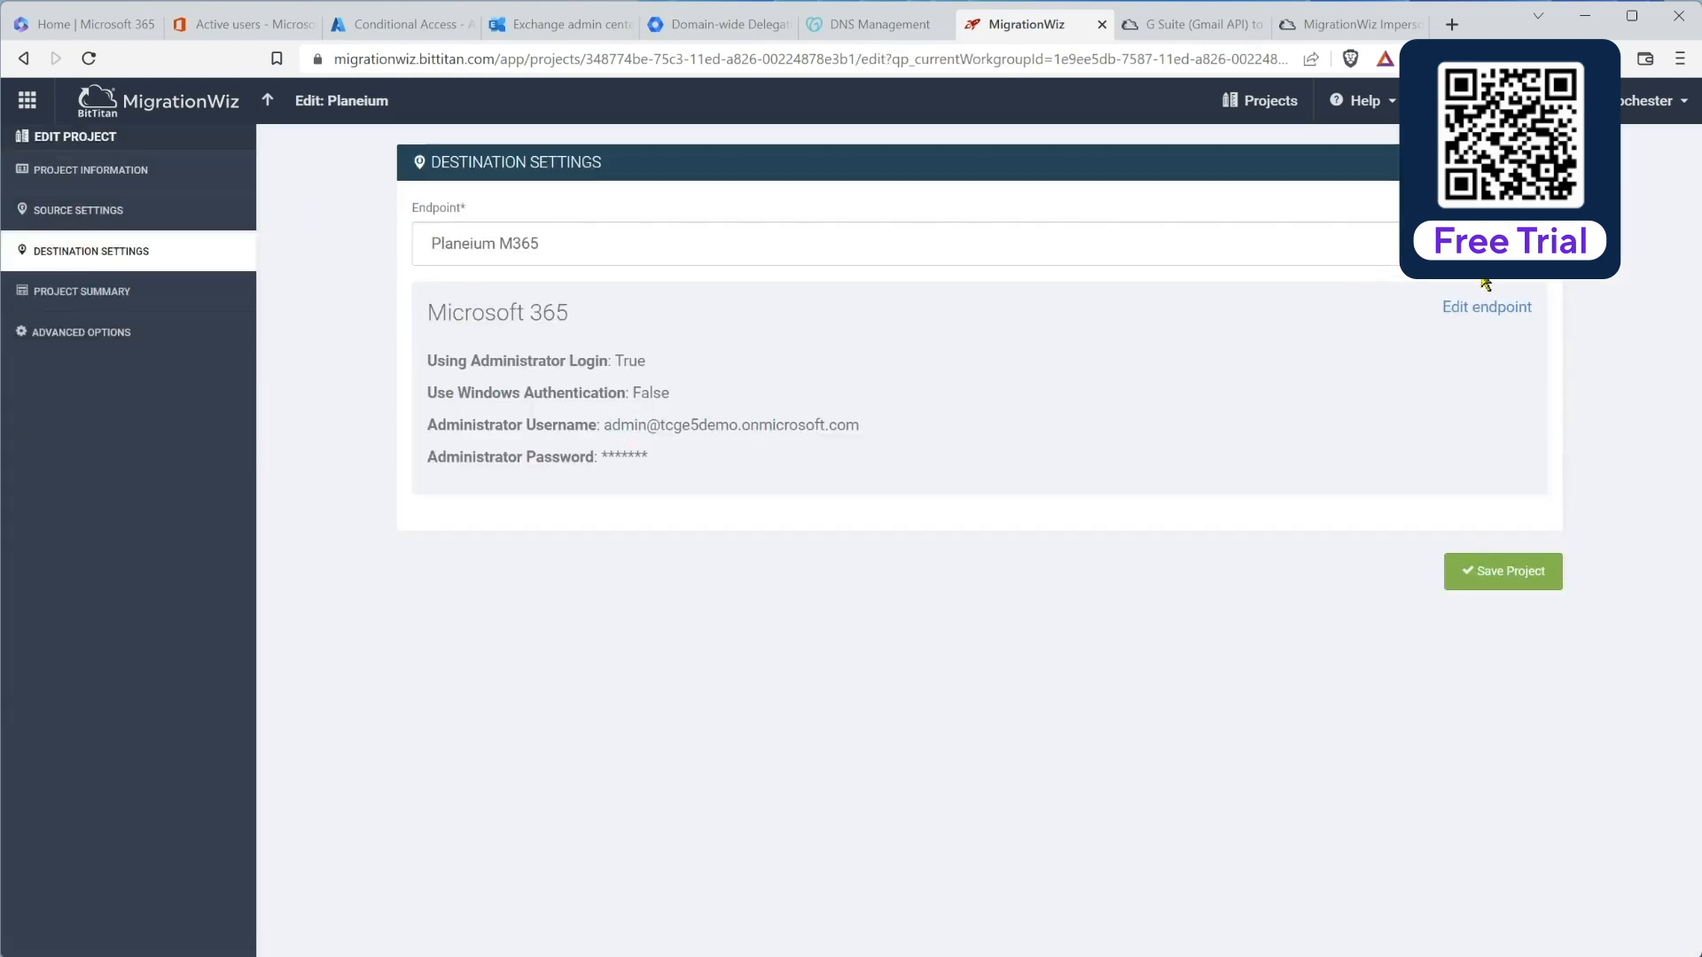
left_click(1505, 307)
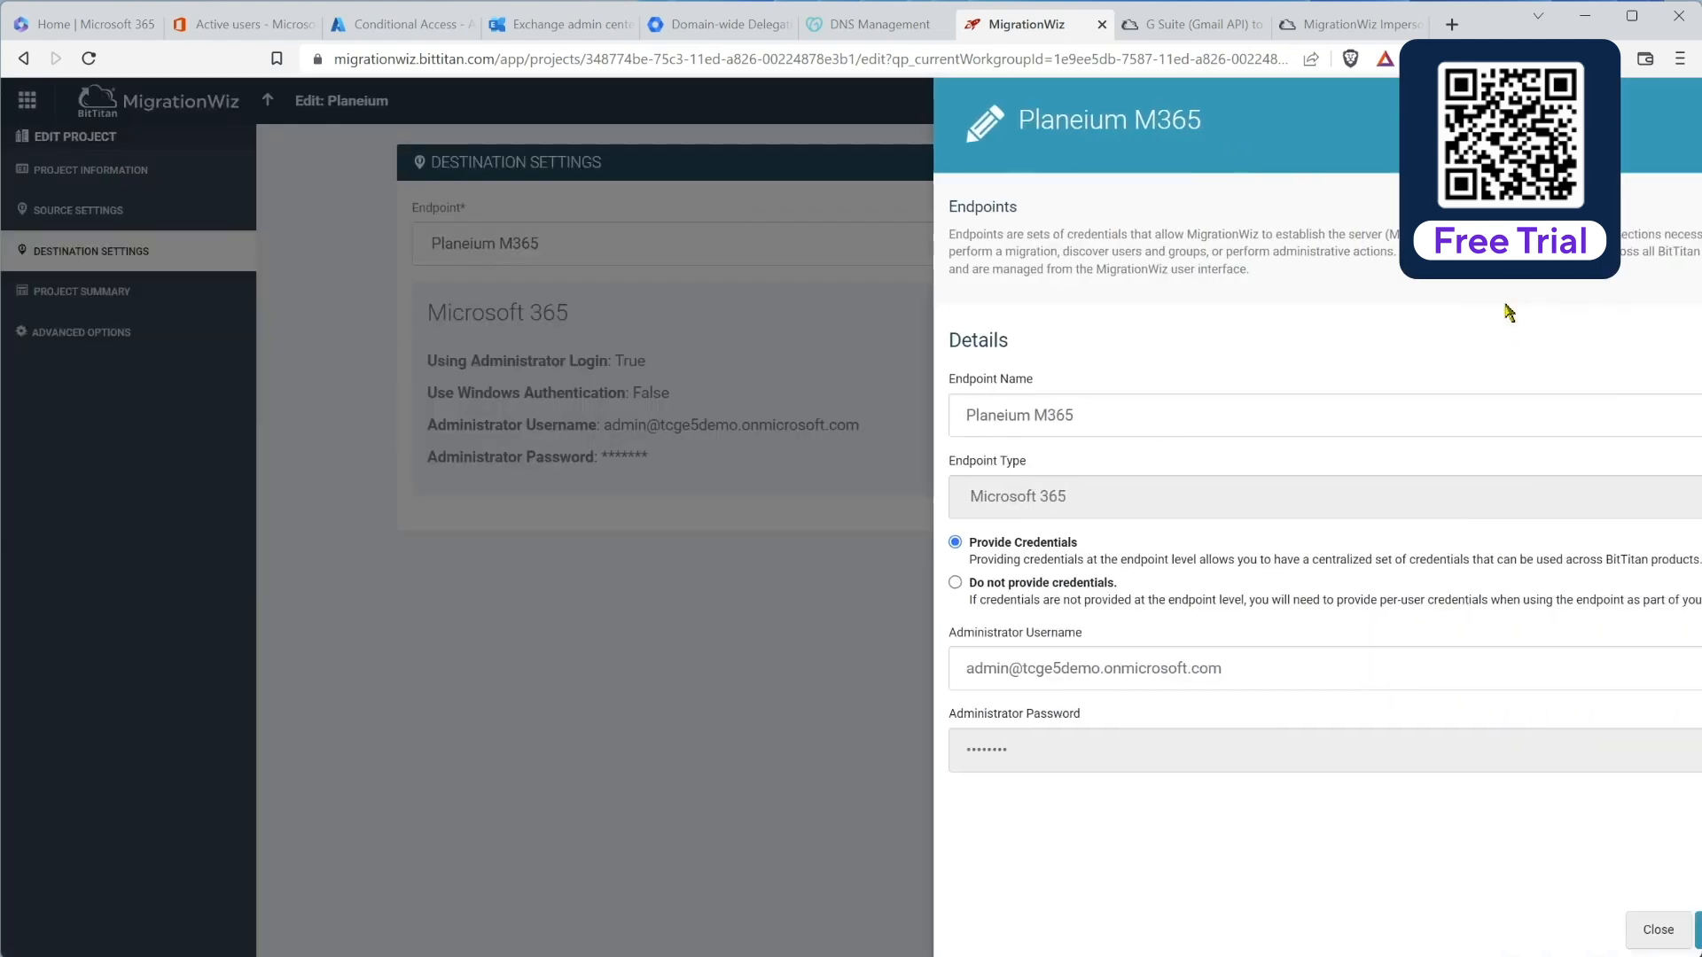
Step: Replace the endpoint's administrator username with the service account address, set a new password, and save the project
left_click(1182, 673)
left_click_drag(1182, 673, 803, 696)
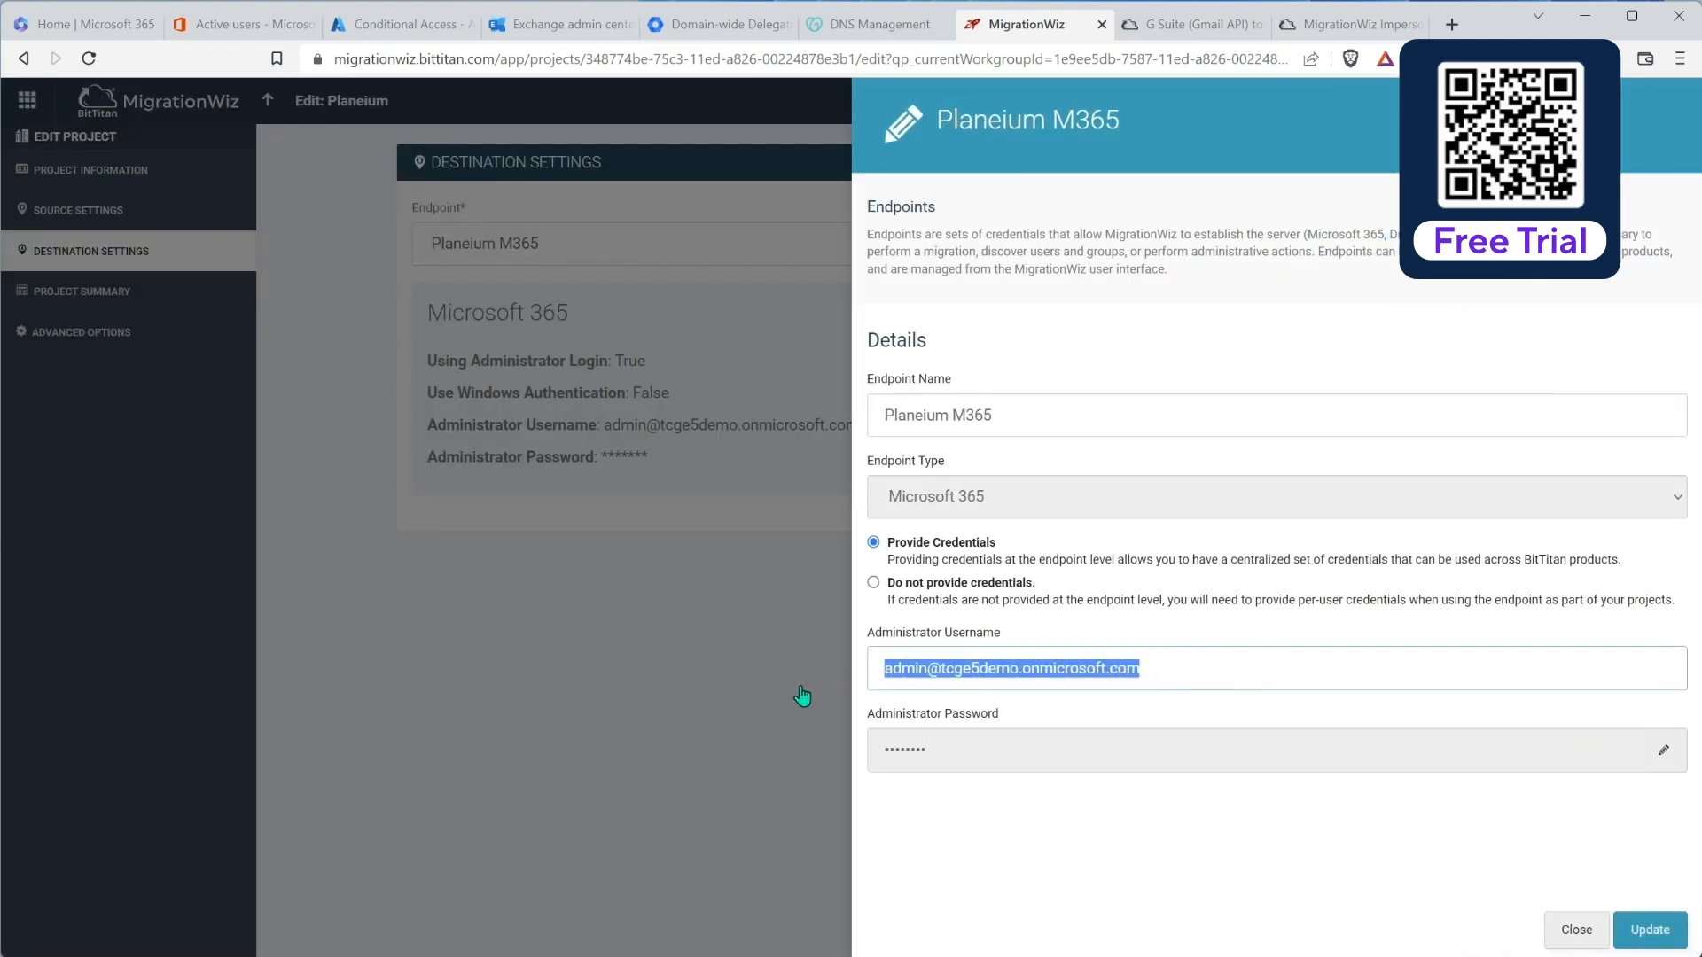
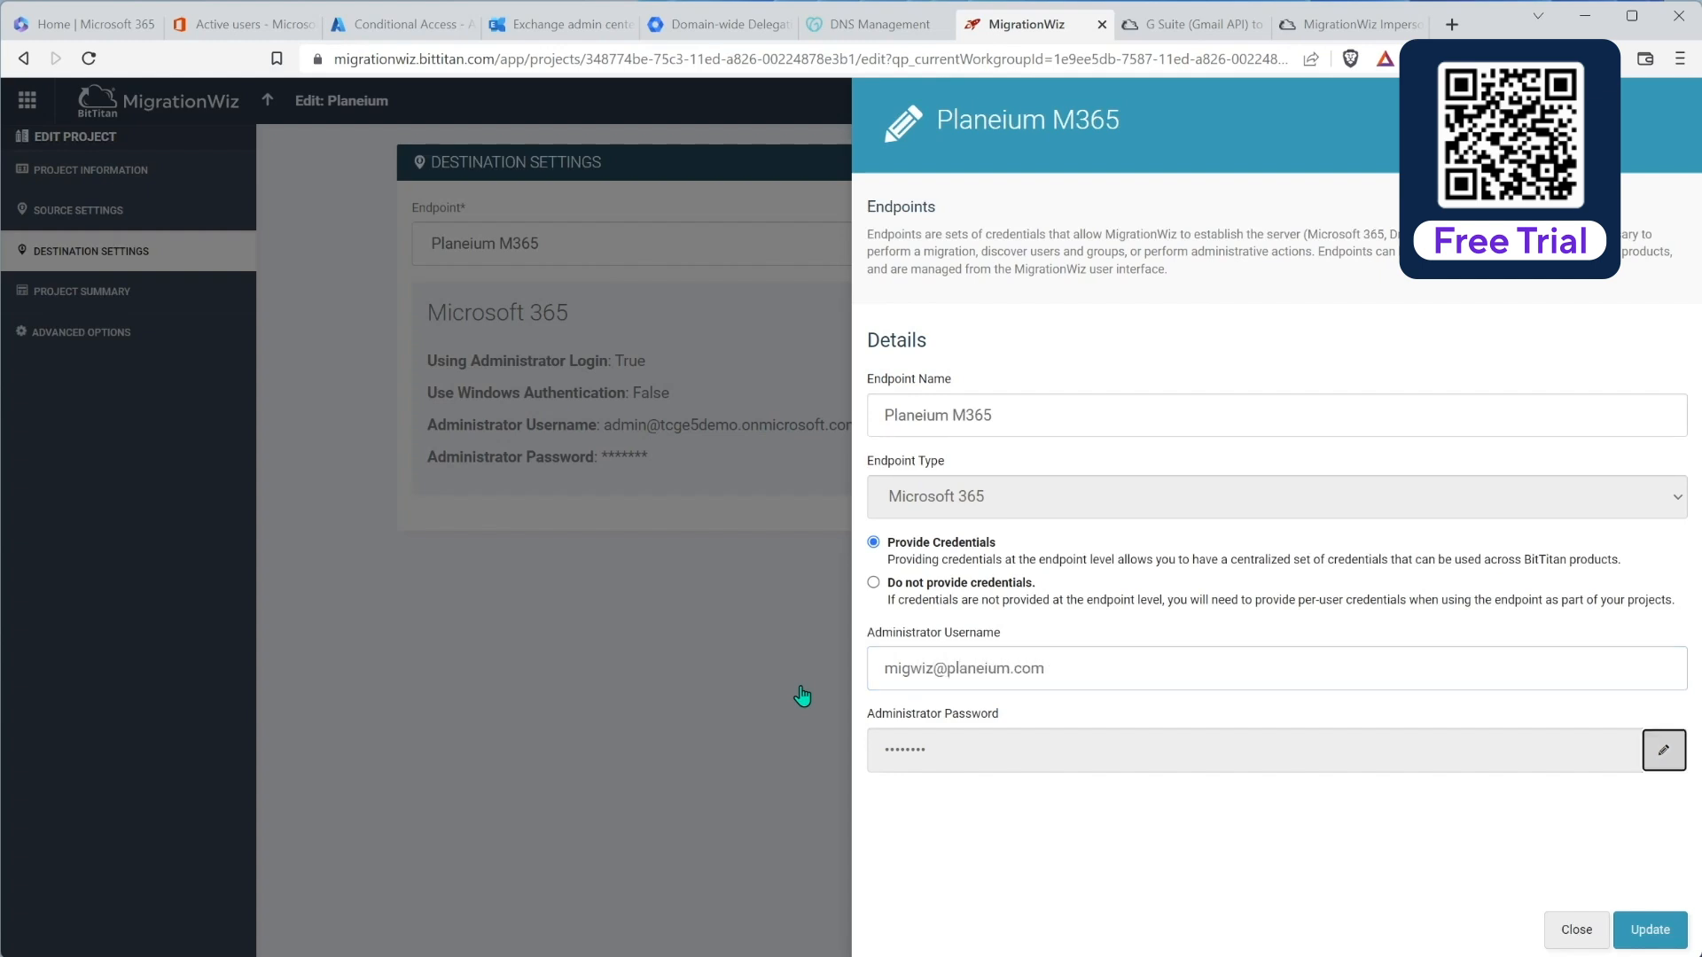
left_click(1664, 750)
left_click(1157, 742)
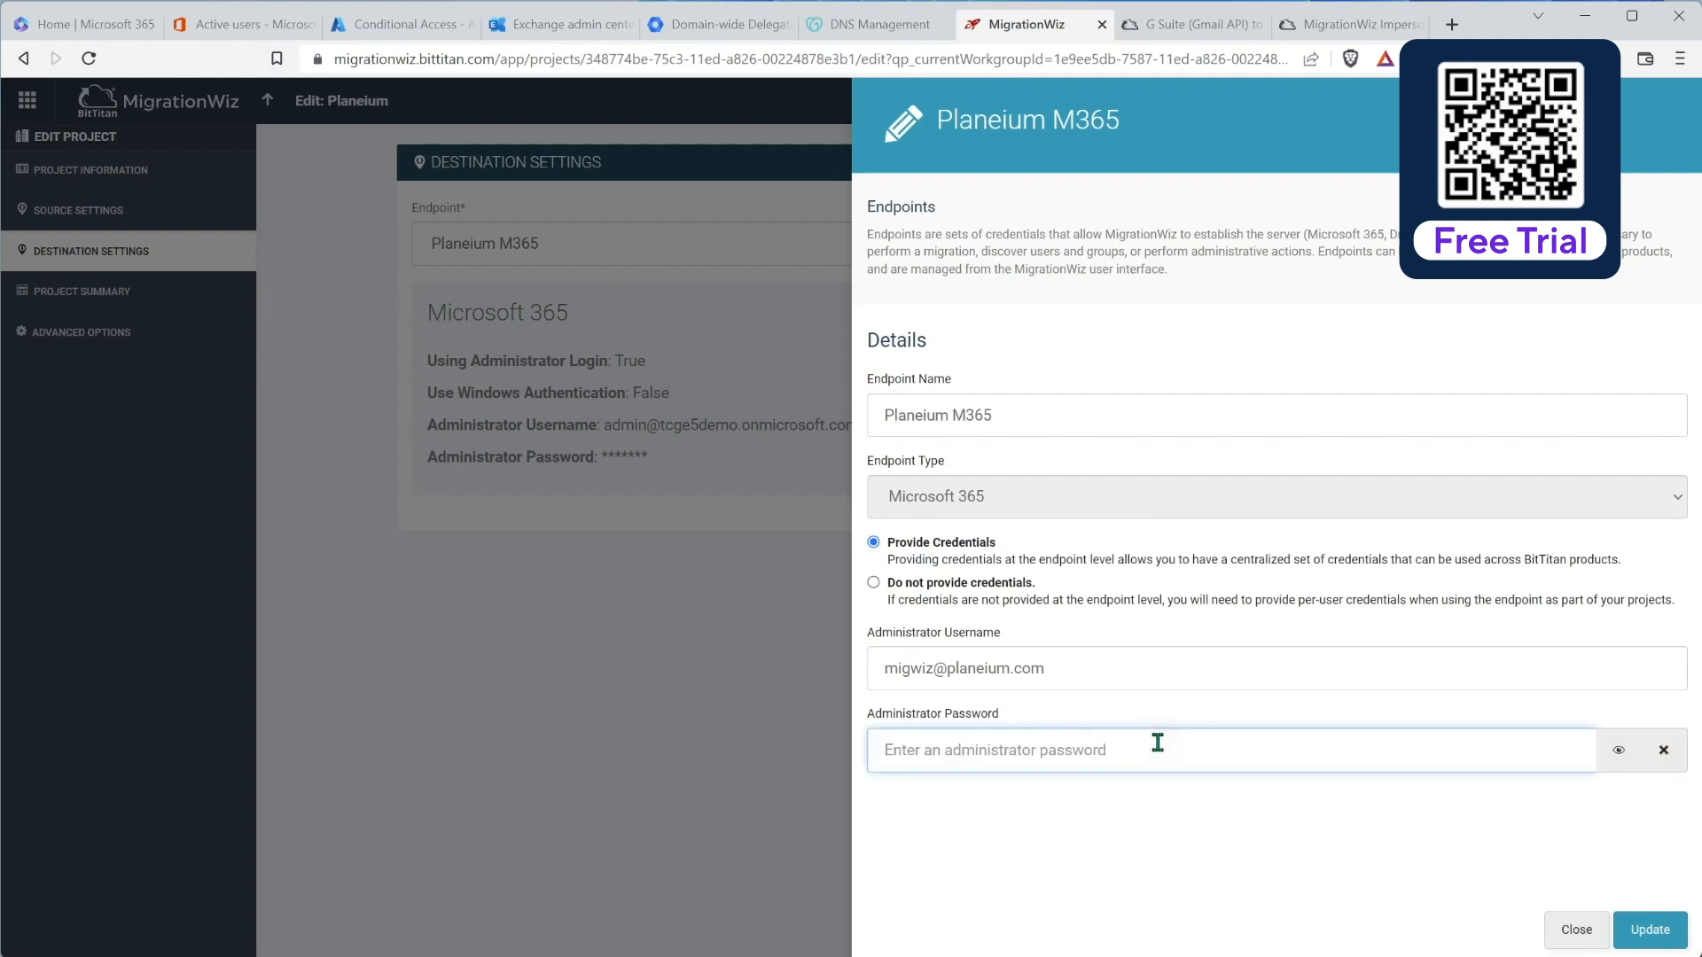
type("••")
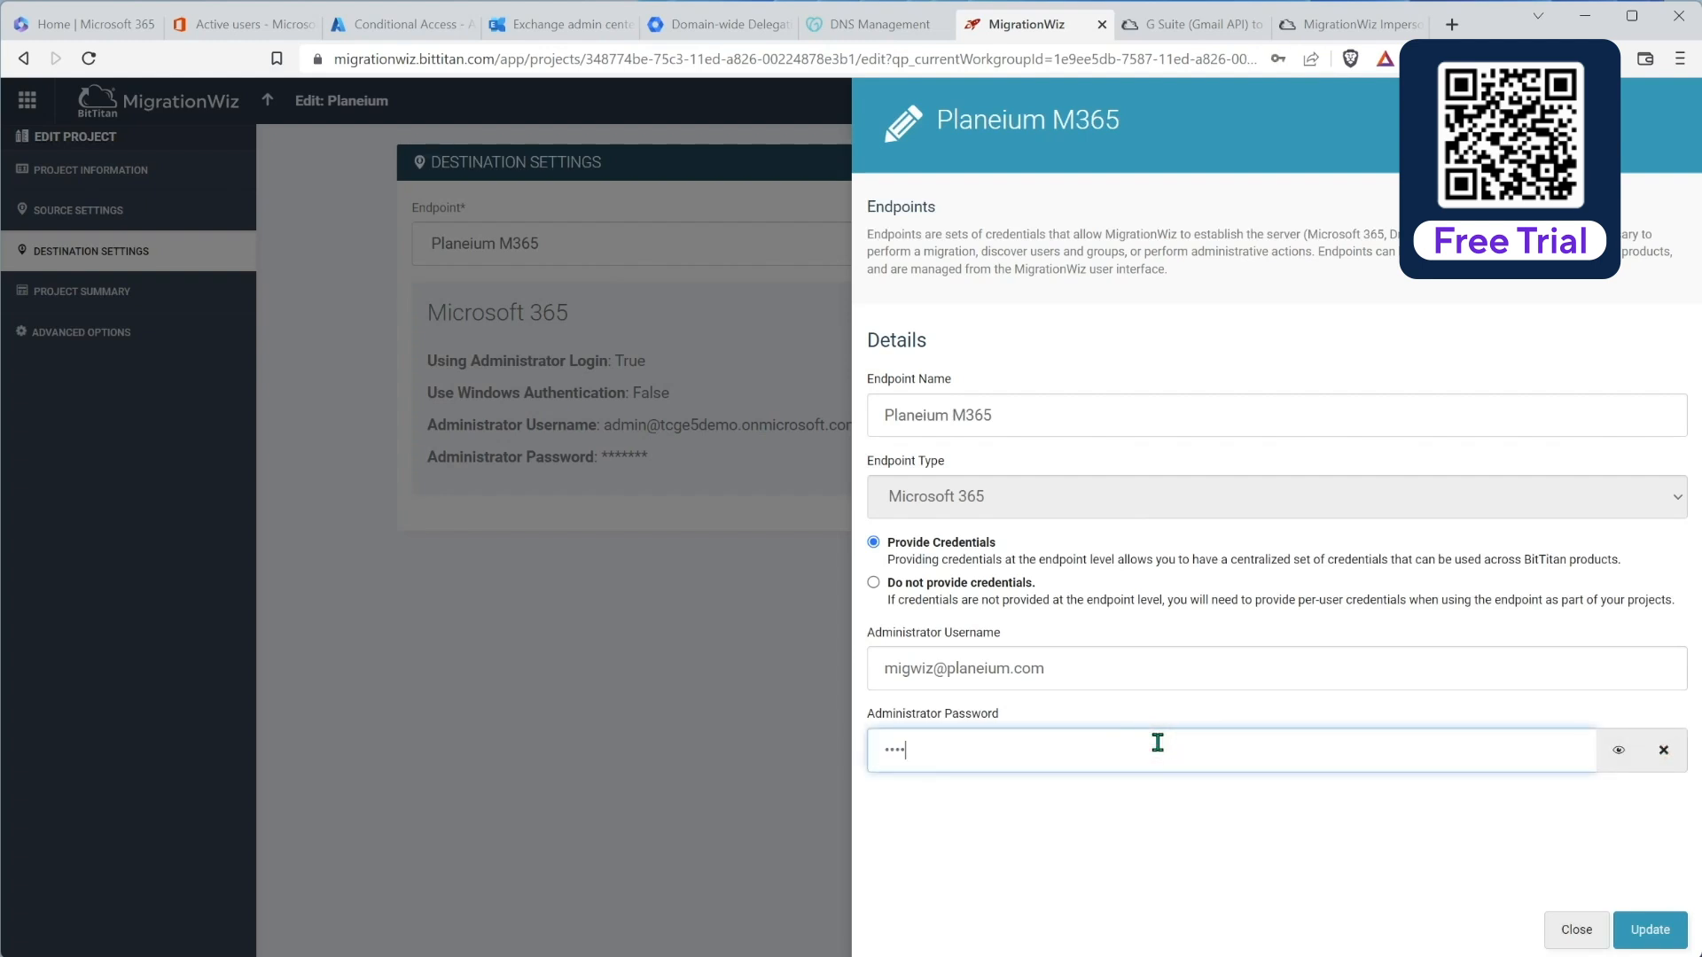
type("••••••")
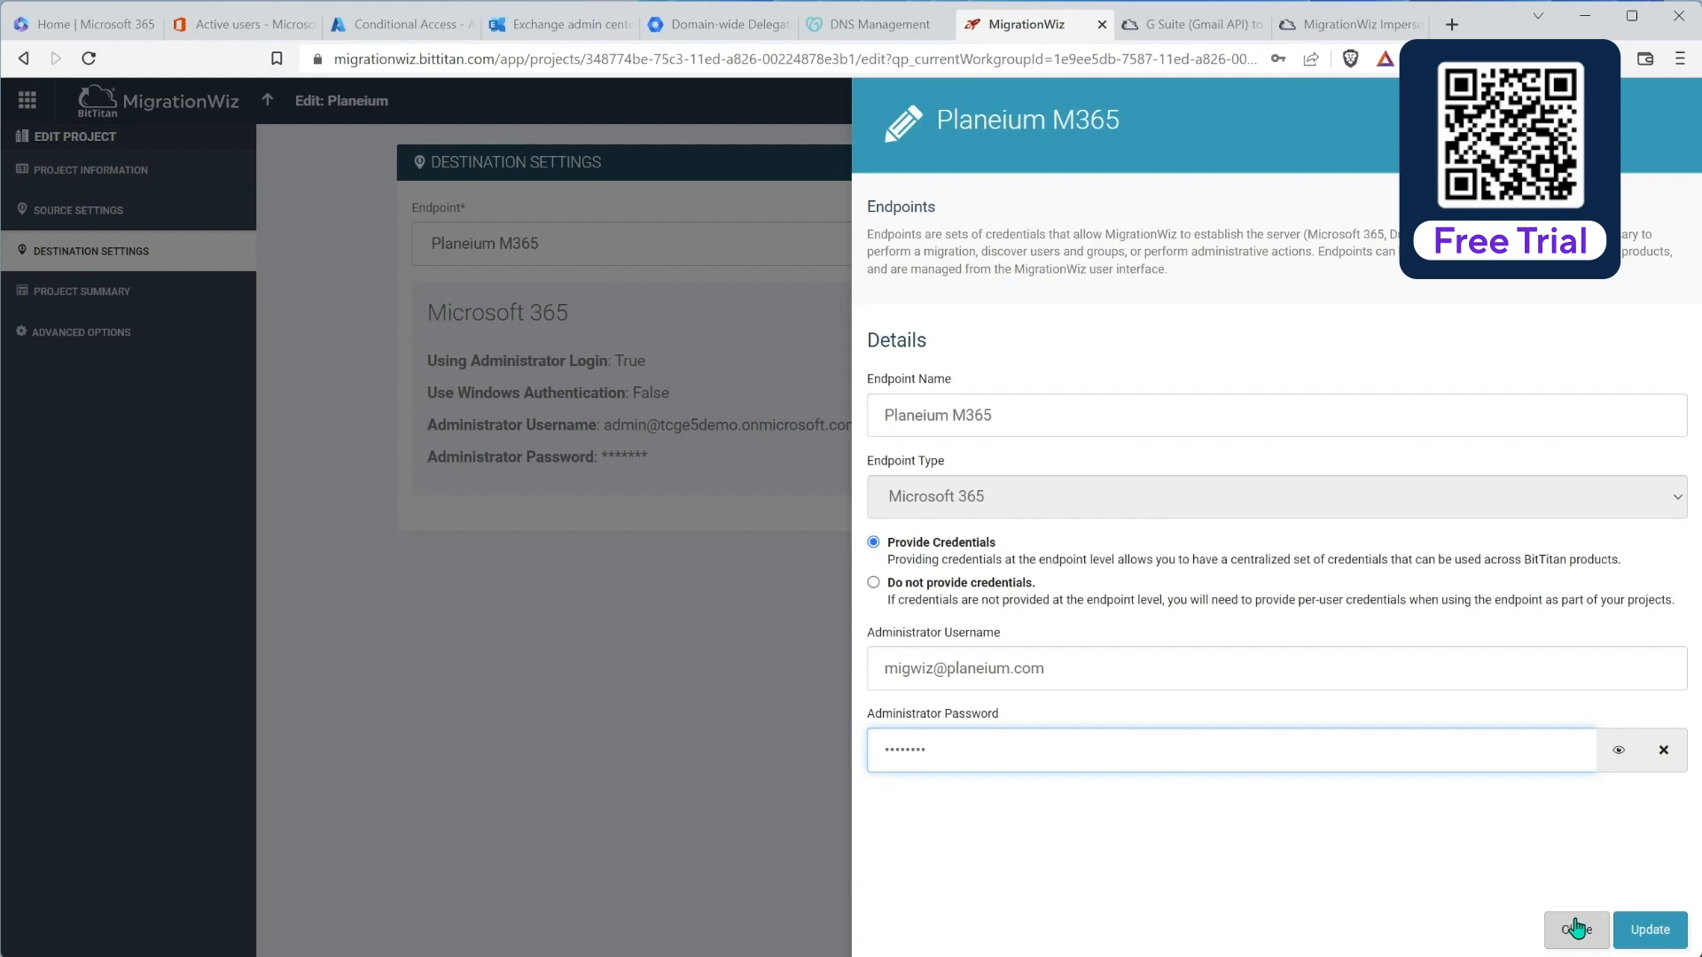
left_click(1645, 928)
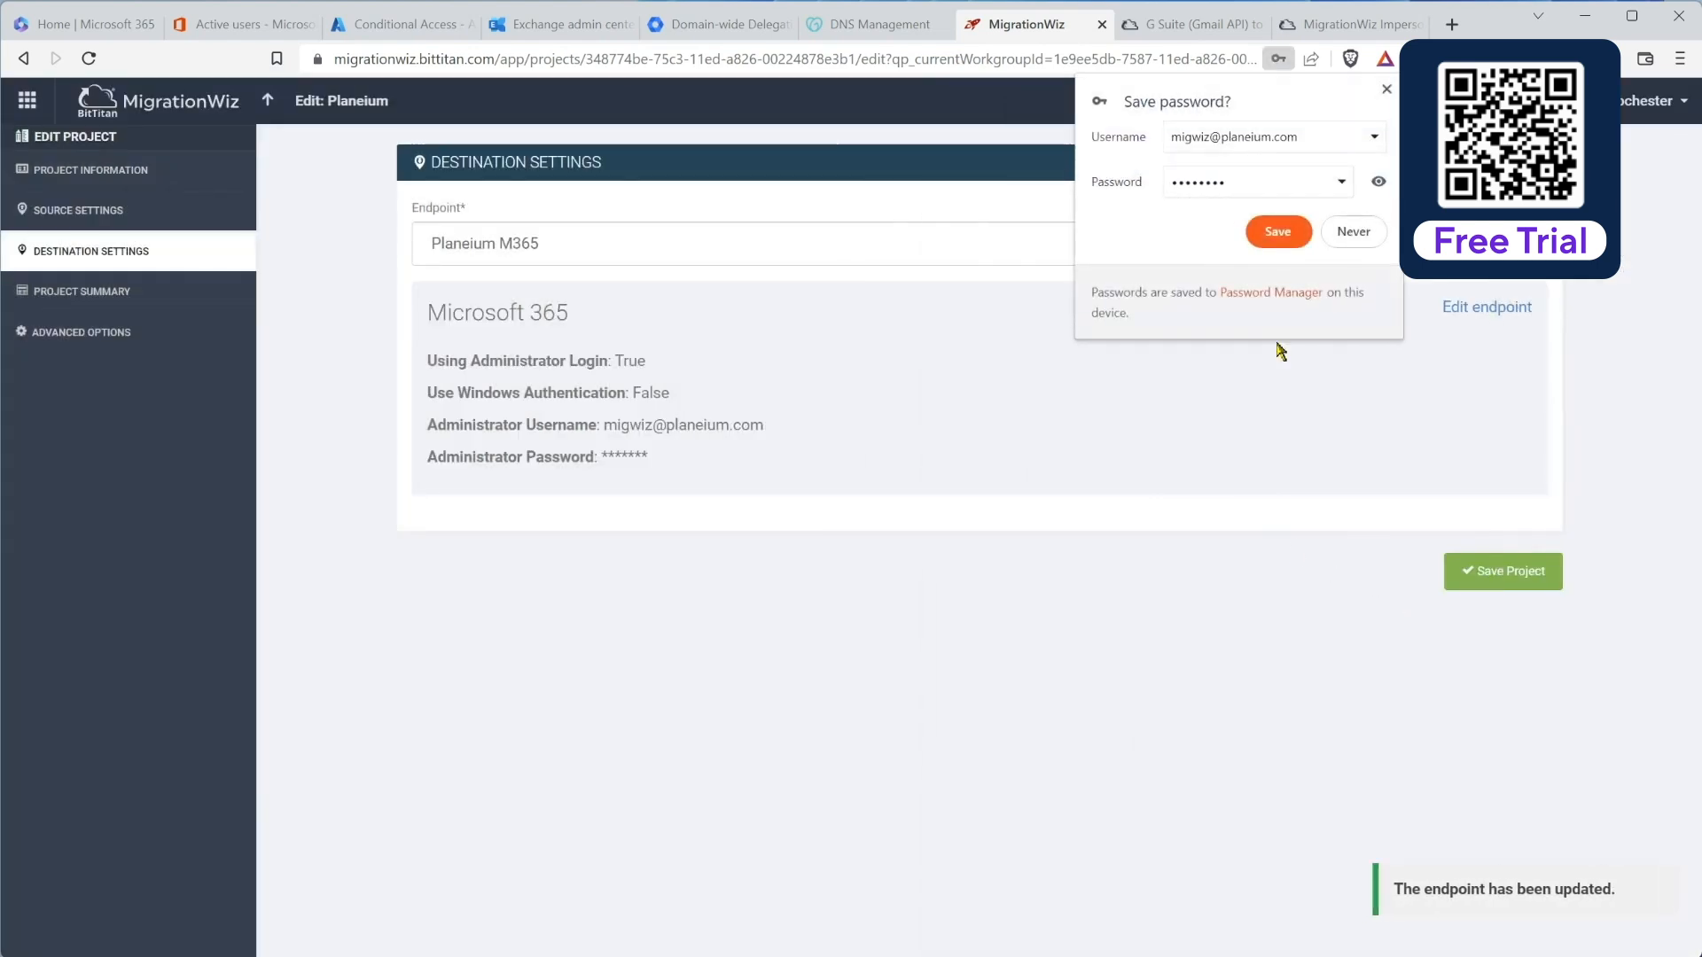
left_click(1387, 89)
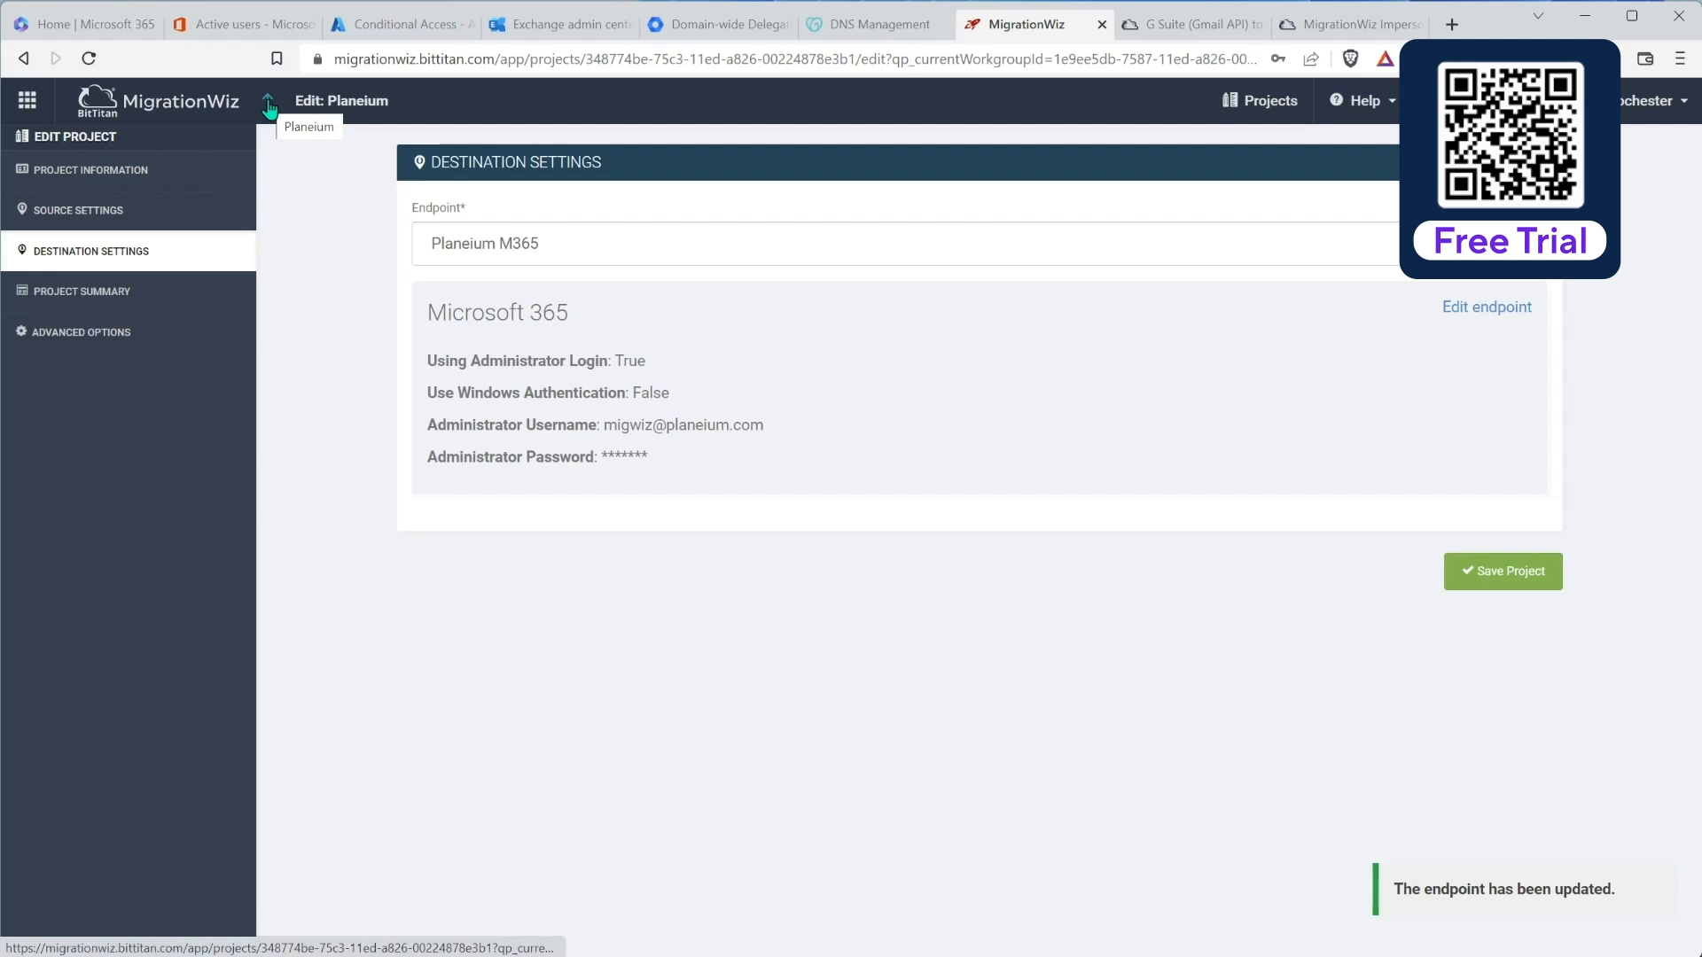
left_click(1458, 571)
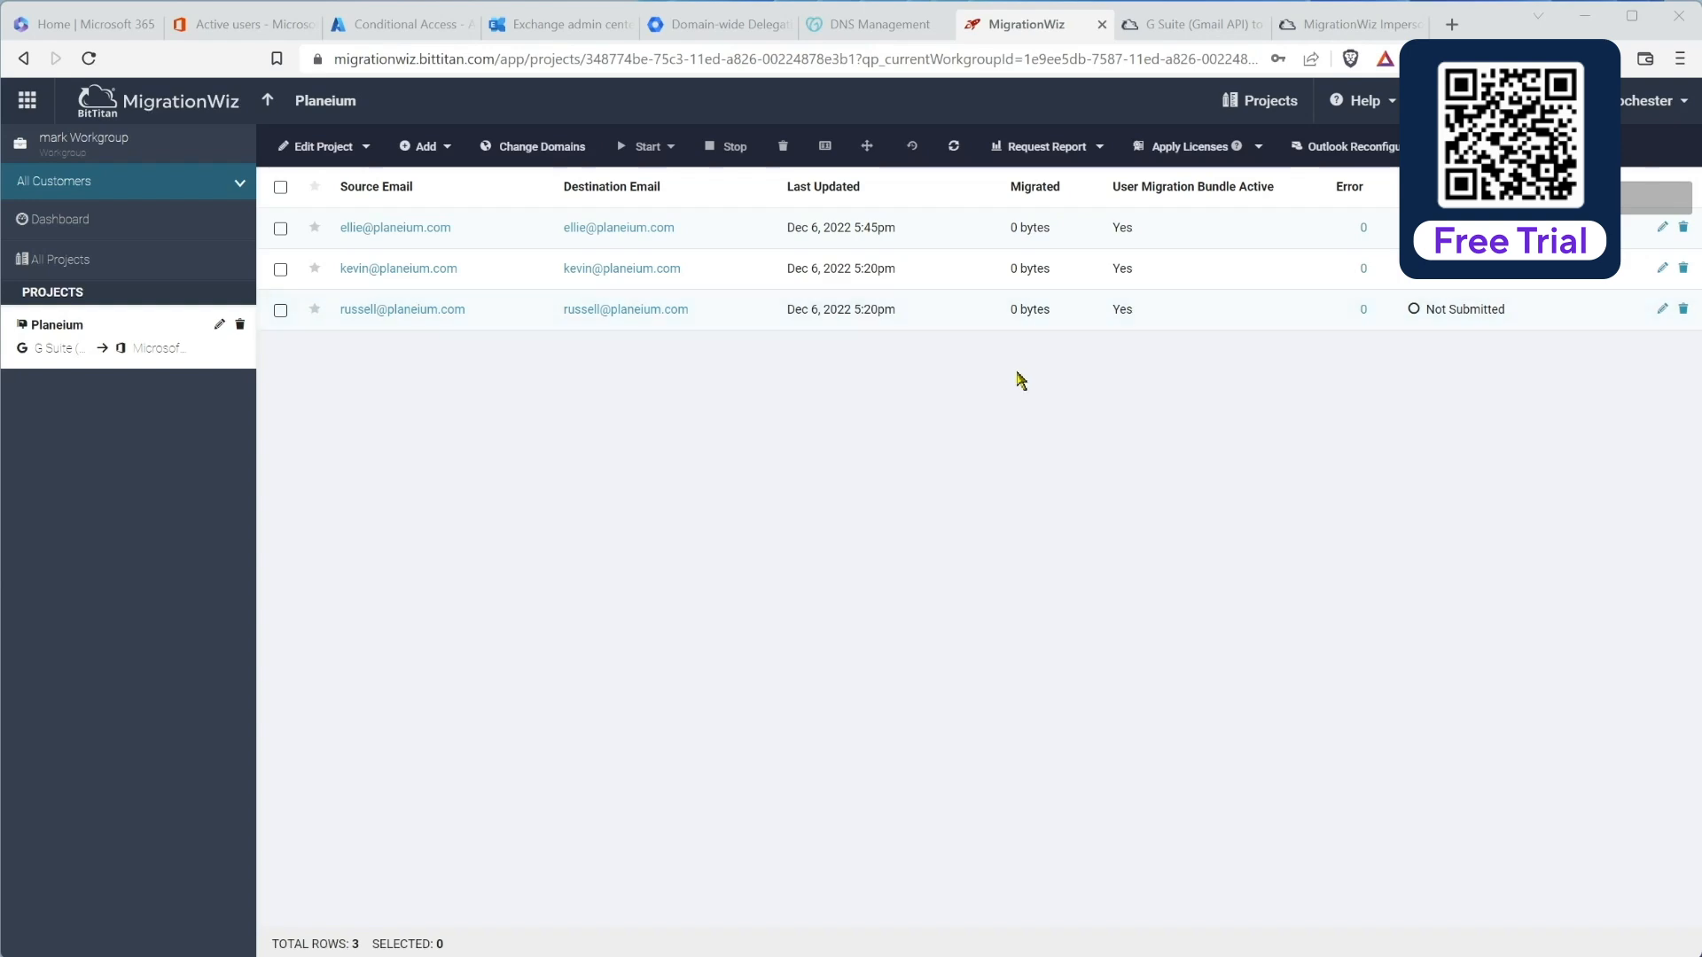
Step: Read the migration guide's Authentication Requirements and Modern Authentication steps, noting the 401 Unauthorized error
left_click(1204, 27)
scroll(834, 435, "down", 5)
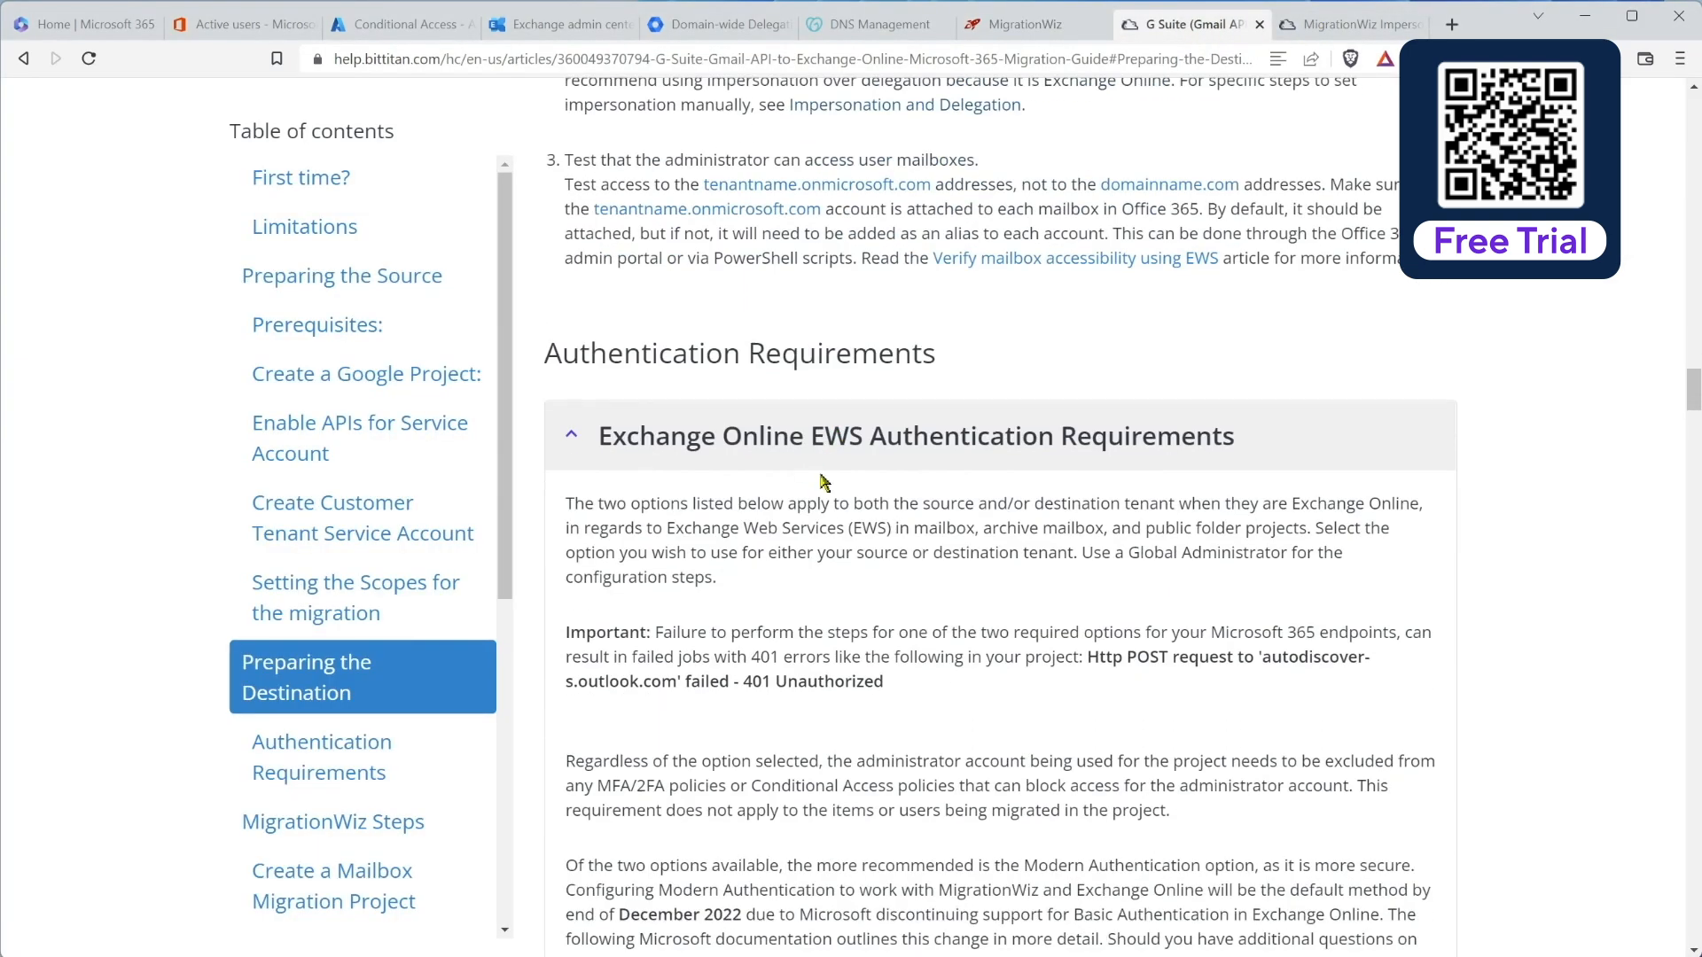
scroll(823, 481, "down", 2)
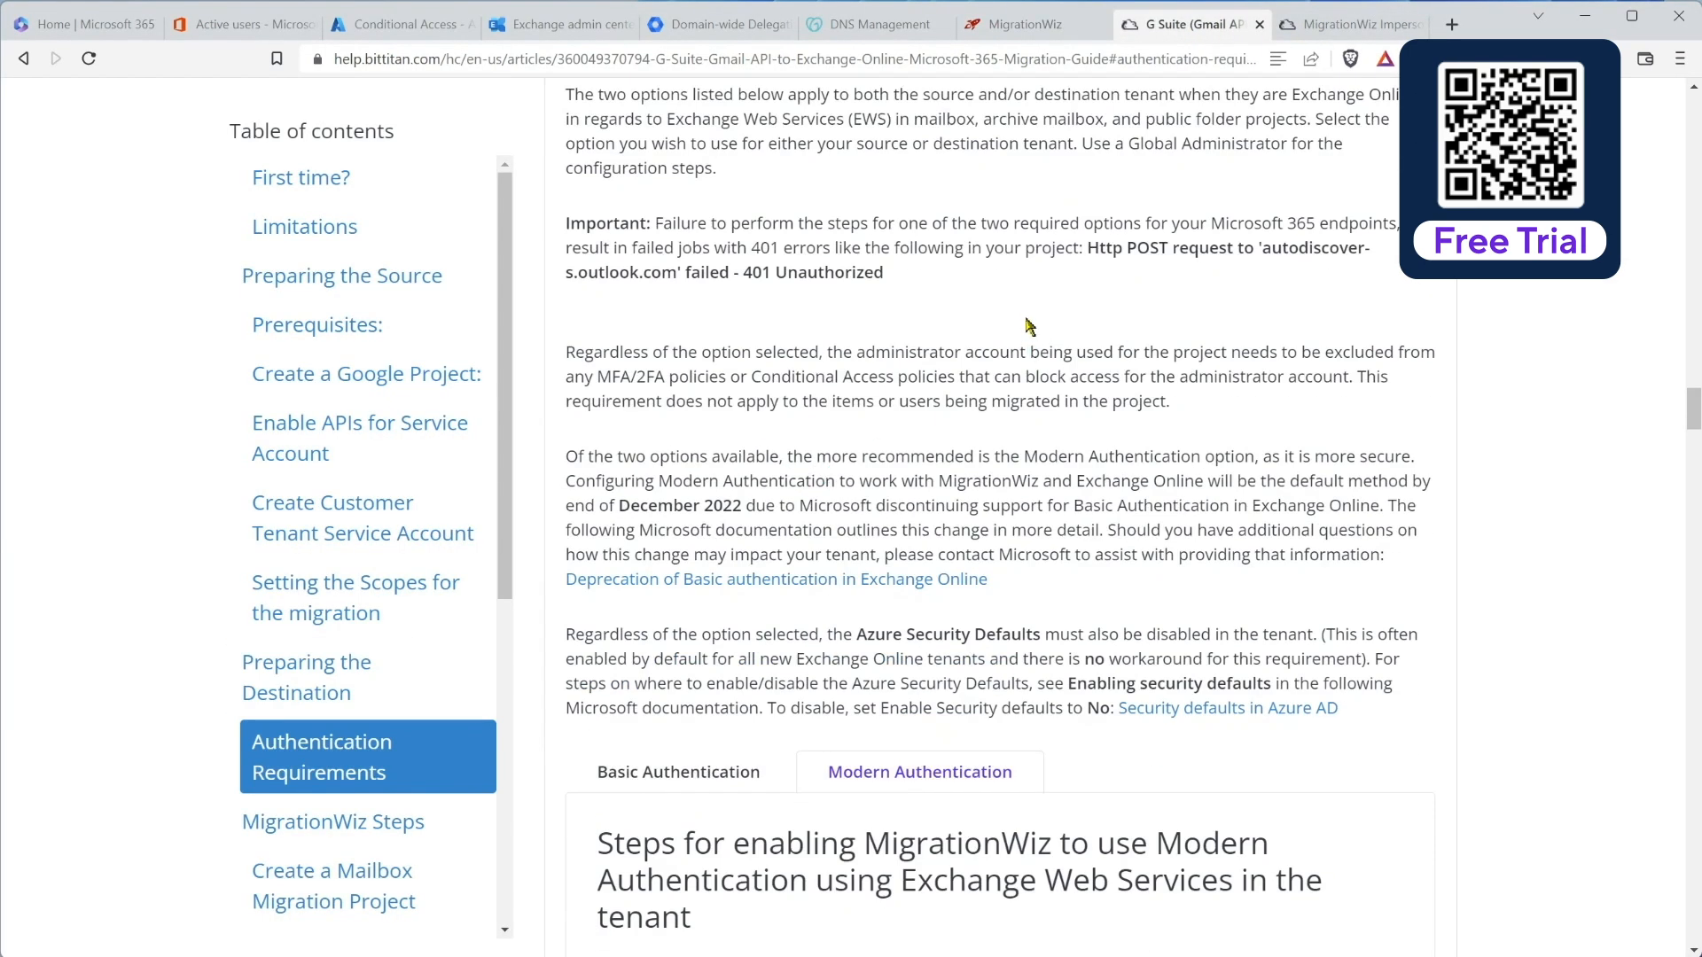
left_click_drag(1089, 248, 1099, 275)
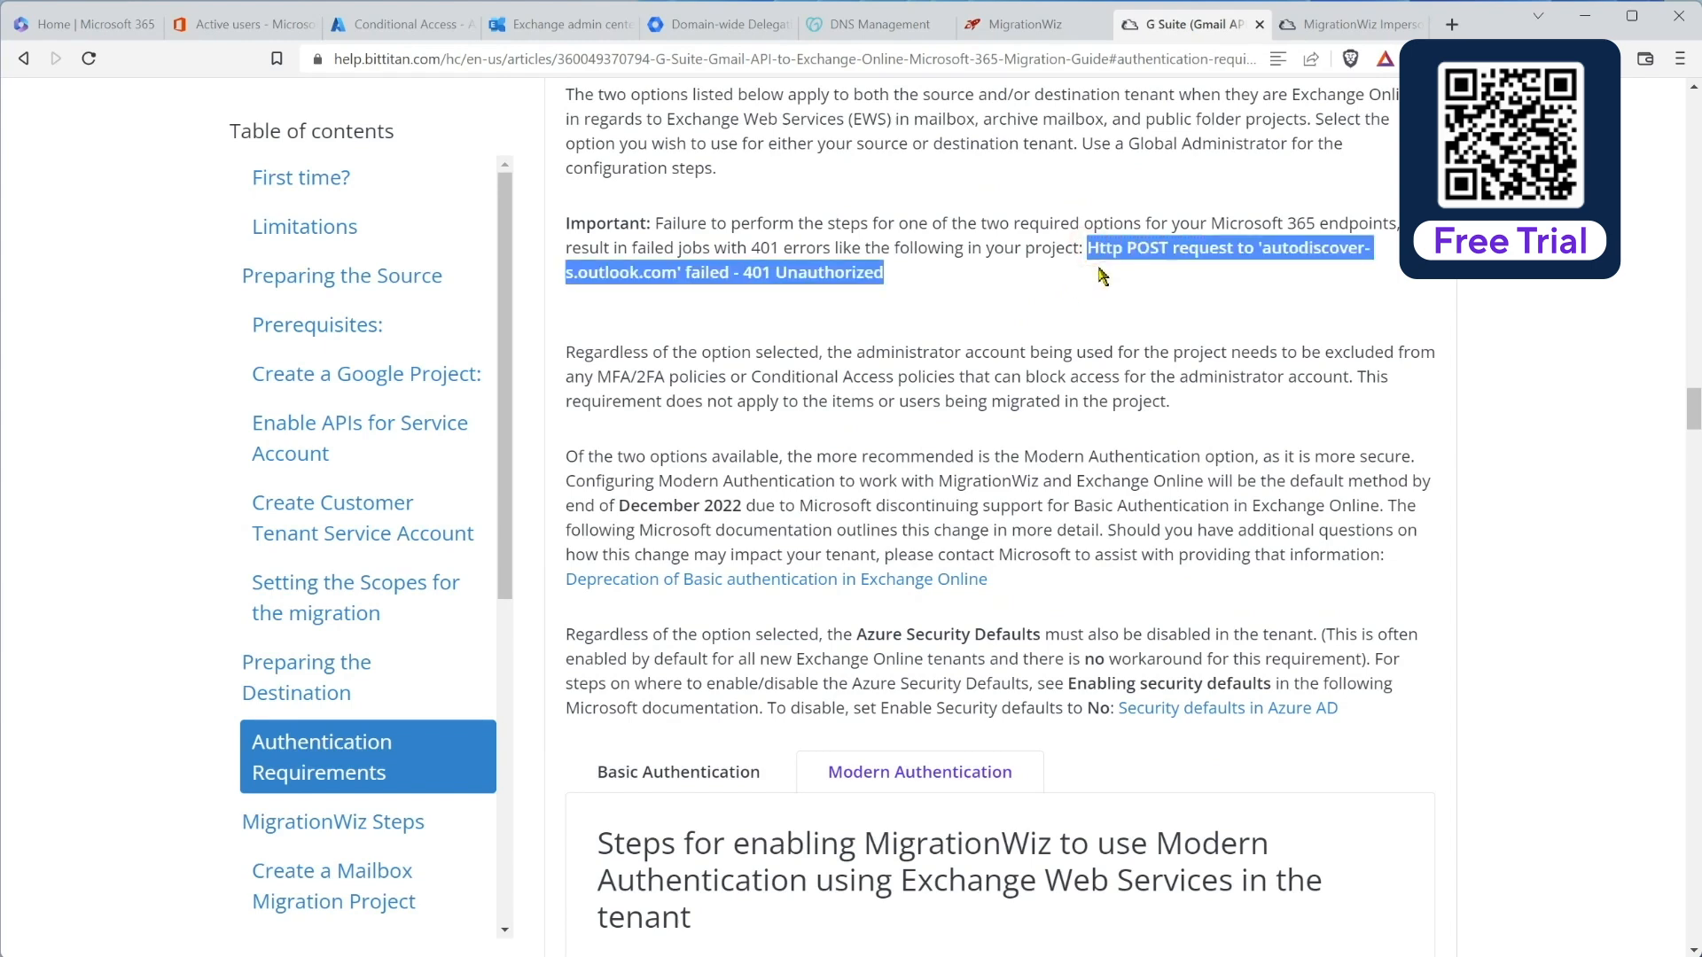
left_click(908, 280)
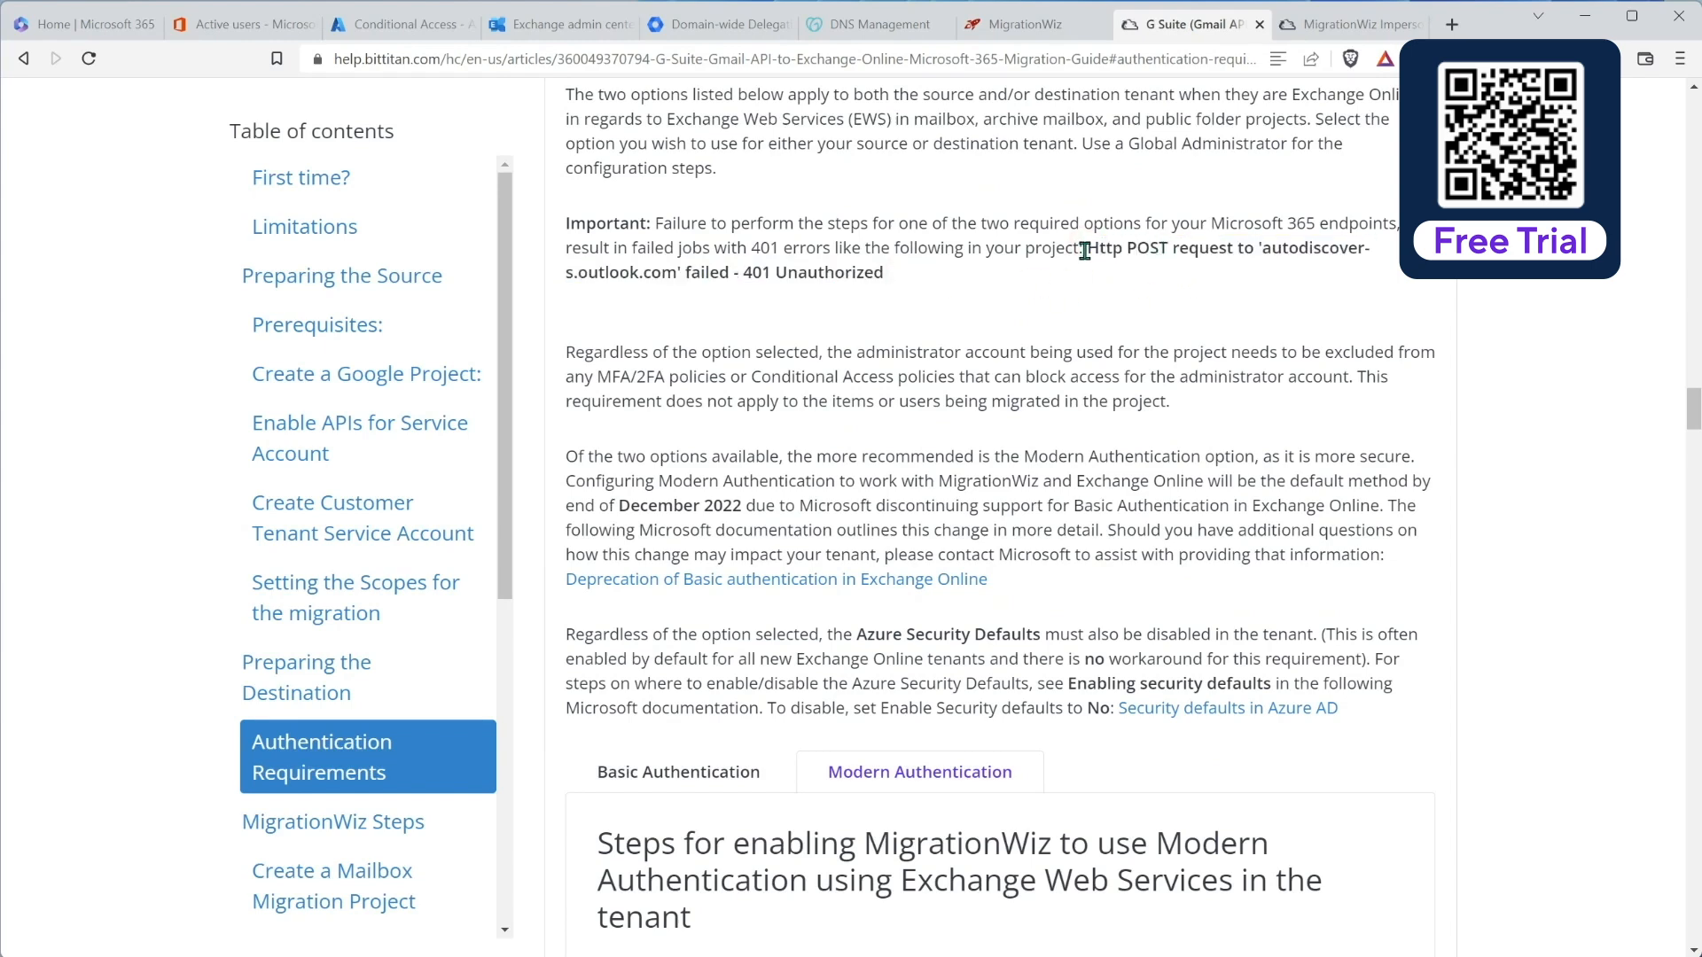
scroll(765, 334, "down", 1)
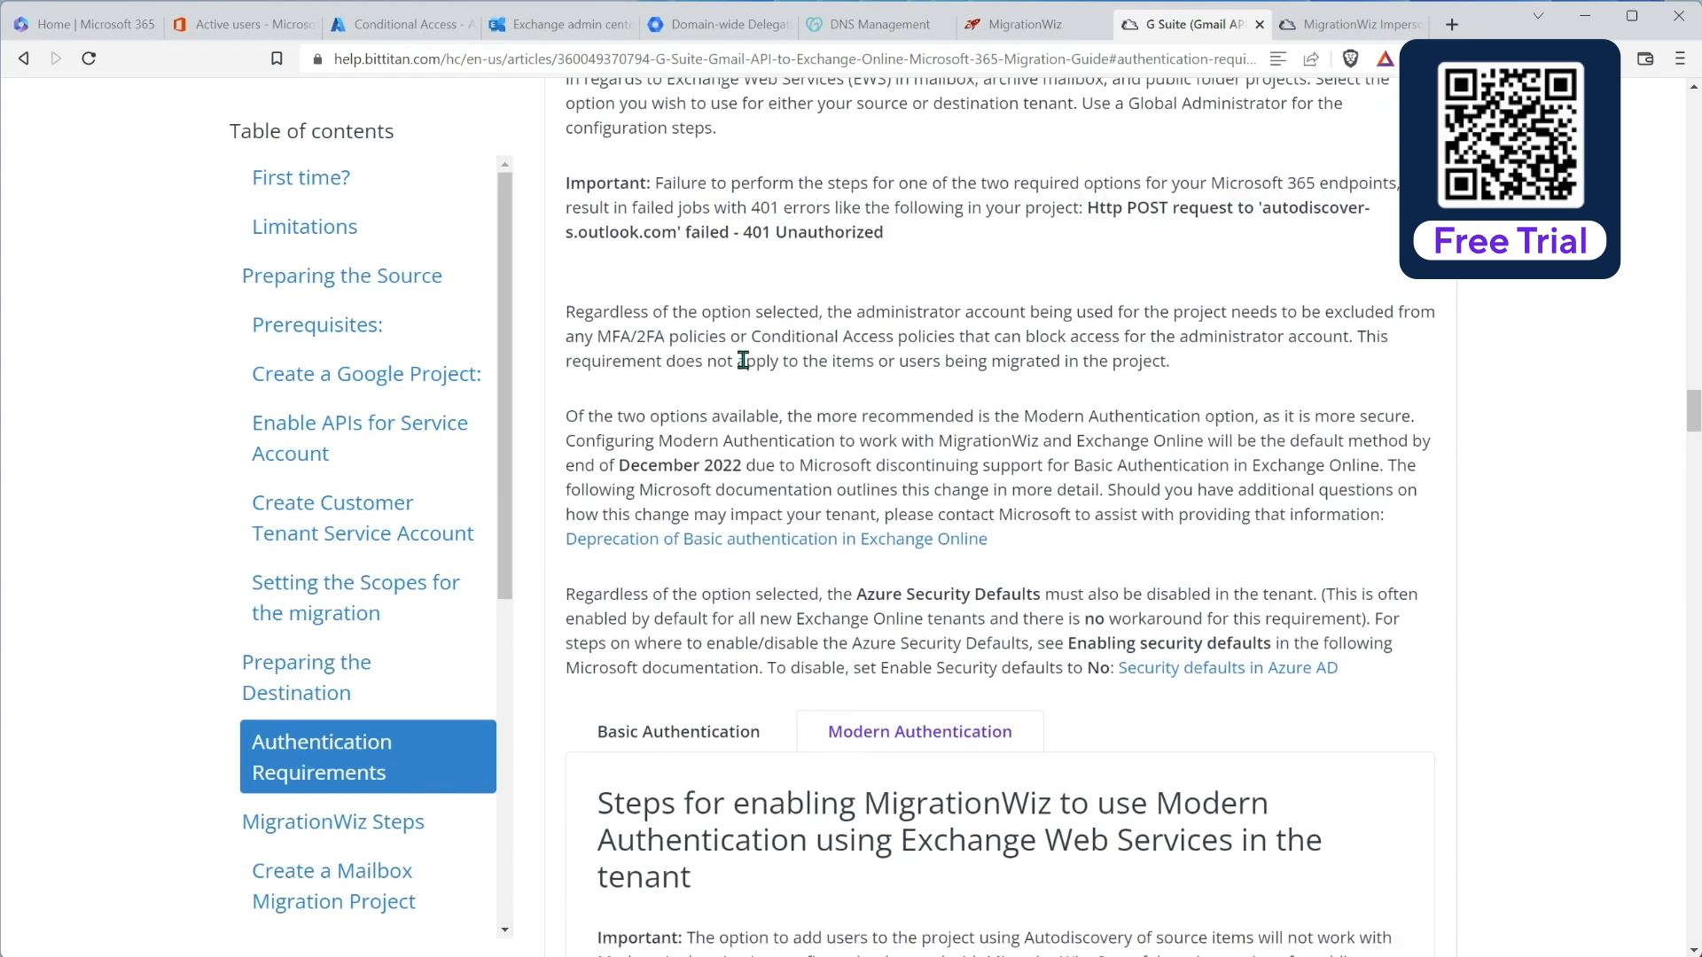
scroll(759, 315, "down", 1)
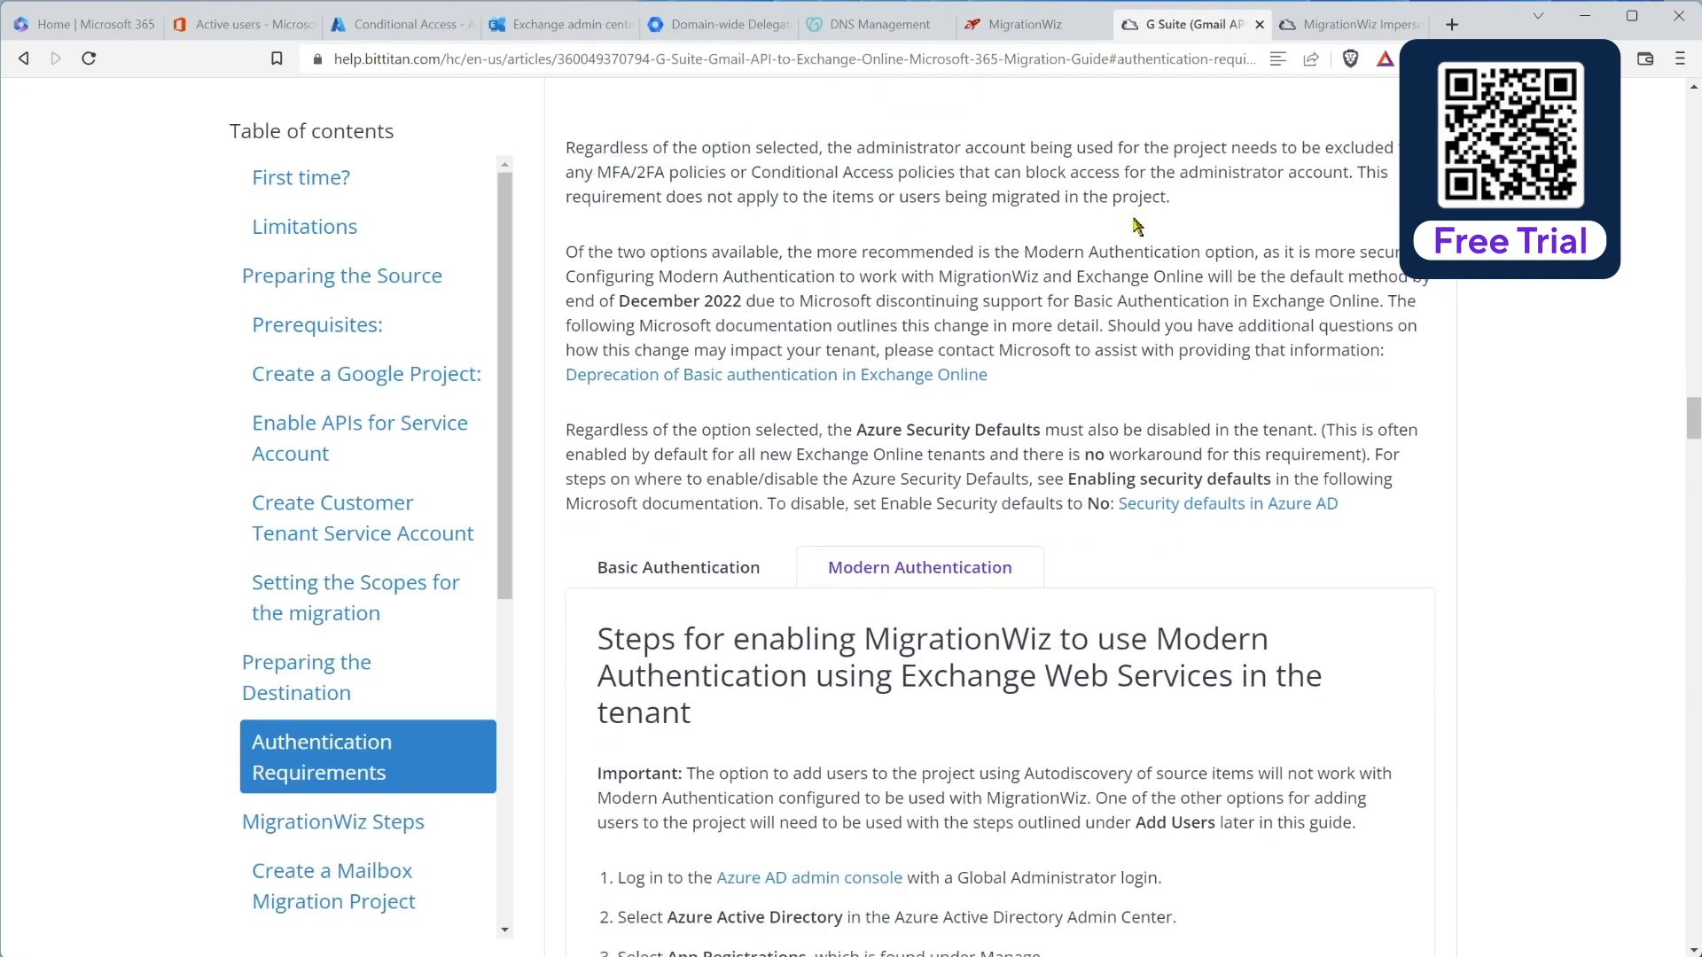
scroll(842, 306, "down", 3)
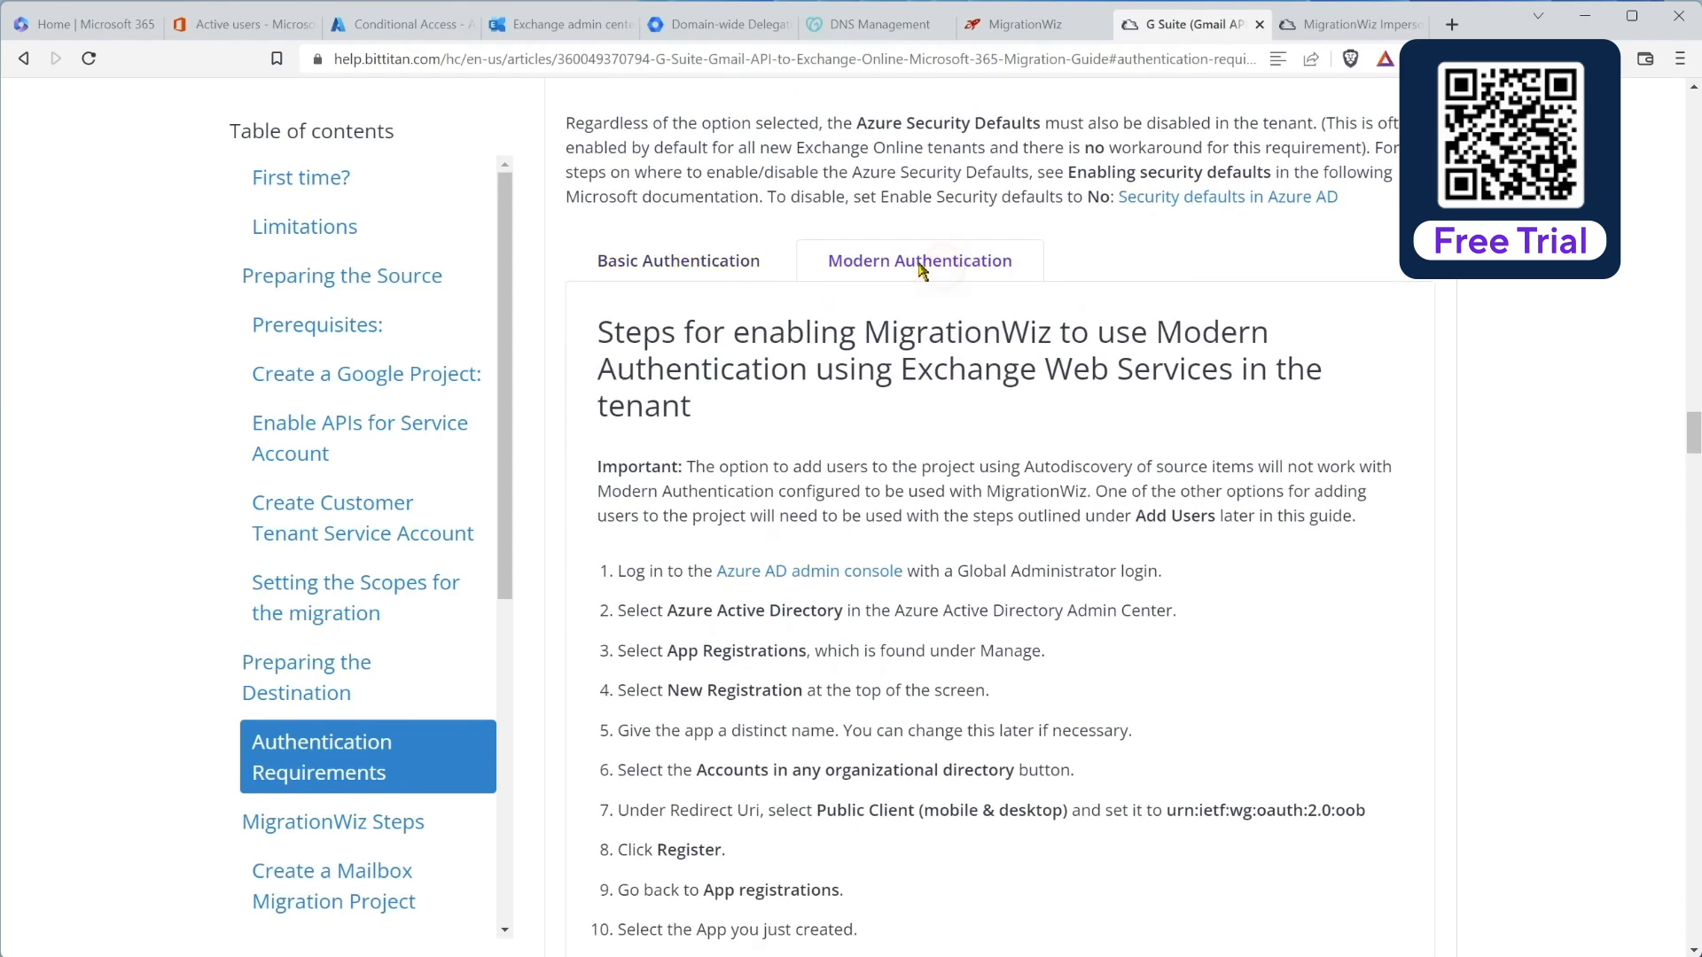
scroll(922, 314, "up", 1)
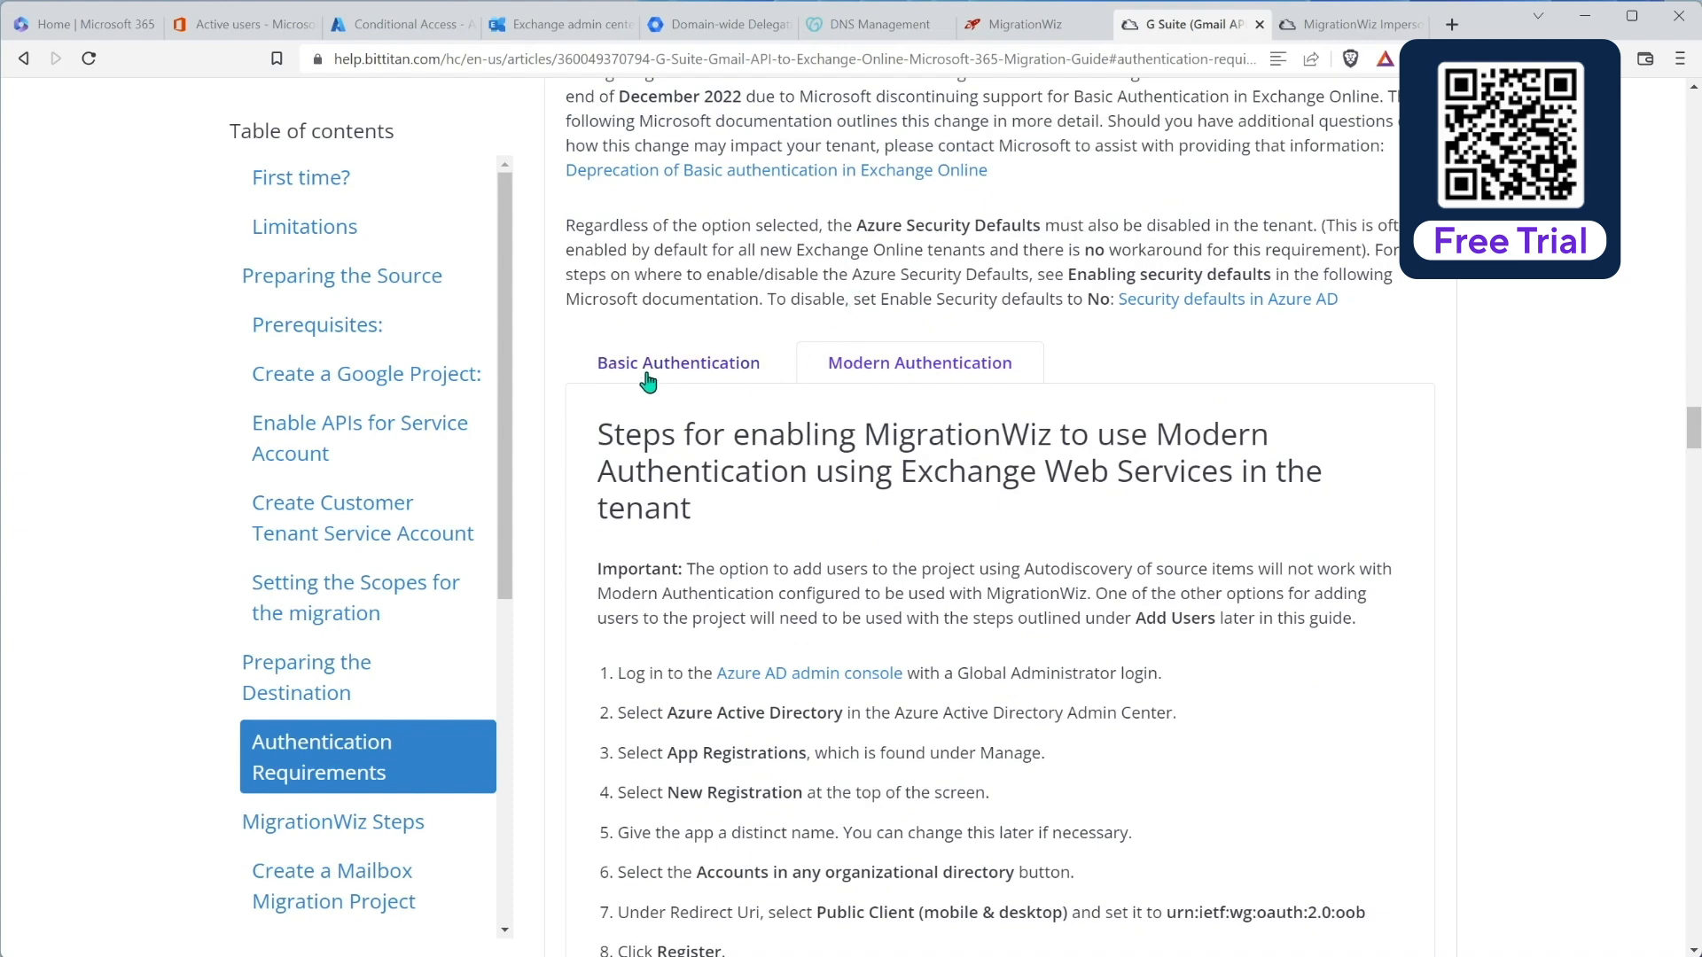
scroll(830, 441, "down", 1)
scroll(860, 368, "down", 3)
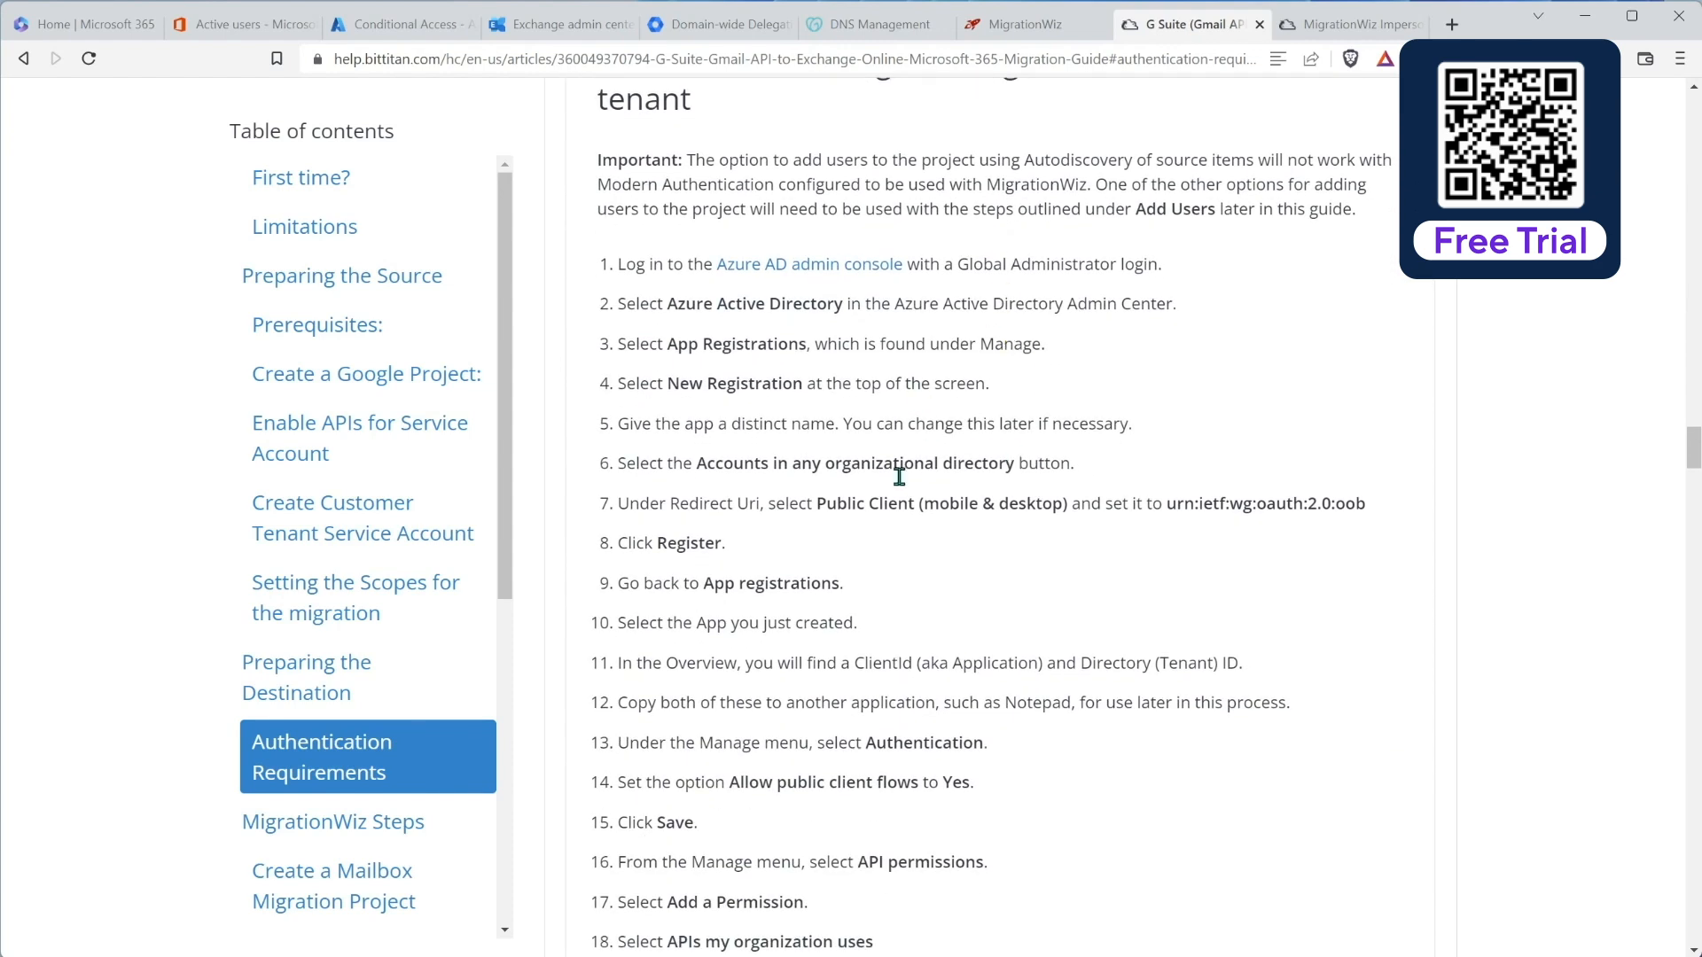
scroll(936, 614, "up", 1)
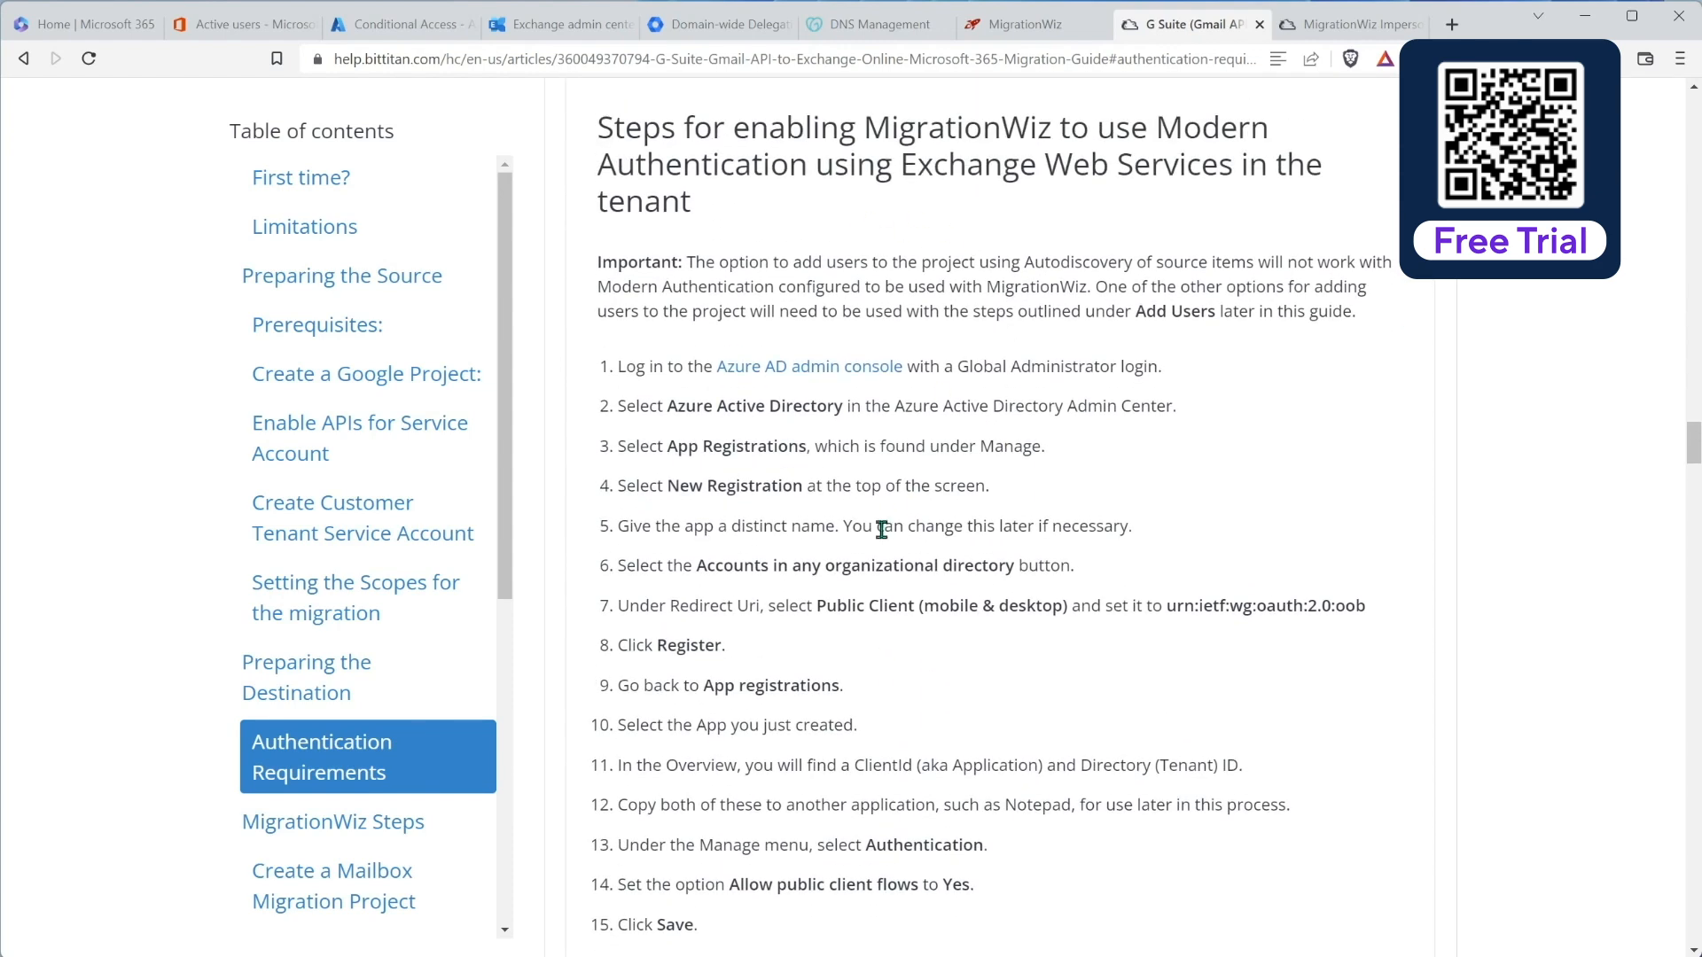
scroll(913, 599, "down", 1)
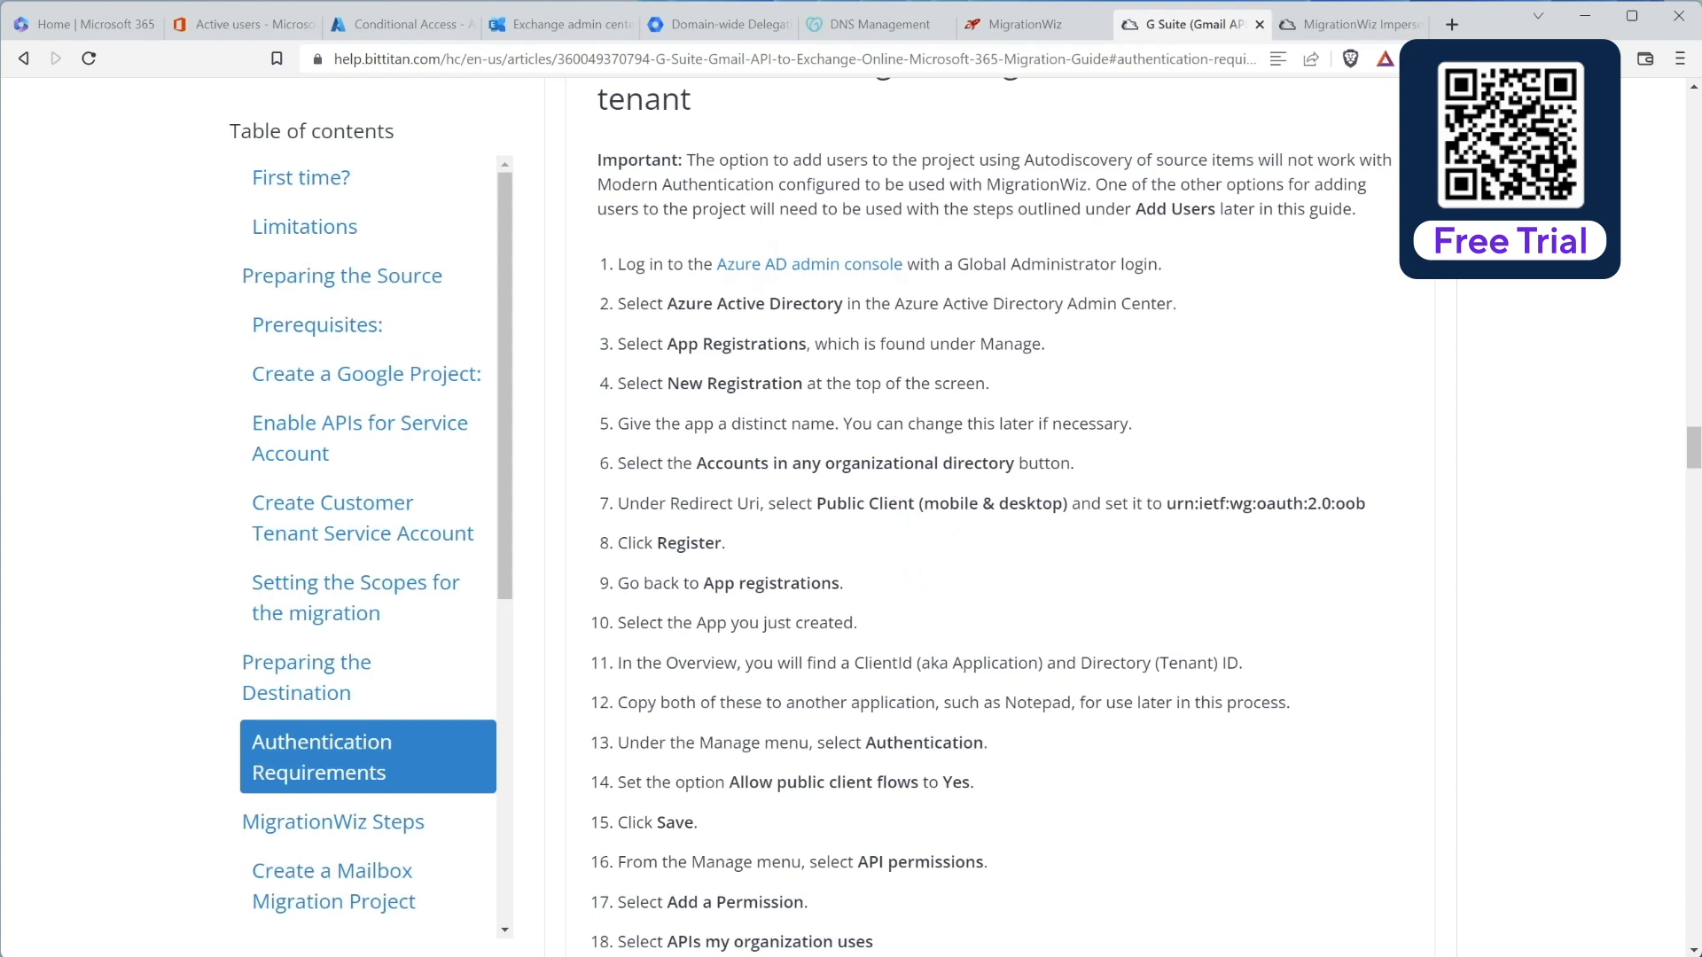
left_click(391, 27)
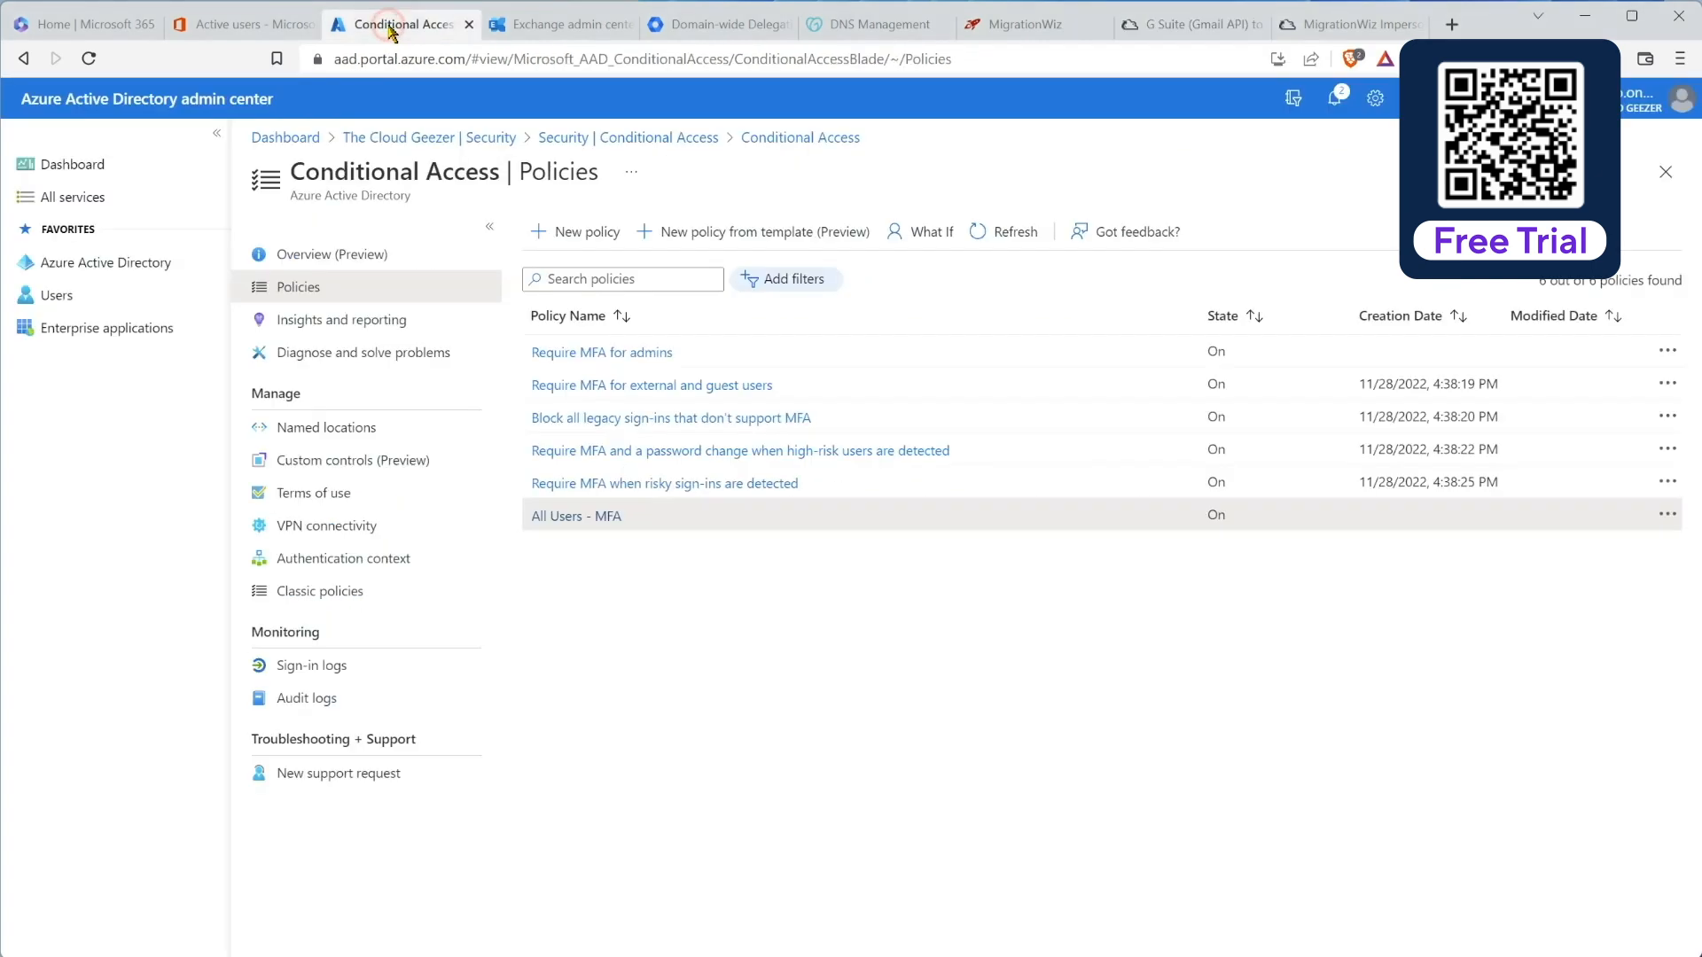
Step: Navigate from the Azure dashboard to The Cloud Geezer's App registrations page
left_click(263, 139)
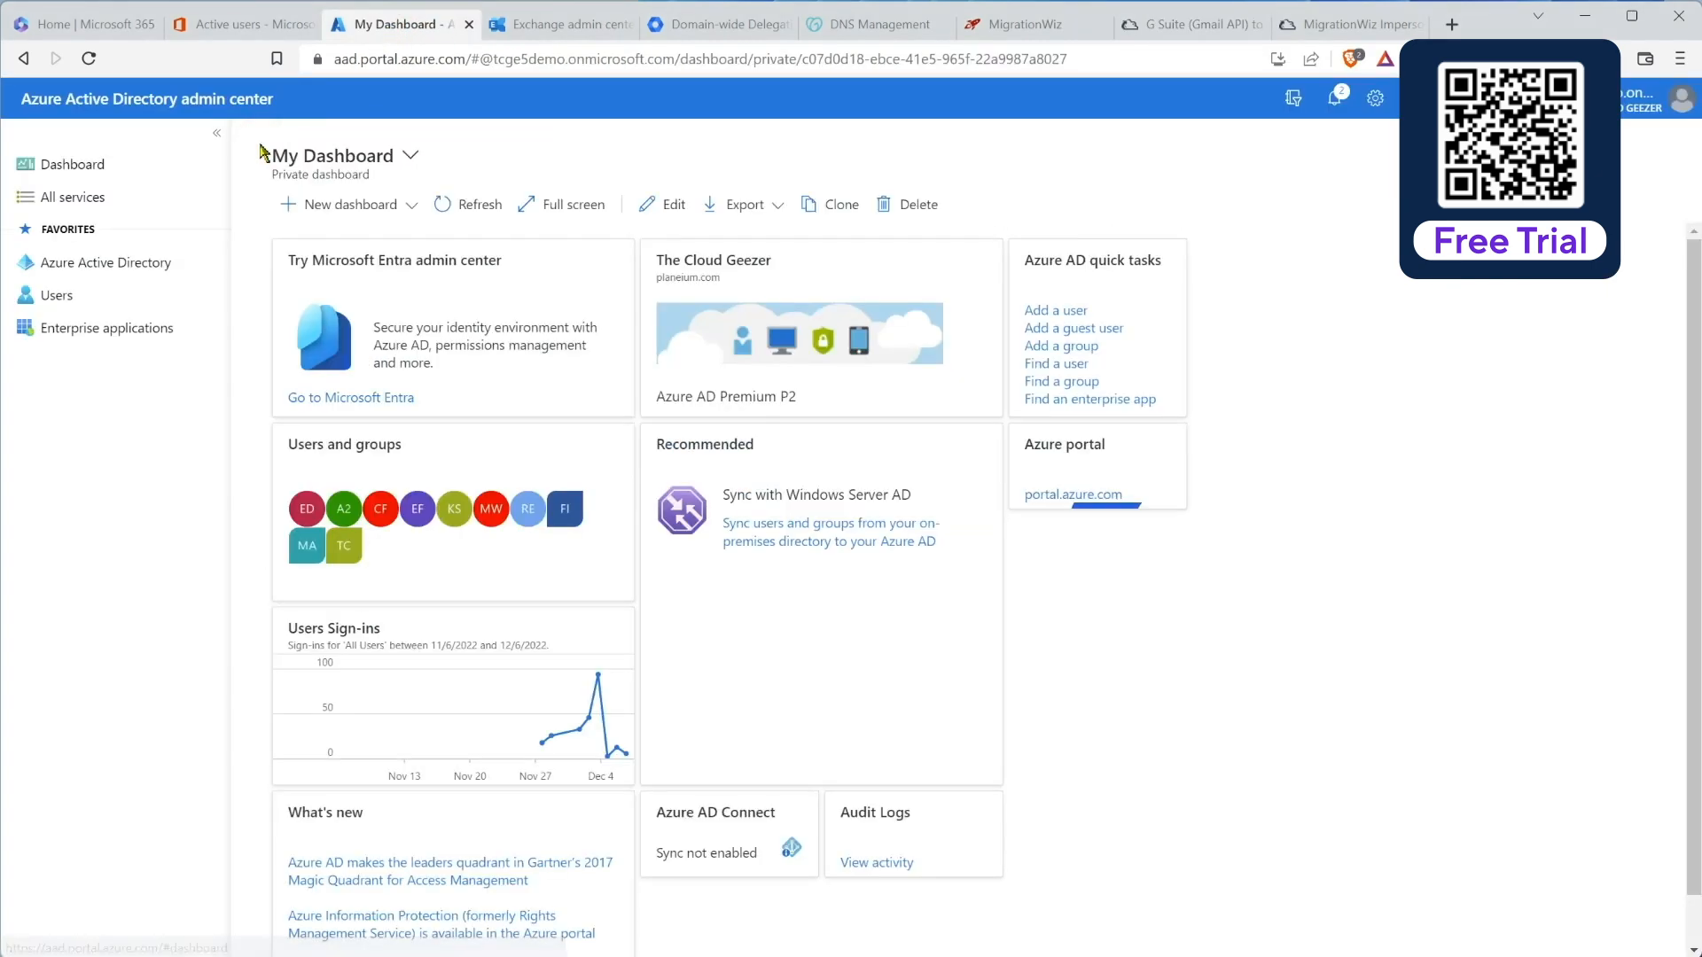
left_click(146, 265)
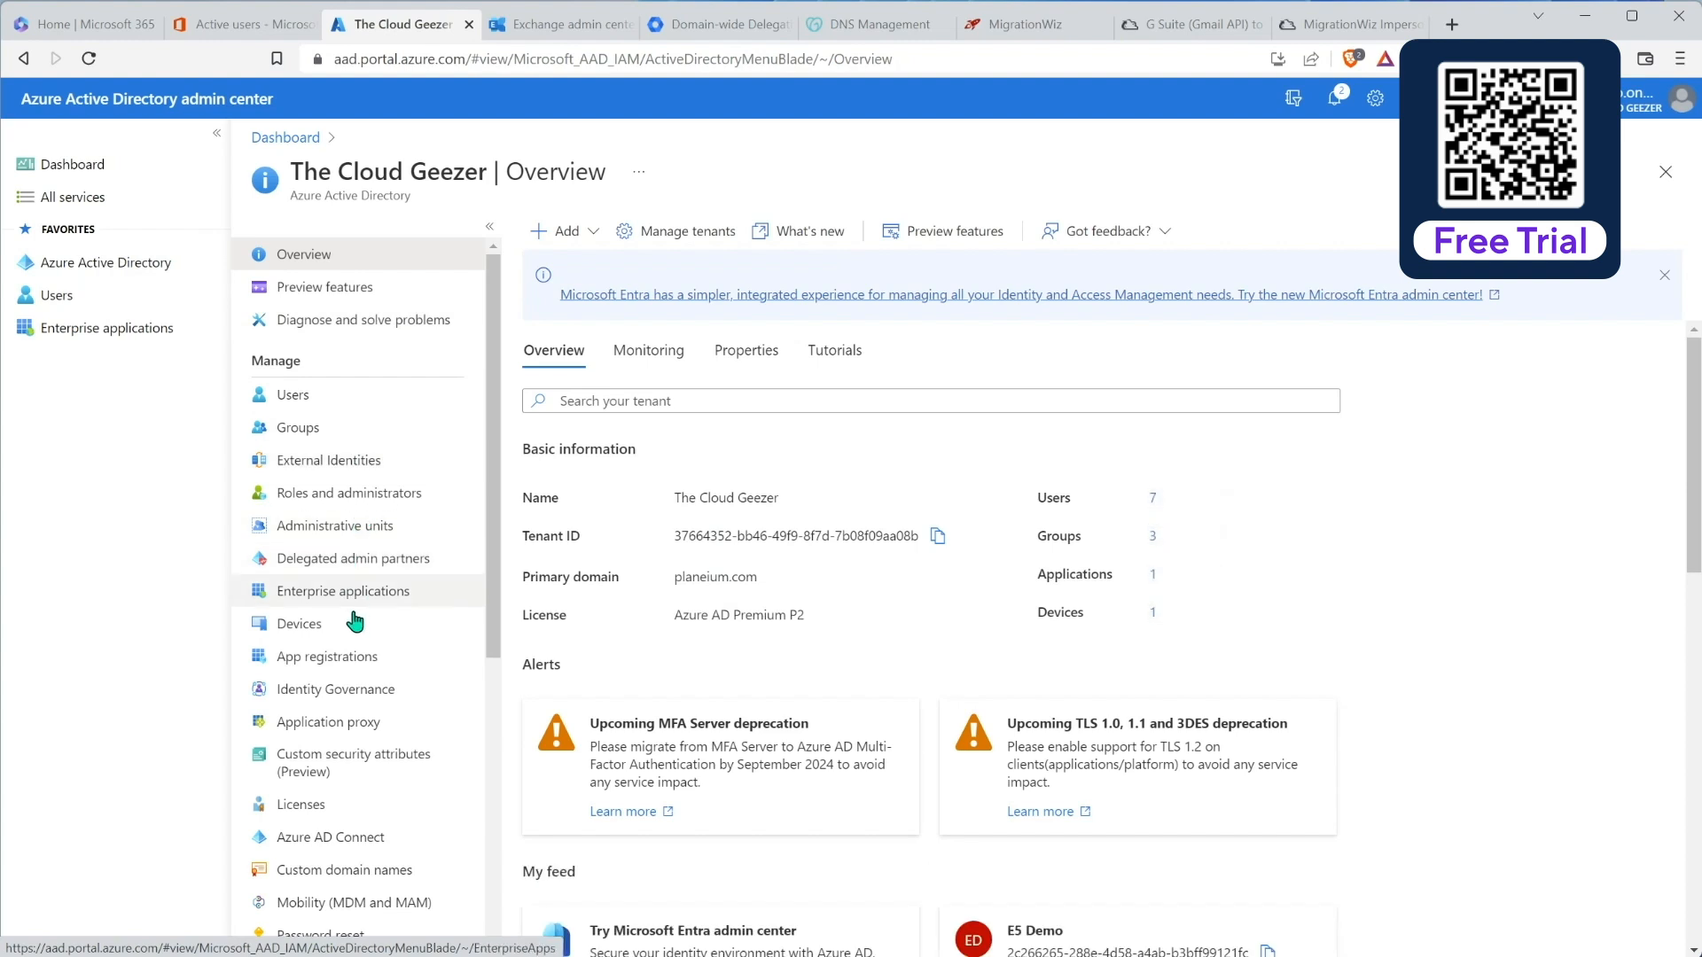
left_click(328, 661)
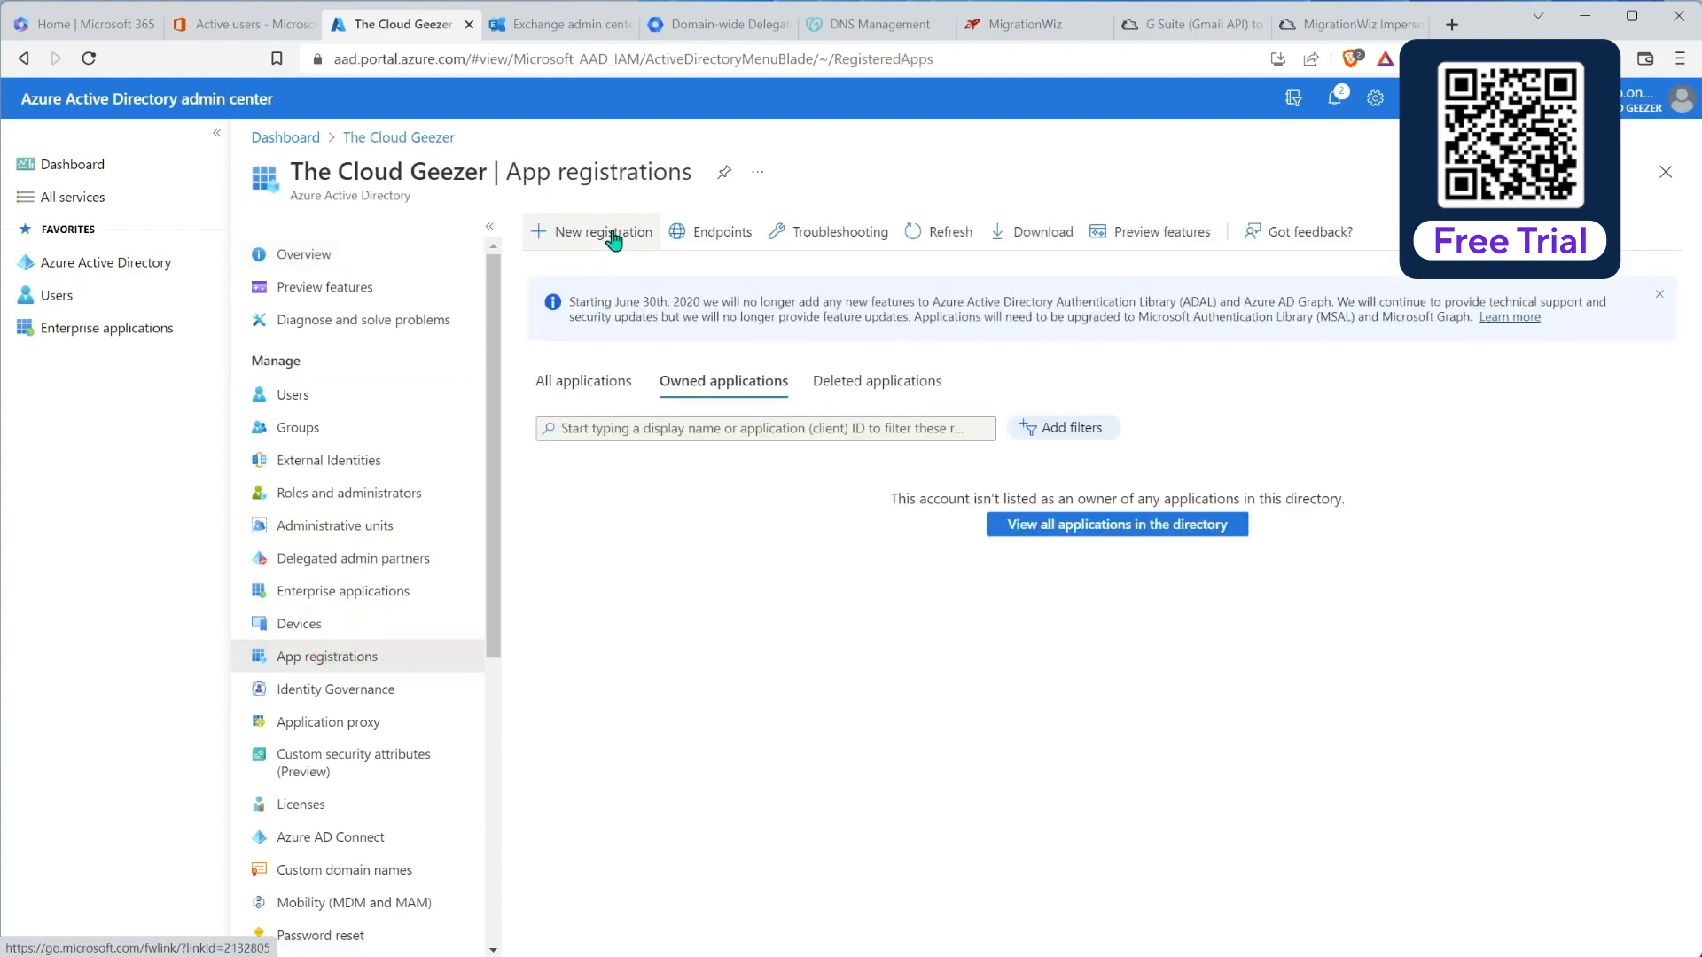
Step: Register MigrationWizApp with a public client/native redirect URI of urn:ietf:wg:oauth:2.0:oob
left_click(612, 234)
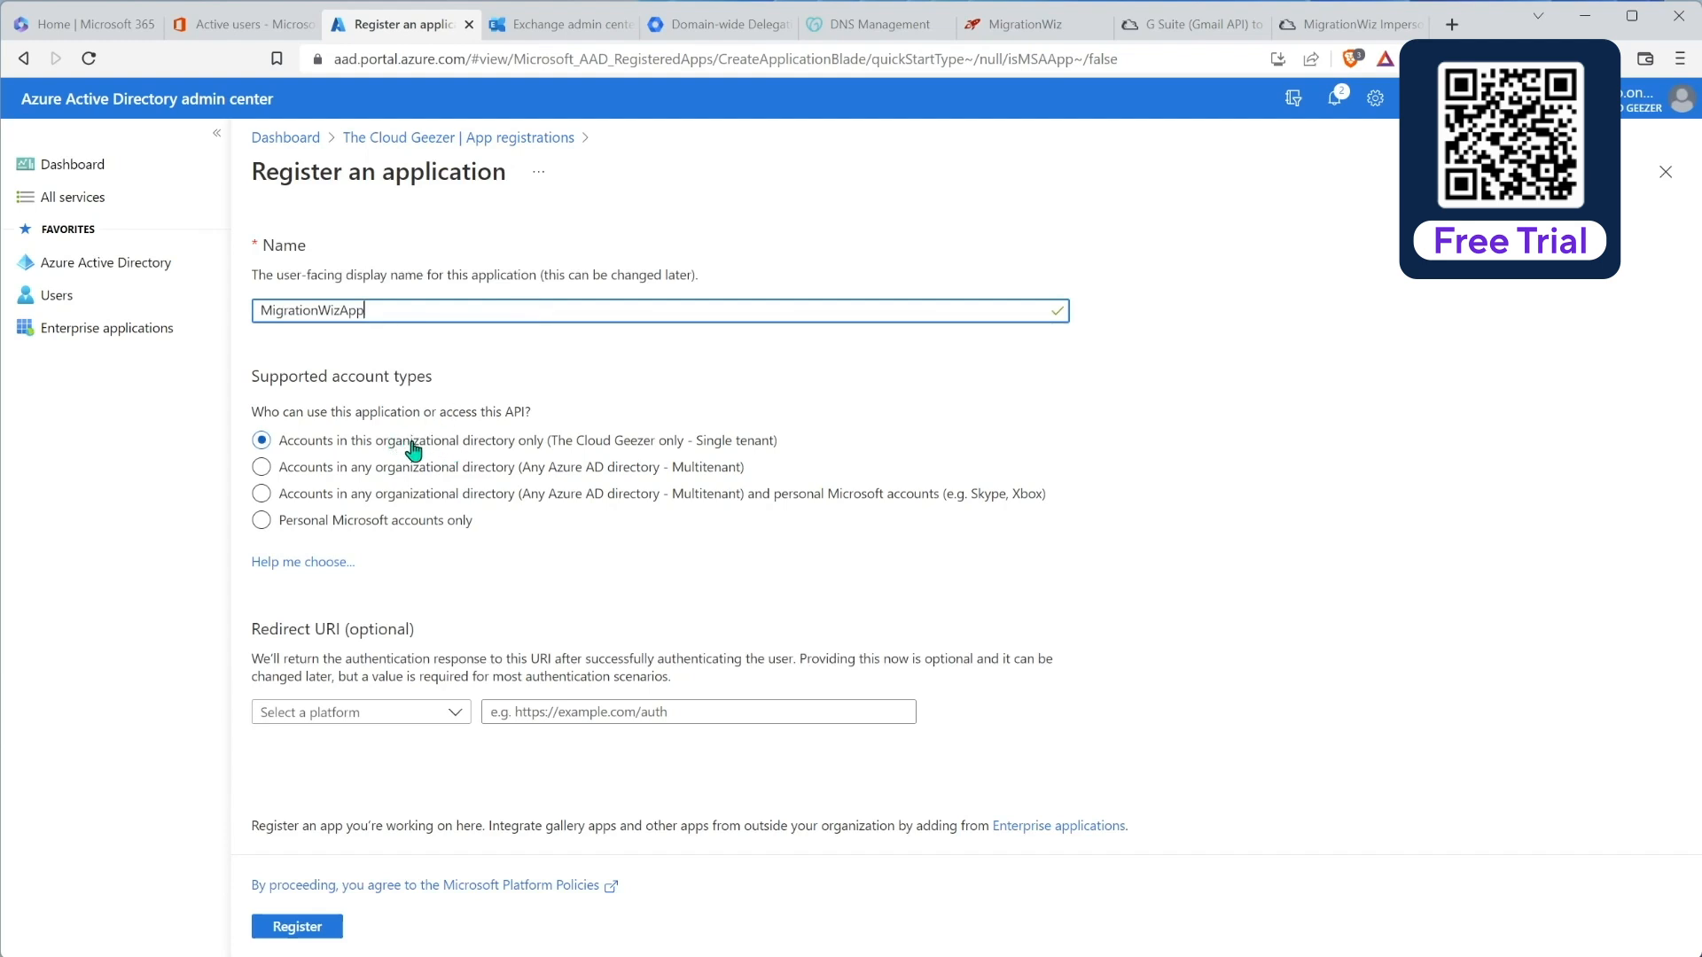
left_click(355, 714)
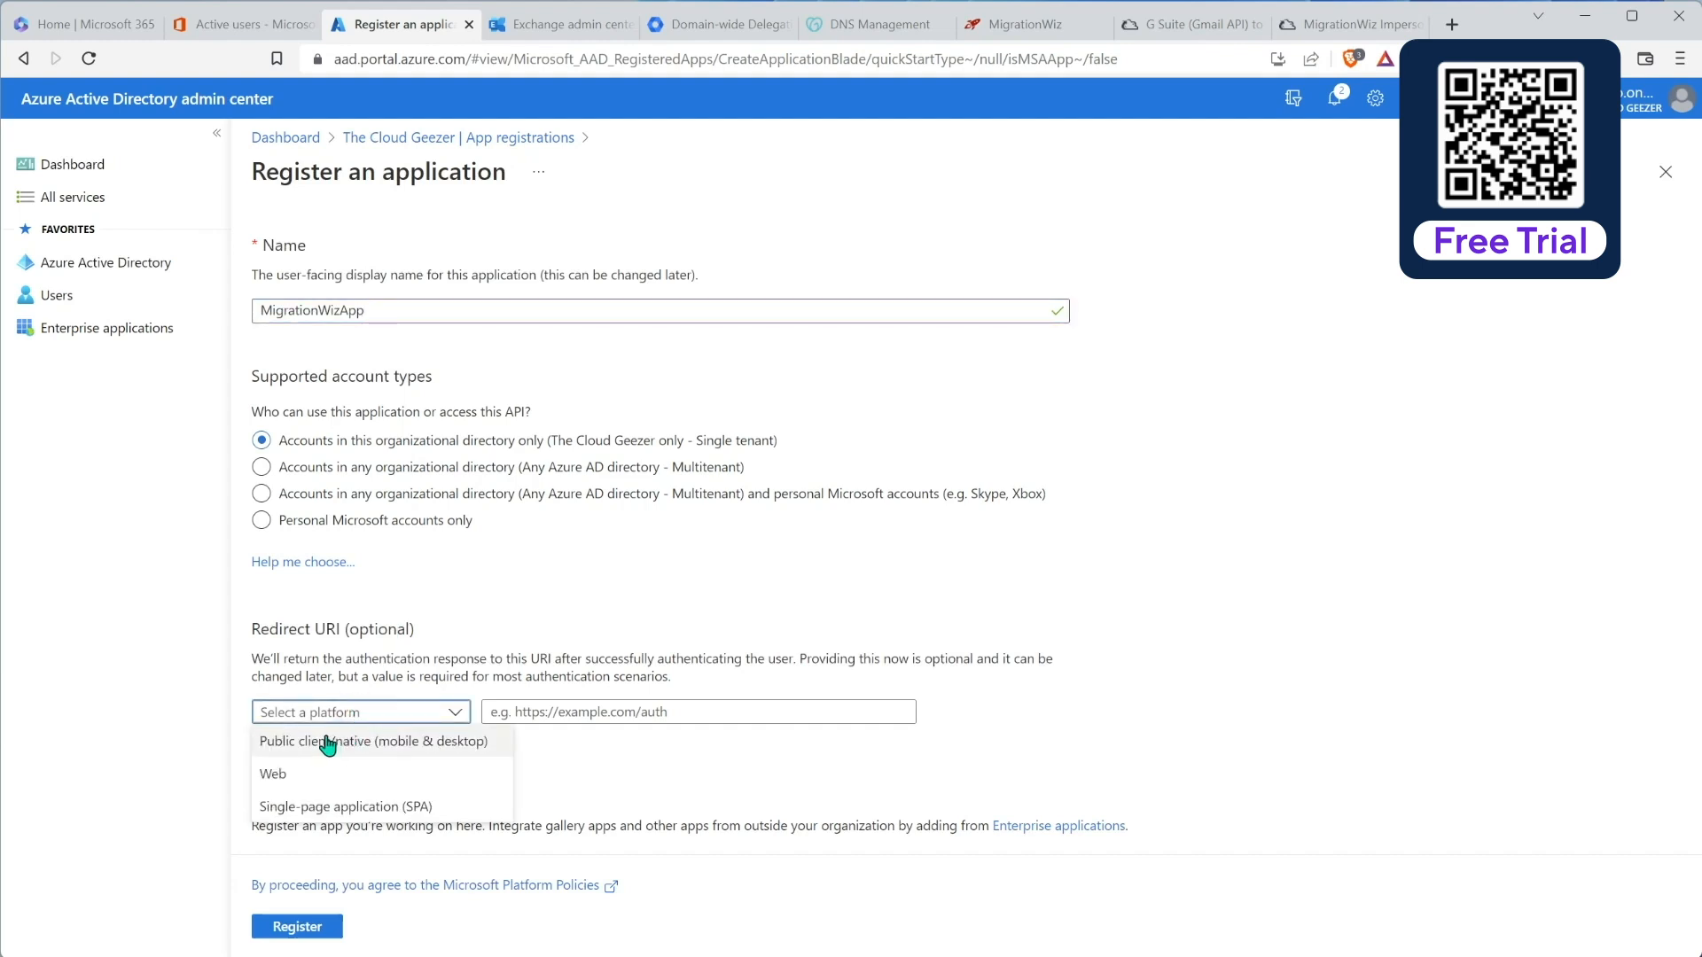
left_click(328, 743)
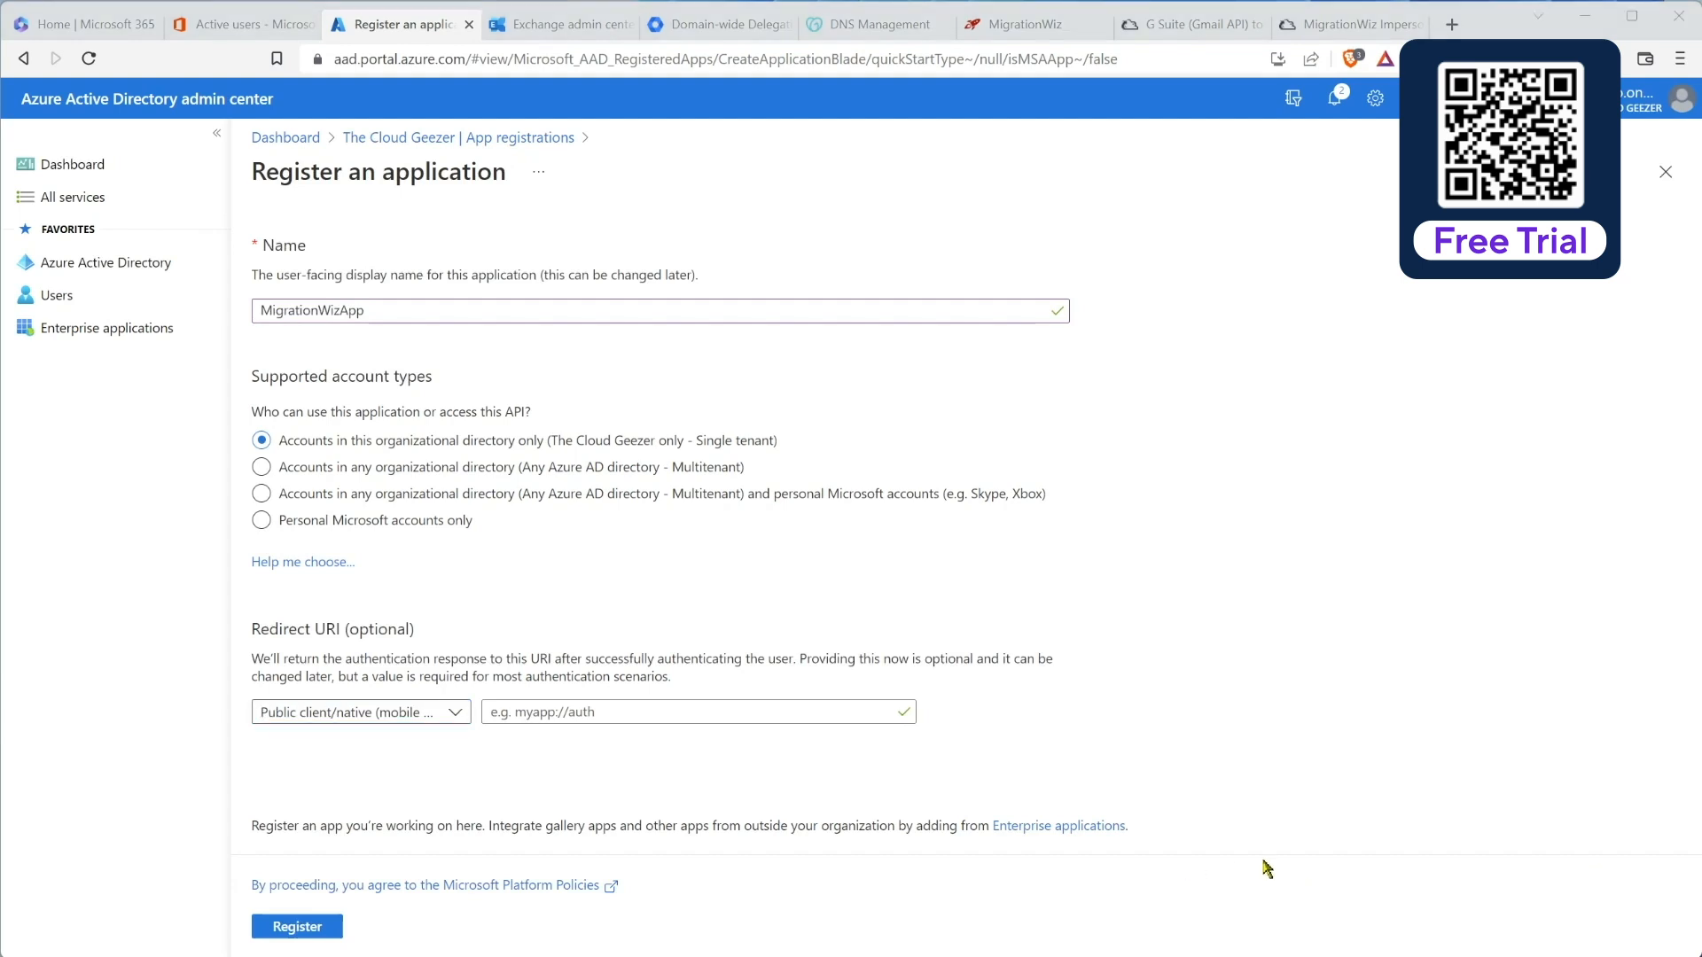
left_click(616, 712)
type("urn:ietf:wg:oauth:2.0:oob")
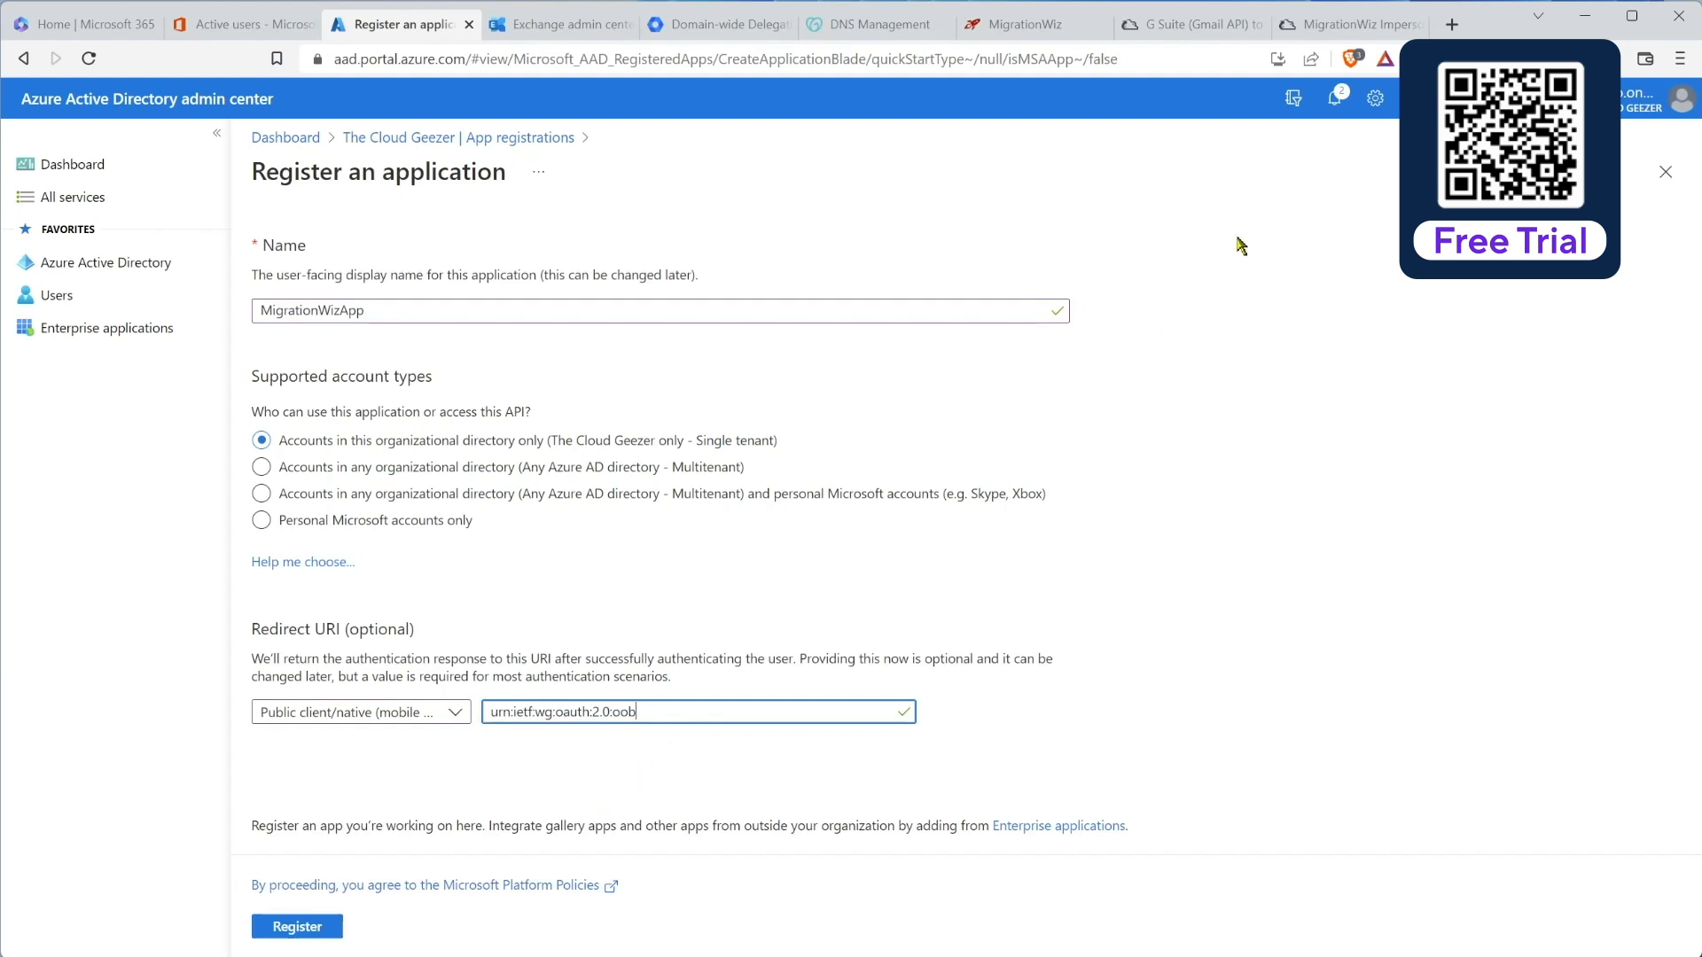
left_click(1200, 26)
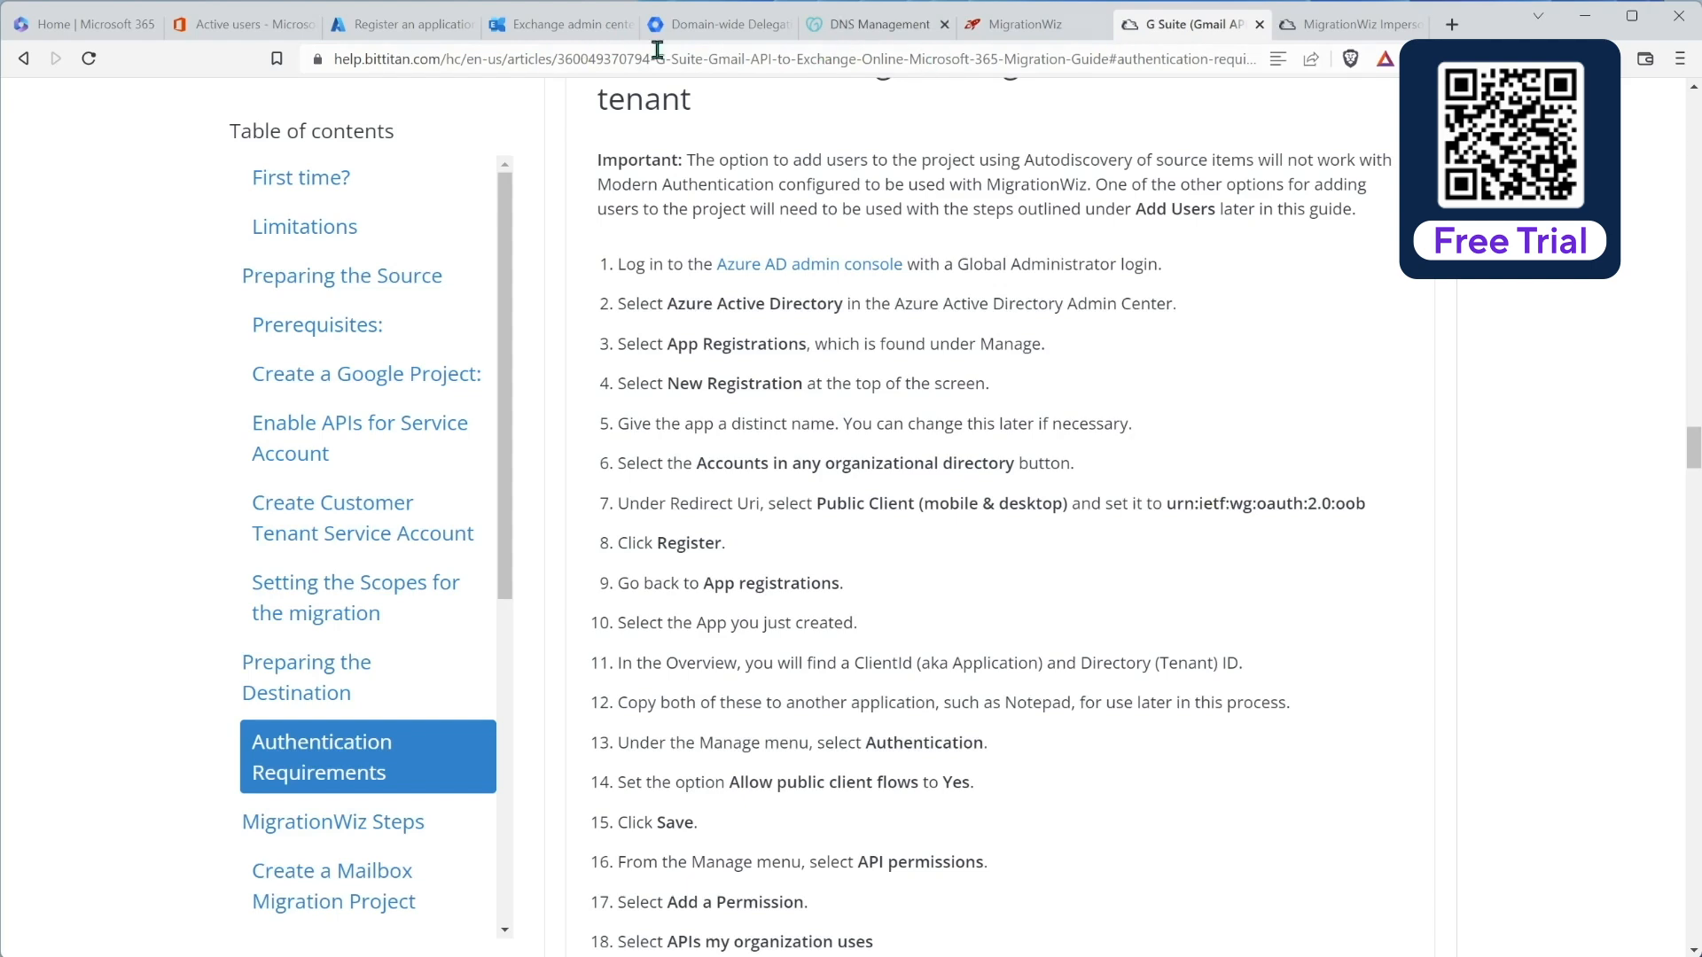
left_click(417, 25)
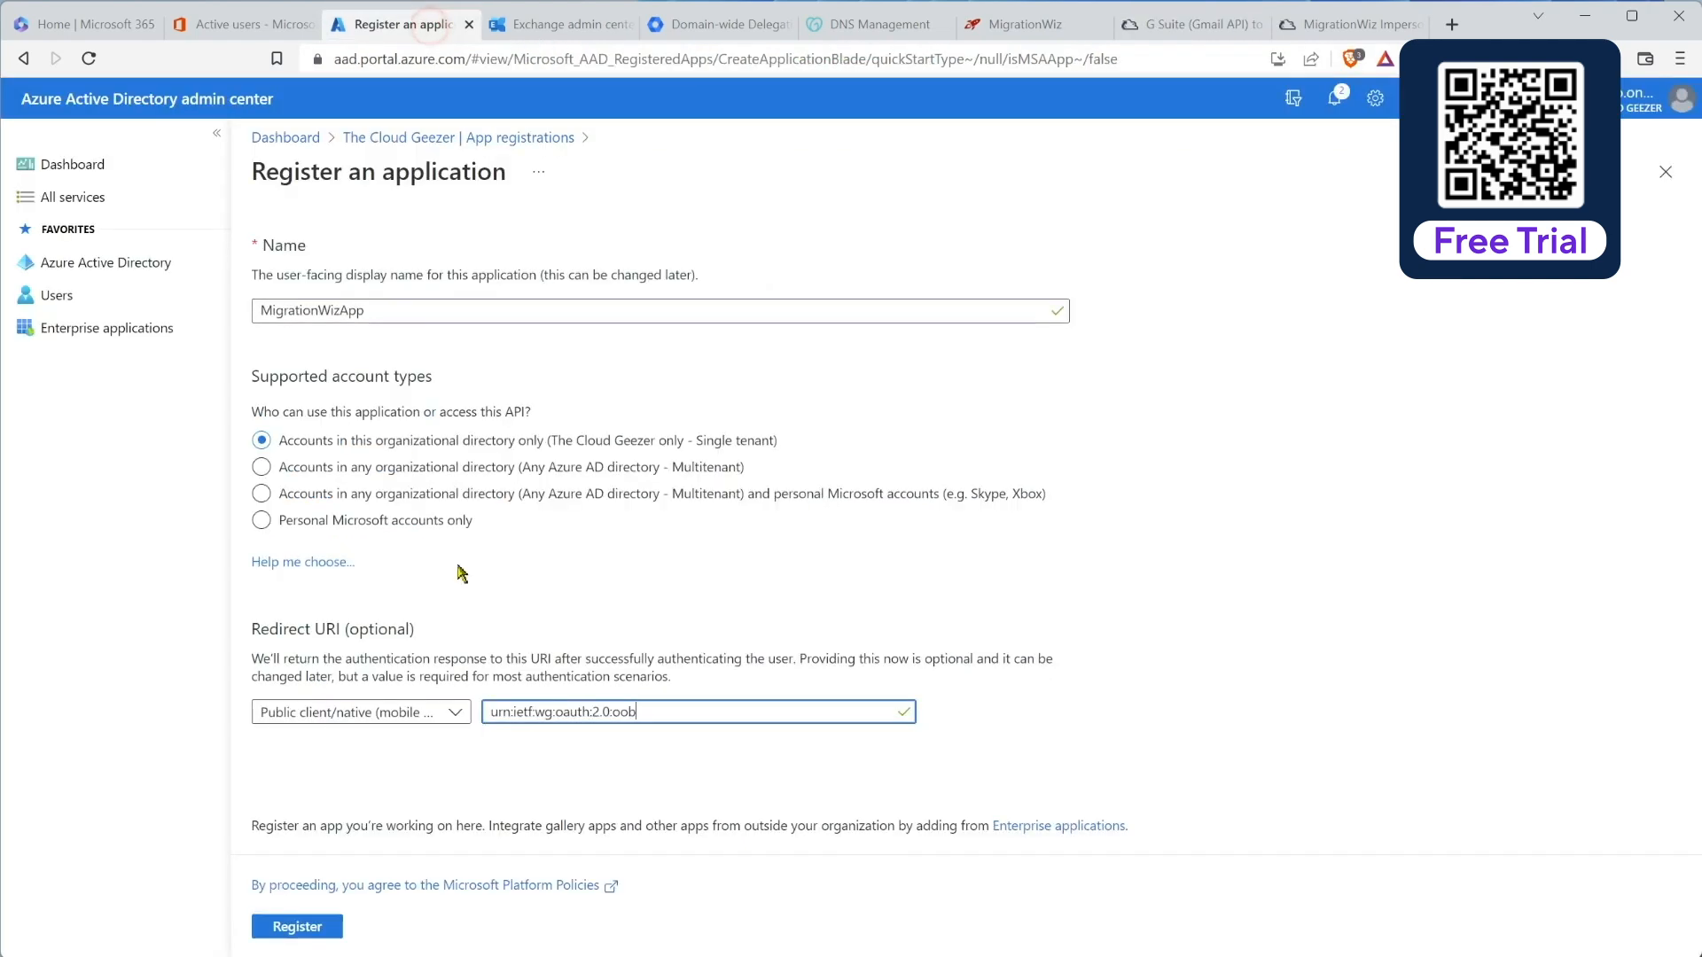
left_click(298, 927)
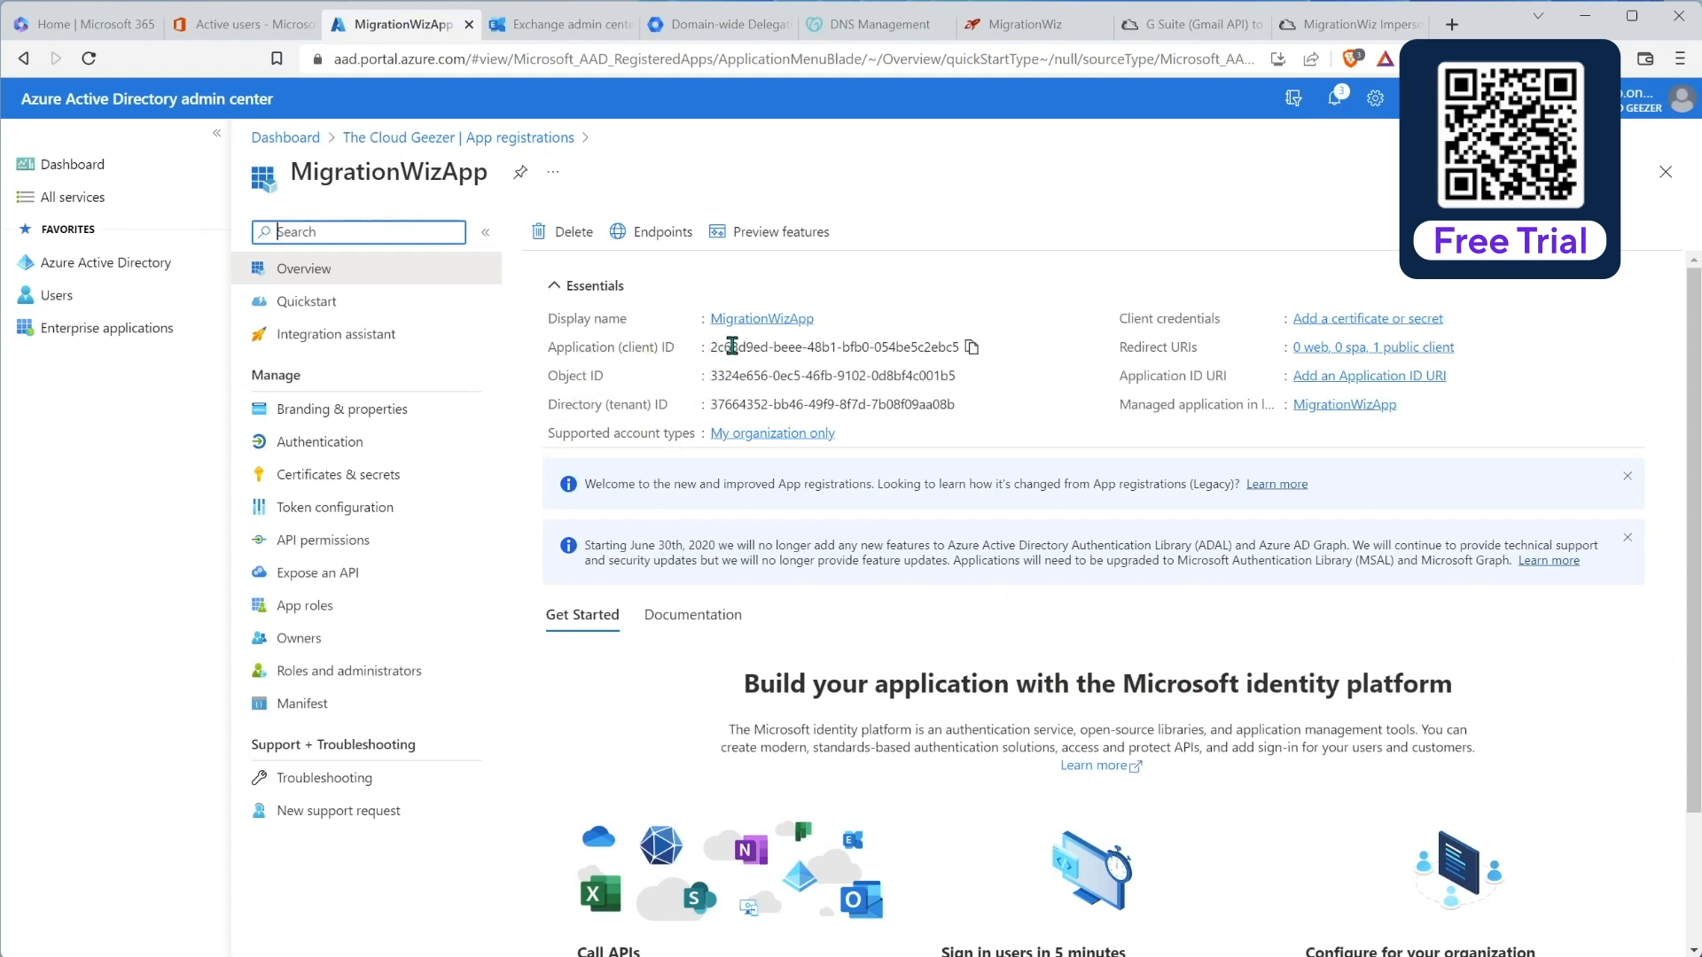
Step: Copy MigrationWizApp's Application (client) ID into the Notepad notes
left_click_drag(551, 348, 969, 358)
key("ctrl+c")
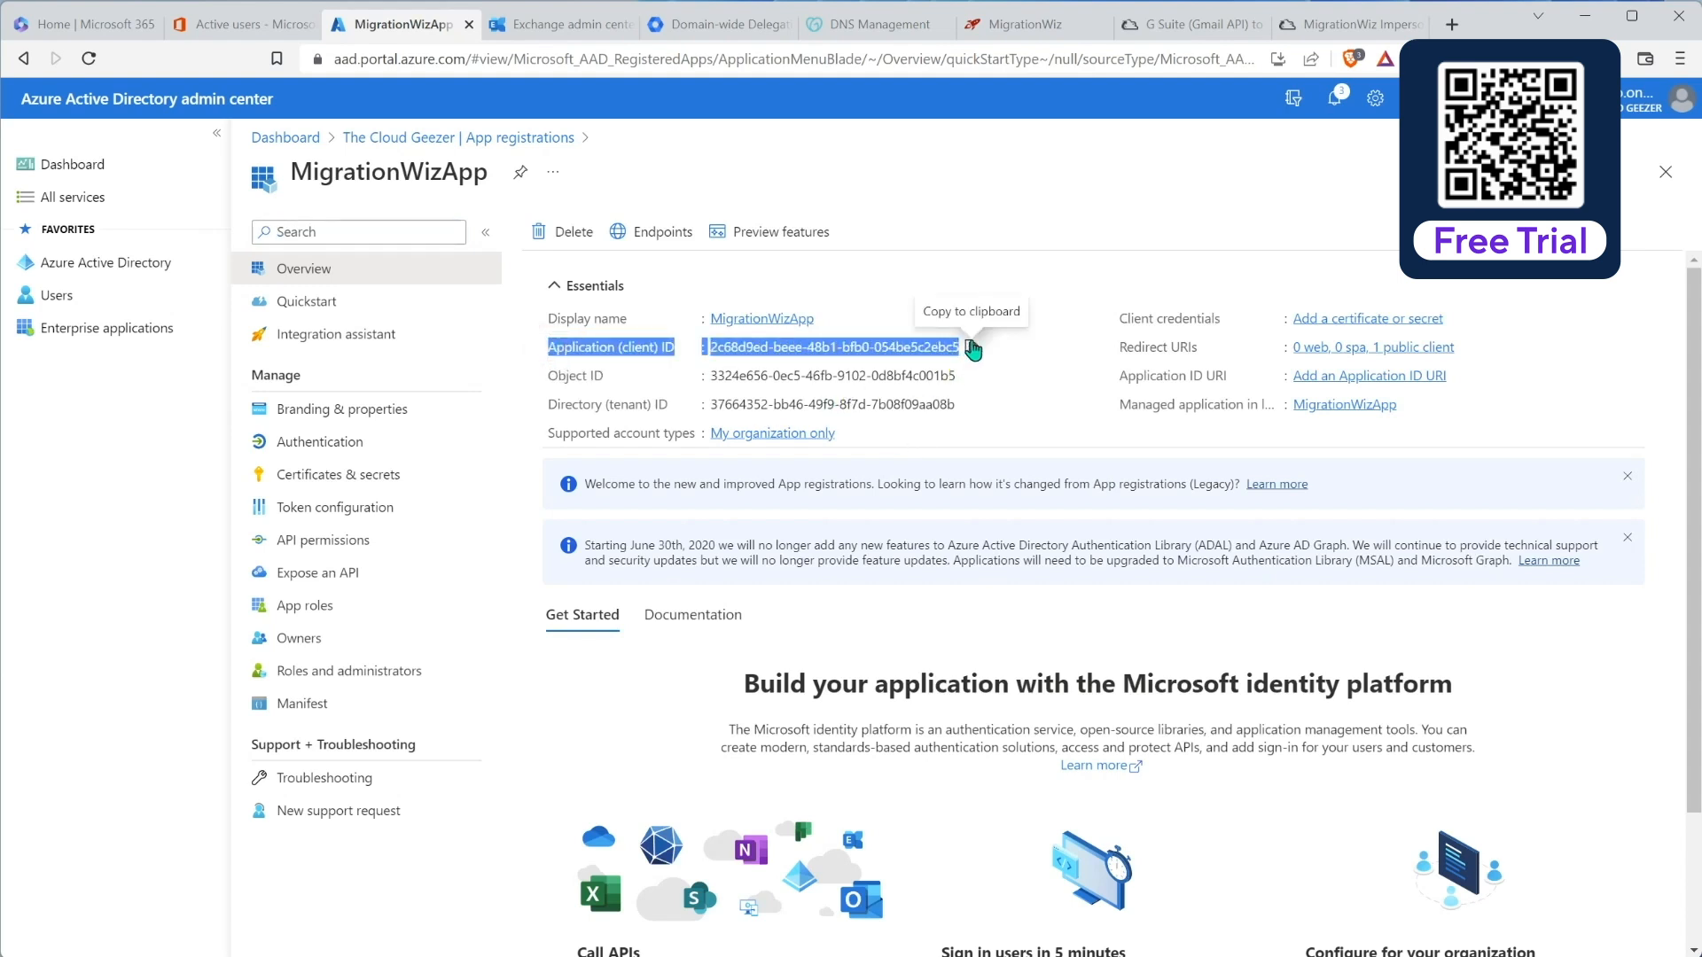
left_click(520, 955)
key("Return")
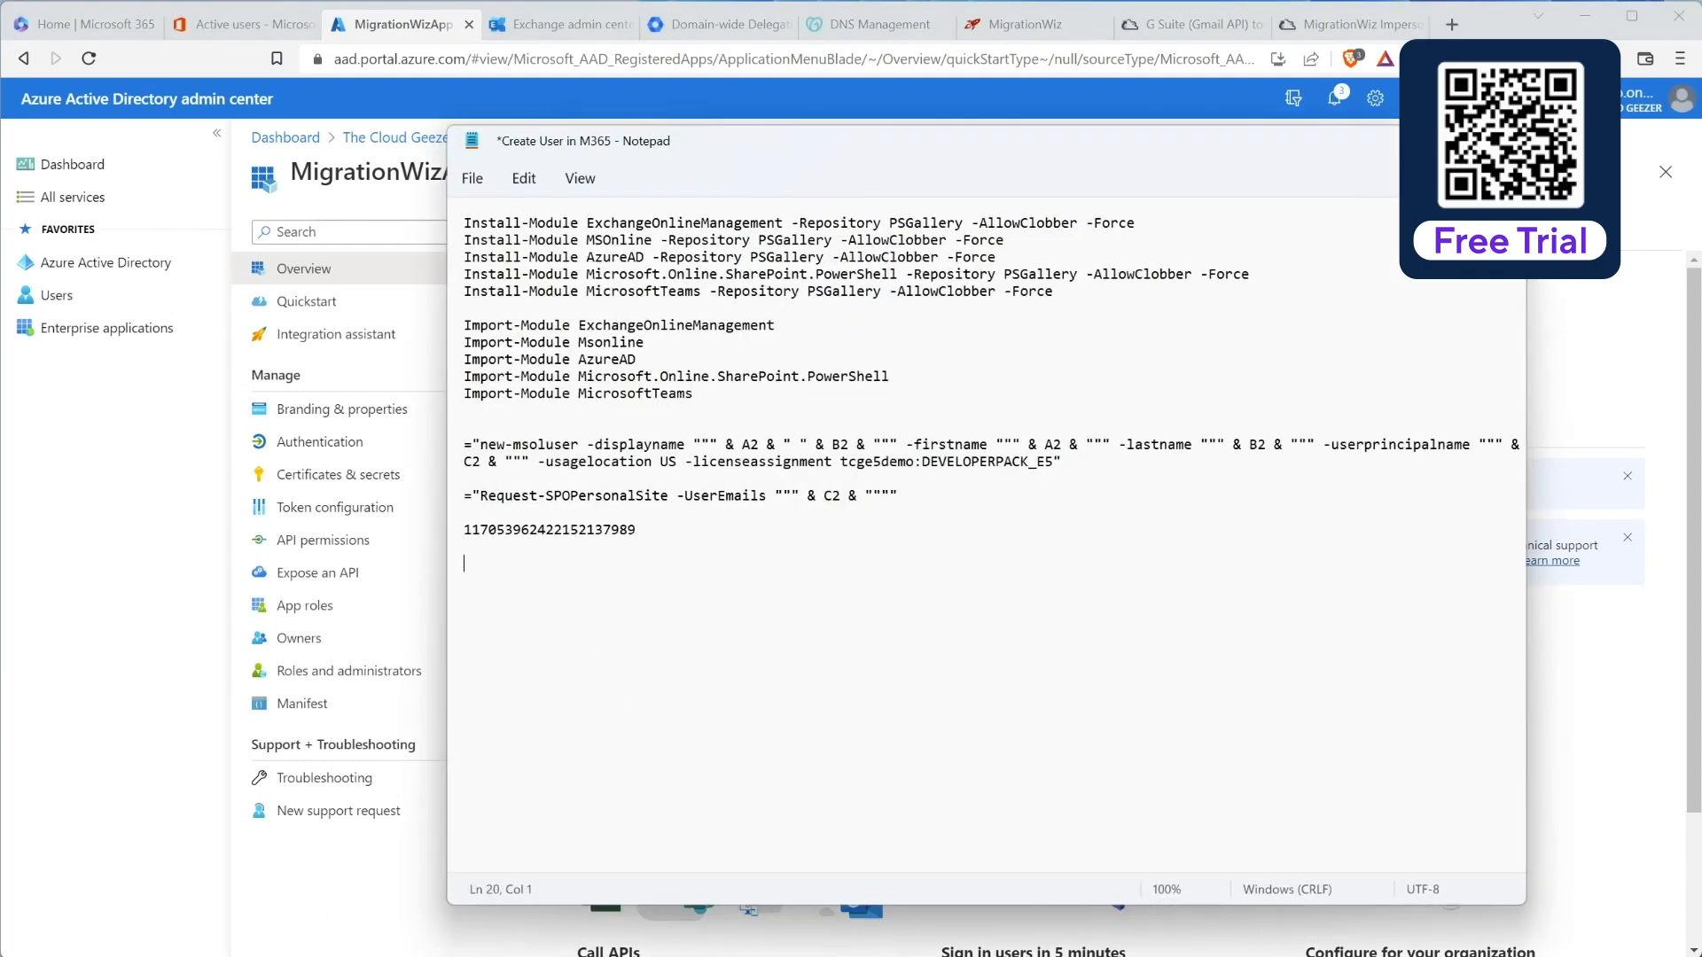
key("ctrl+v")
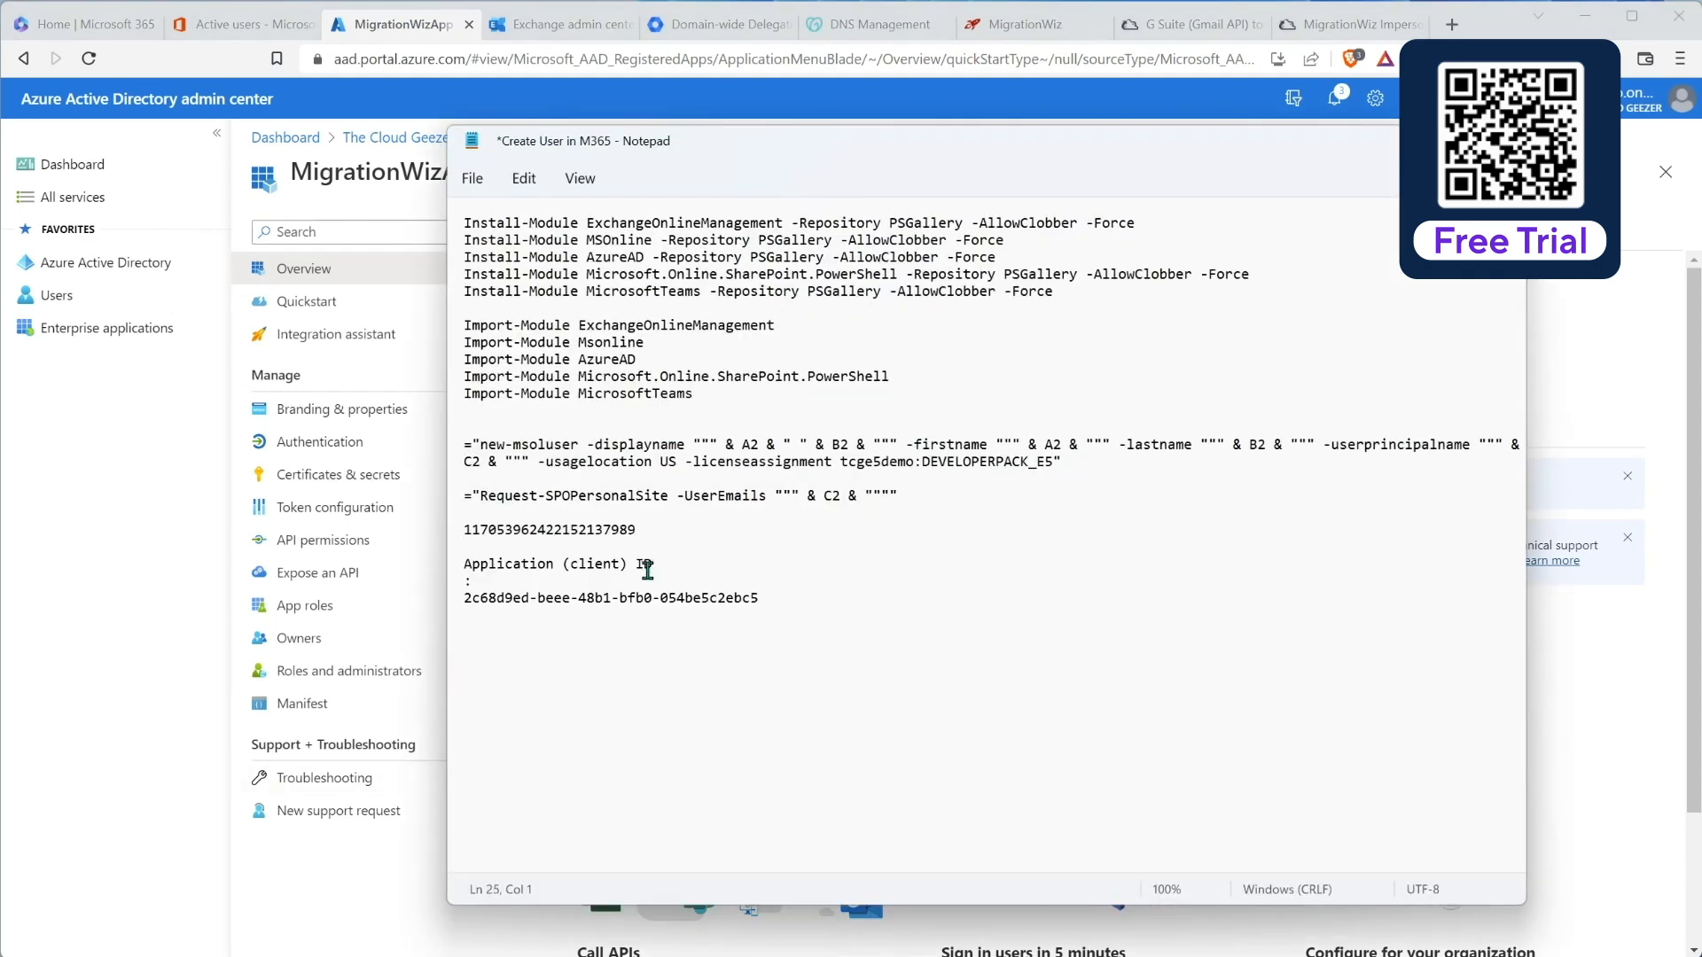
left_click_drag(725, 142, 859, 545)
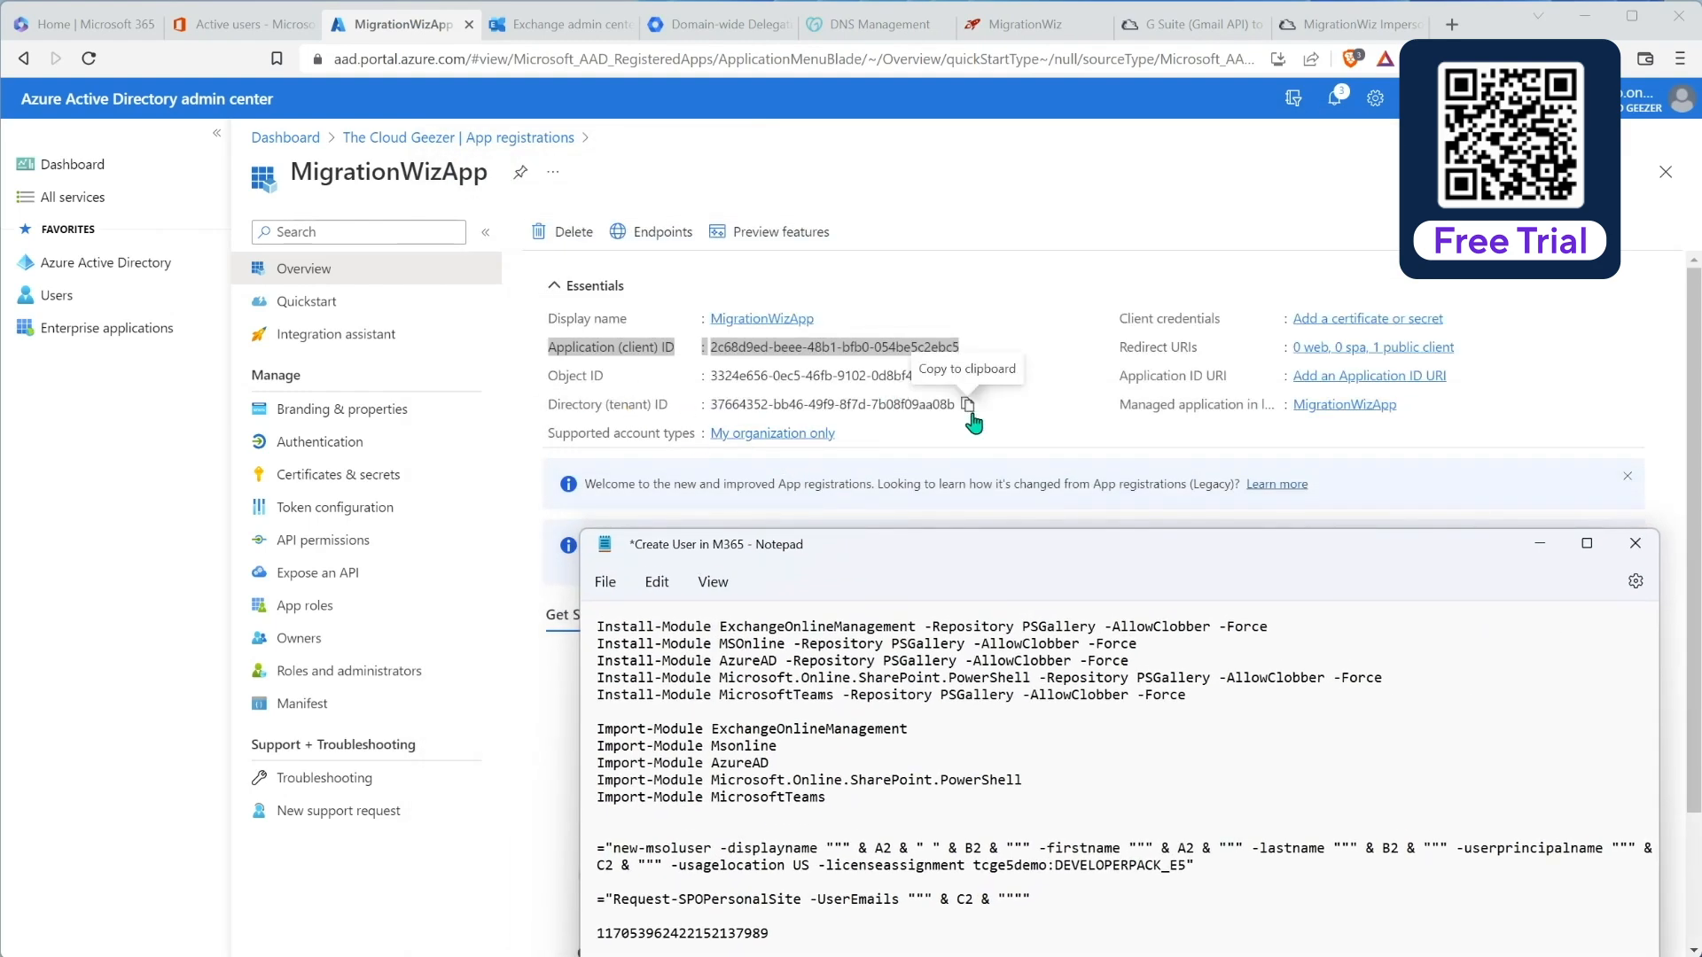
Step: Copy the Directory (tenant) ID into the notes below the client ID
left_click_drag(552, 411, 957, 409)
key("ctrl+c")
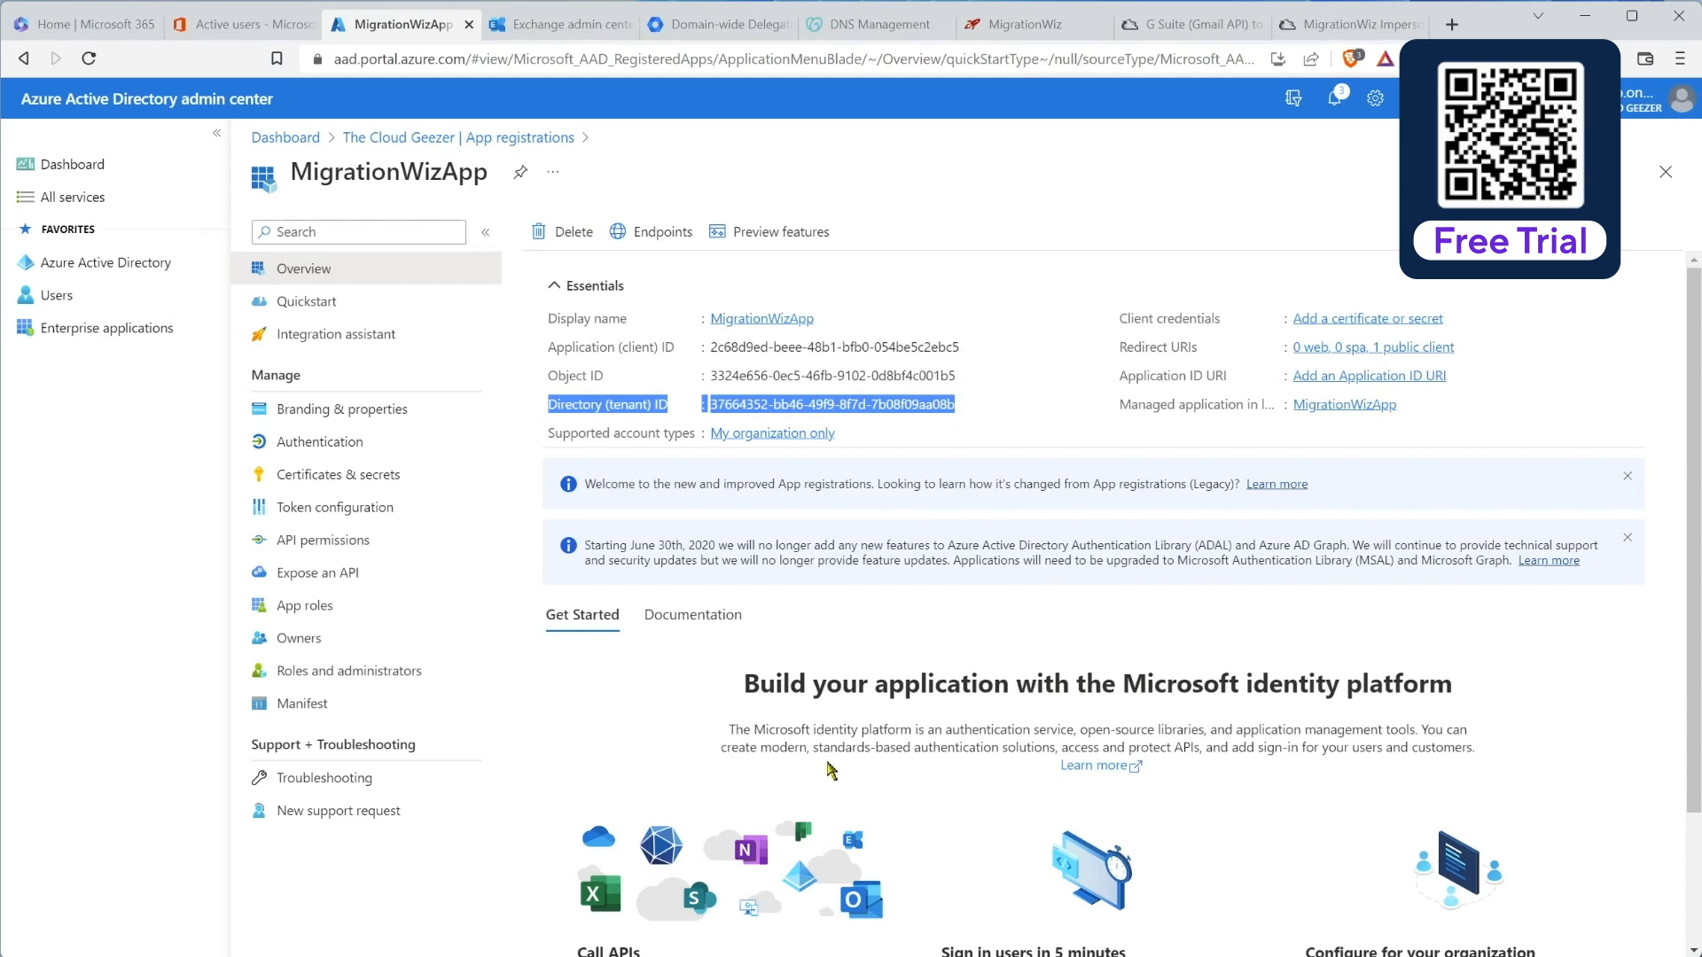
key("alt+Tab")
left_click_drag(808, 552, 613, 229)
left_click(587, 750)
key("ctrl+v")
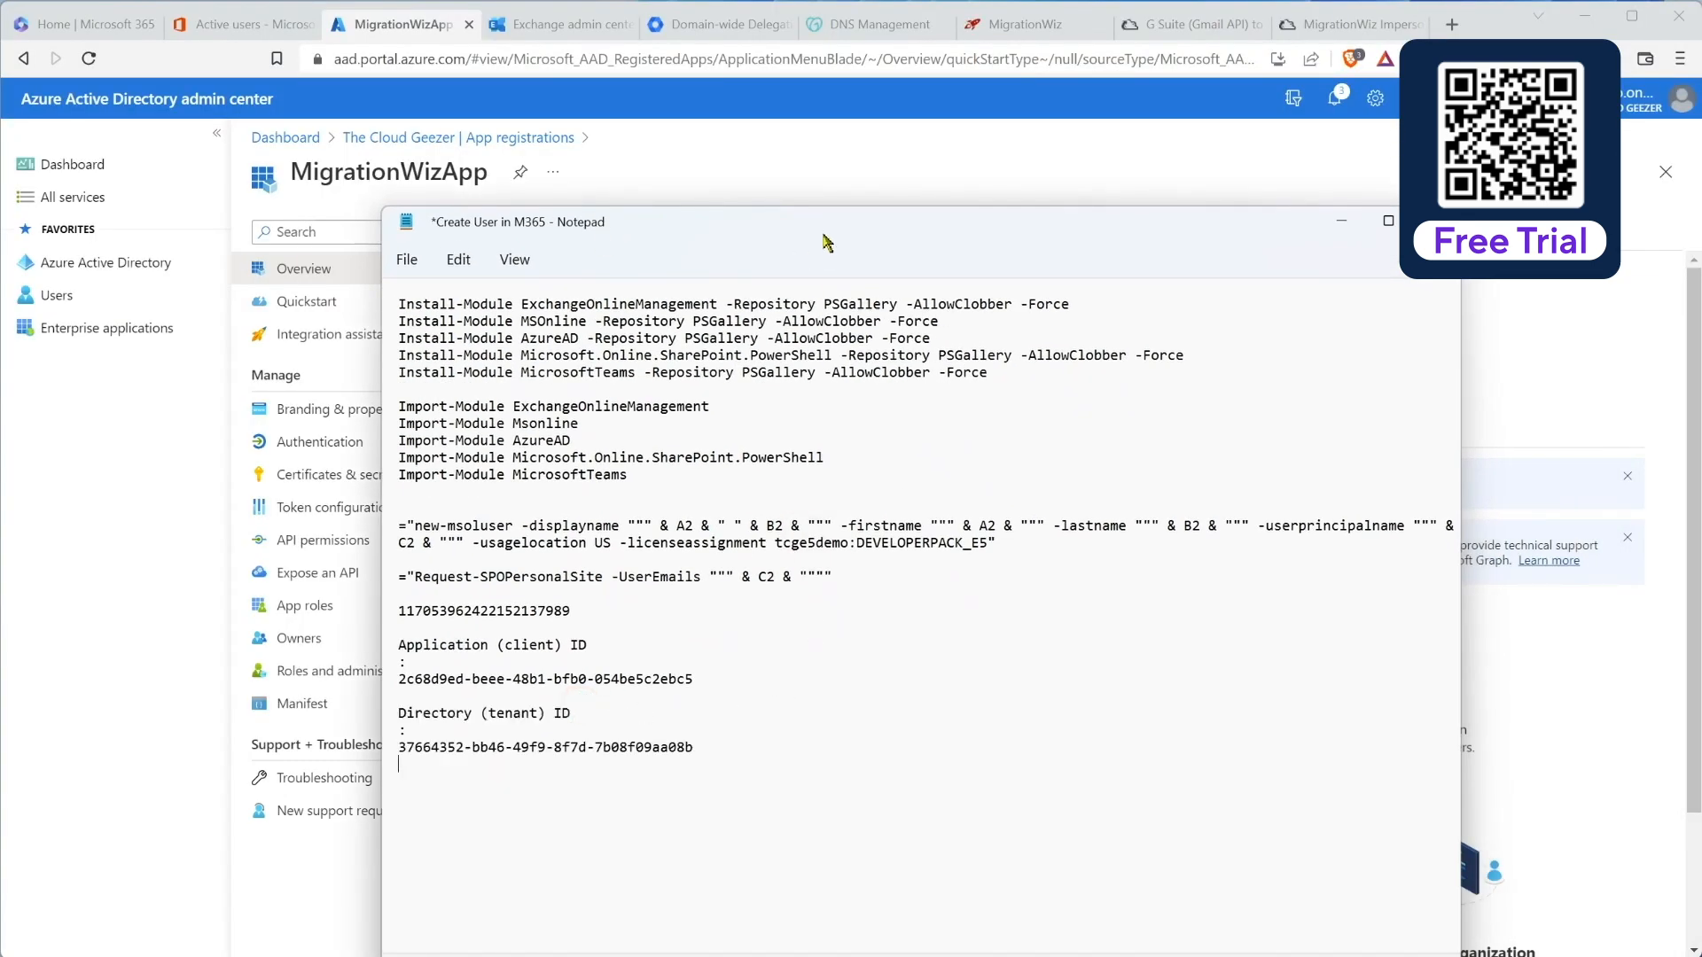
left_click_drag(839, 229, 966, 175)
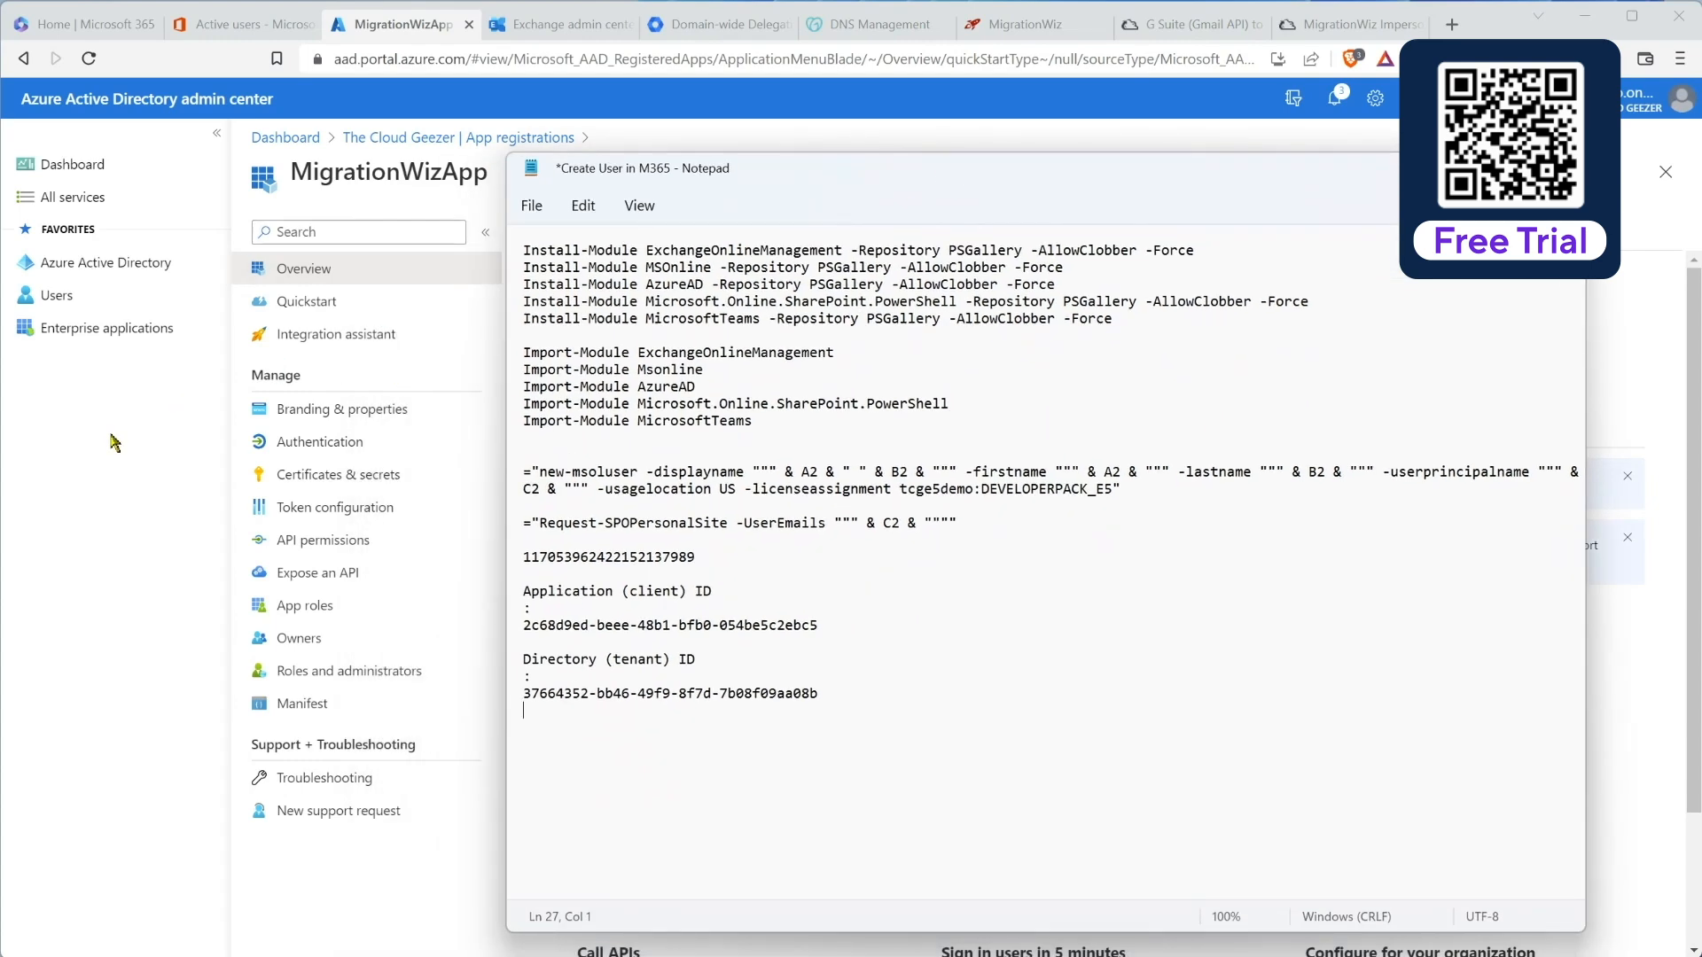
left_click(110, 435)
left_click(991, 441)
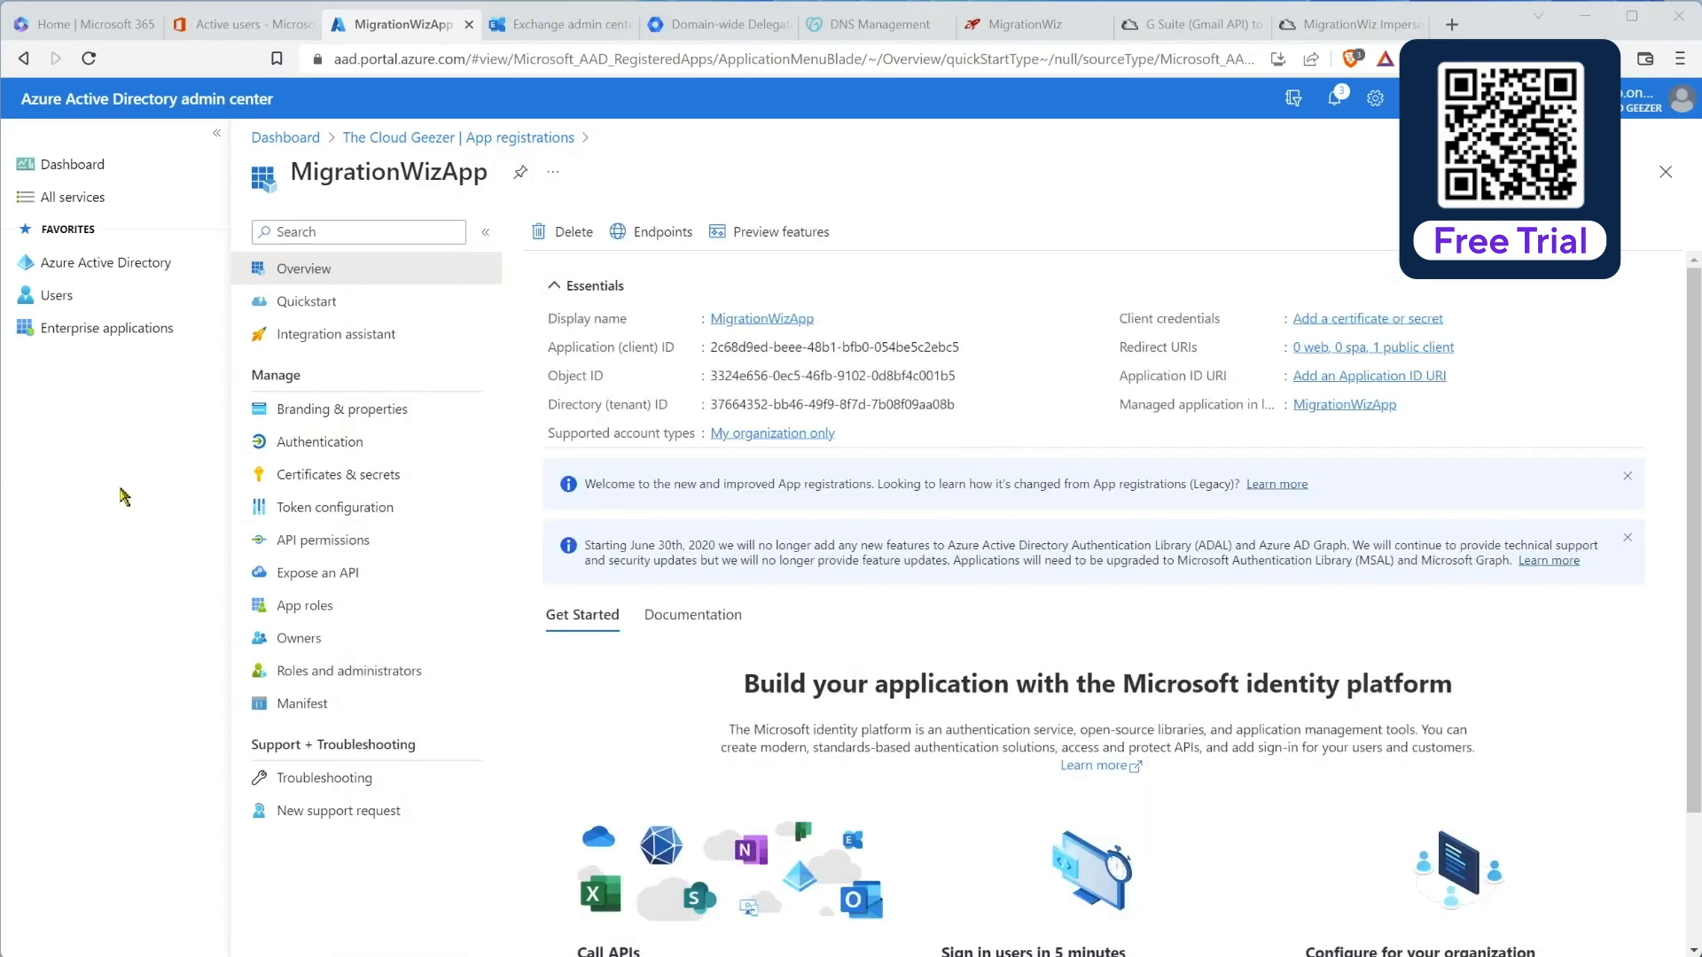
Step: Set Allow public client flows to Yes in MigrationWizApp's Authentication settings and save
left_click(295, 440)
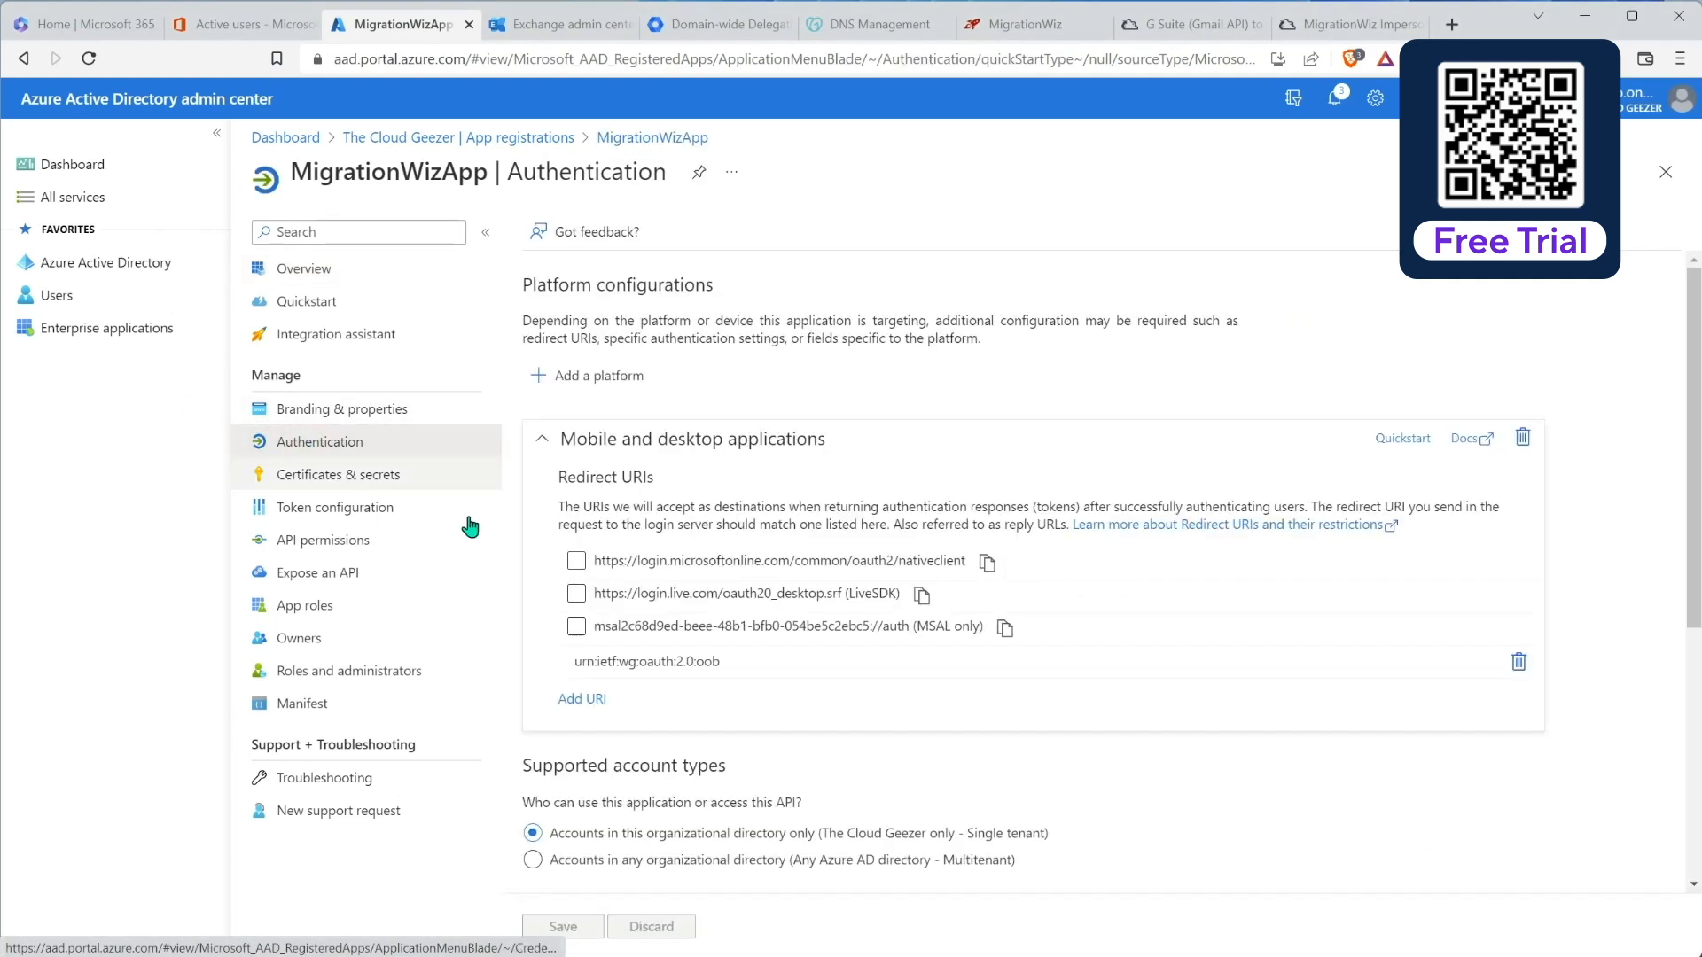
scroll(725, 547, "down", 3)
scroll(725, 547, "down", 2)
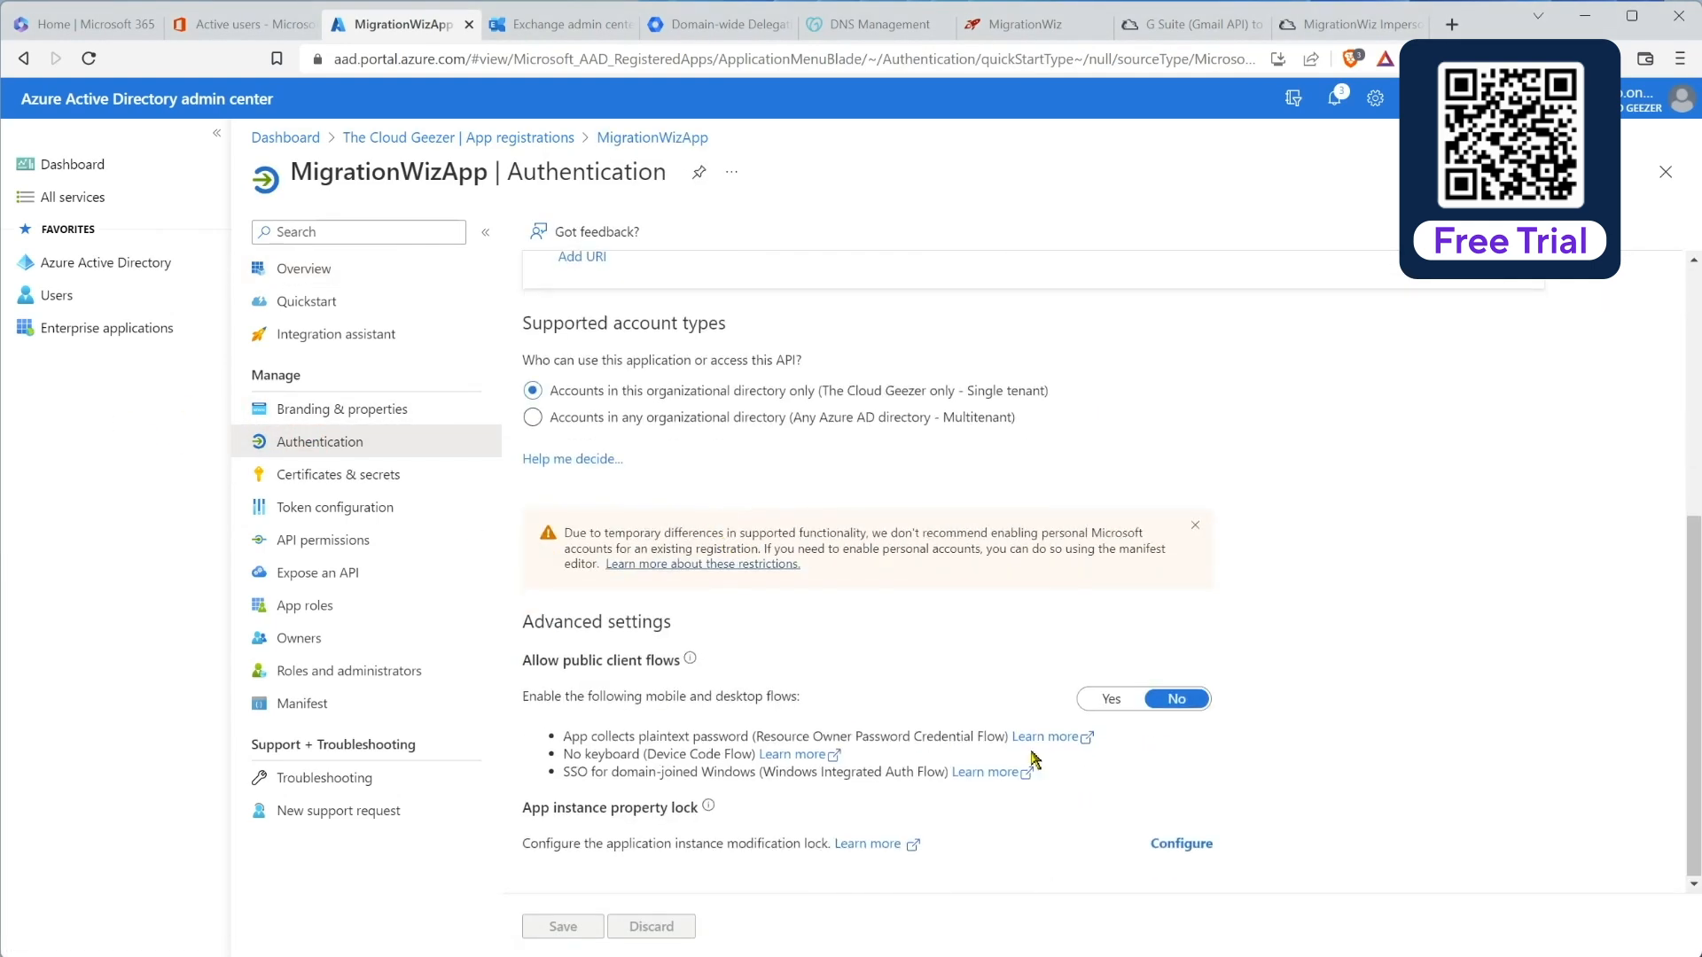
left_click(1112, 699)
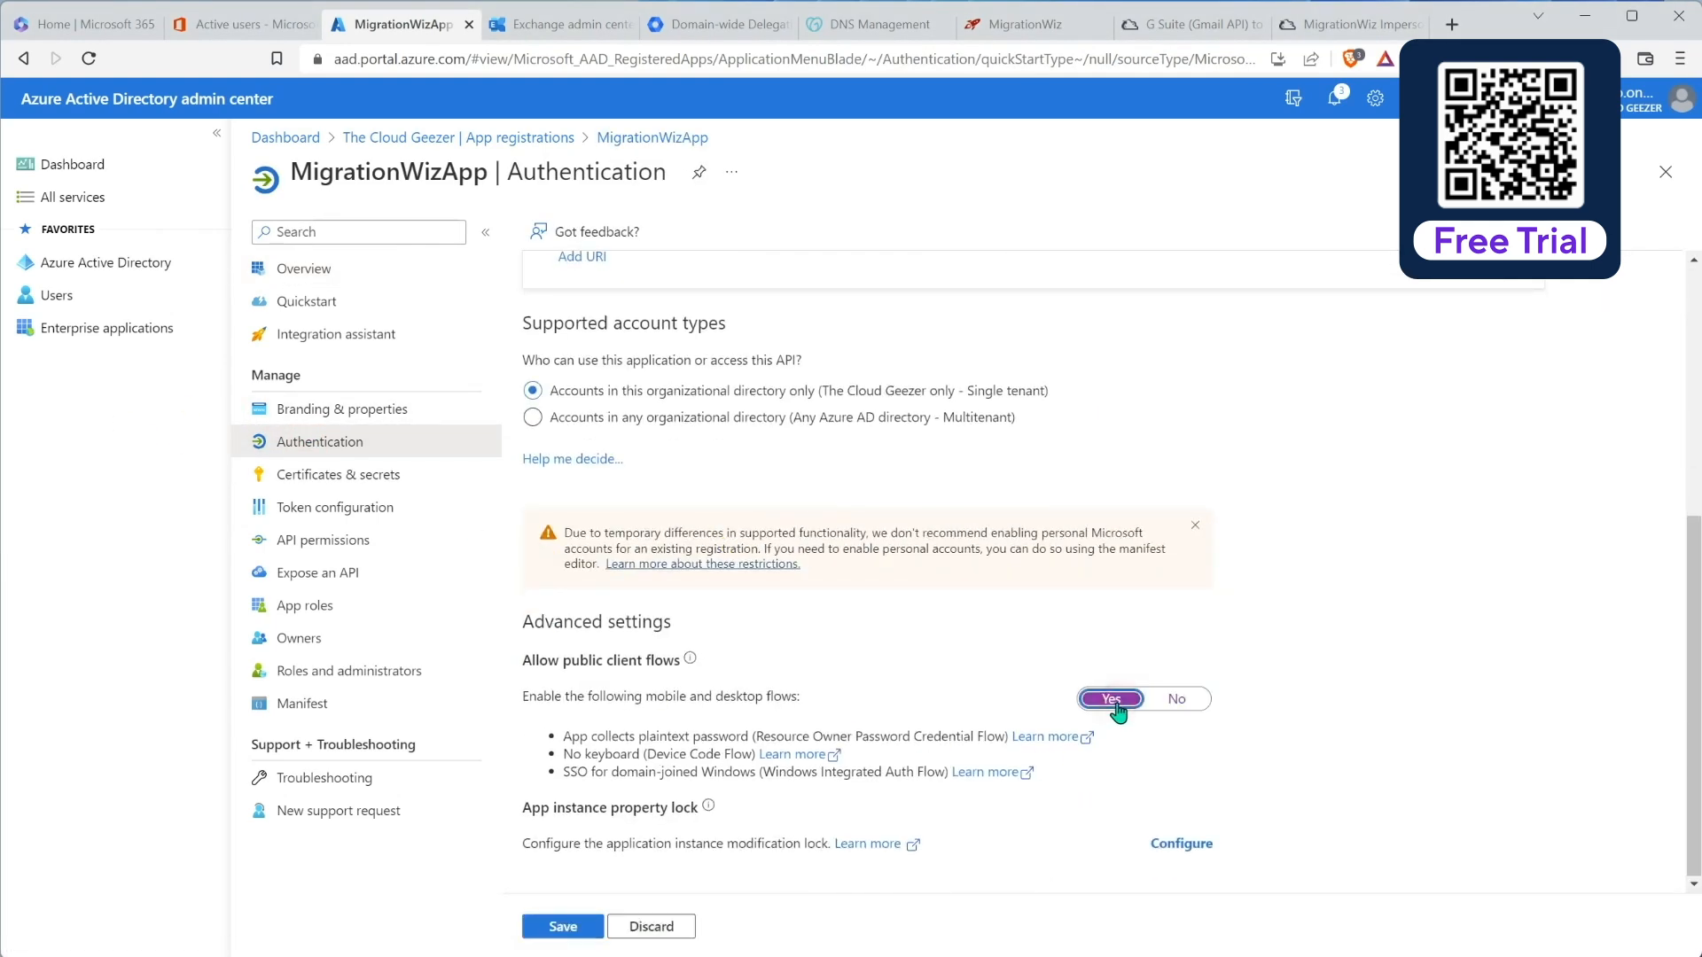
left_click(580, 928)
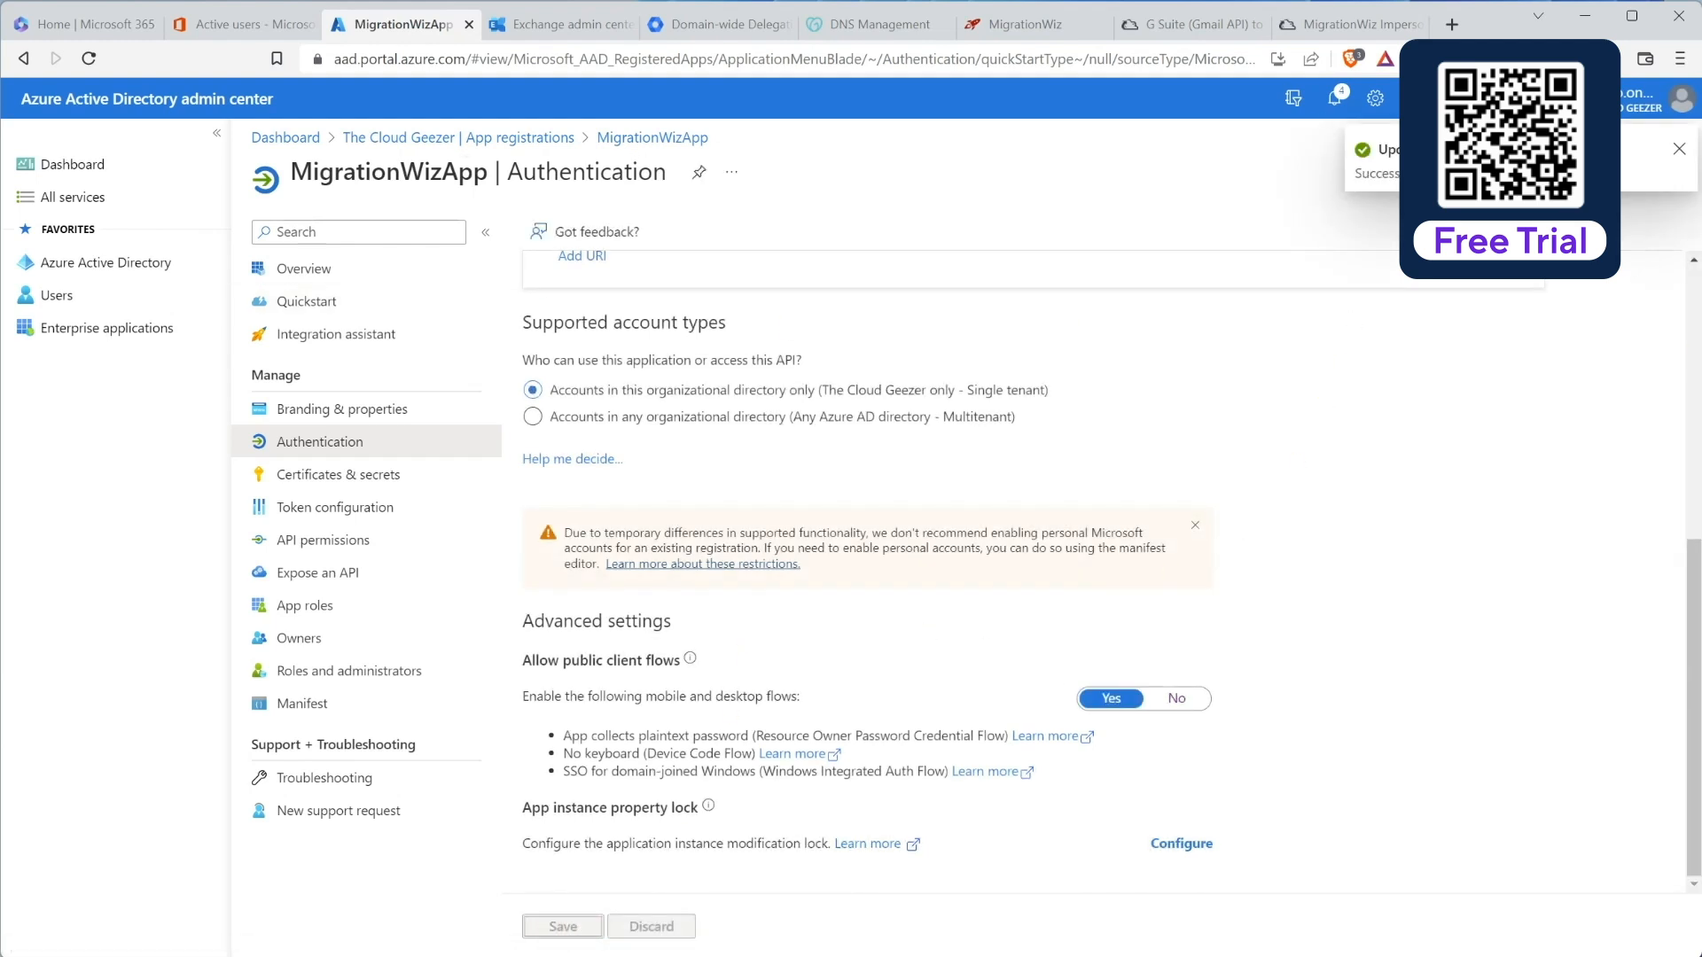
scroll(1674, 603, "up", 5)
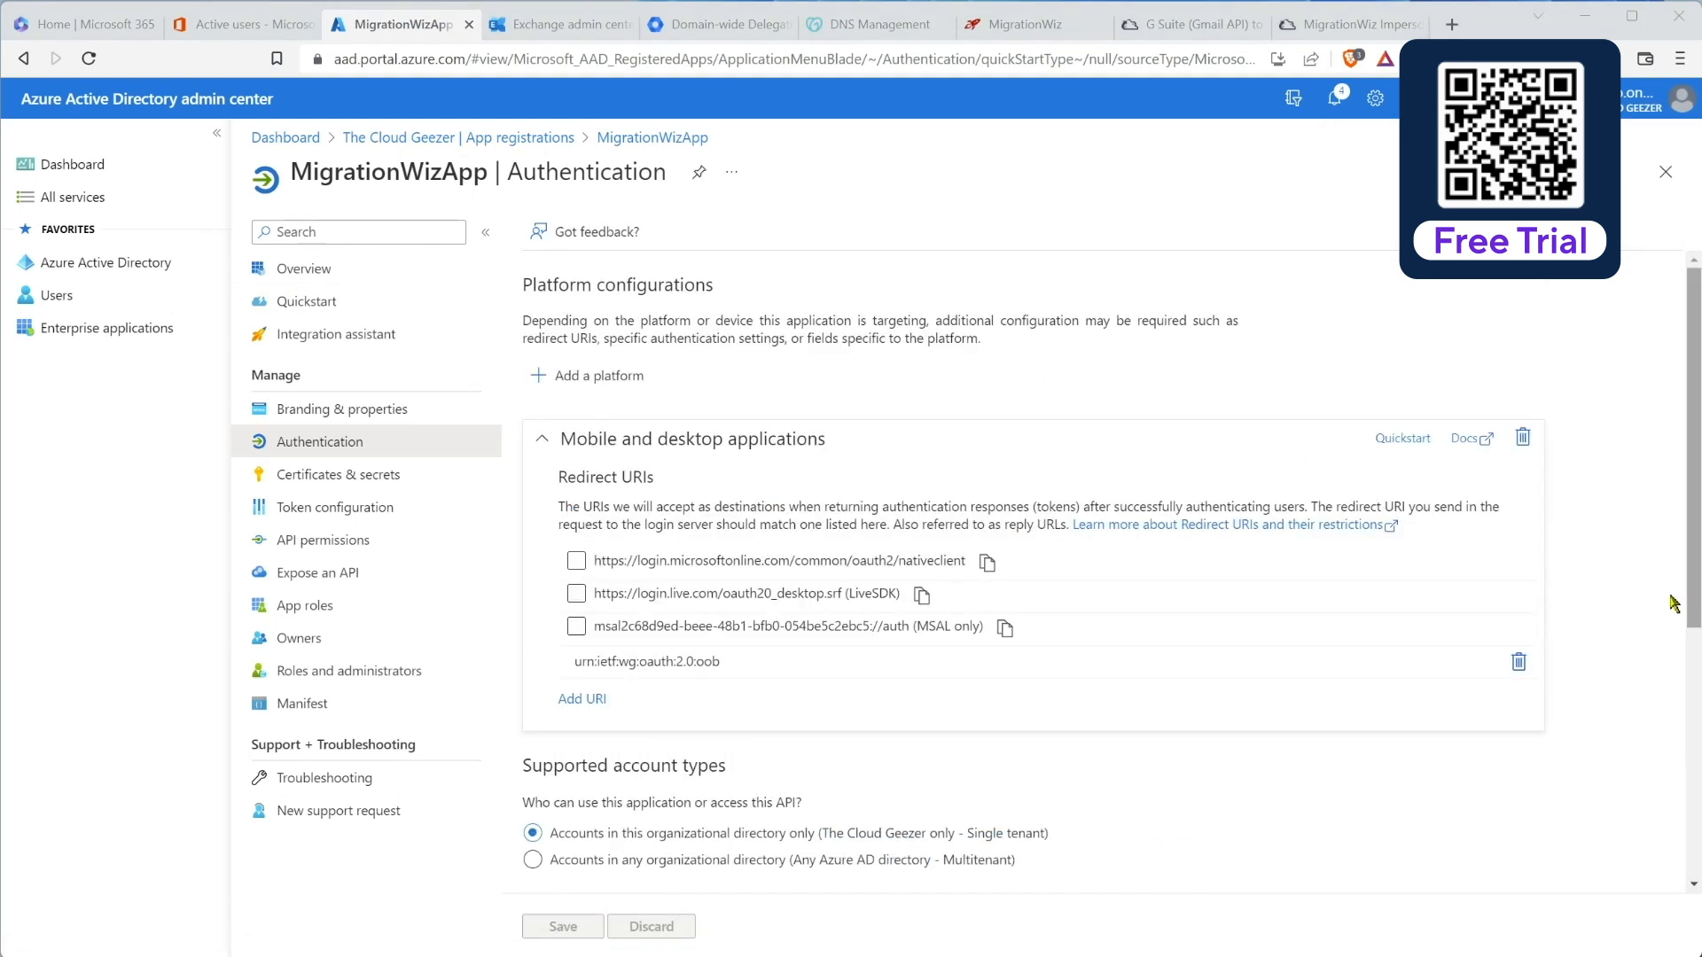
left_click(296, 542)
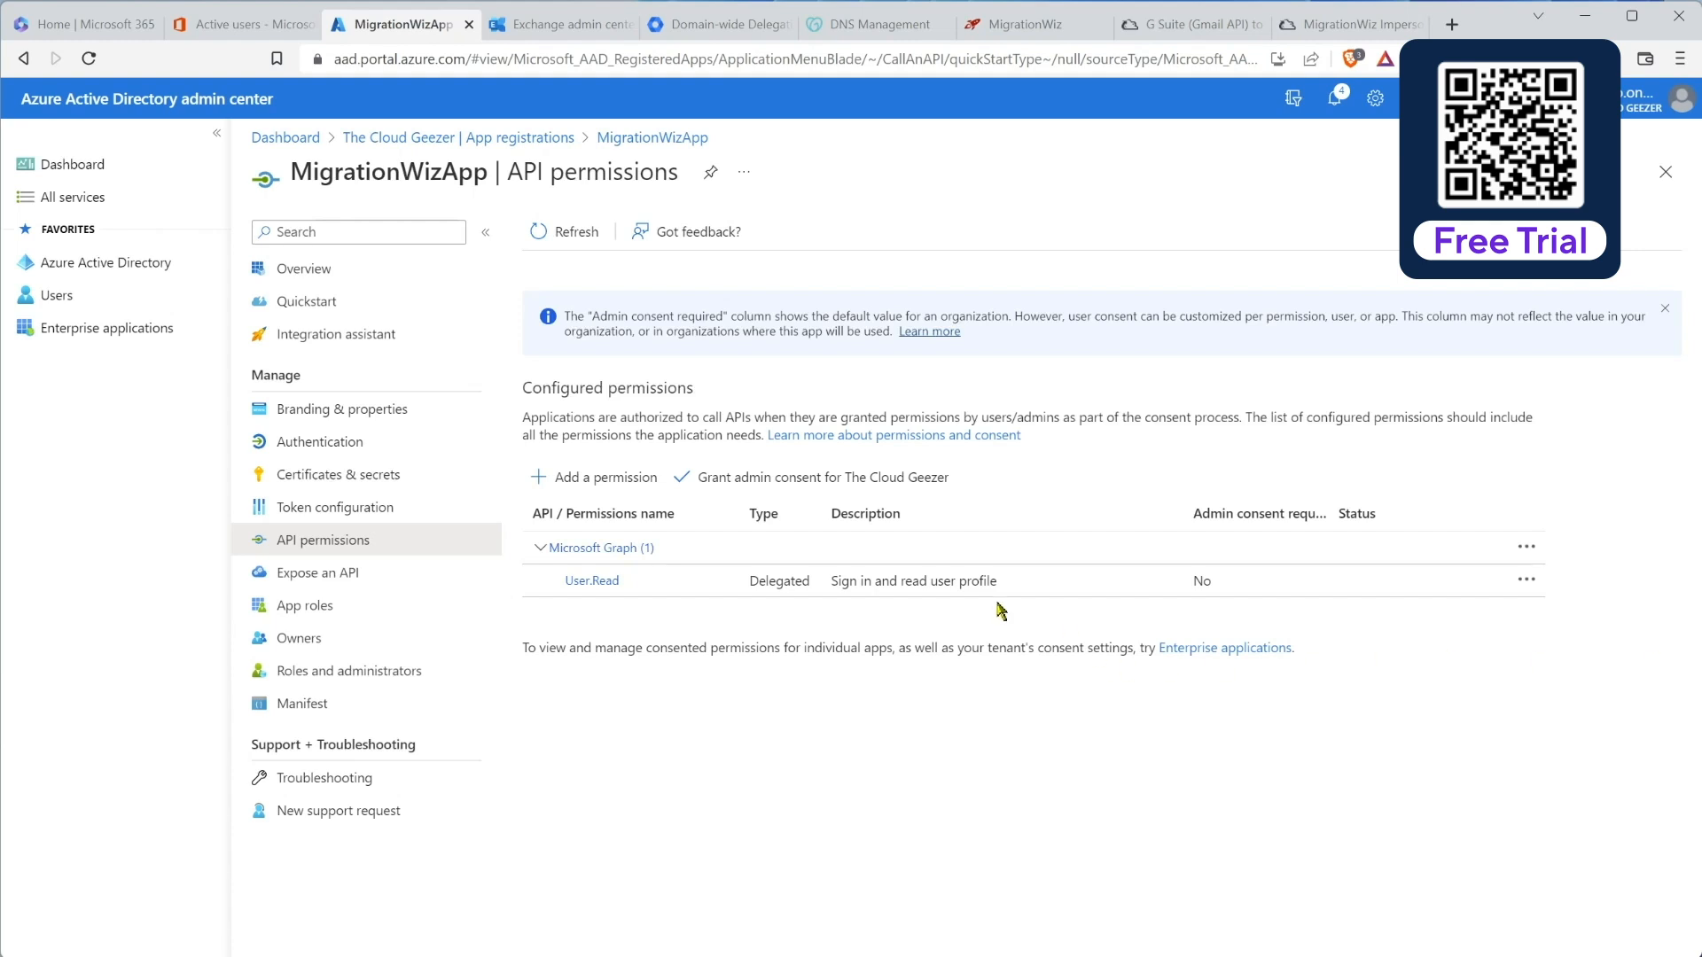
Step: Add the delegated Office 365 Exchange Online permission EWS.AccessAsUser.All to MigrationWizApp
left_click(594, 479)
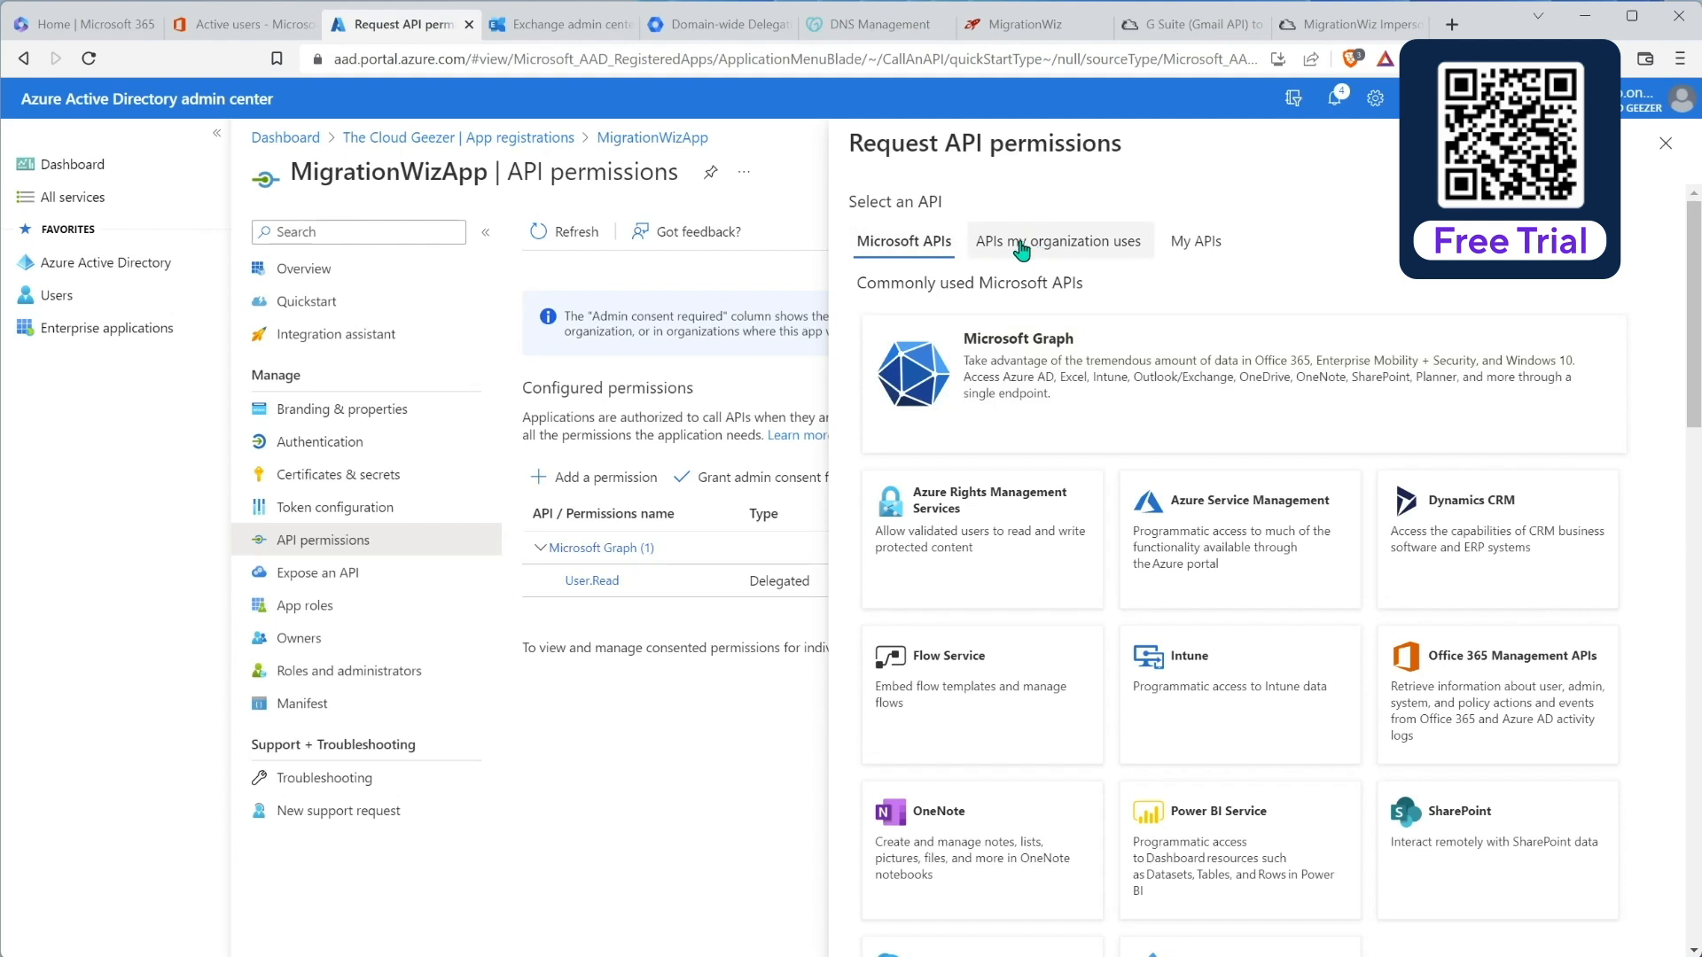
left_click(1075, 246)
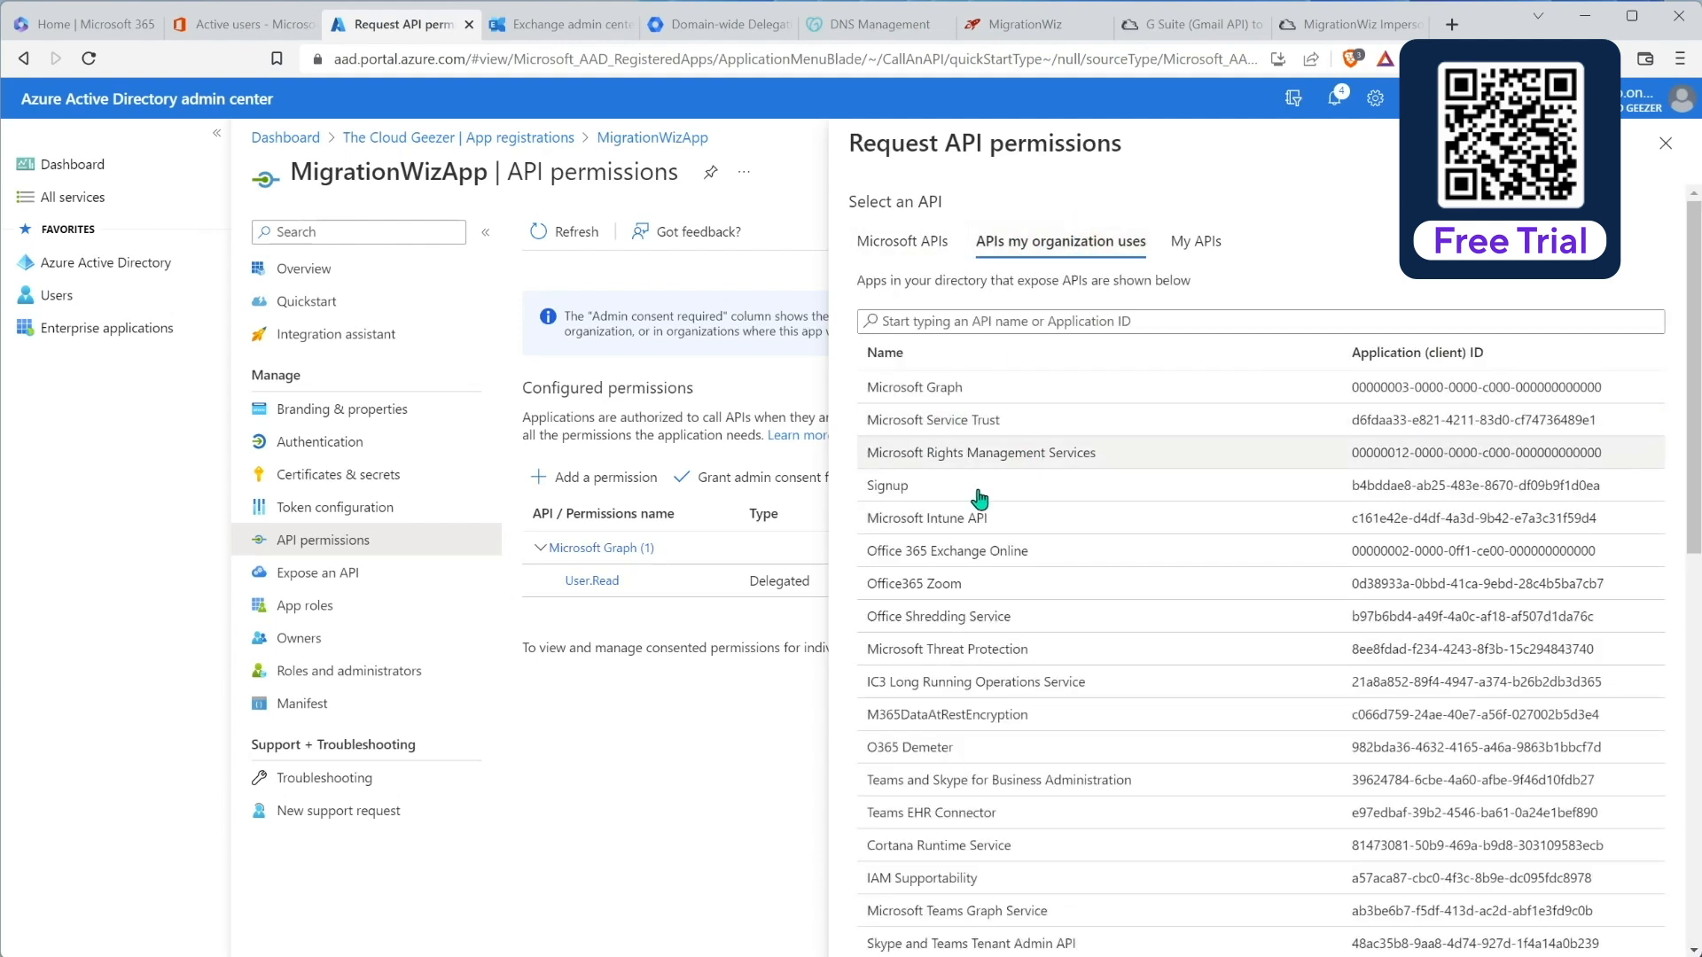
left_click(986, 552)
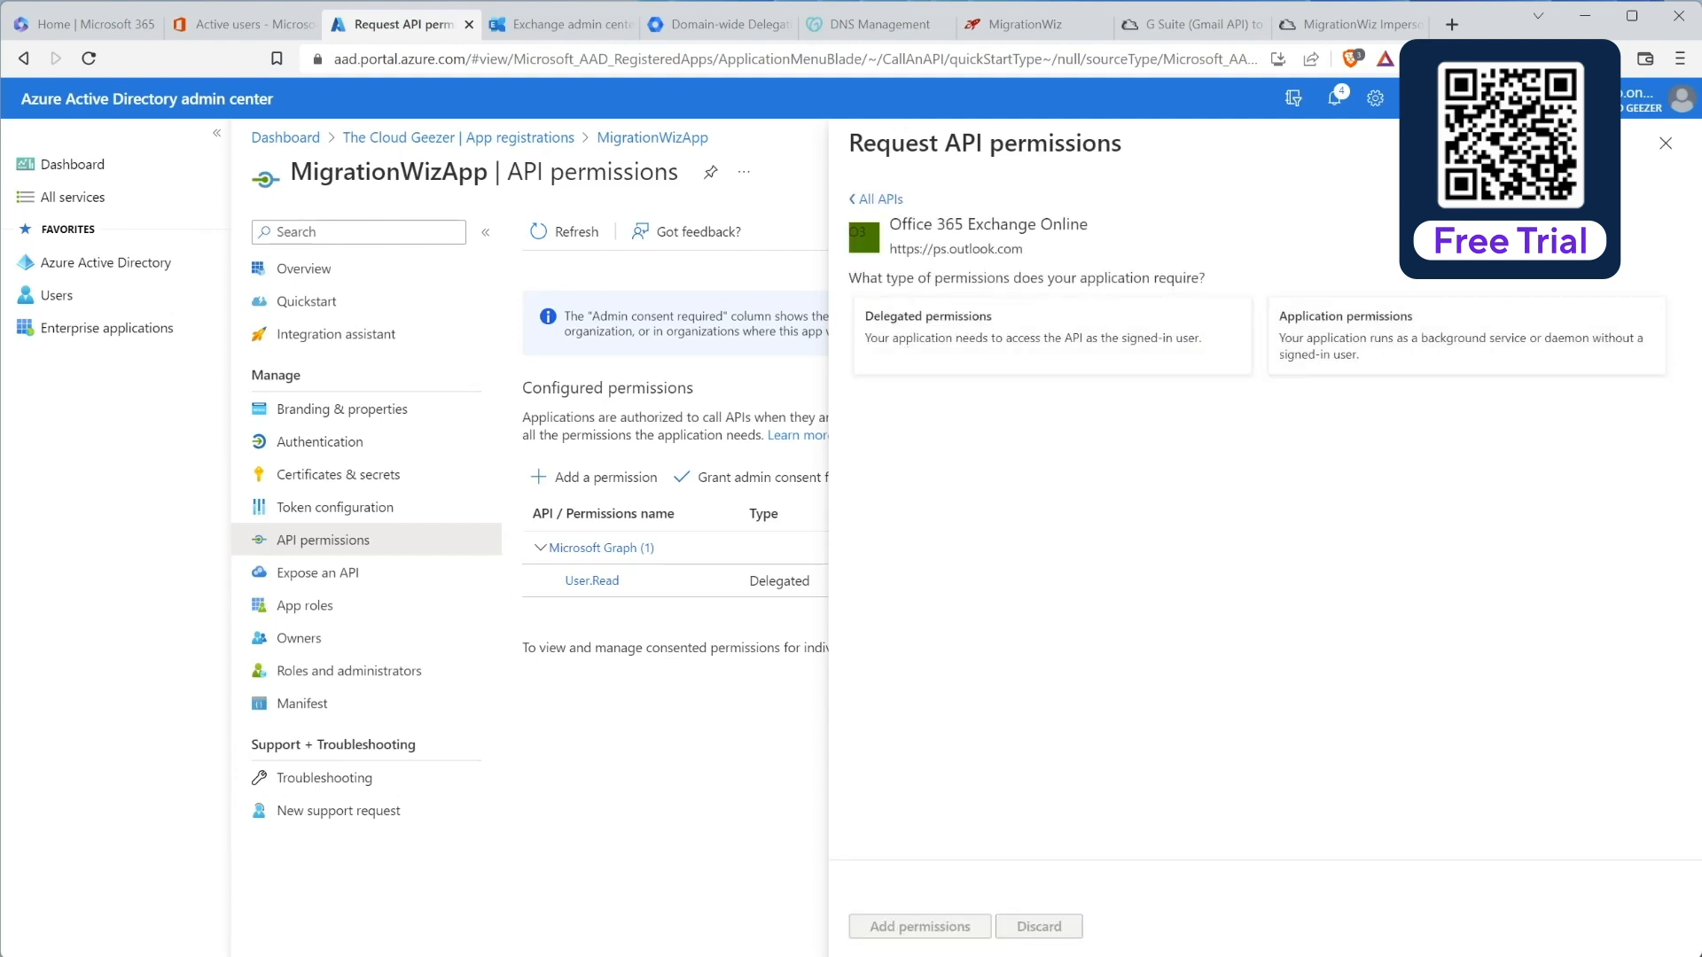
left_click(1021, 336)
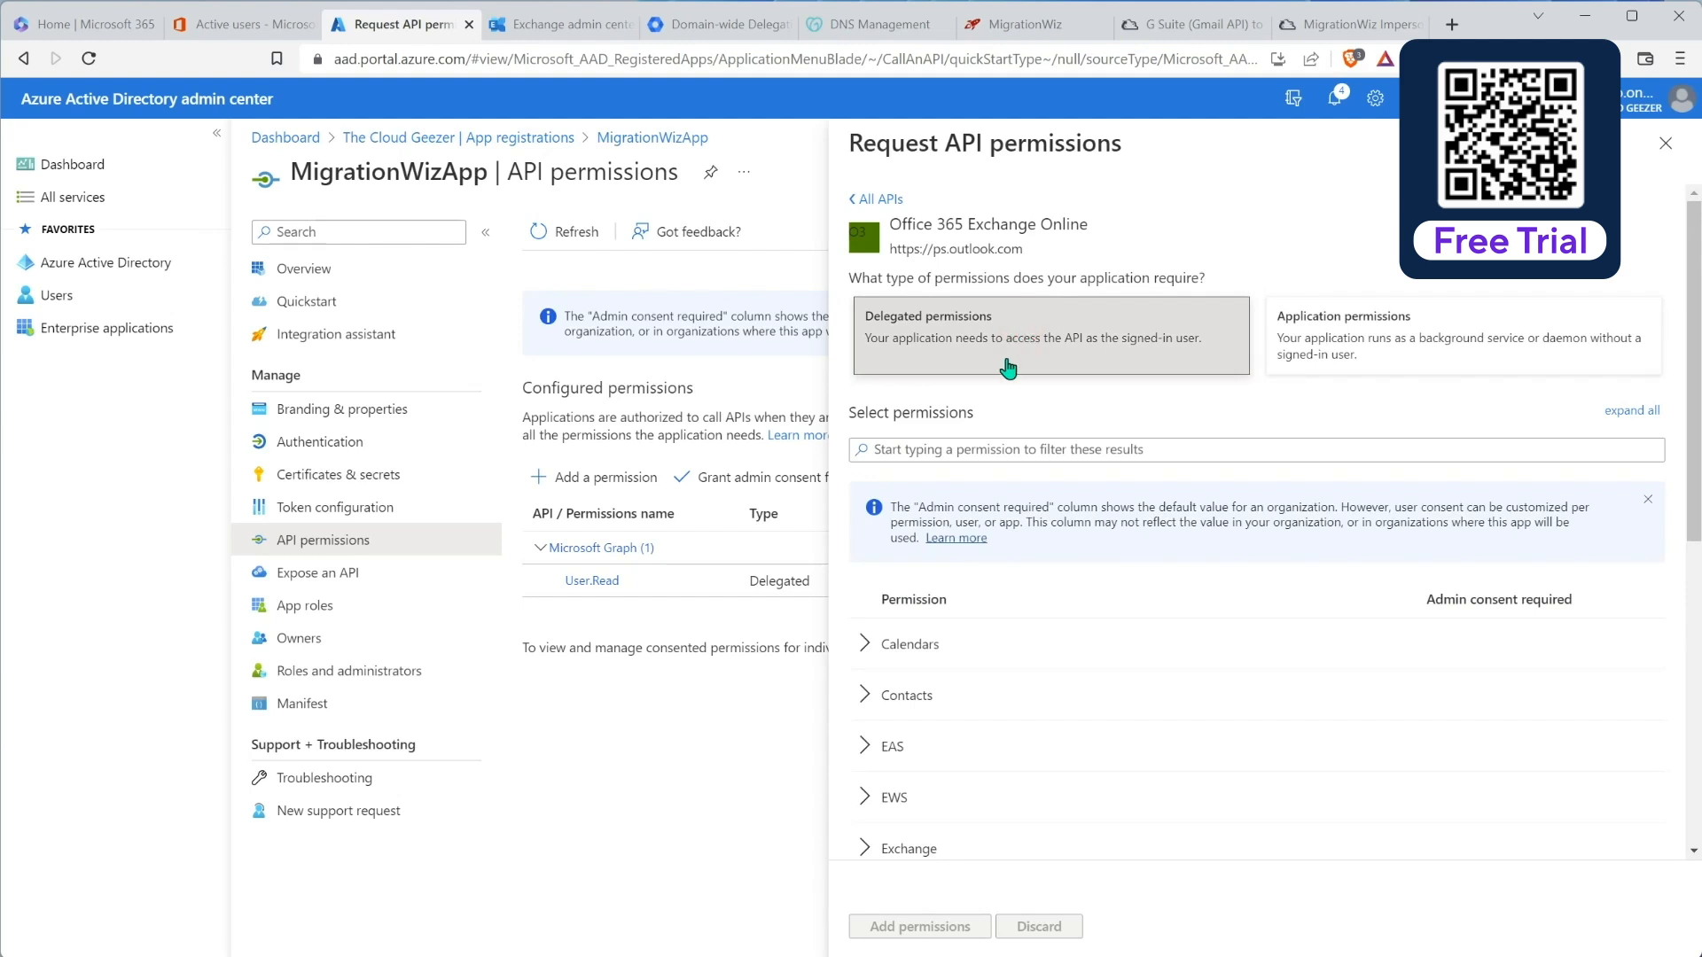
left_click(963, 452)
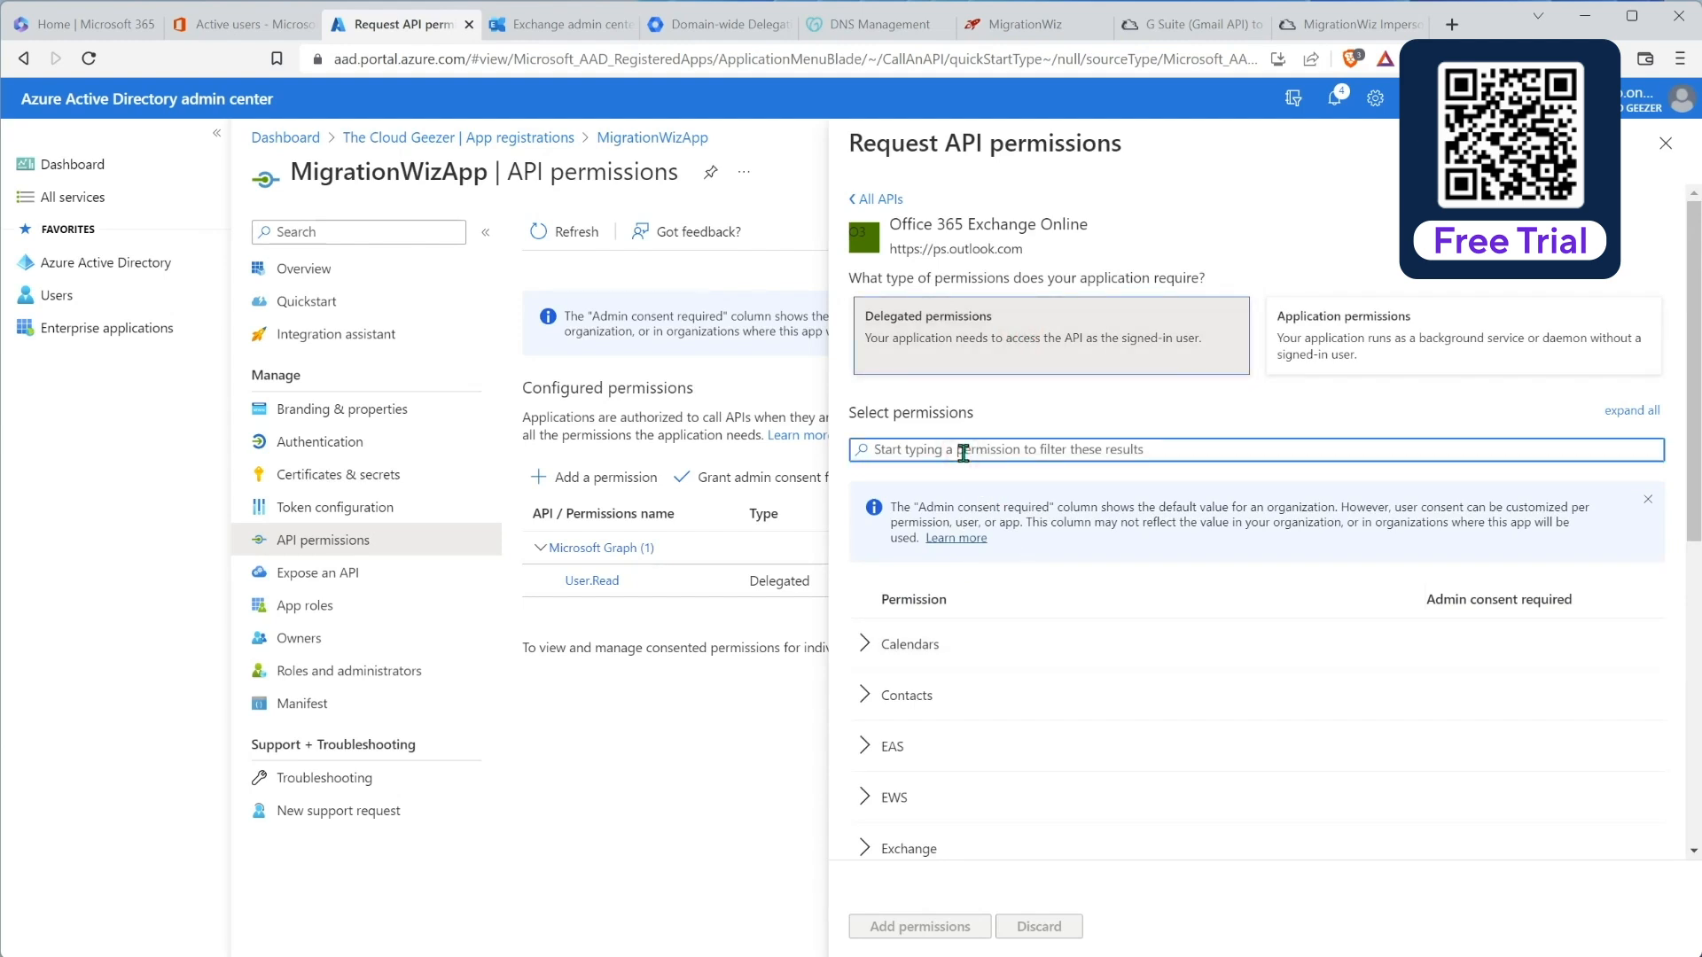
type("ews")
left_click(893, 640)
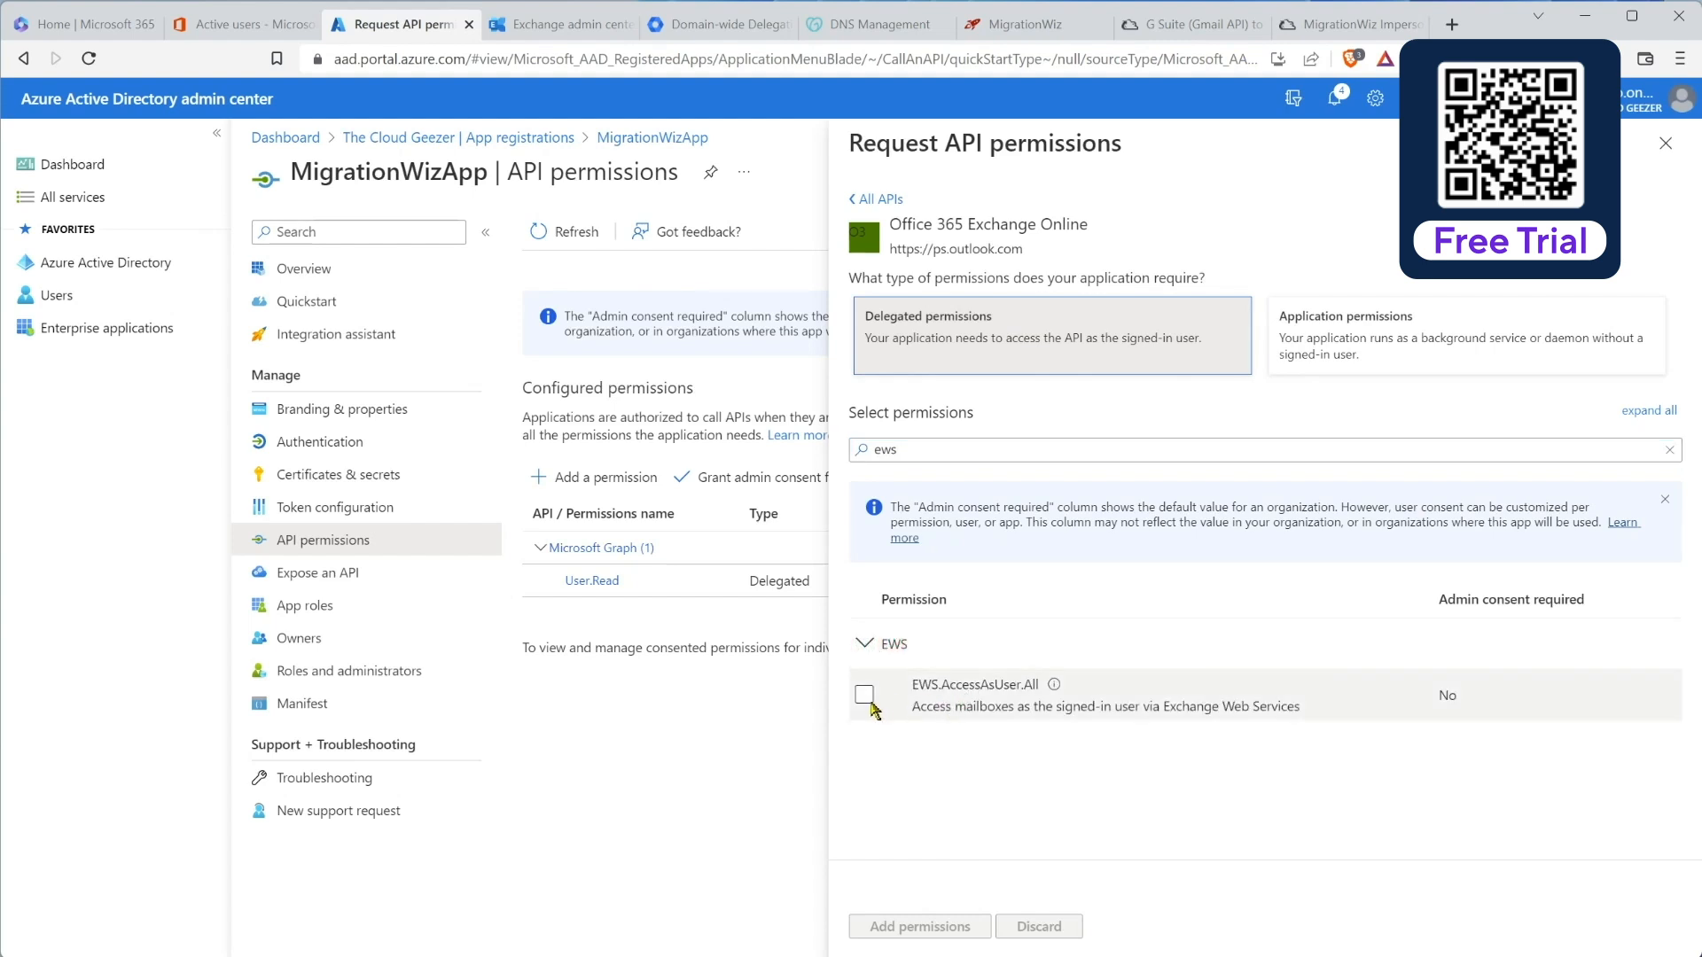
left_click(864, 696)
left_click(865, 696)
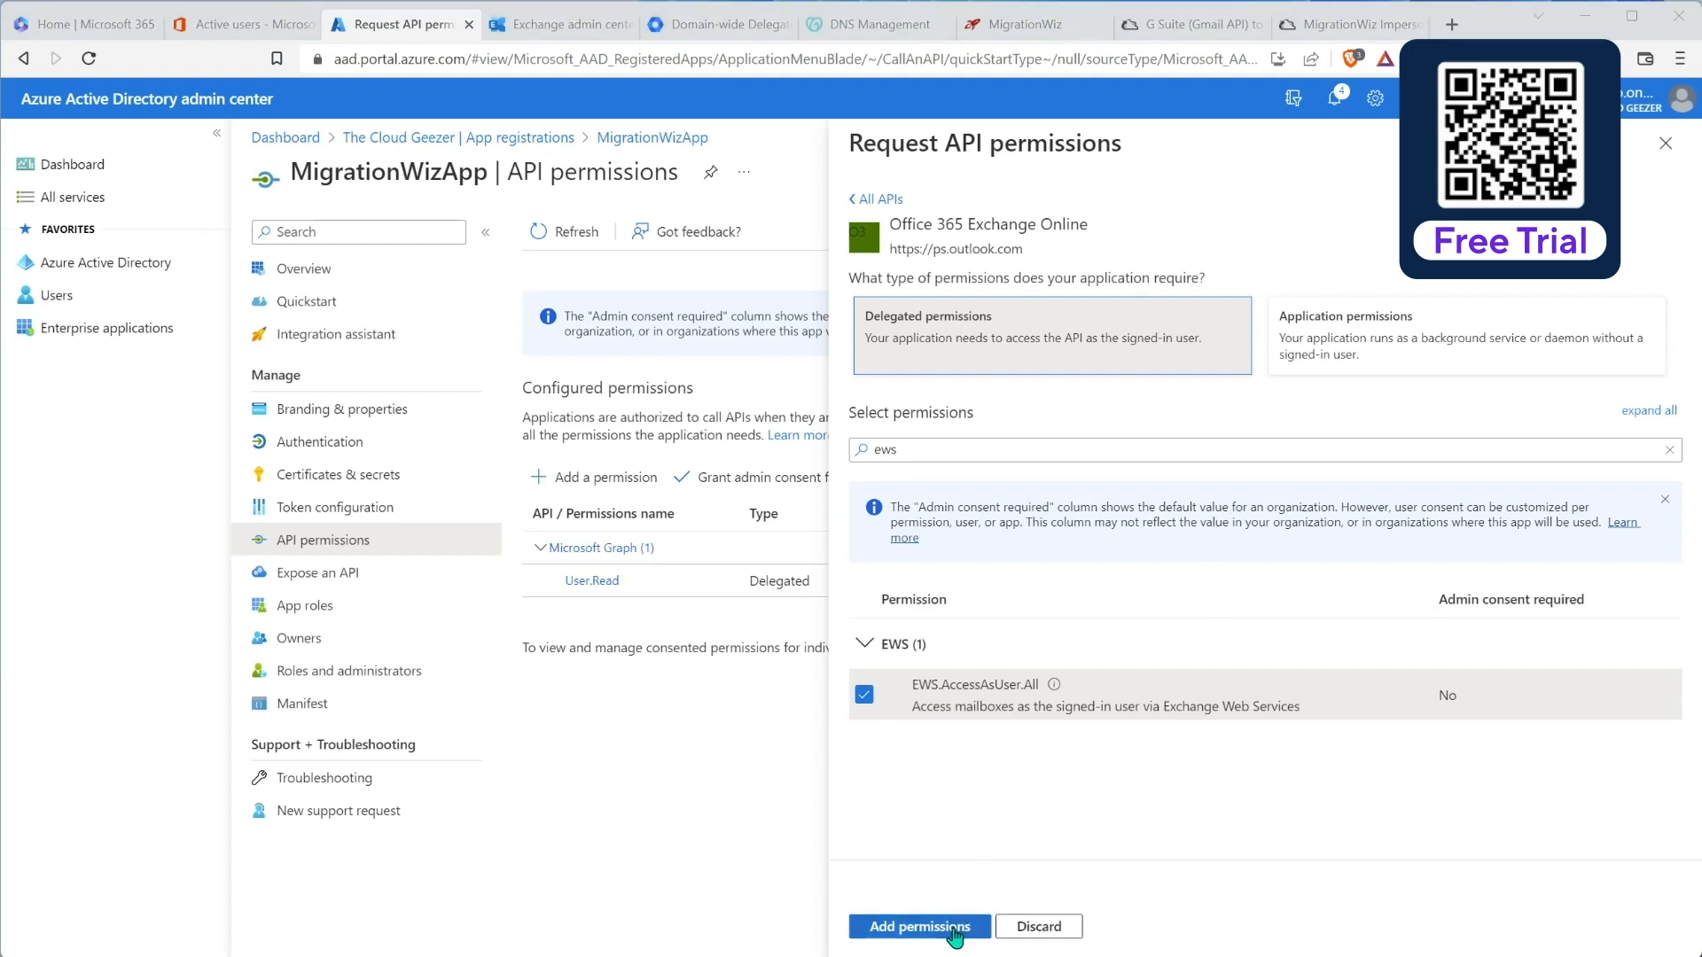
left_click(924, 924)
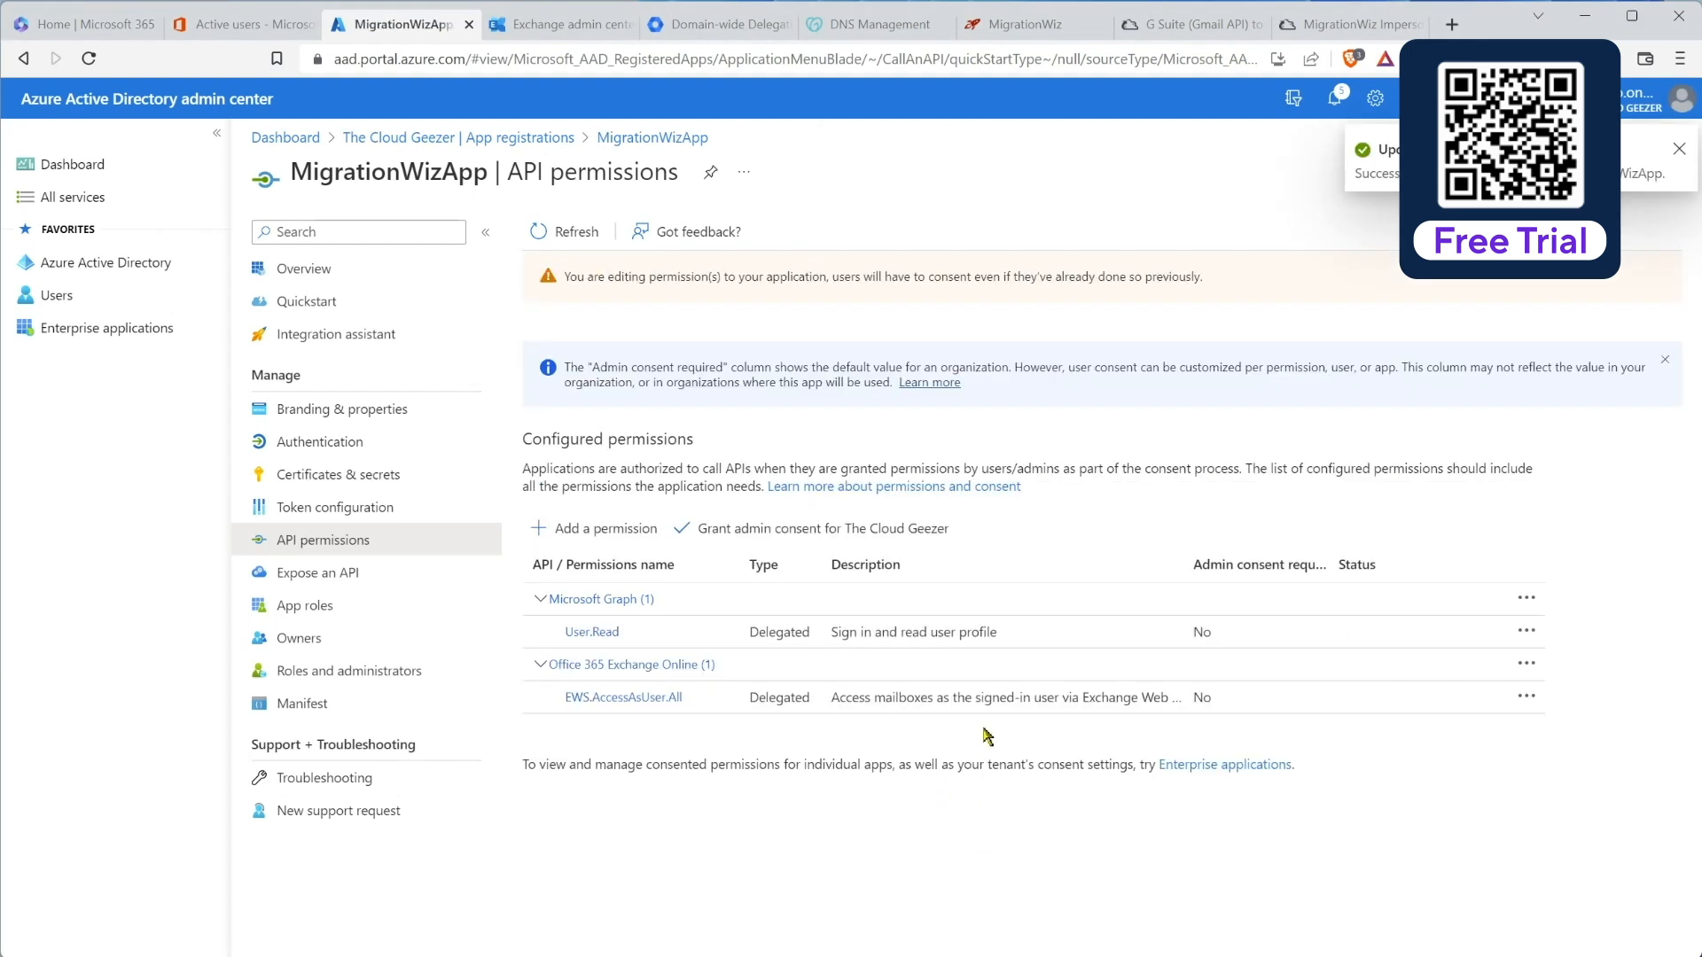
Step: Grant admin consent for the tenant on the app's API permissions
left_click(757, 532)
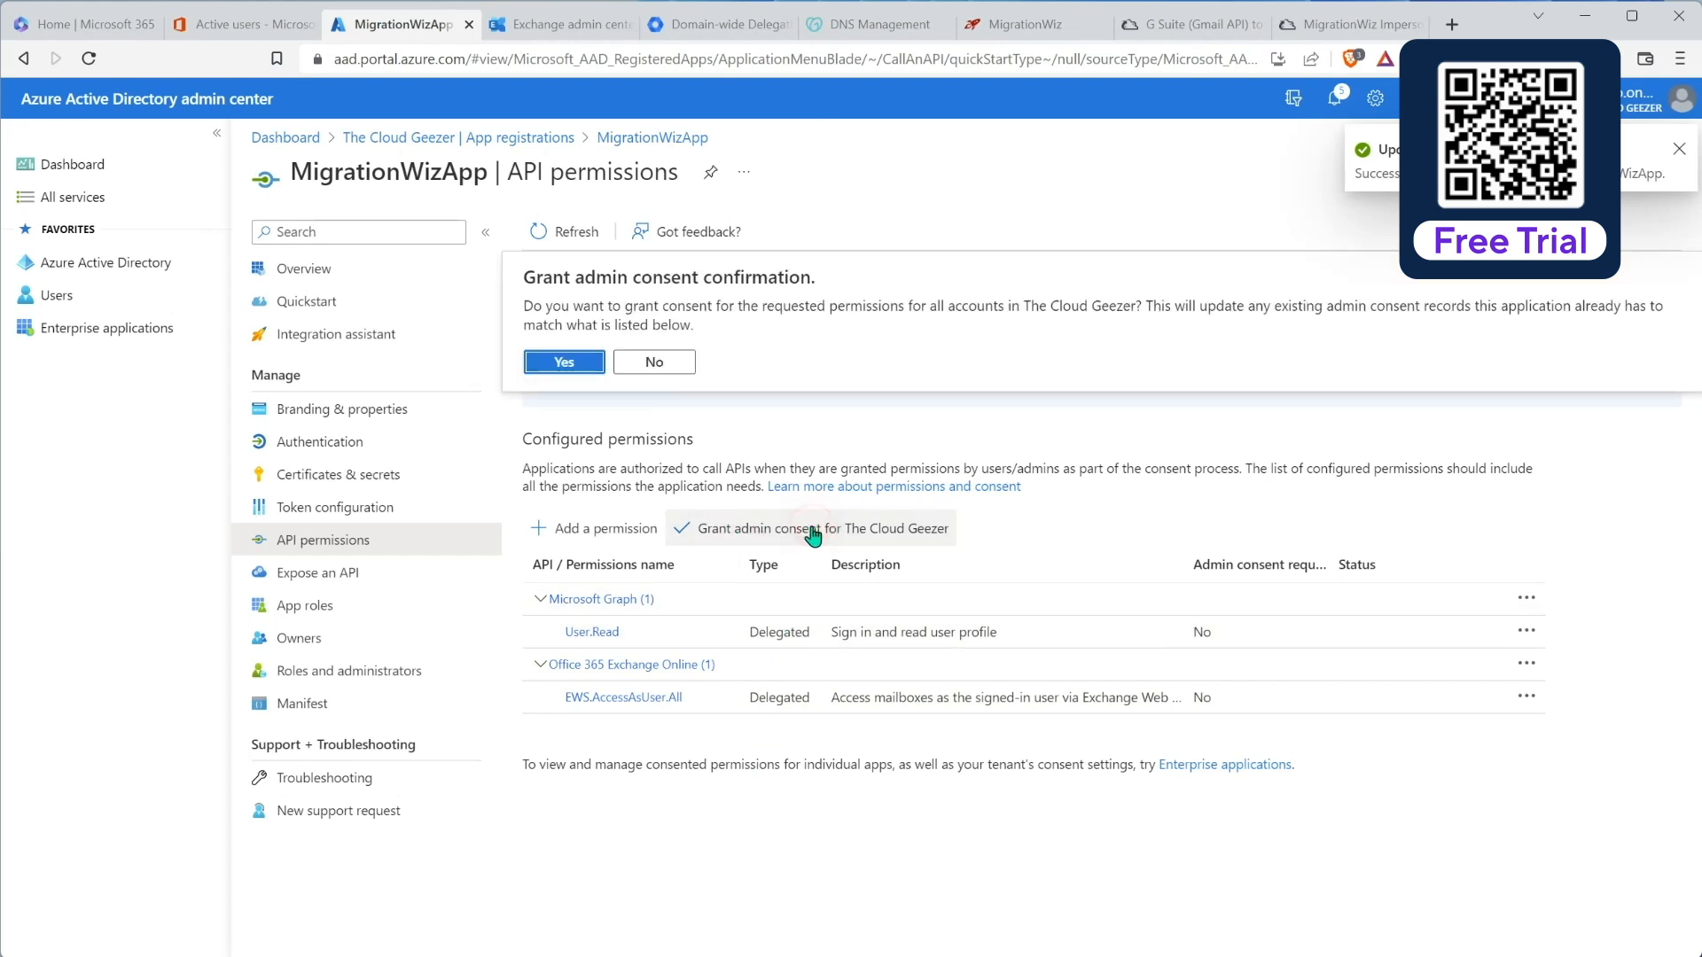
left_click(553, 362)
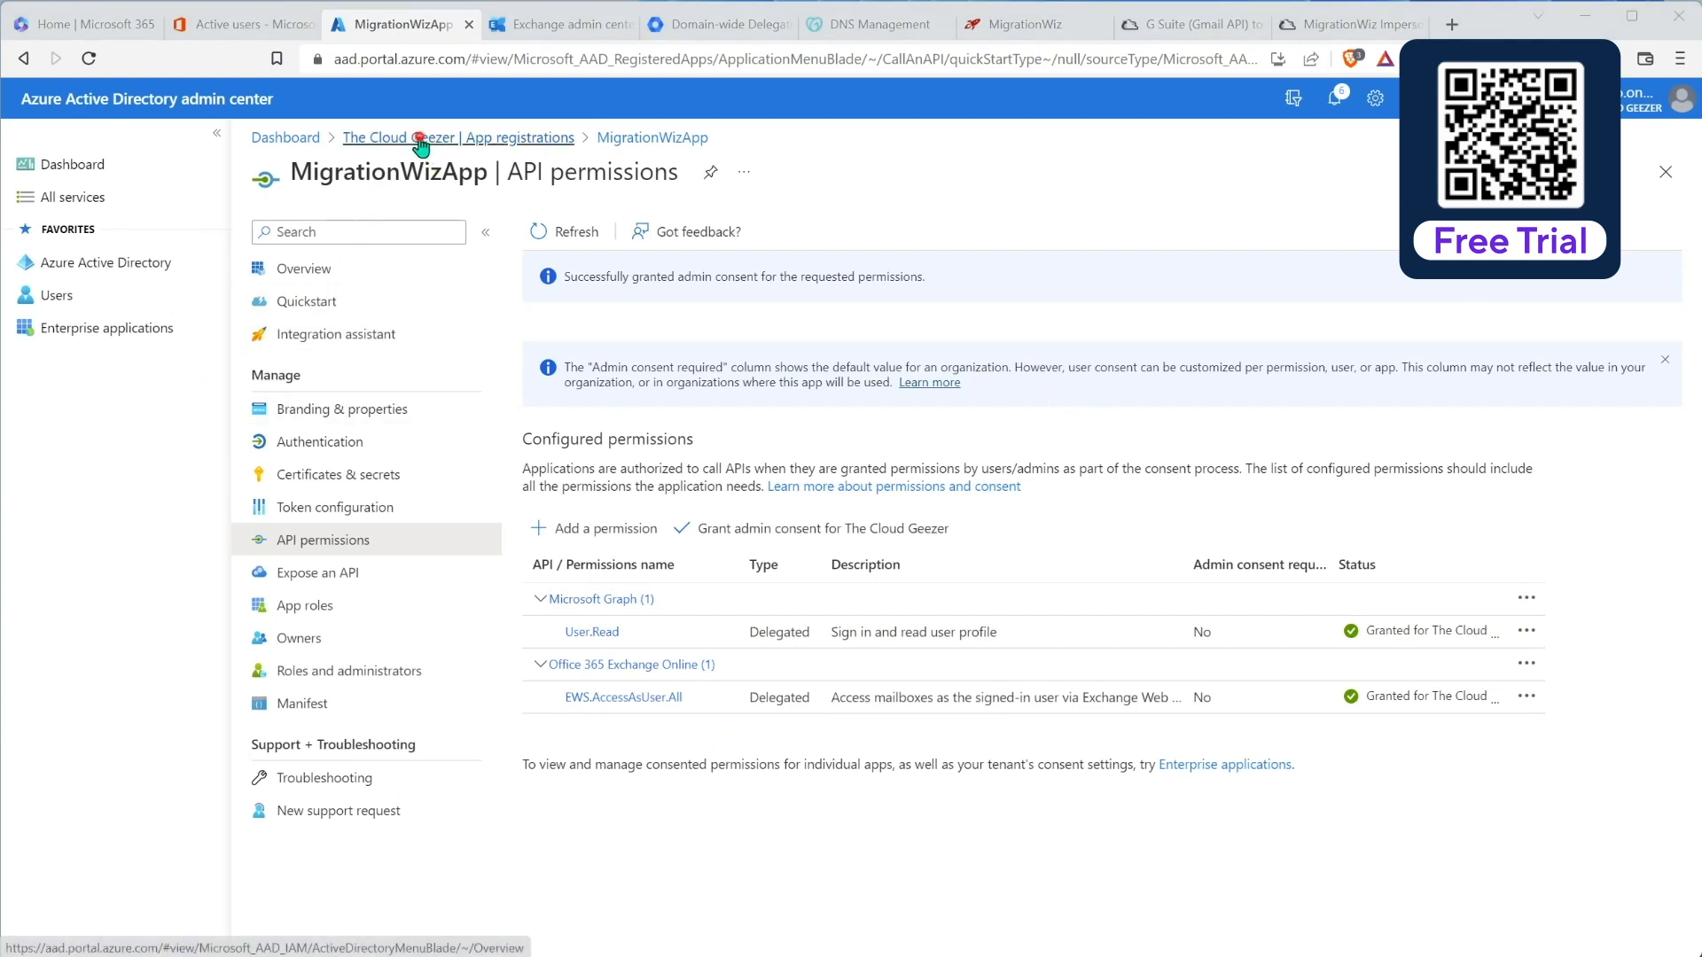
left_click(377, 140)
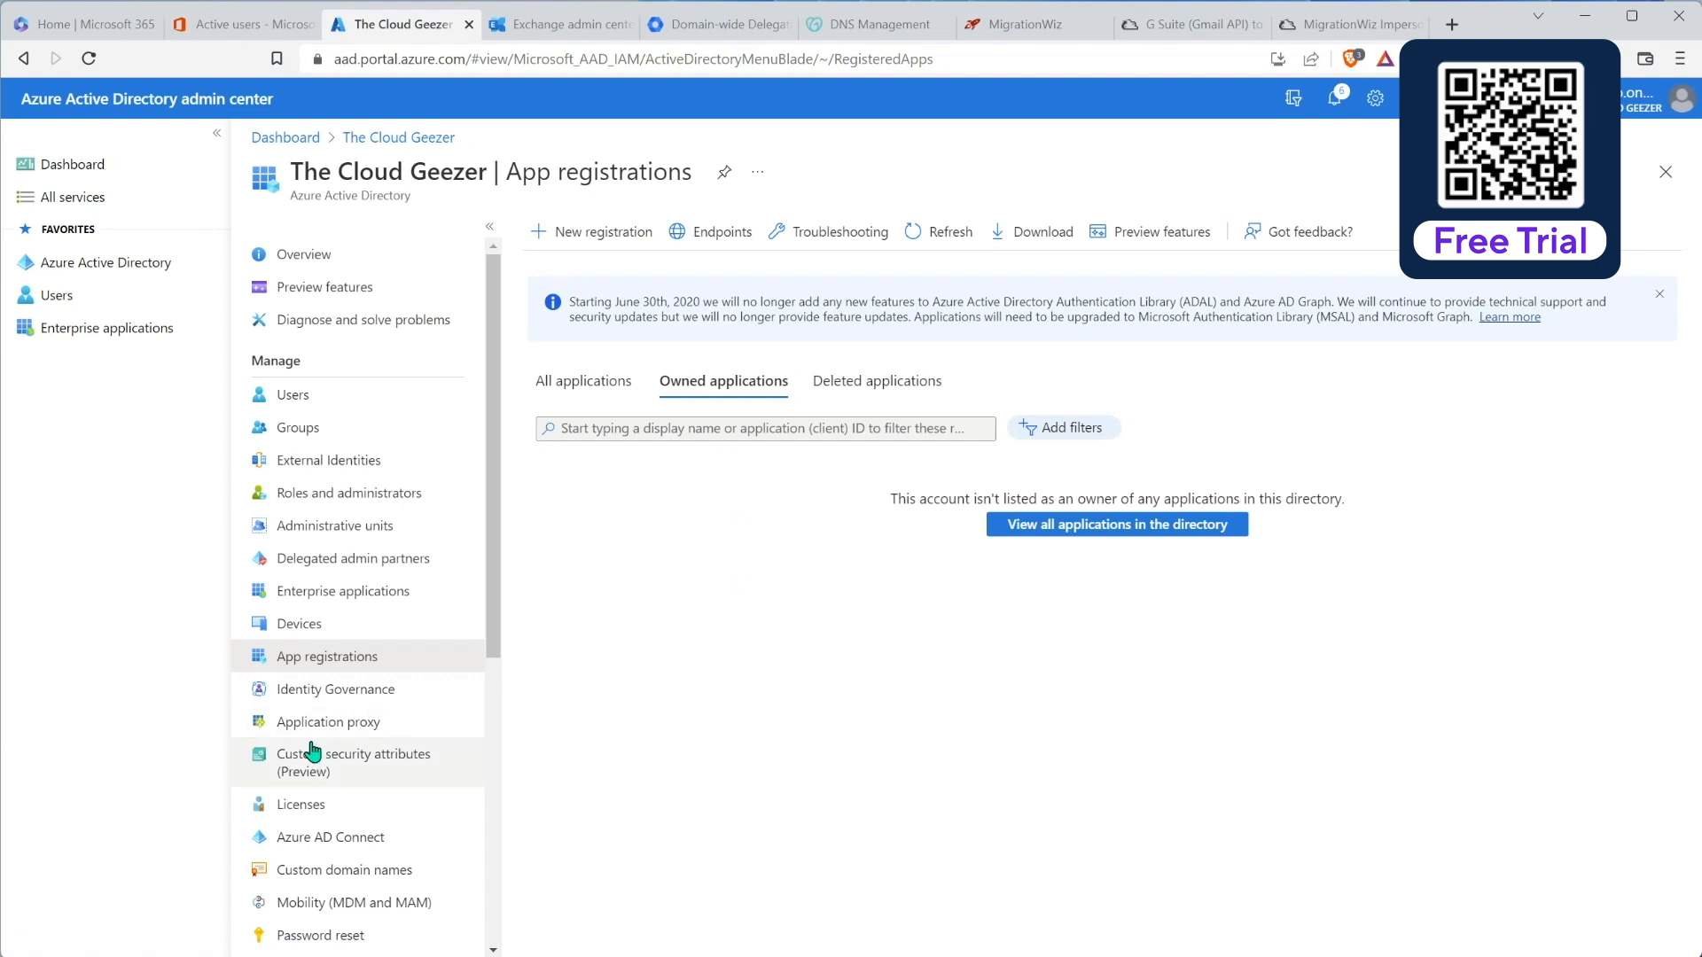
Step: In the project's Advanced Options, add ModernAuthClientIdImport= and ModernAuthTenantIdImport= support option rows
left_click(586, 383)
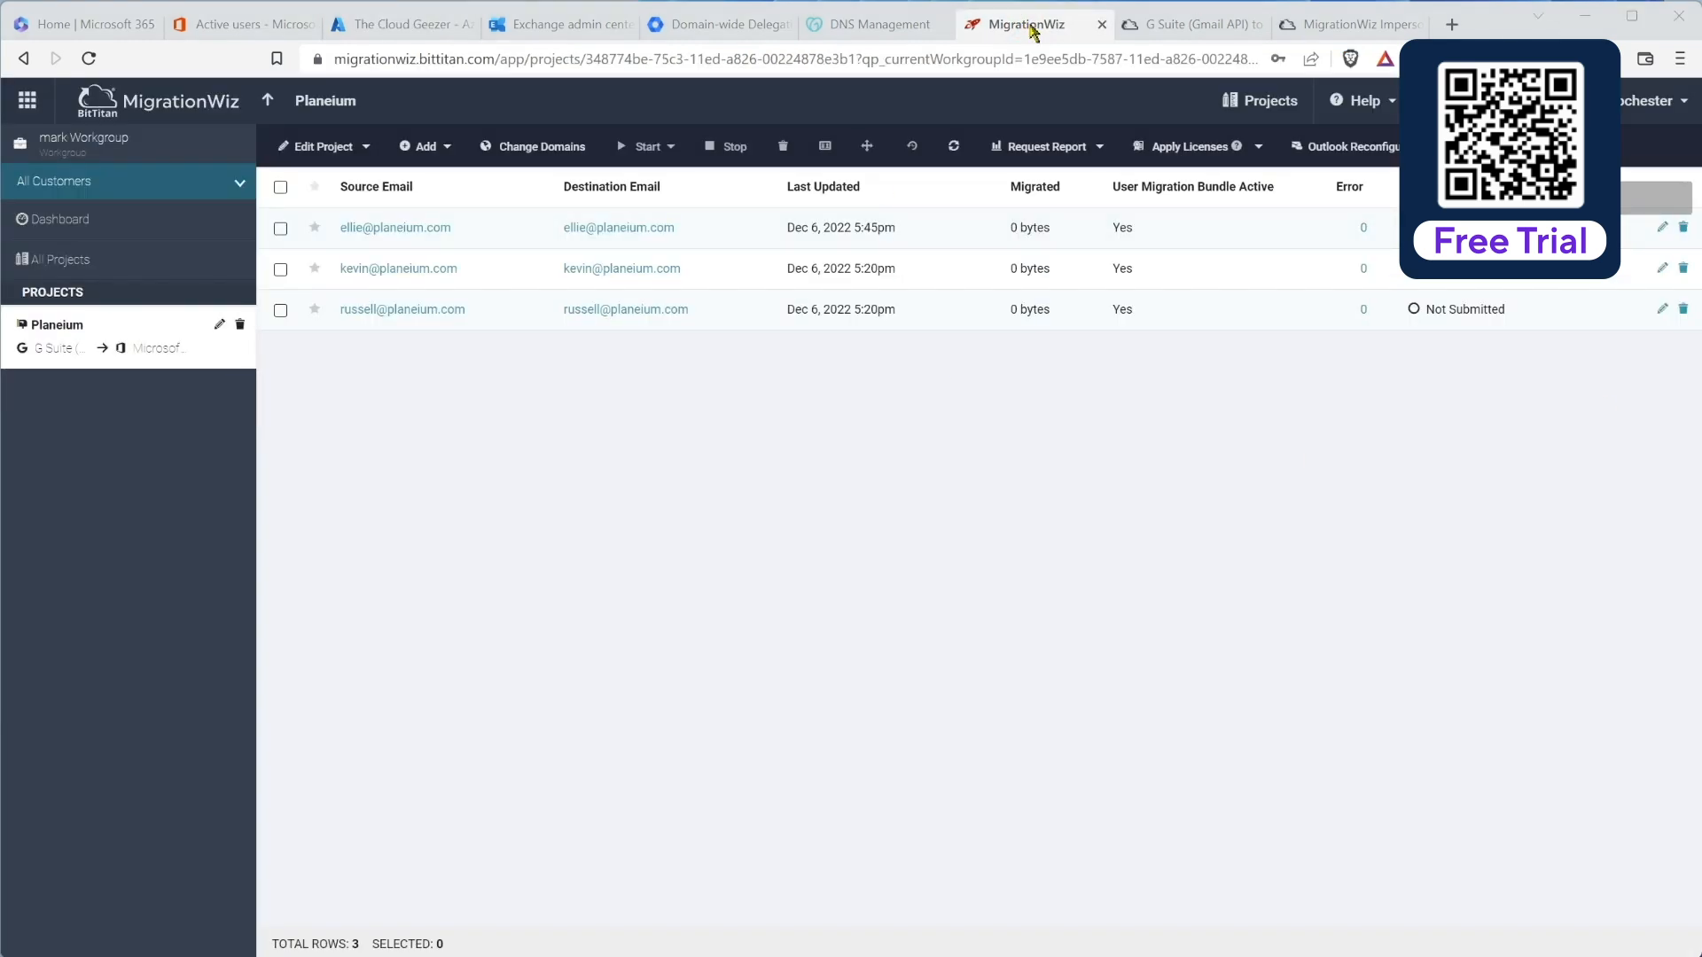
left_click(351, 146)
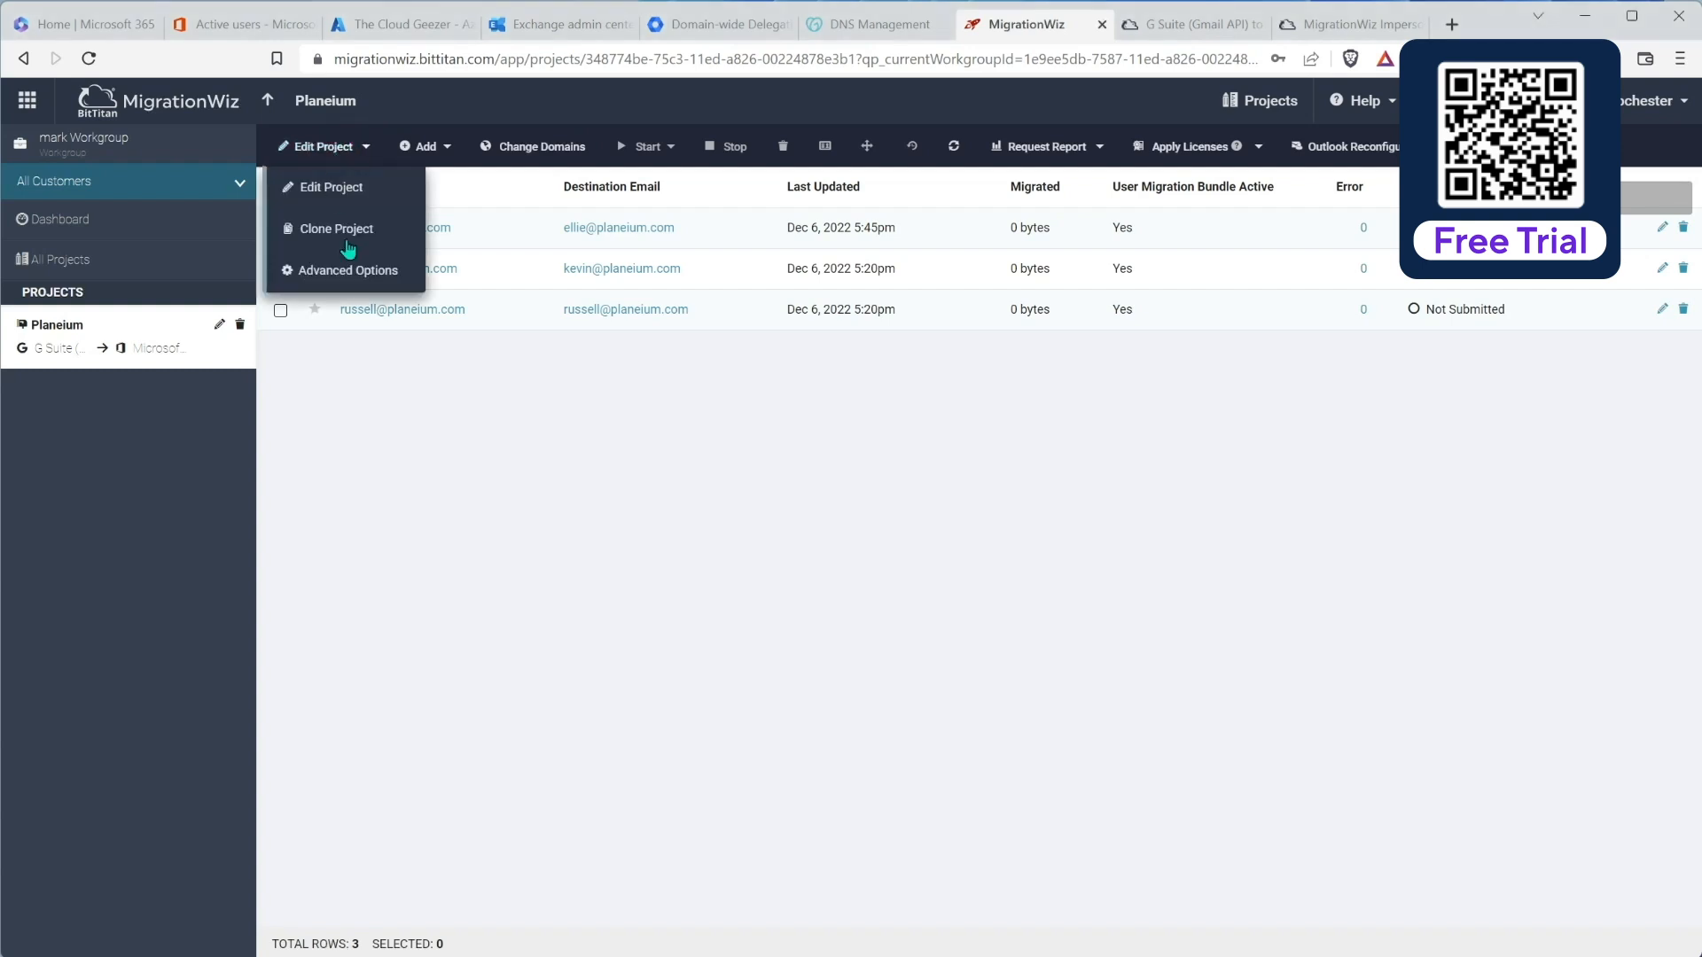
left_click(344, 273)
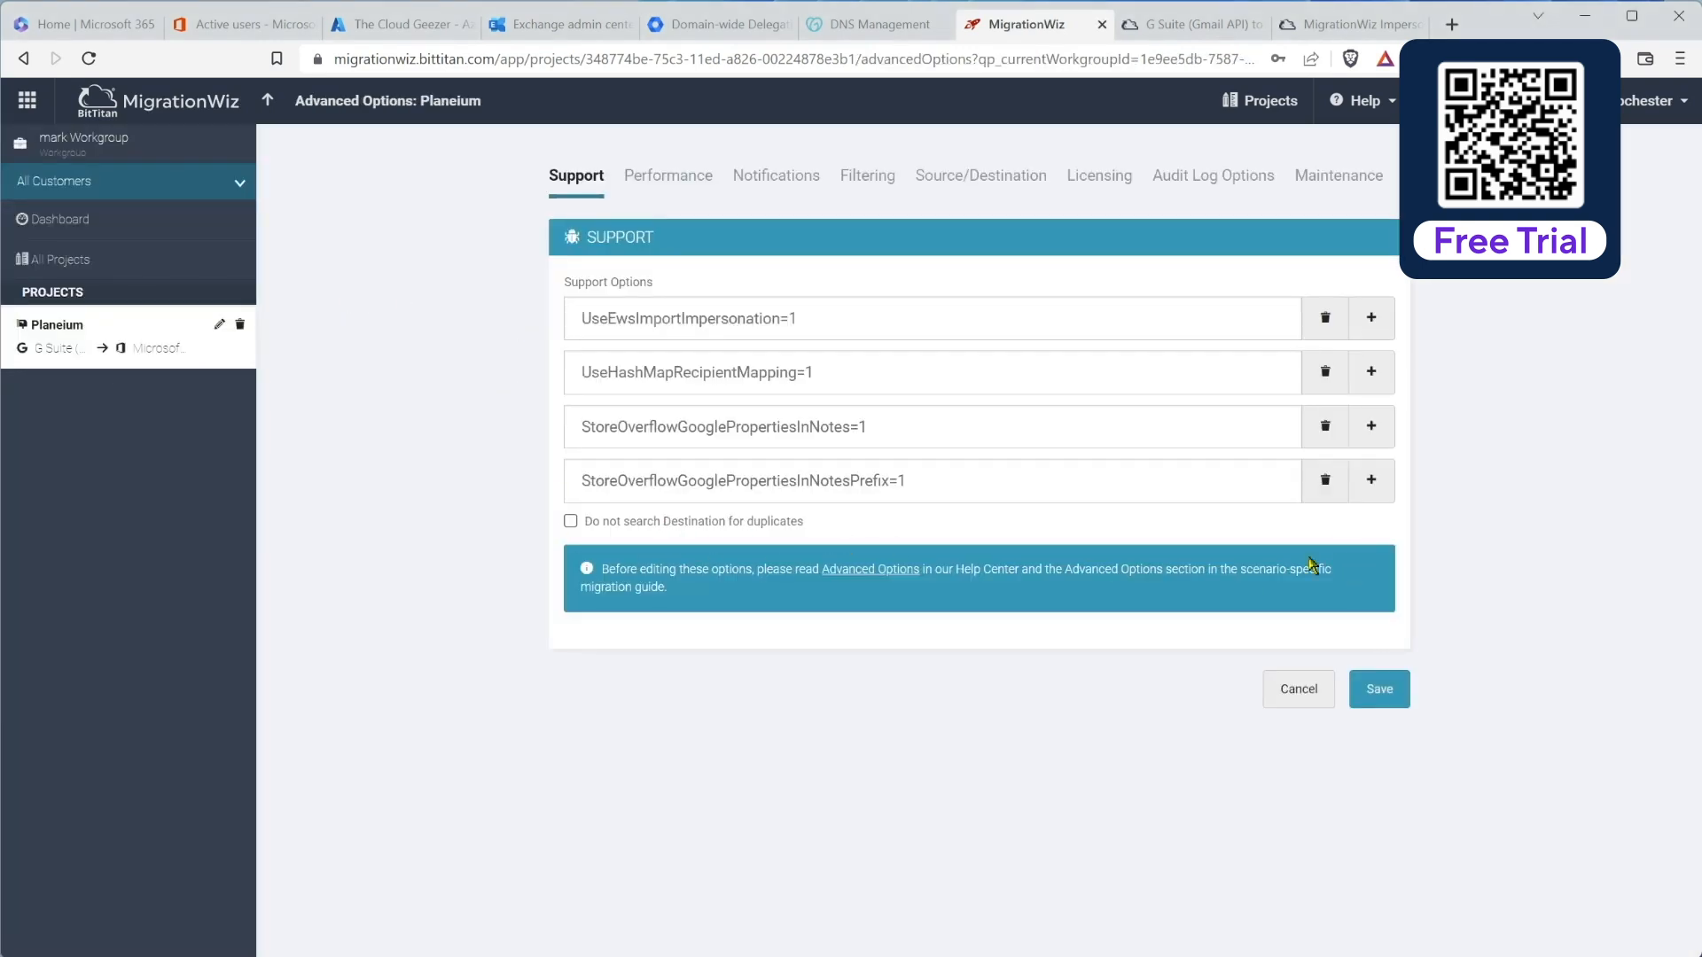
left_click(1370, 483)
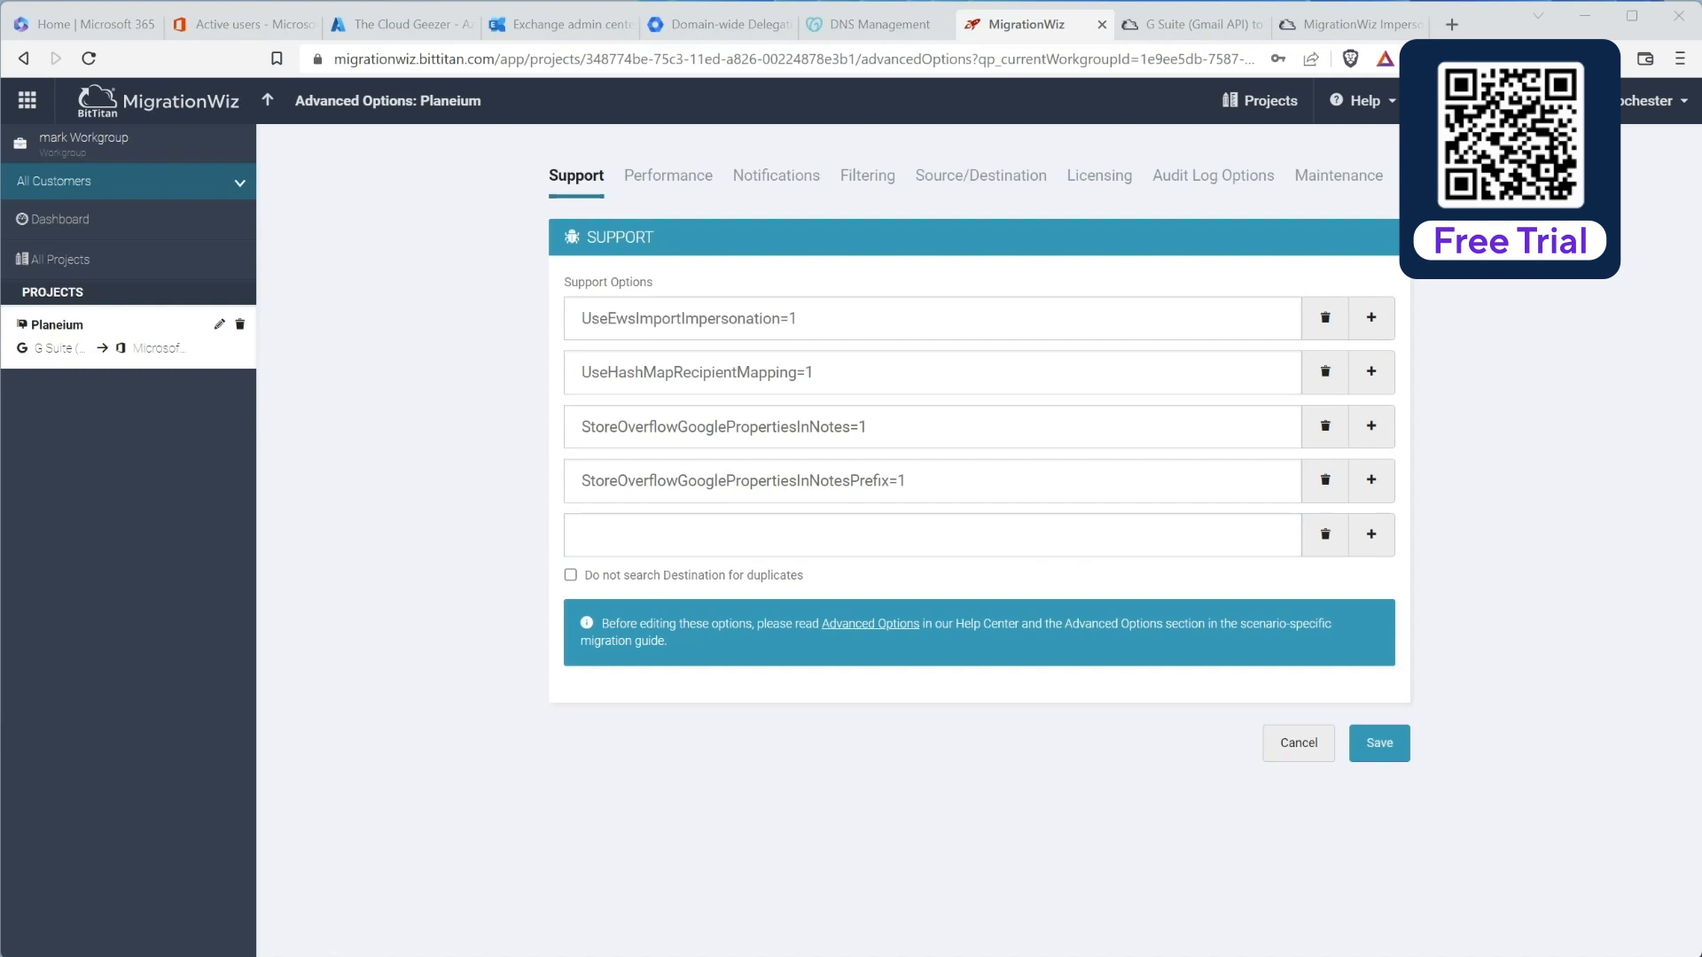
left_click(1213, 536)
type("ModernAuthClientIdImport=")
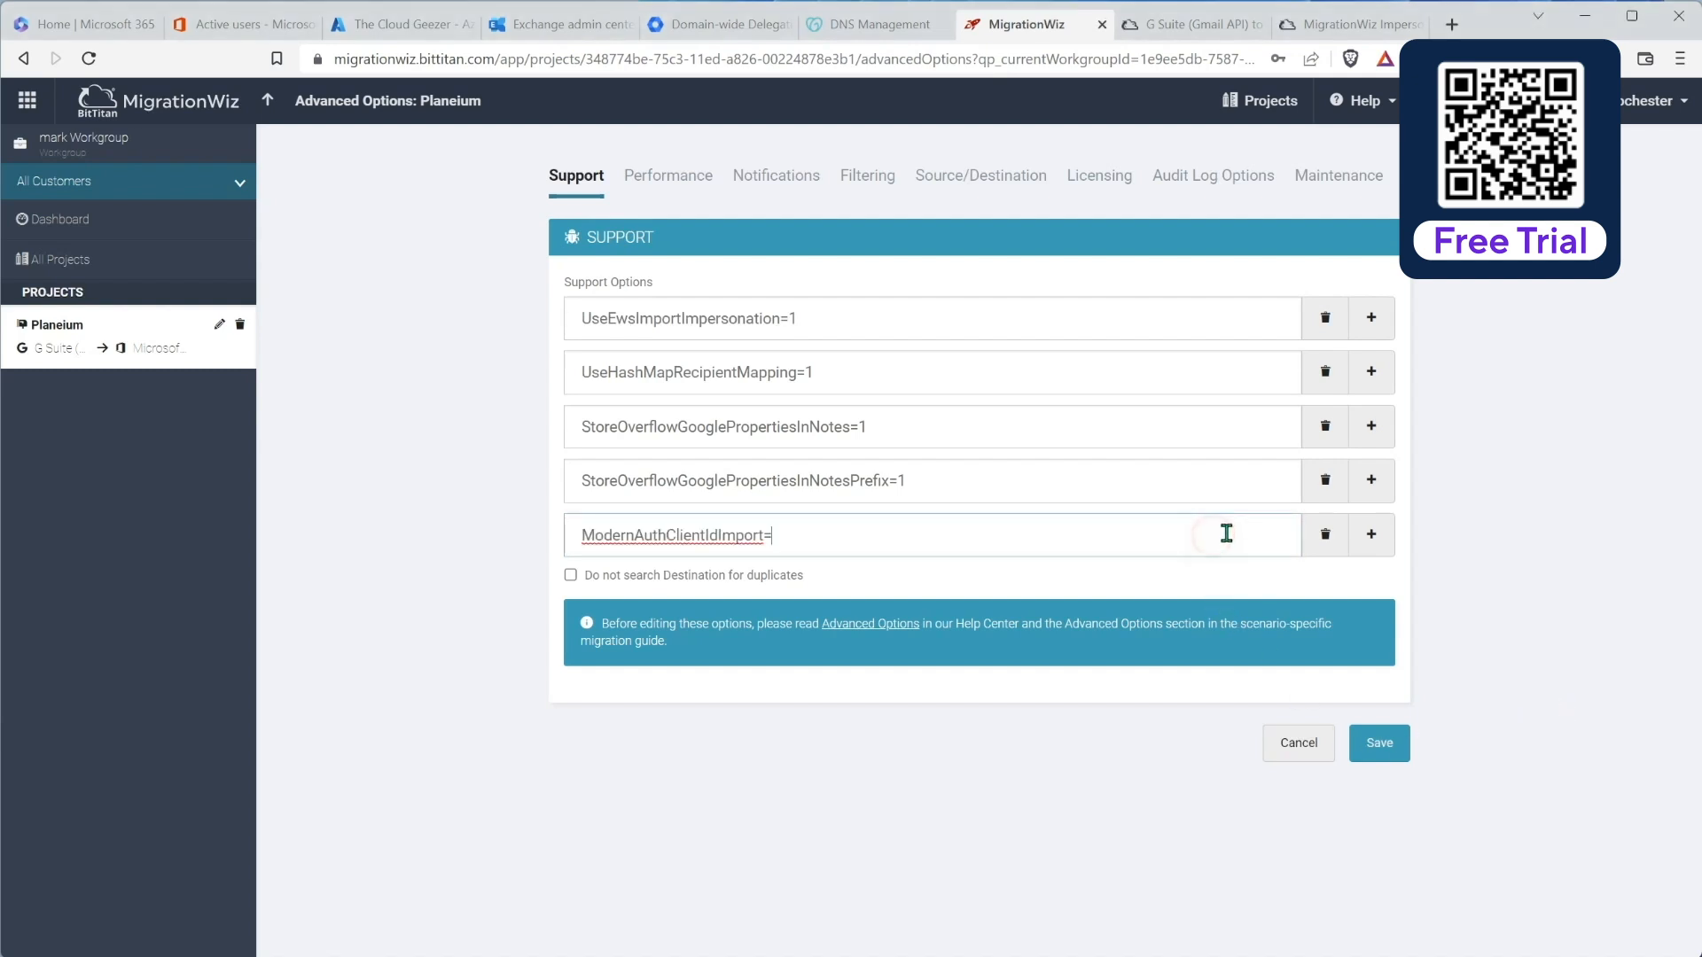
left_click(1372, 535)
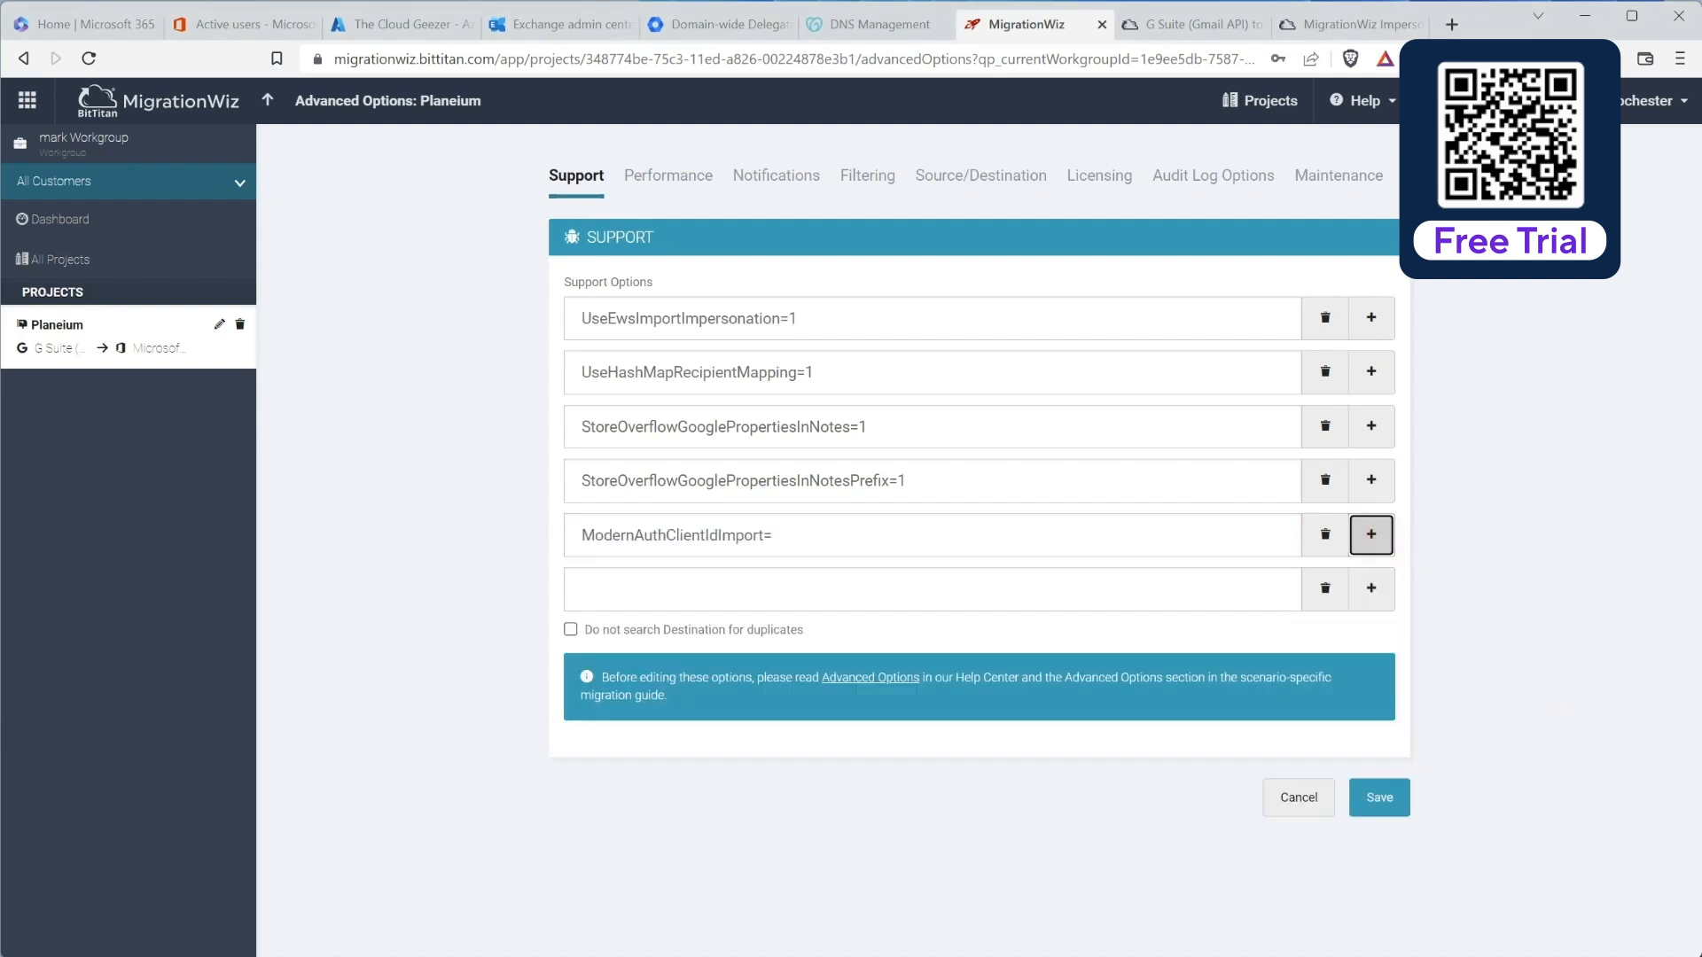
left_click(617, 596)
type("ModernAuthTenantIdImport")
Step: Append the app's Application (client) ID from the notes to ModernAuthClientIdImport
left_click(841, 538)
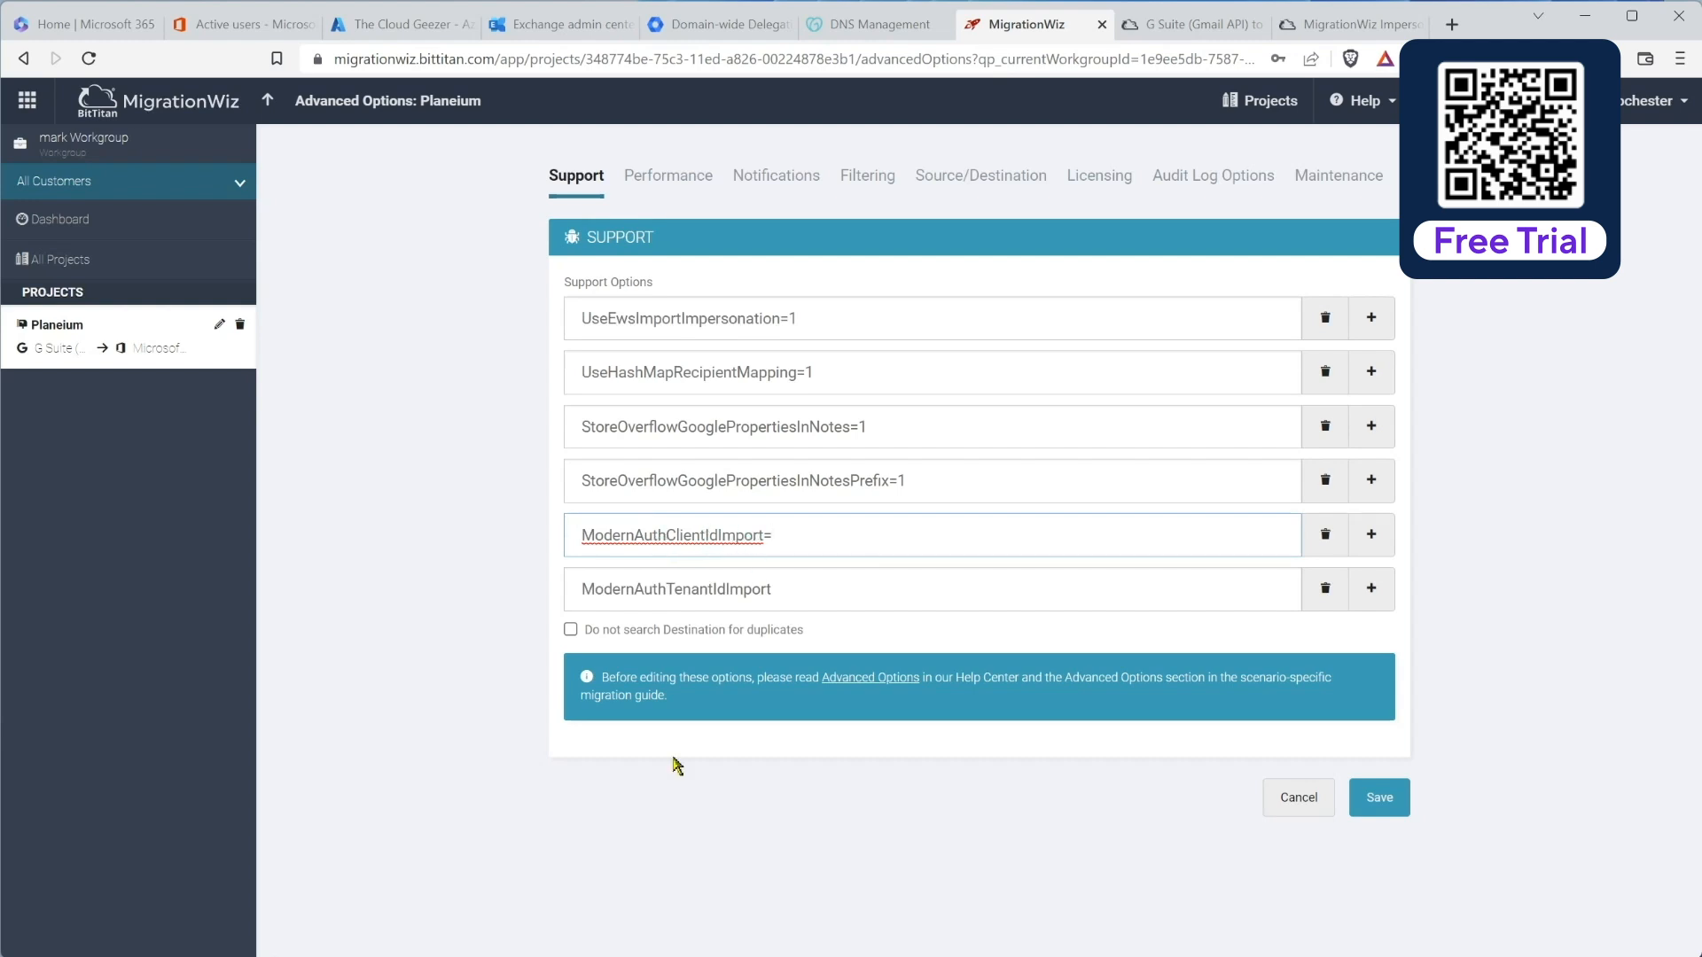
left_click(452, 886)
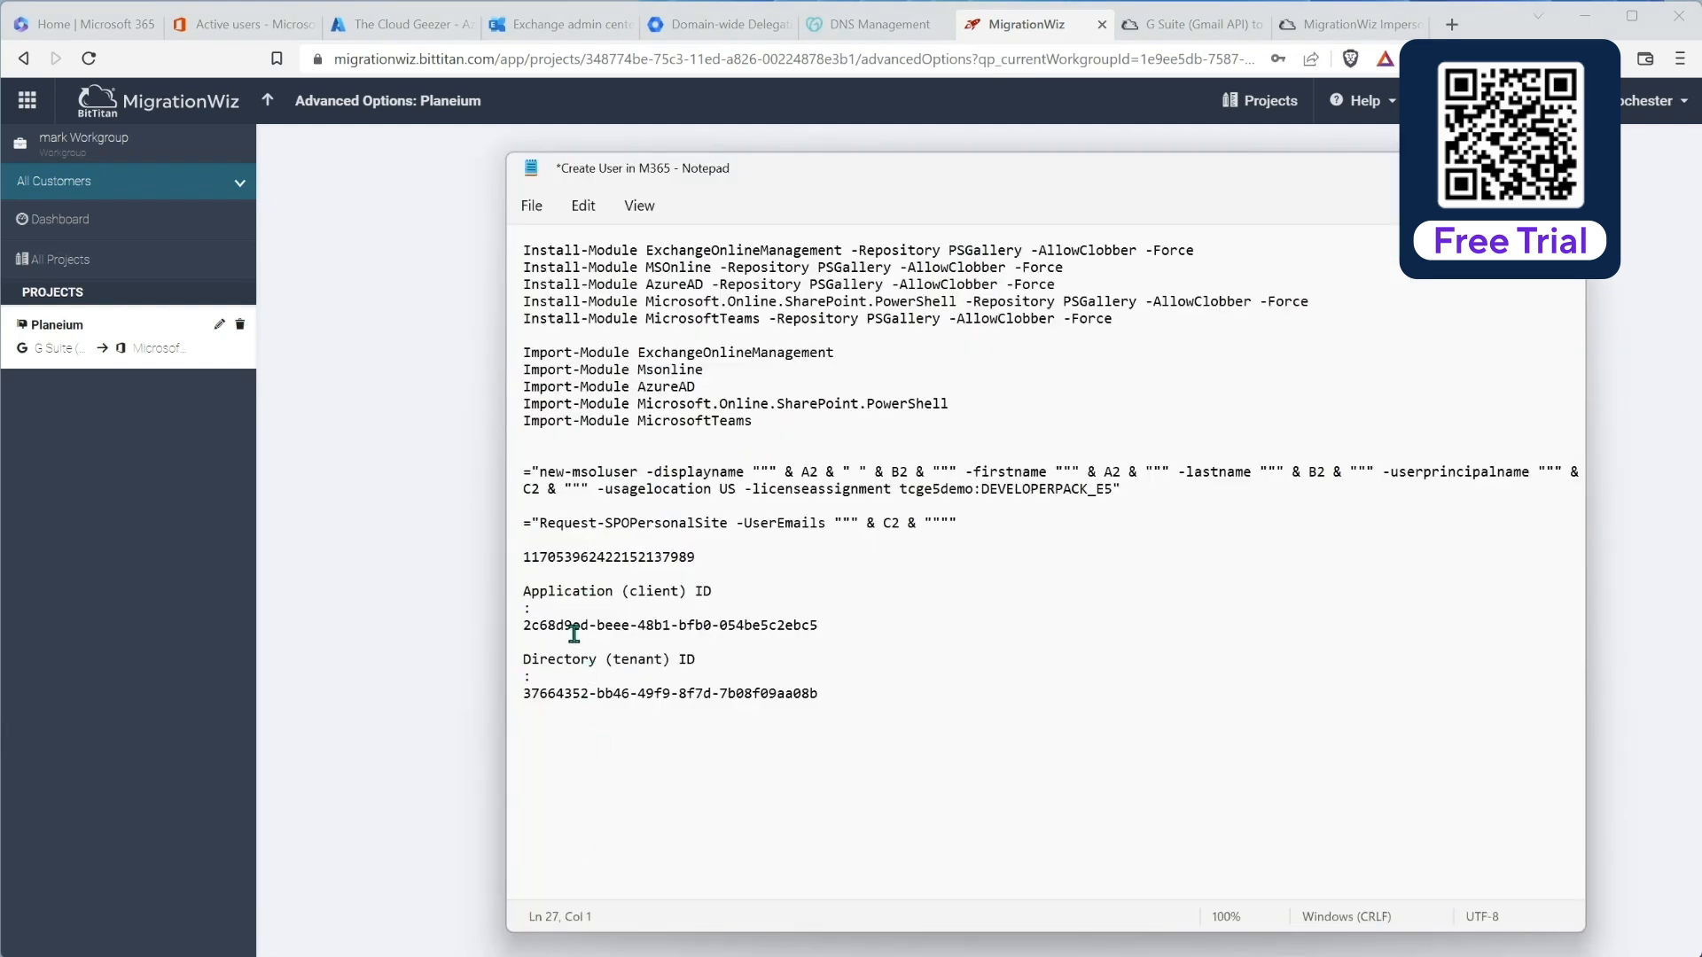
left_click_drag(523, 625, 824, 625)
key("ctrl+c")
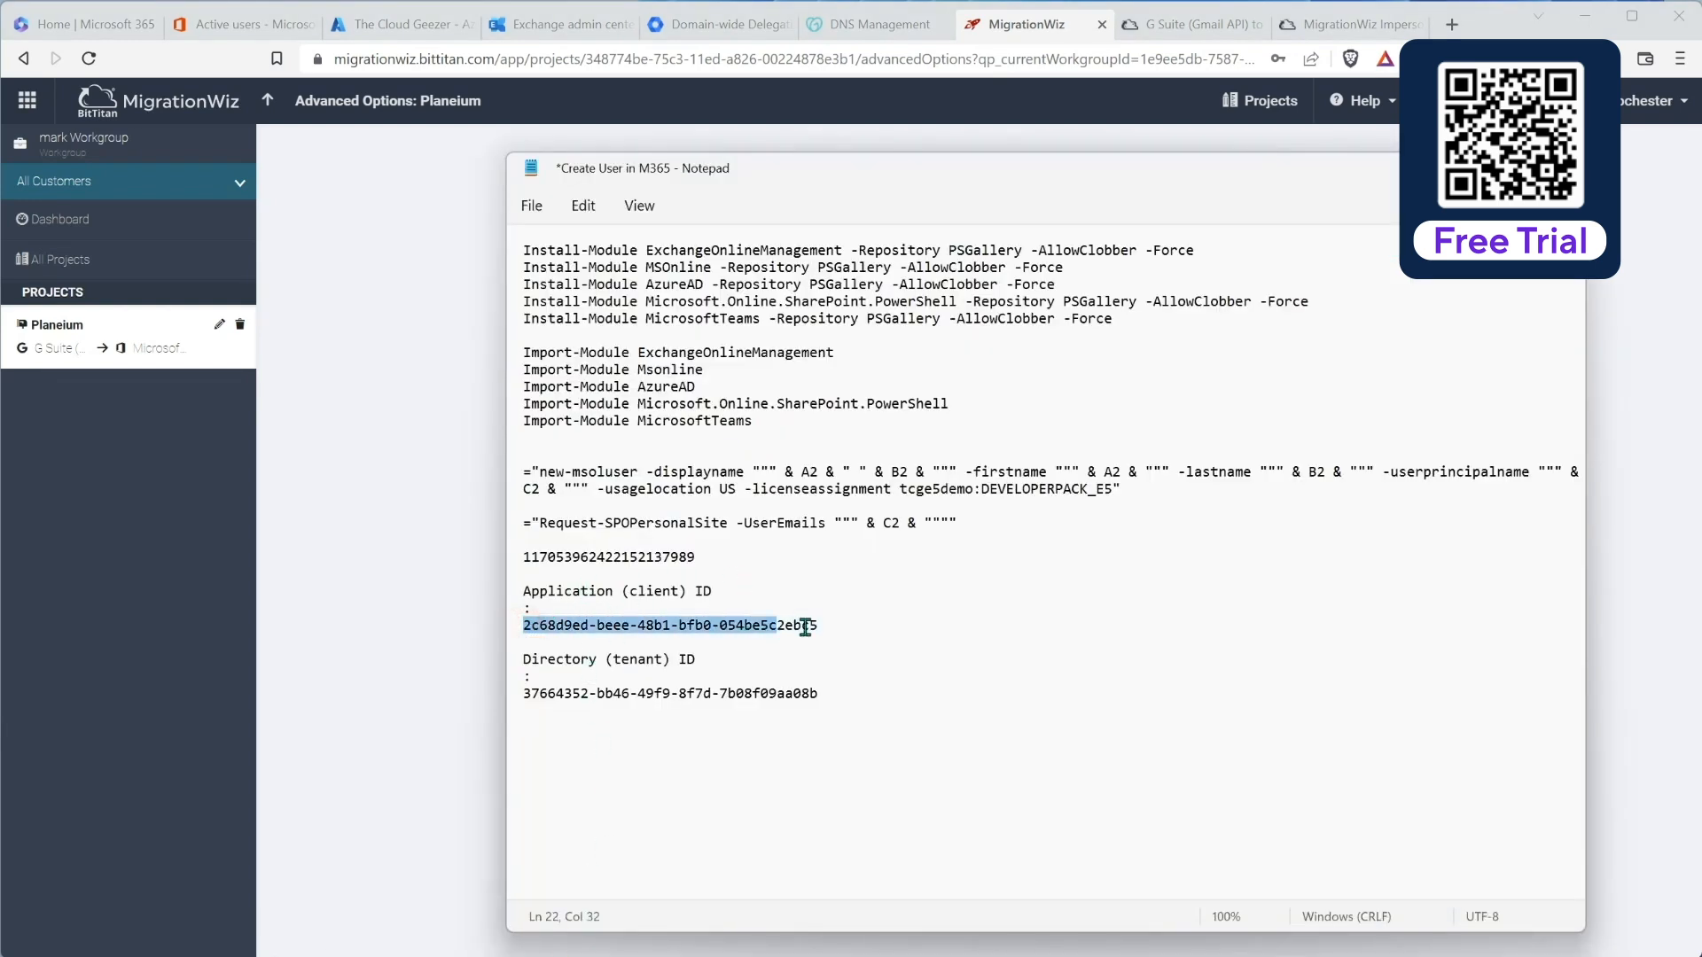
left_click(417, 575)
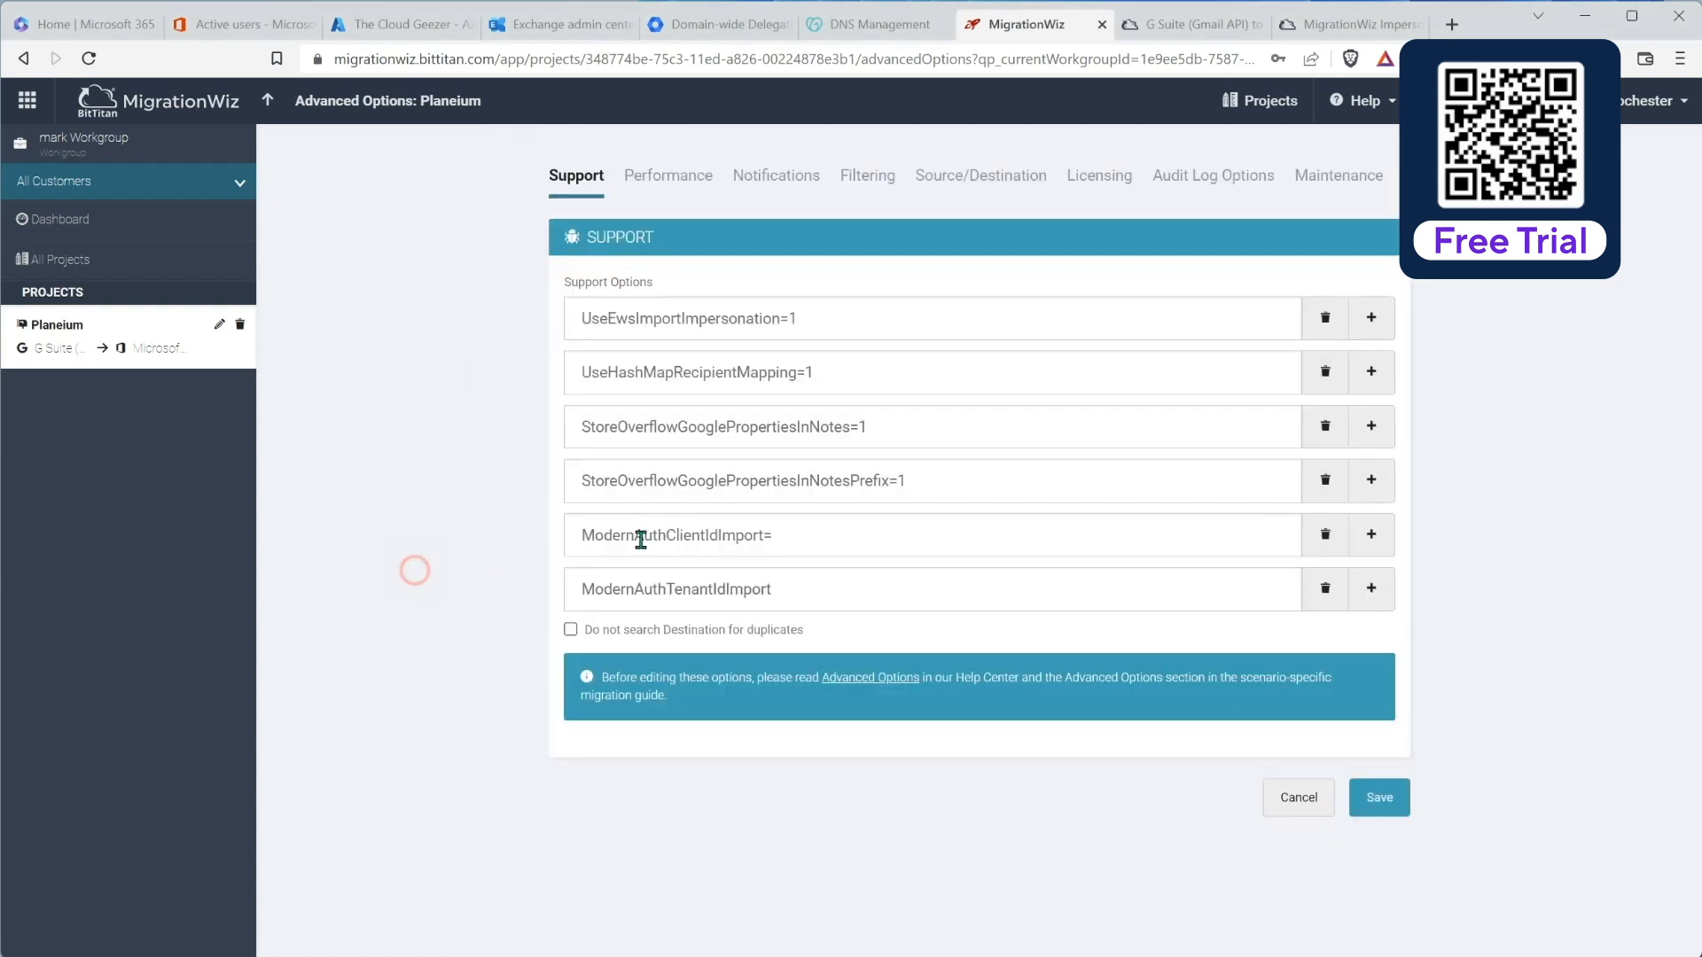
left_click(819, 540)
key("ctrl+v")
Step: Append the Directory (tenant) ID to ModernAuthTenantIdImport and save the options
left_click(829, 591)
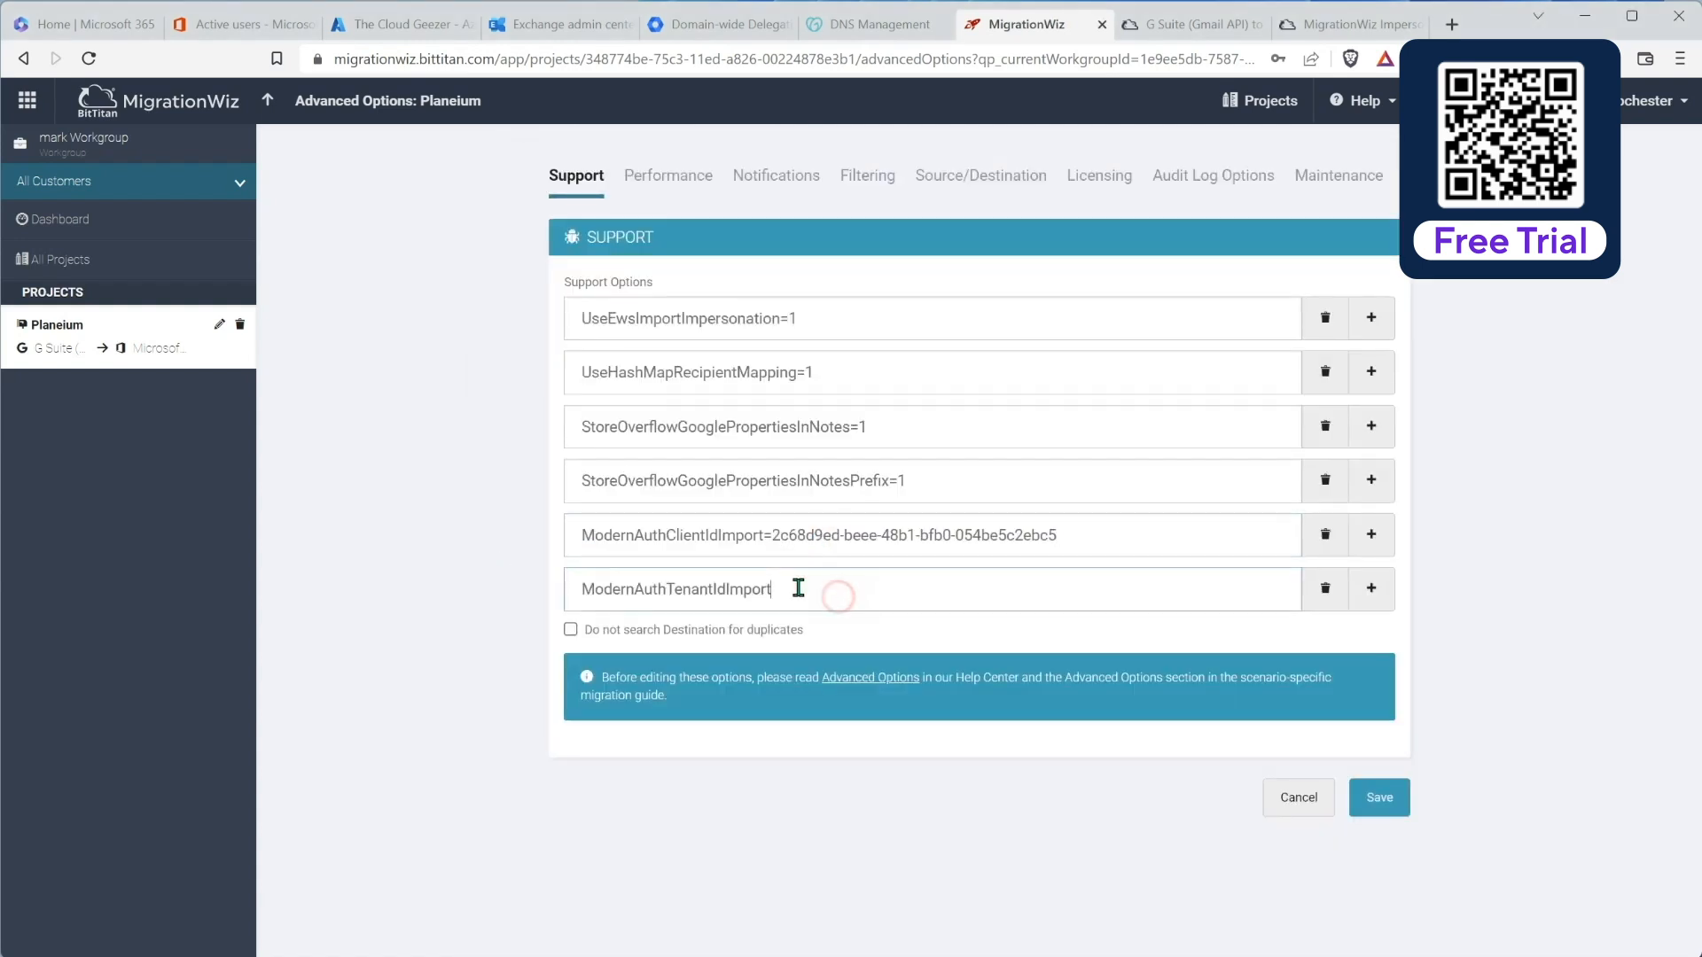
key("alt+Tab")
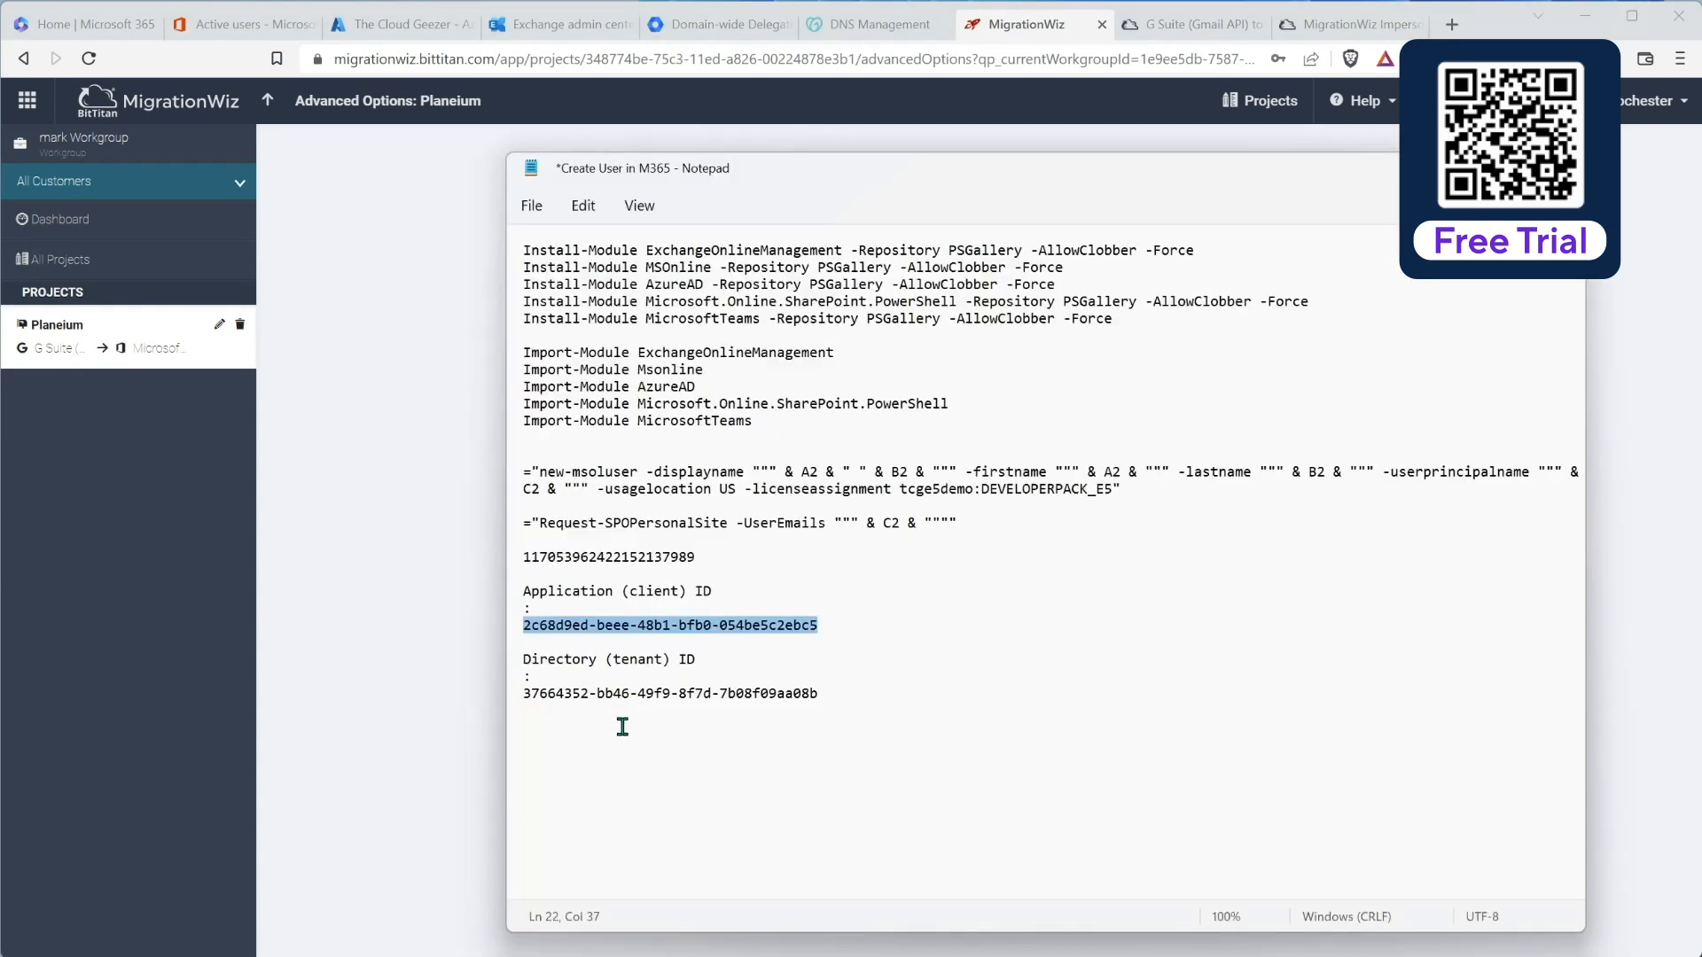
left_click_drag(523, 693, 821, 695)
key("ctrl+c")
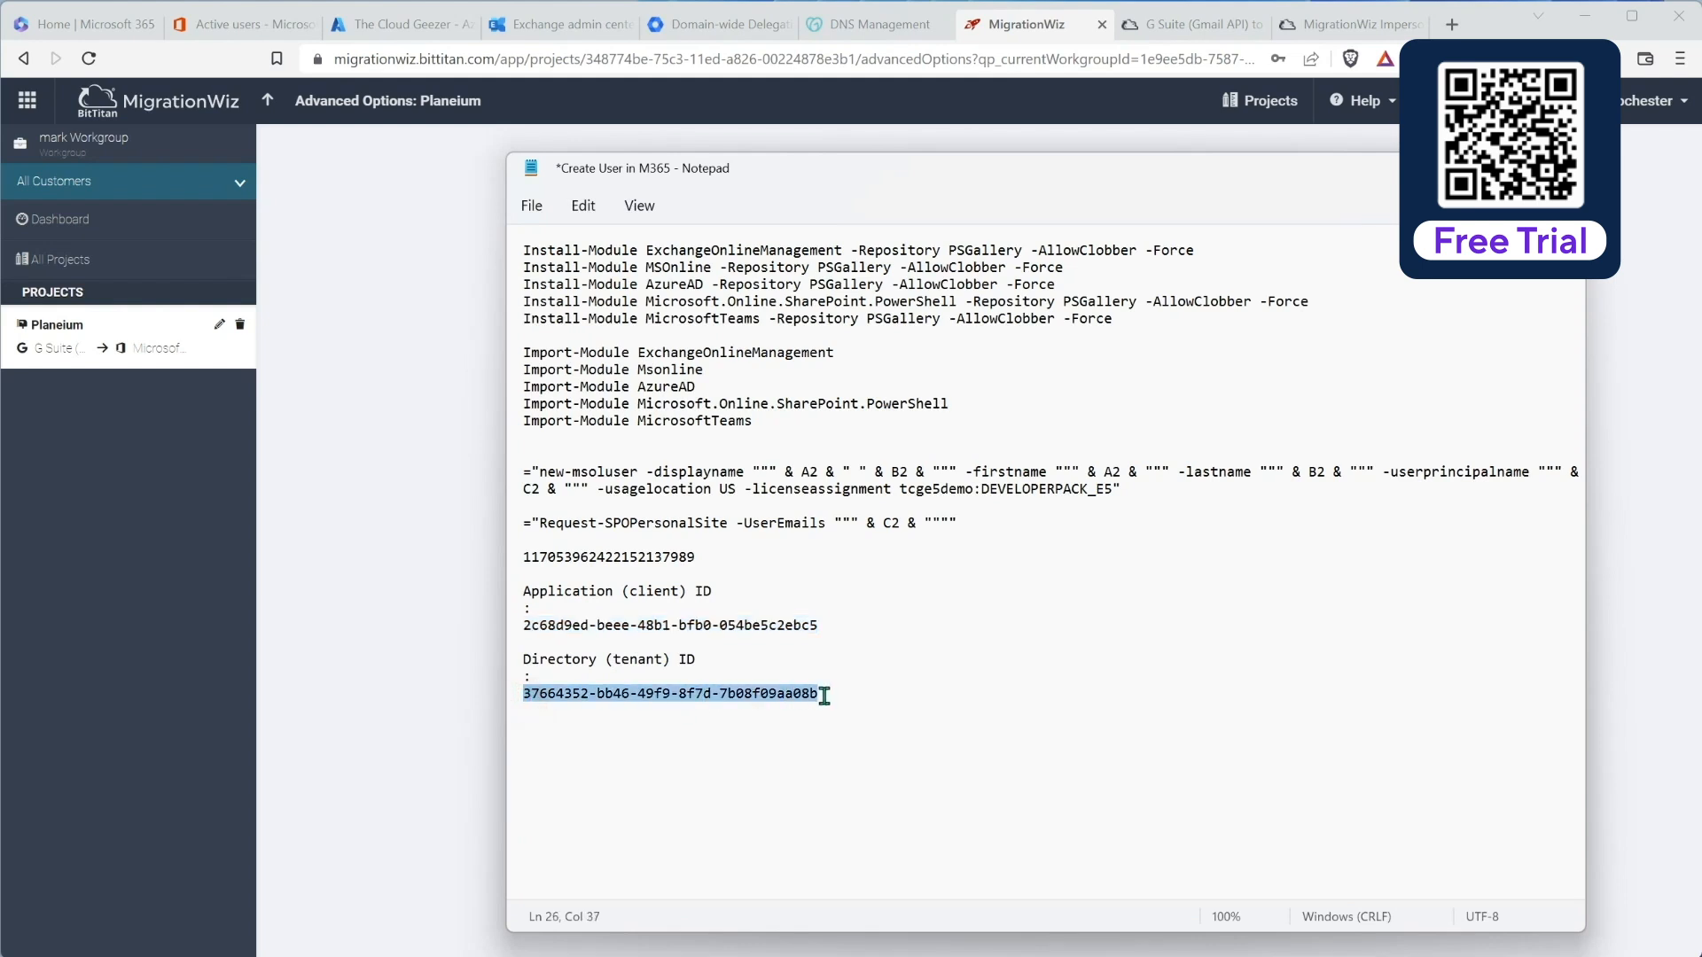
left_click(334, 608)
left_click(823, 587)
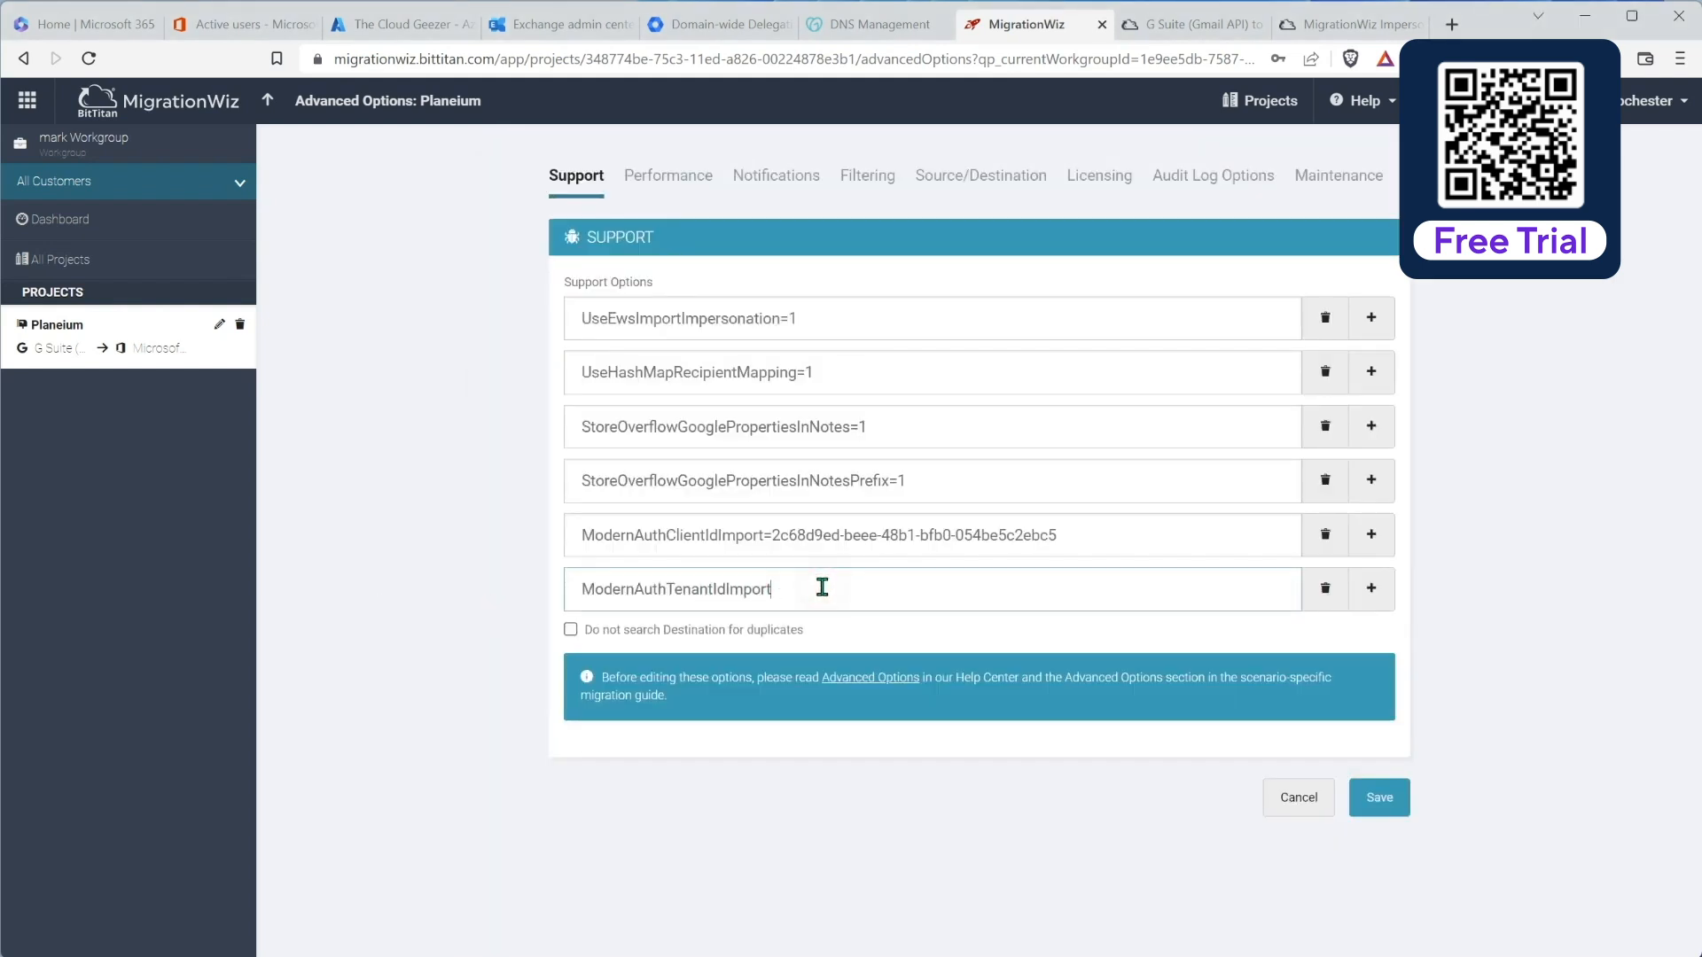
key("ctrl+v")
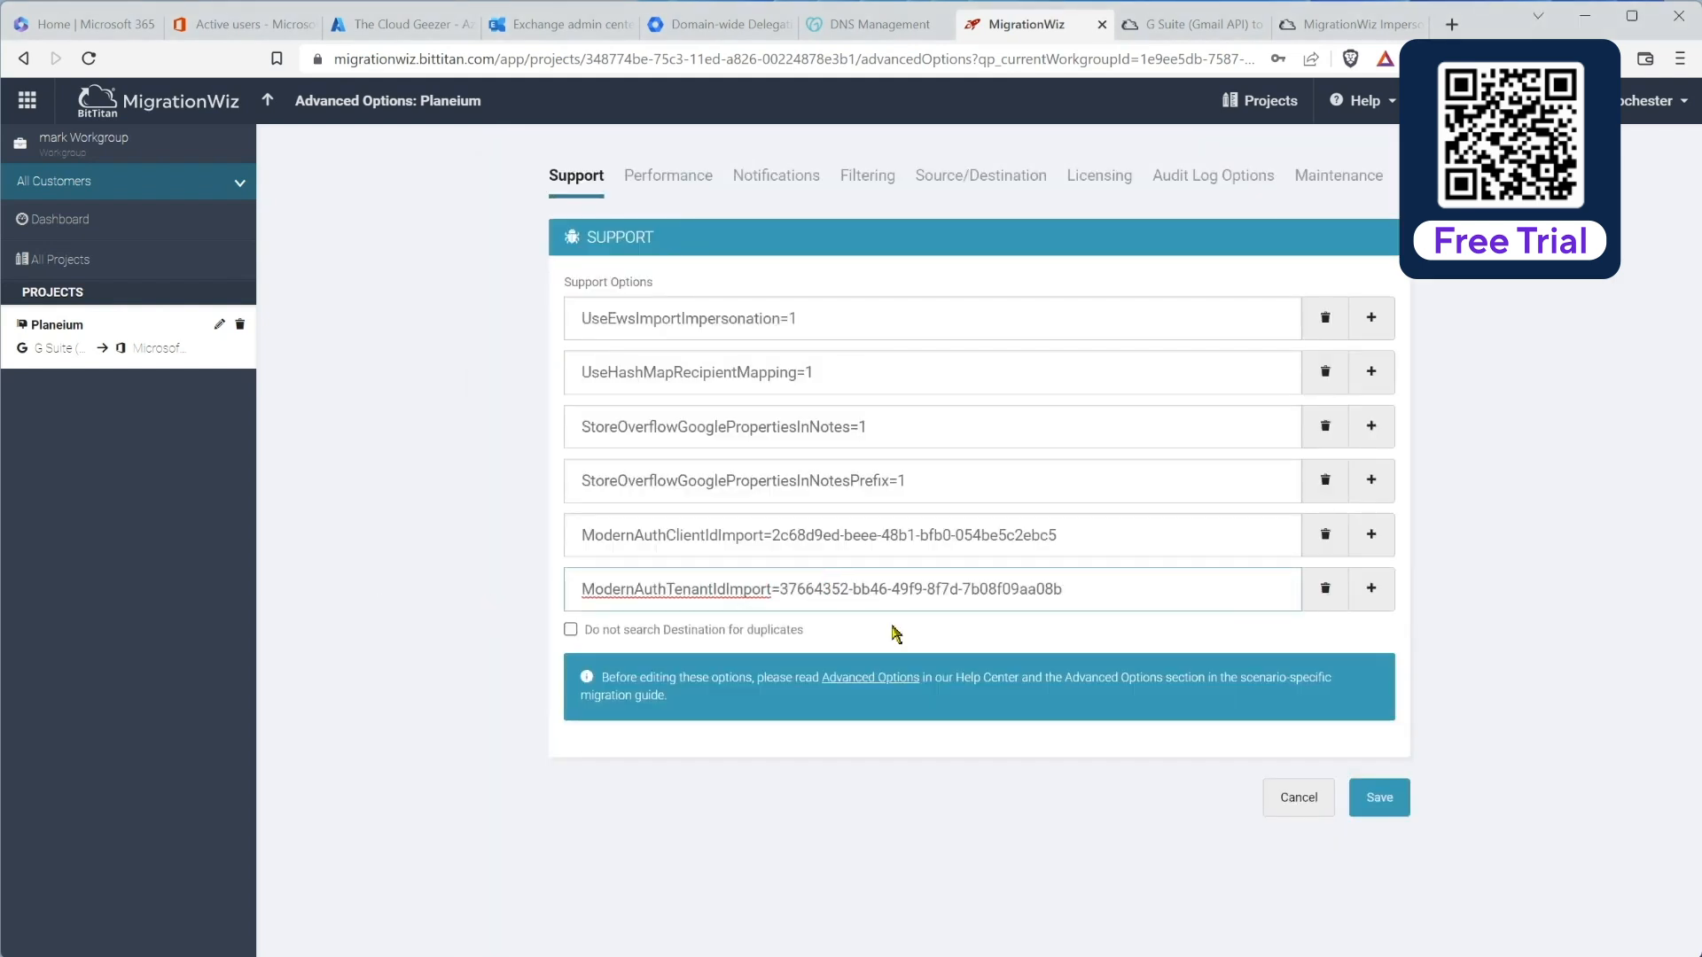
left_click(1357, 800)
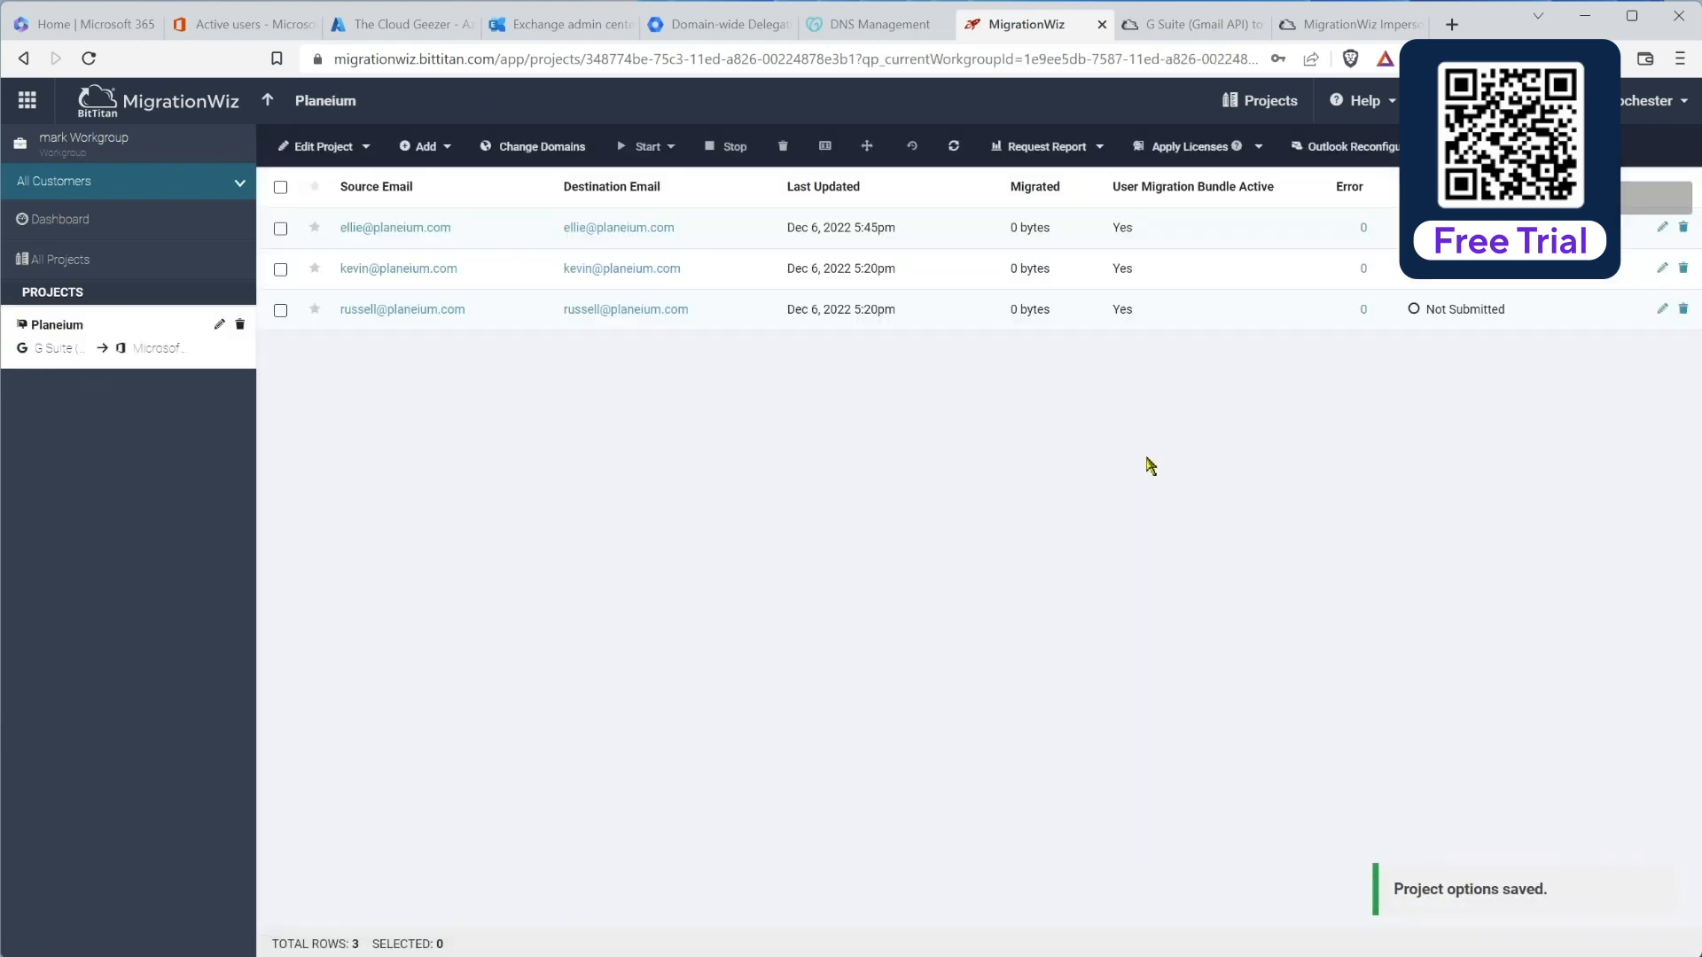
Step: Run Verify Credentials on the first mailbox, then select the third mailbox
left_click(280, 229)
left_click(651, 149)
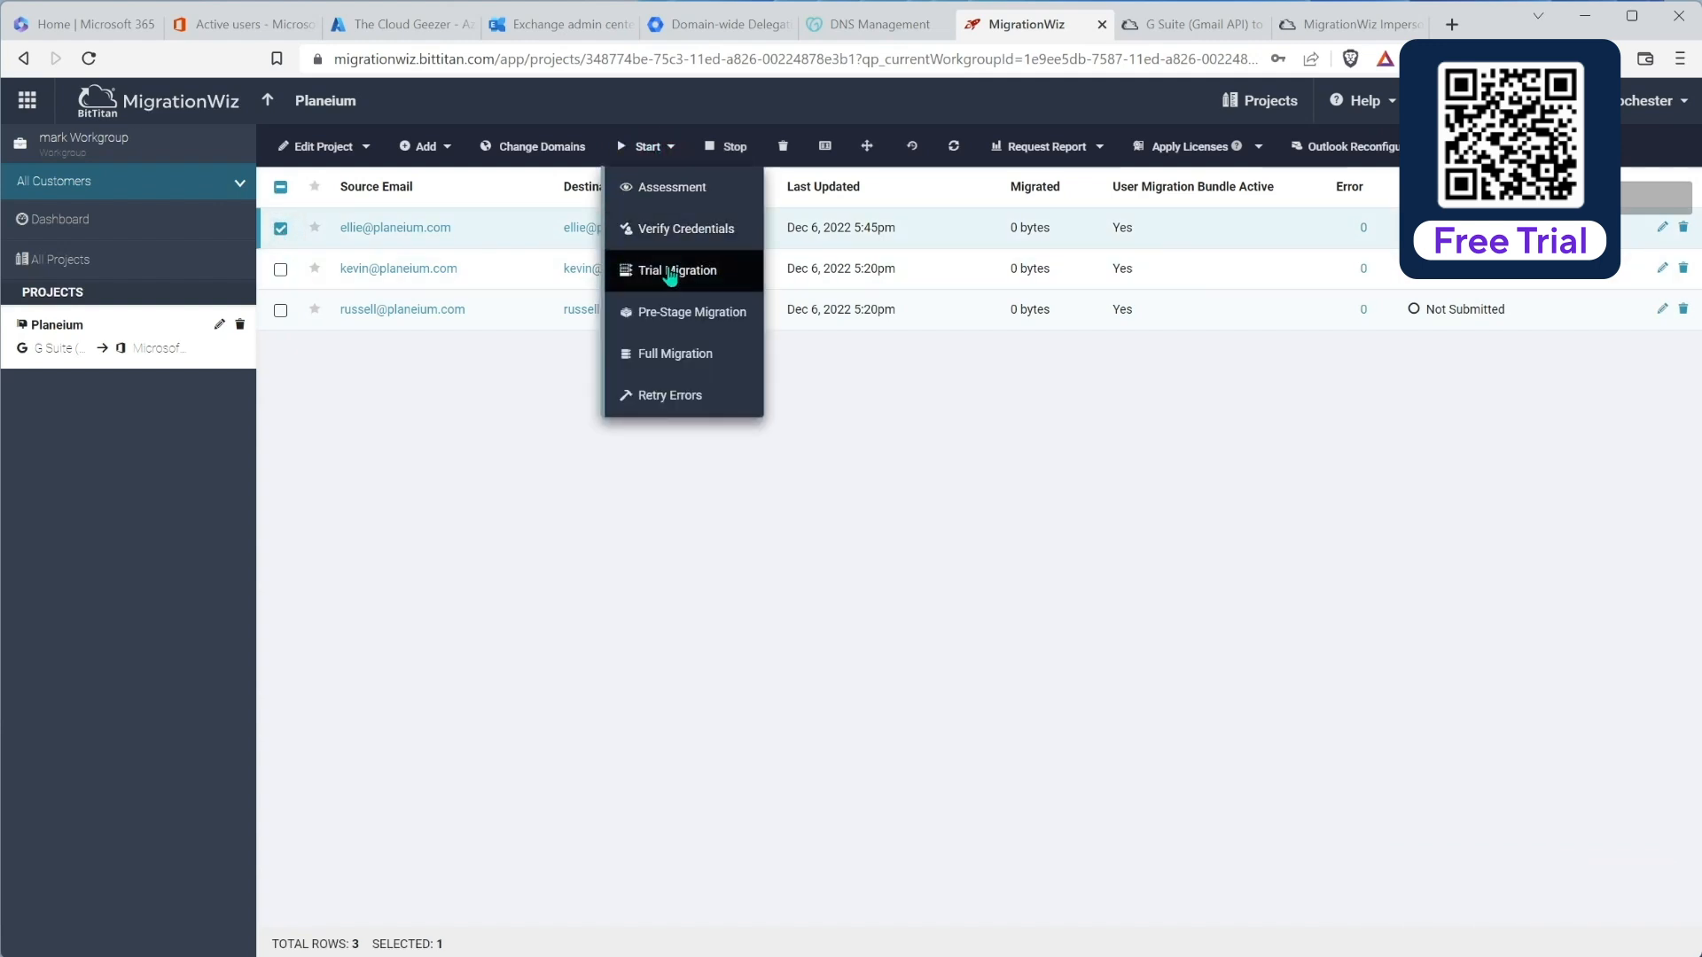
left_click(685, 229)
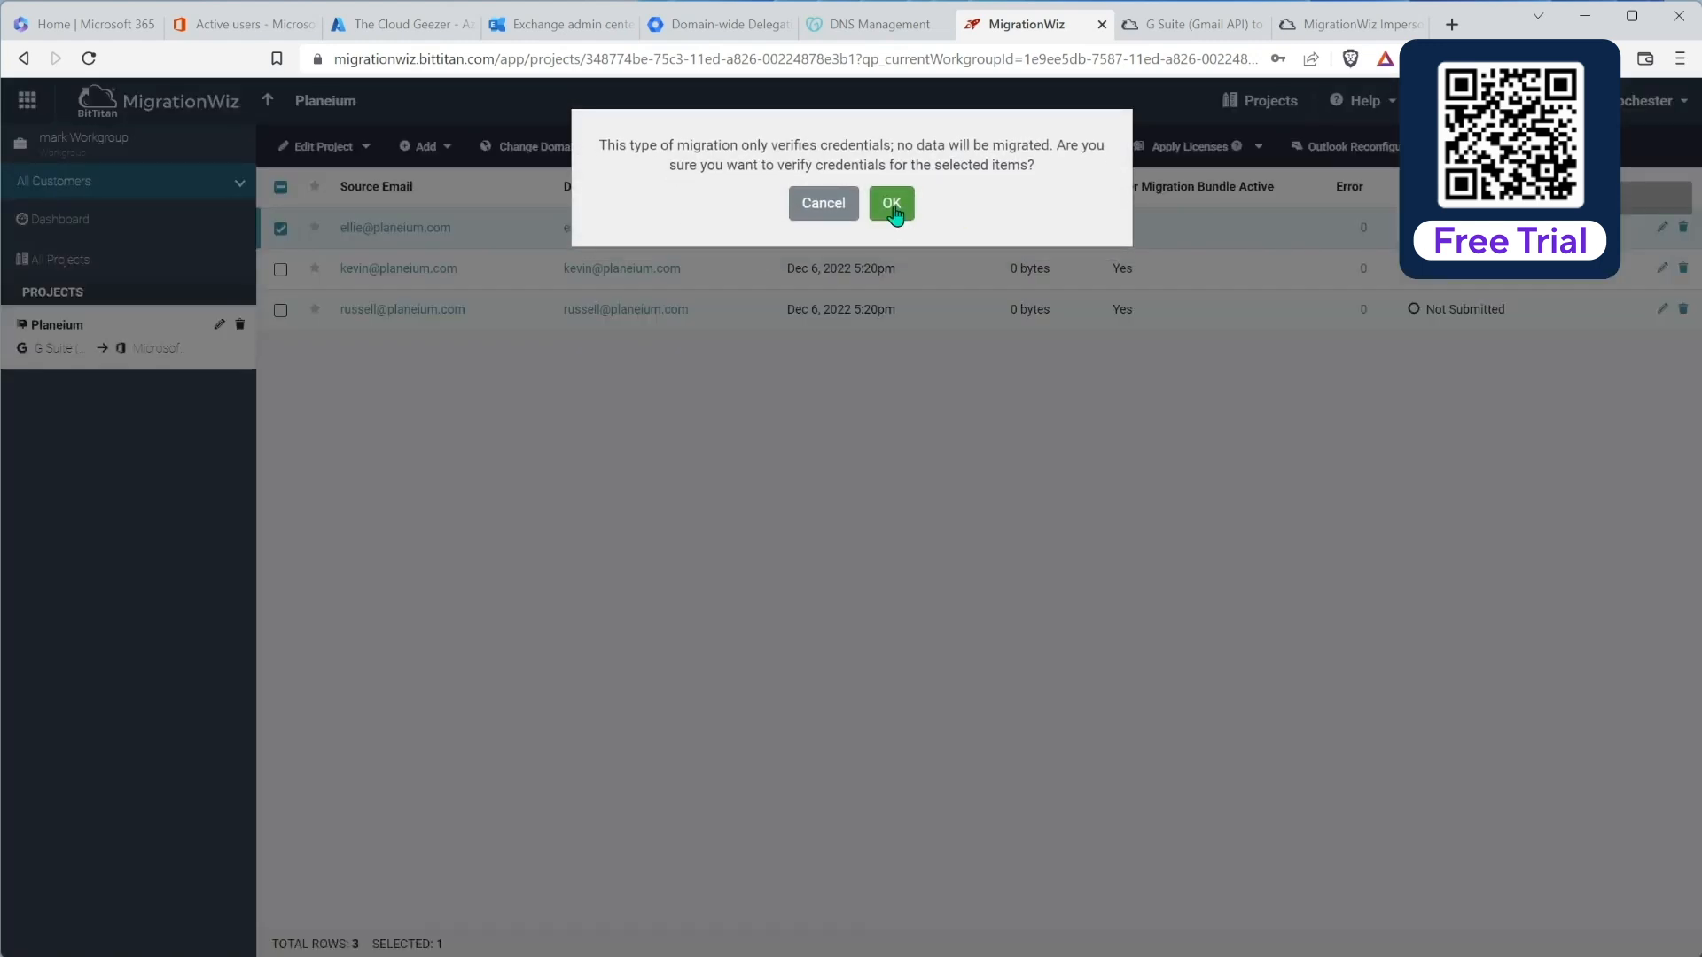
left_click(891, 215)
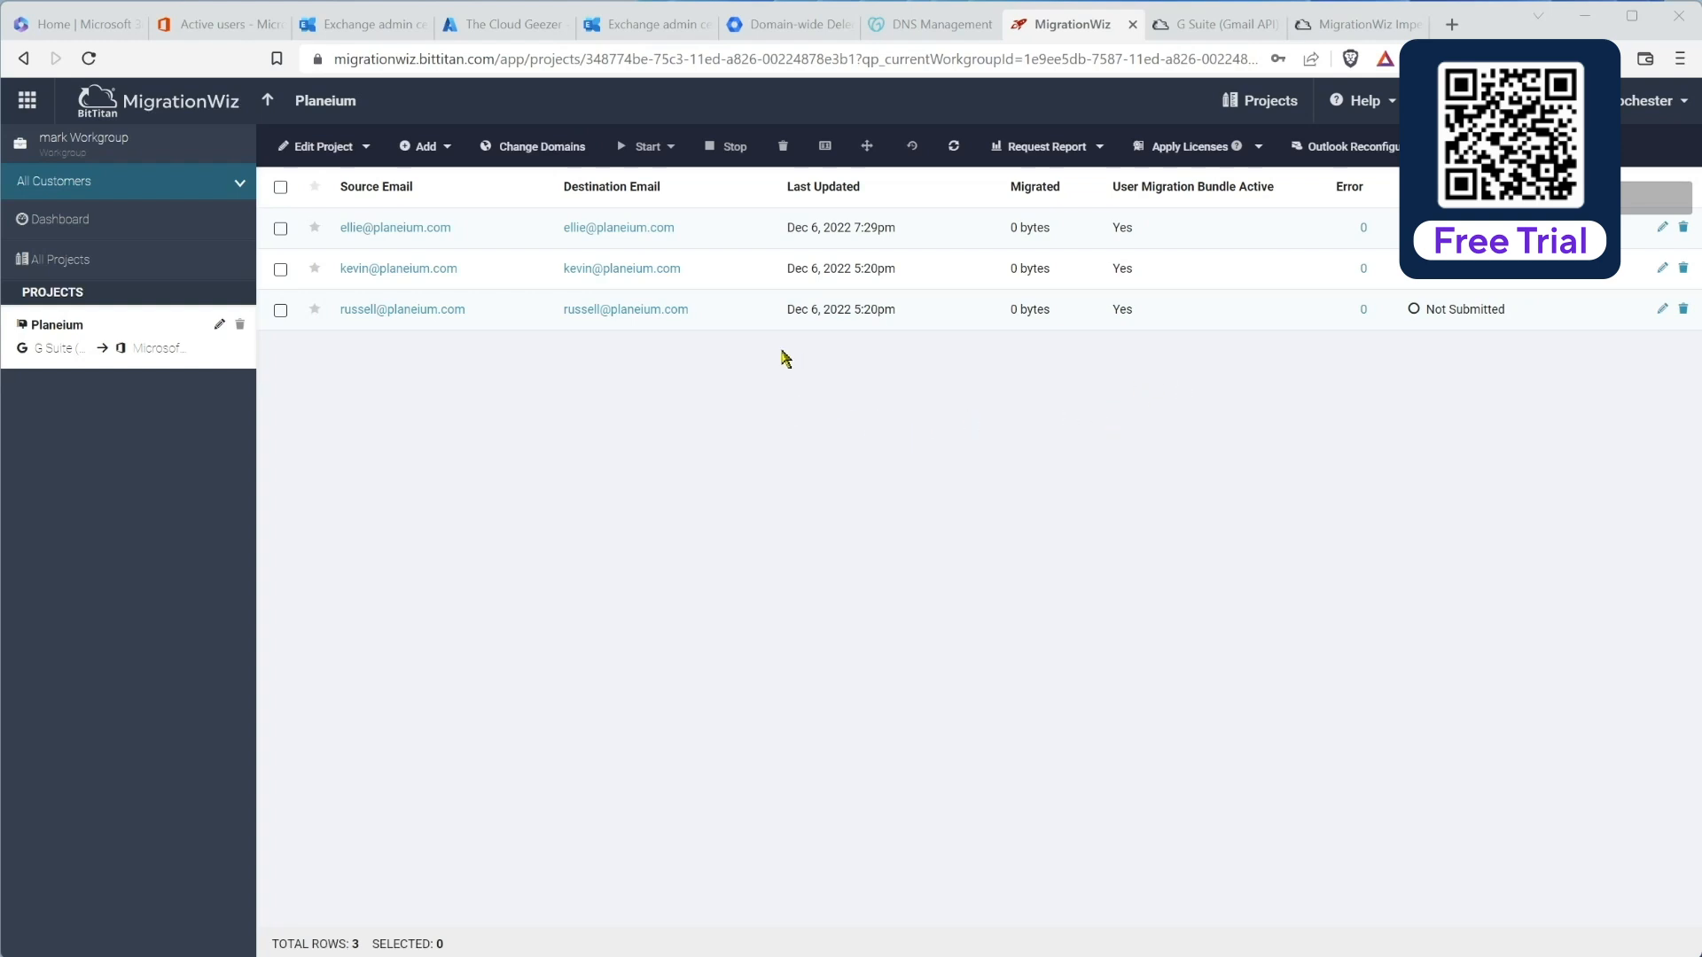
left_click(281, 311)
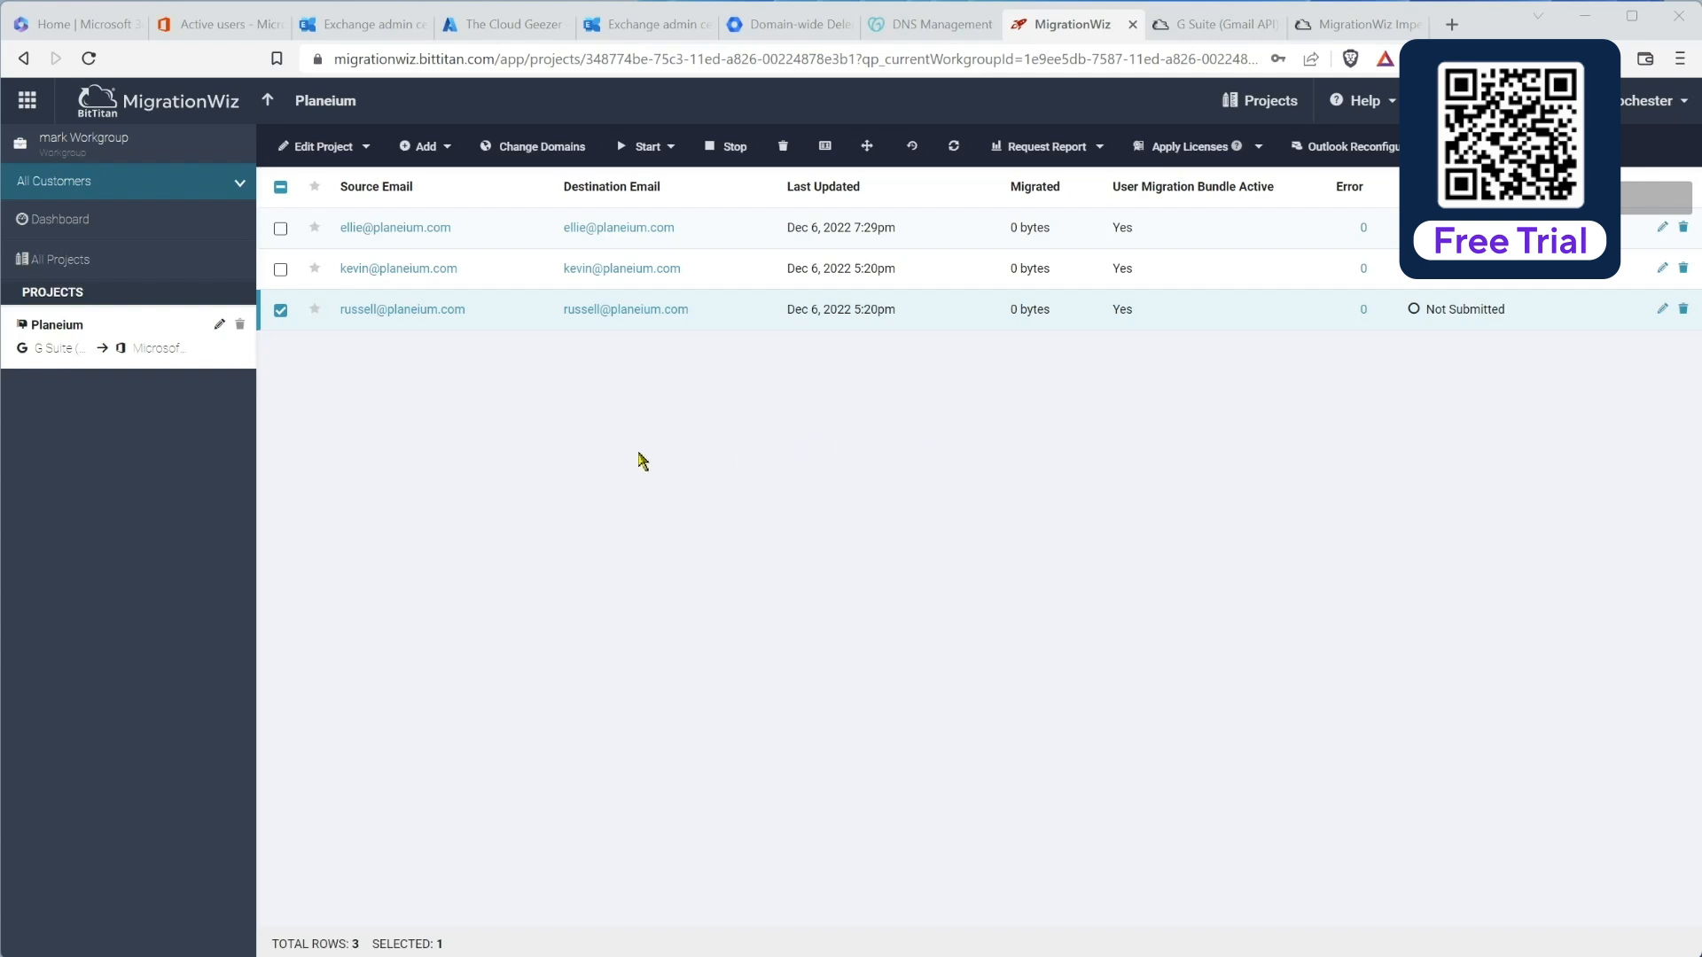
Step: In the project's Filtering options, leave the 'newer than' date filter off and view By Folder RegEx help
left_click(362, 147)
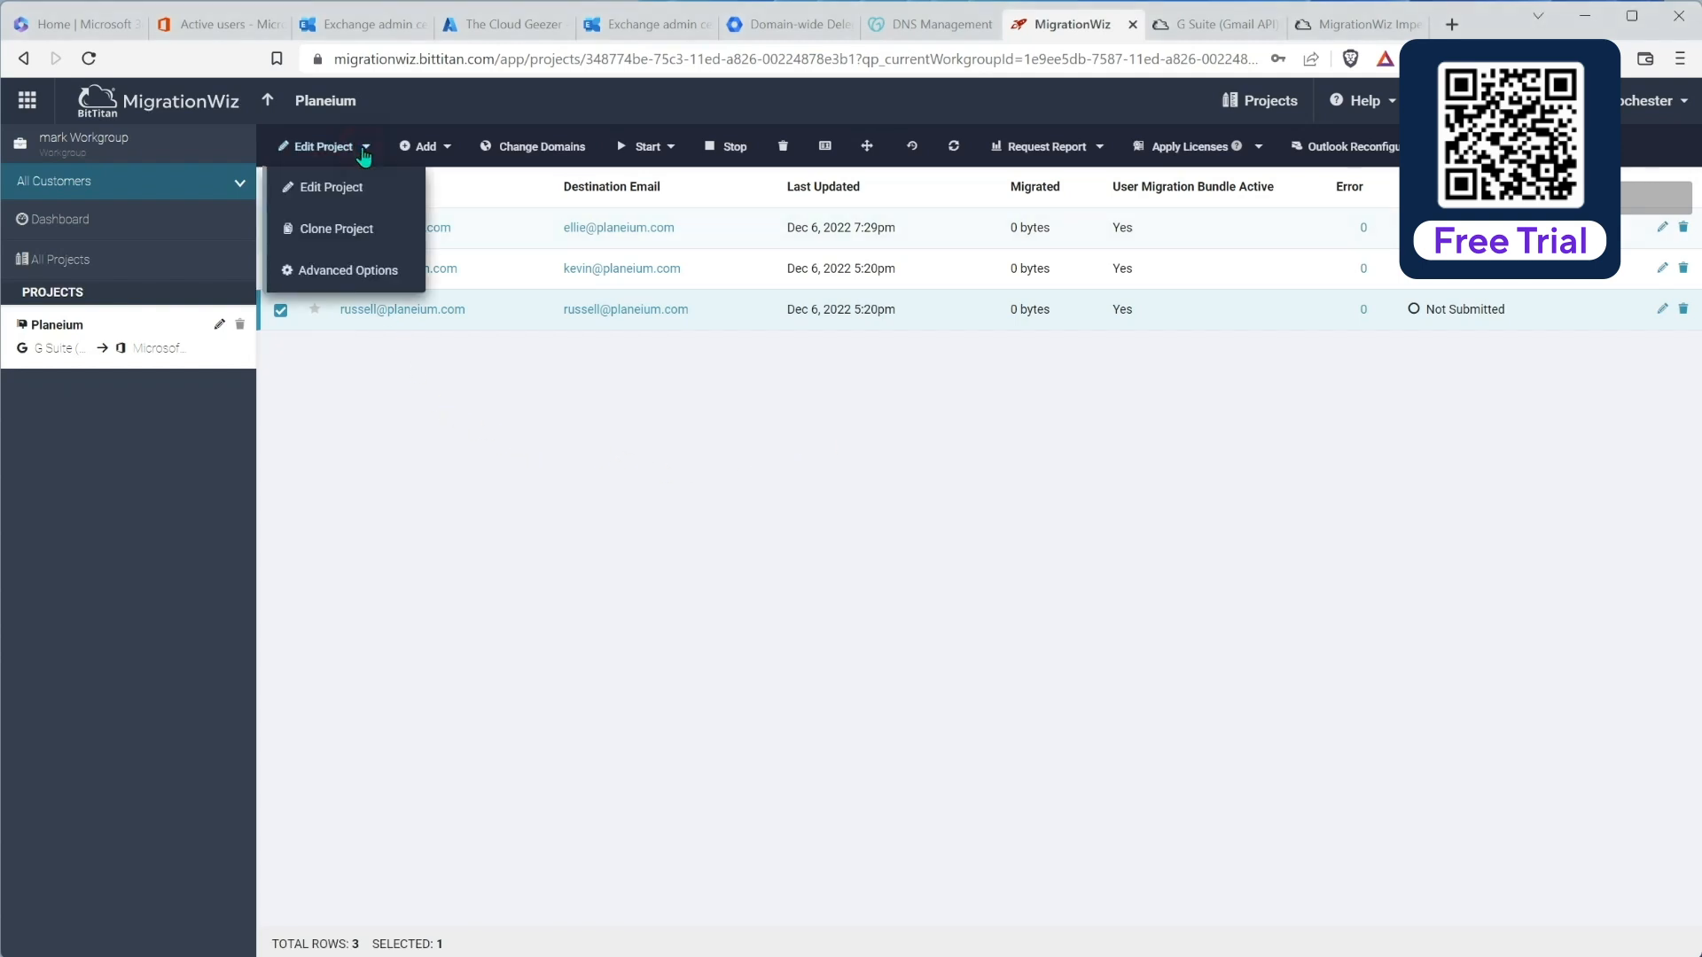
left_click(327, 283)
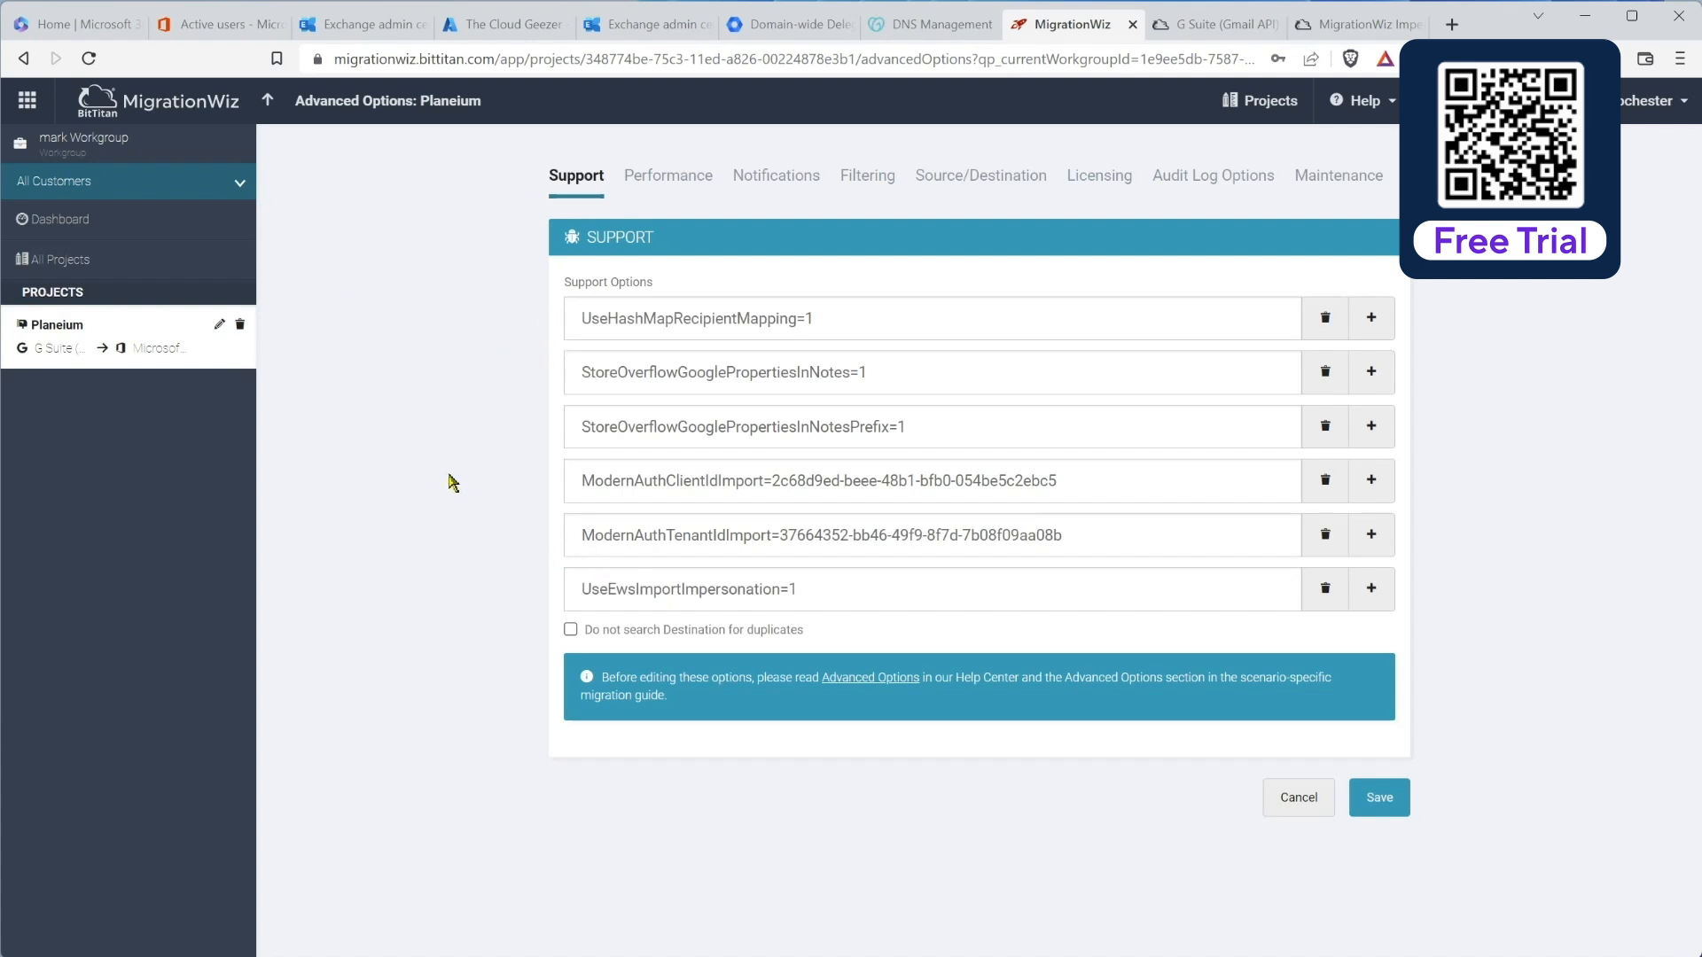
left_click(868, 178)
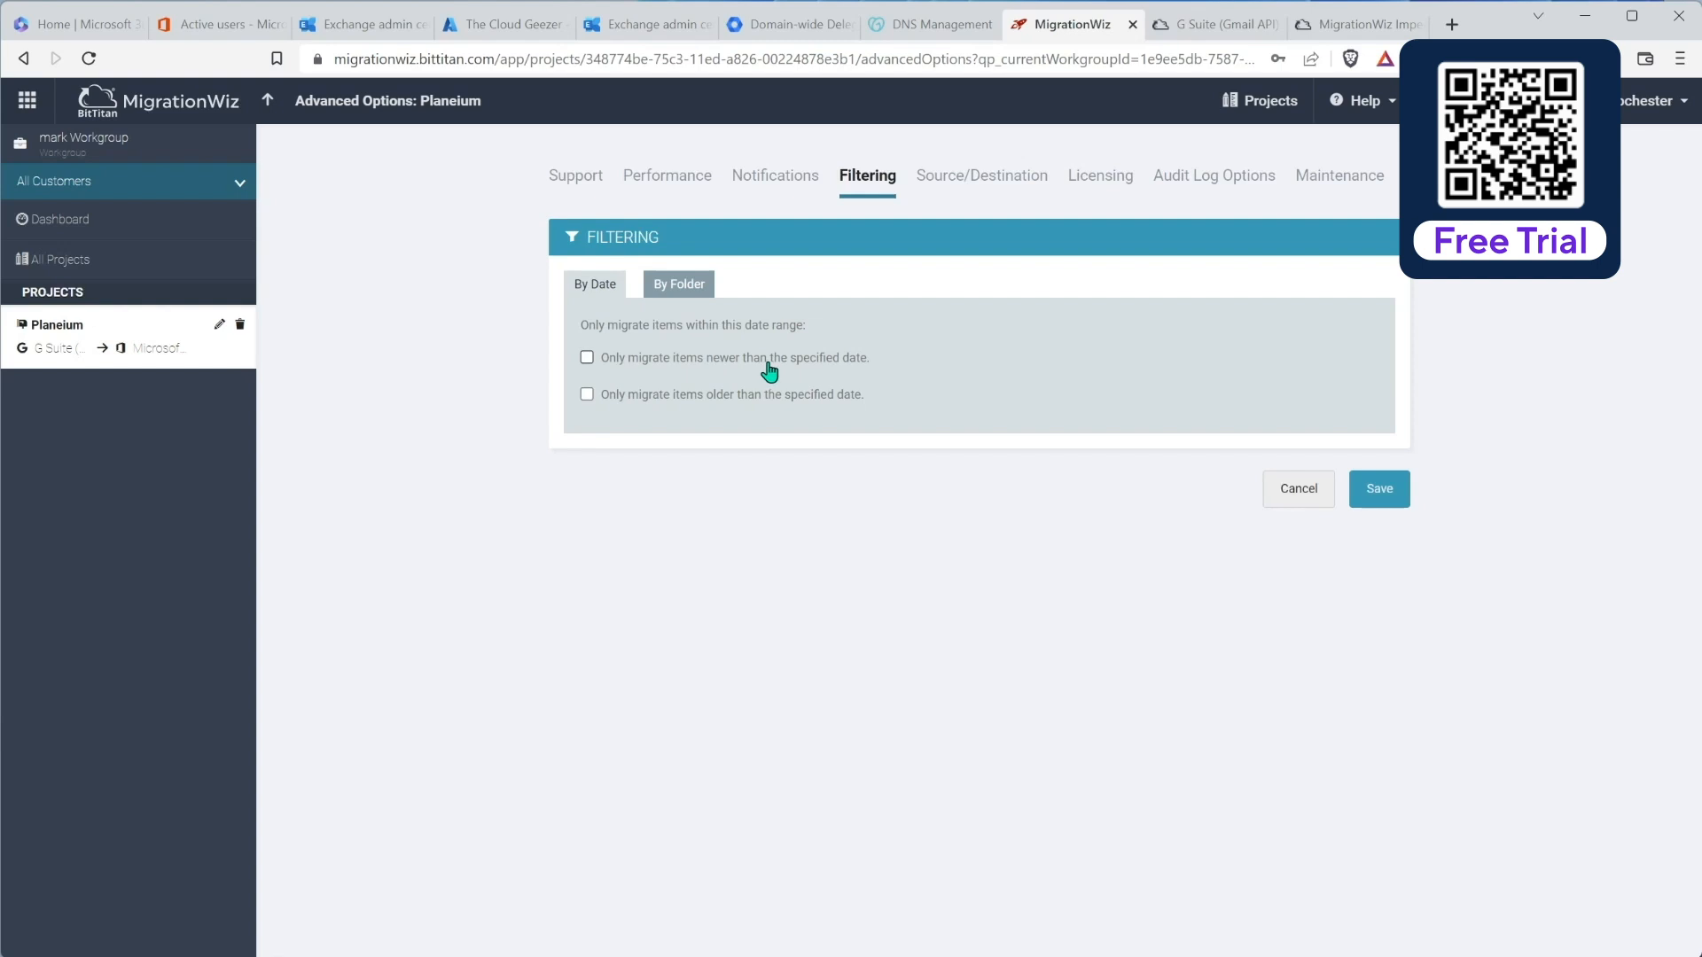
left_click(588, 359)
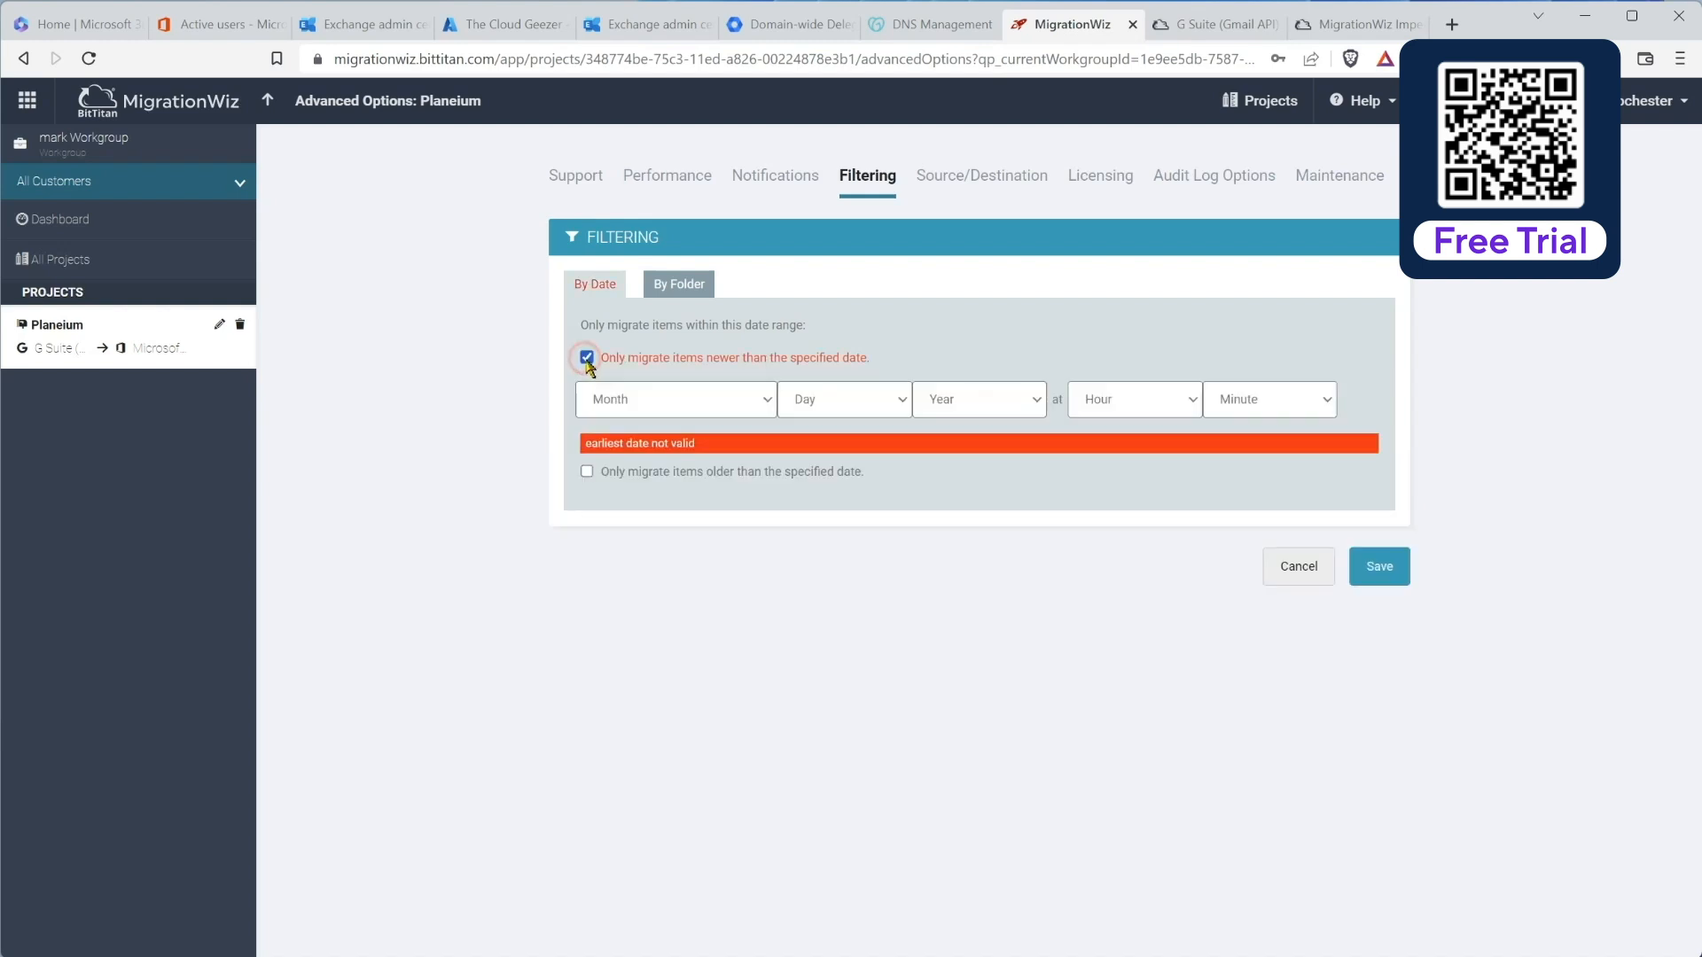
left_click(665, 396)
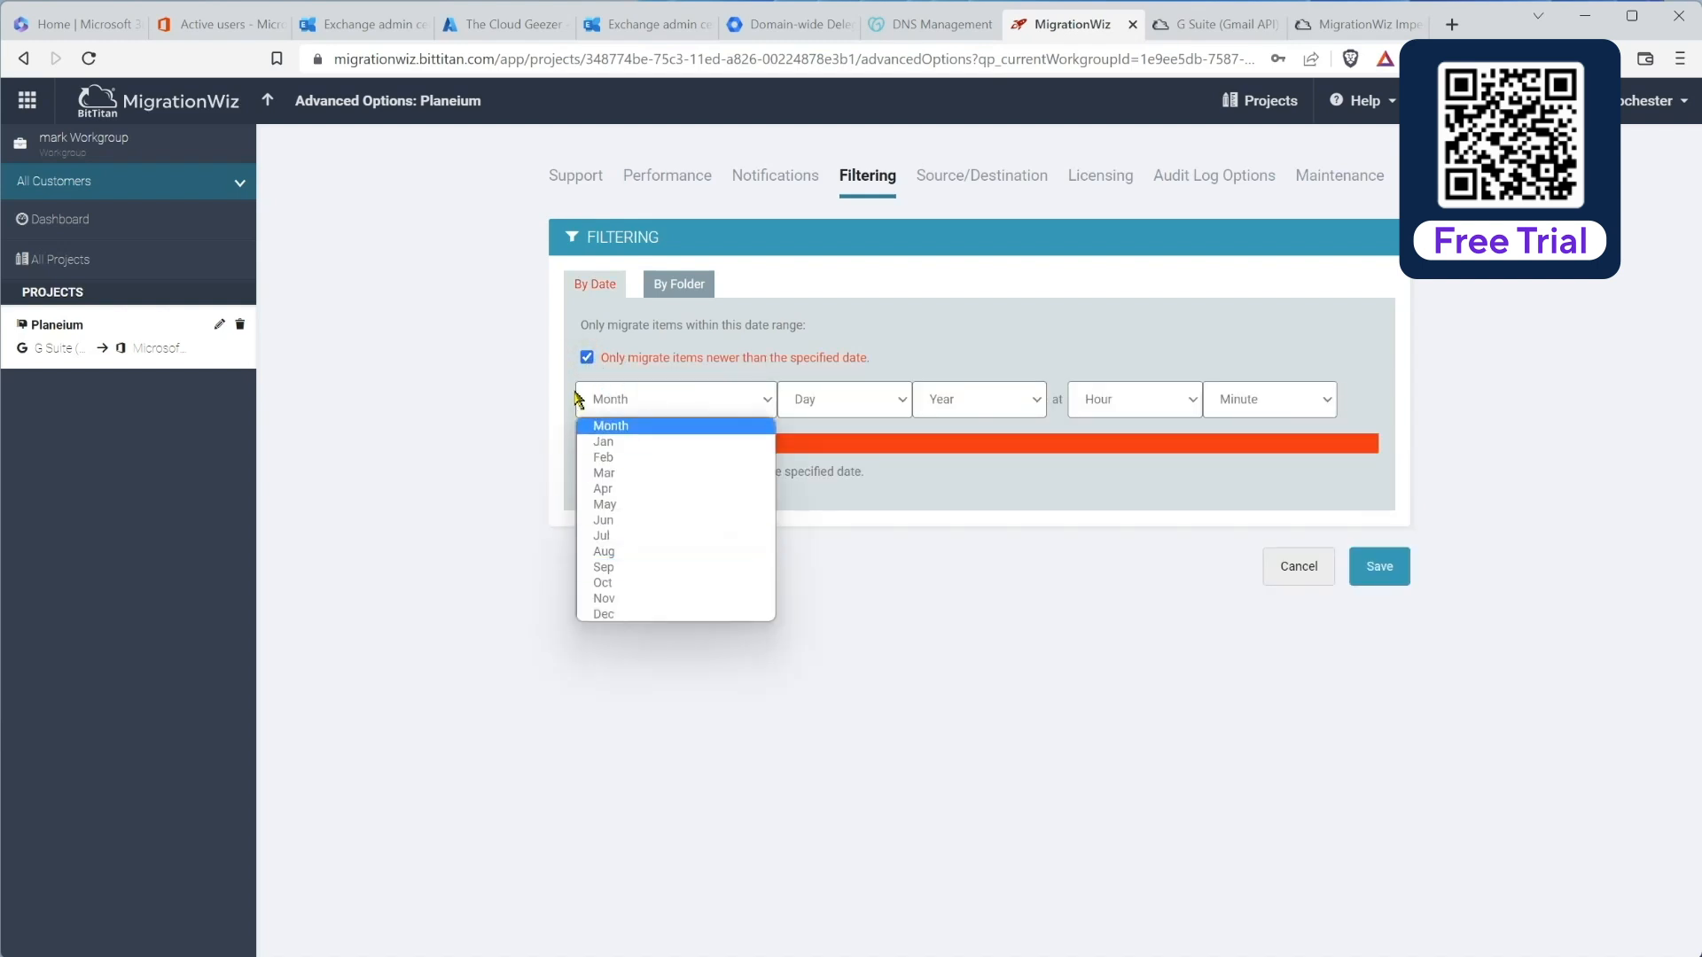
left_click(608, 360)
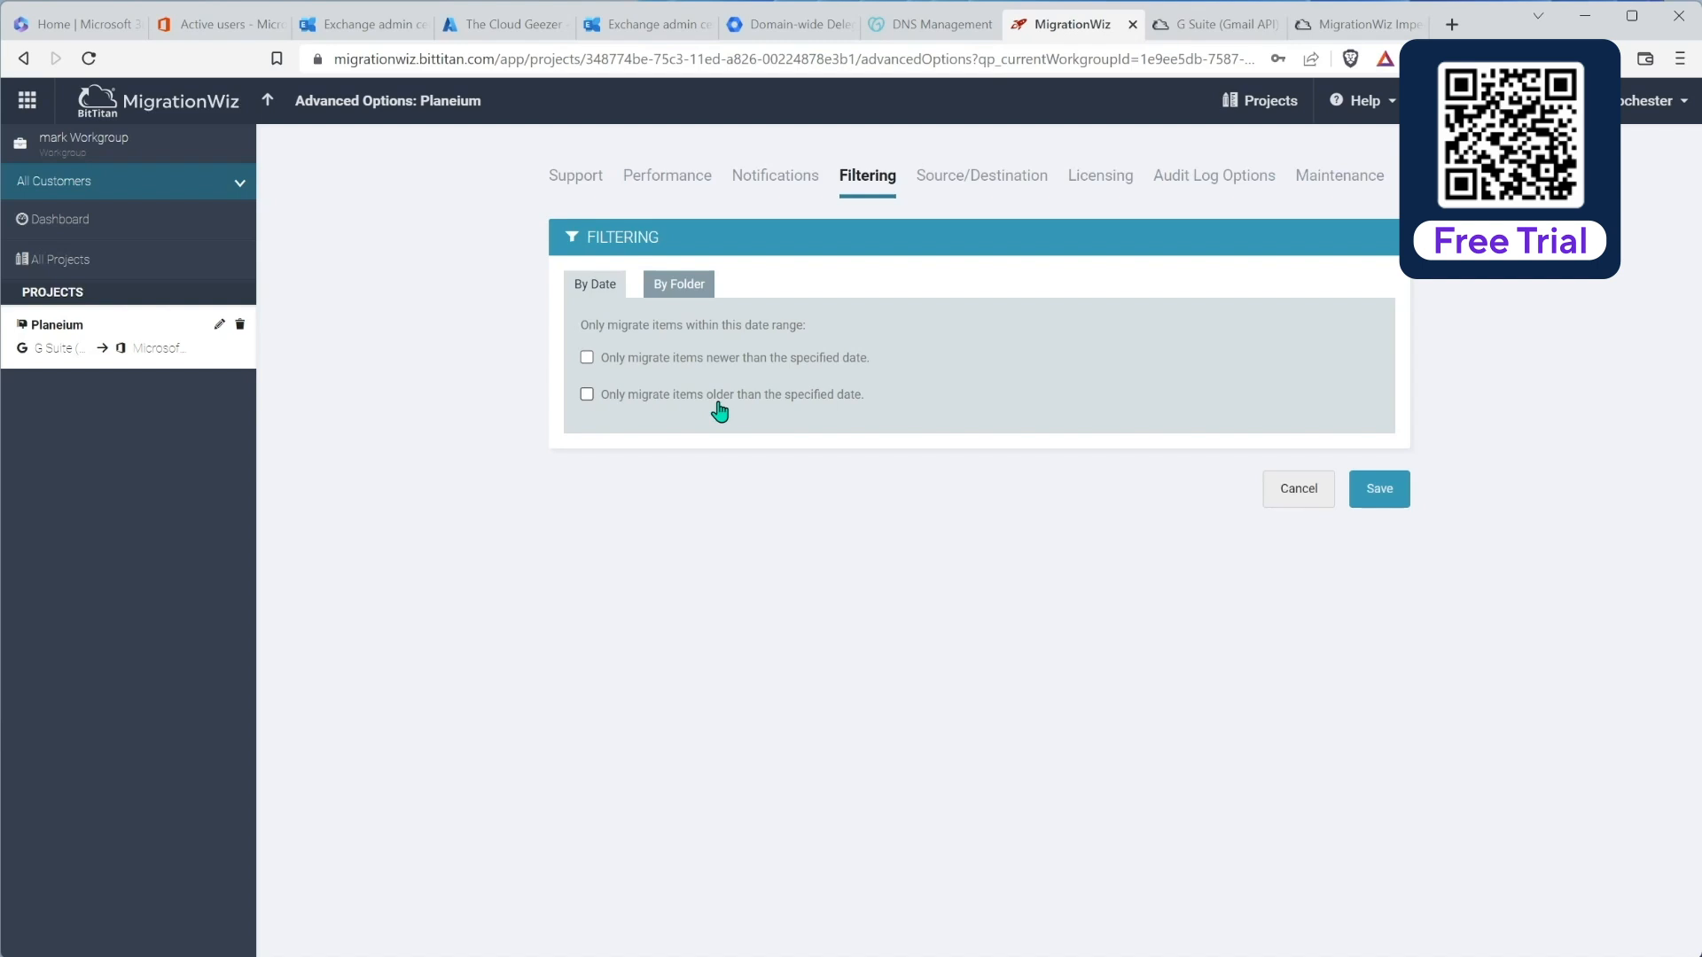
left_click(679, 283)
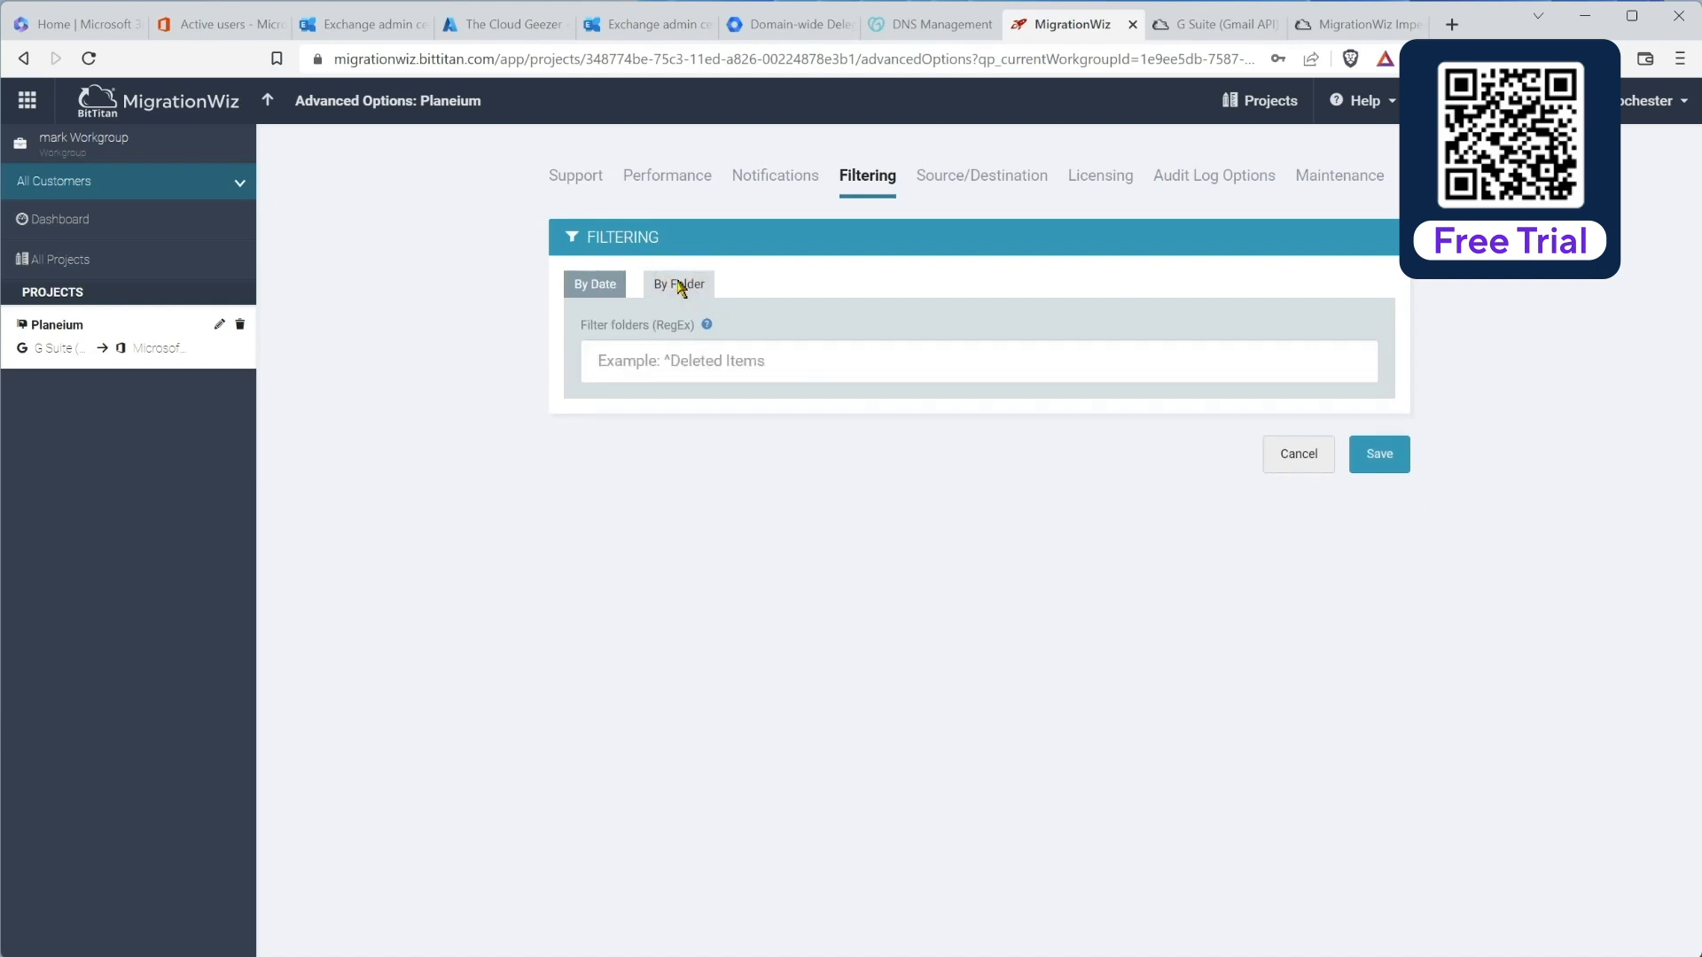
left_click(707, 326)
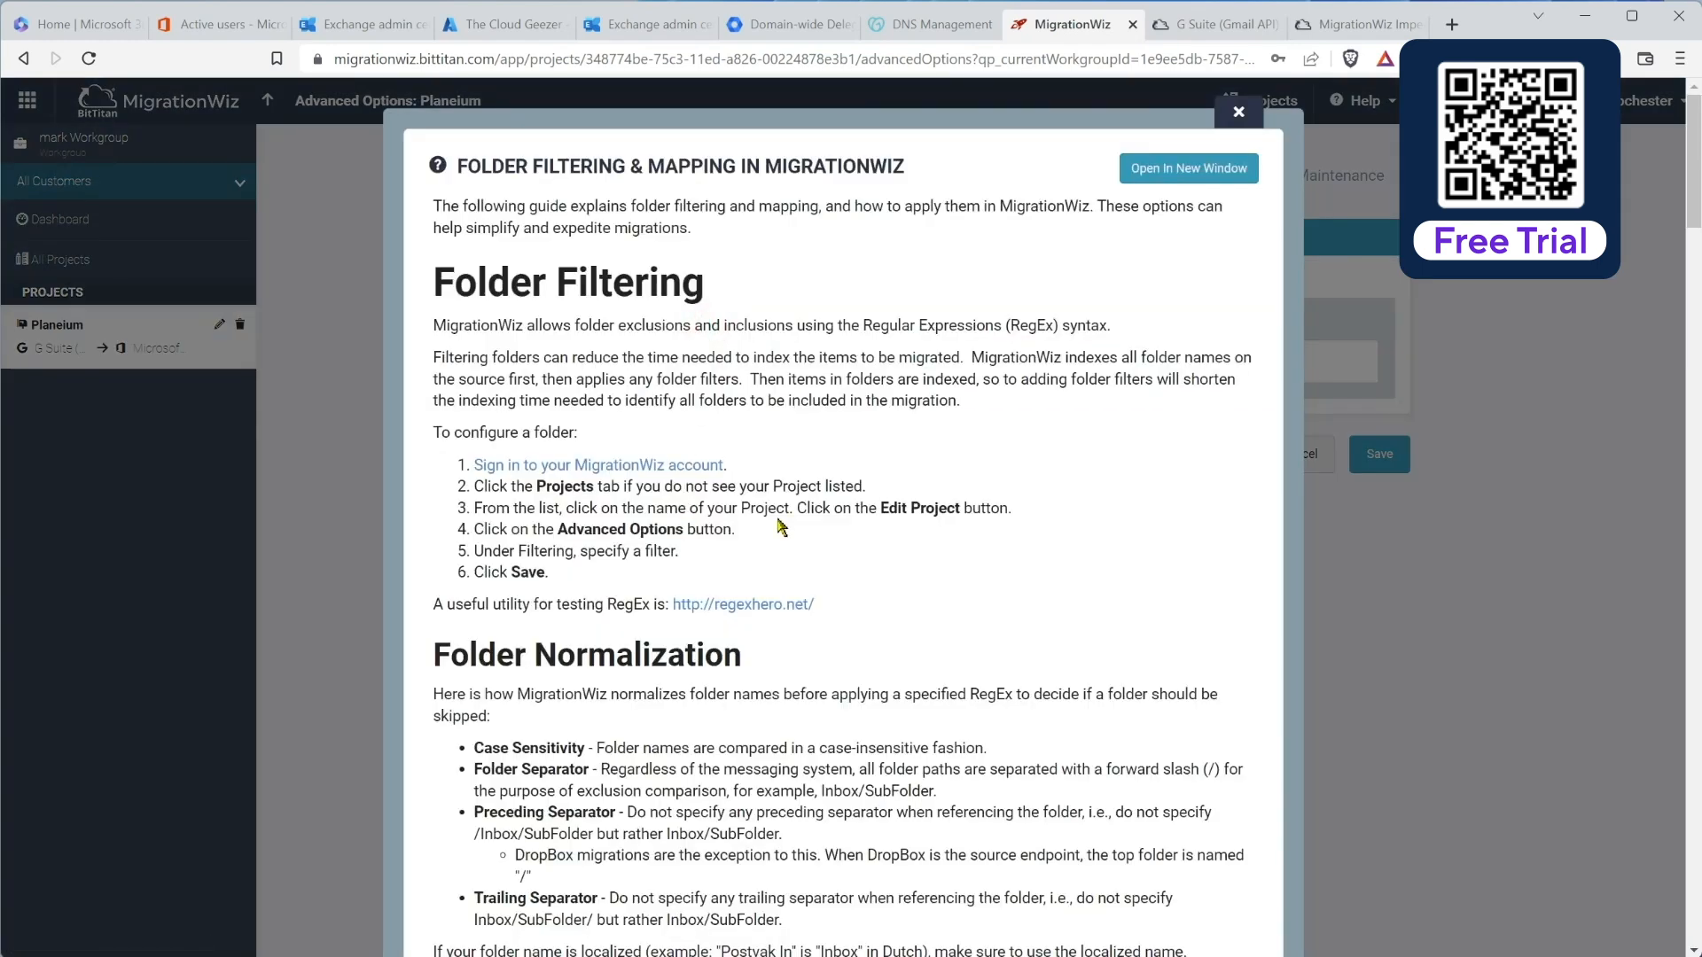
Step: Enter ^Deleted Items as the RegEx folder filter and save the project options
scroll(782, 526, "down", 1)
scroll(782, 527, "down", 10)
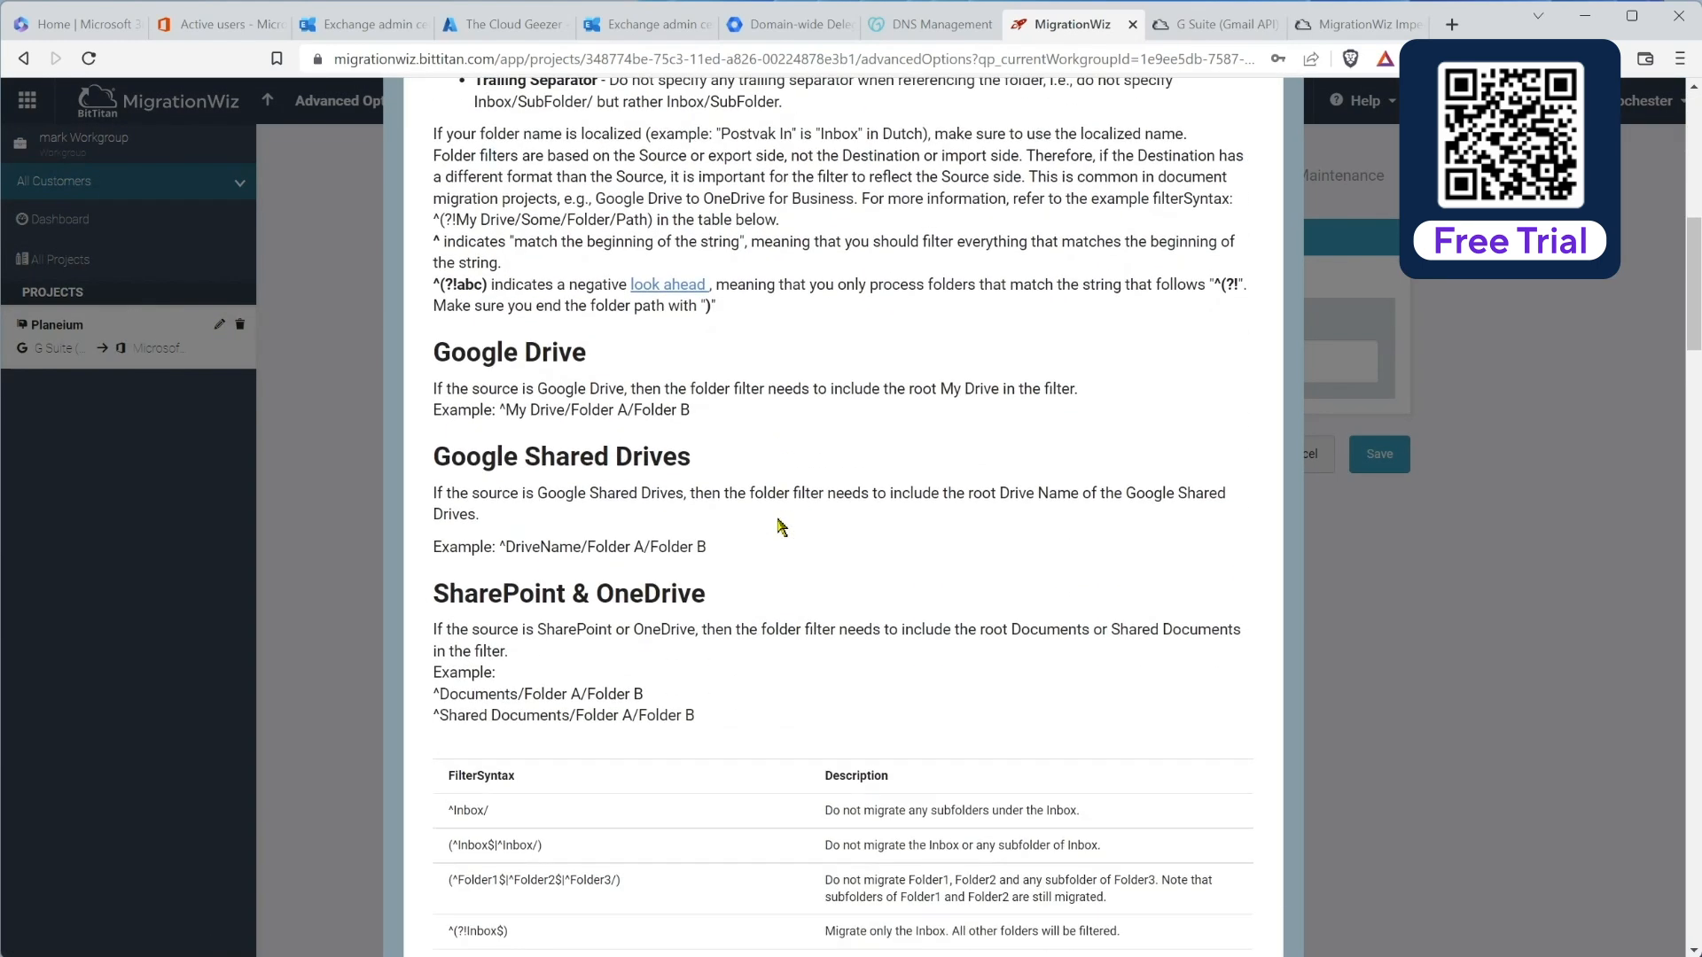
scroll(782, 527, "down", 3)
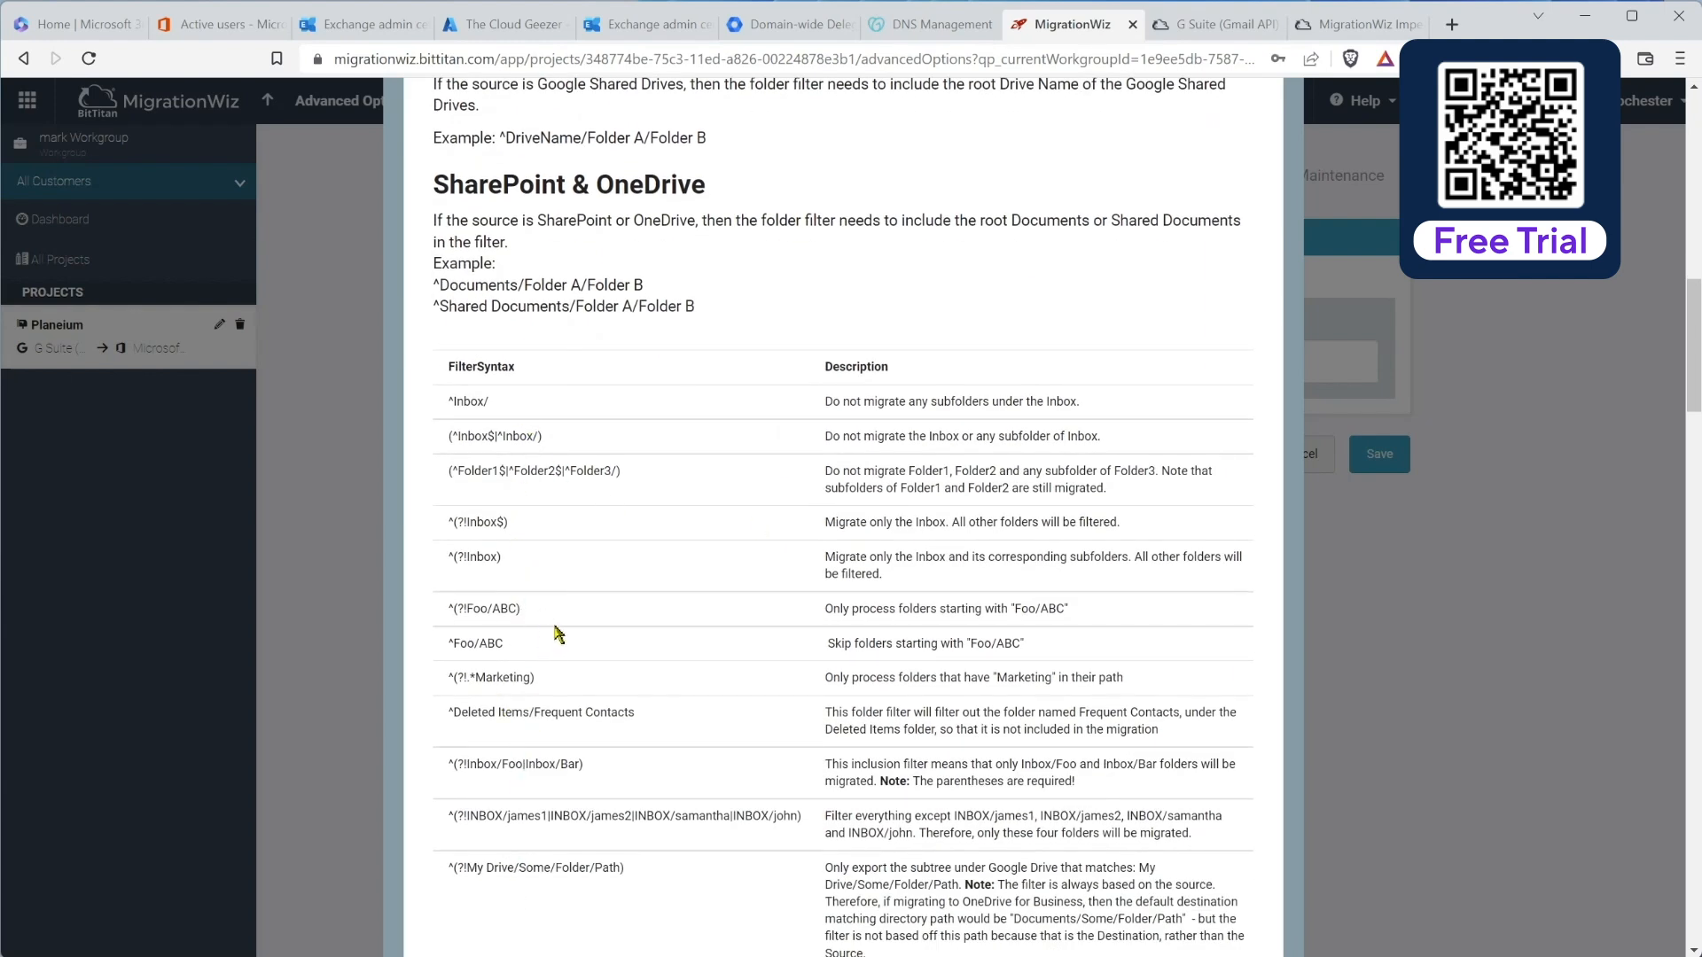
left_click_drag(452, 712, 531, 713)
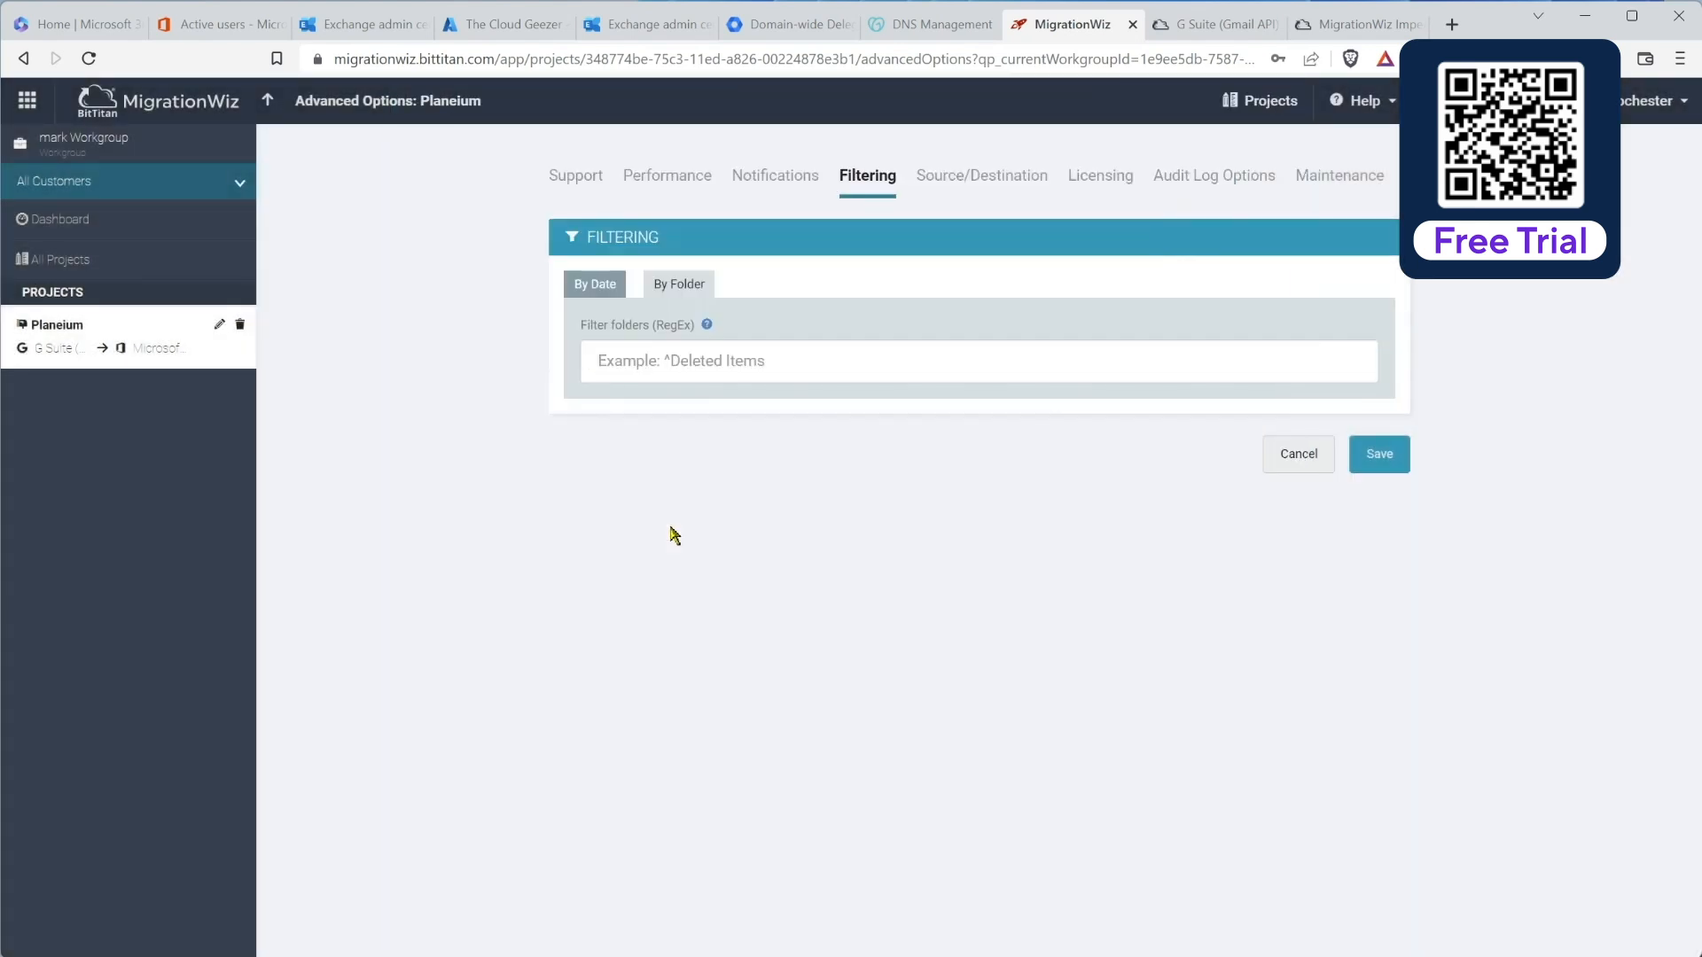
left_click(780, 358)
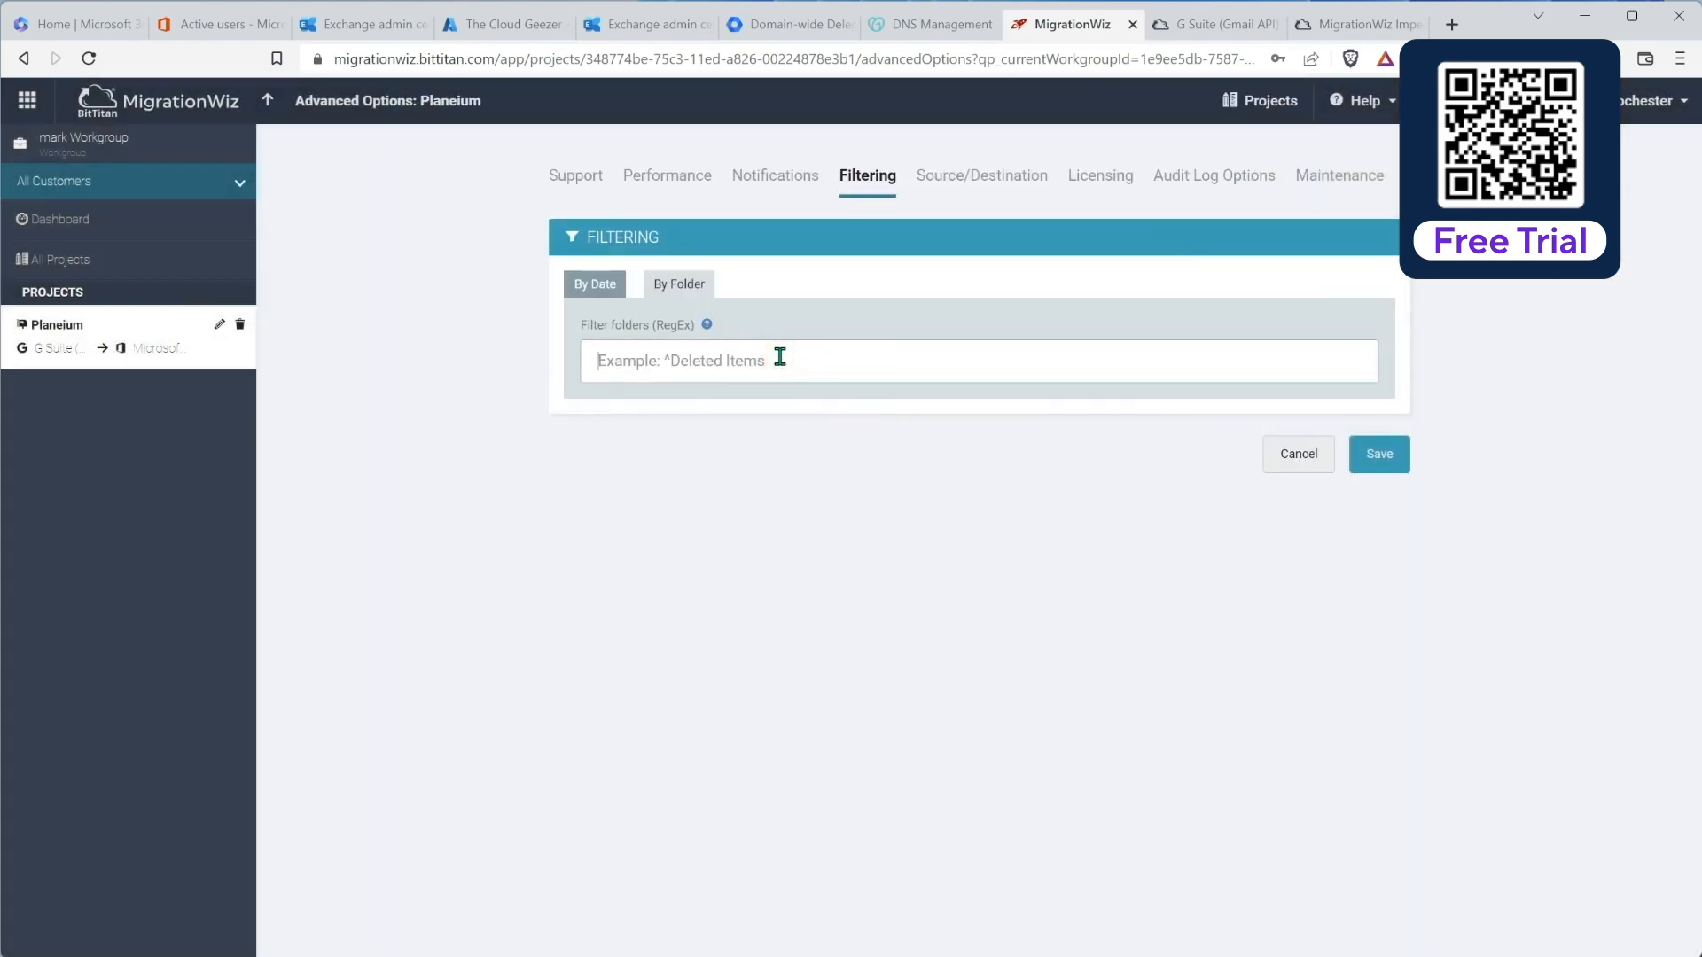
key("ctrl+v")
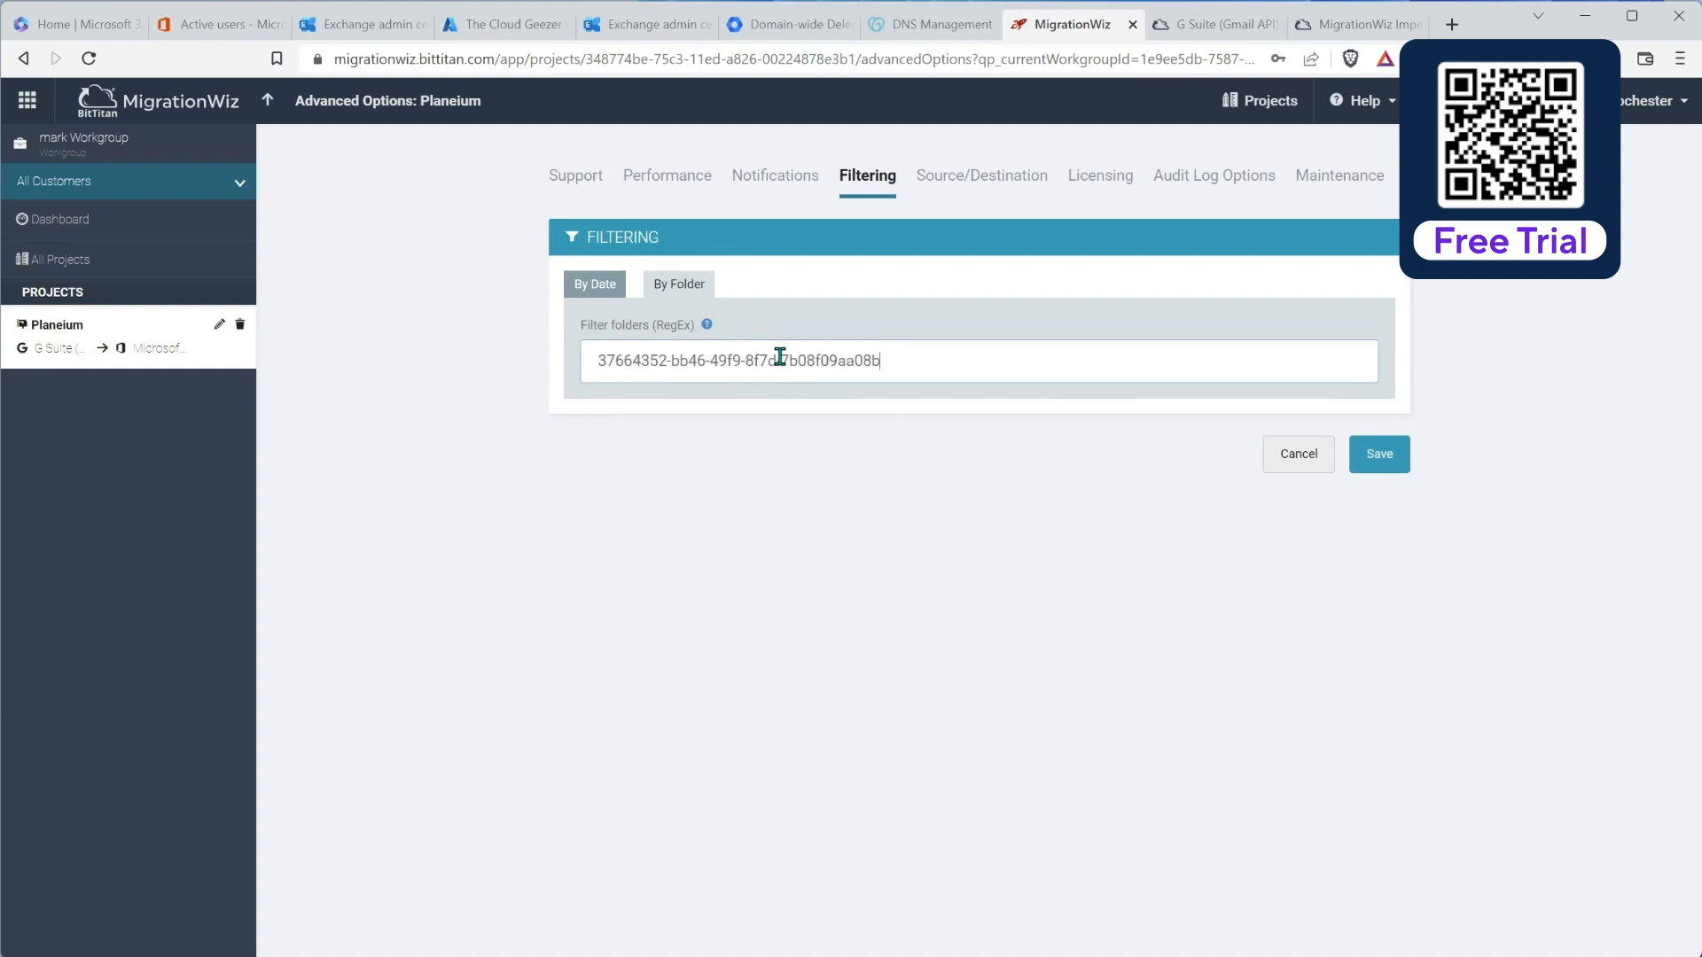
key("ctrl+a")
key("BackSpace")
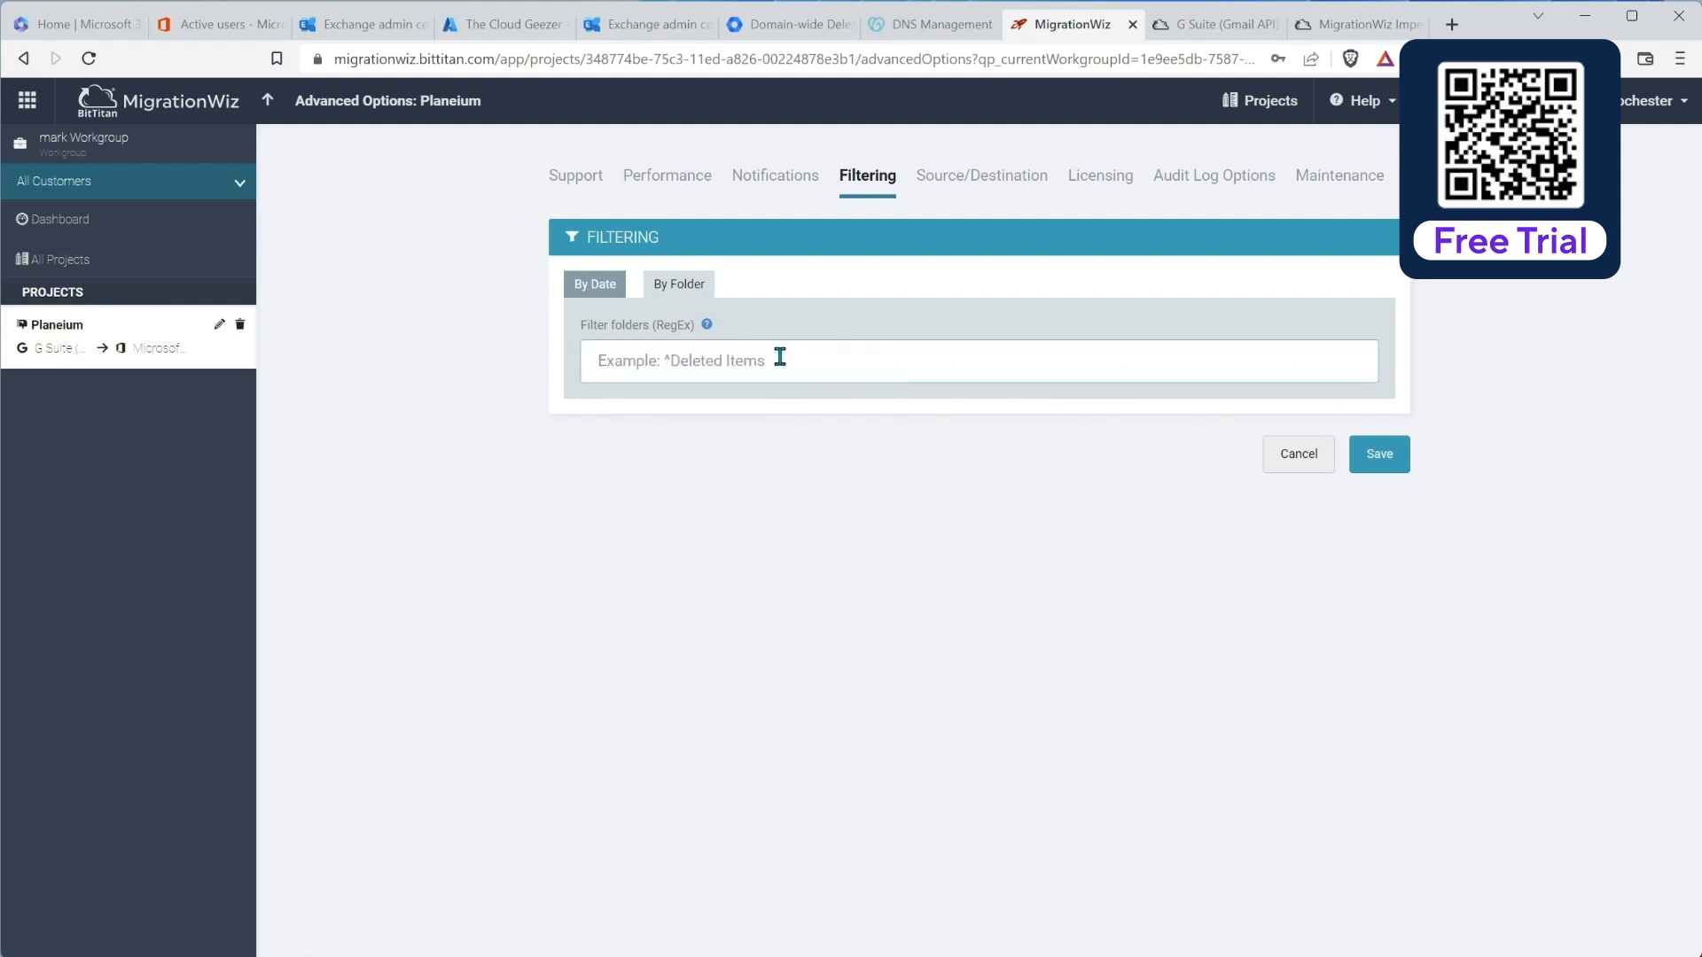
type("^Deleted Items")
left_click(1390, 458)
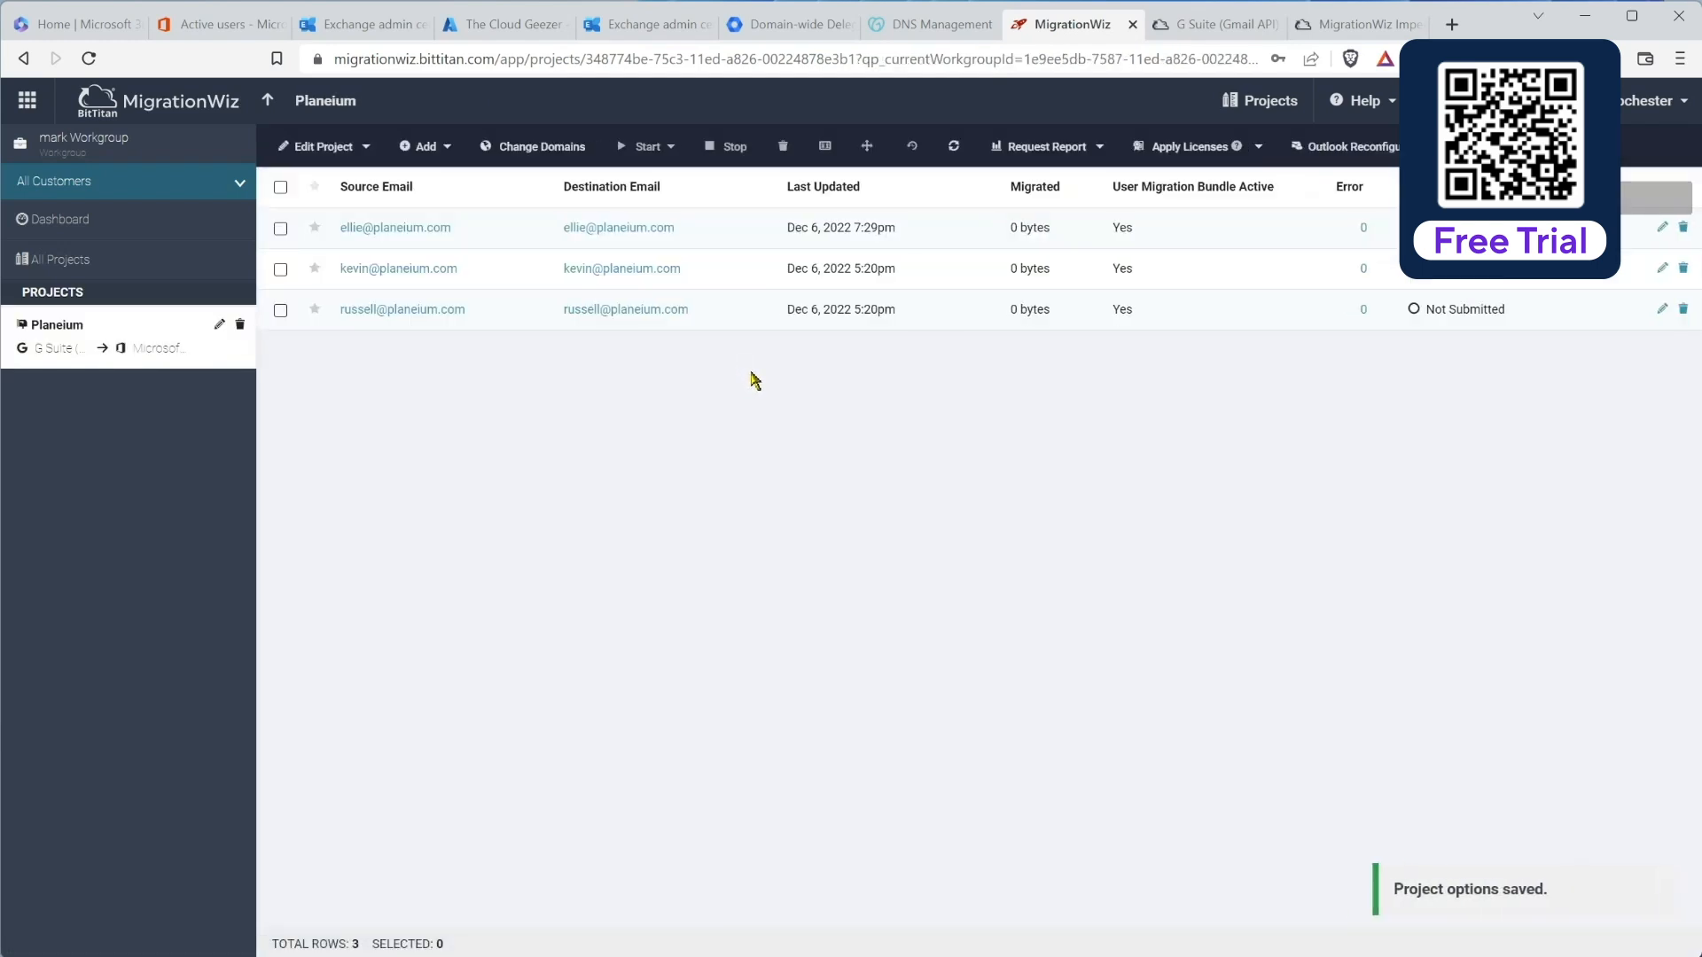
left_click(351, 150)
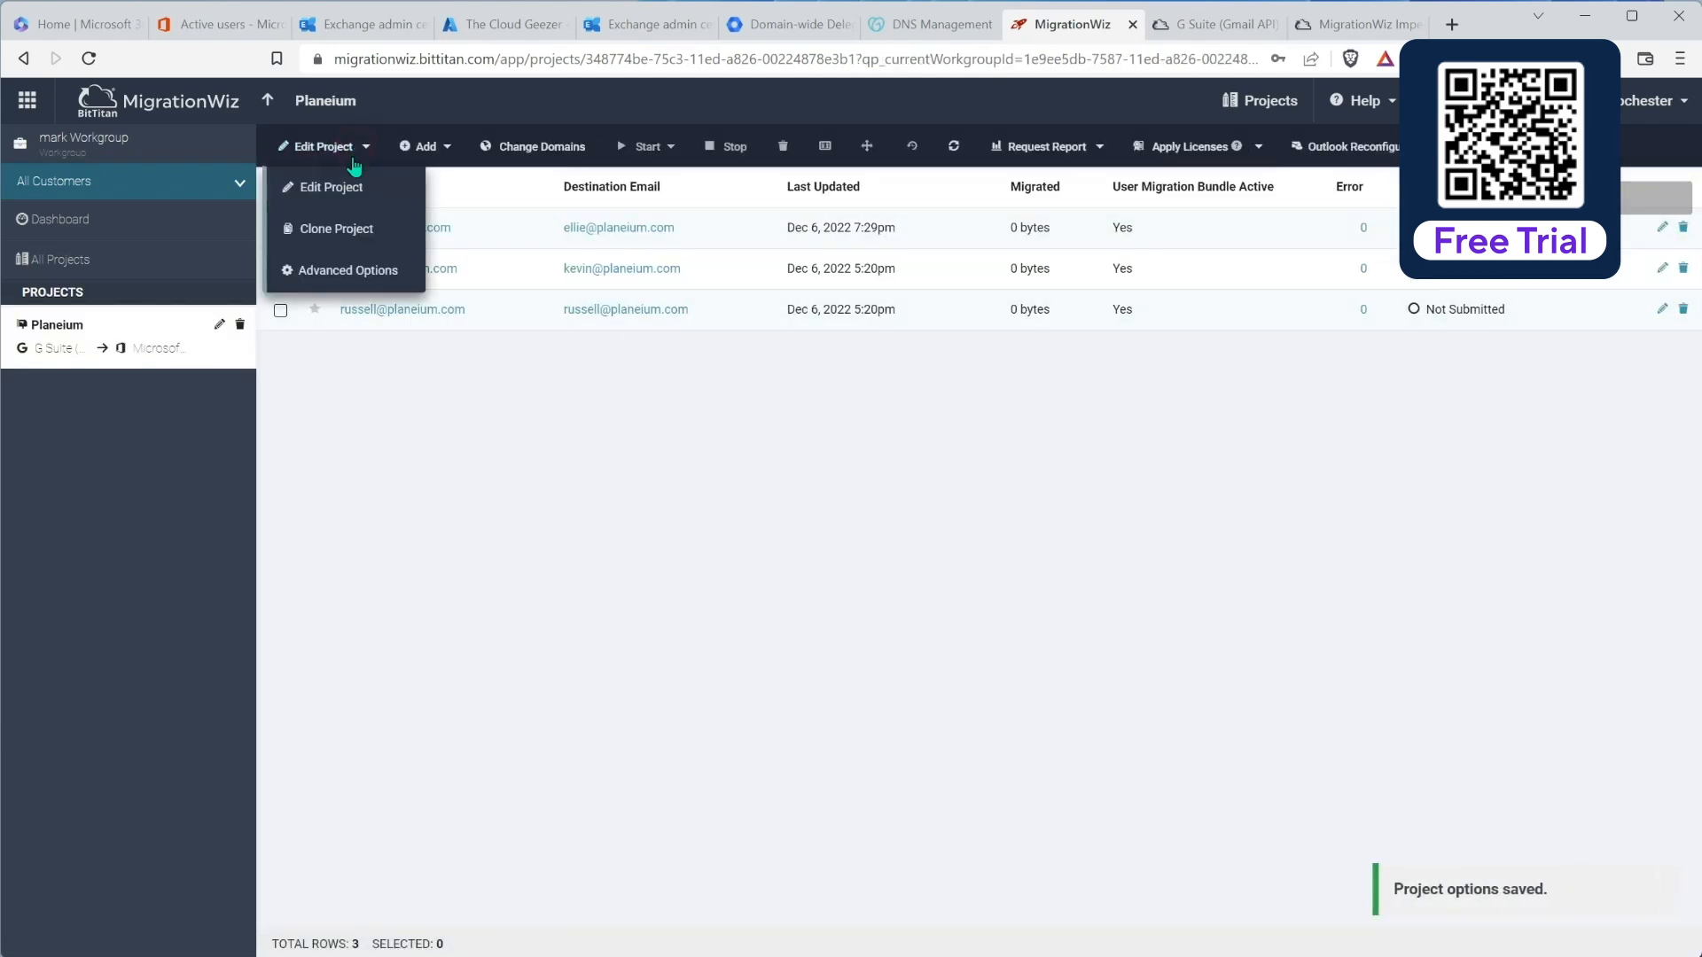
left_click(347, 281)
left_click(1002, 177)
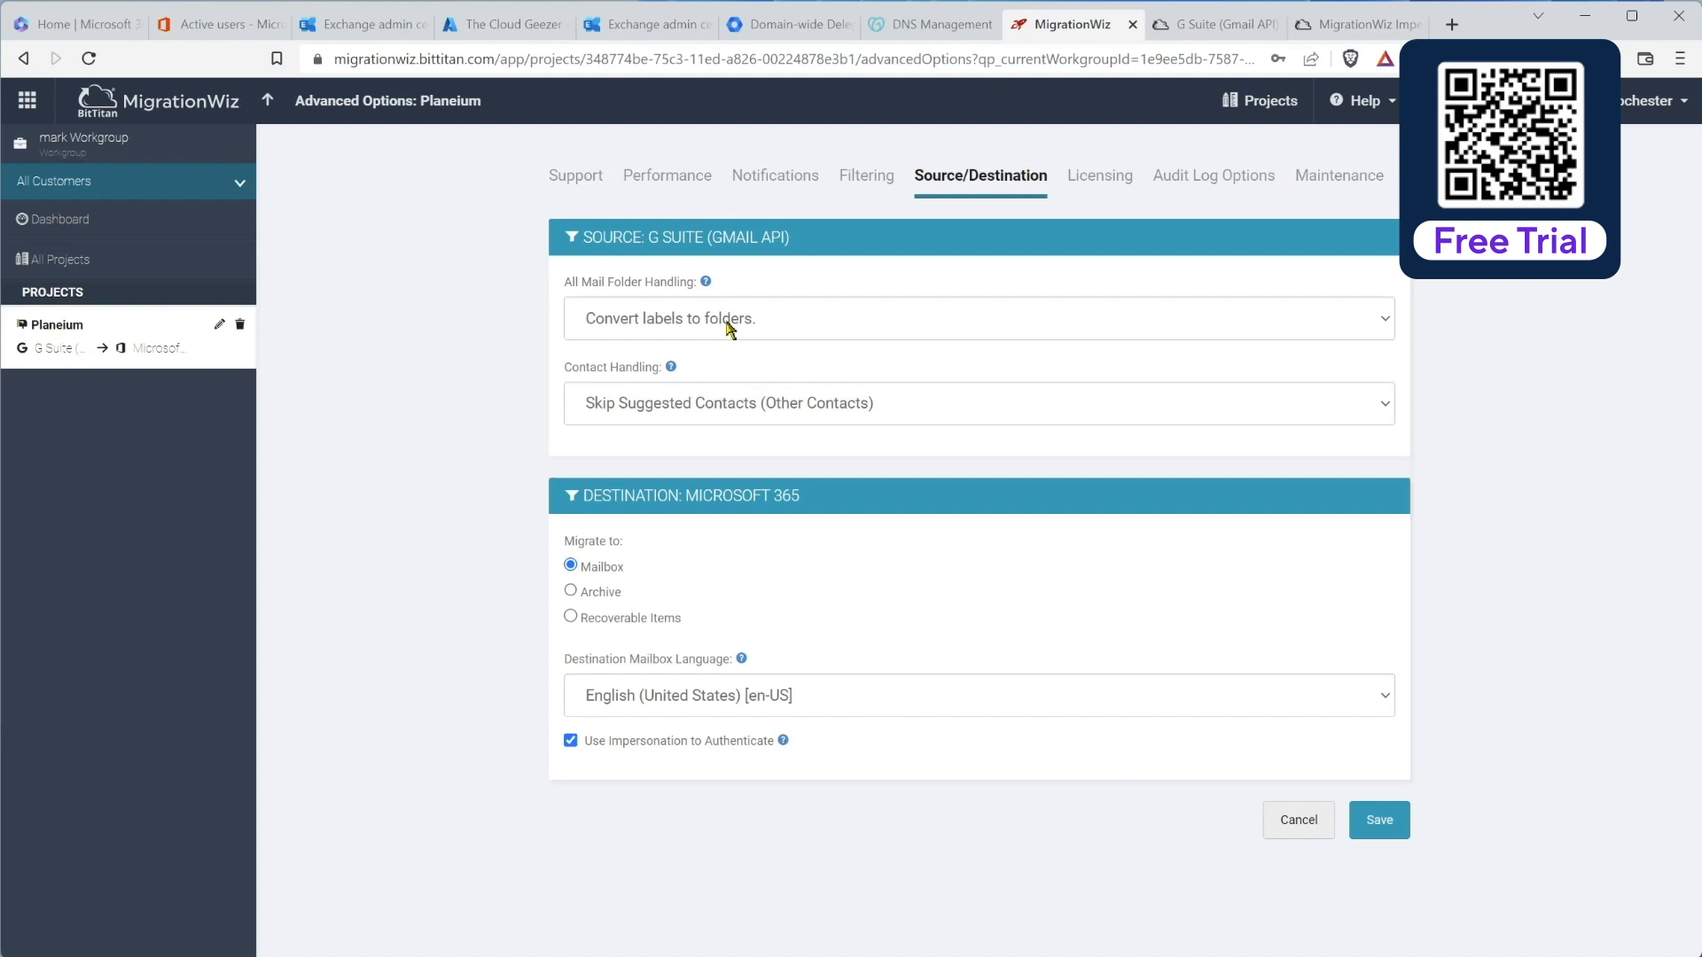
left_click(680, 321)
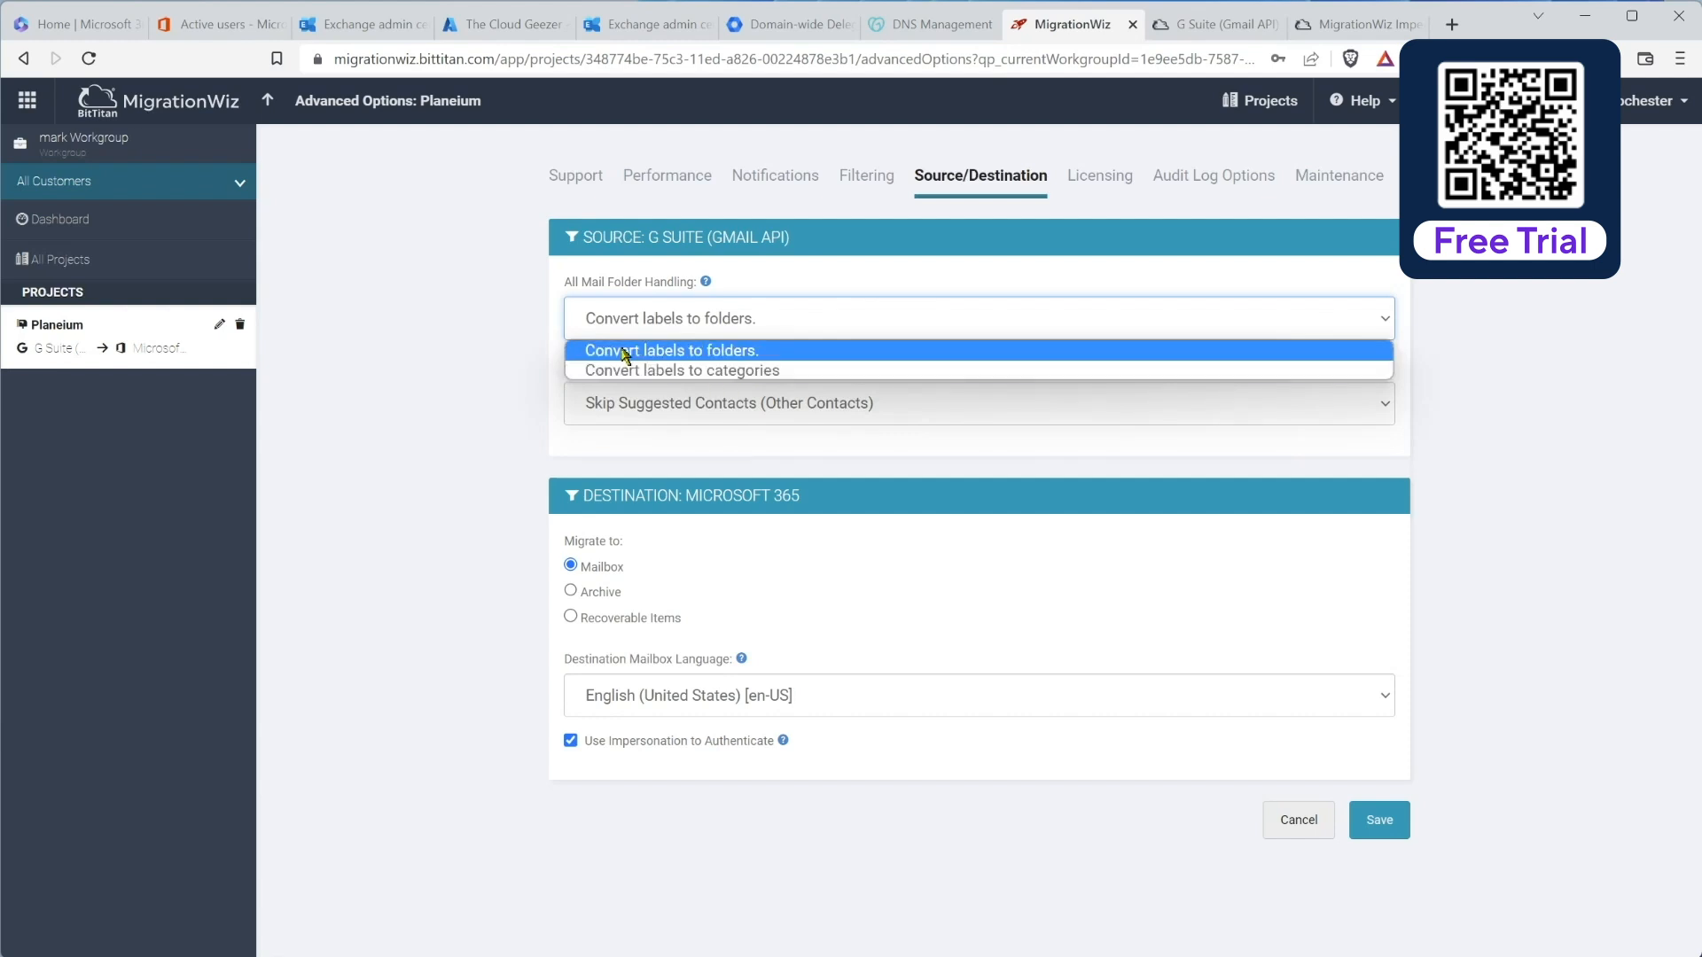
left_click(526, 310)
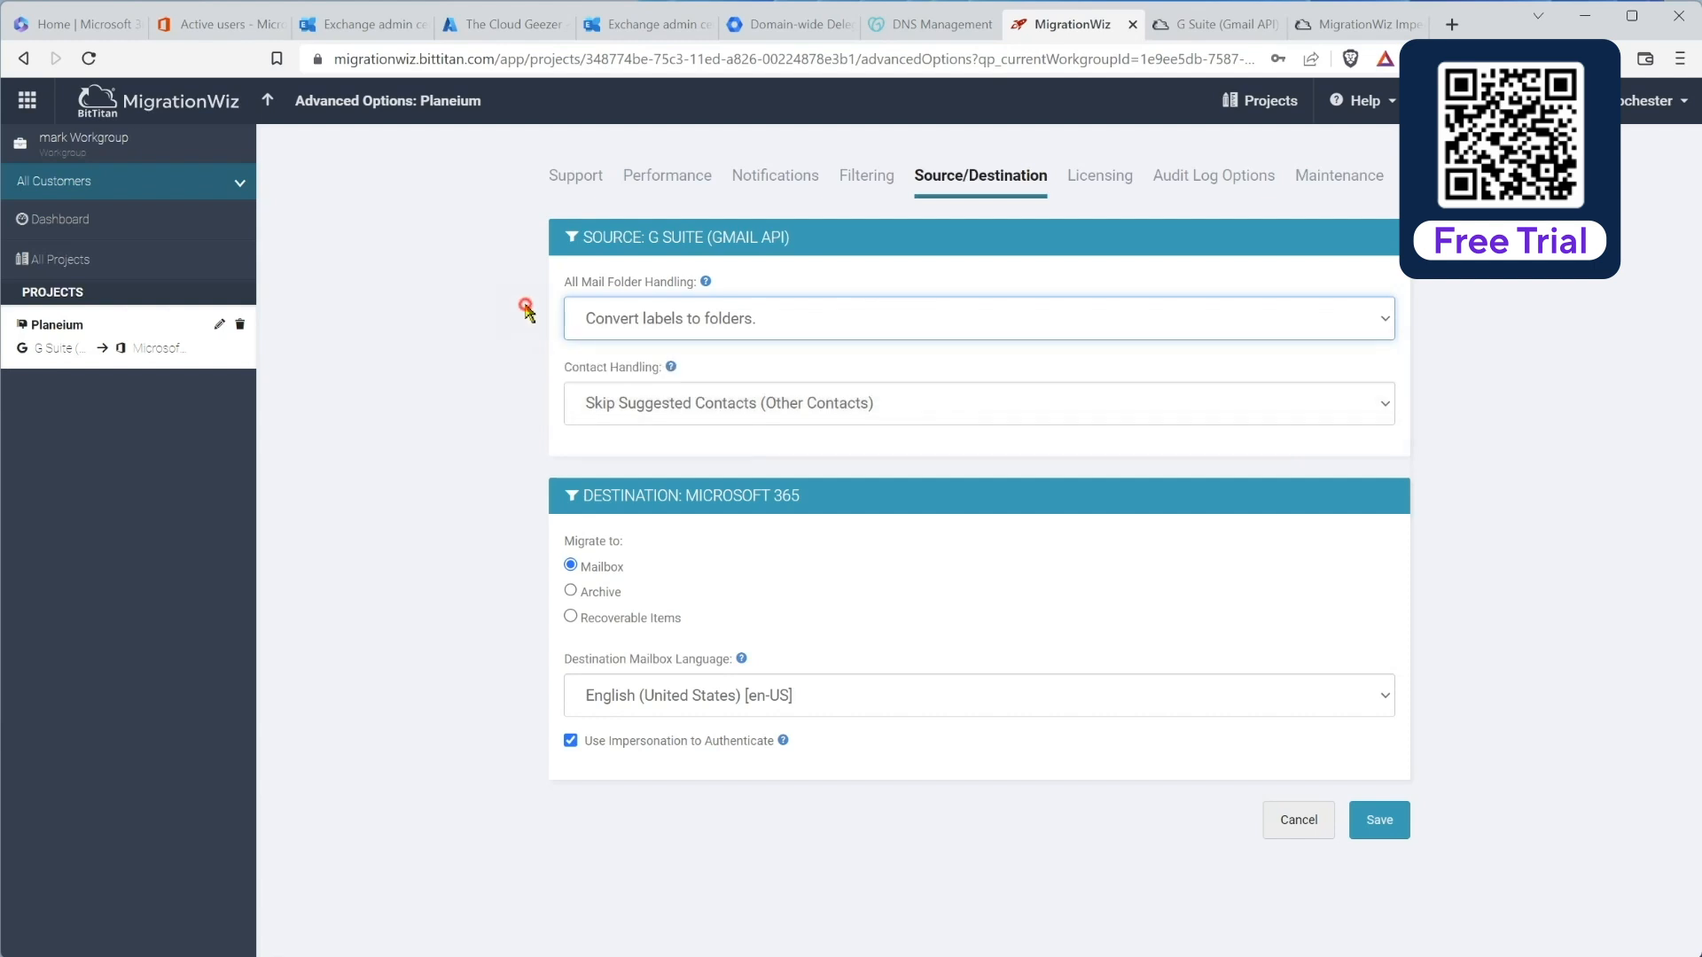
left_click(650, 410)
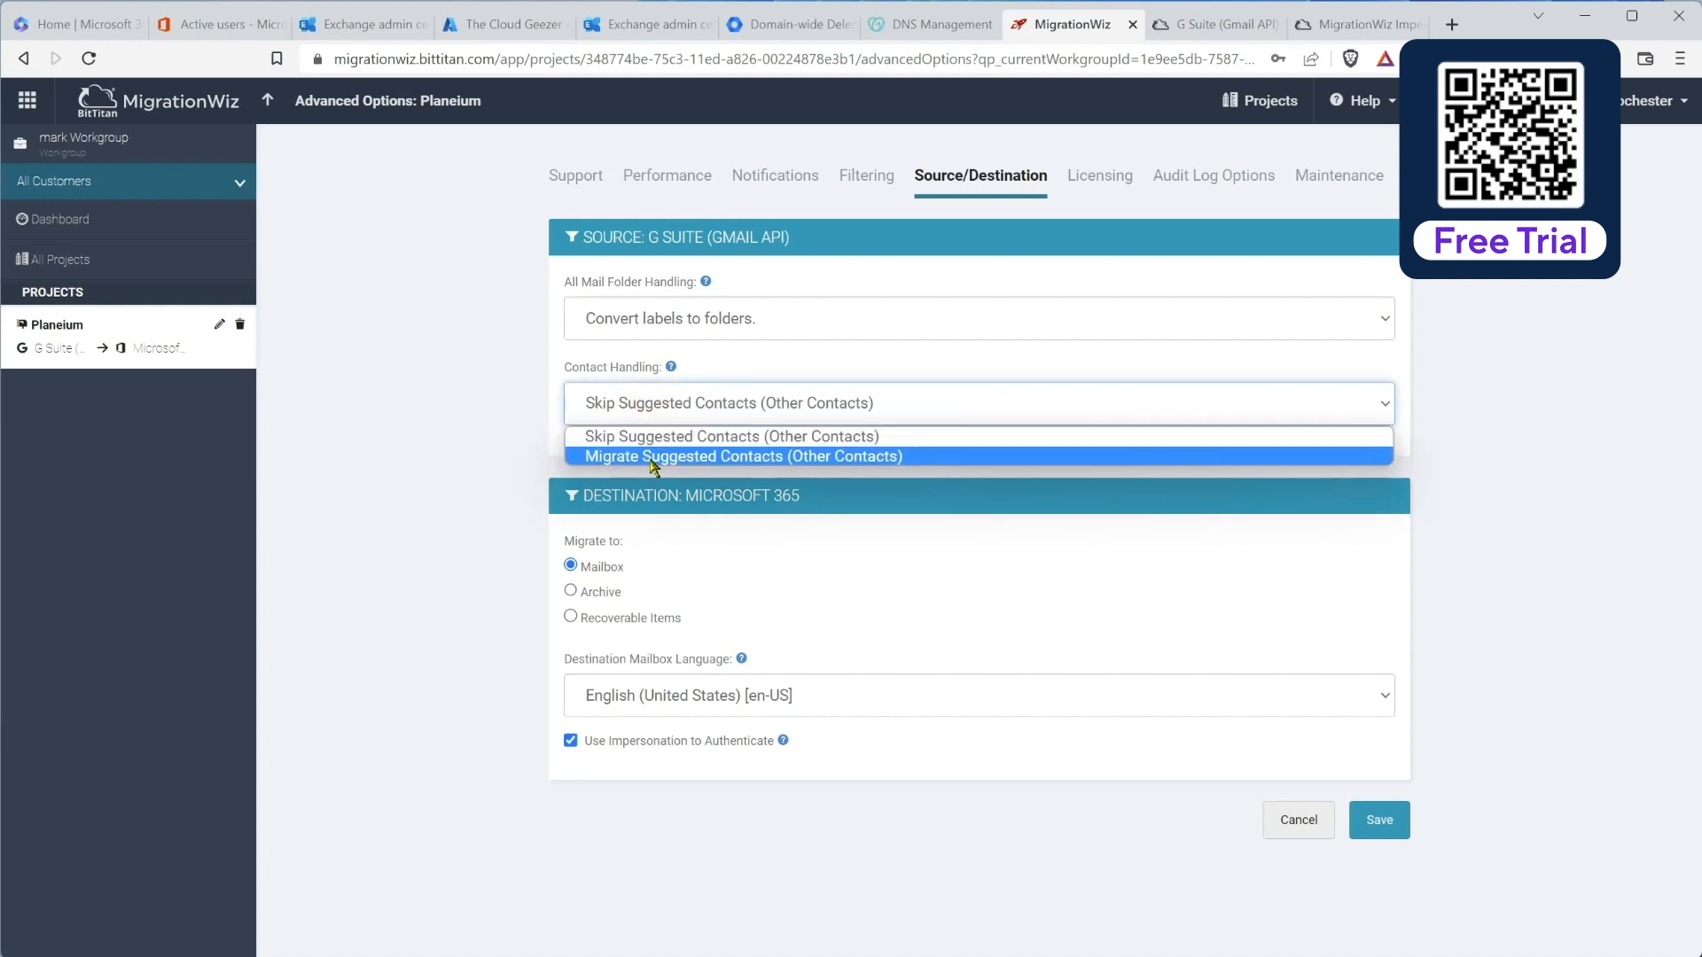
left_click(488, 369)
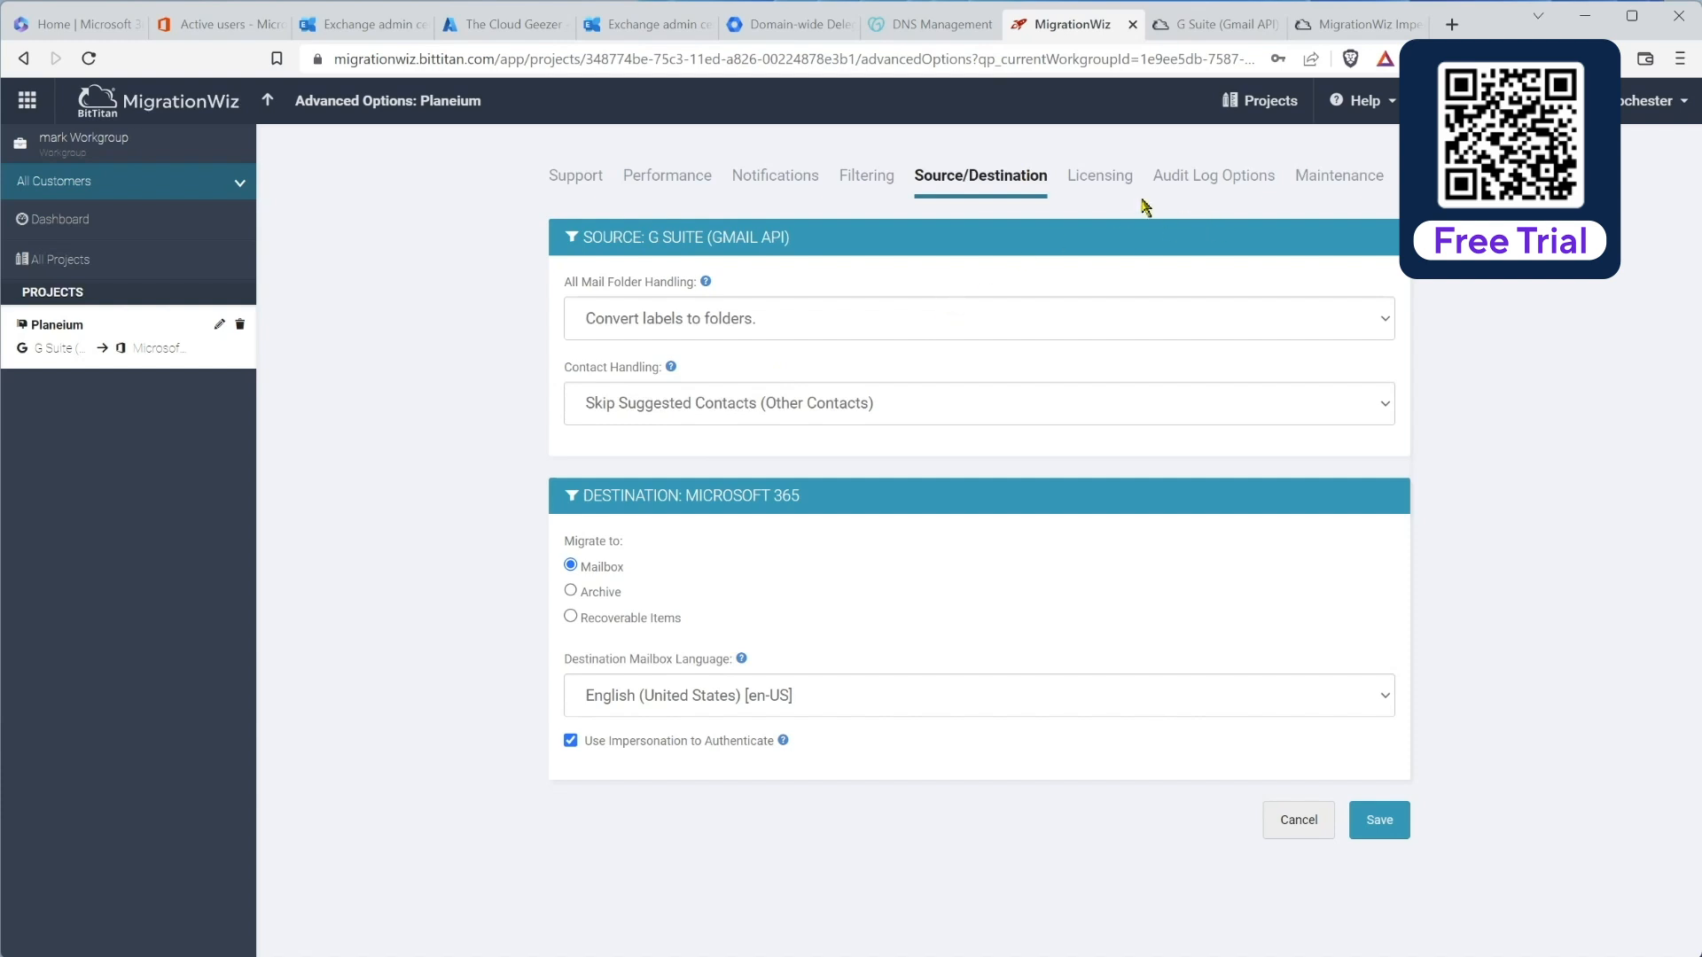
left_click(1093, 184)
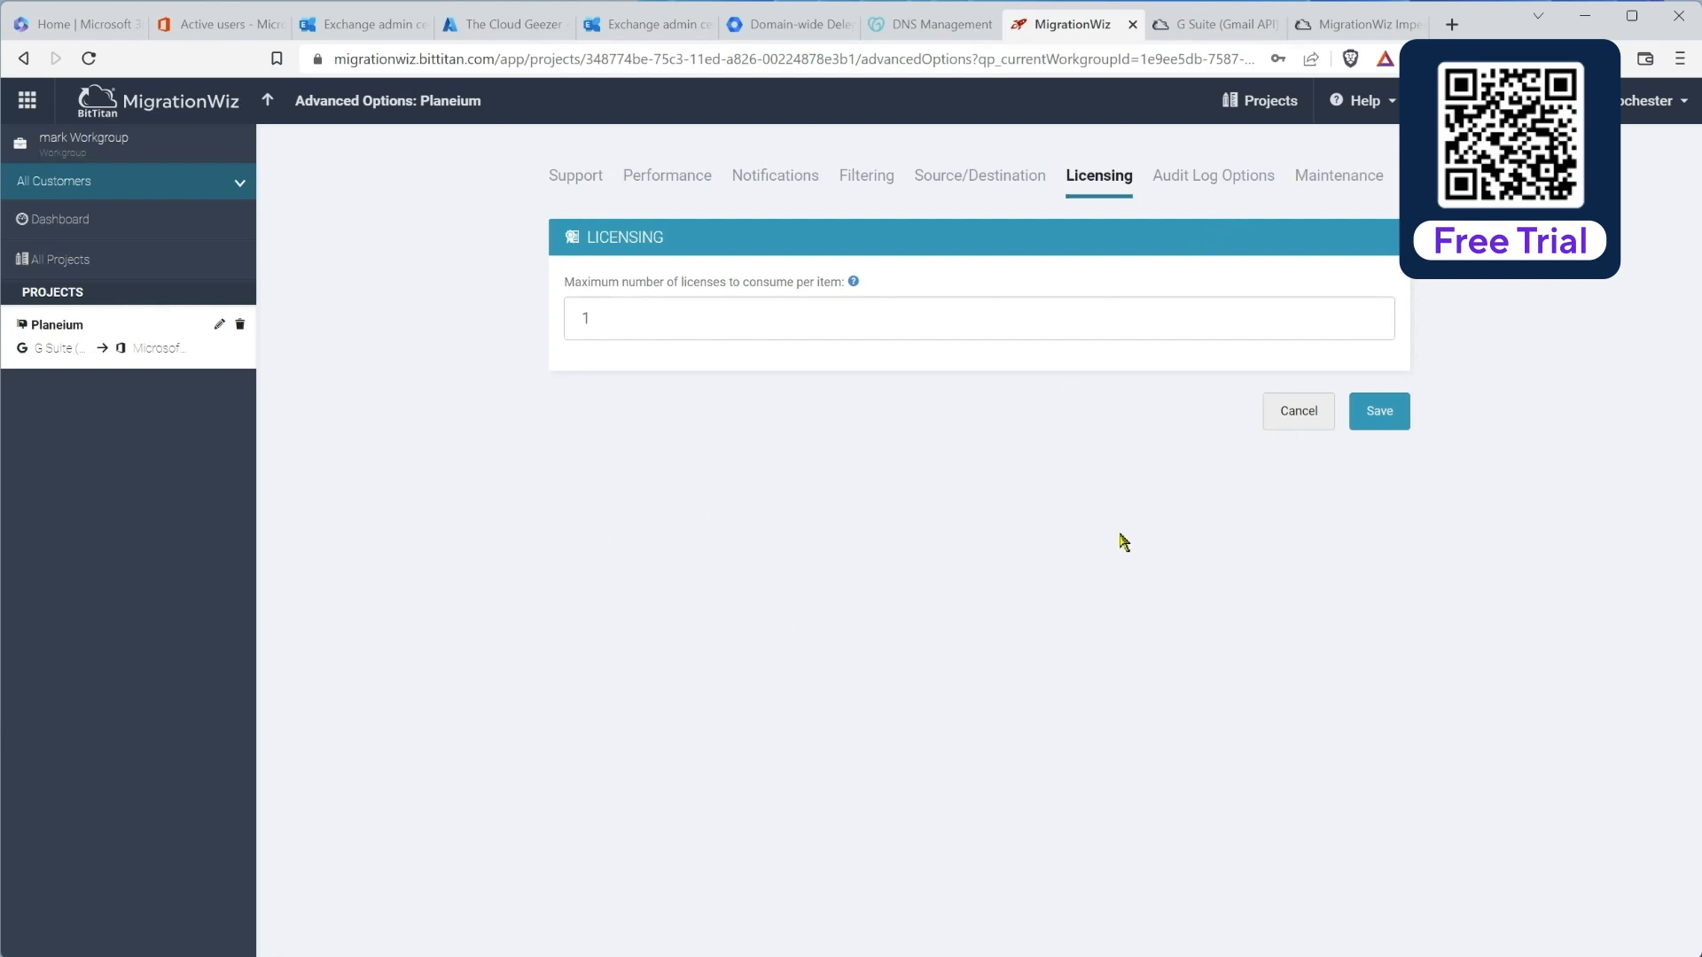
left_click(1366, 422)
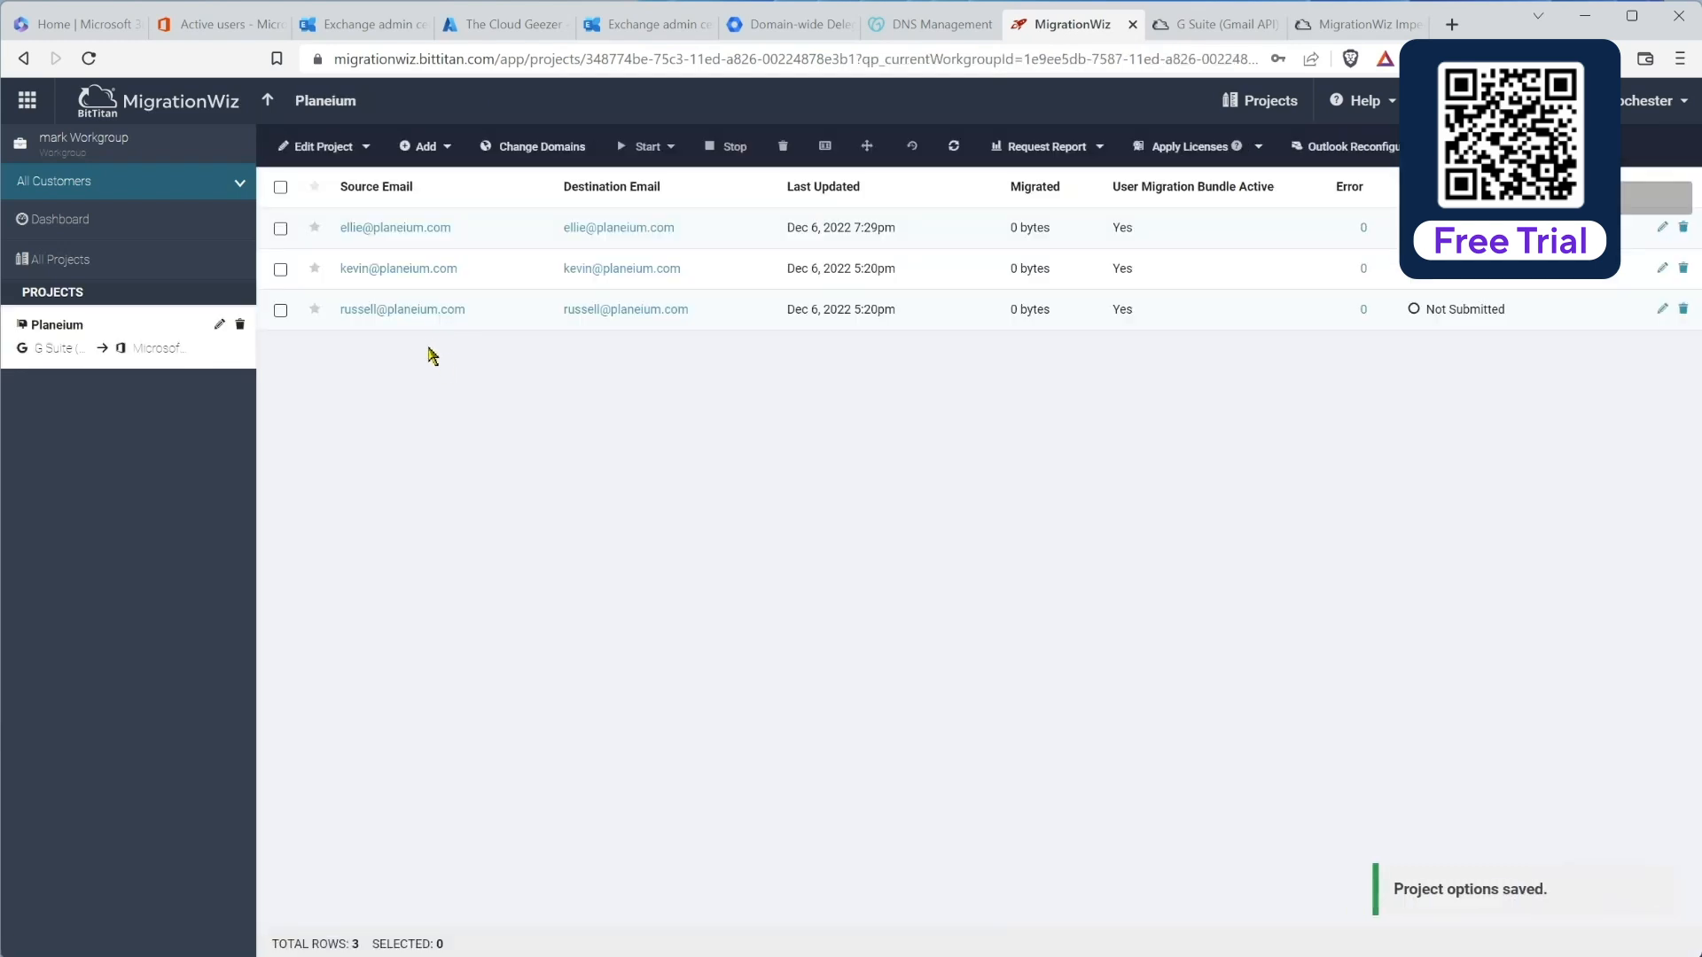
Step: Select the third mailbox and begin a Pre-Stage Migration for it
left_click(282, 313)
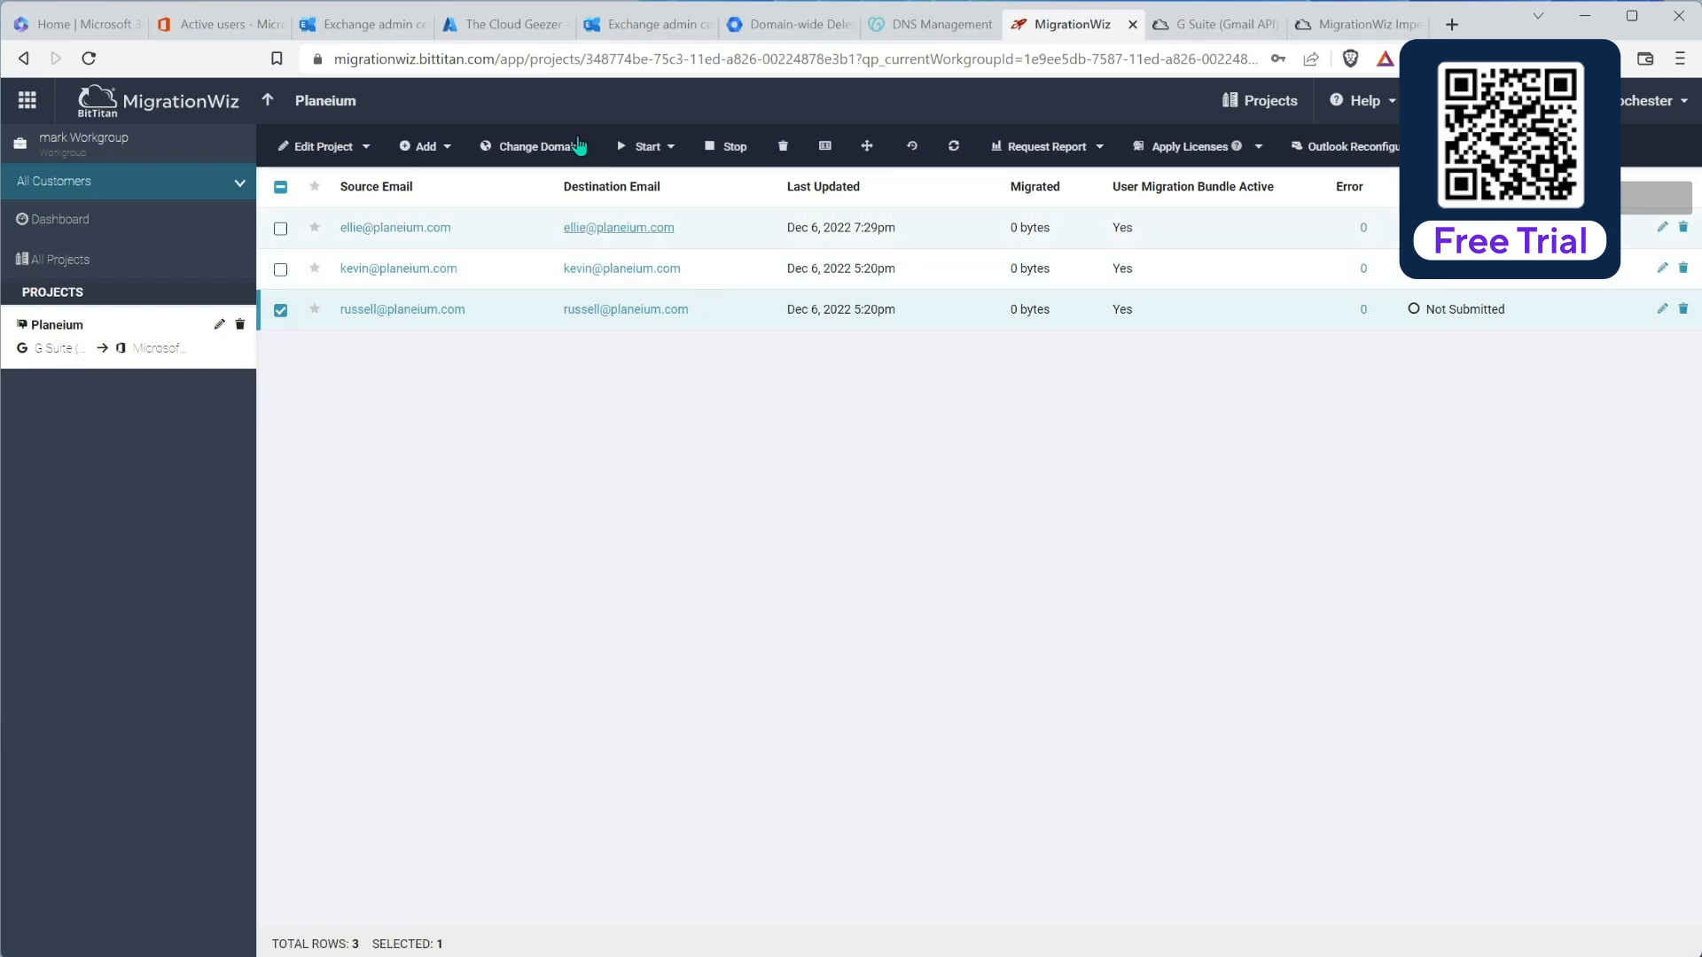
left_click(670, 149)
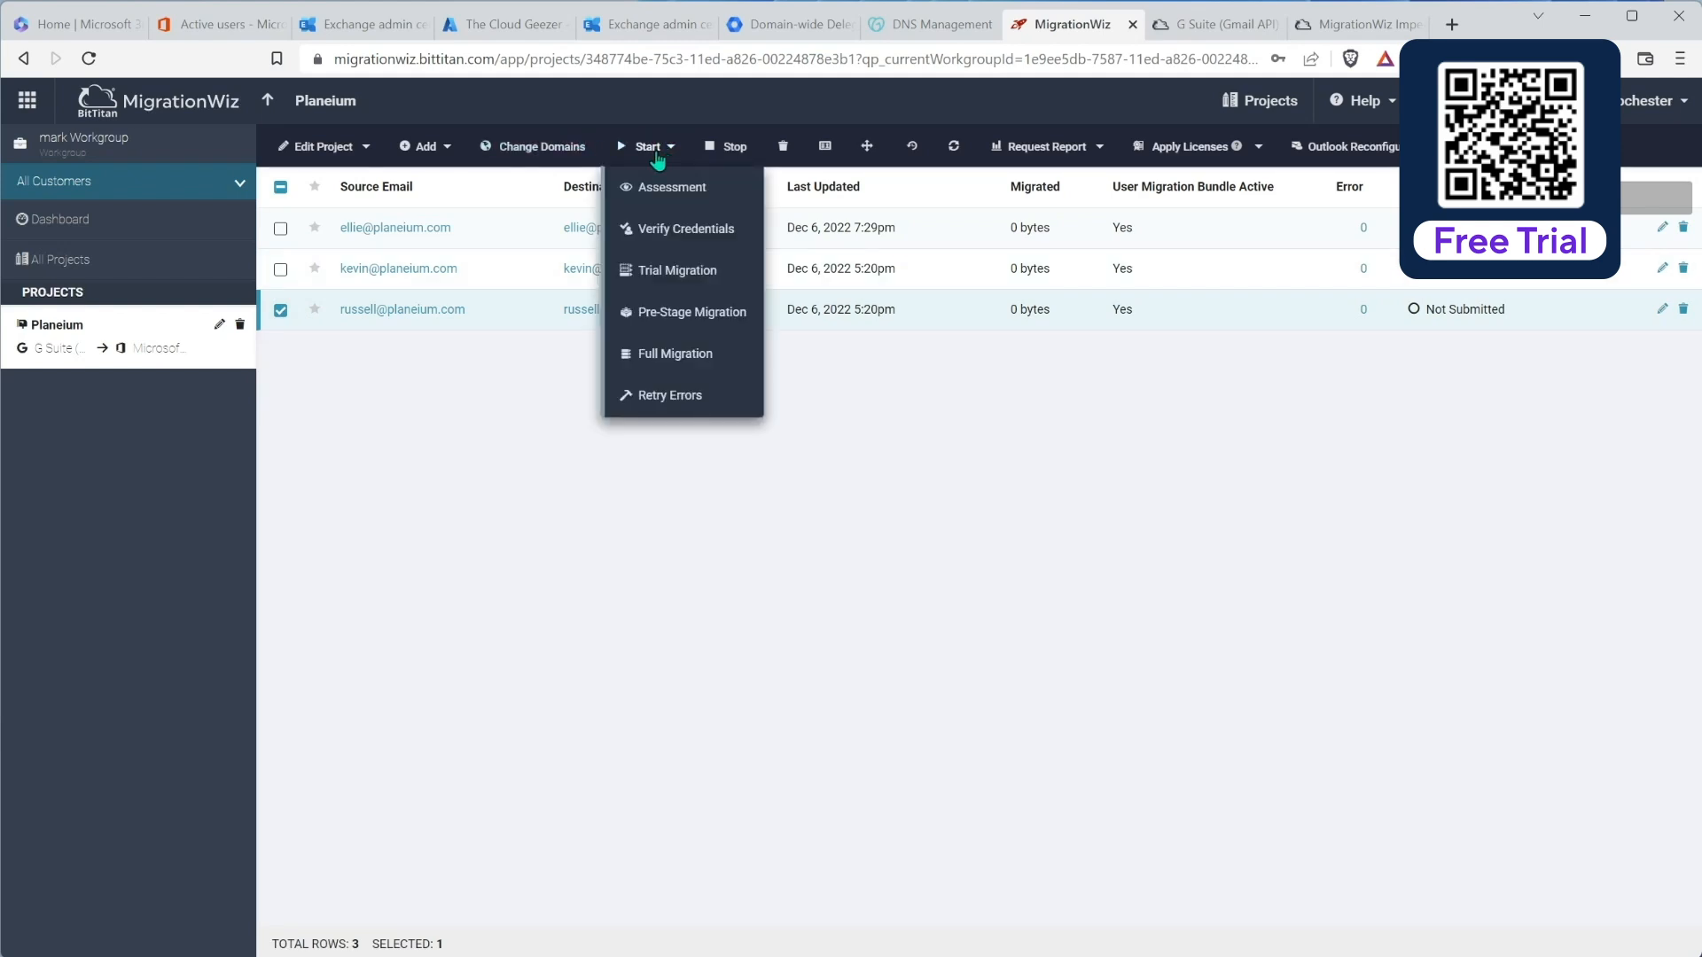
left_click(667, 312)
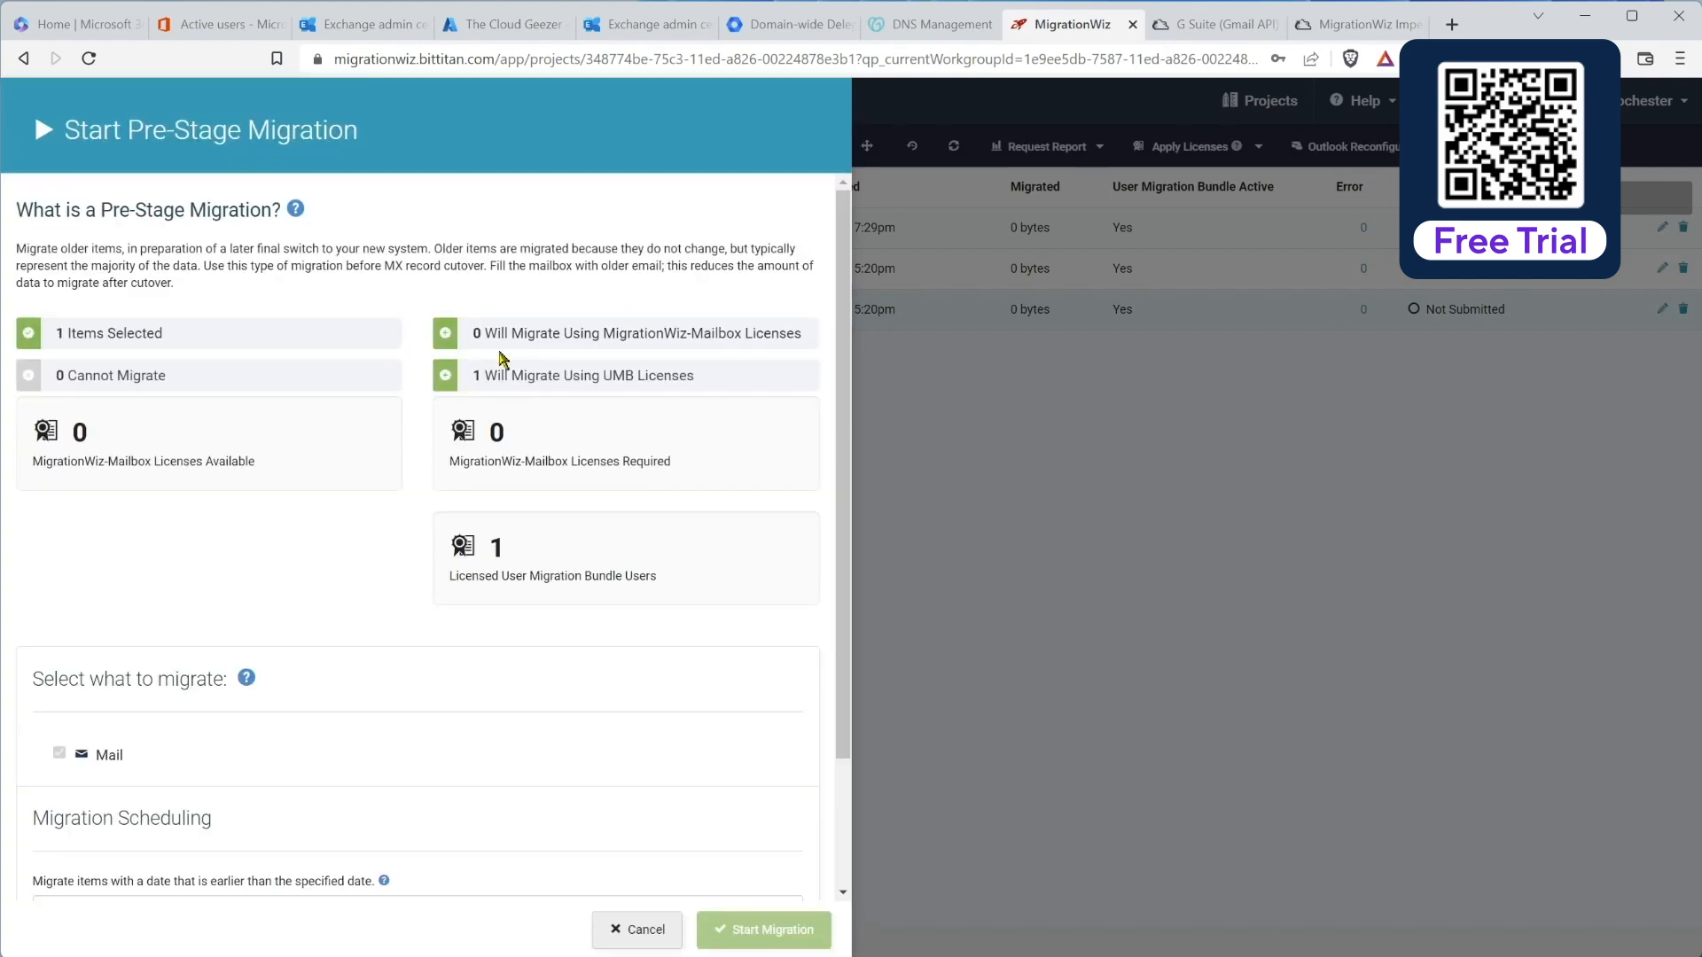
Step: Set the pre-stage cutoff to a Specific Time dated Dec 5, 2022
scroll(319, 434, "down", 2)
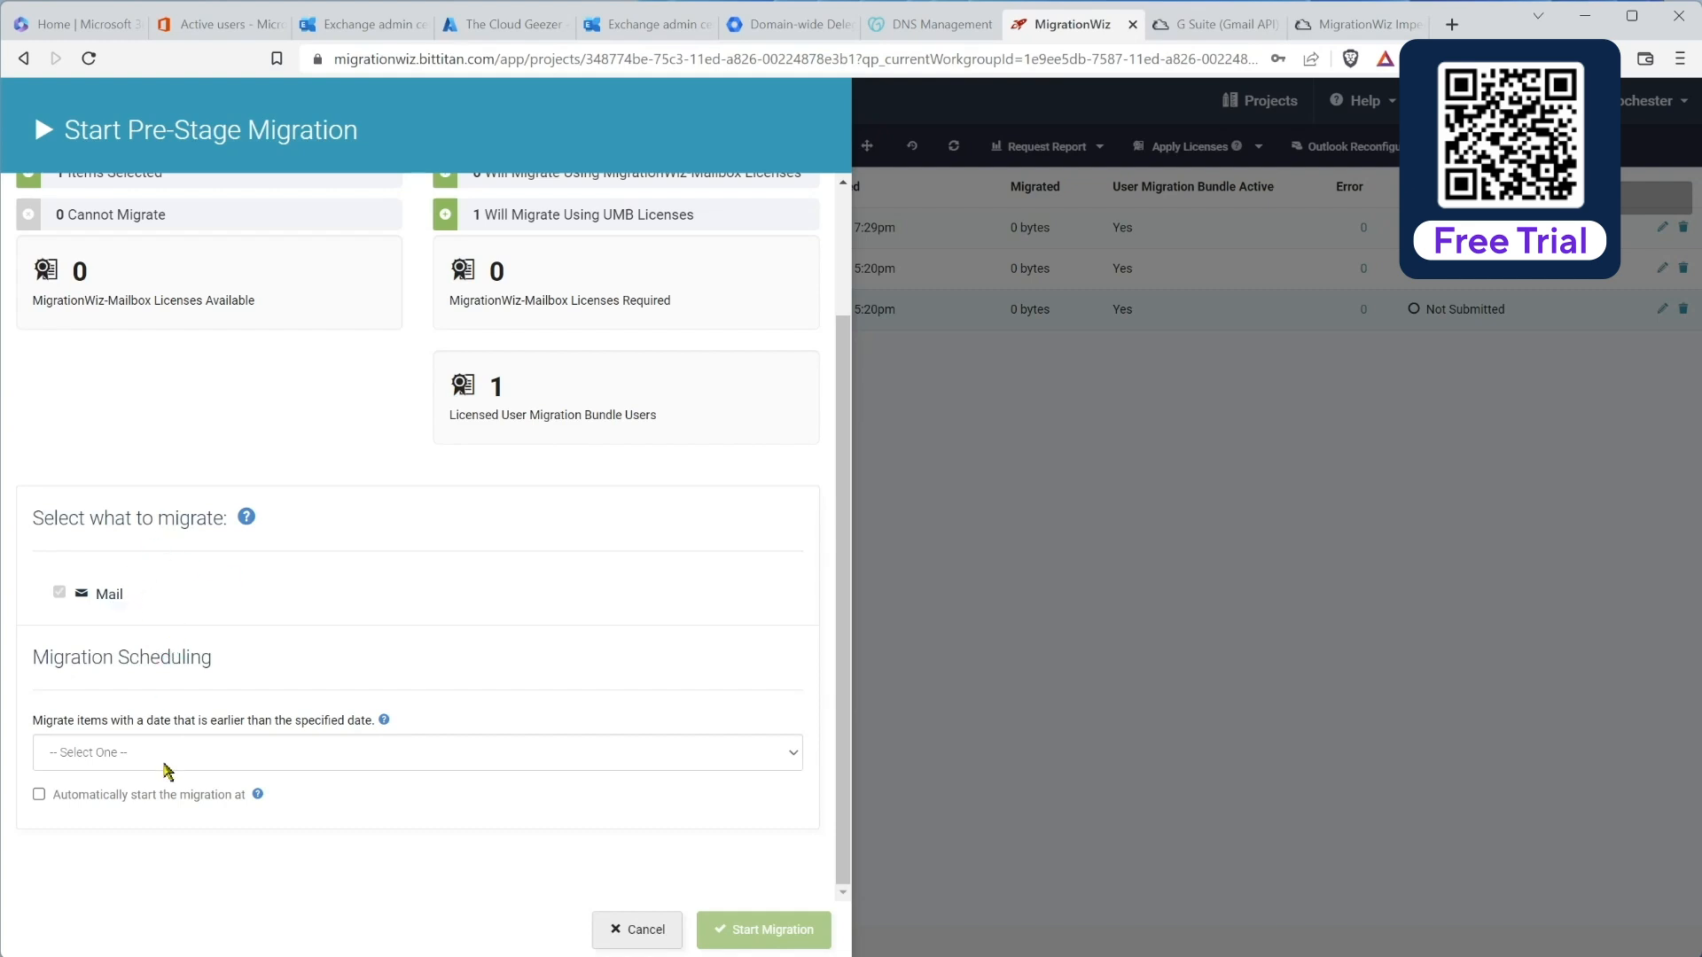
left_click(150, 768)
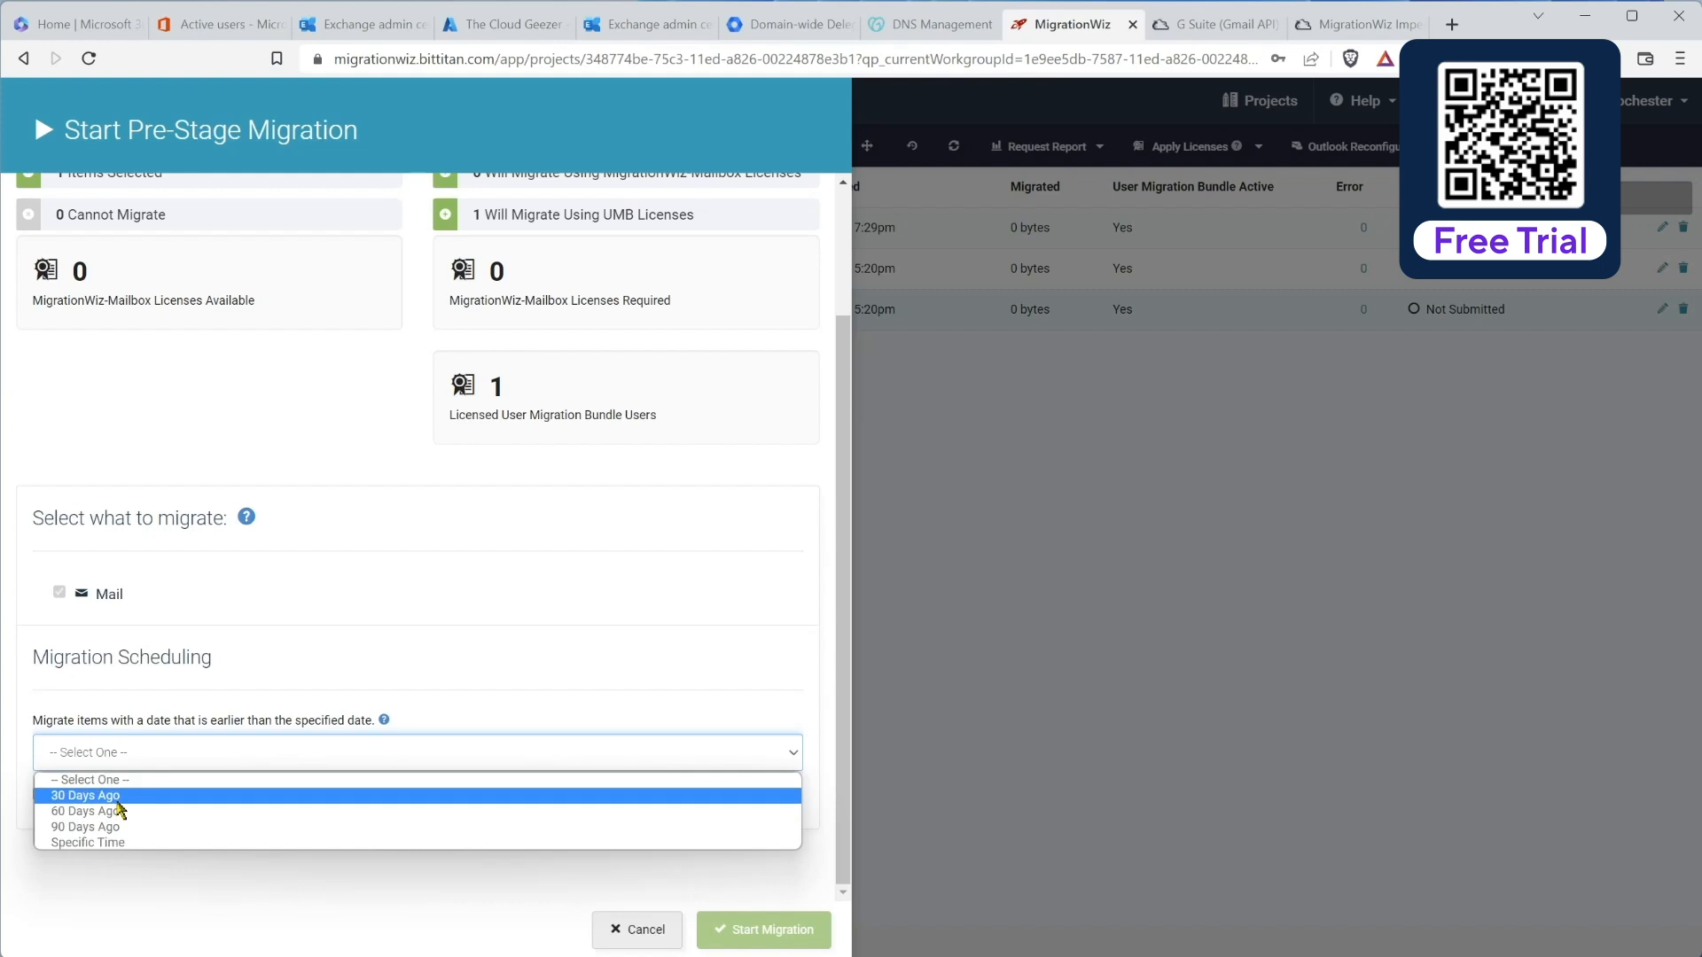
left_click(134, 844)
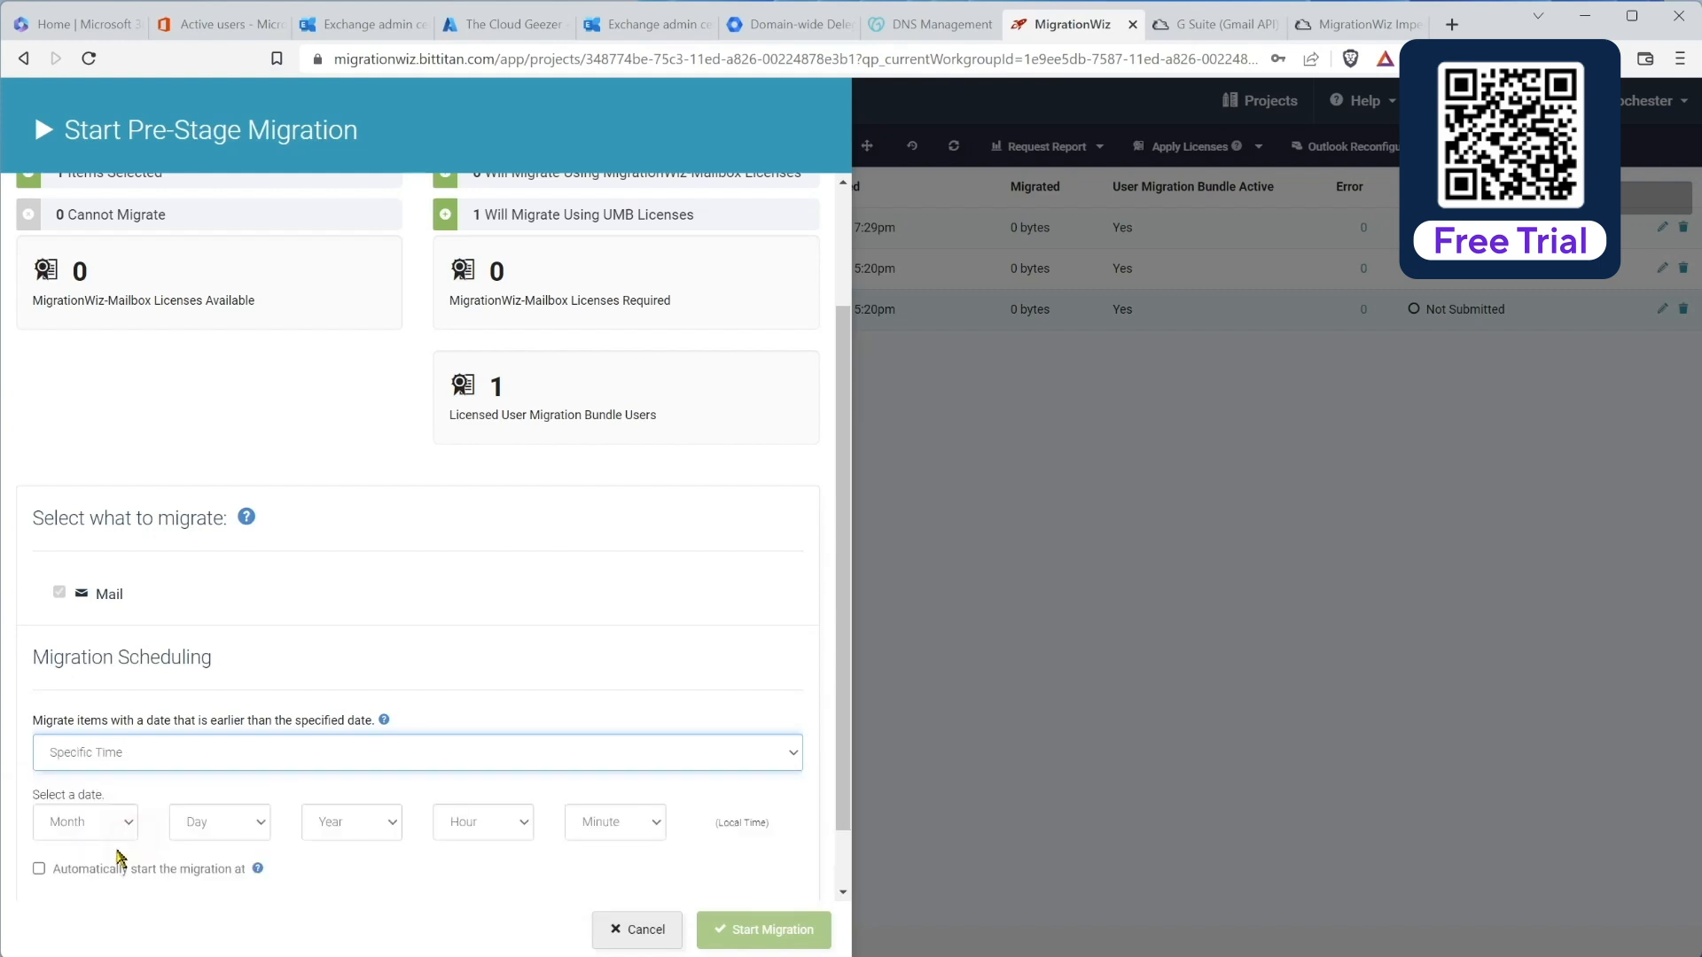
left_click(128, 824)
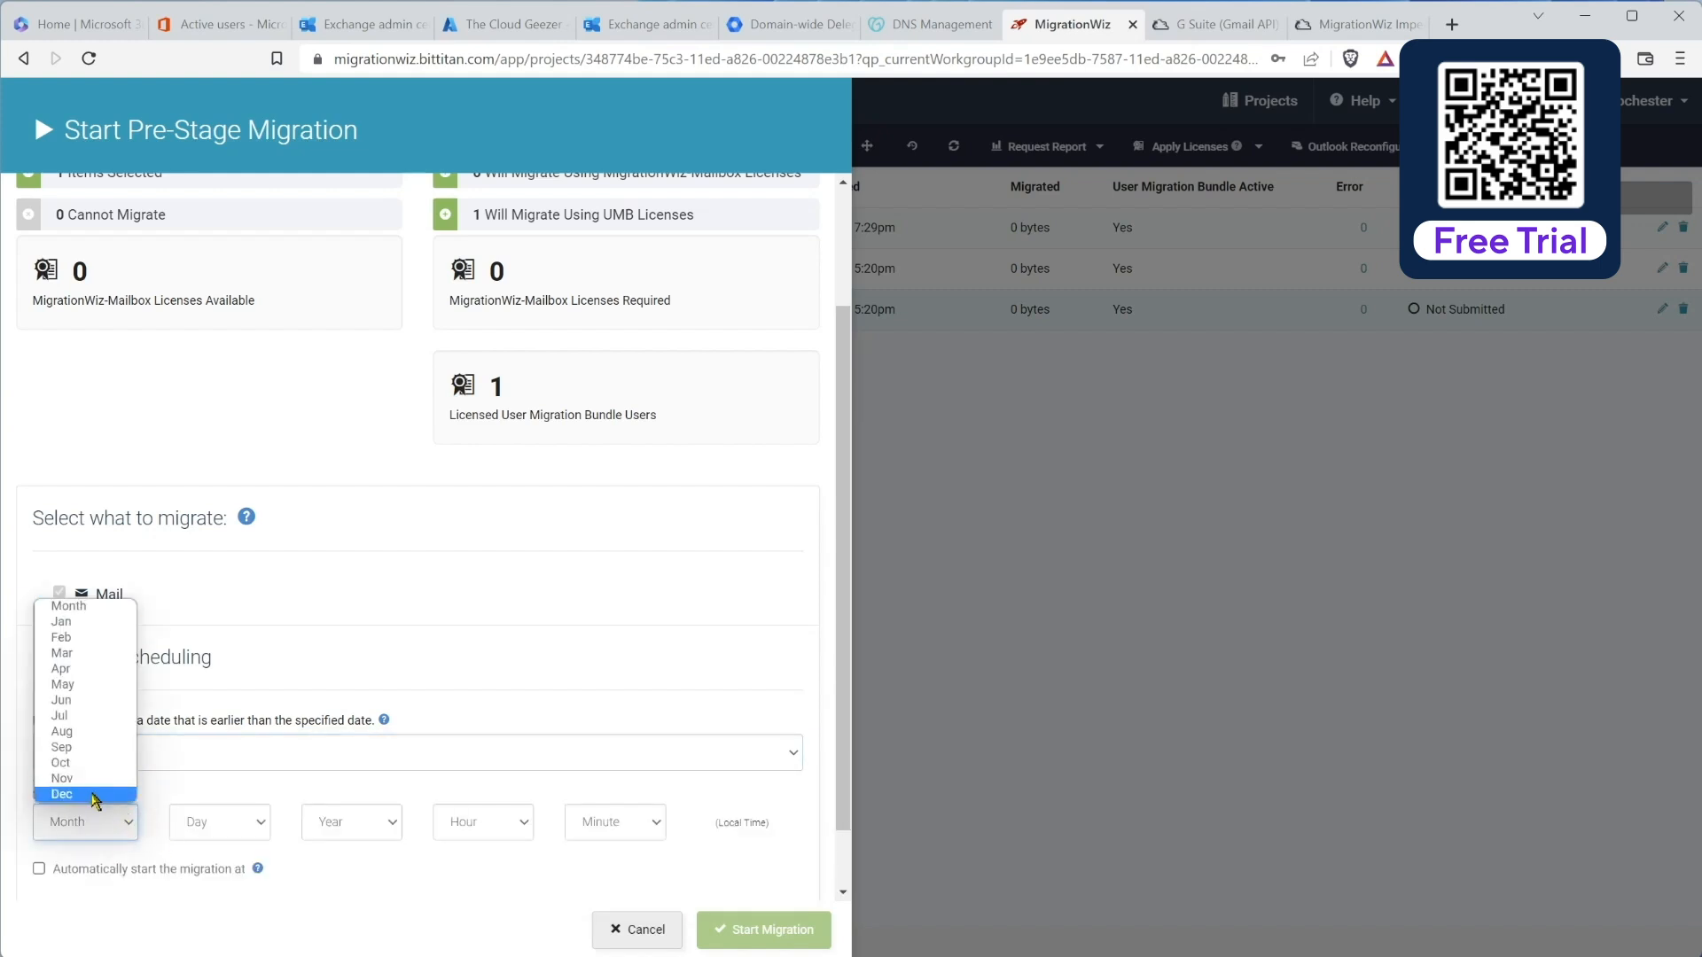
left_click(107, 793)
left_click(239, 824)
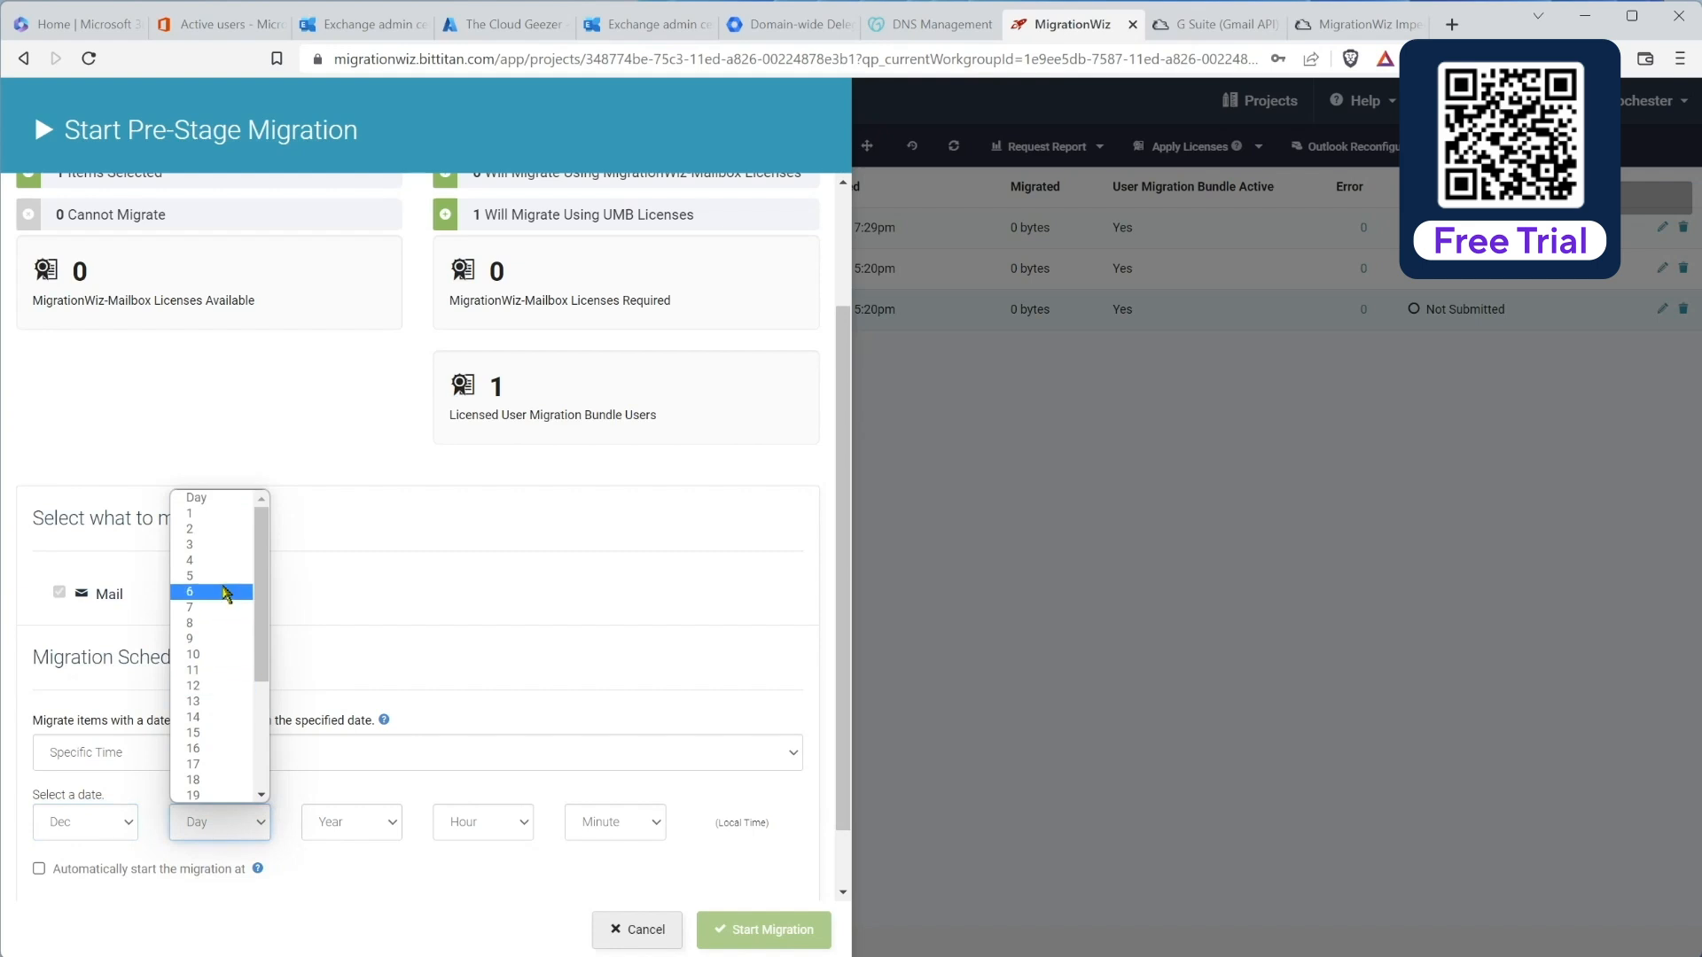
left_click(225, 577)
left_click(391, 825)
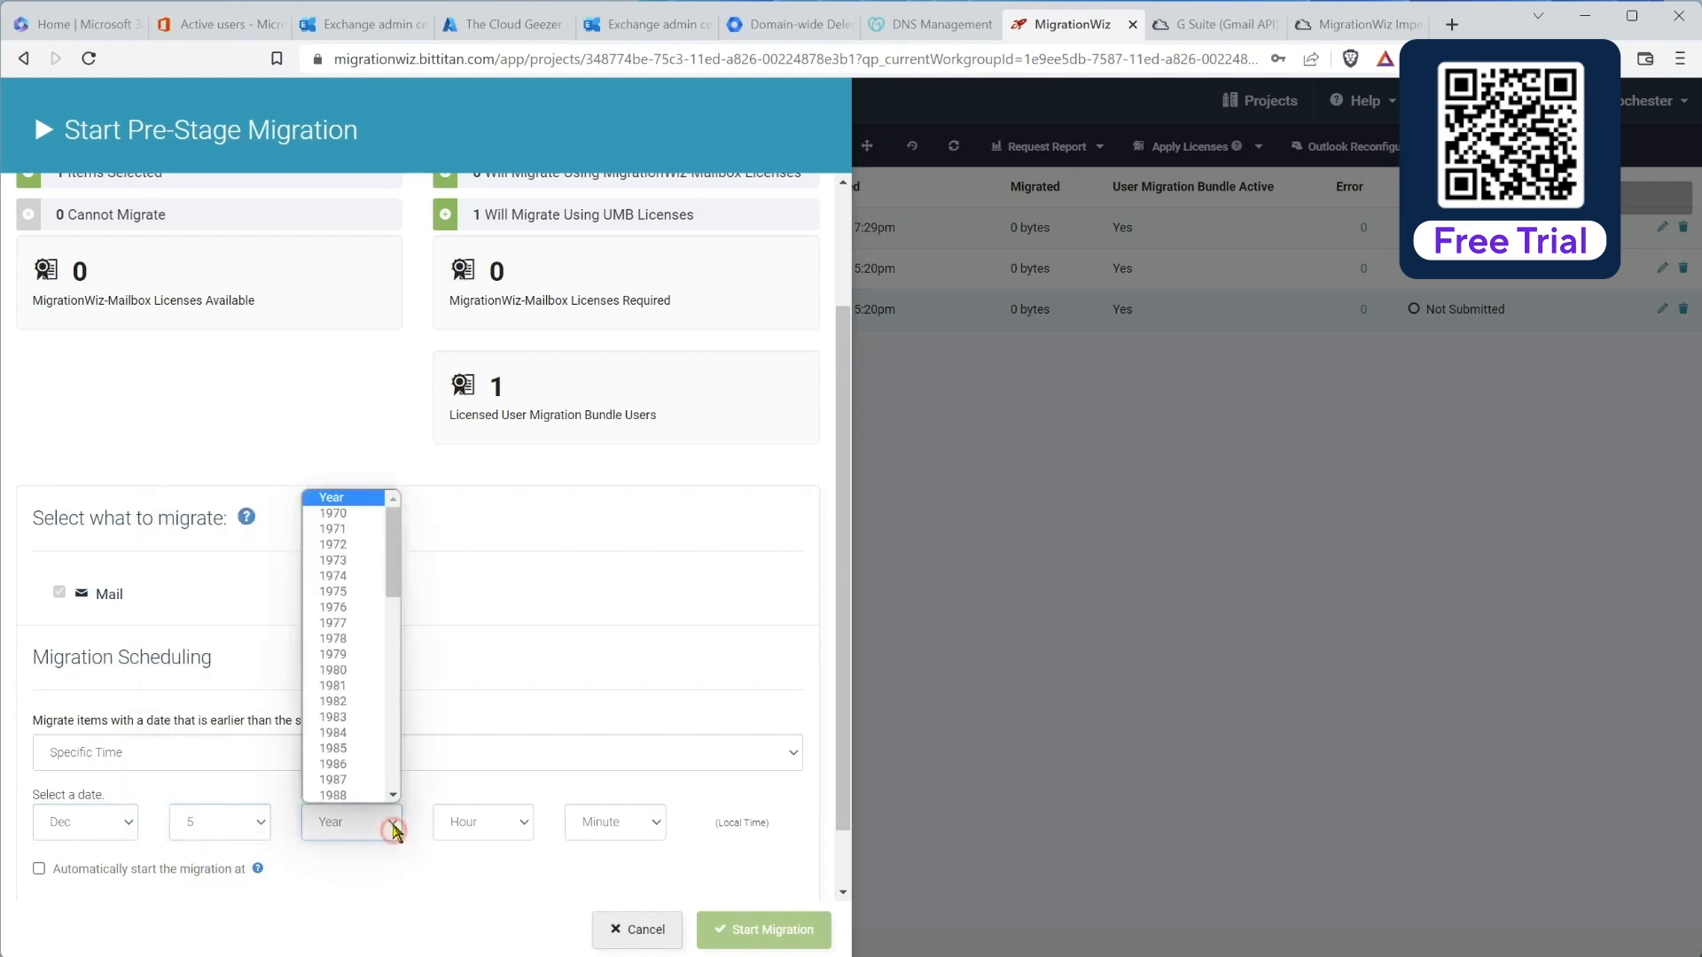
left_click_drag(392, 585, 396, 758)
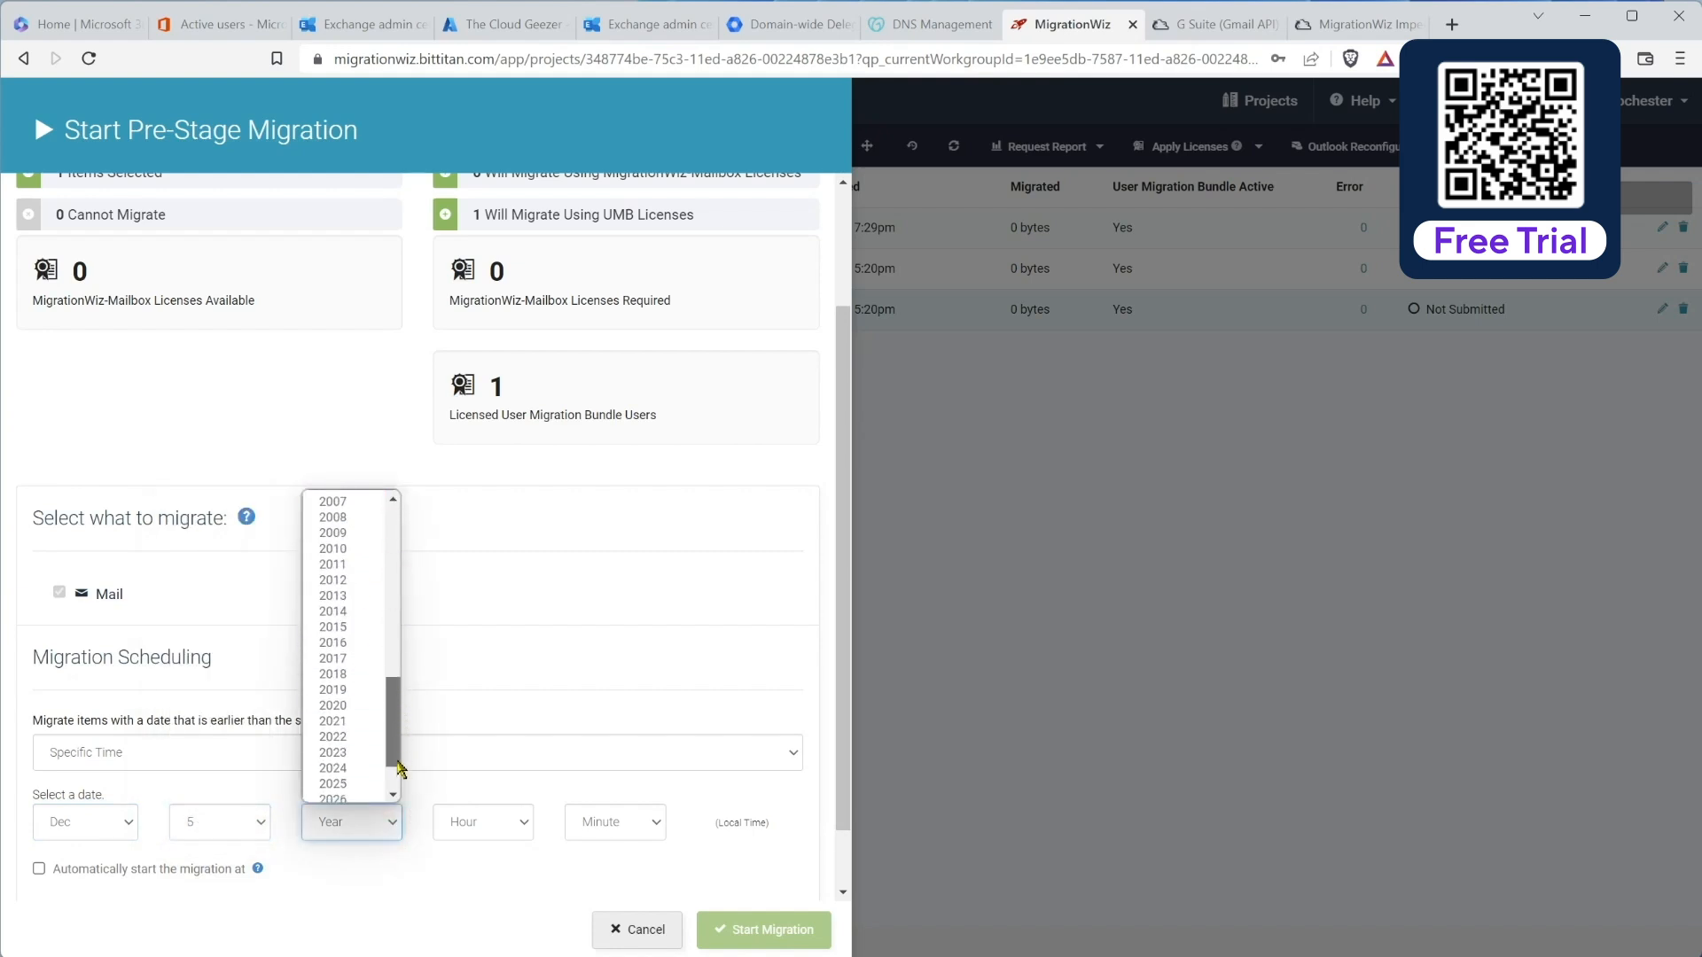
left_click(346, 690)
Step: Set the cutoff time to hour 0, minute 0, leave auto-start unchecked, and start the migration
left_click(514, 824)
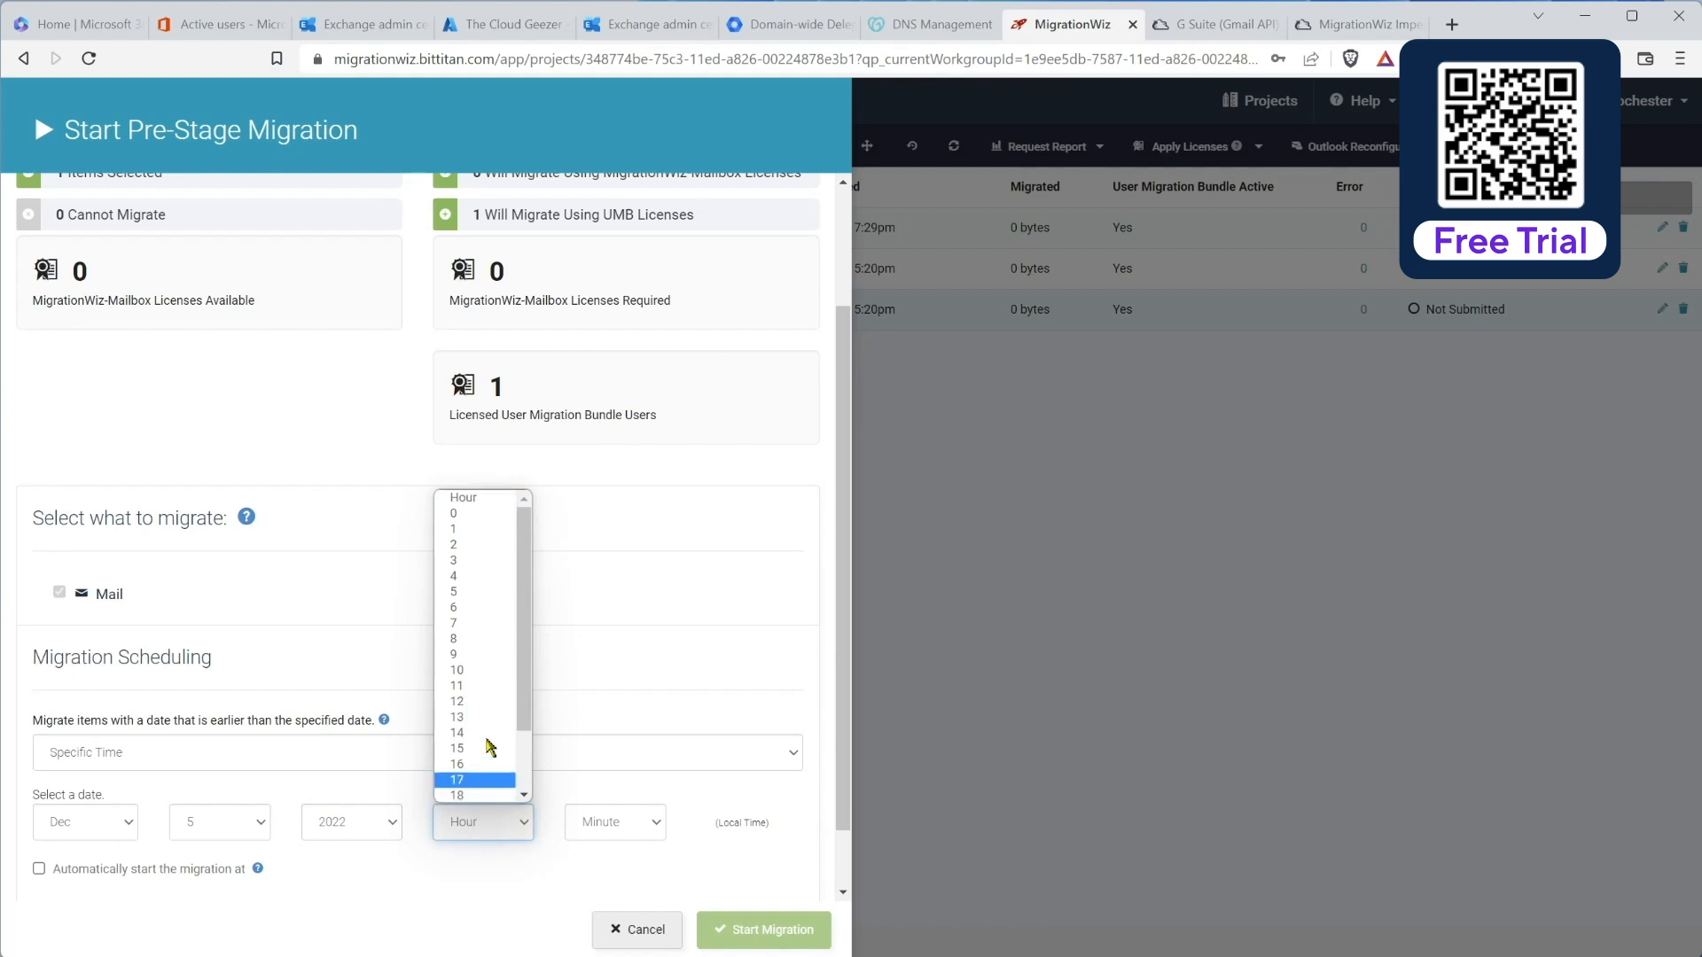
left_click(495, 510)
left_click(634, 824)
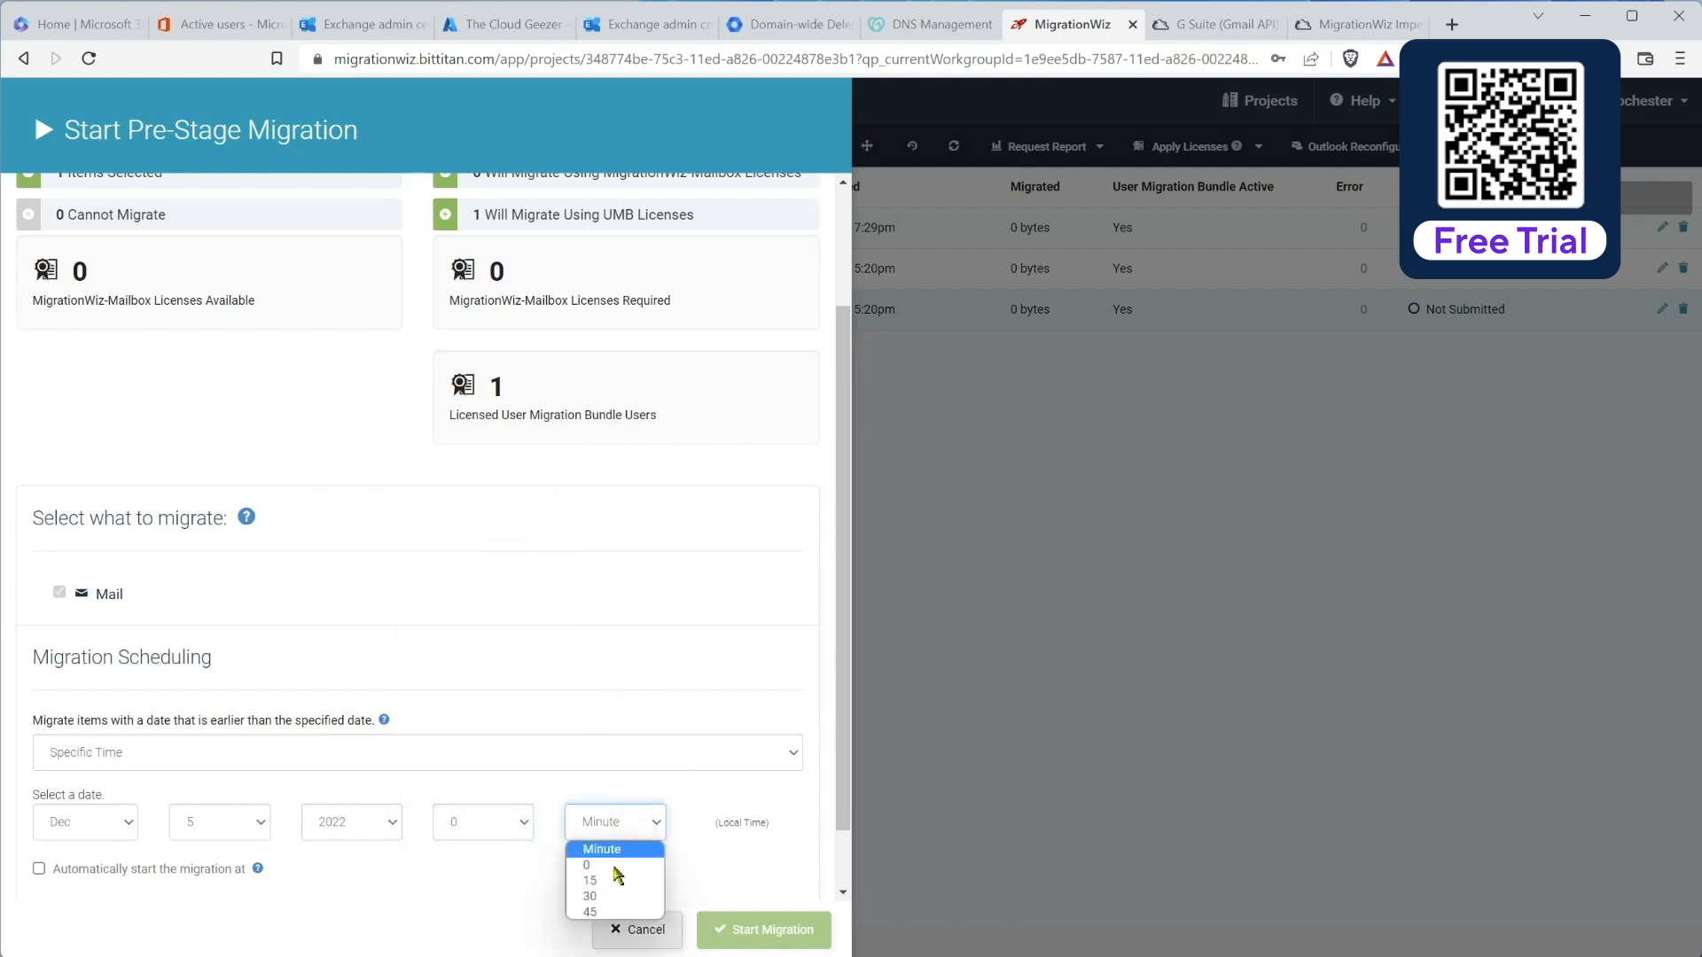
left_click(612, 866)
scroll(390, 892, "down", 1)
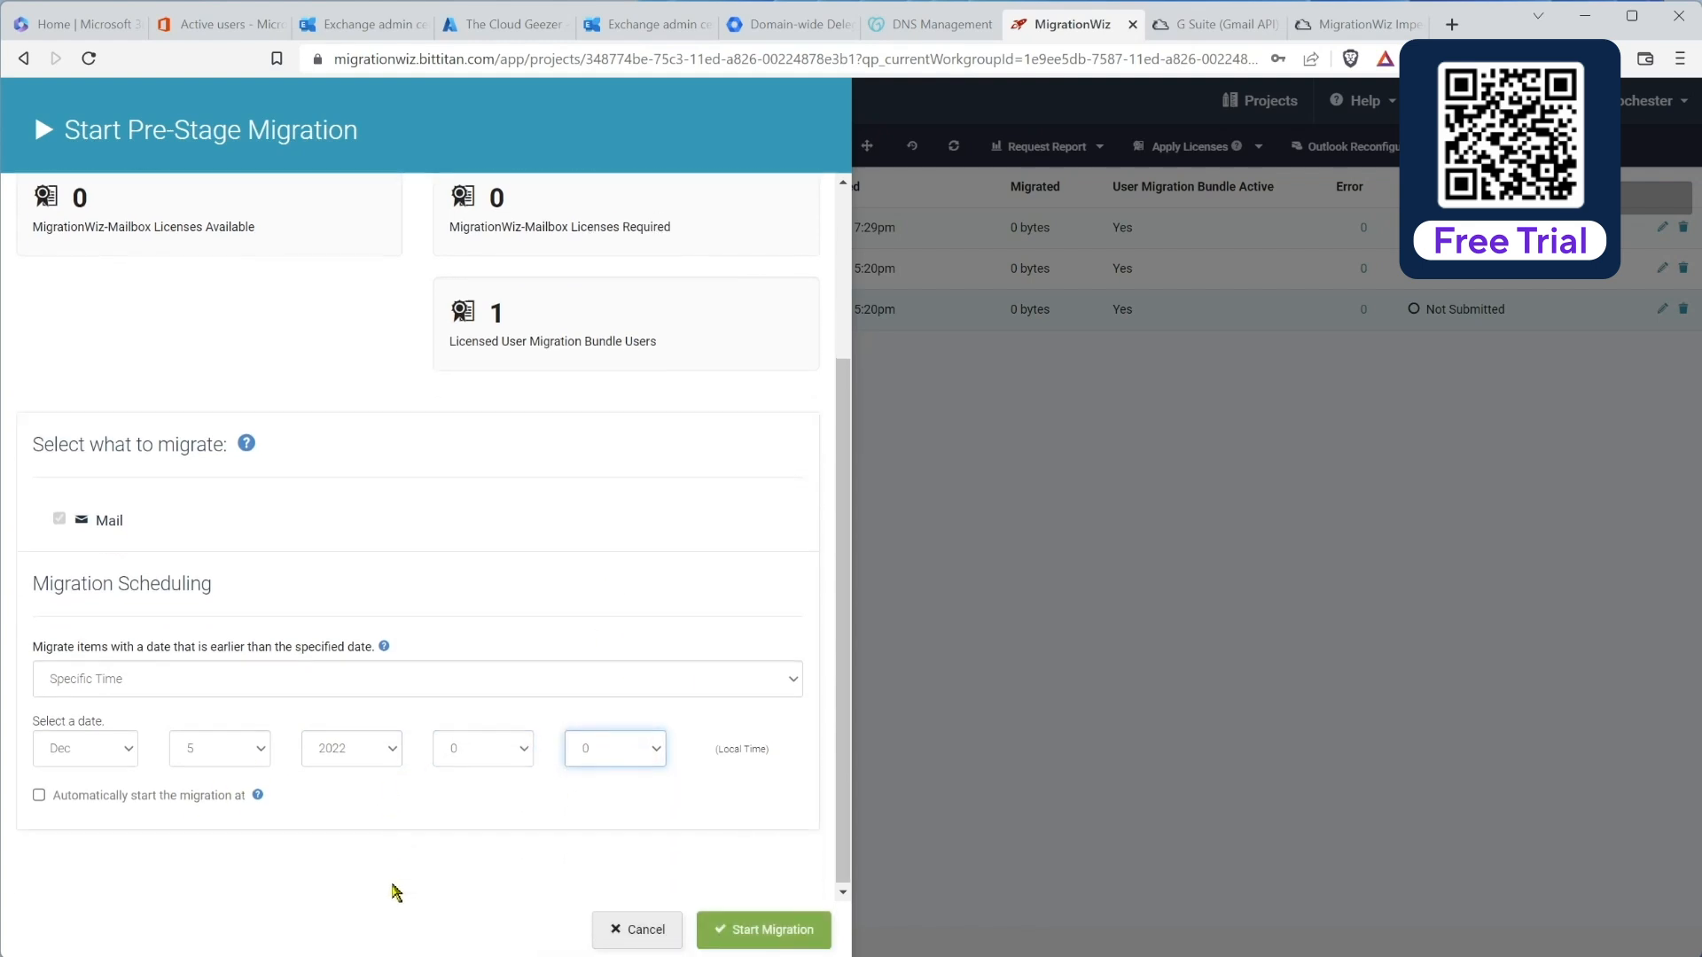
left_click(68, 800)
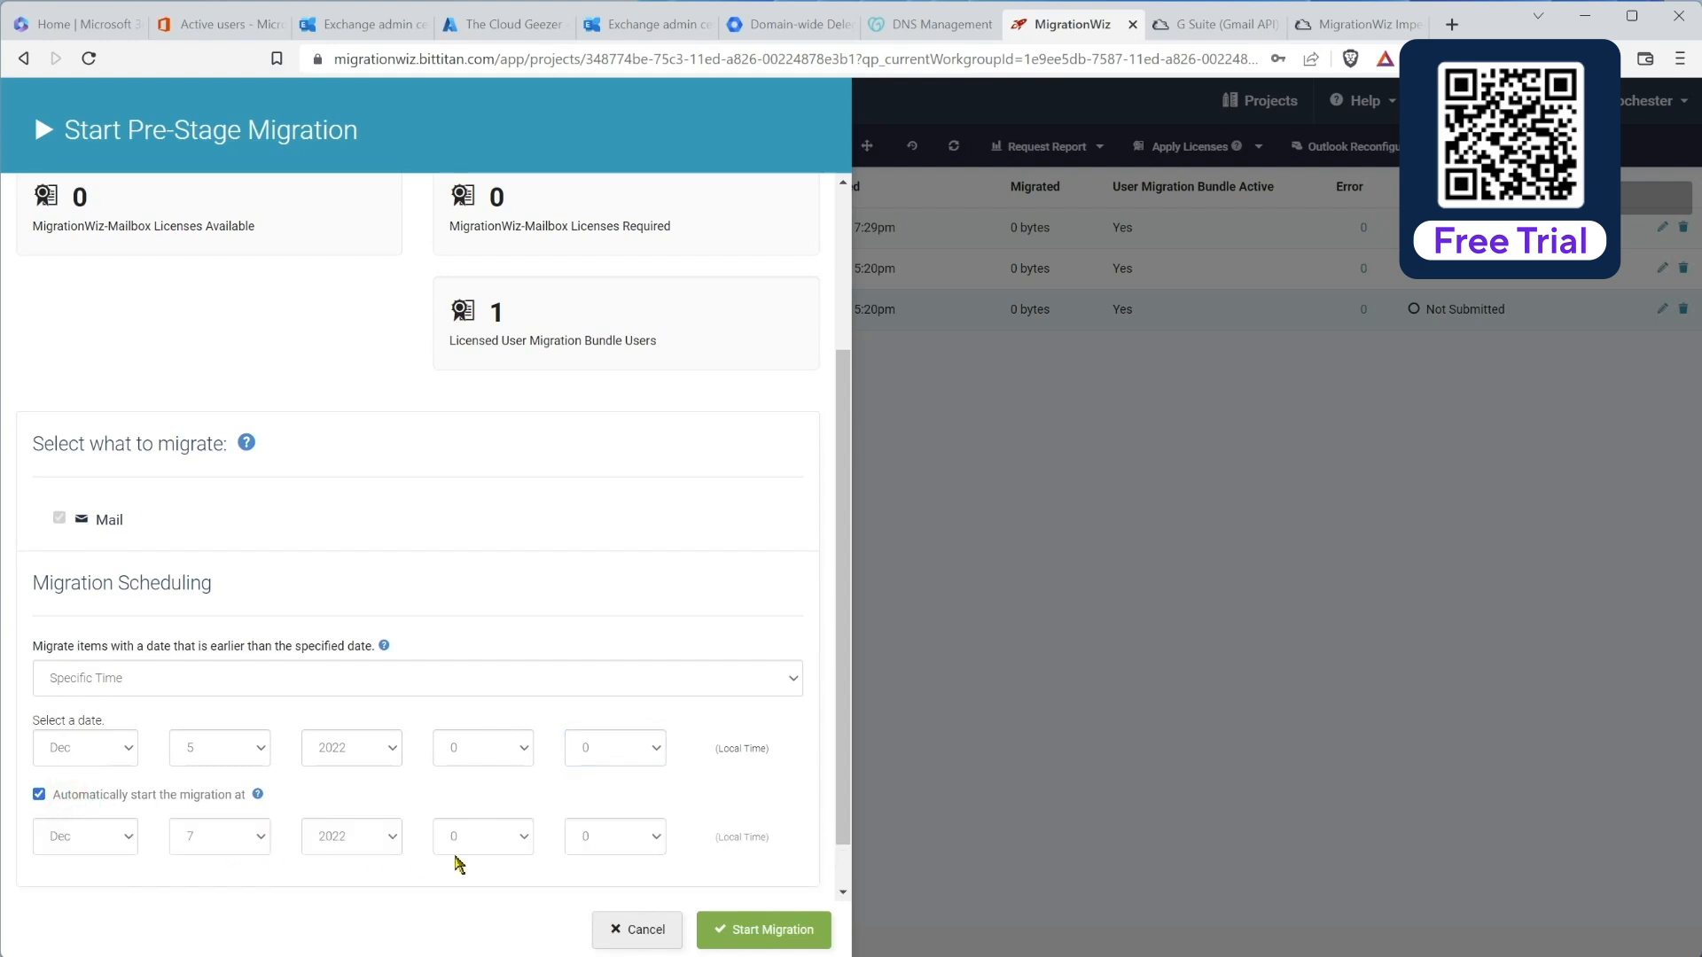
left_click(39, 795)
left_click(768, 938)
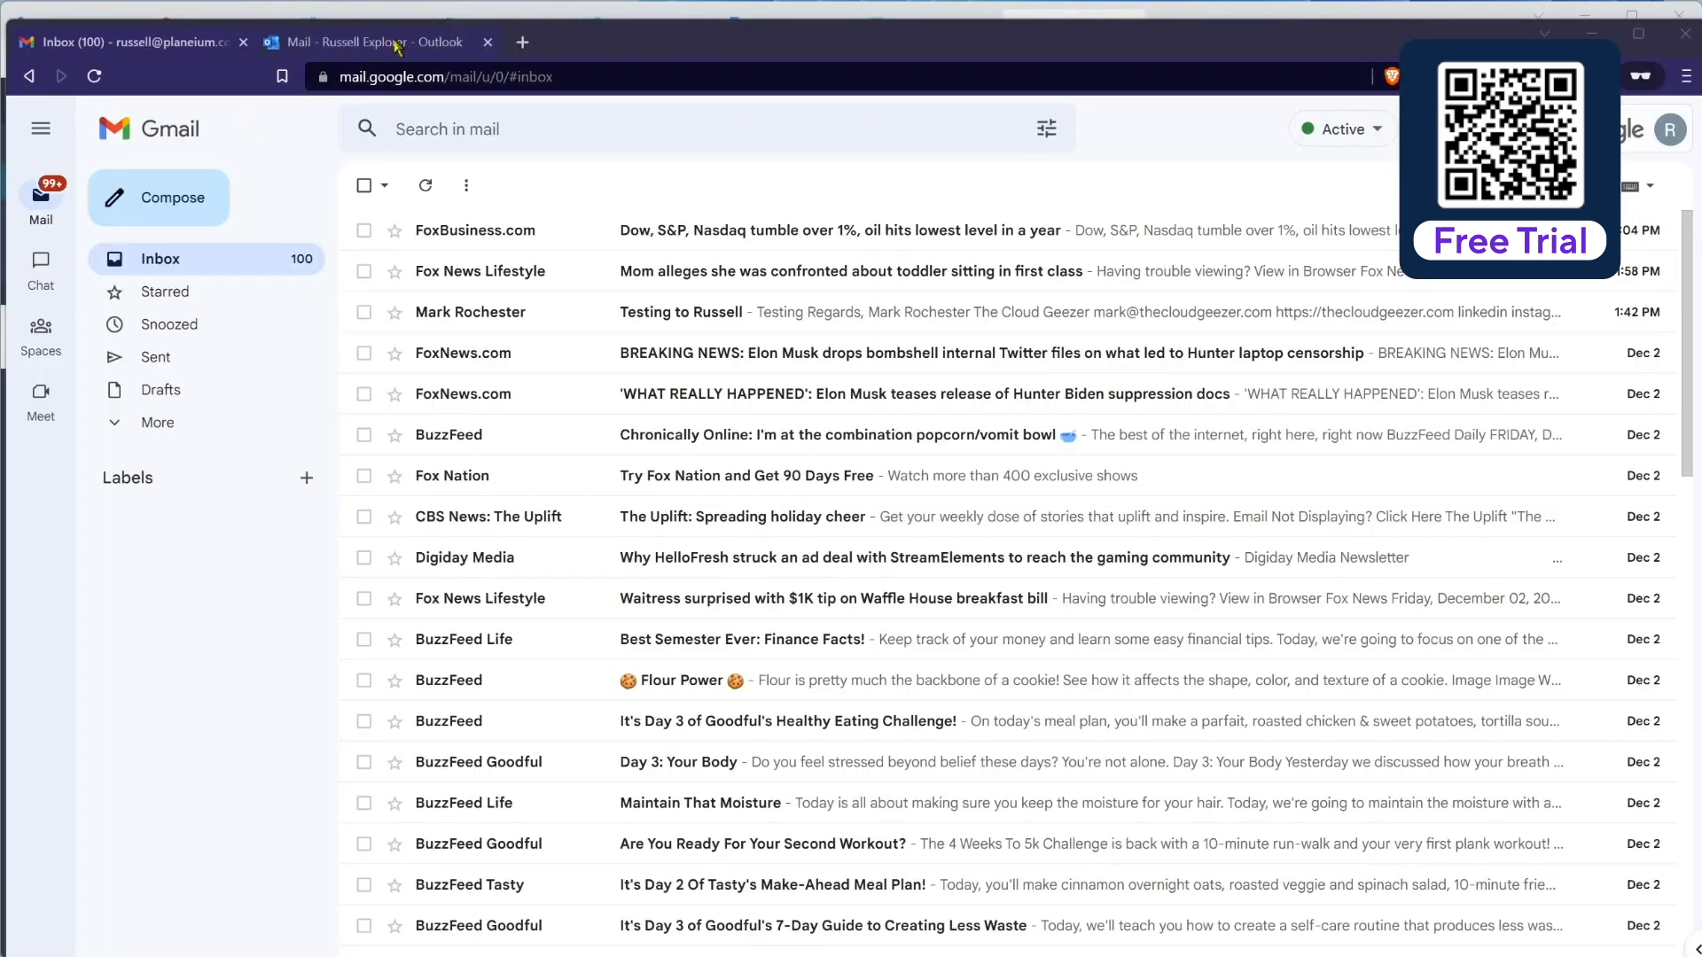
Step: Bring the empty Outlook on the web inbox forward and move its window down to reveal MigrationWiz
left_click(396, 45)
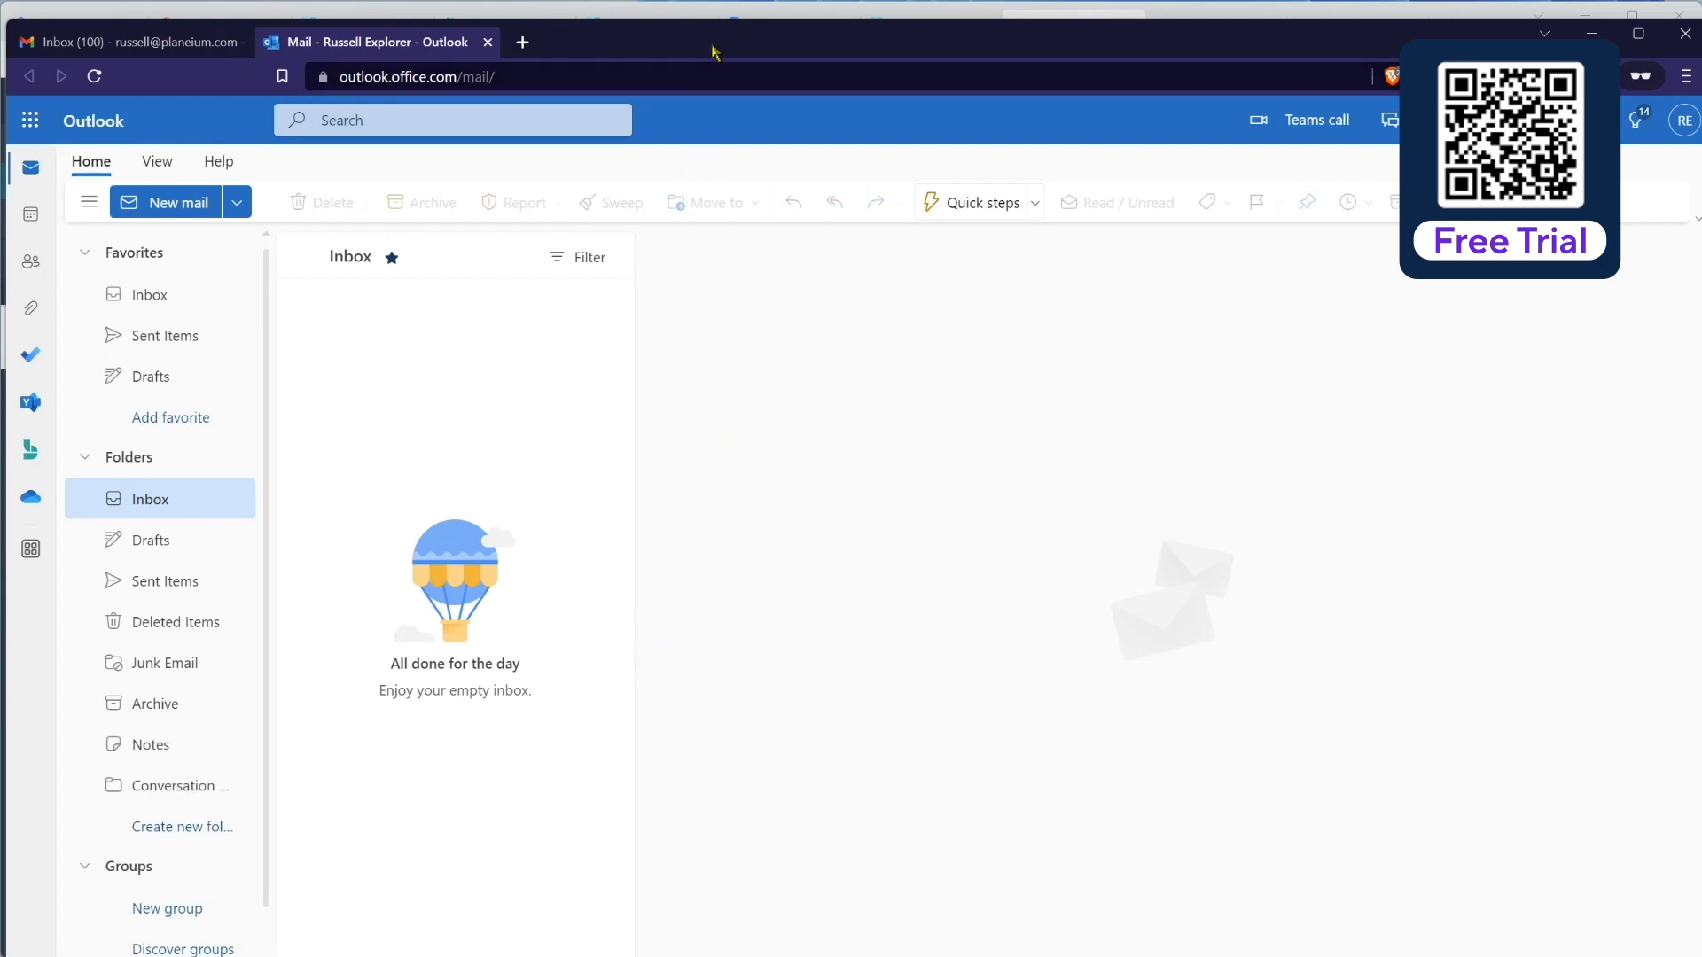
left_click_drag(719, 32, 737, 254)
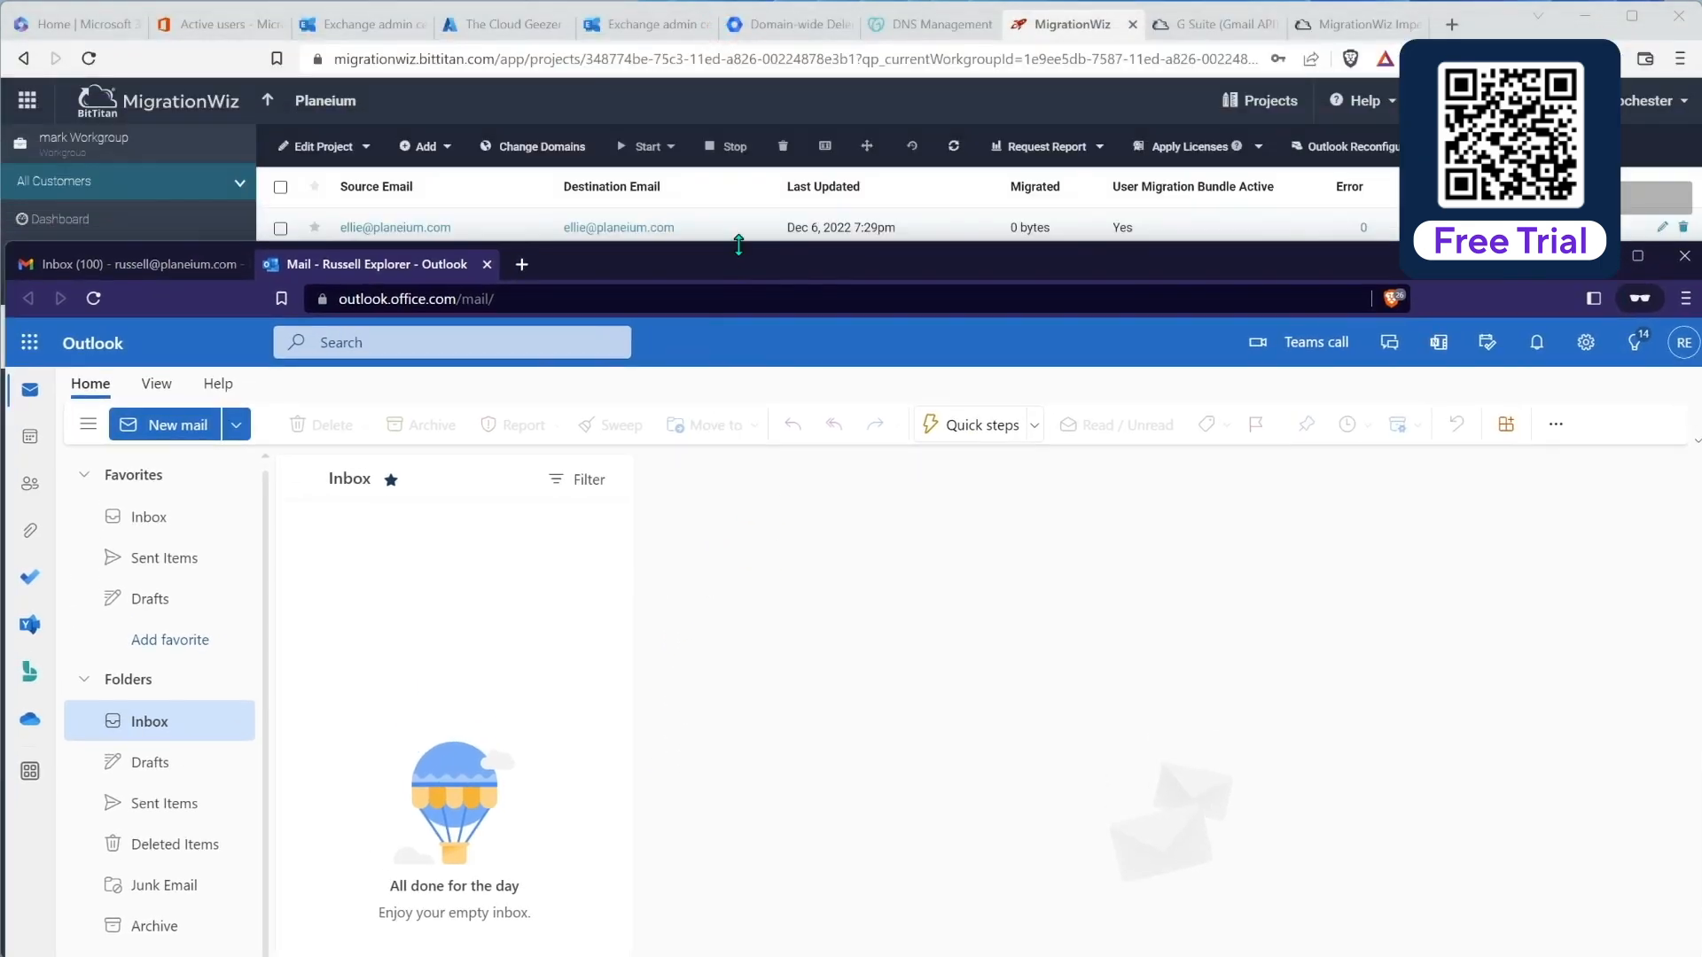
Step: Refresh the mailbox list twice and open the third mailbox's details showing 144 items (5.59 MB) migrated
left_click(502, 209)
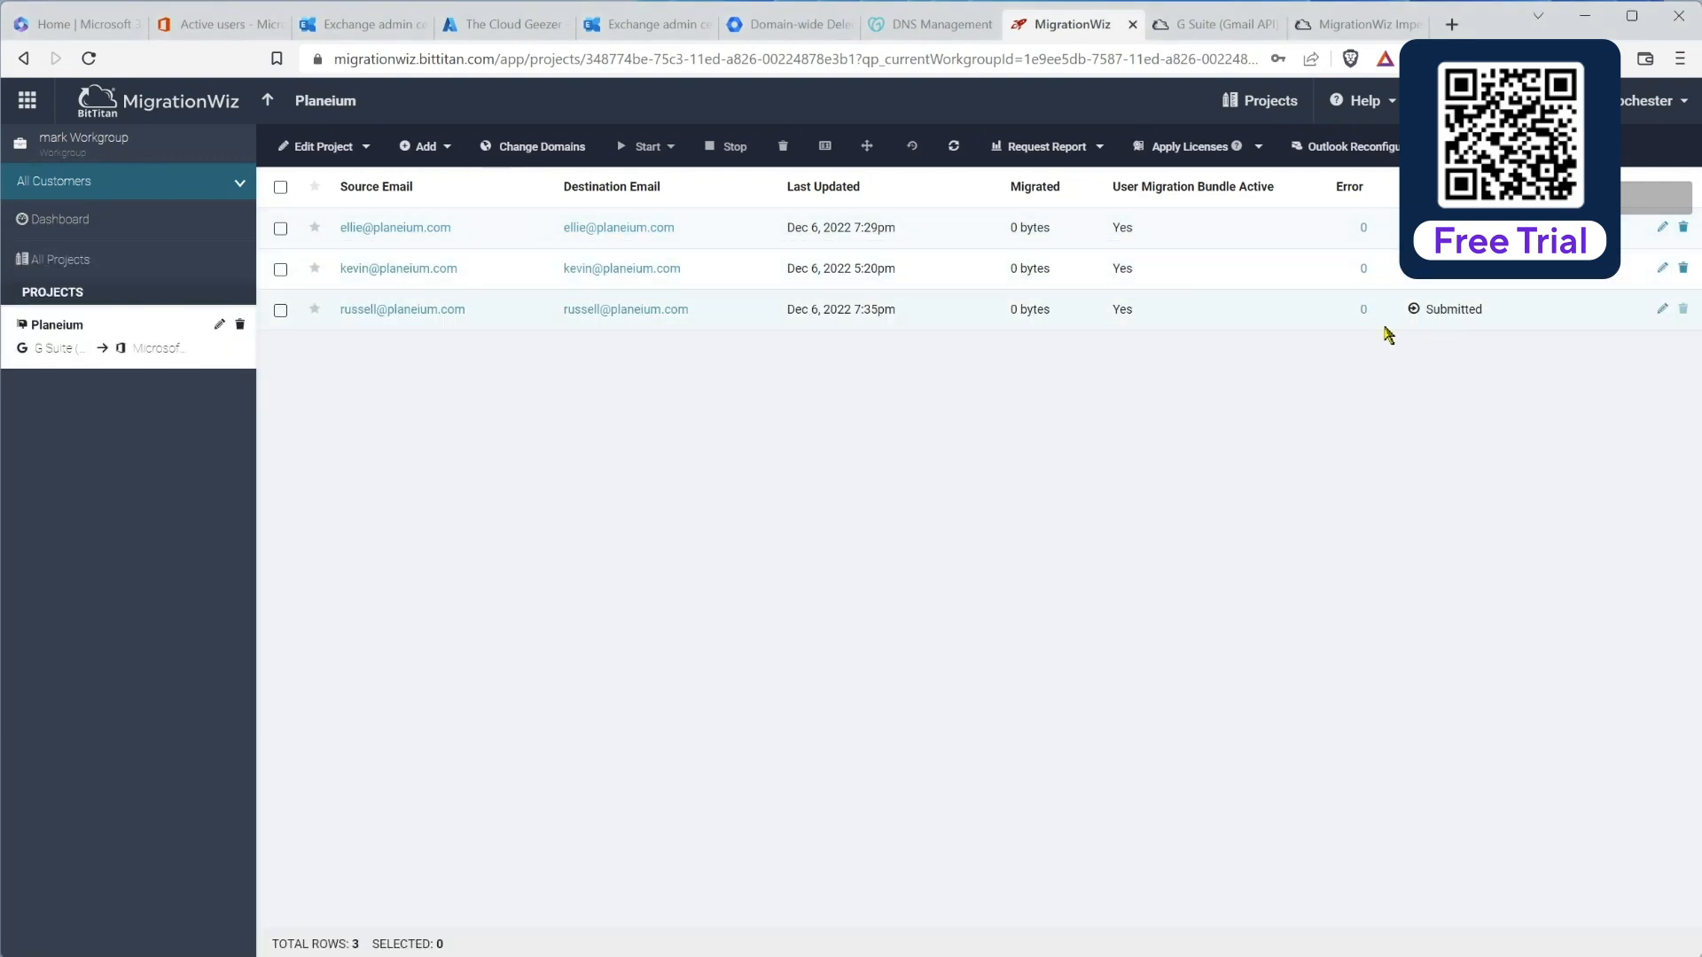
left_click(954, 148)
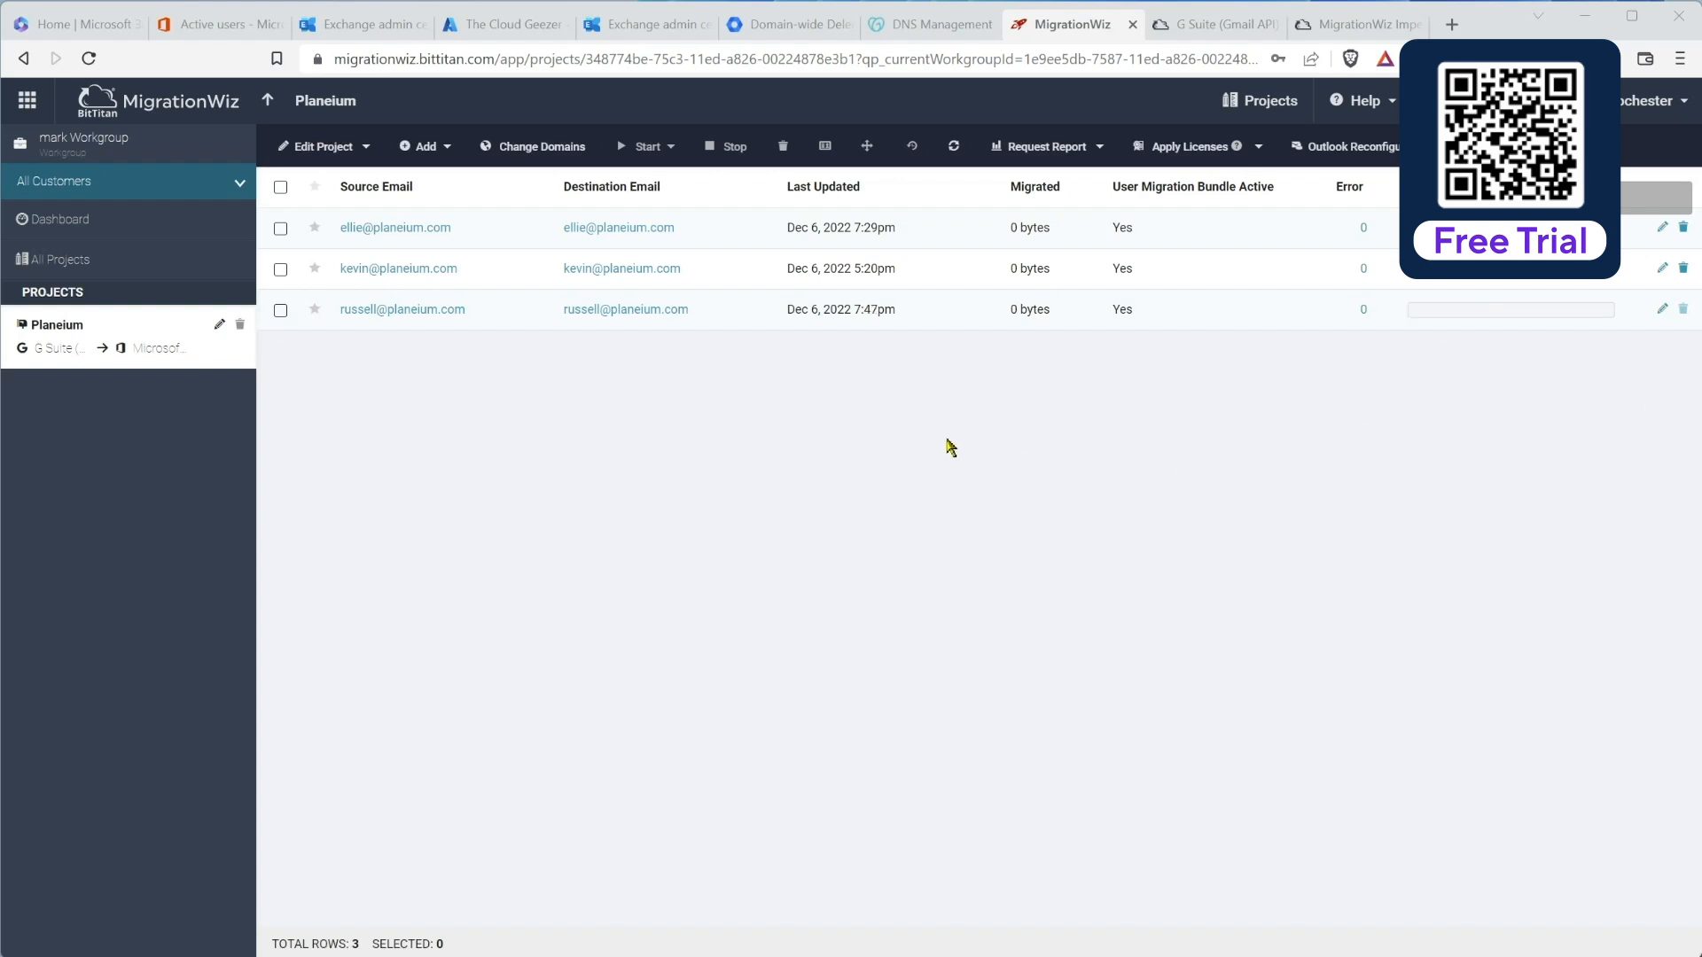
left_click(953, 146)
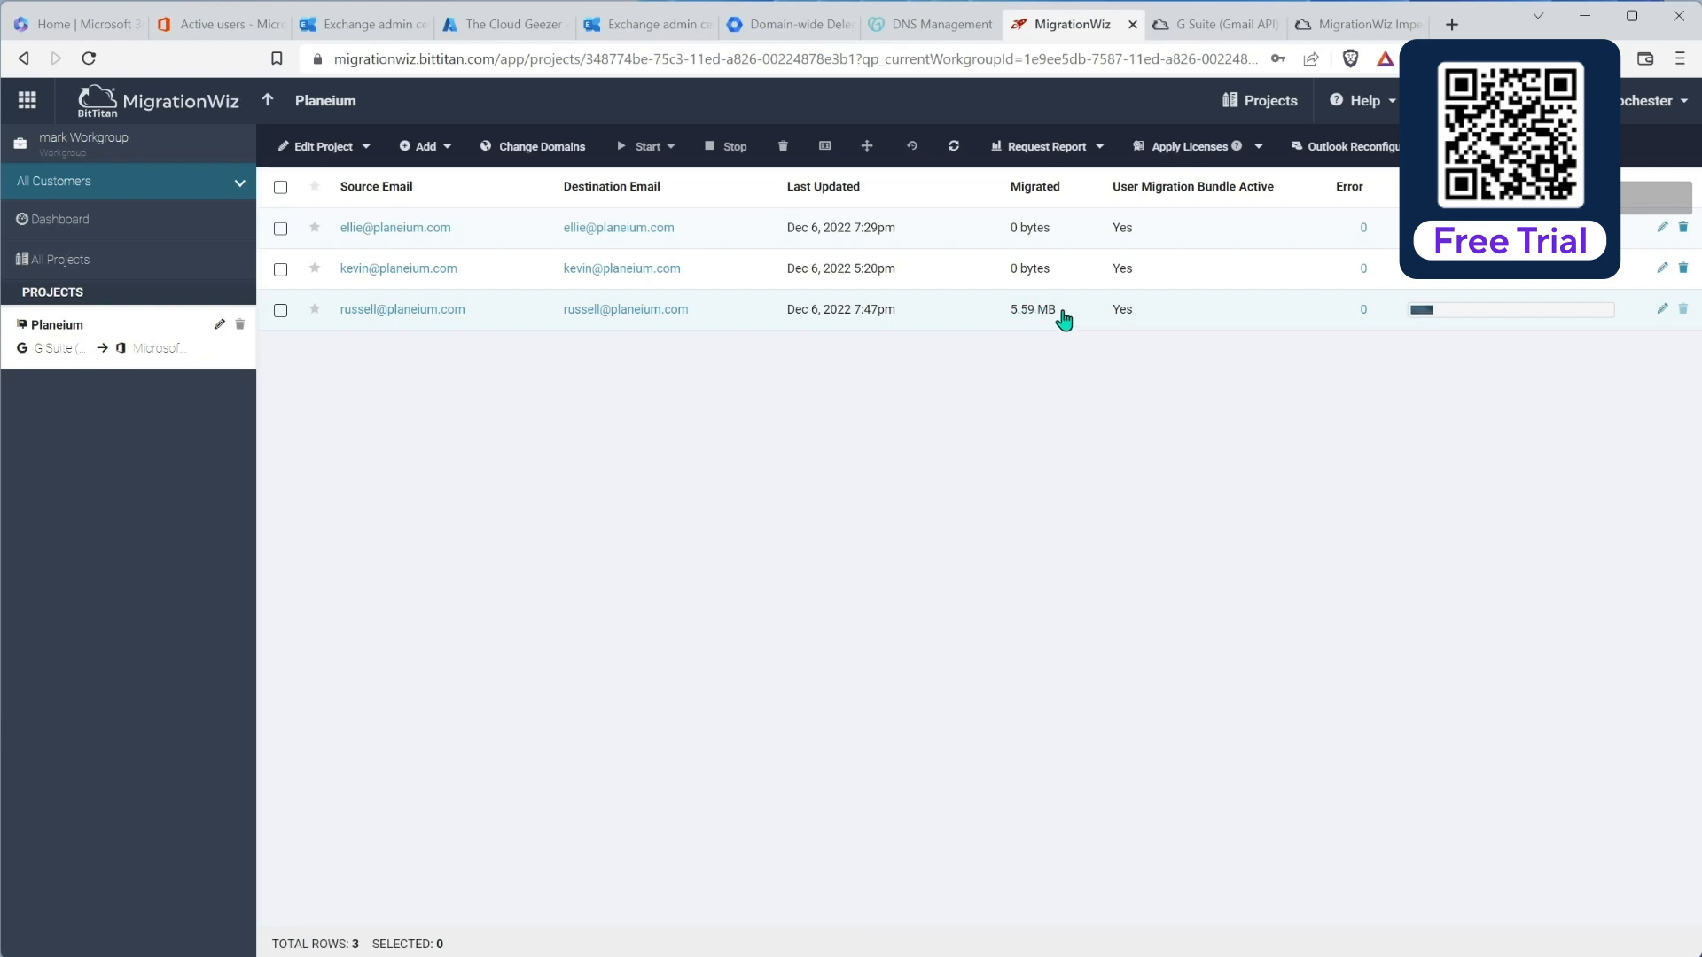
left_click(431, 310)
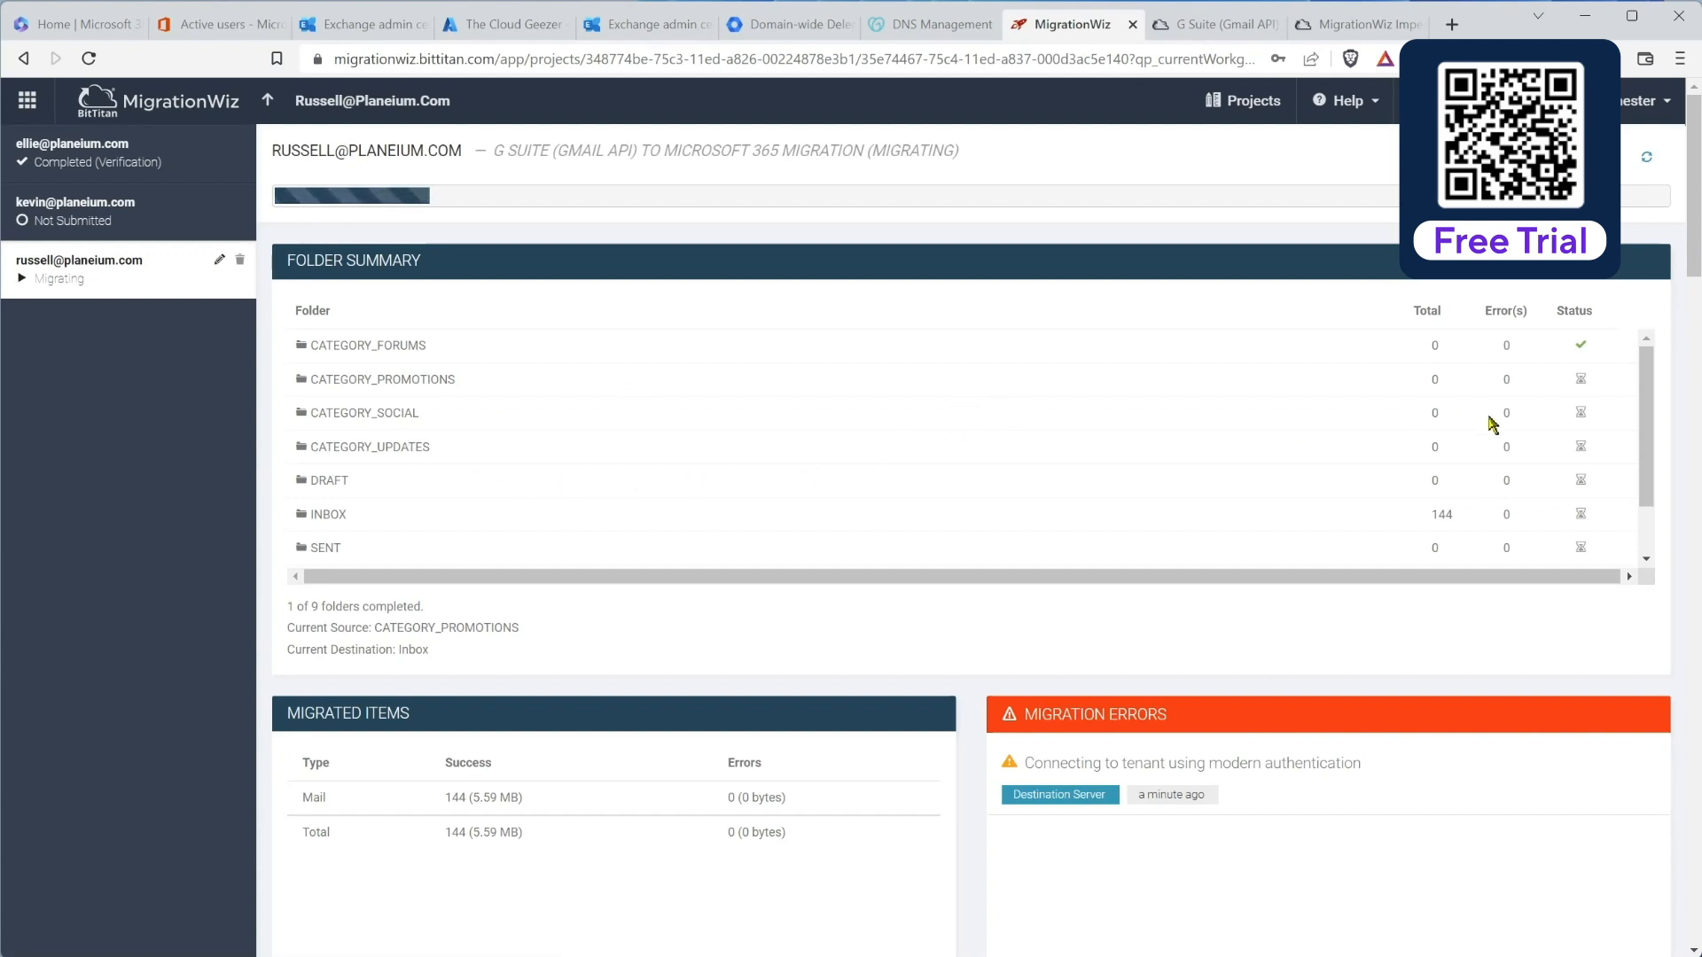
left_click_drag(1640, 413, 1650, 450)
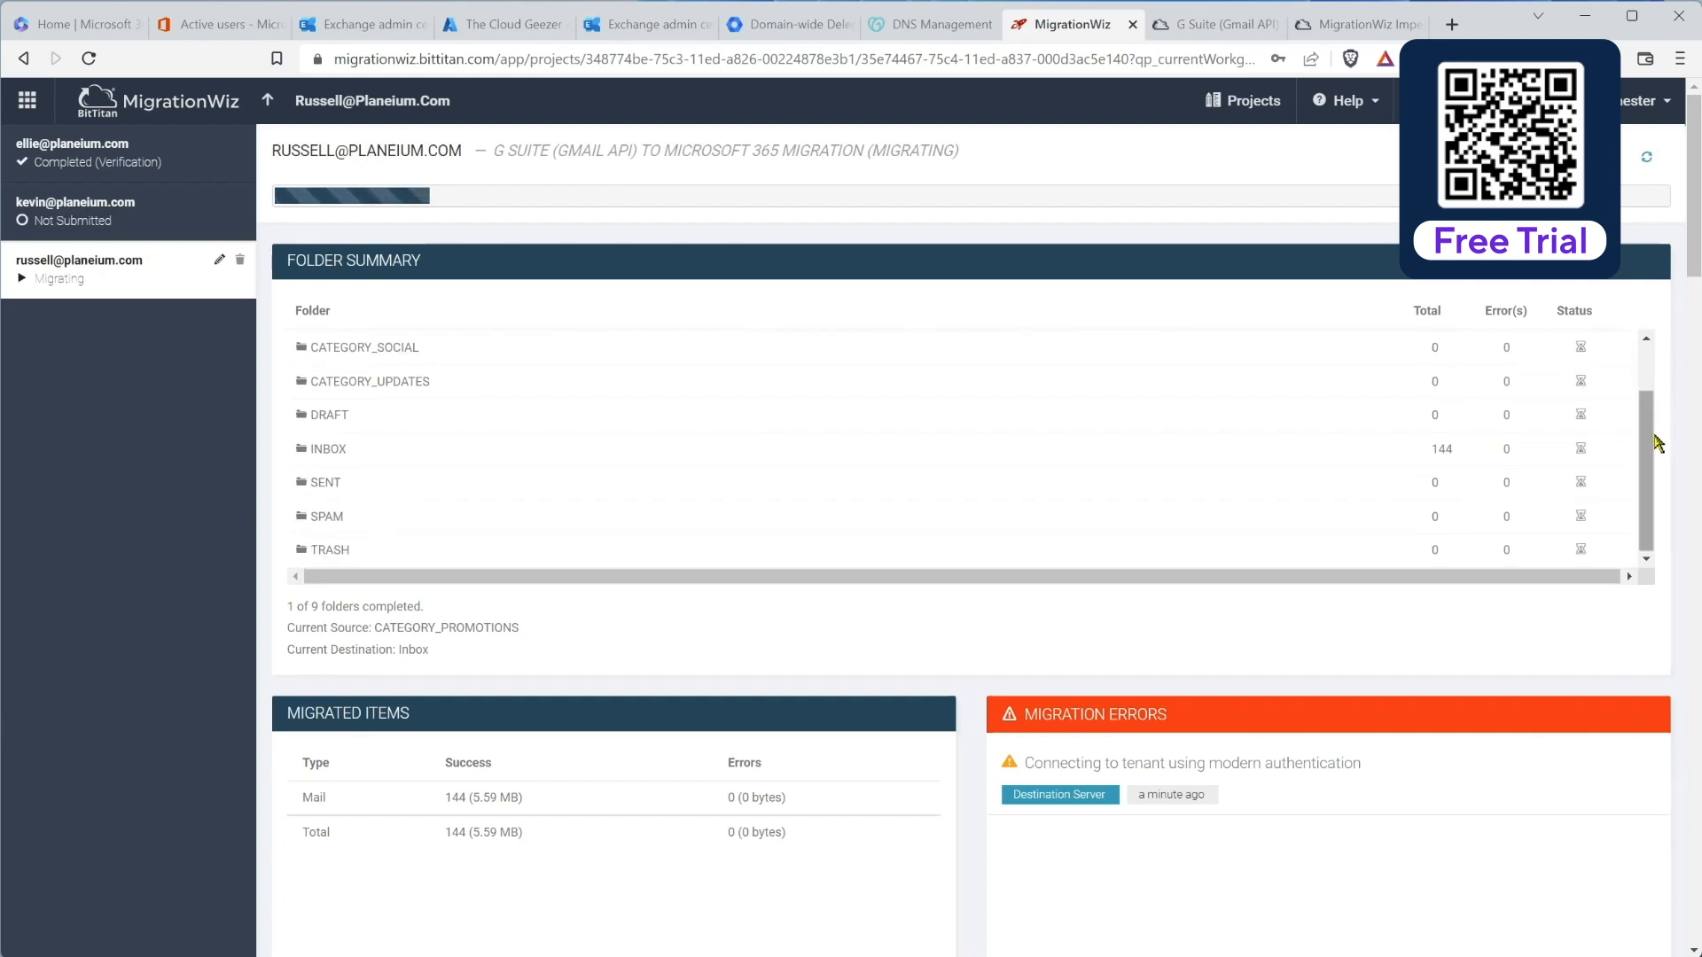
left_click_drag(1652, 435, 1649, 403)
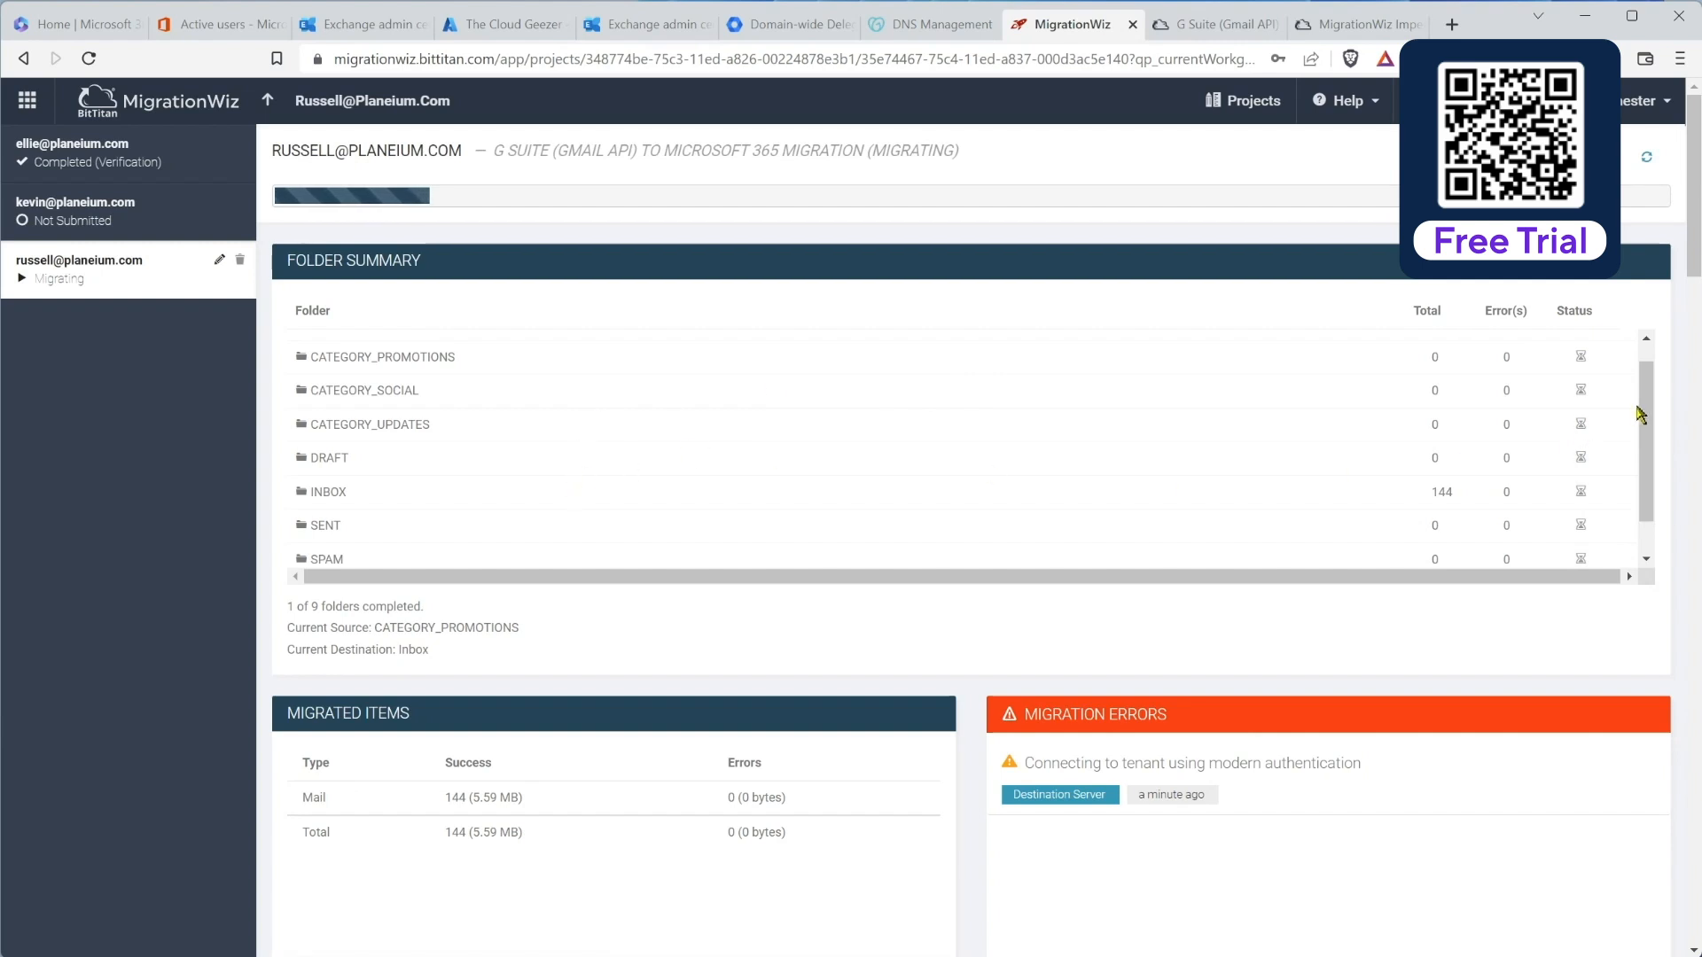
left_click_drag(1646, 391, 1273, 608)
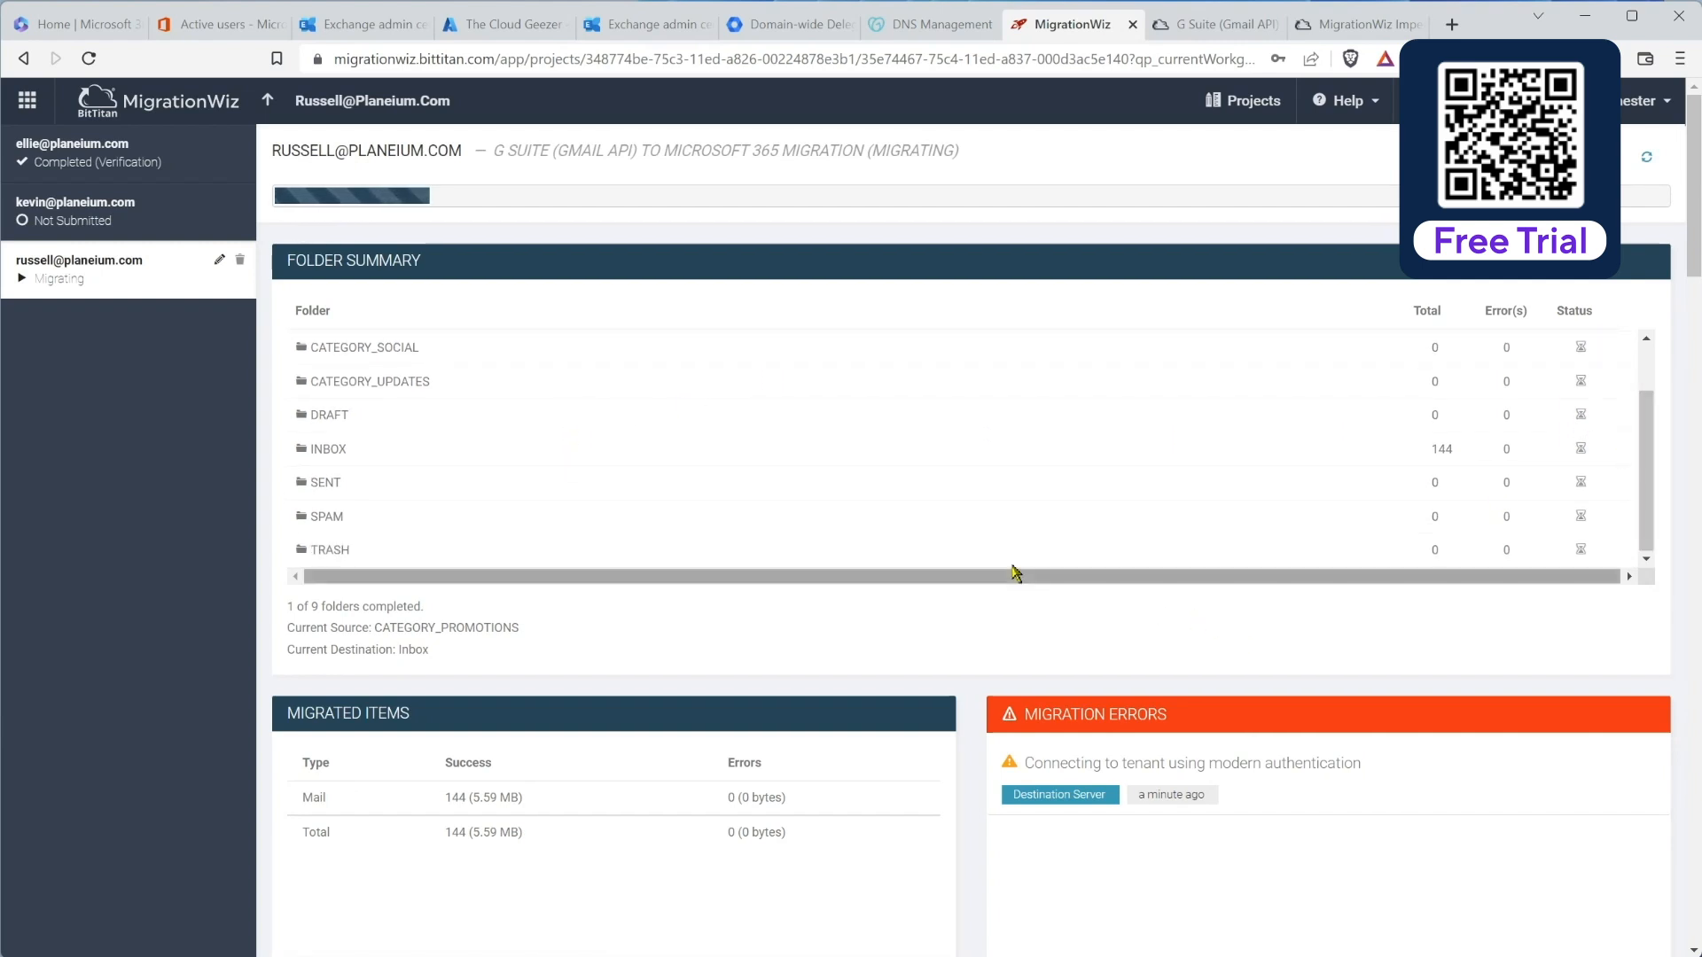
scroll(1016, 572, "down", 2)
scroll(594, 621, "down", 1)
scroll(594, 620, "down", 7)
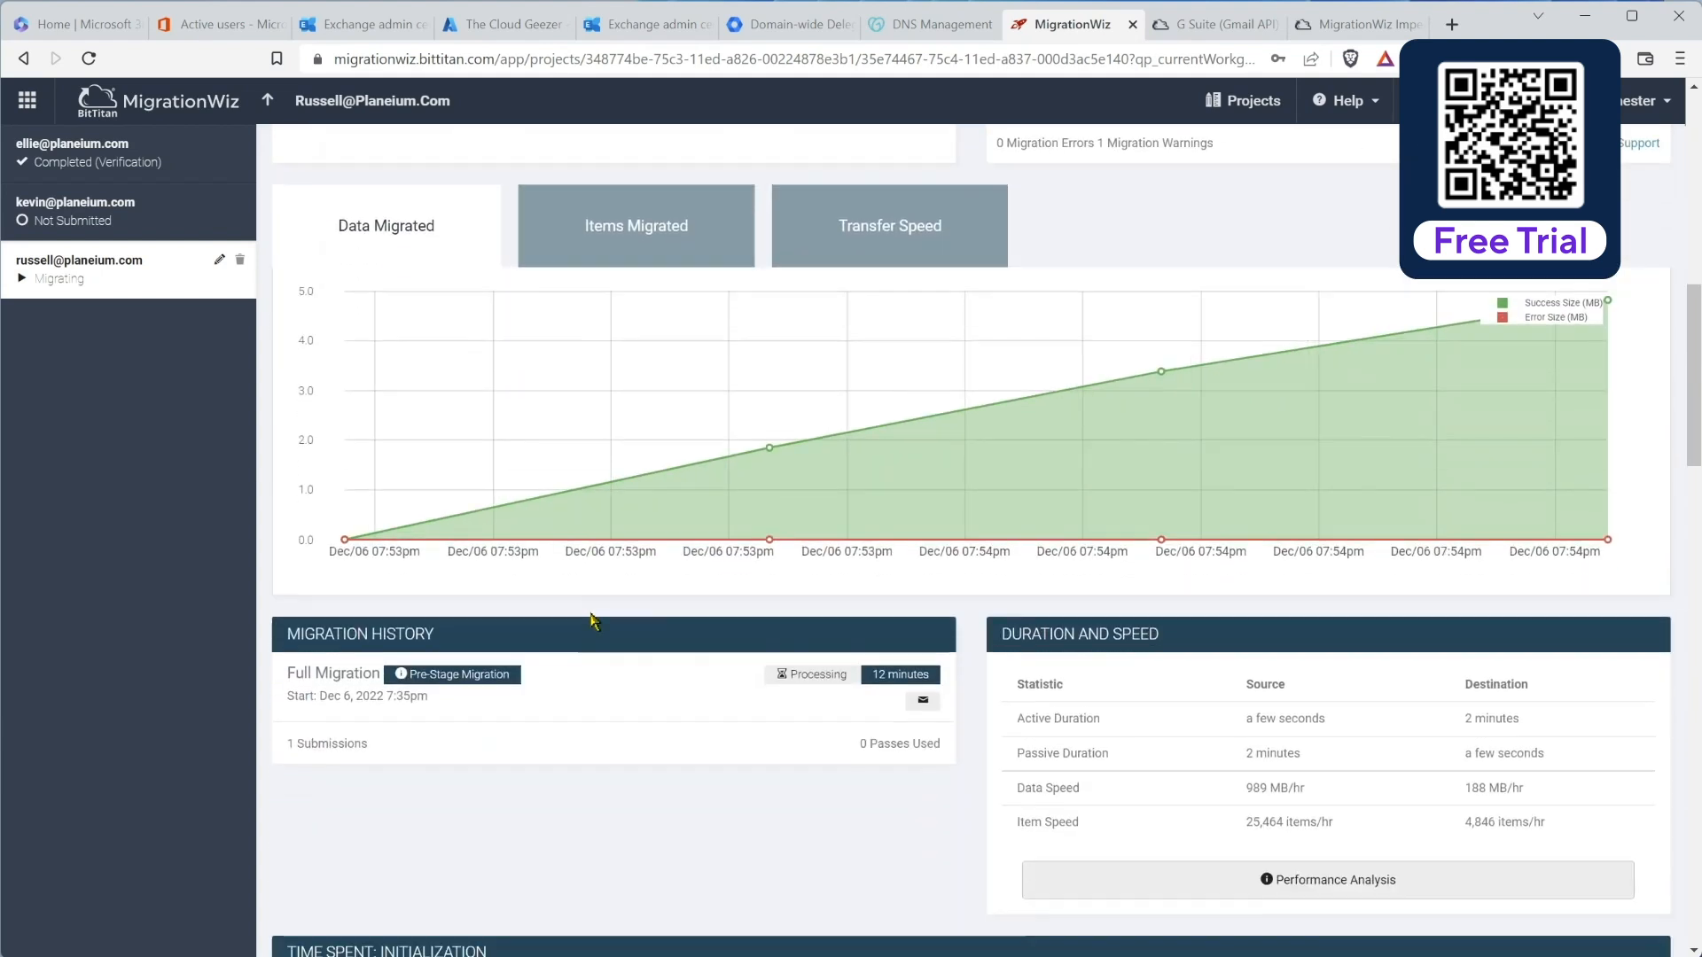
scroll(594, 620, "down", 1)
scroll(603, 623, "up", 6)
scroll(613, 626, "up", 5)
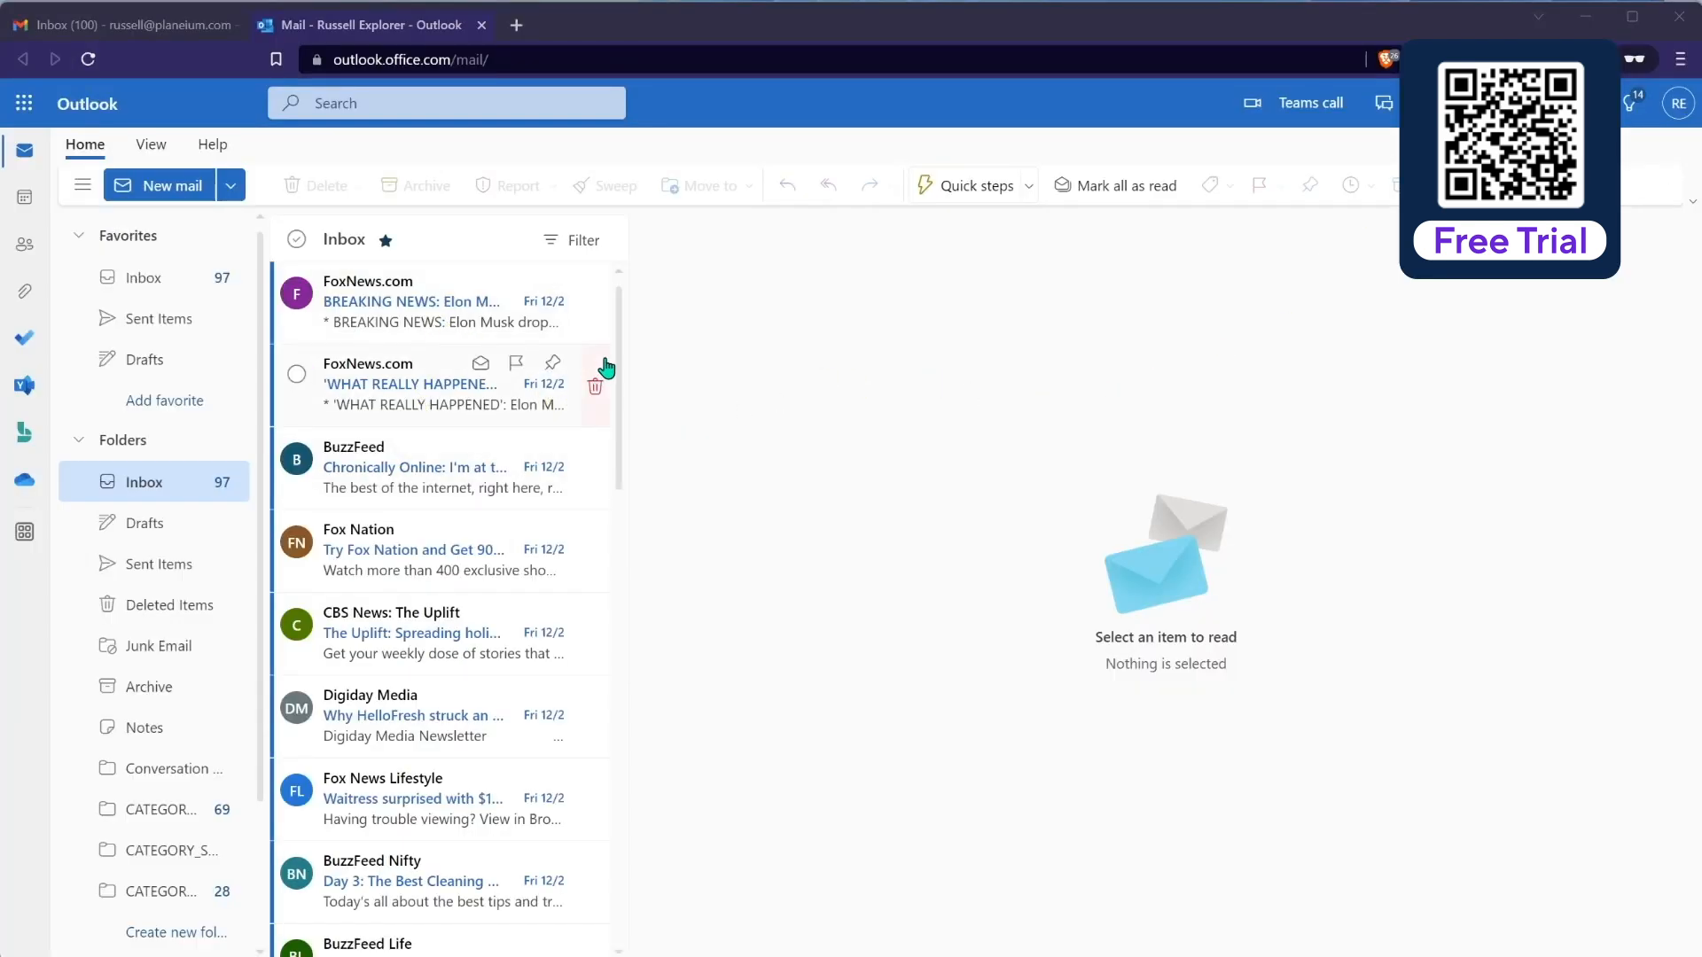
Step: Scroll the migrated Outlook inbox and compare it against the Gmail inbox
scroll(623, 361, "down", 10)
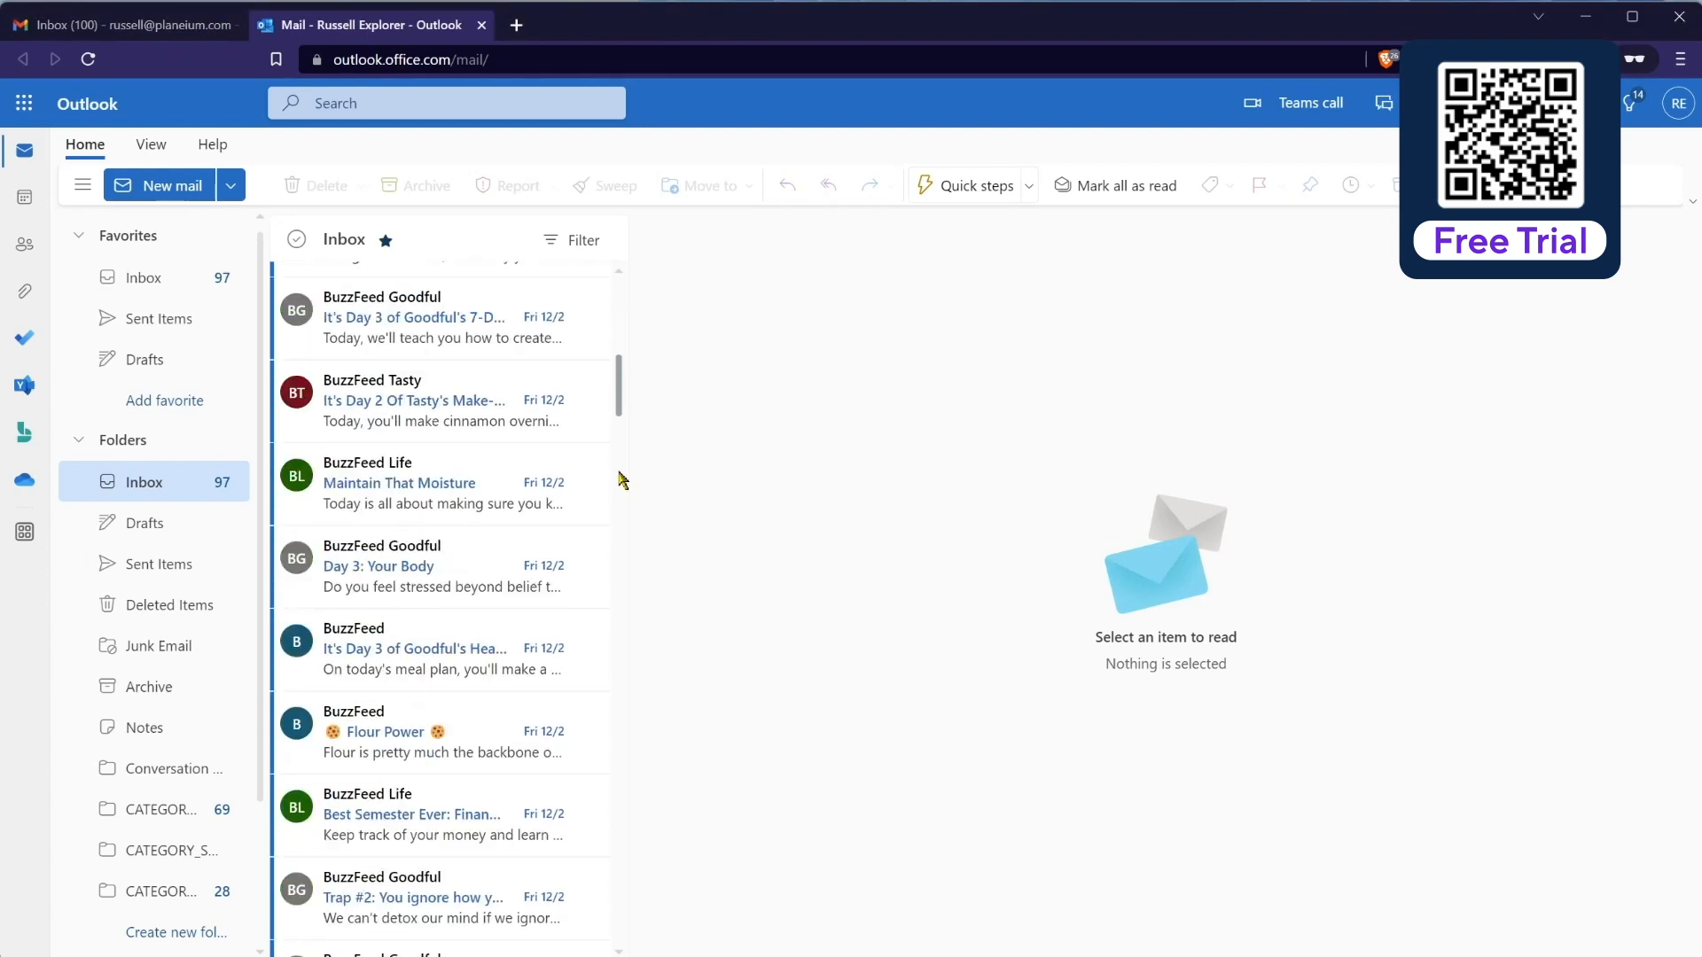
scroll(628, 426, "up", 10)
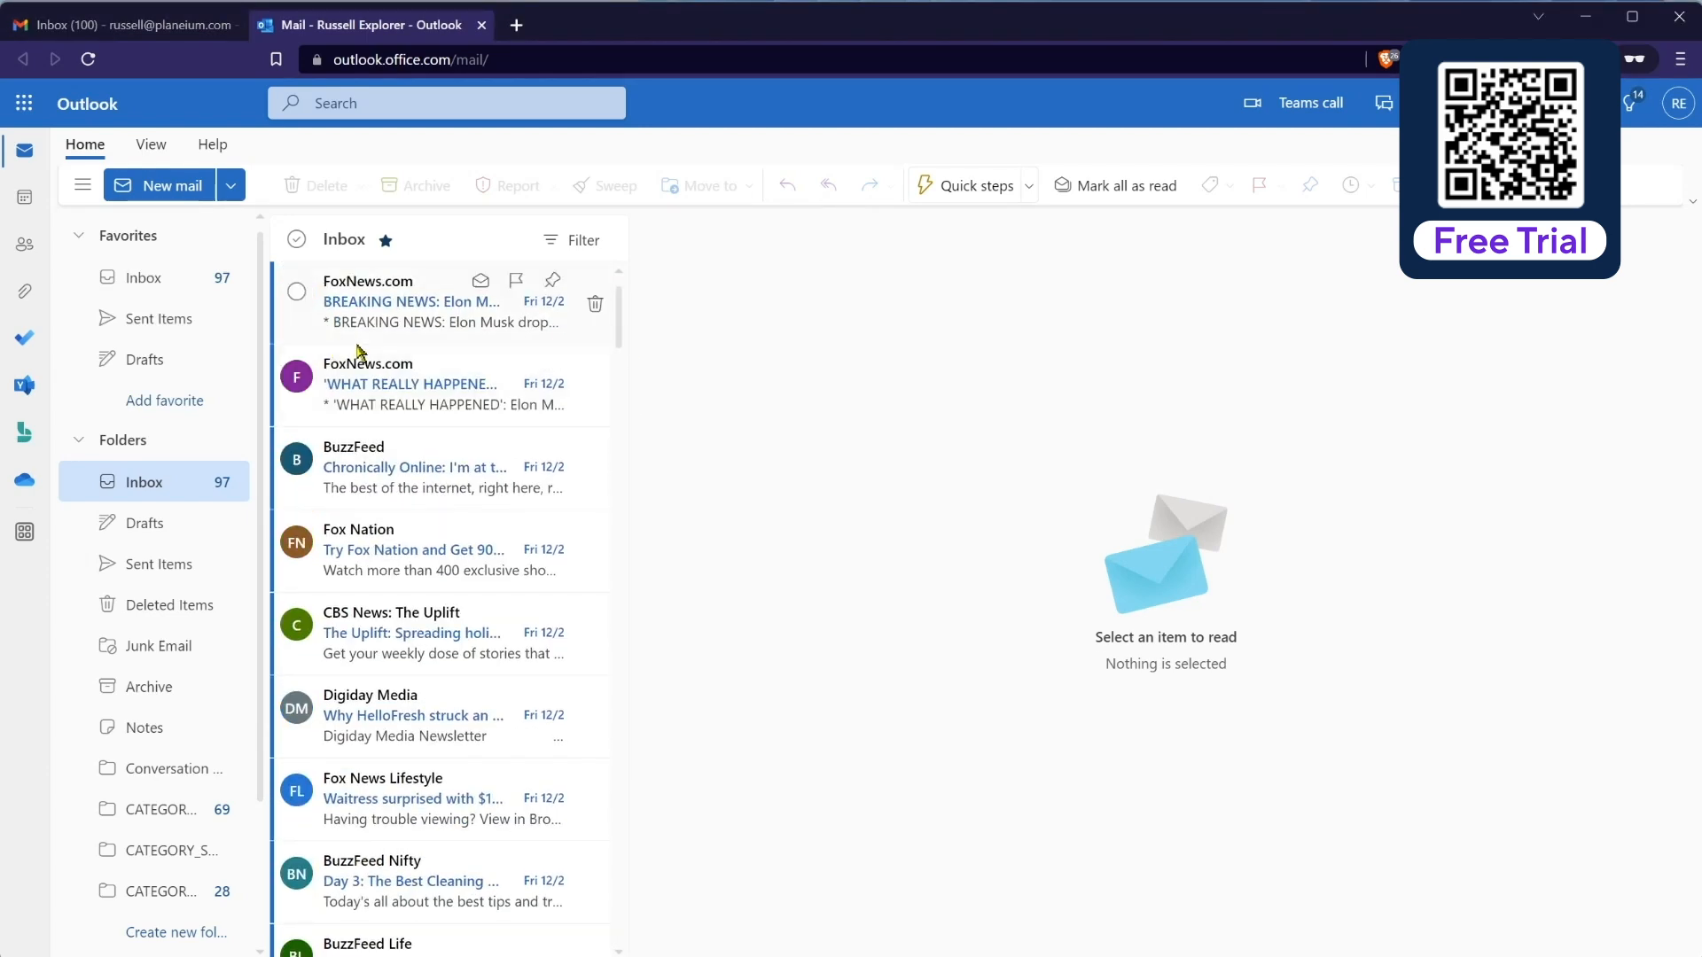
left_click(144, 31)
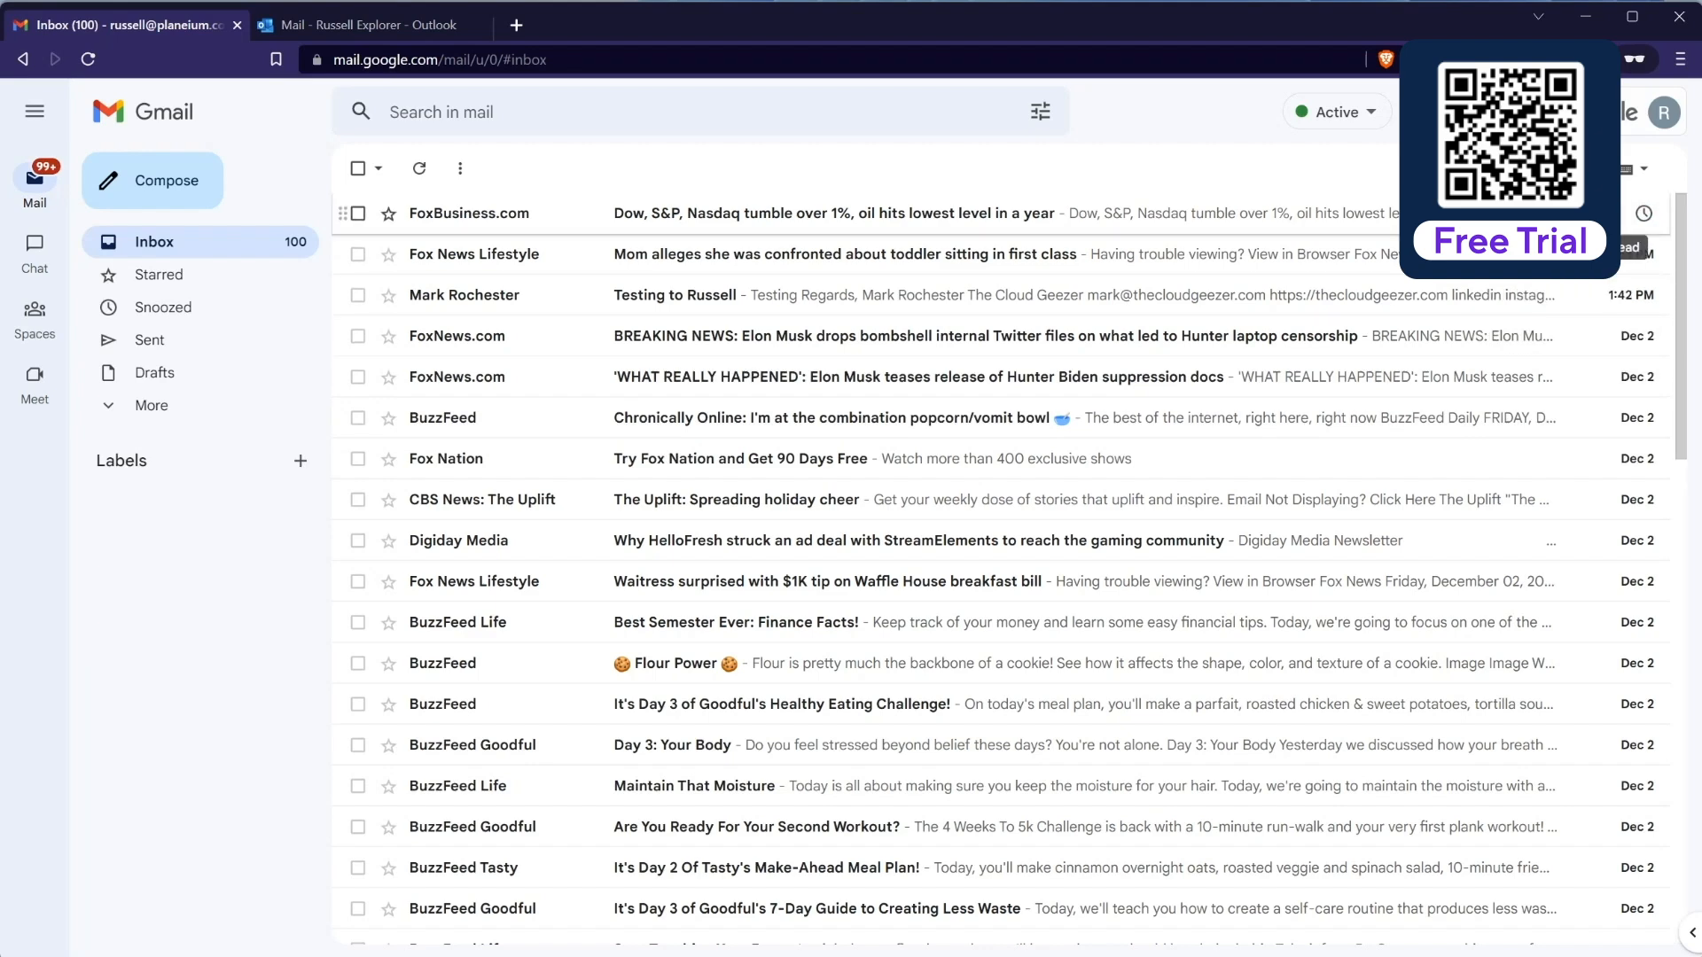
left_click(373, 27)
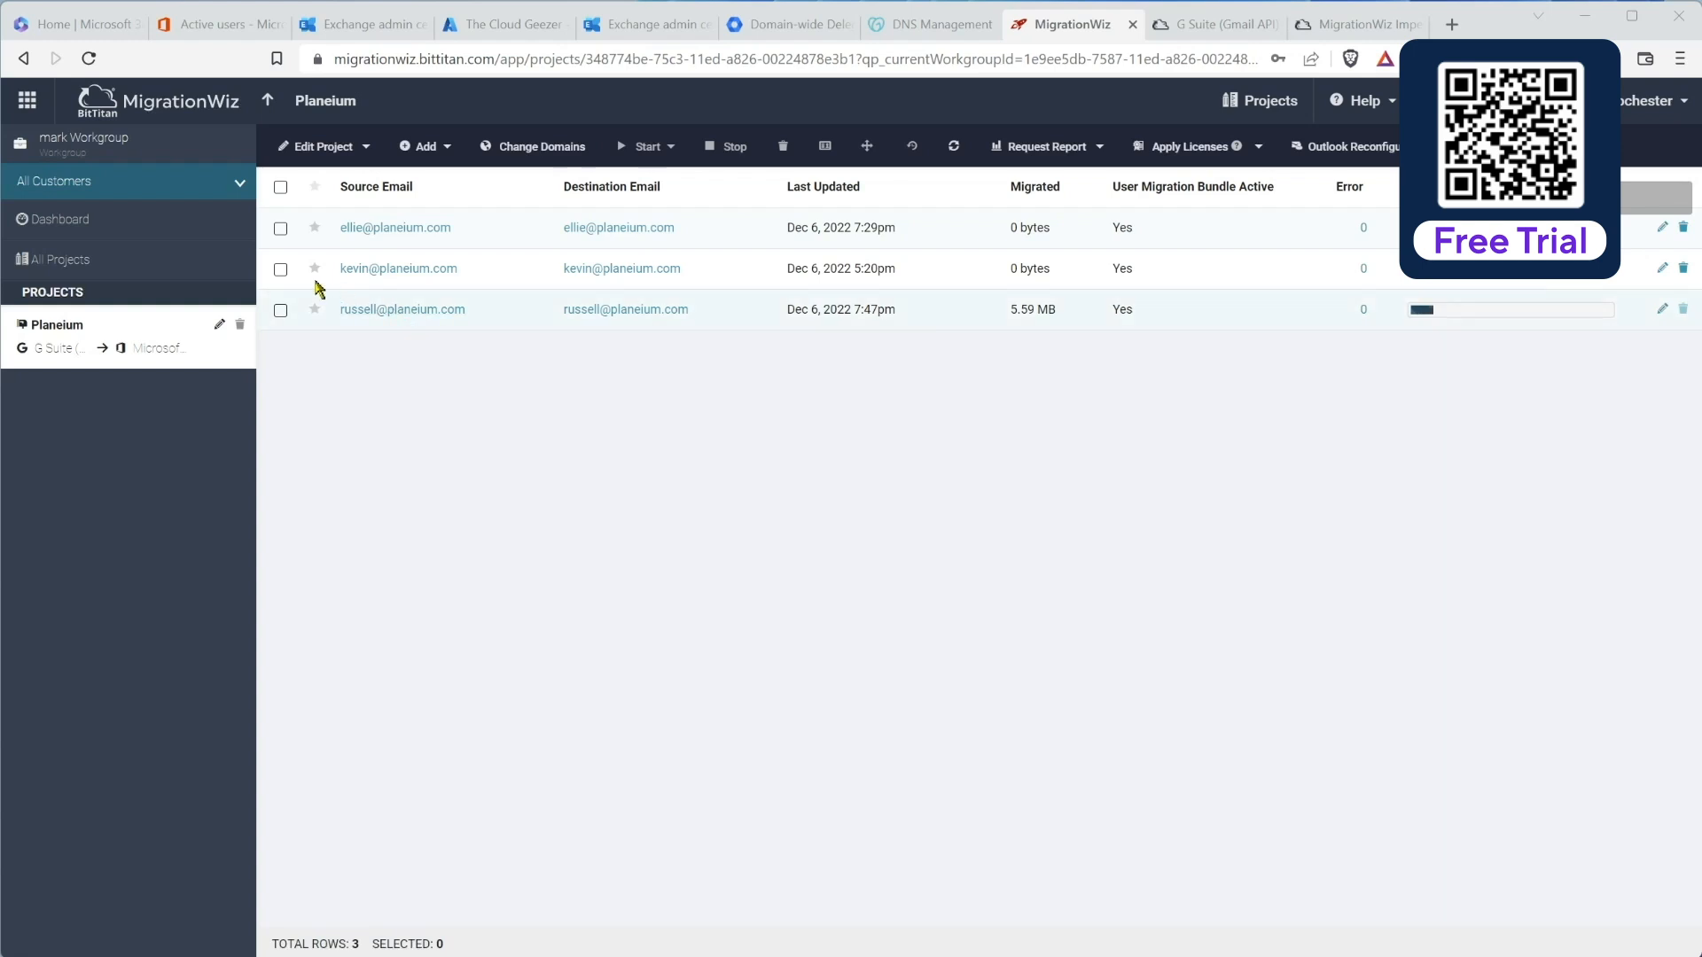
Step: Select the first two mailboxes and begin a Pre-Stage Migration limited to items before a Specific Time
left_click(280, 268)
left_click(280, 229)
left_click(671, 149)
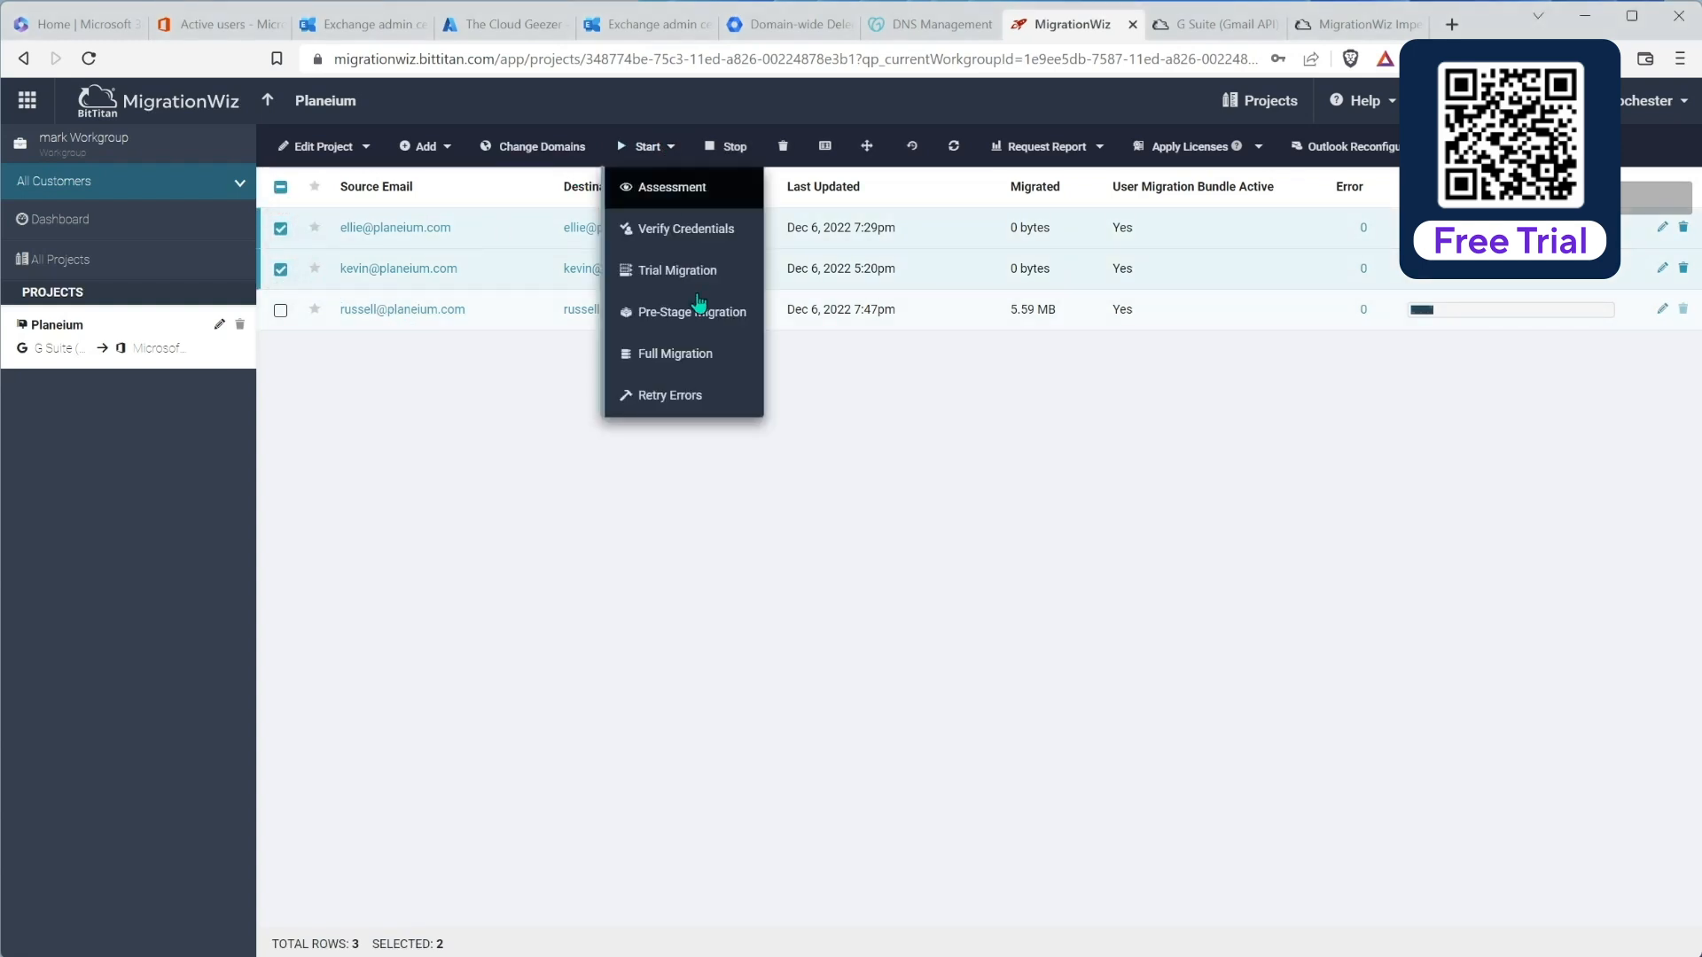
left_click(674, 311)
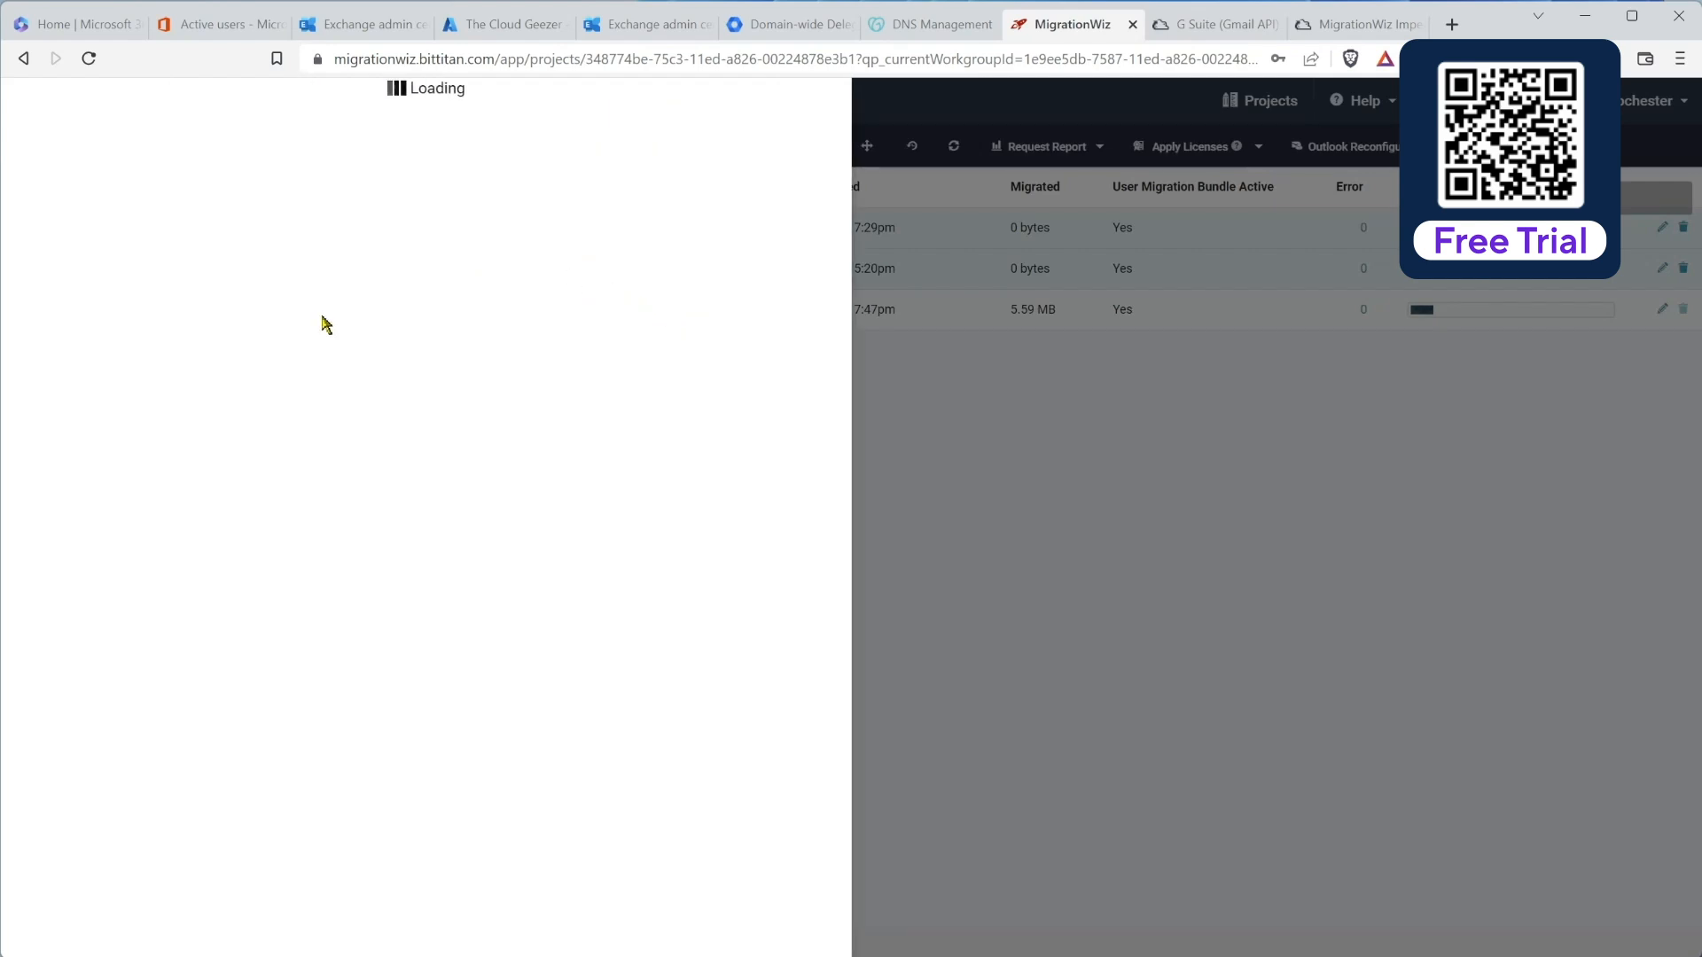
scroll(282, 469, "down", 2)
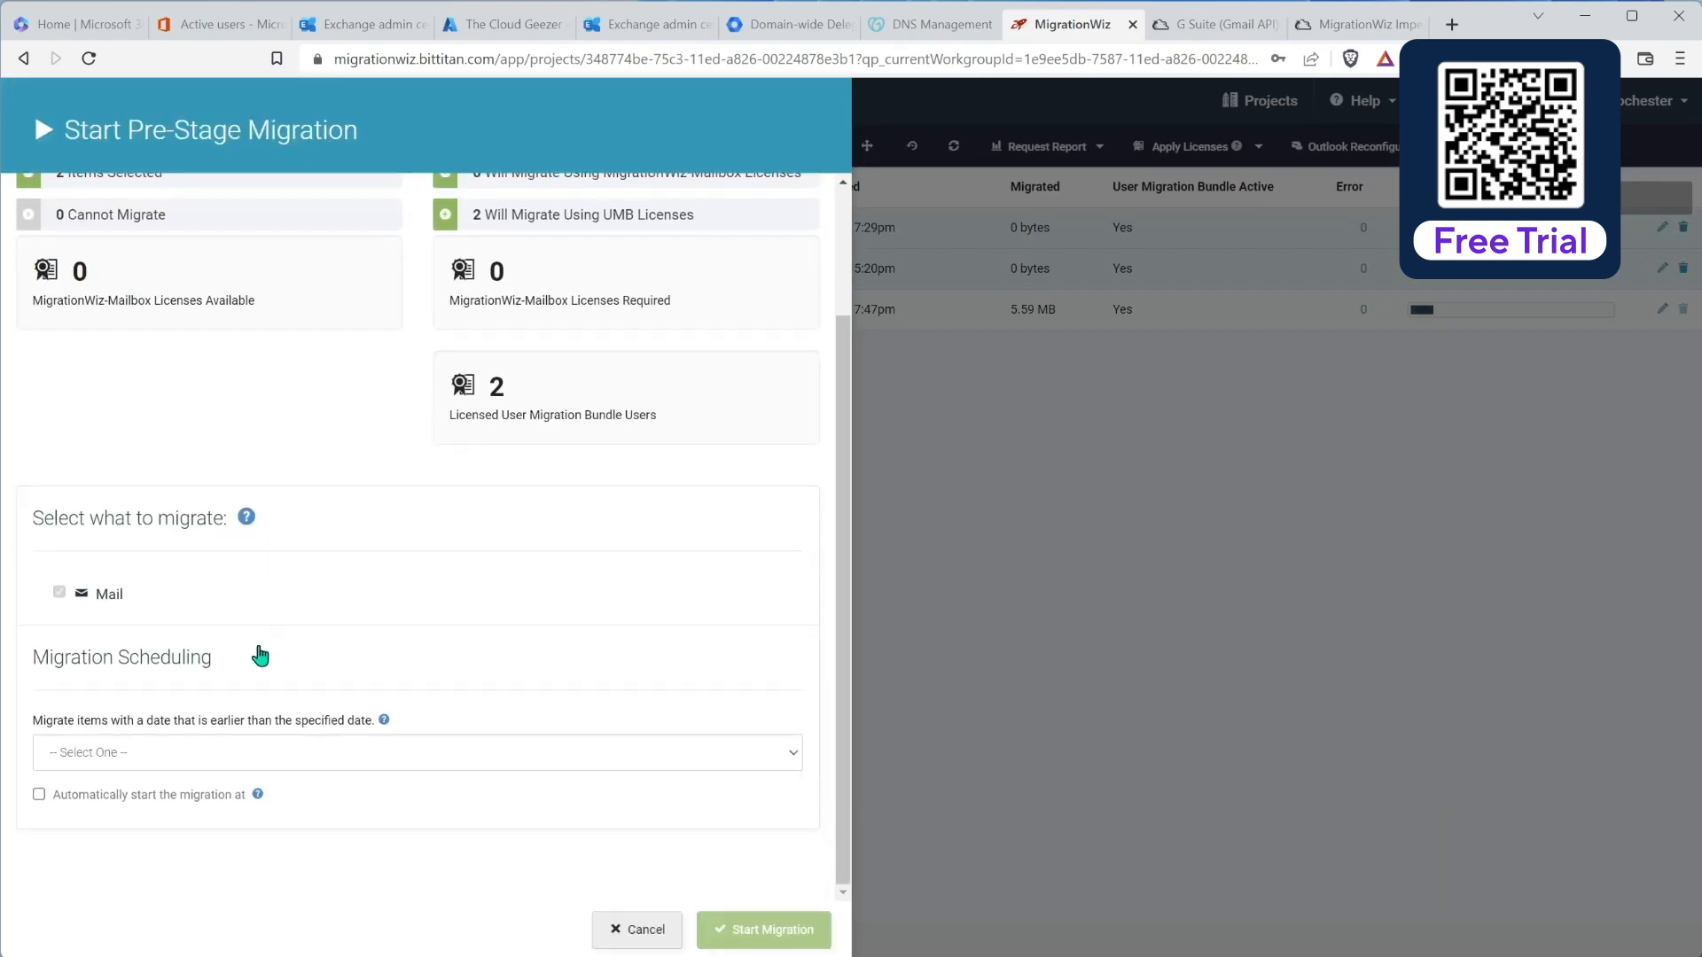
left_click(200, 760)
left_click(113, 844)
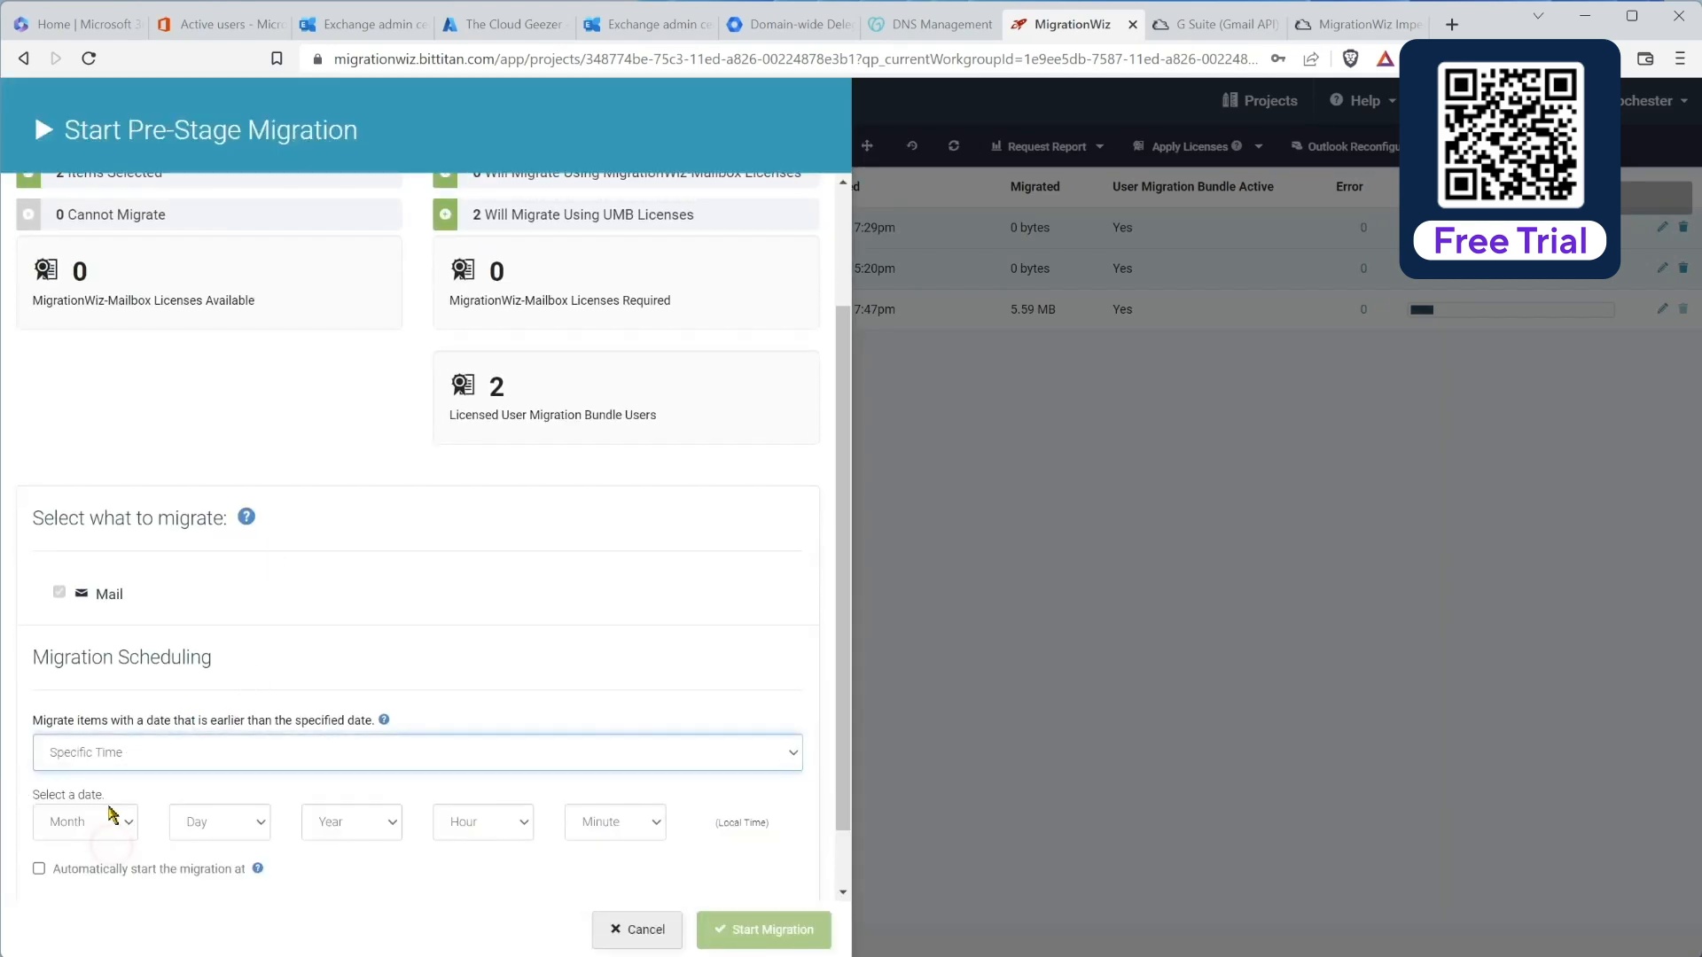
Step: Set the cut-off date to Dec 5, 2022
left_click(107, 820)
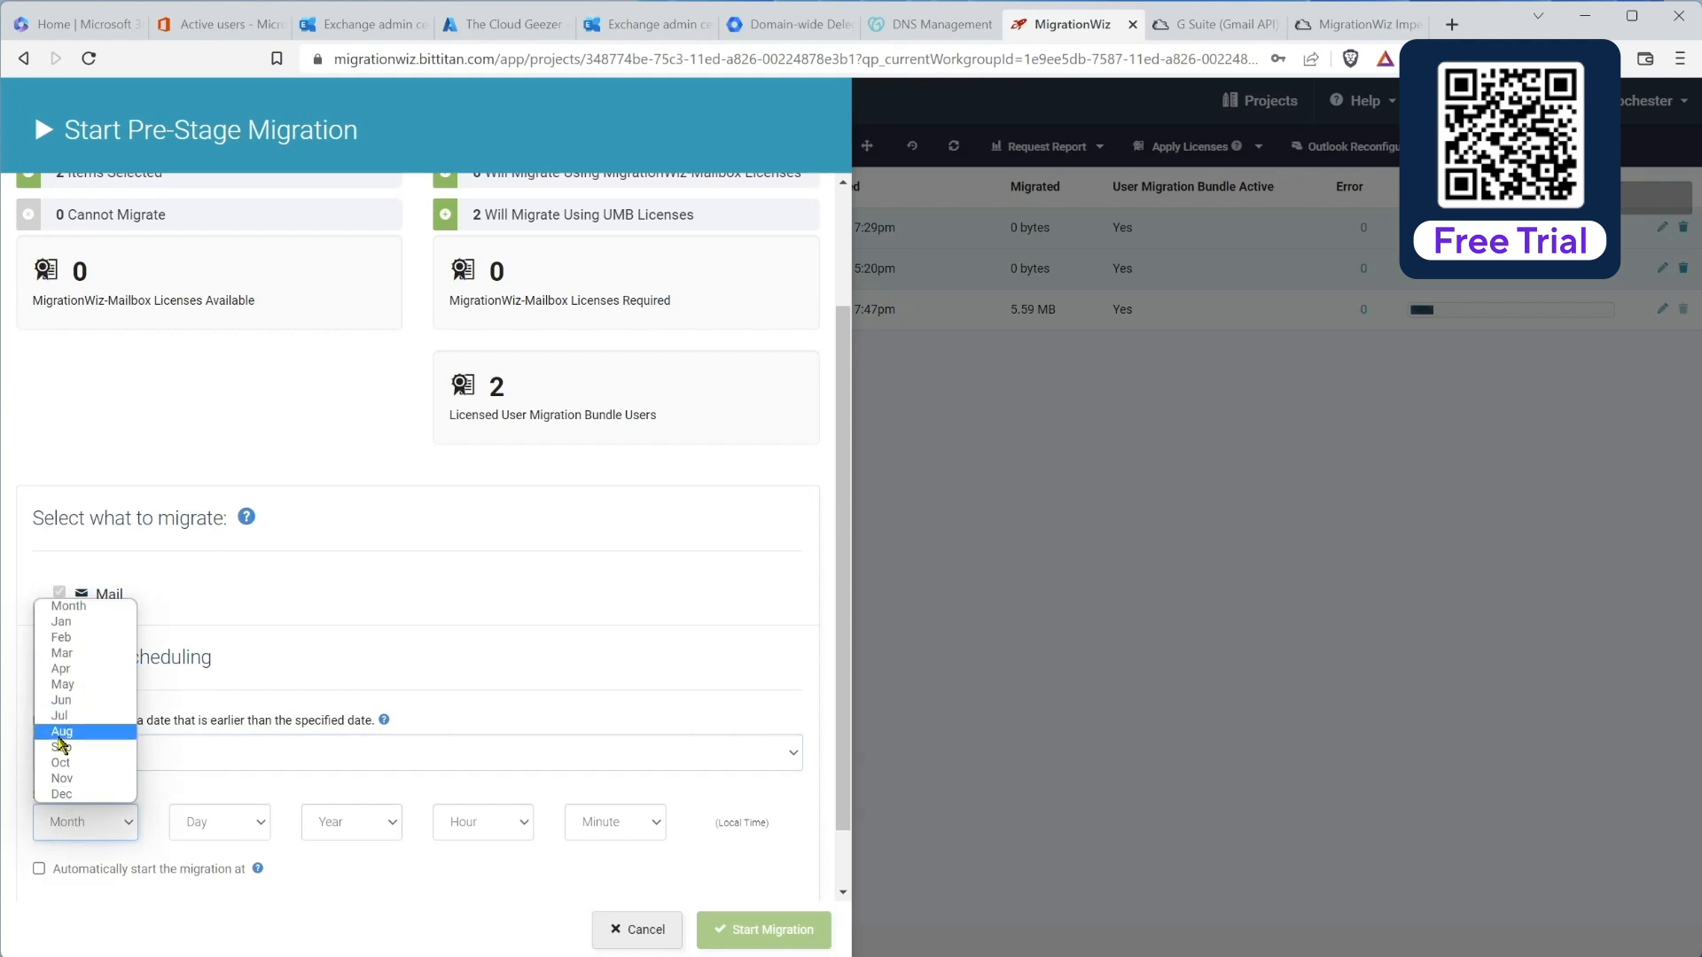
left_click(80, 778)
left_click(86, 816)
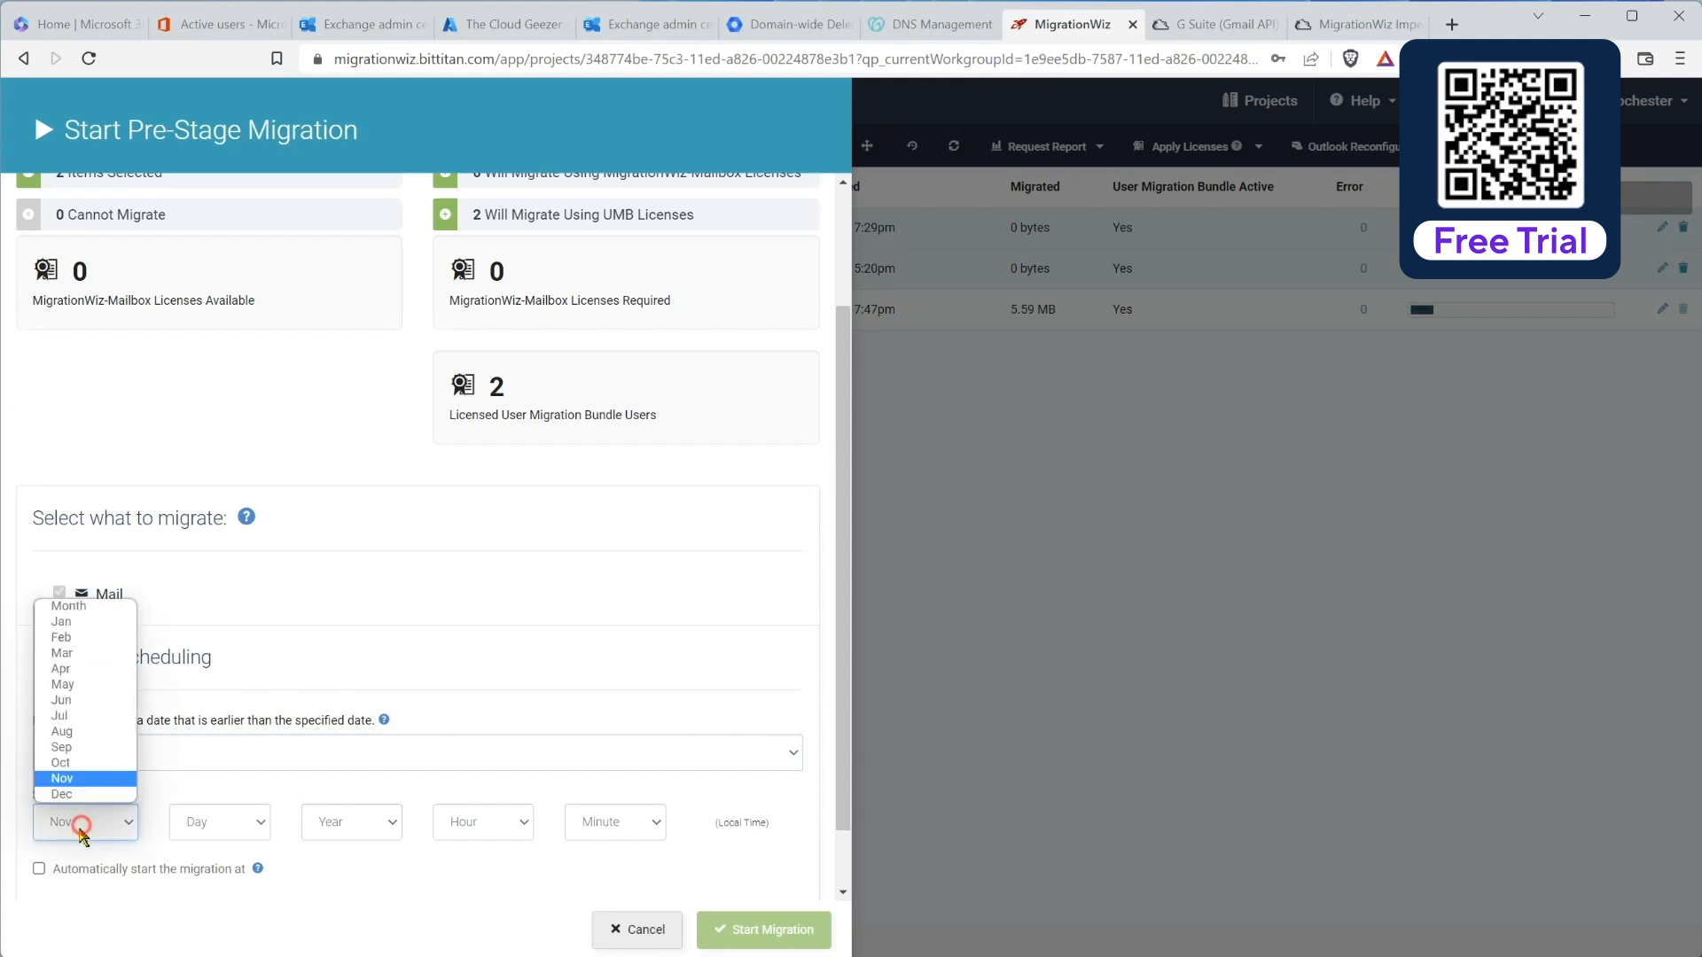
left_click(85, 784)
left_click(213, 833)
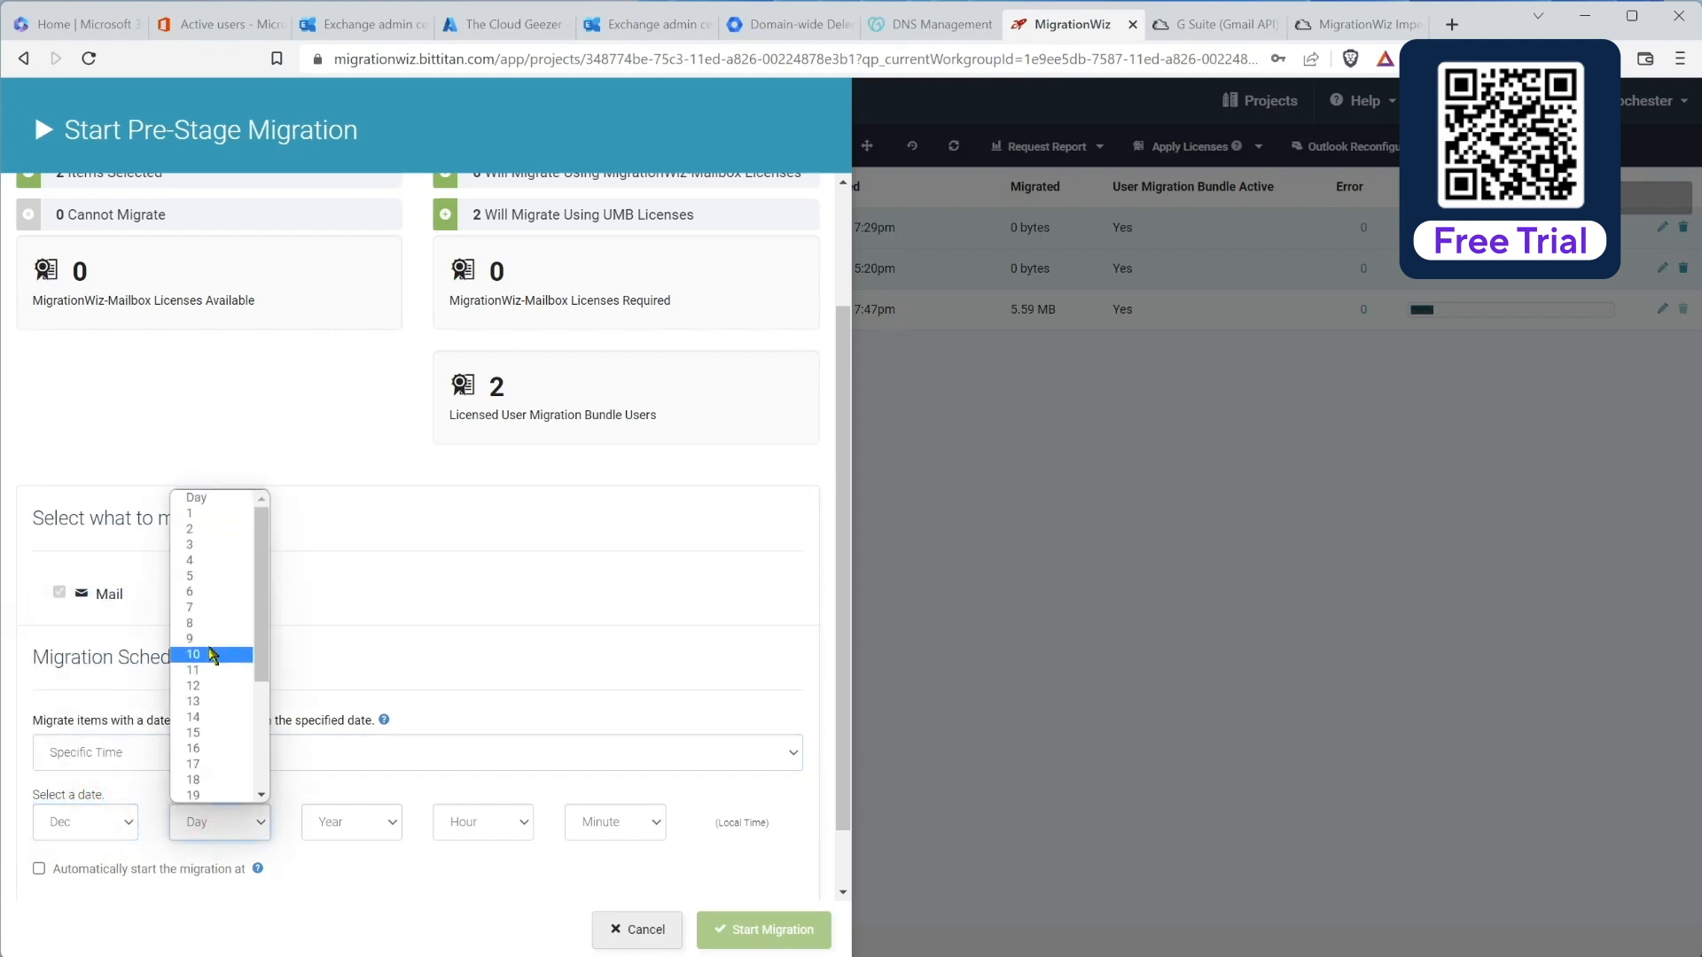
left_click(200, 576)
left_click(379, 832)
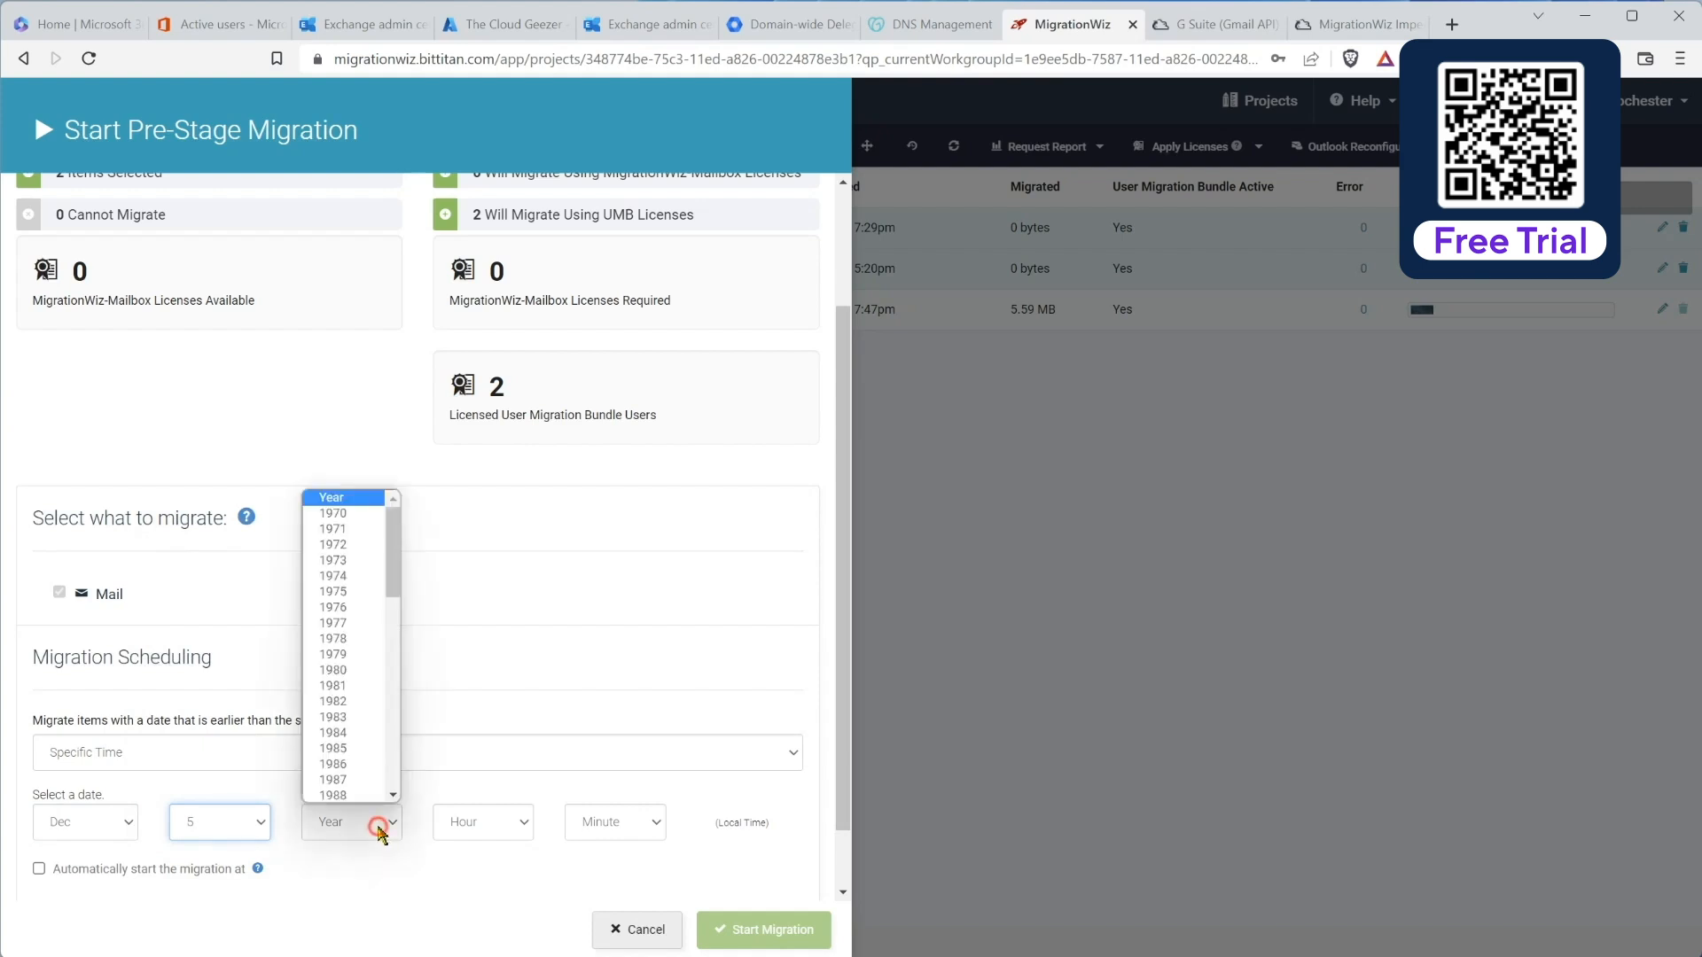
scroll(381, 780, "down", 10)
left_click(371, 774)
Step: Set the cut-off time to hour 0, minute 0 and start the migration for both mailboxes
left_click(488, 822)
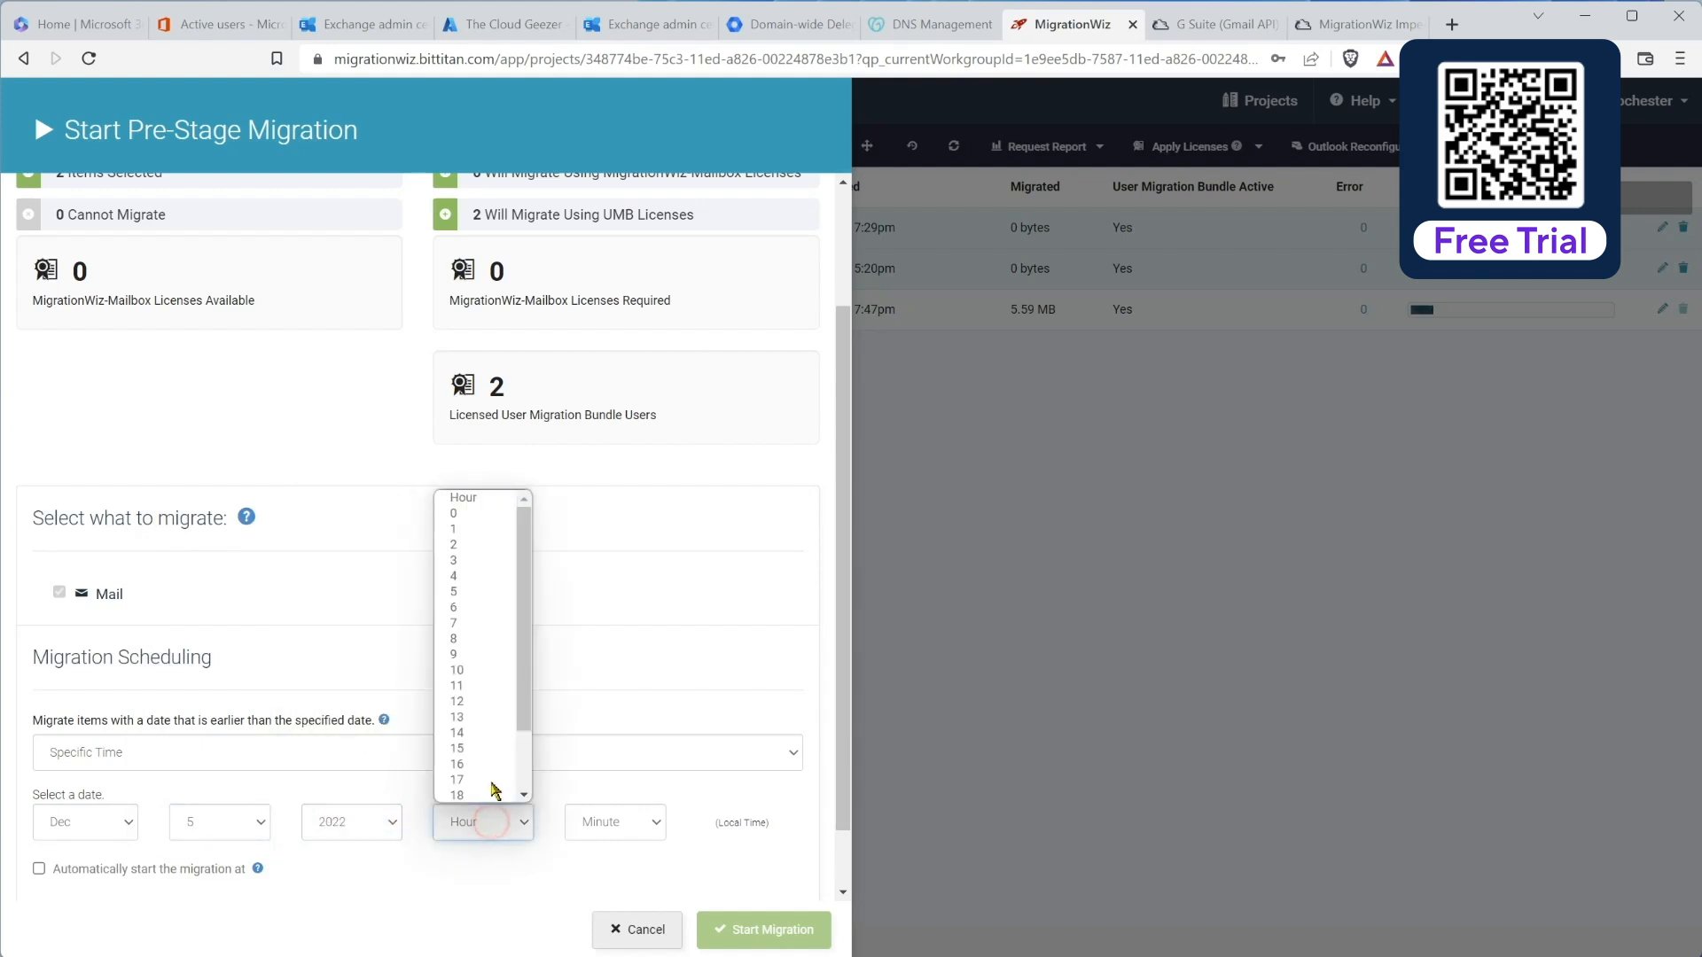
left_click(501, 522)
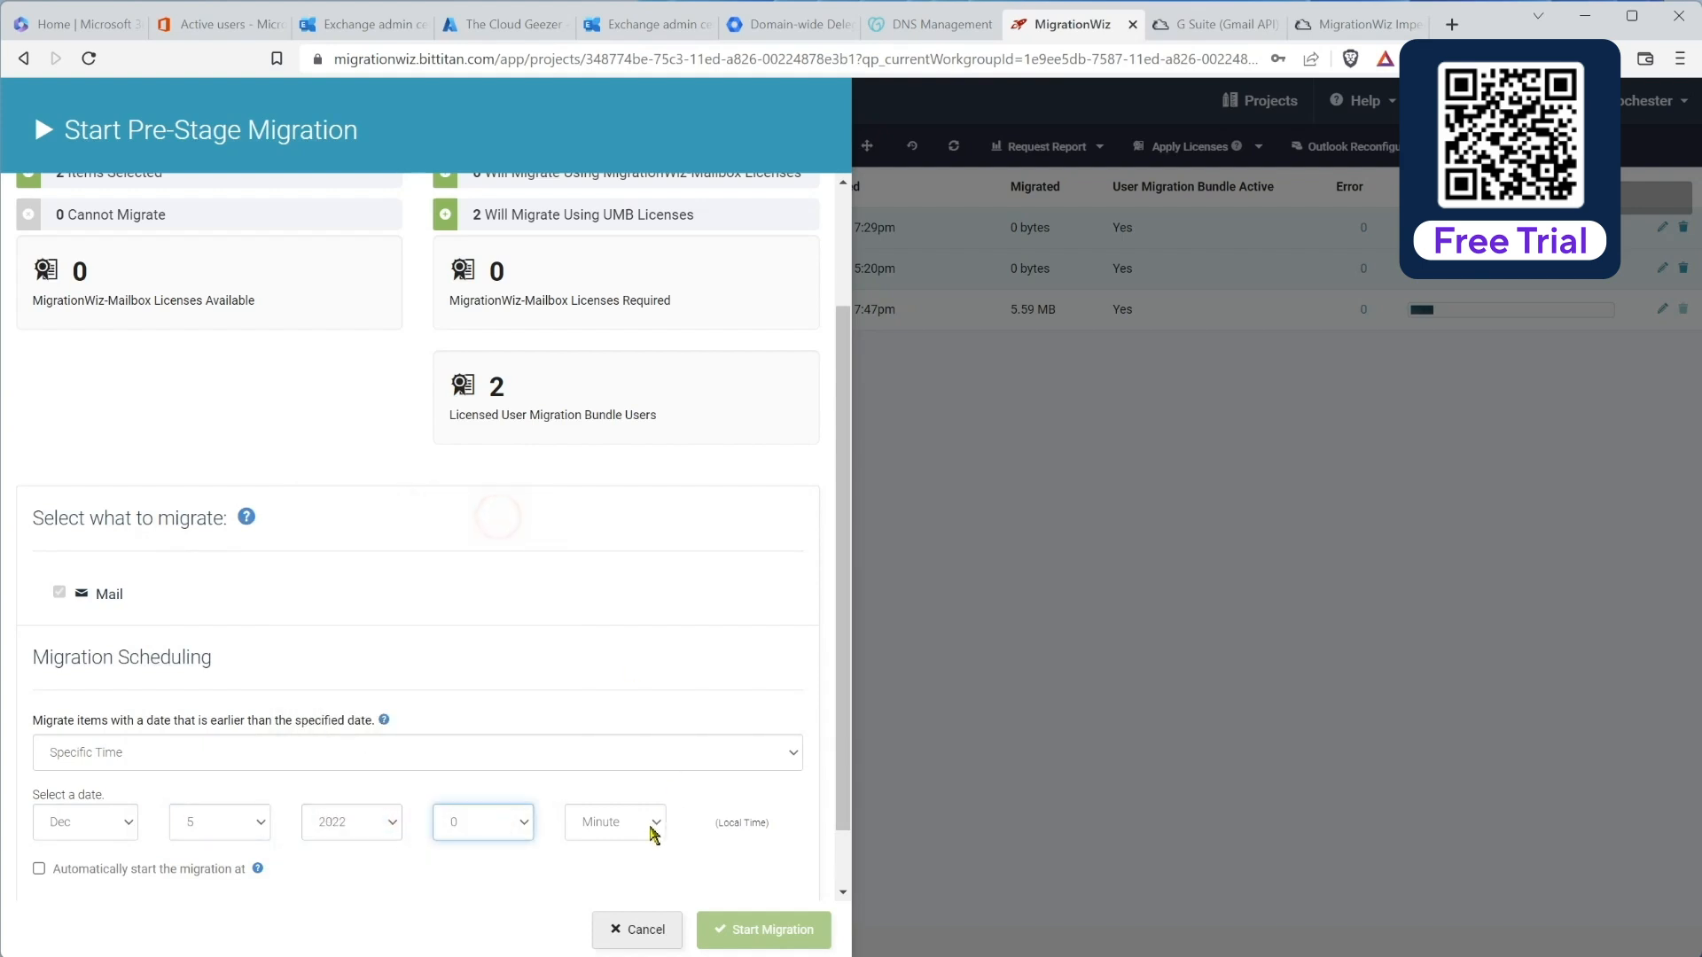
left_click(627, 828)
left_click(614, 849)
left_click(615, 829)
left_click(609, 853)
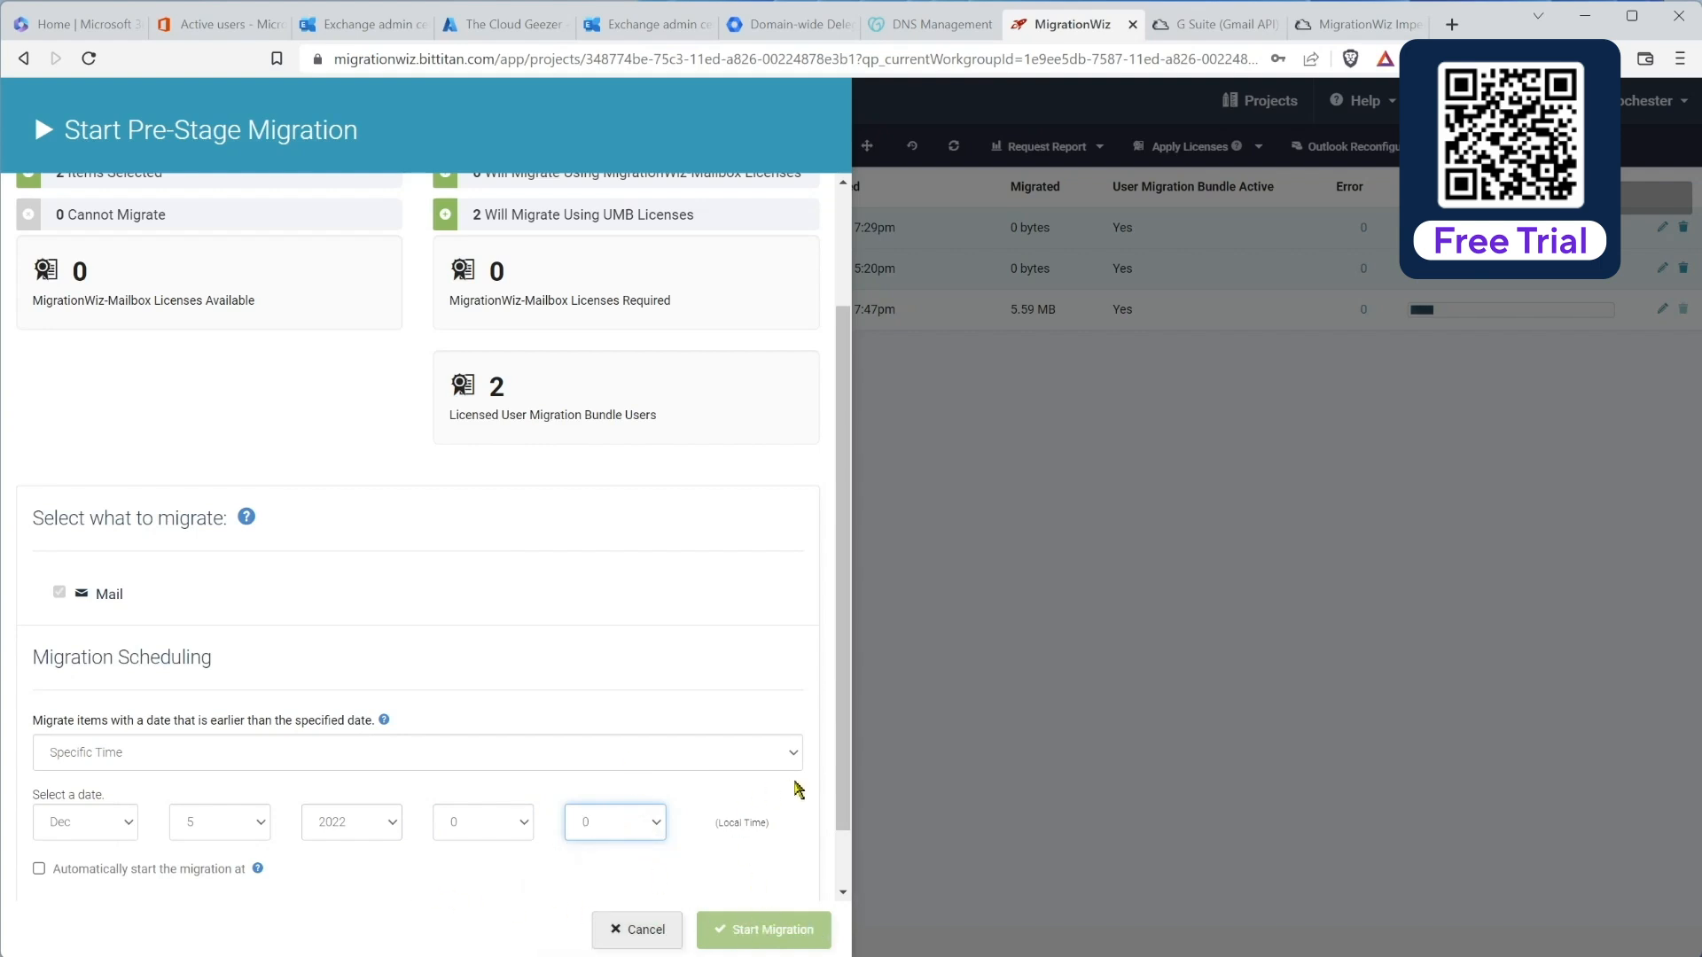
scroll(844, 782, "down", 1)
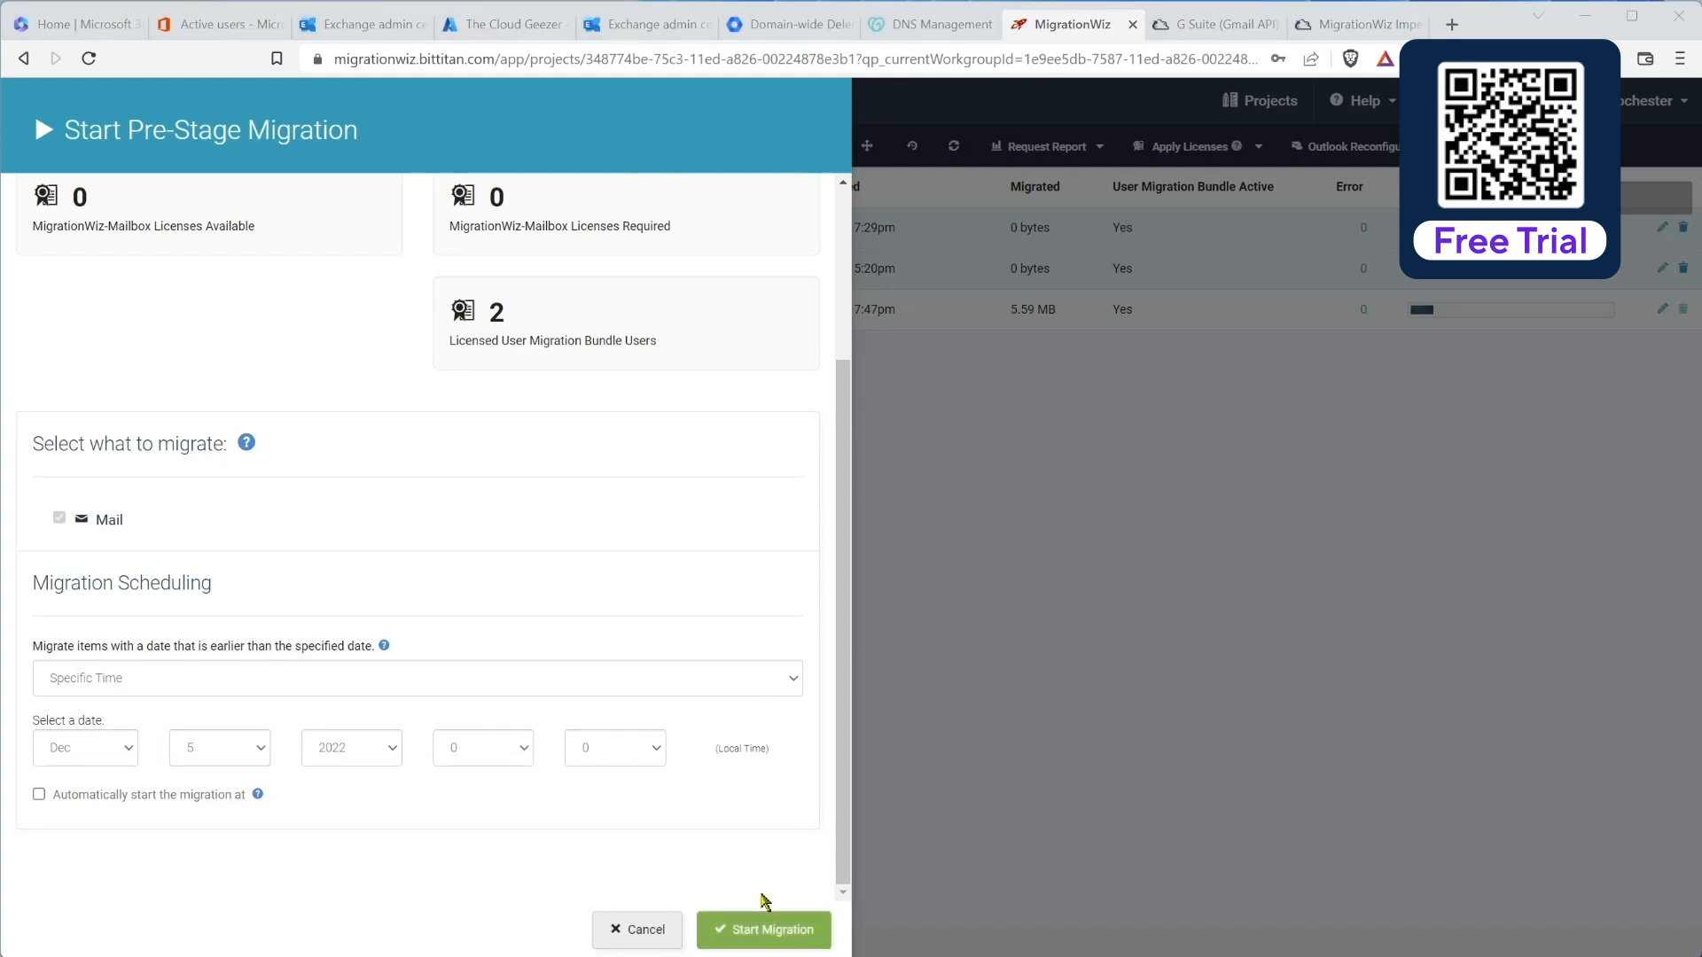
left_click(753, 927)
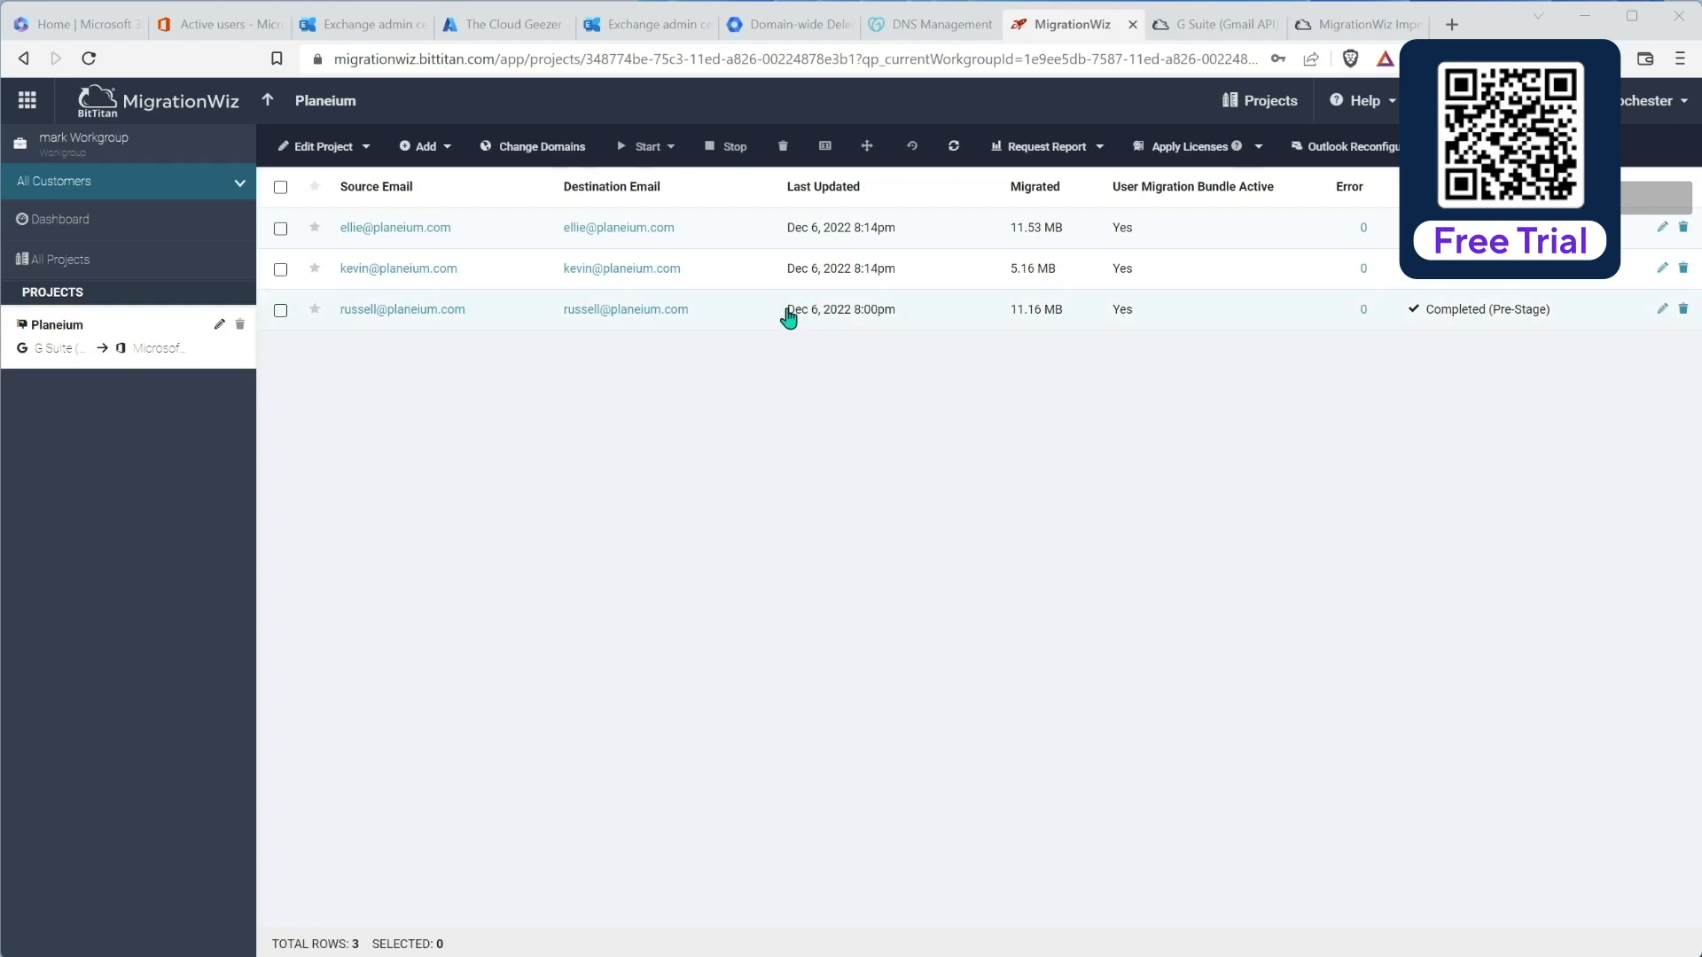
Step: Switch from MigrationWiz to the GoDaddy DNS records for planeium.com
left_click(928, 27)
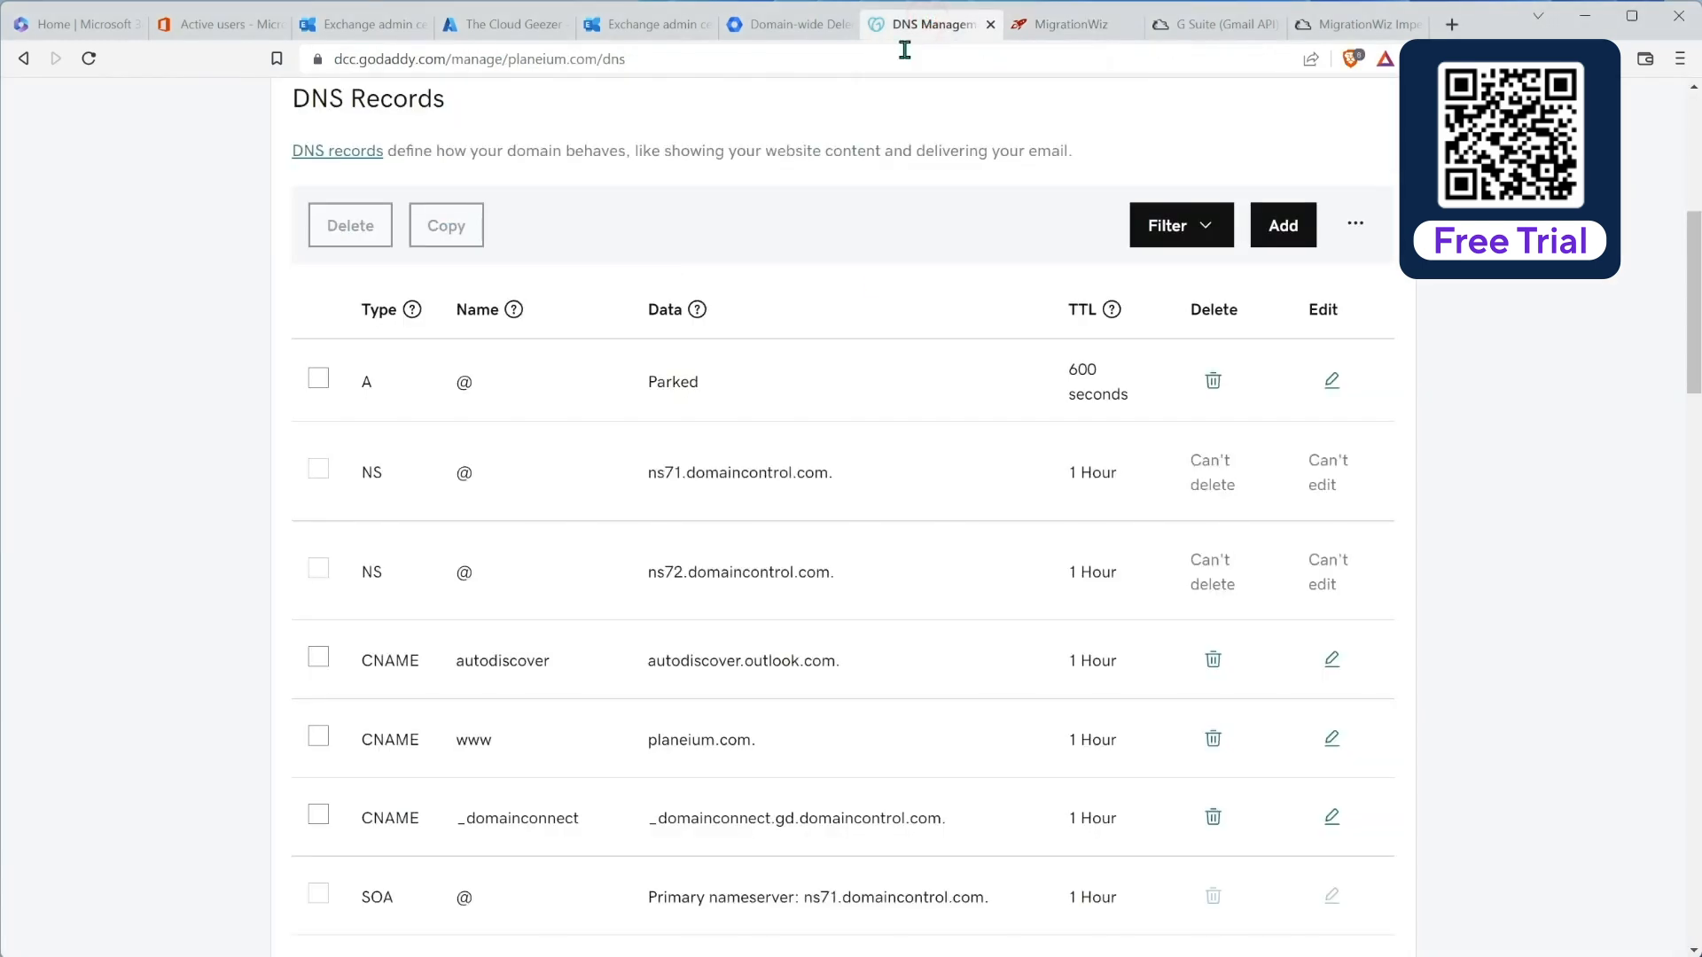
Step: Check that GoDaddy still lists Google MX records, then return to the Microsoft 365 Active users list
scroll(677, 443, "down", 7)
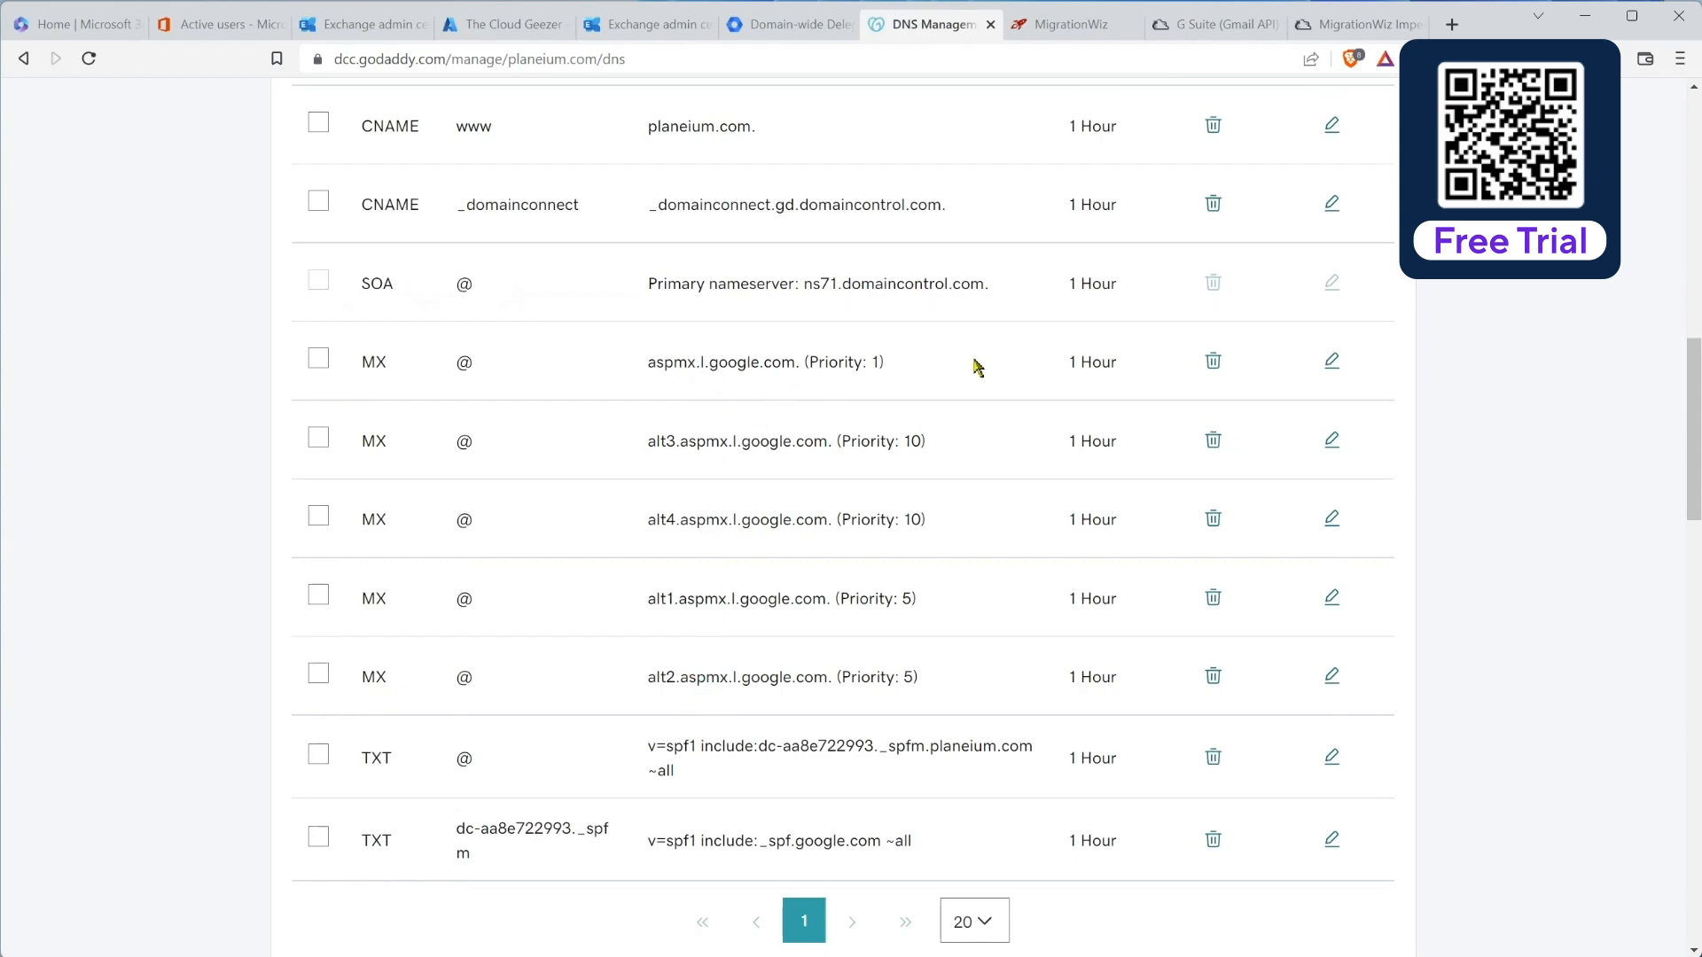
left_click(217, 27)
scroll(141, 399, "up", 5)
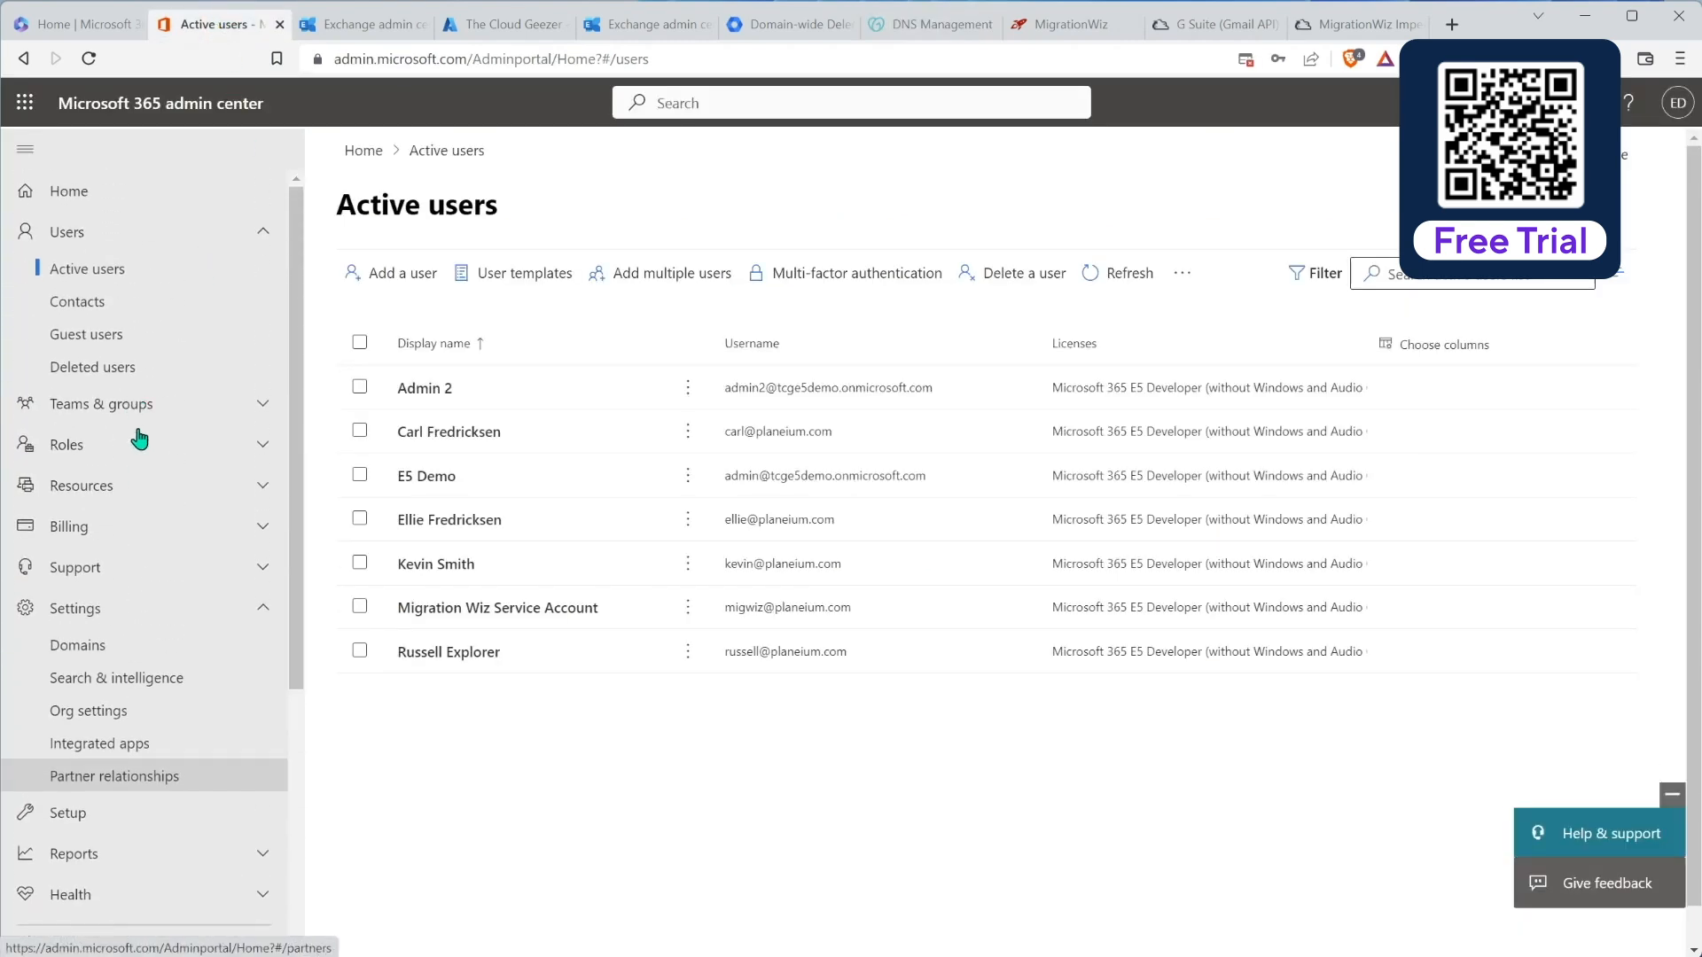
Step: Review planeium.com's Microsoft 365 DNS records and the expected MX value, then return to GoDaddy DNS
left_click(104, 647)
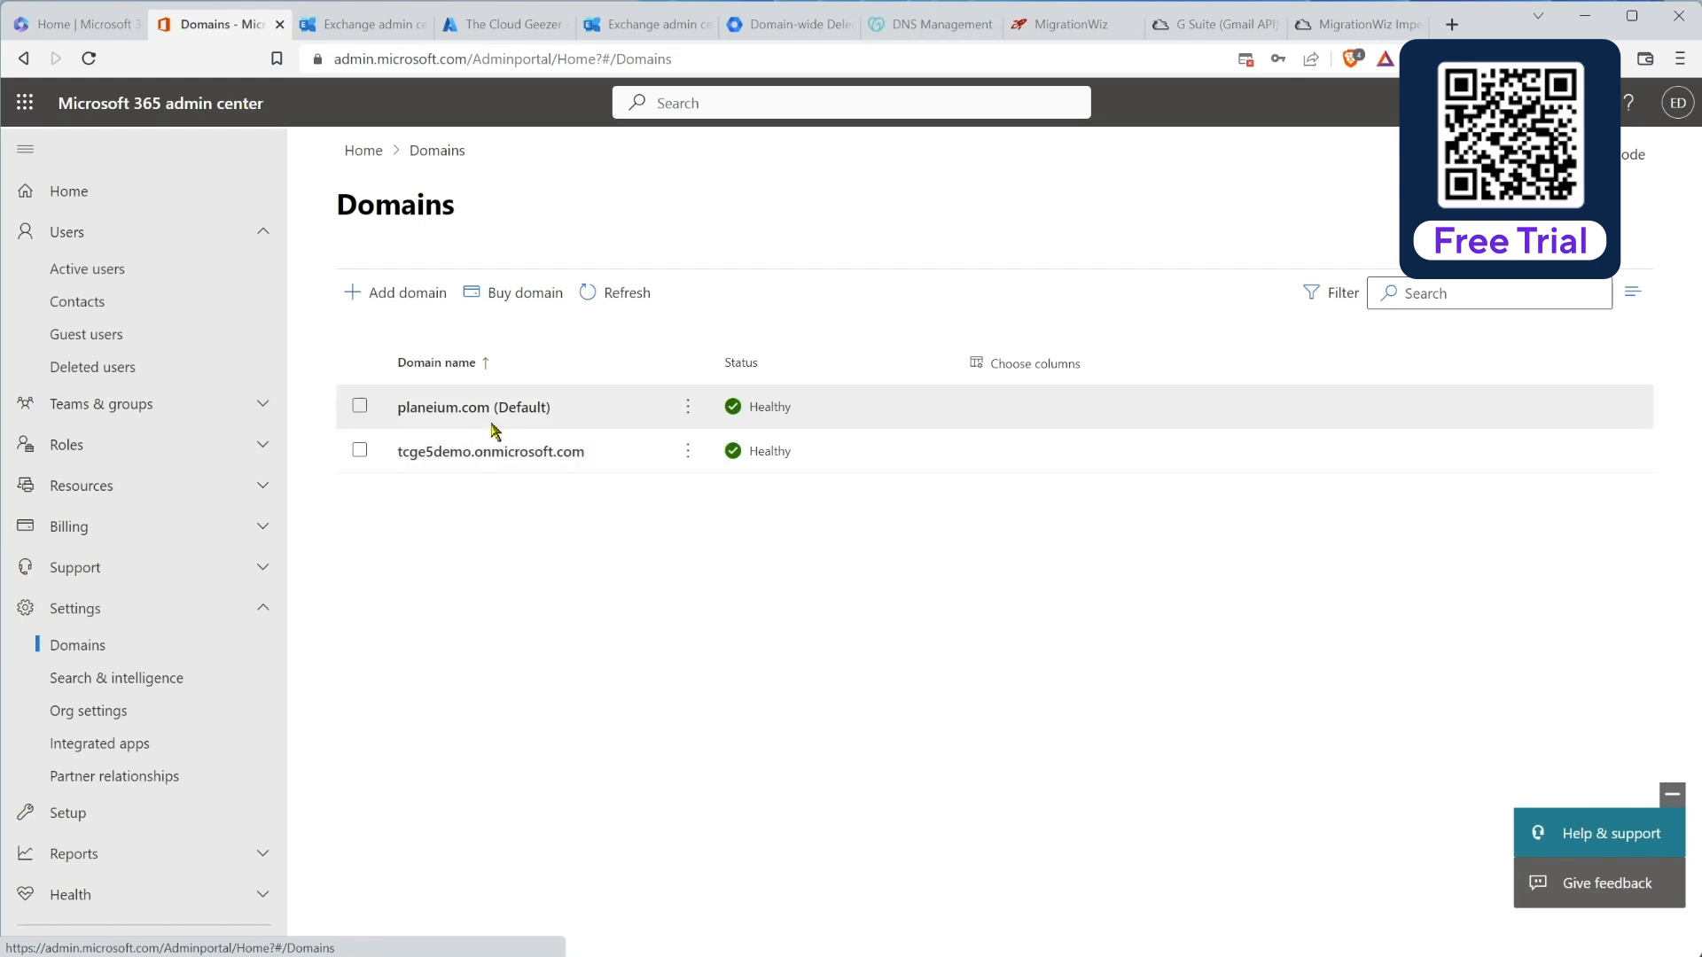
left_click(440, 411)
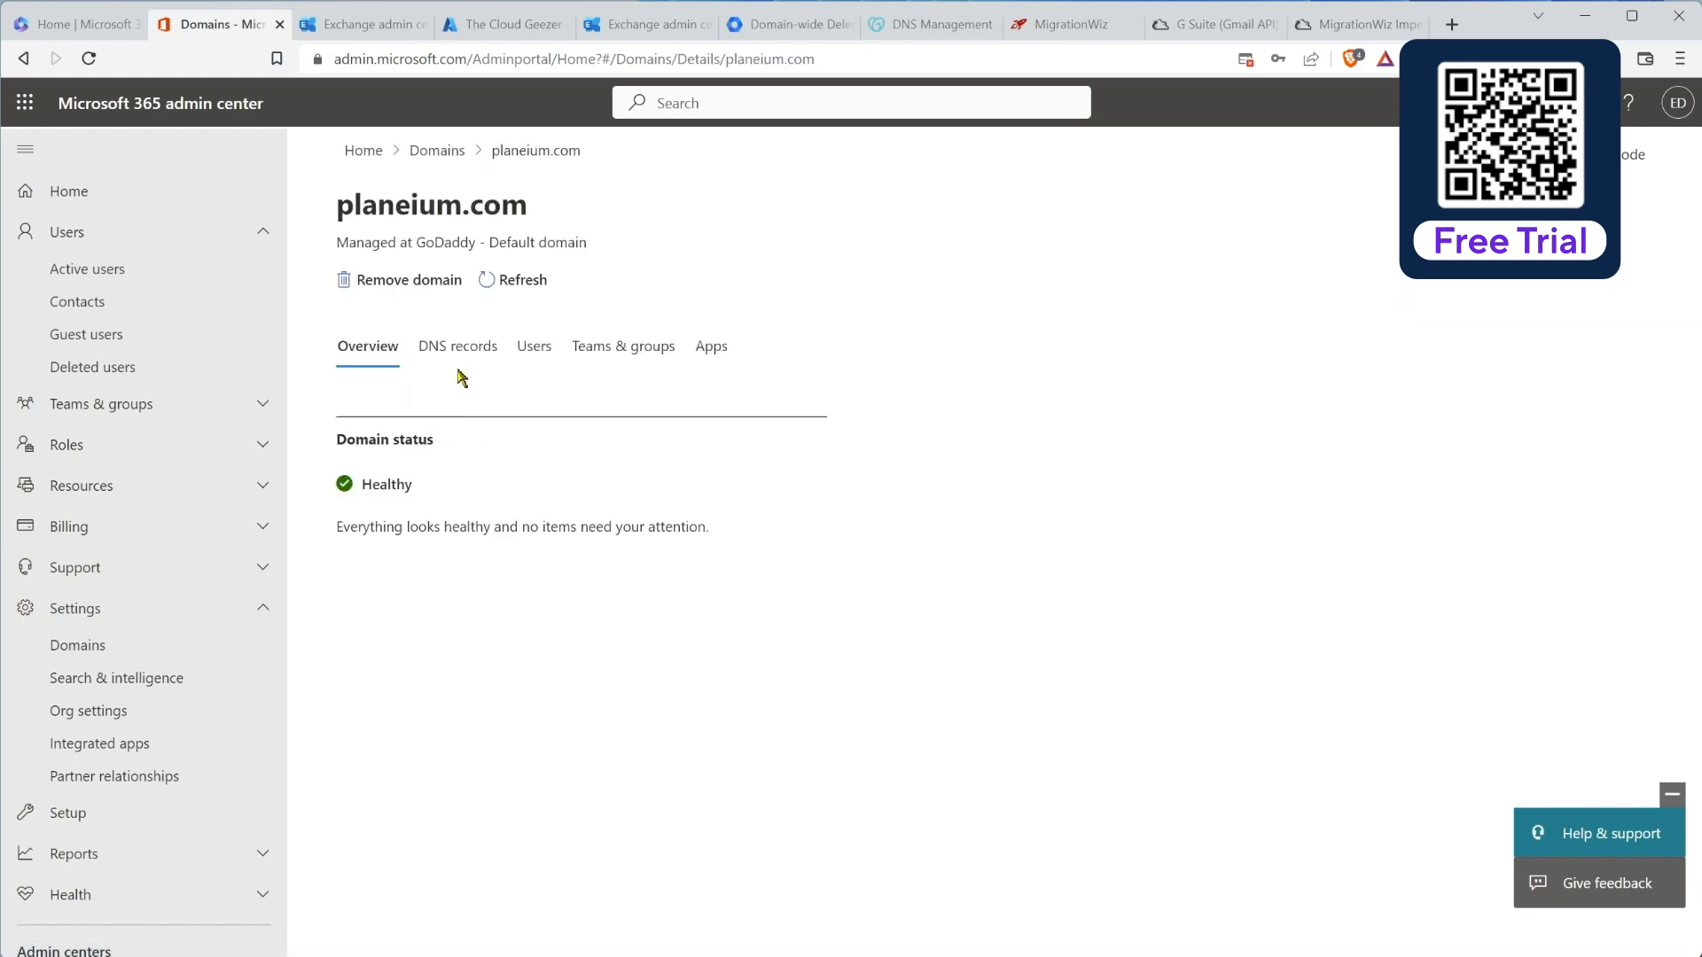
left_click(453, 353)
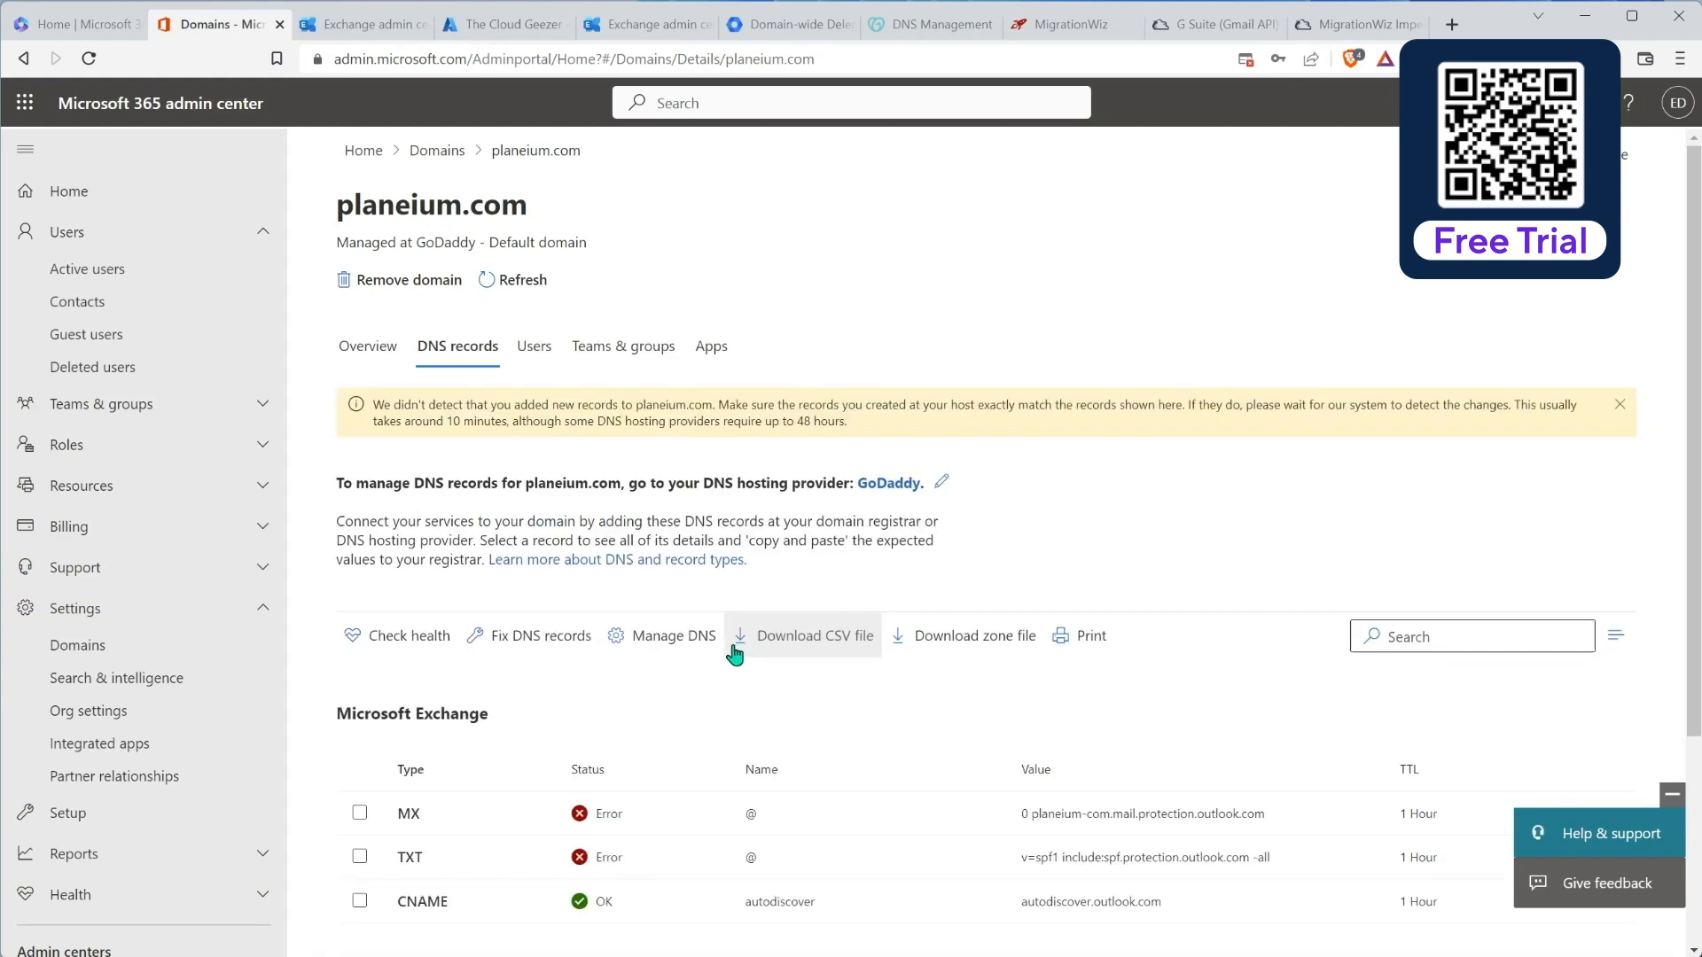
scroll(733, 653, "down", 1)
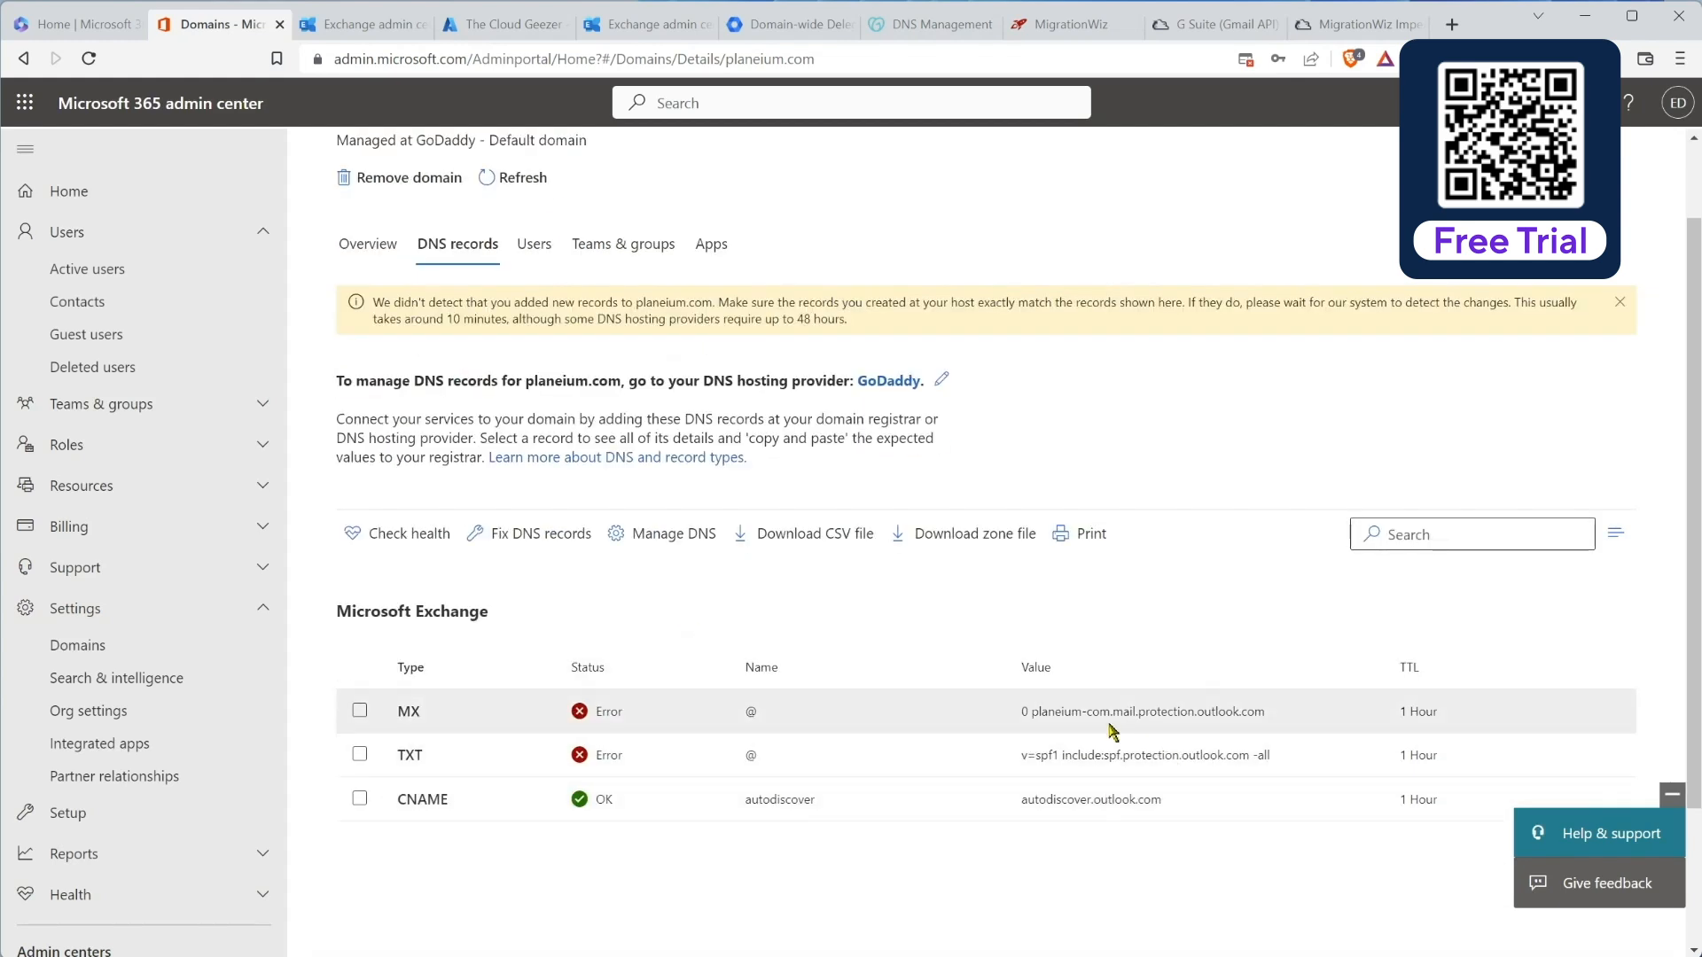
left_click_drag(1033, 712, 1267, 723)
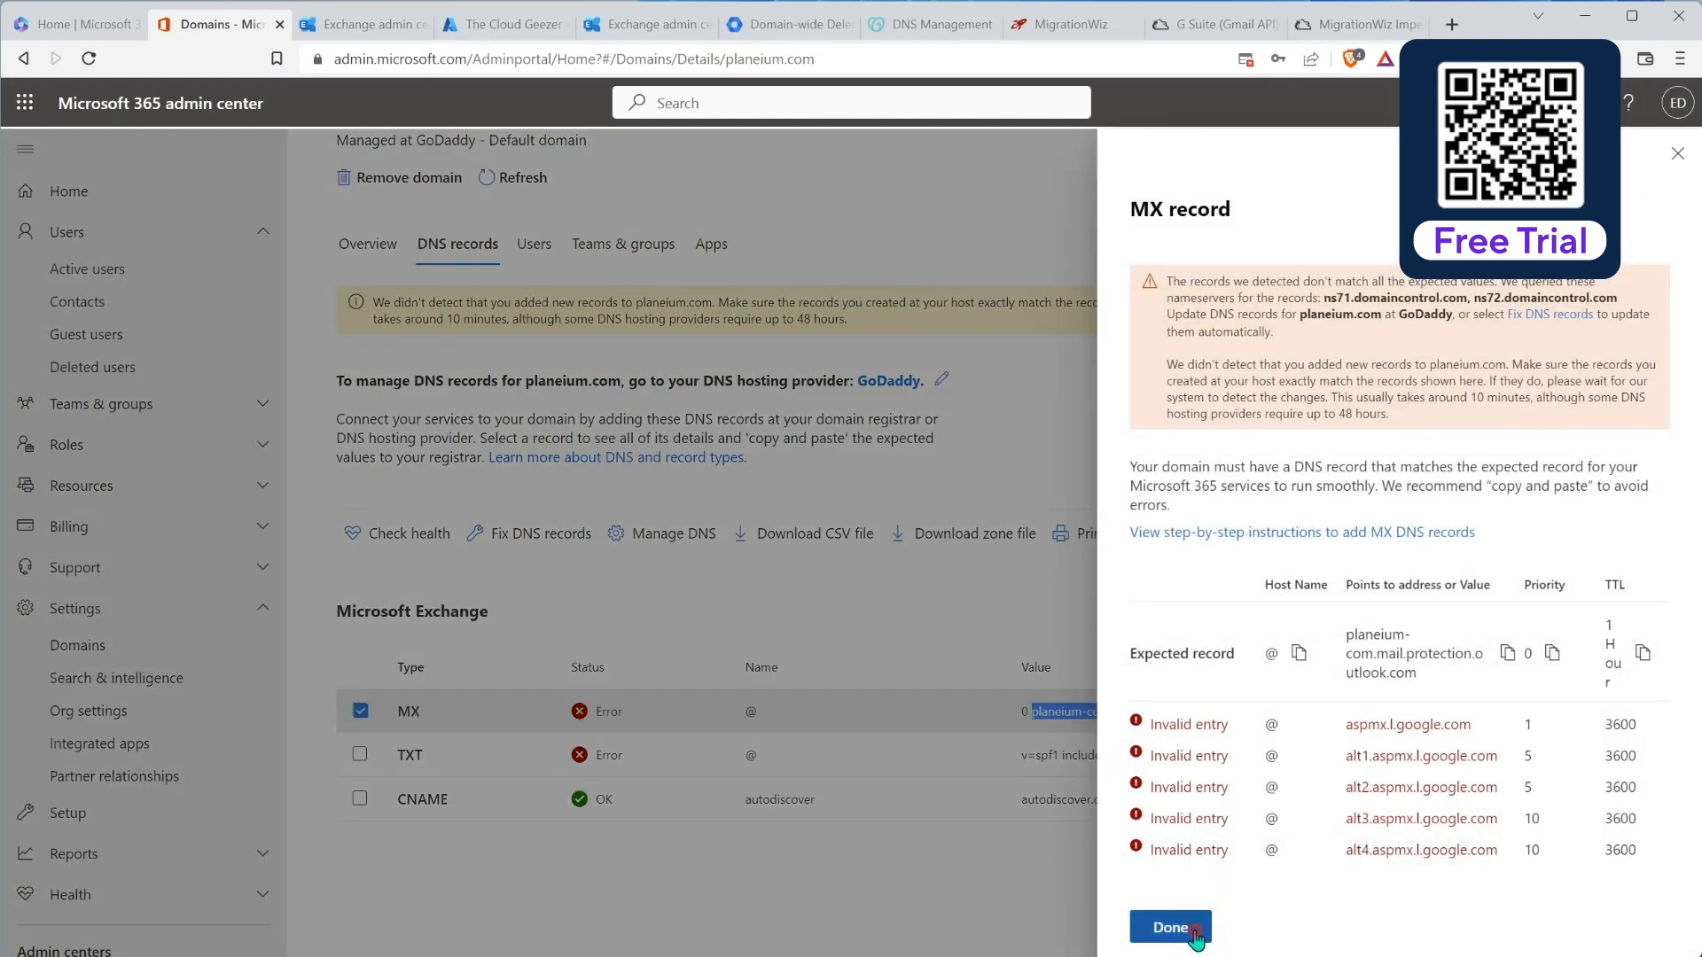
left_click(1161, 927)
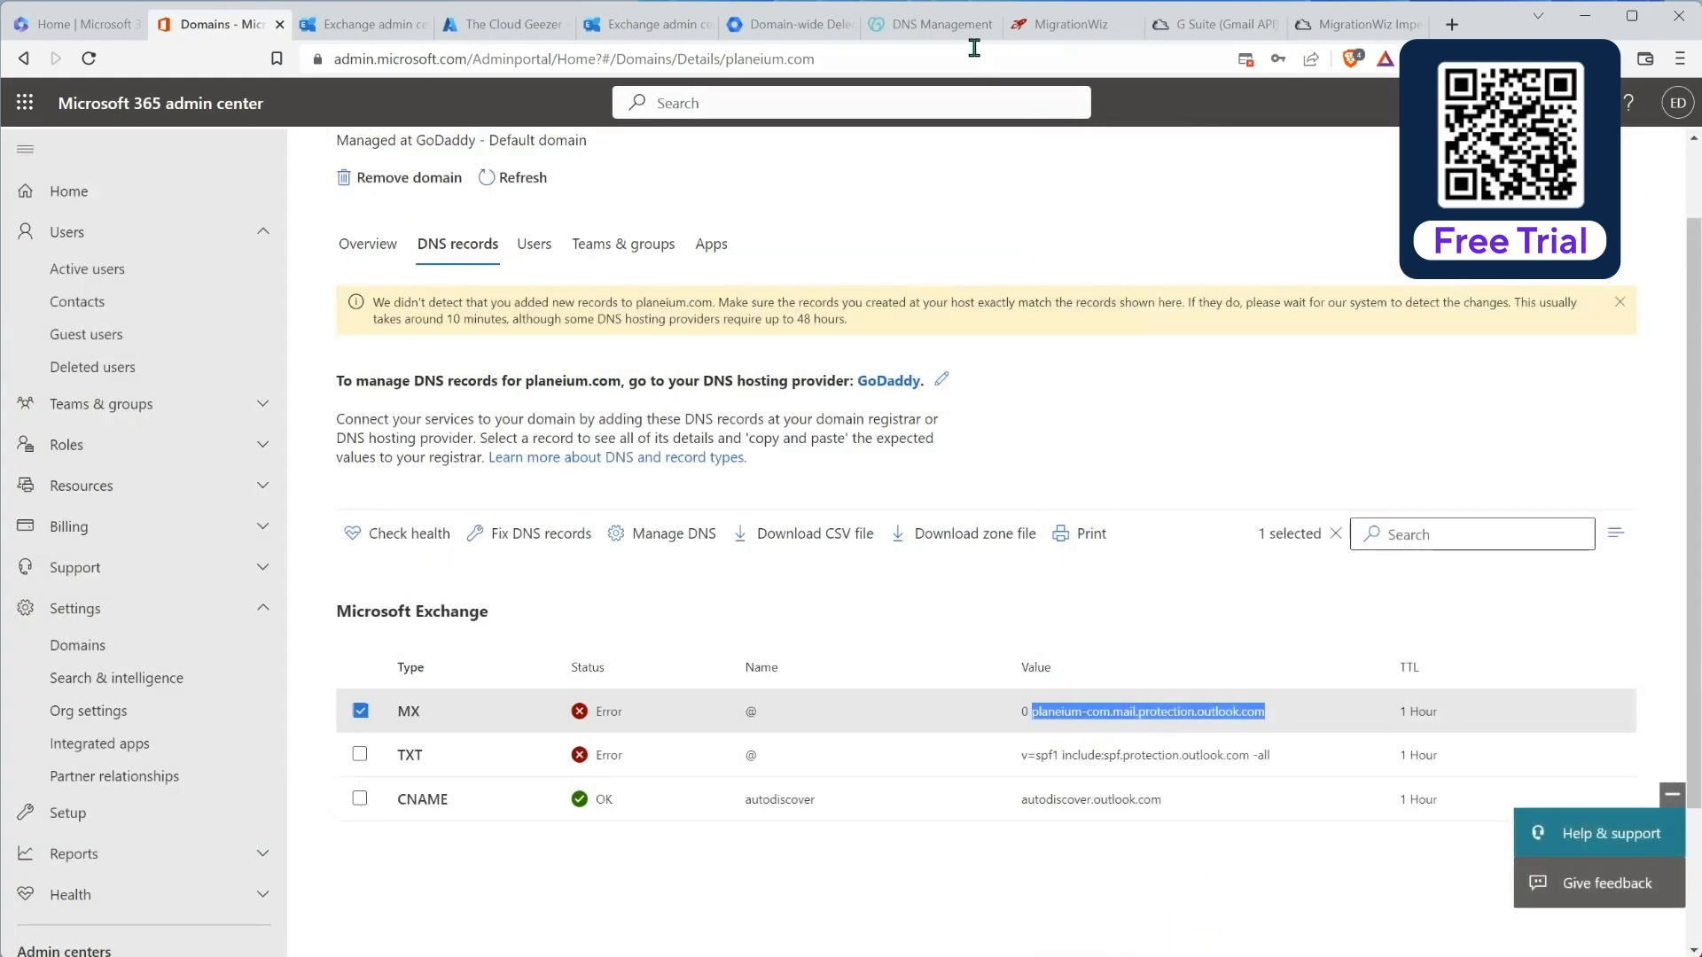
left_click(940, 24)
scroll(846, 585, "up", 5)
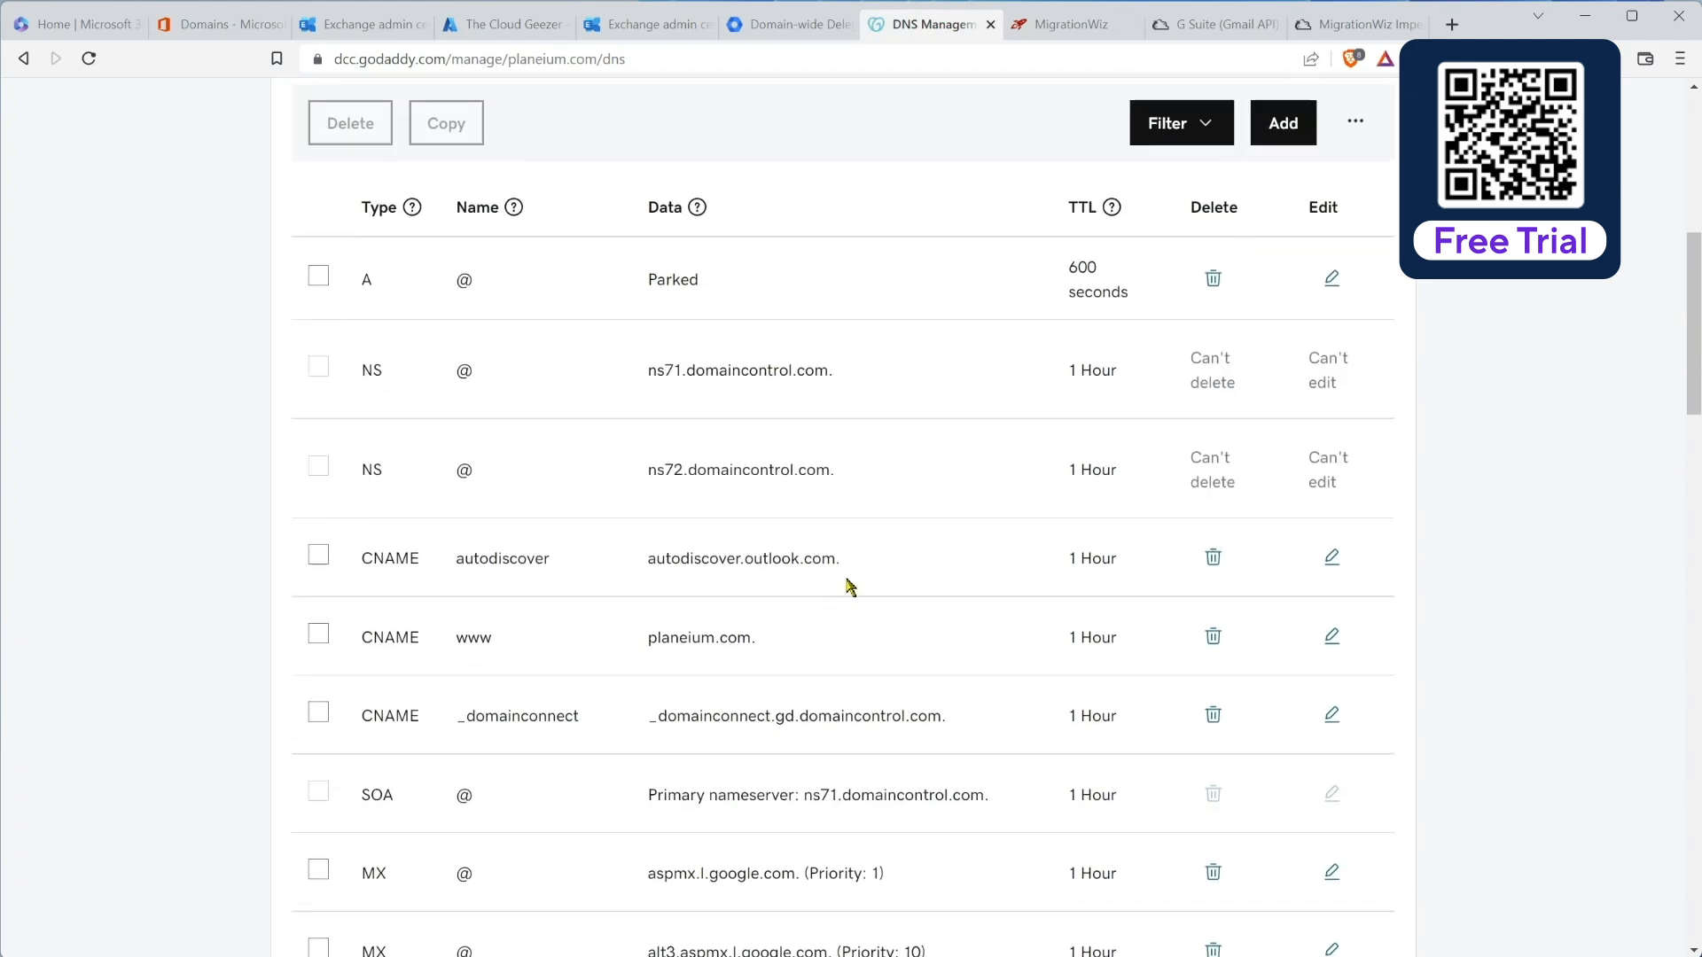
Step: Add an MX record on @, priority 0, pointing to planeium-com.mail.protection.outlook.com
scroll(849, 586, "up", 2)
left_click(1283, 327)
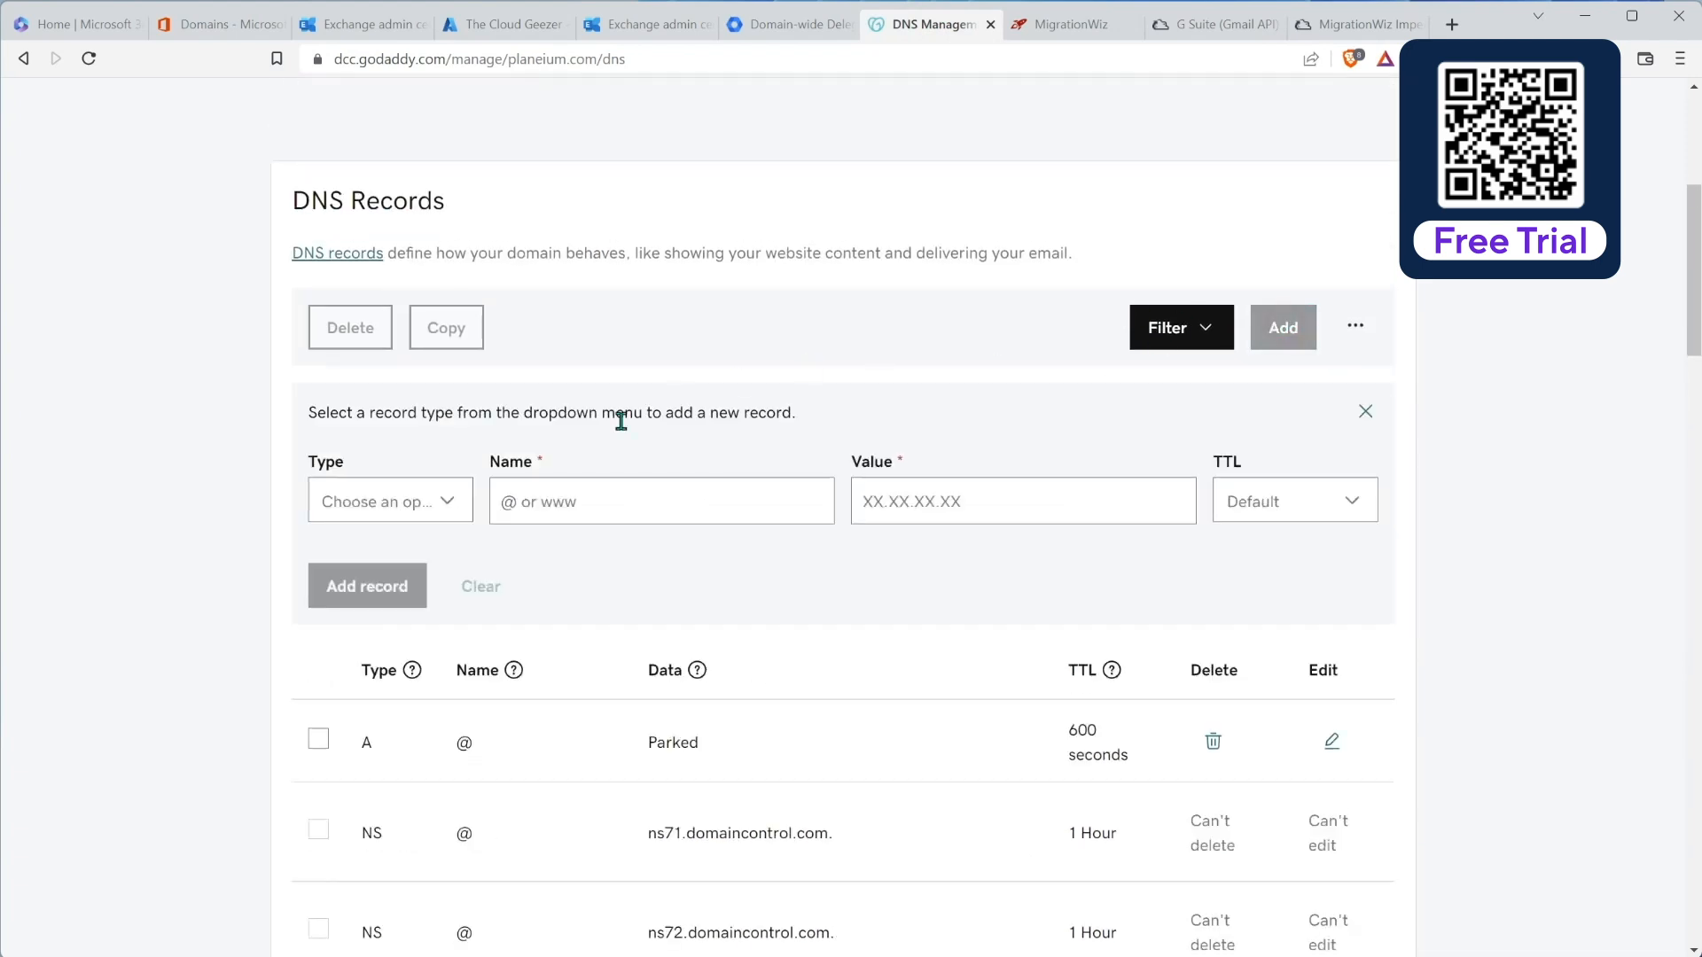
left_click(396, 505)
left_click(342, 681)
left_click(534, 501)
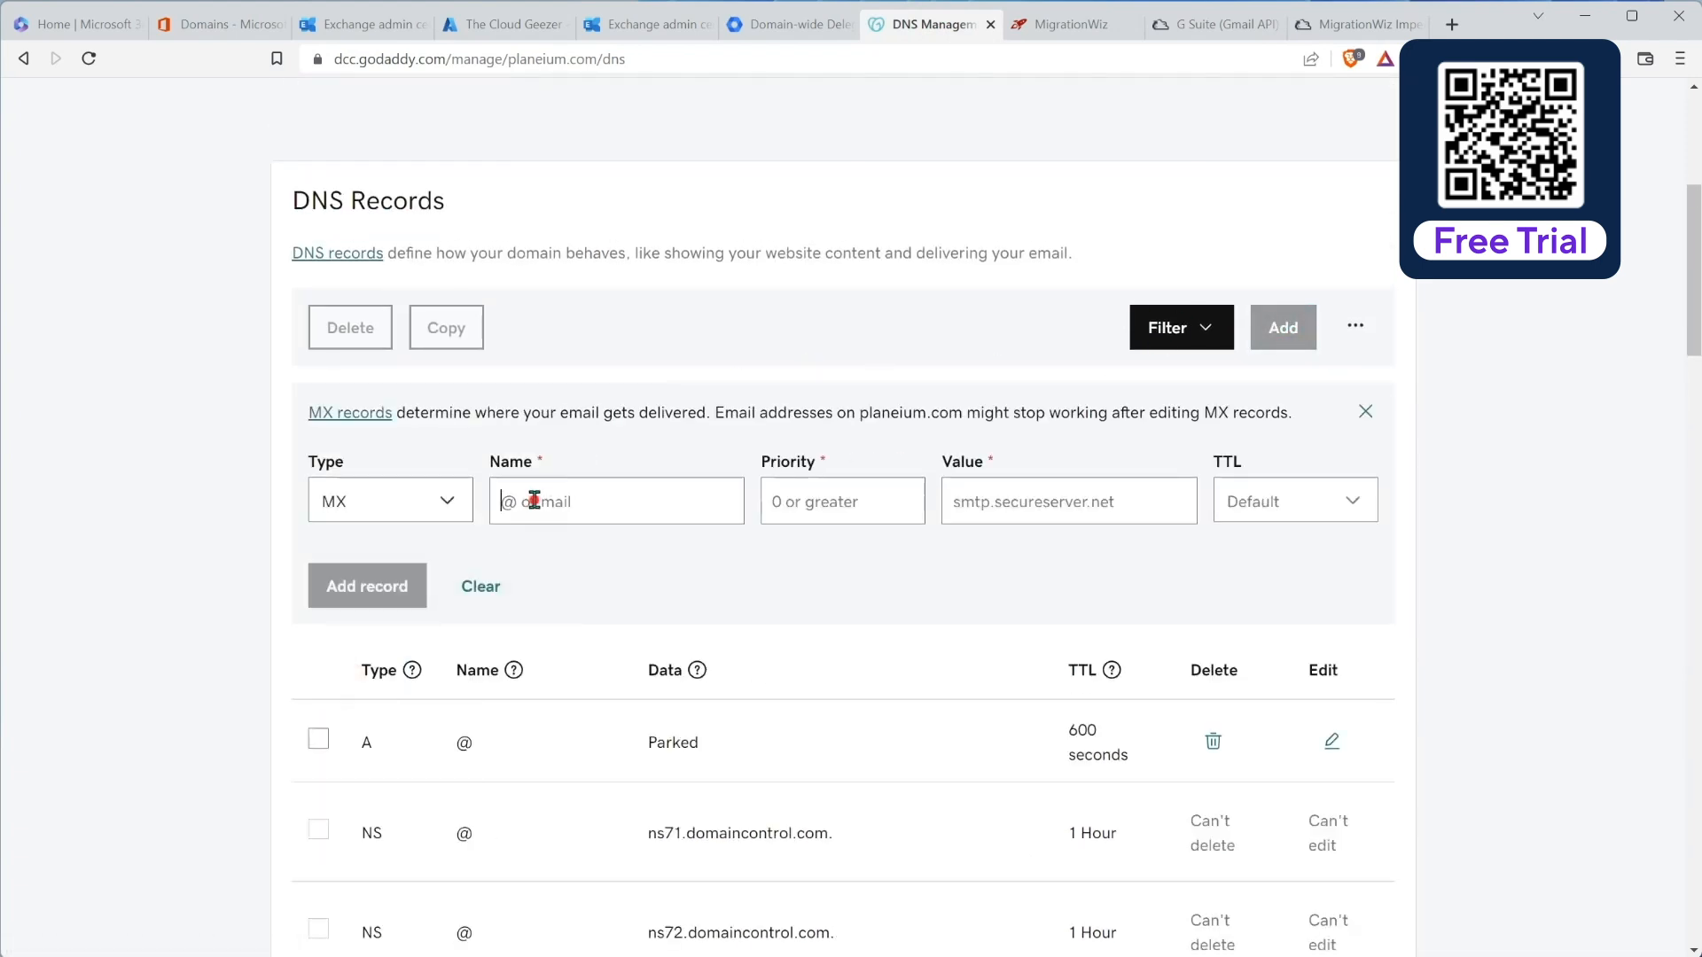
type("@")
left_click(806, 499)
type("0")
left_click(1071, 498)
left_click(1014, 552)
left_click(417, 607)
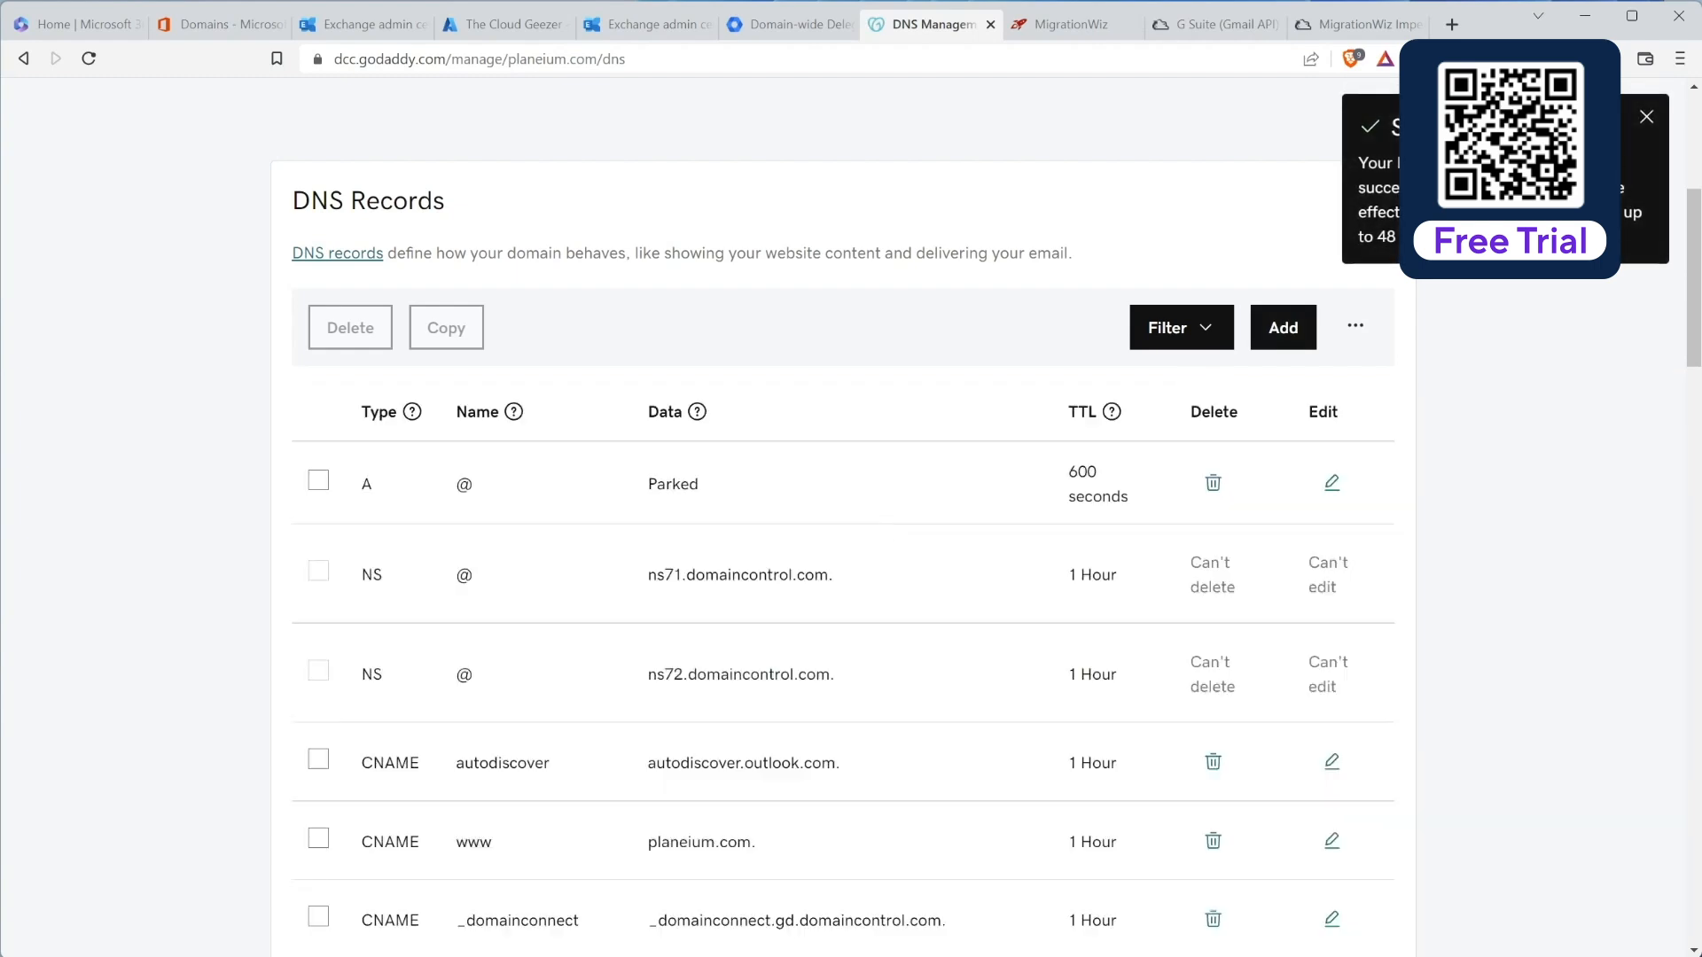
scroll(814, 542, "down", 5)
Step: Delete the five Google MX records: aspmx and alt1 through alt4.aspmx.l.google.com
scroll(814, 543, "down", 3)
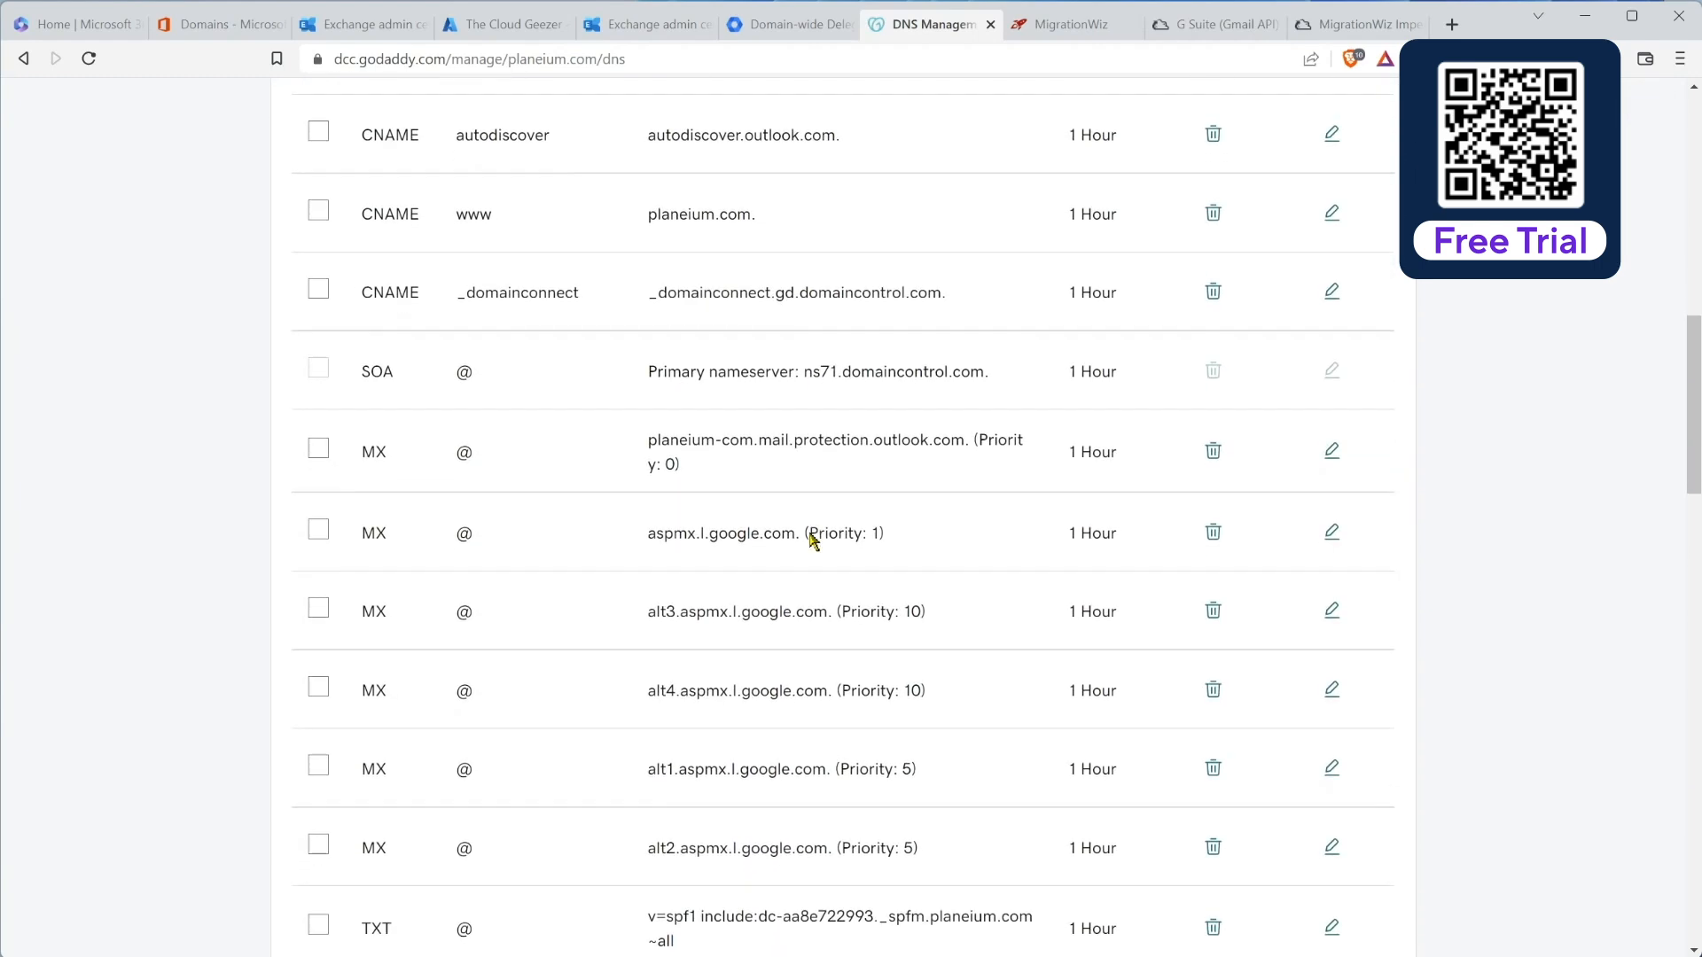
left_click(319, 441)
left_click(317, 524)
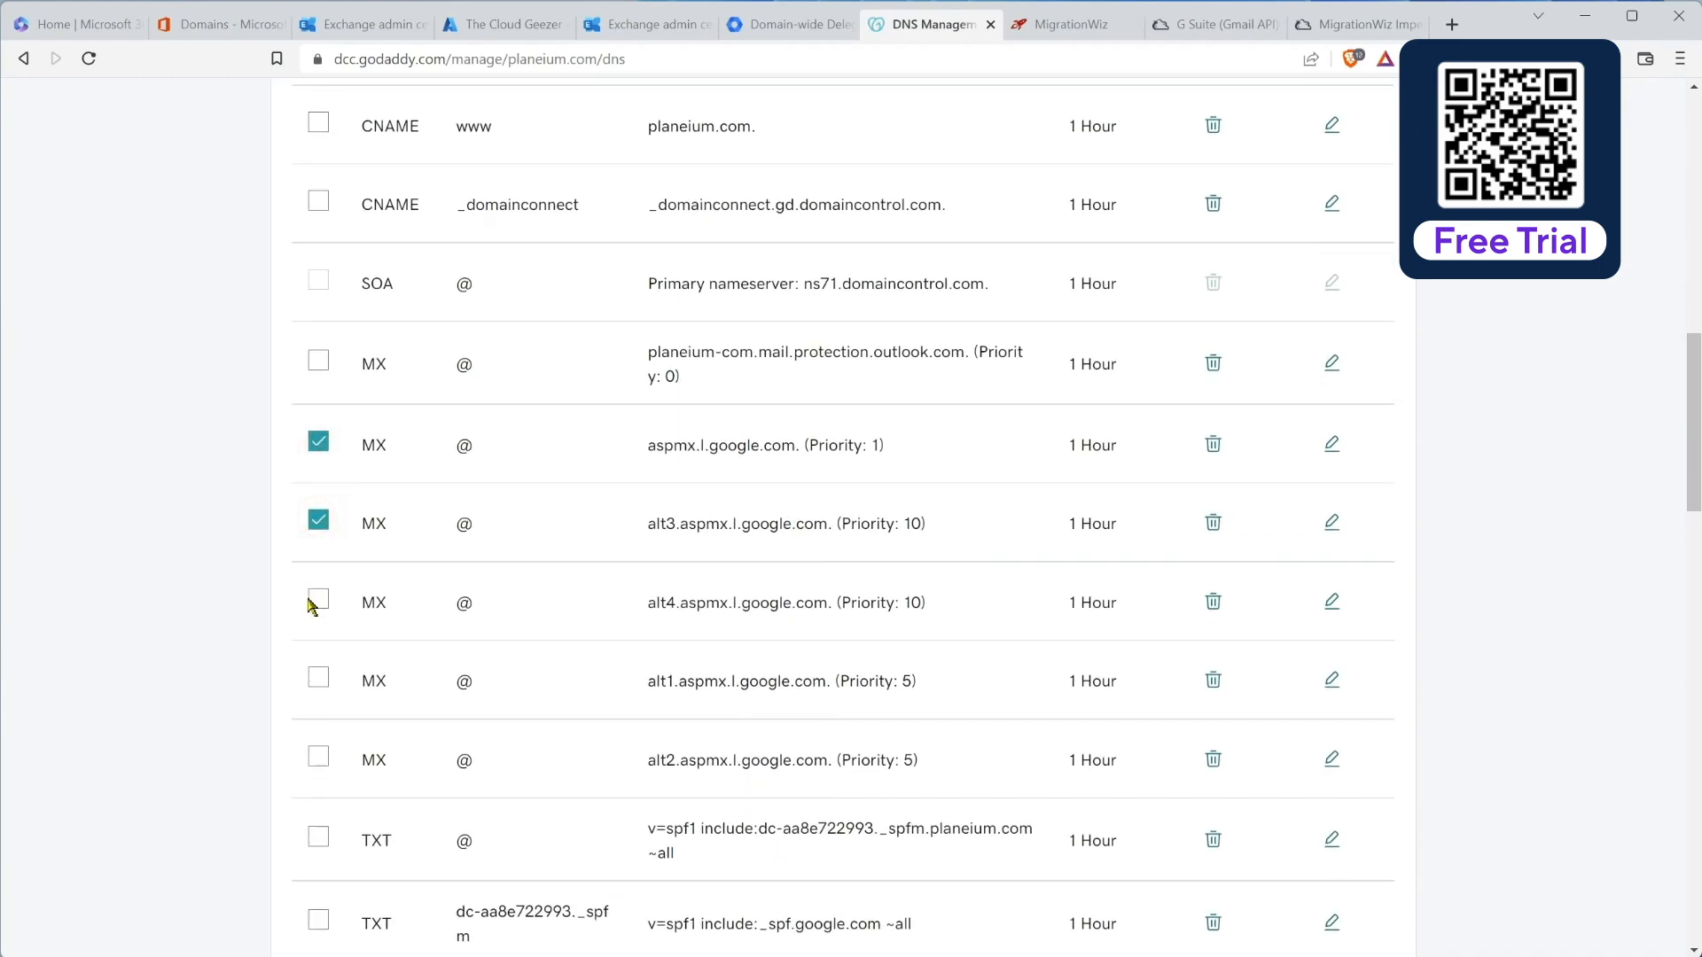
left_click(318, 600)
left_click(318, 678)
left_click(318, 757)
scroll(794, 461, "up", 6)
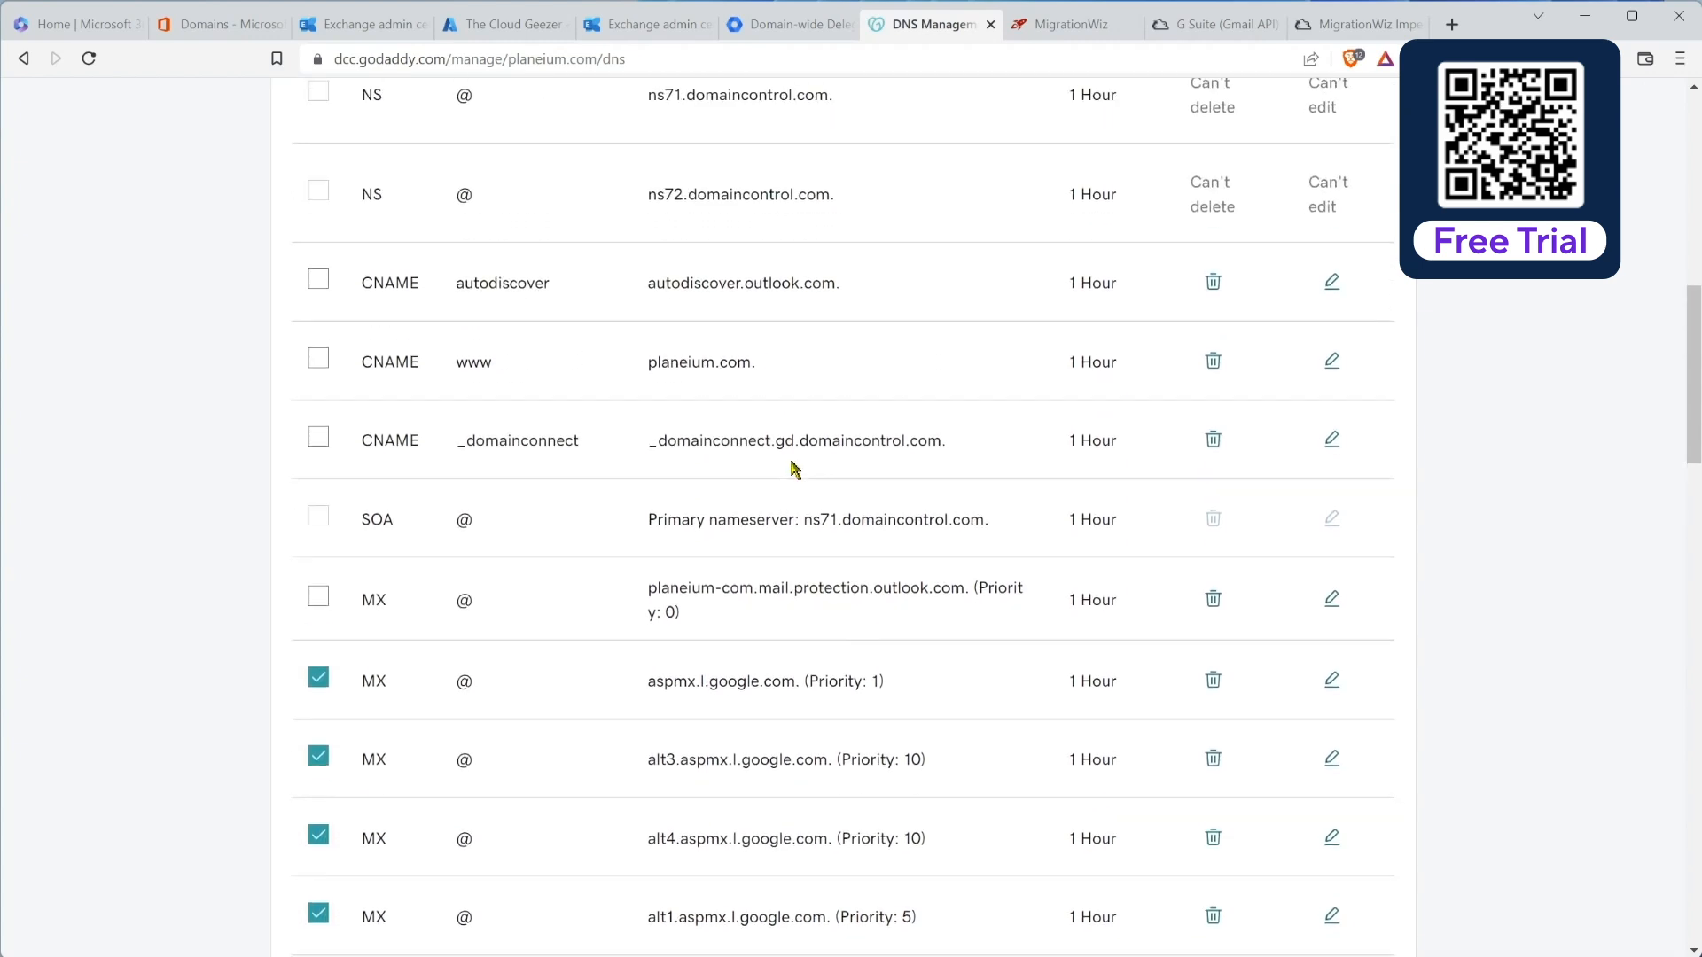
left_click(359, 236)
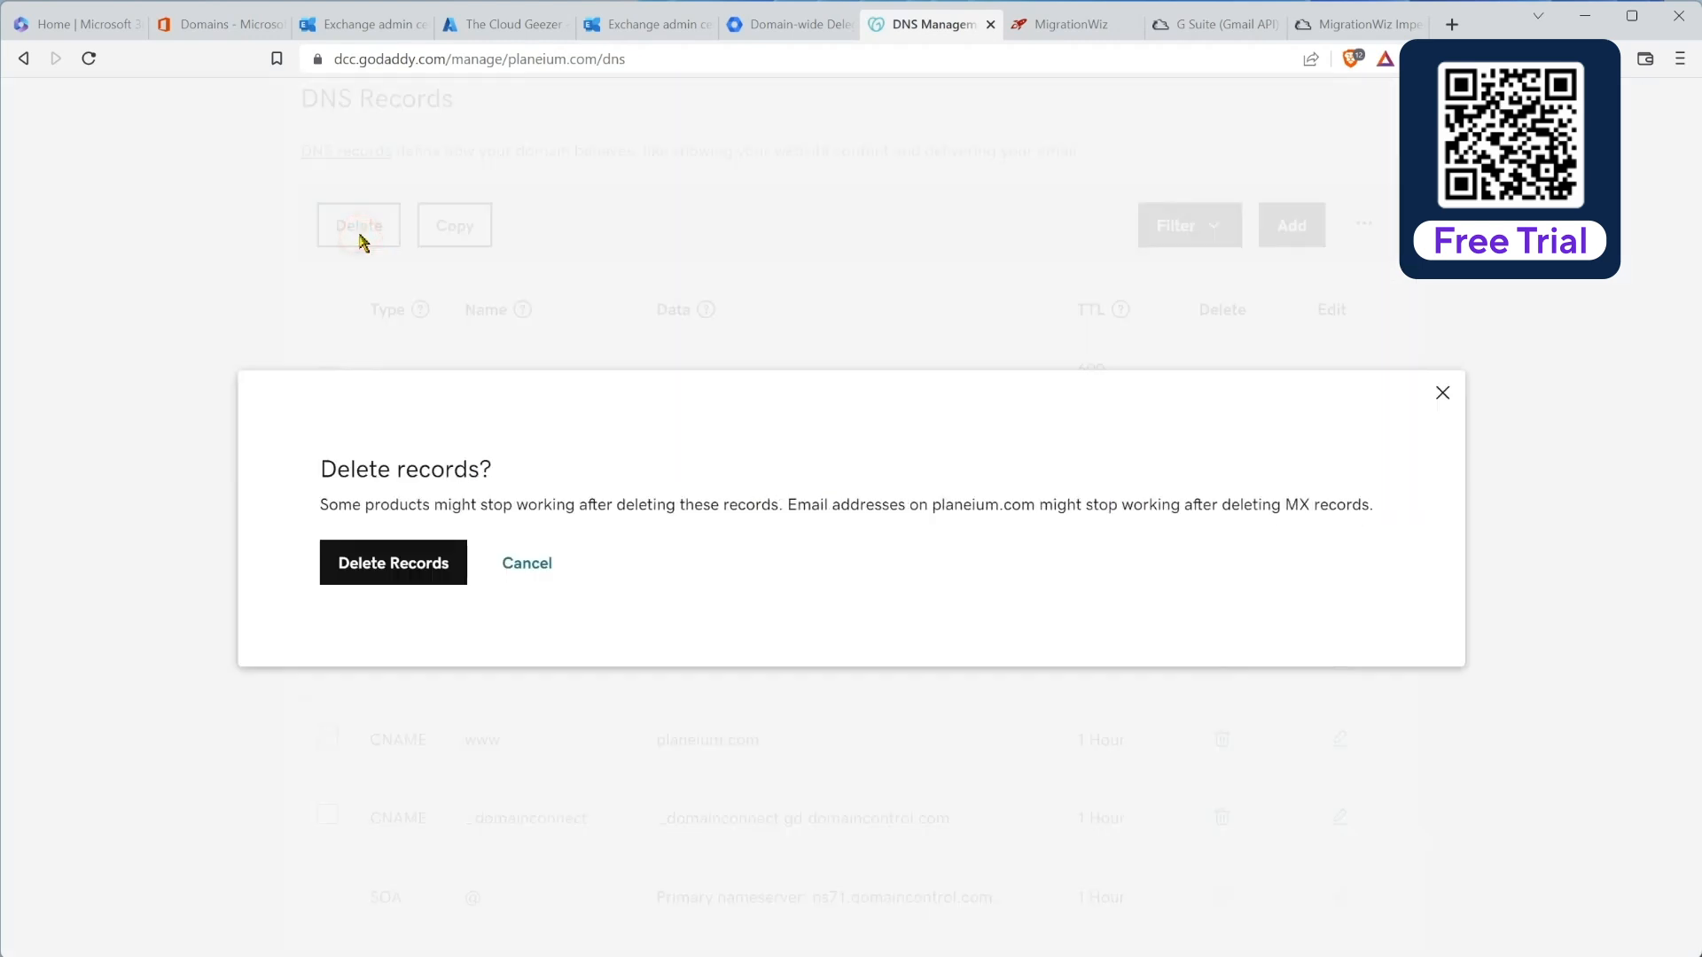
left_click(397, 563)
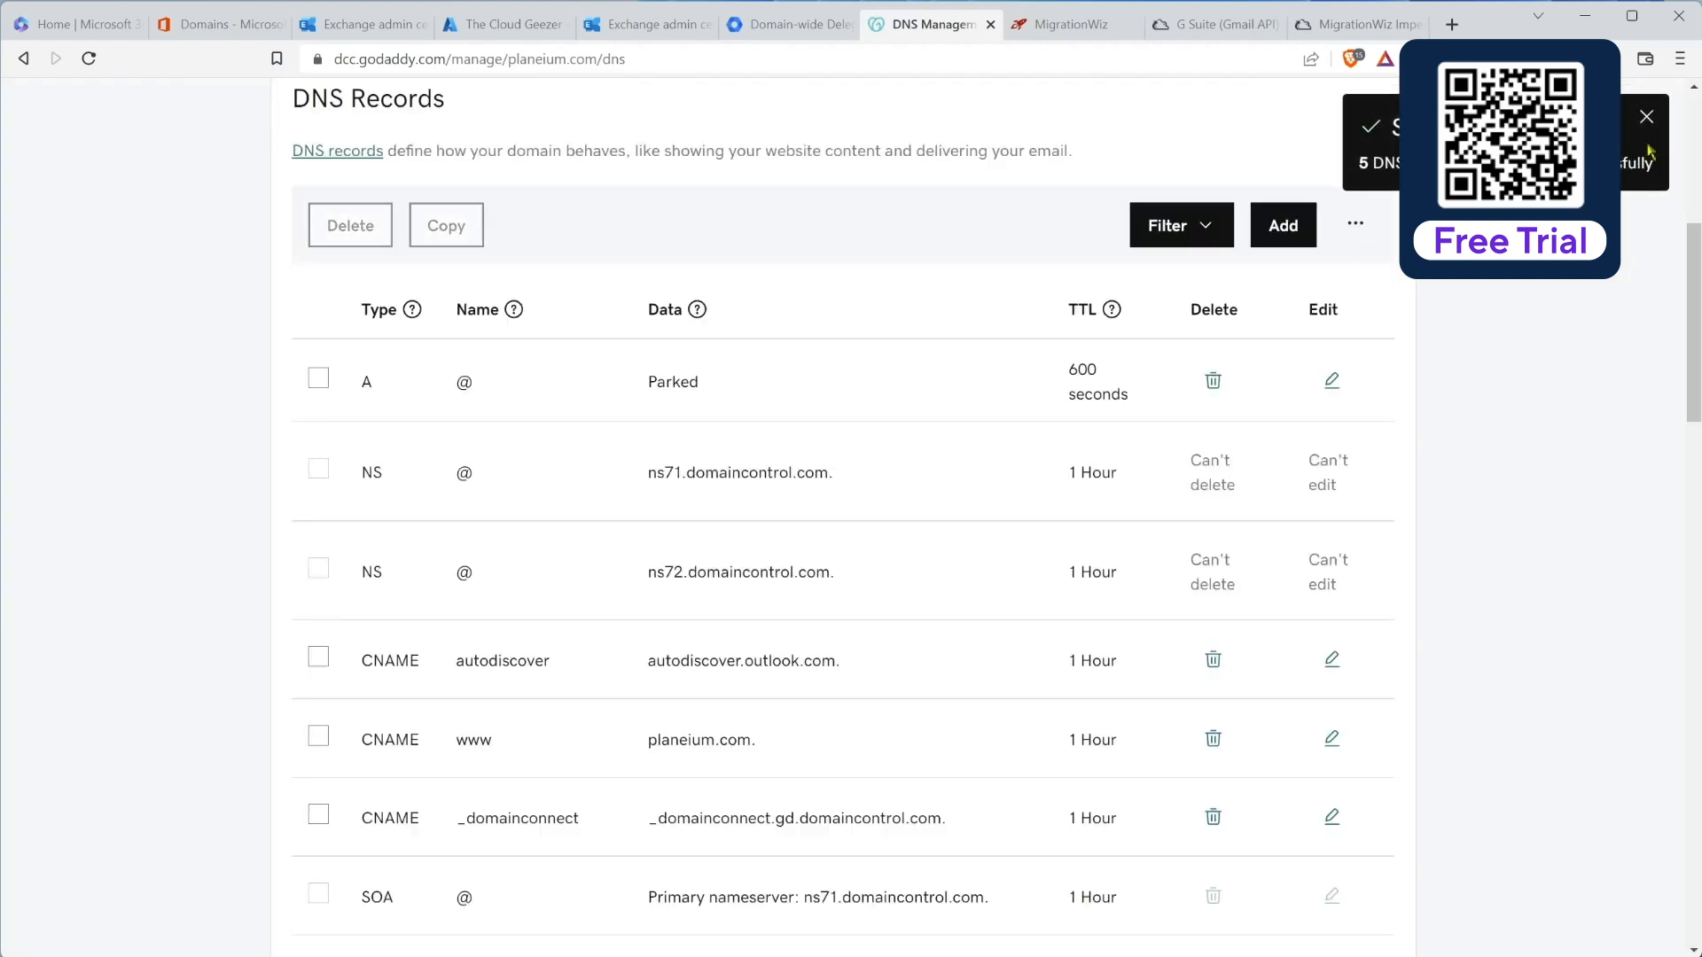
left_click(1646, 116)
Step: Delete the Google SPF TXT record, leaving the undeletable root TXT record in place
scroll(842, 699, "down", 5)
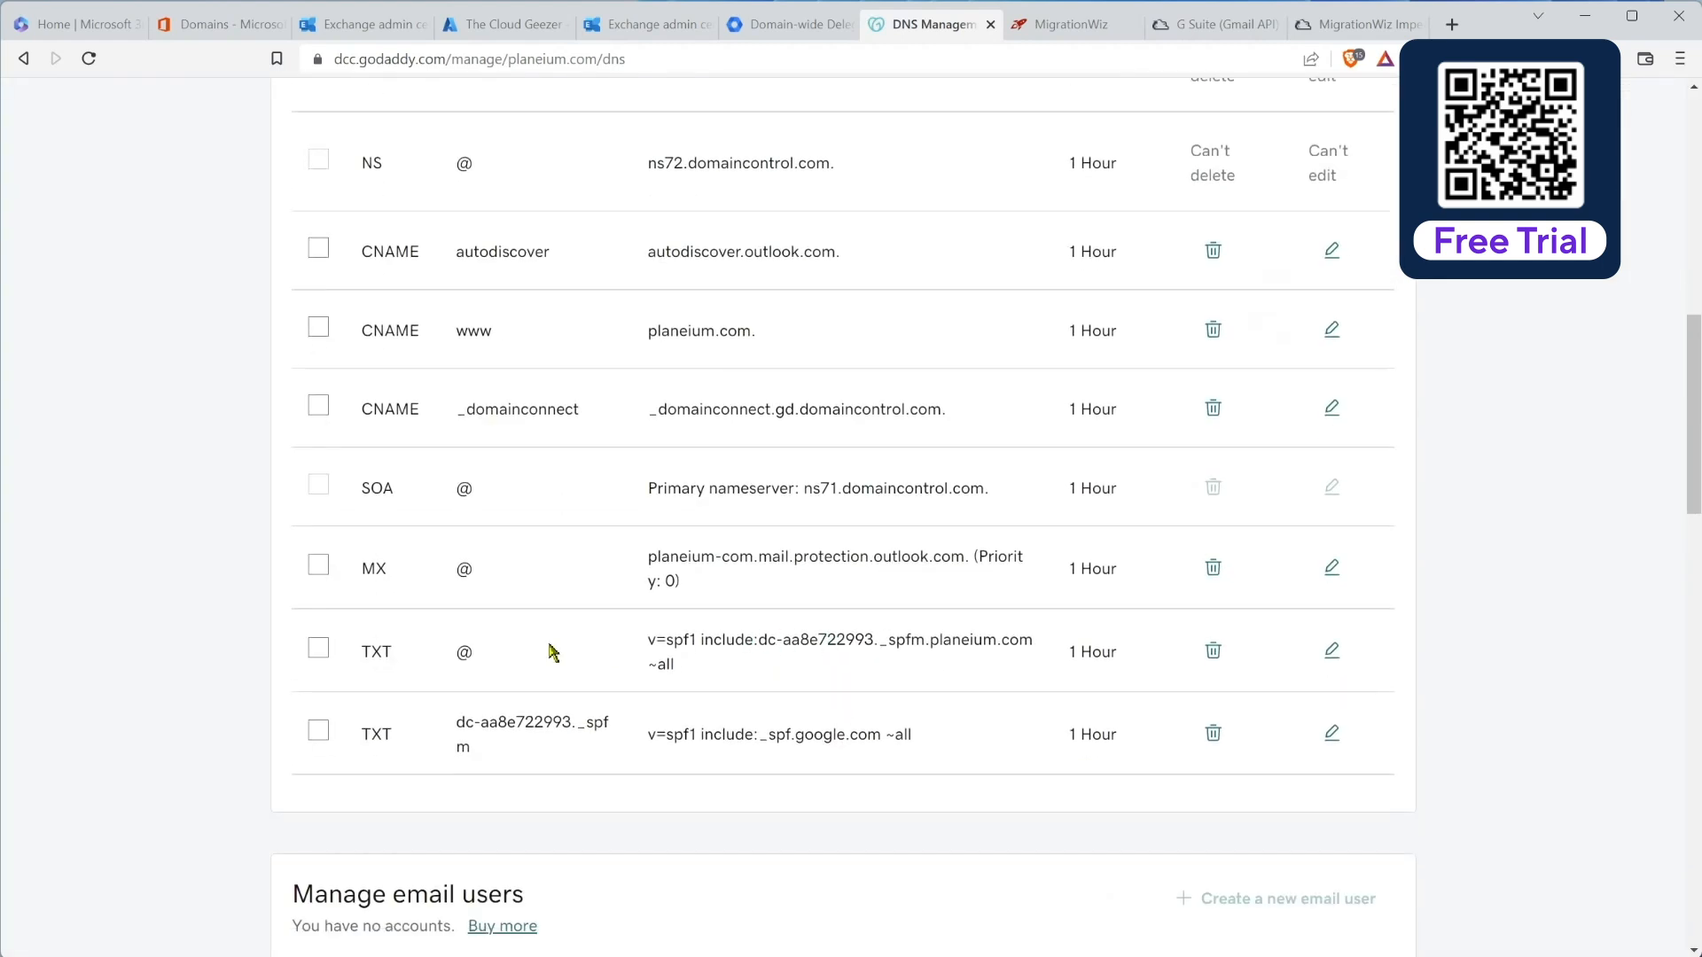
left_click(325, 652)
left_click(1213, 651)
left_click(390, 572)
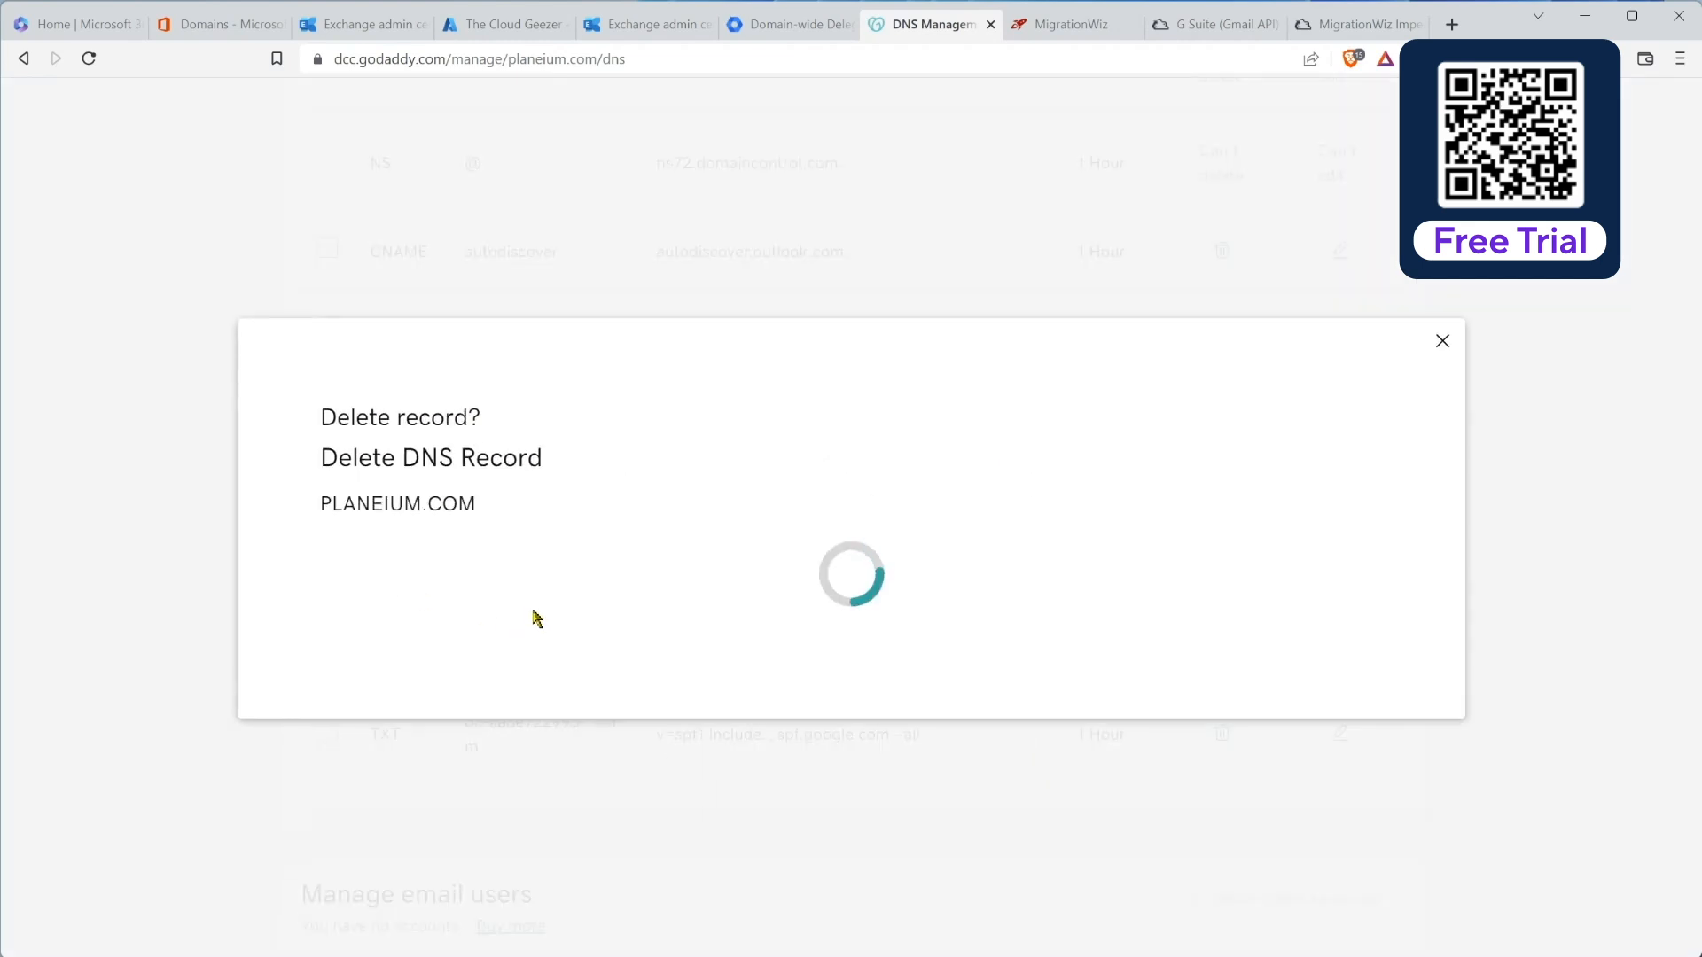
left_click(390, 631)
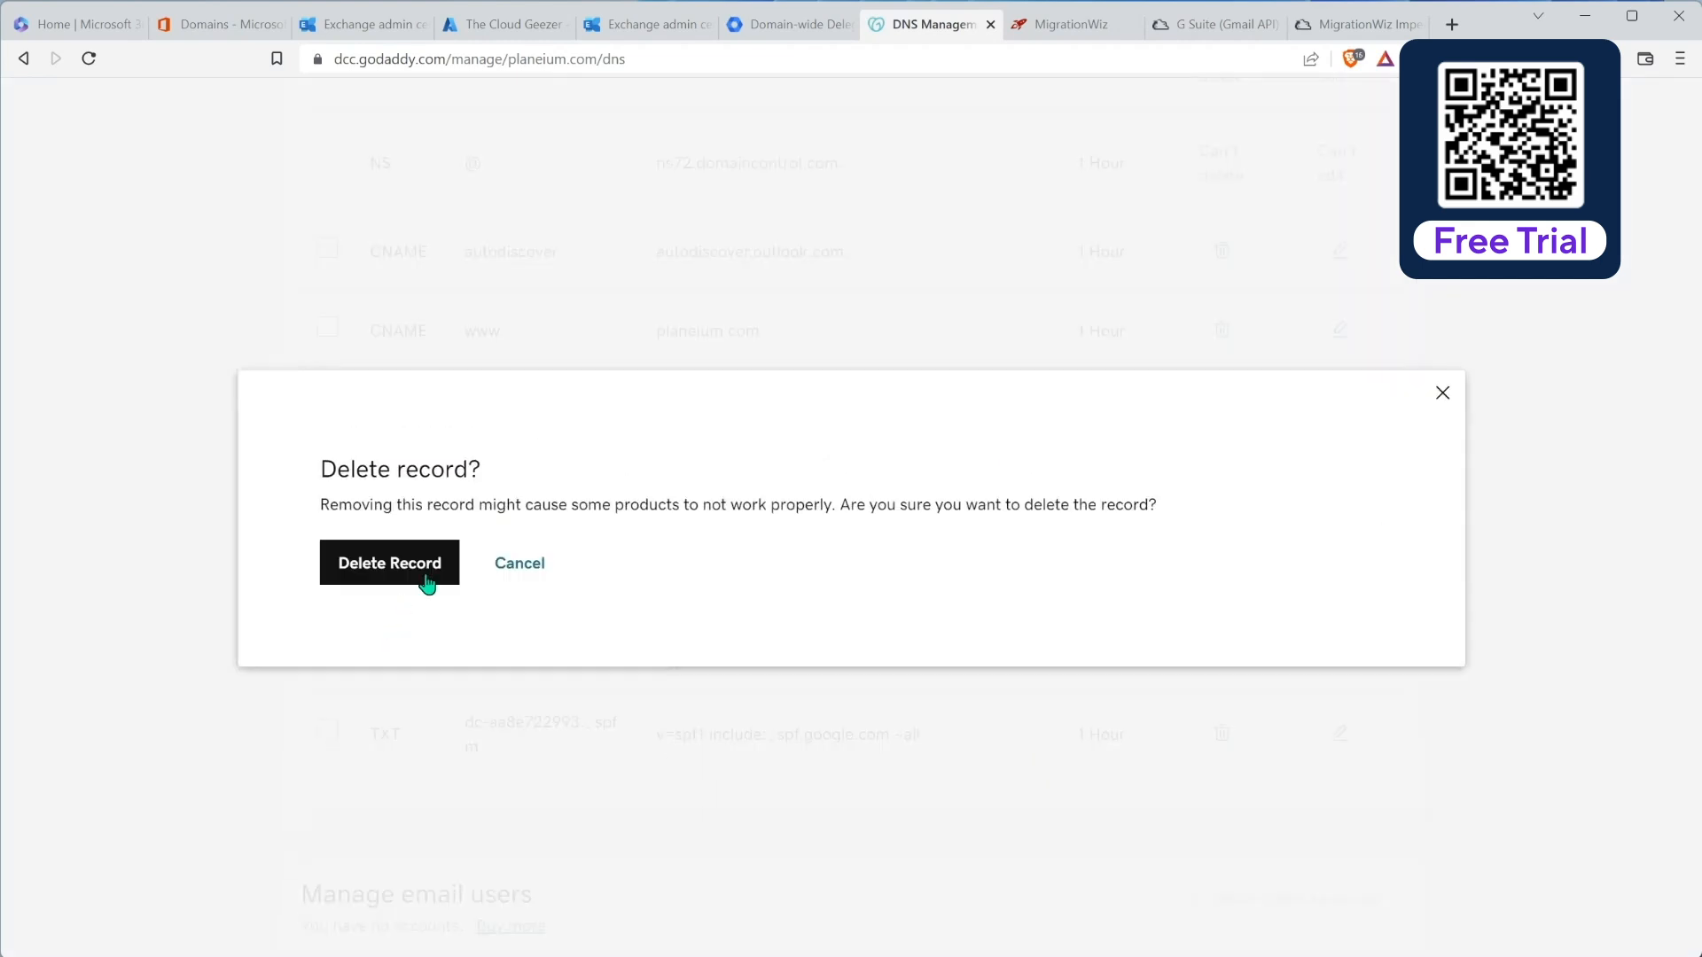
left_click(515, 569)
left_click(321, 734)
left_click(323, 652)
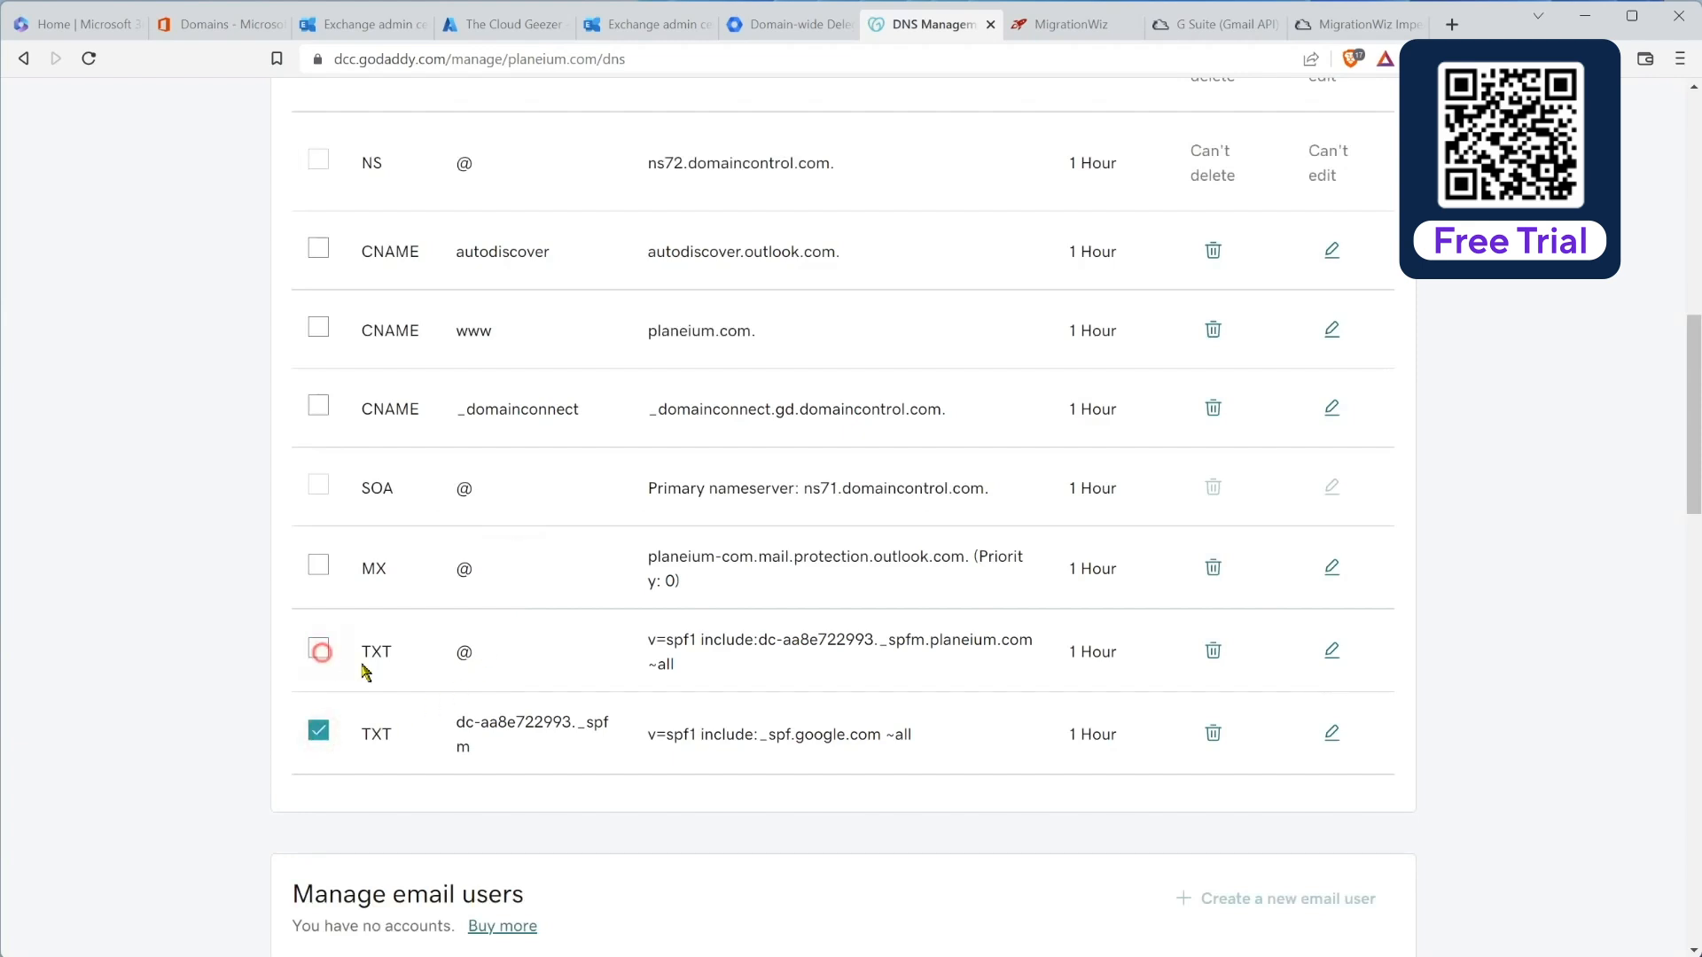
left_click(1213, 734)
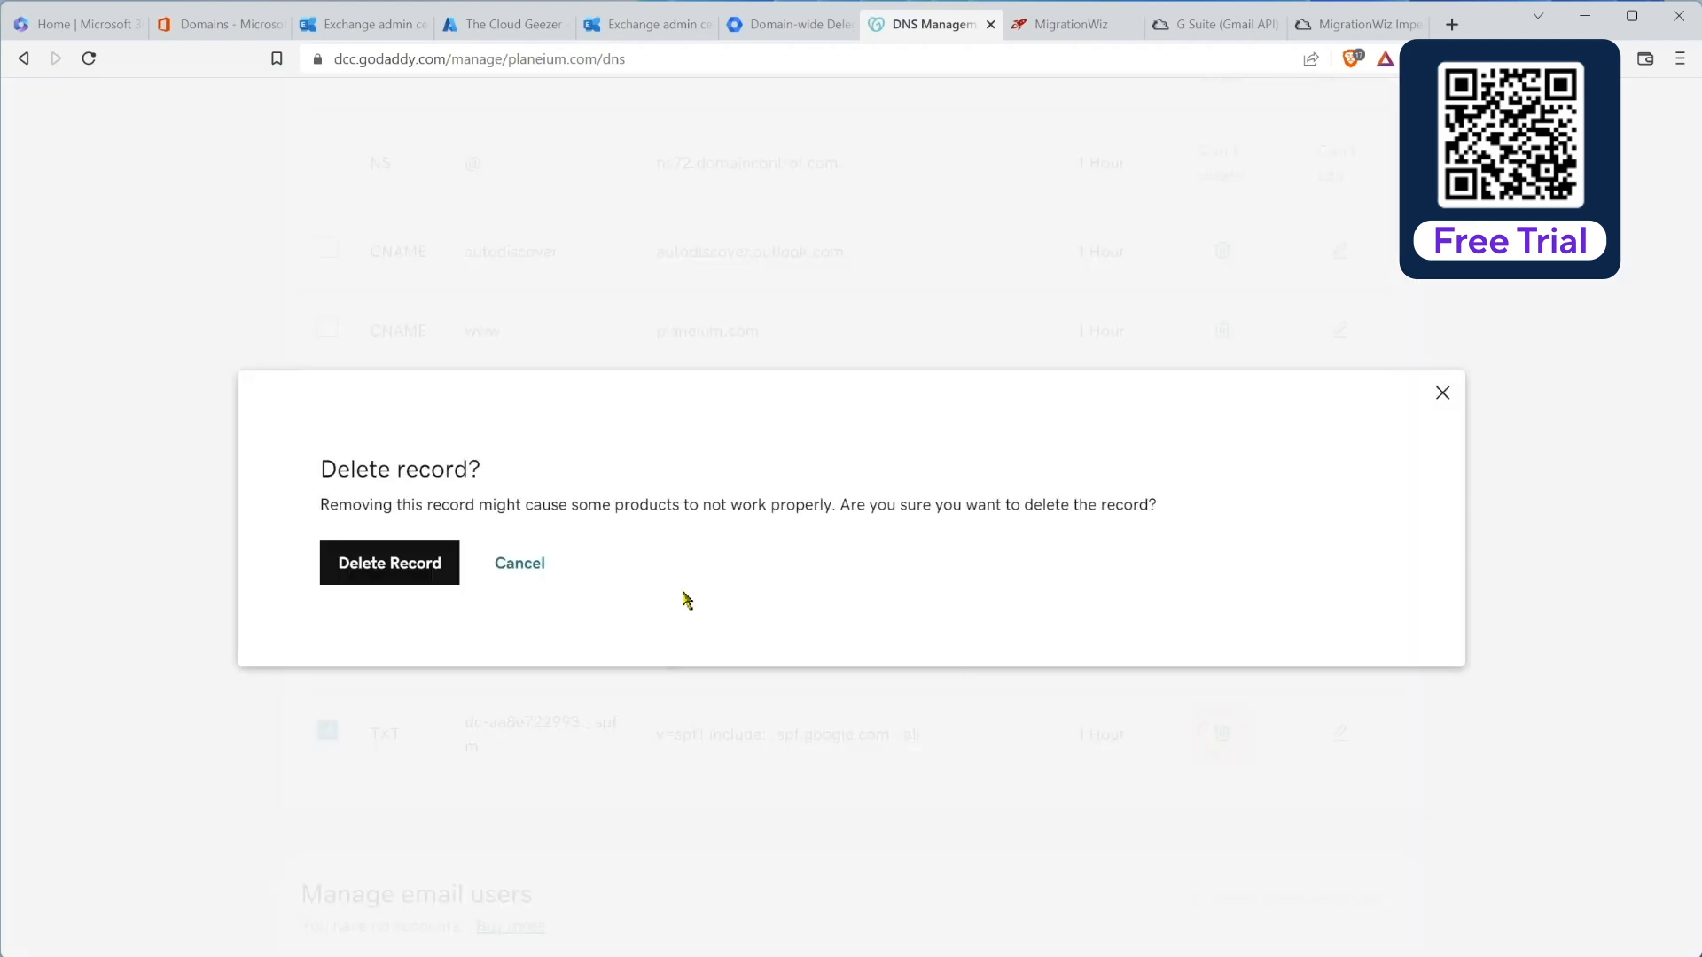
left_click(448, 577)
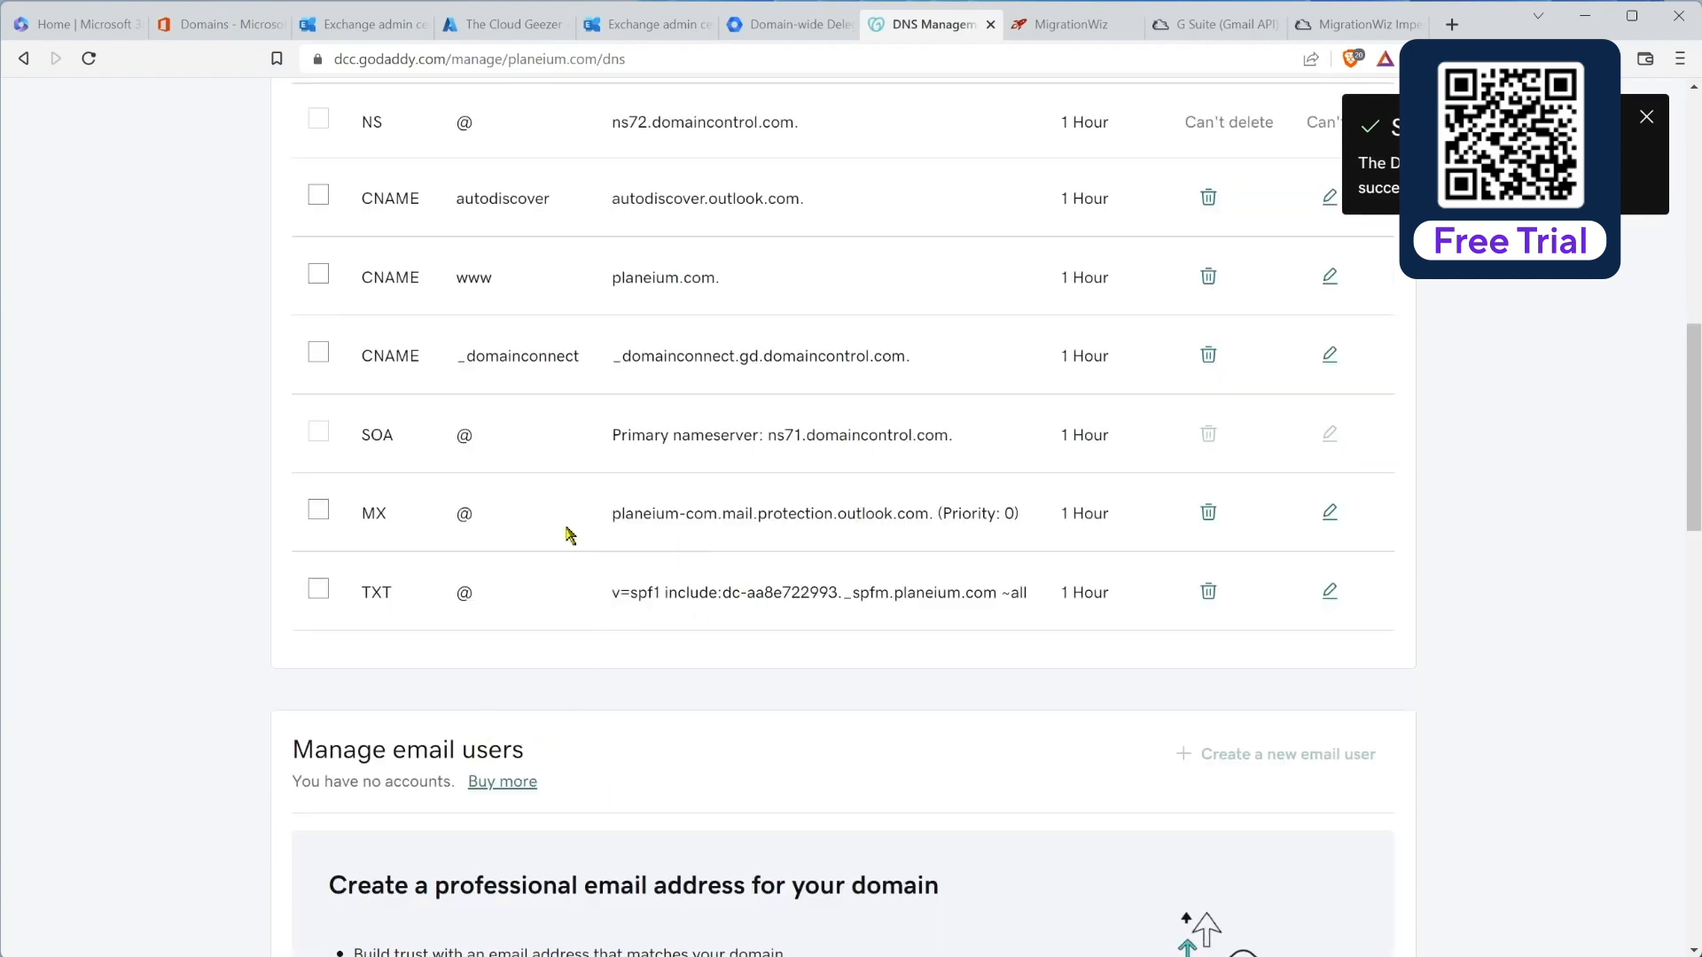
Step: Retry deleting the root TXT record, then open it for editing once the deletion fails
left_click(330, 591)
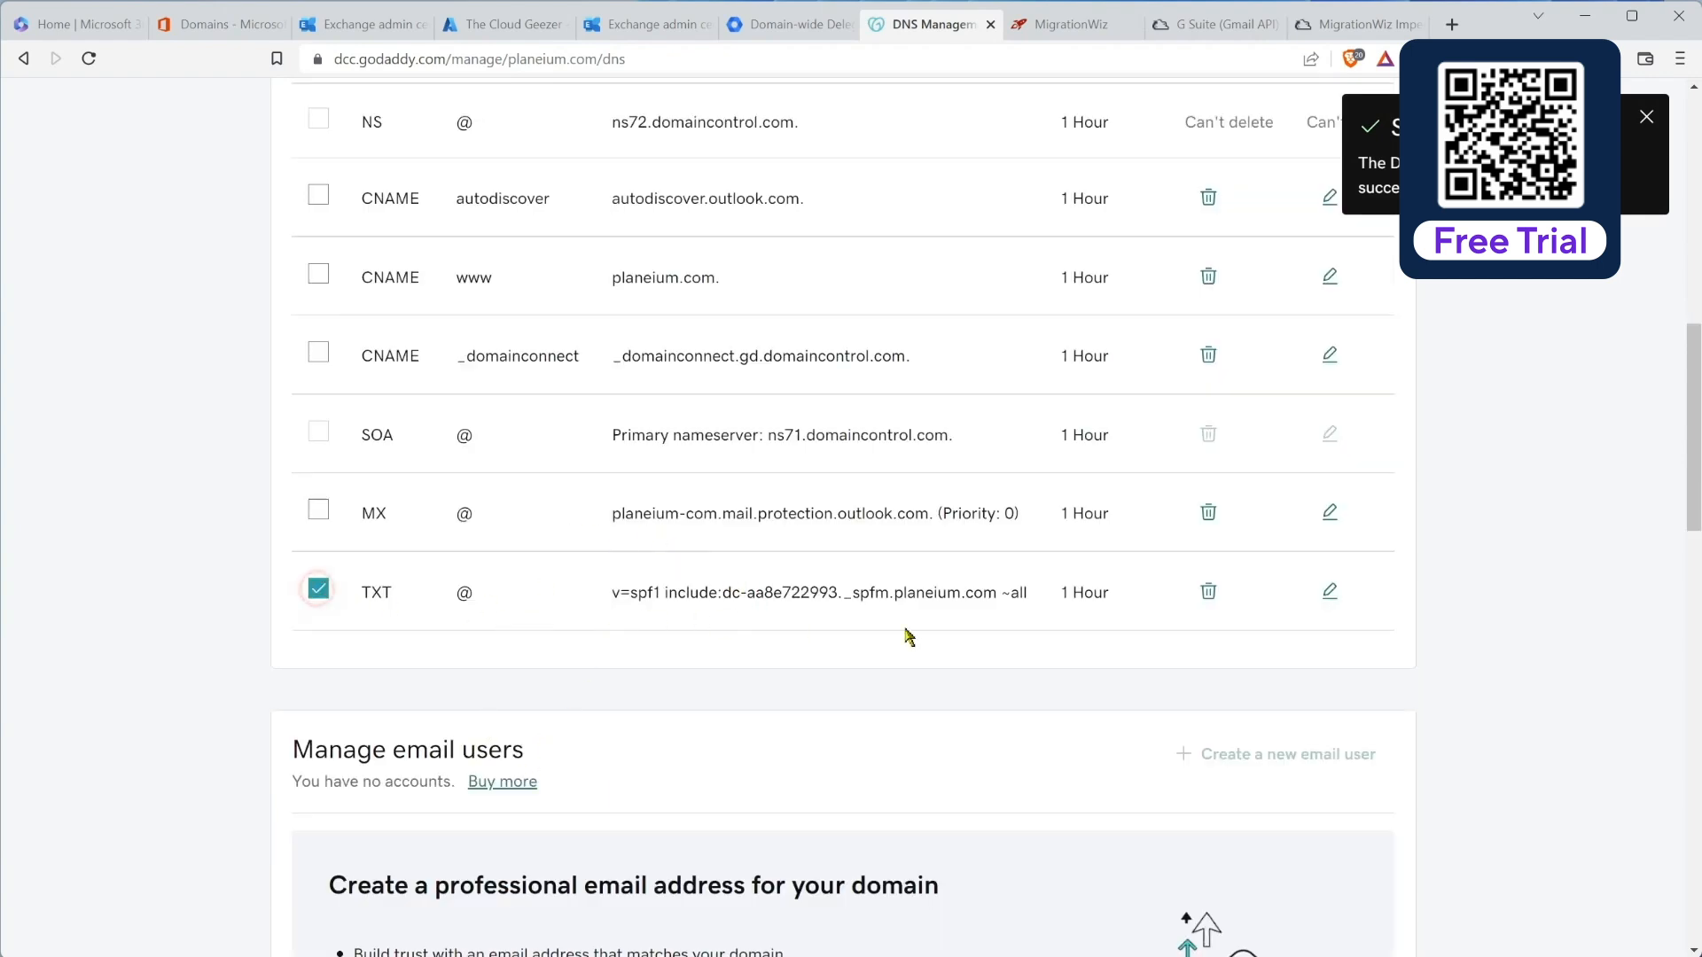
left_click(1209, 593)
left_click(403, 562)
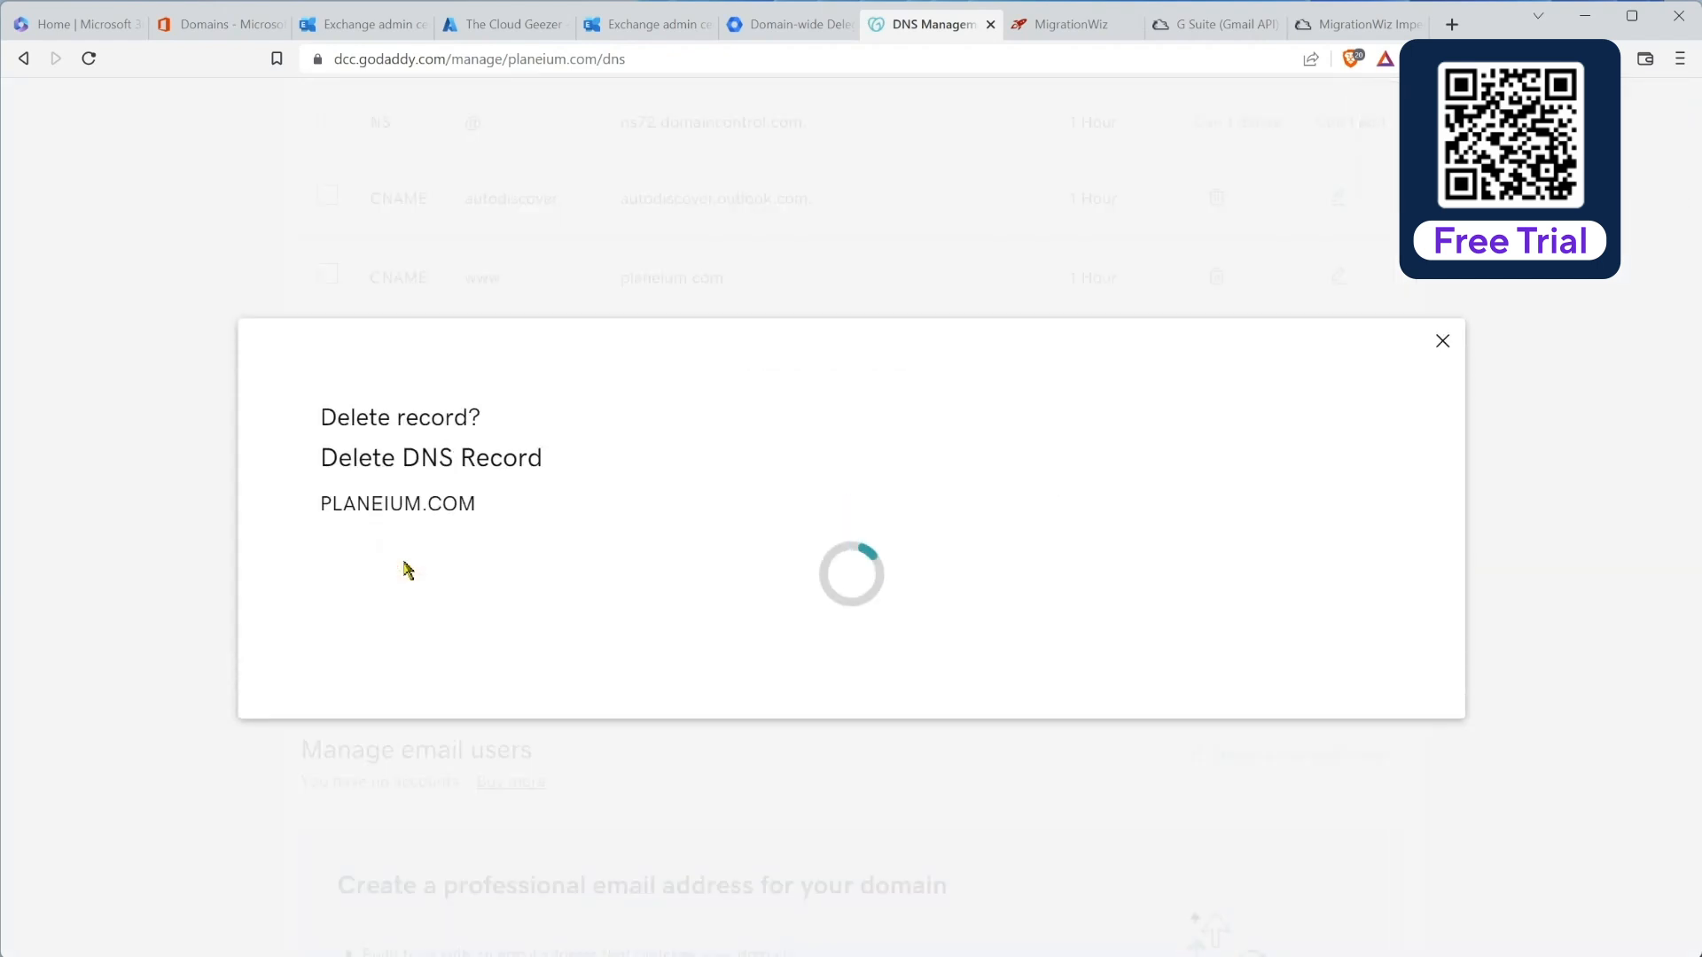
left_click(373, 620)
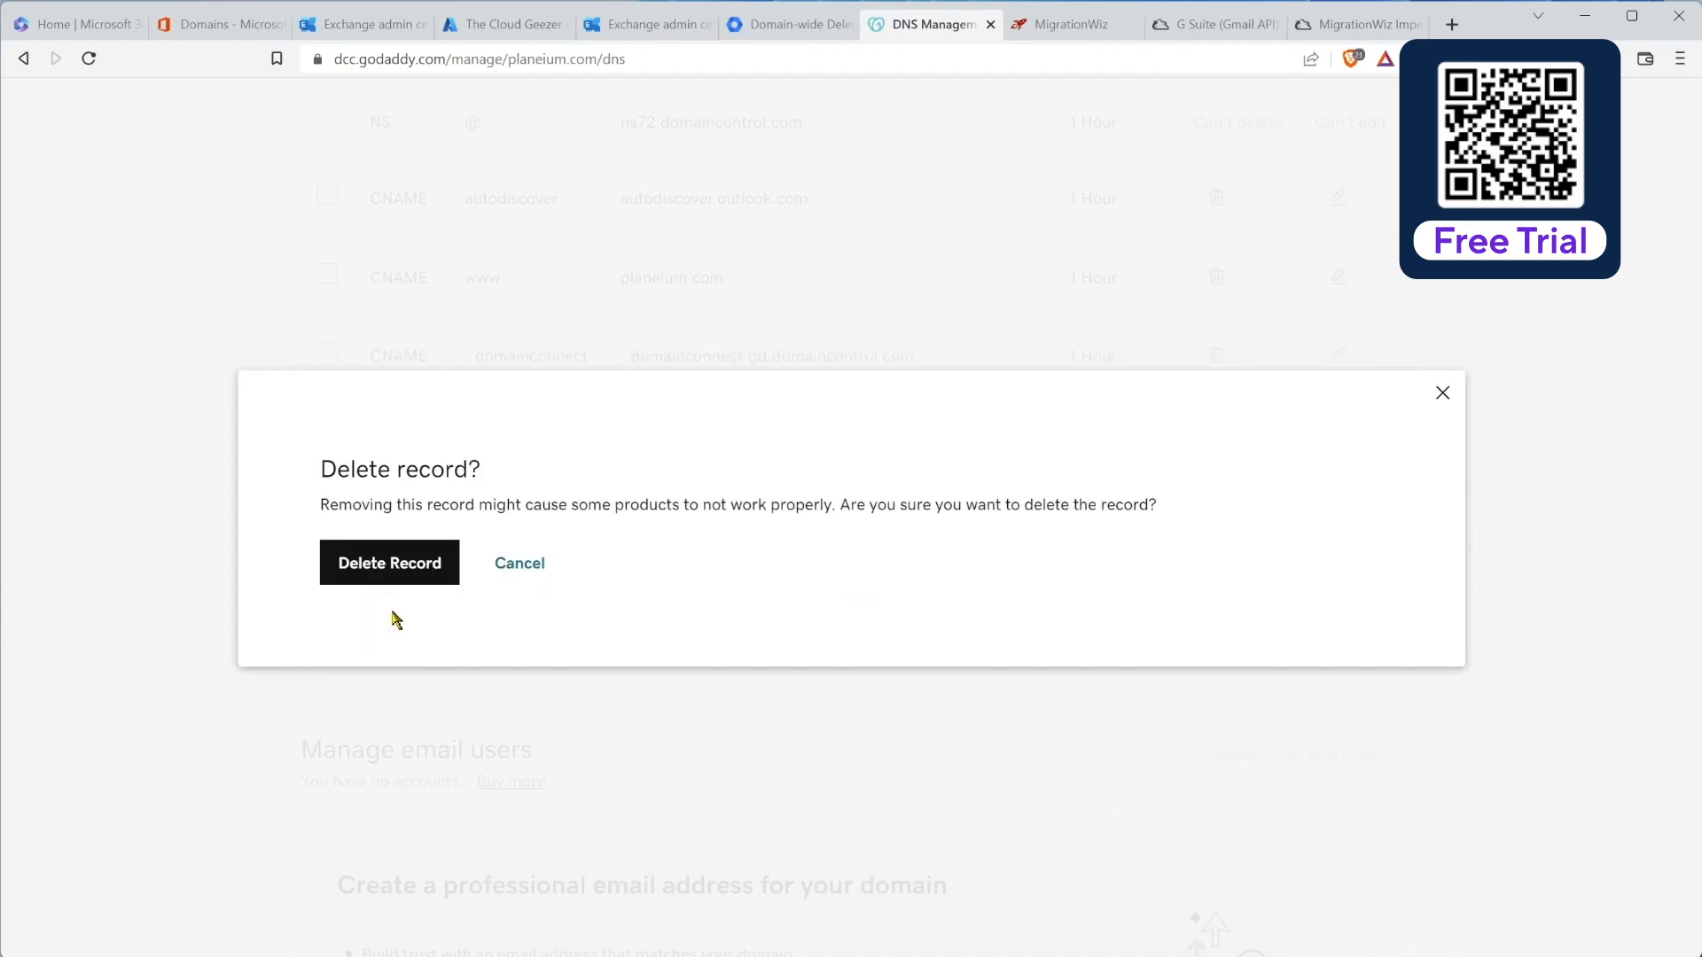
left_click(520, 562)
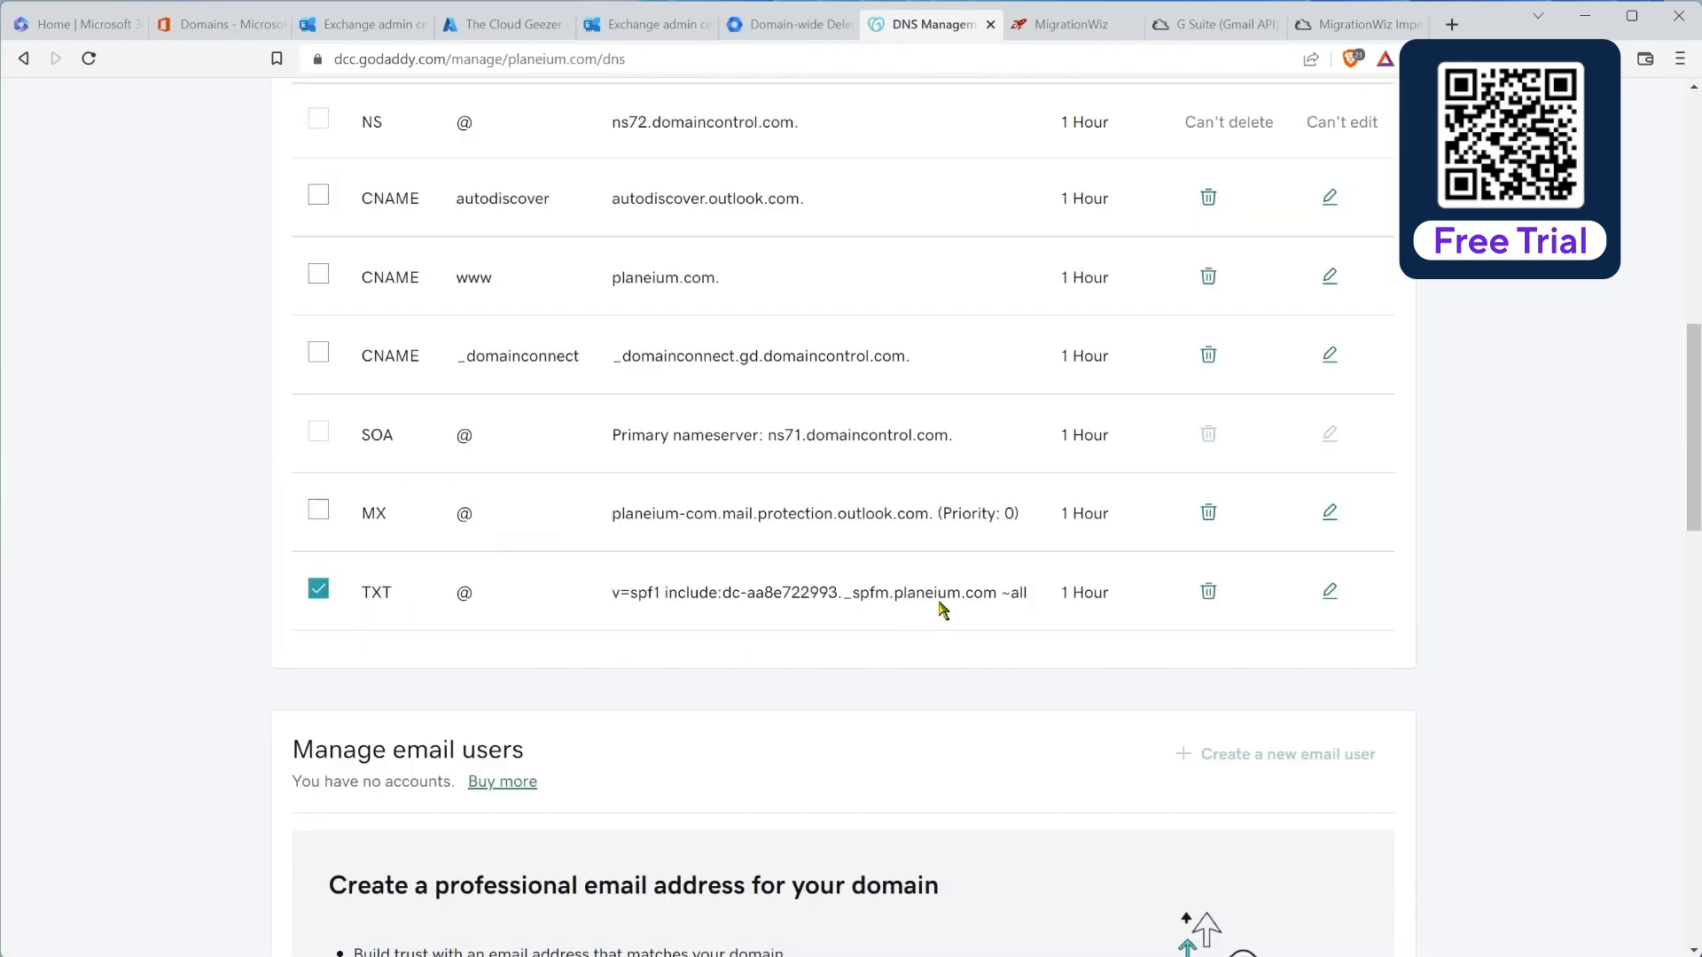
left_click(1329, 592)
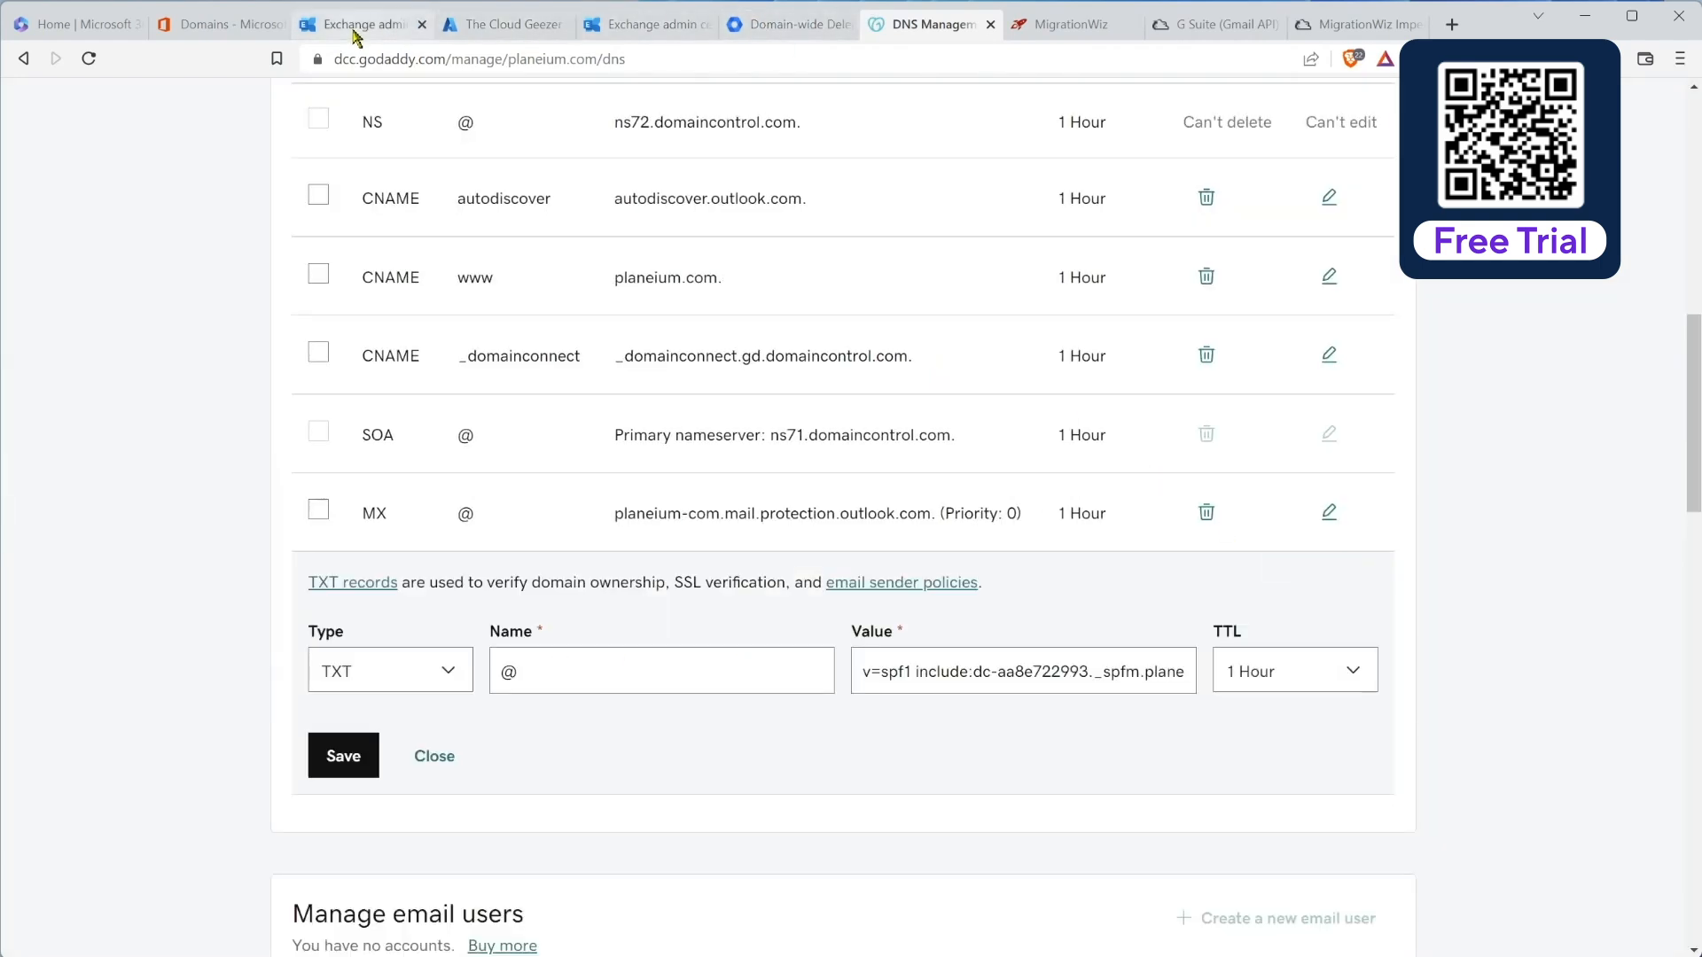
Step: Copy Microsoft 365's expected SPF TXT value from the planeium.com DNS records
left_click(266, 31)
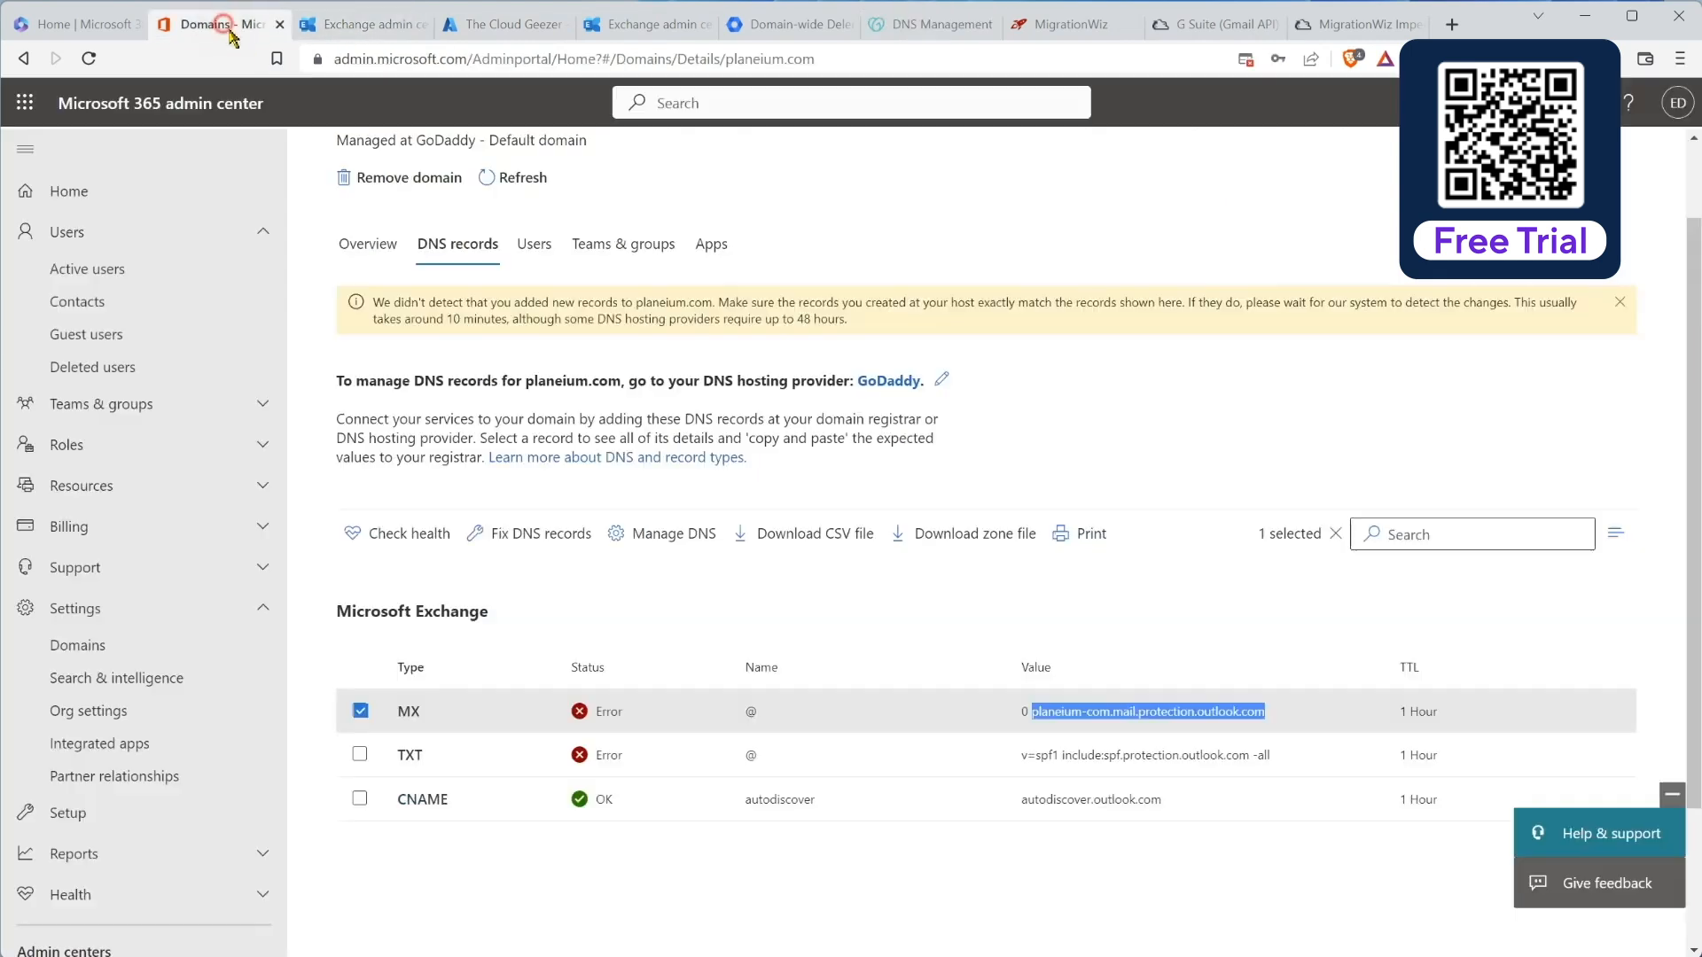
left_click(1022, 753)
left_click_drag(1107, 763, 1348, 775)
key("ctrl+c")
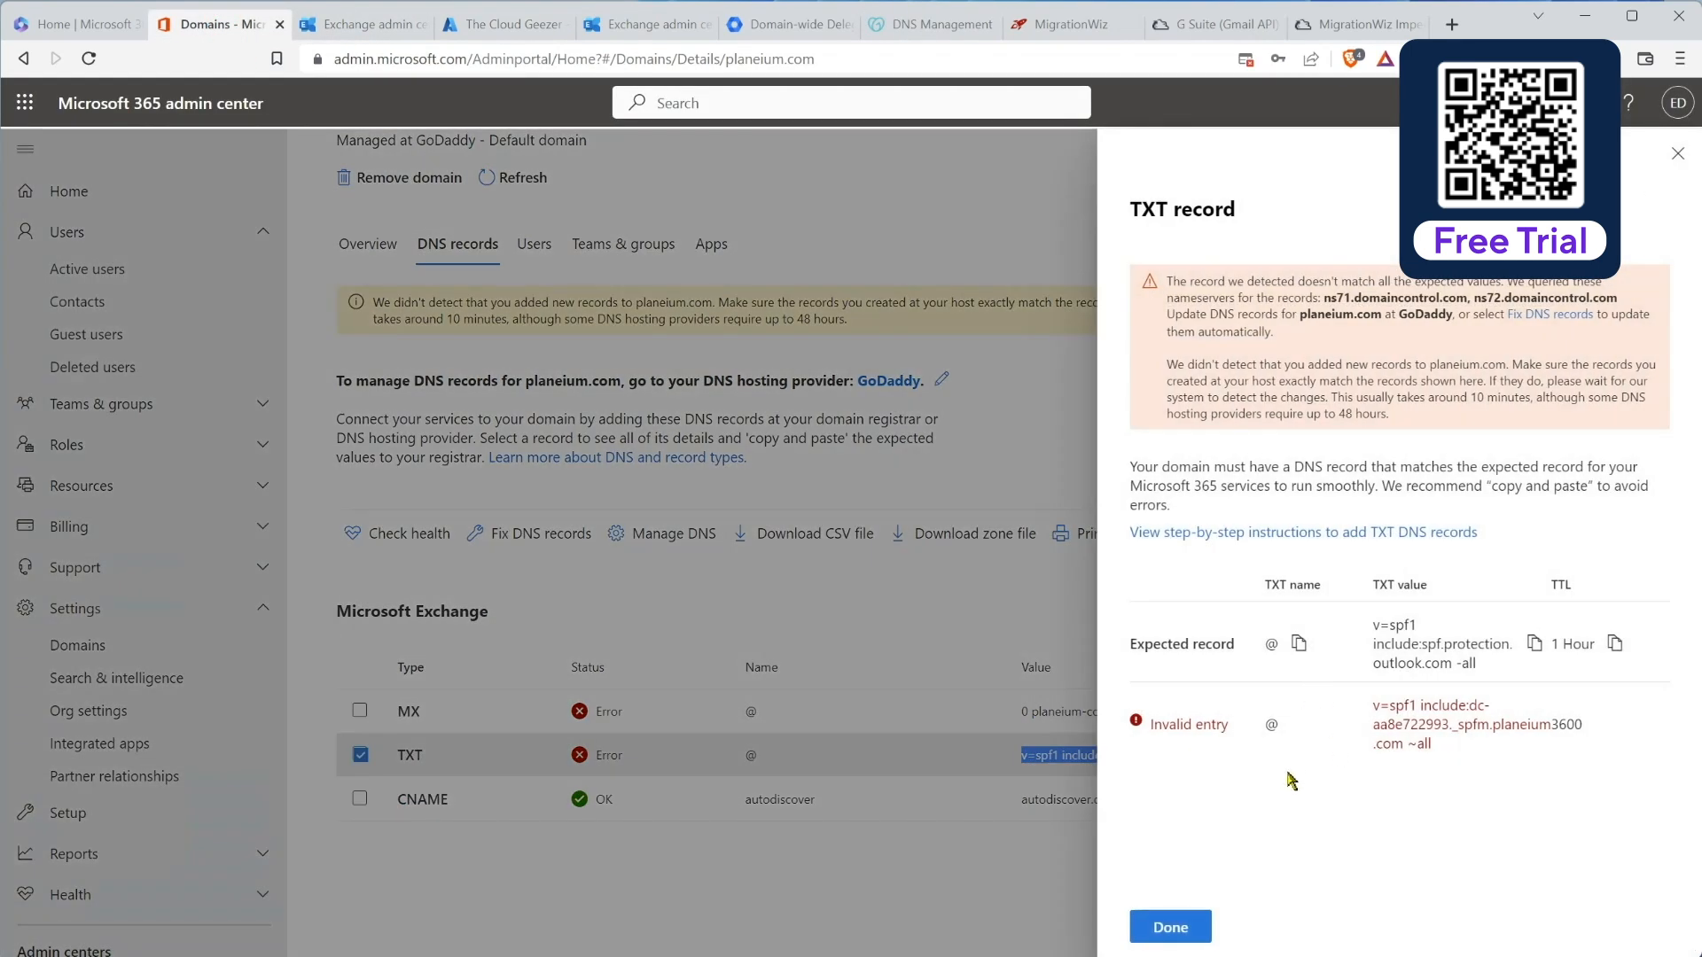
left_click(1170, 927)
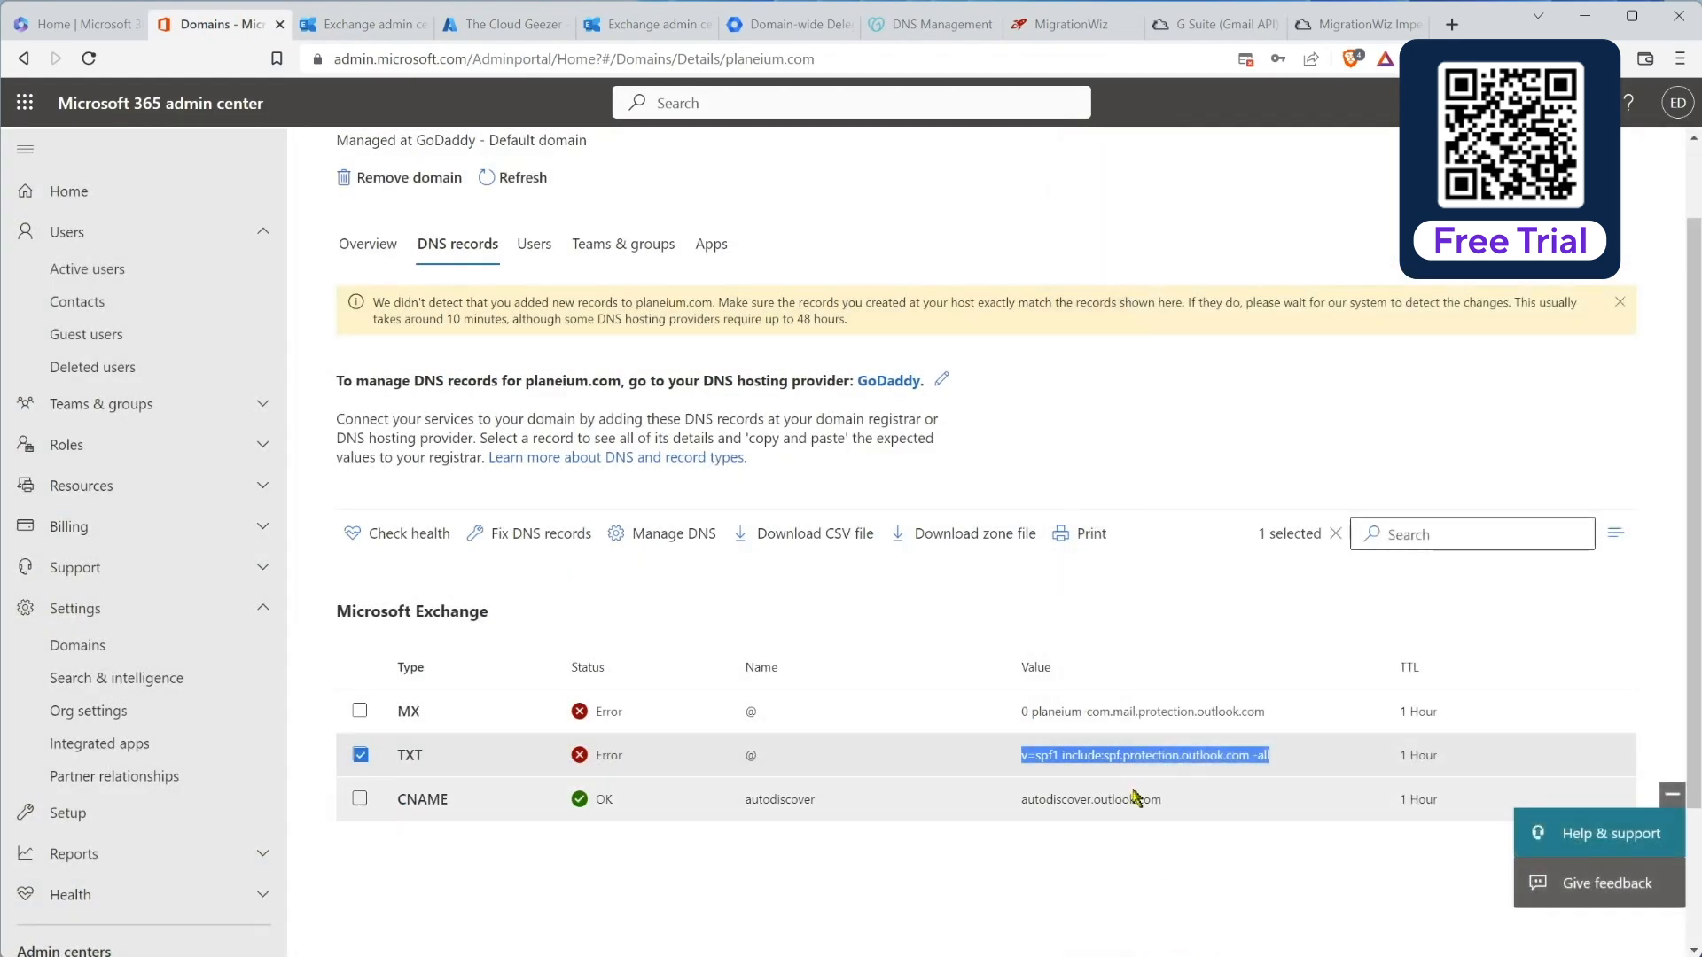
Step: Replace the GoDaddy root TXT value with v=spf1 include:spf.protection.outlook.com -all and save
left_click(897, 23)
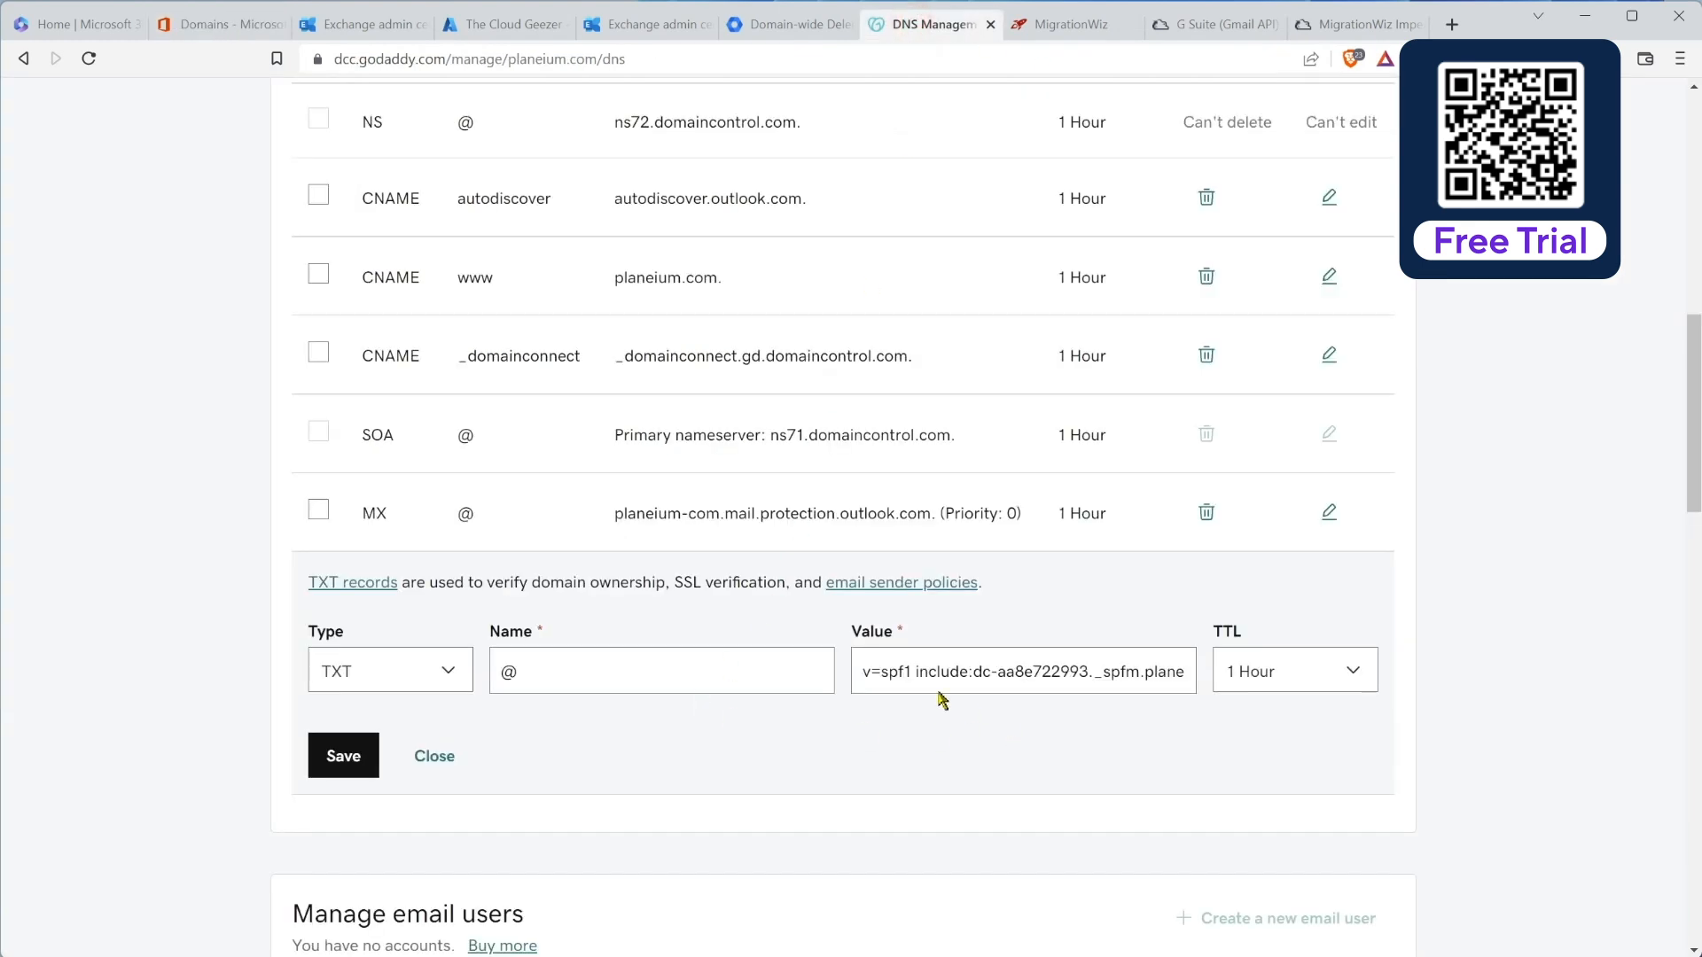
triple_click(864, 679)
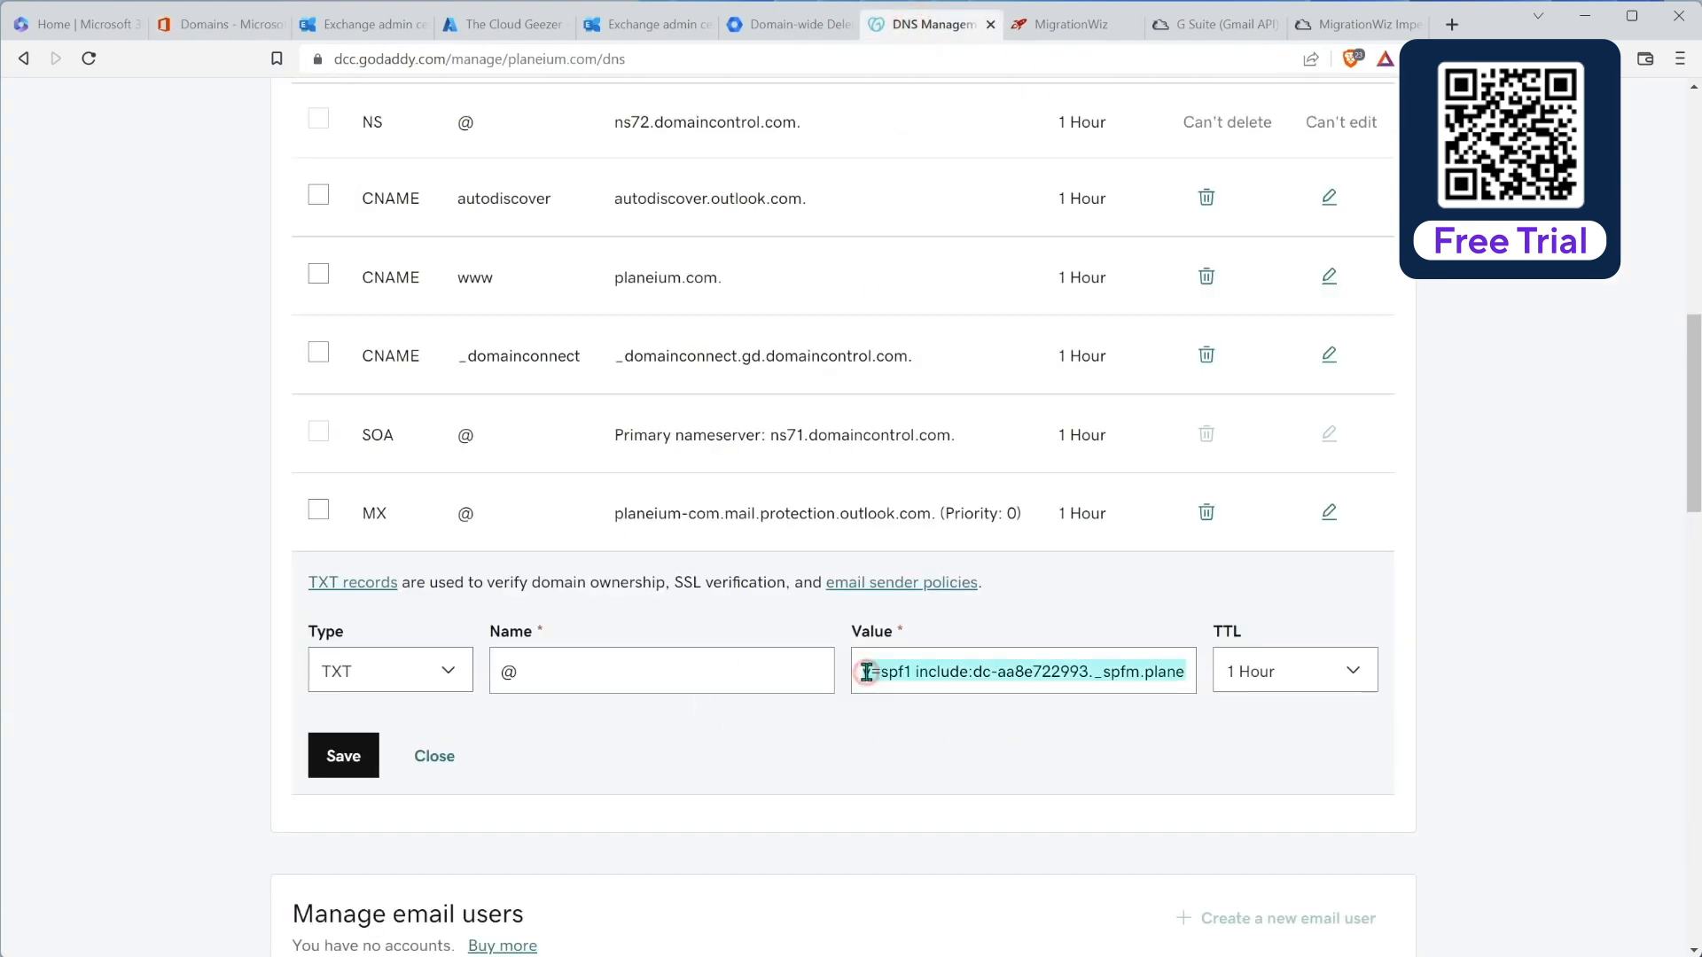
key("ctrl+v")
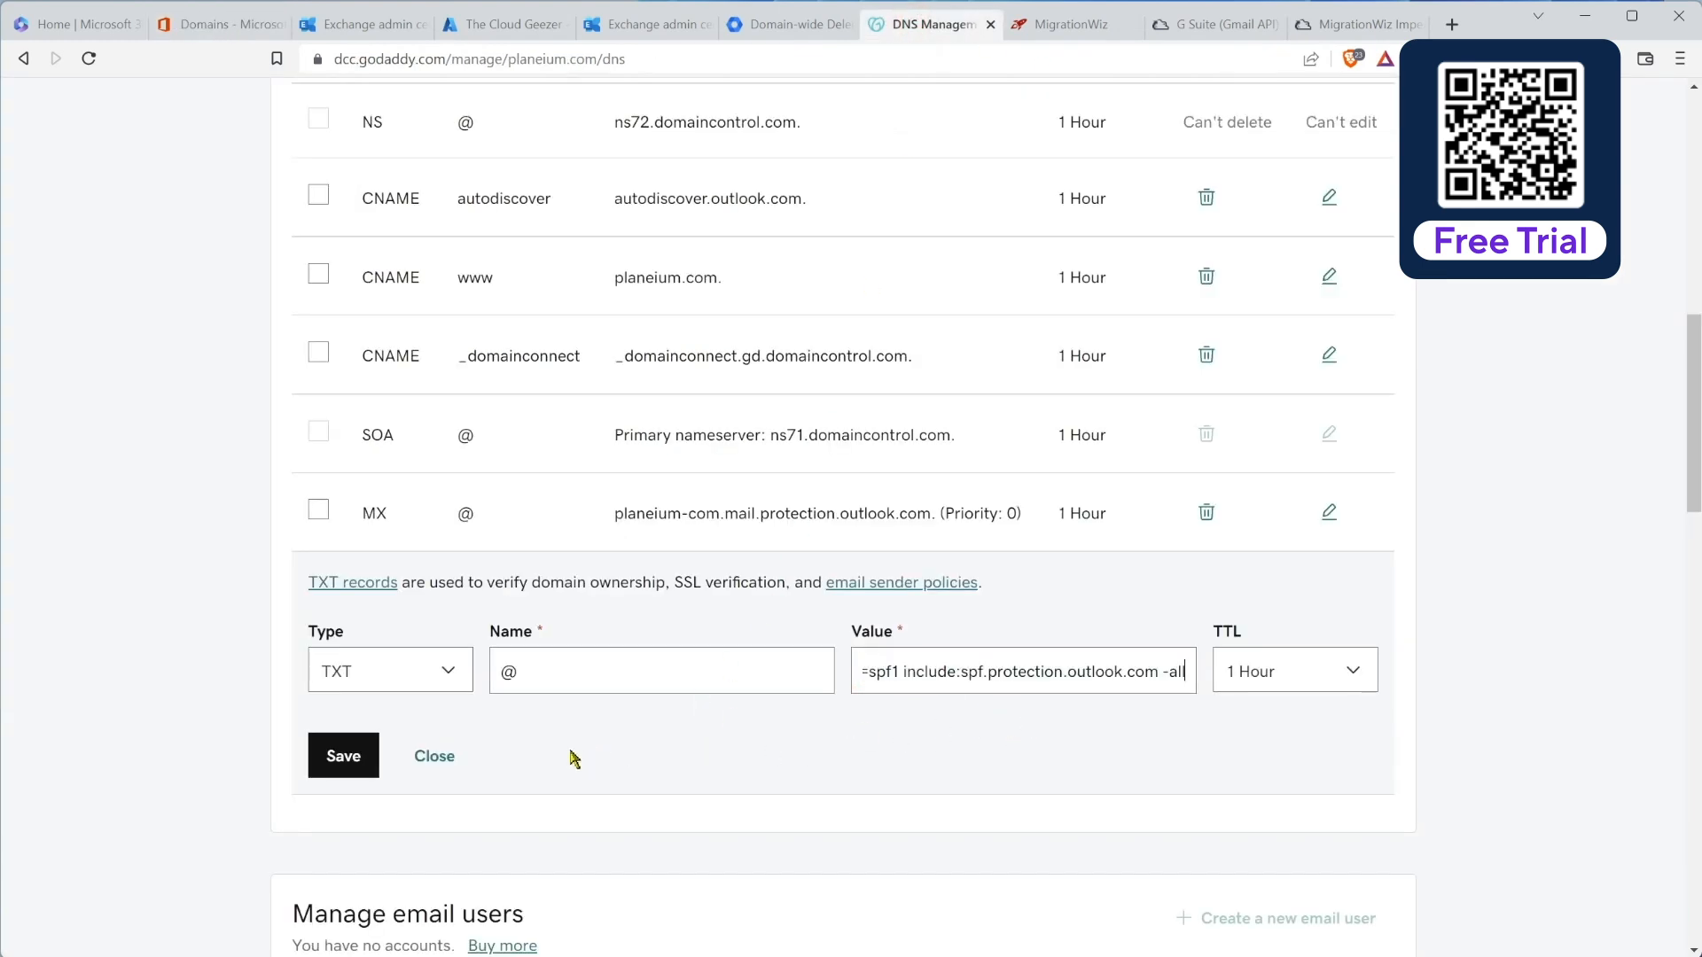
left_click(350, 756)
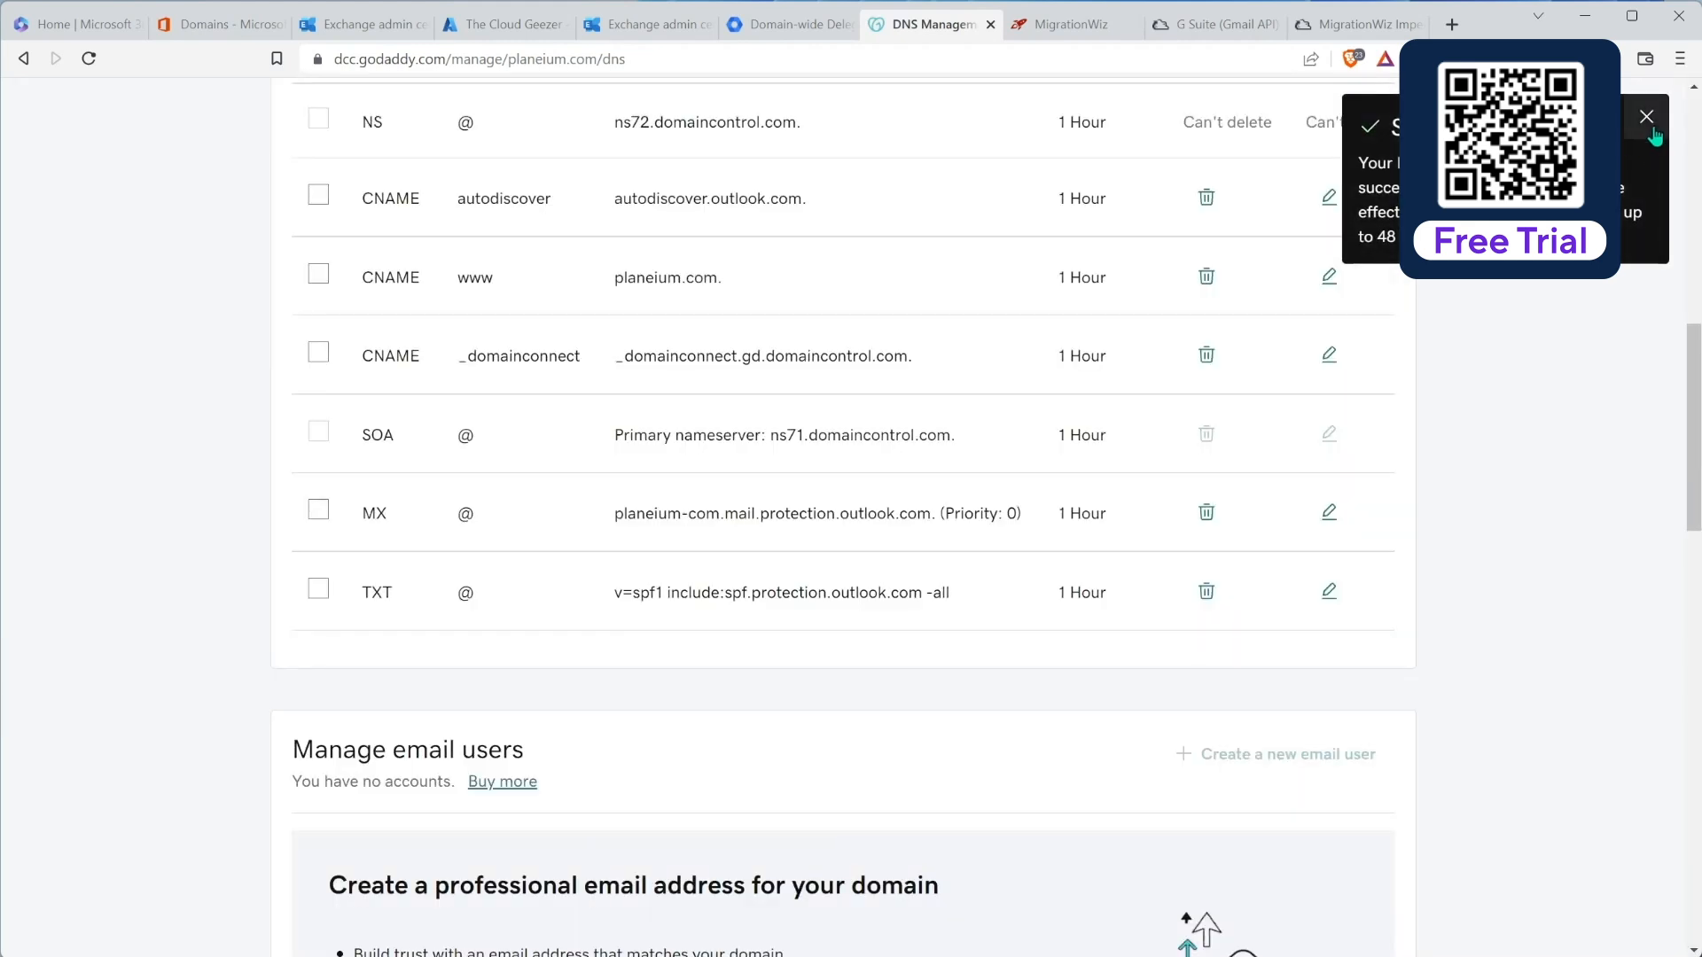
left_click(1653, 132)
scroll(745, 574, "up", 4)
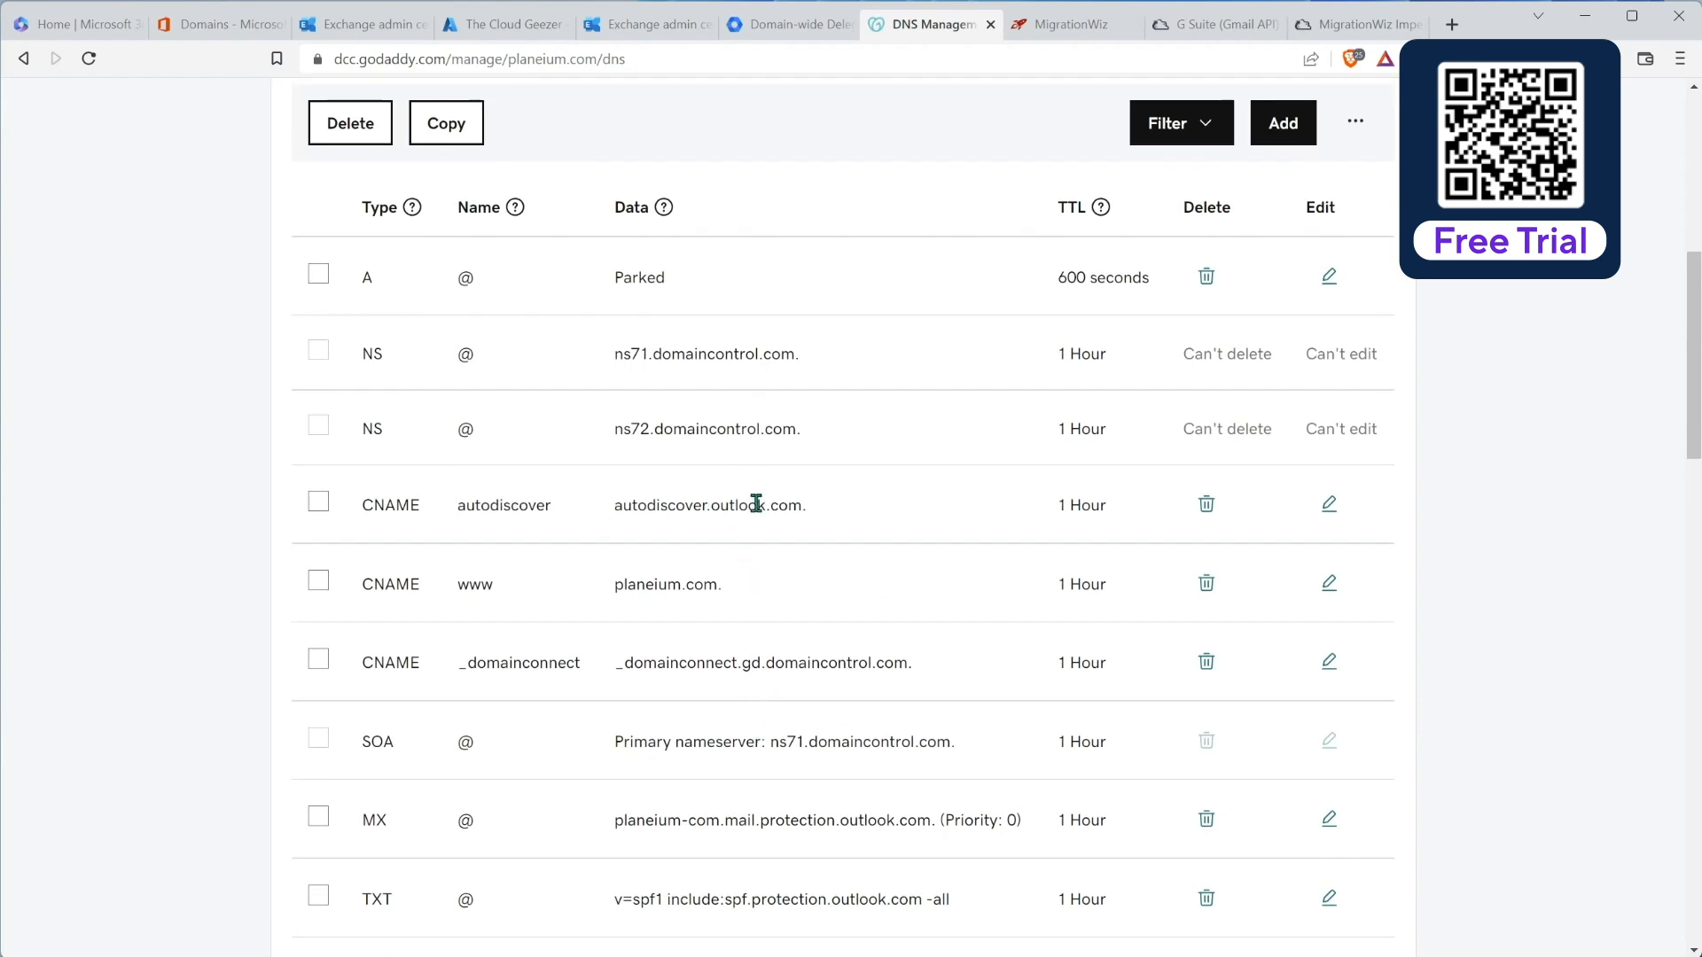
scroll(744, 620, "down", 3)
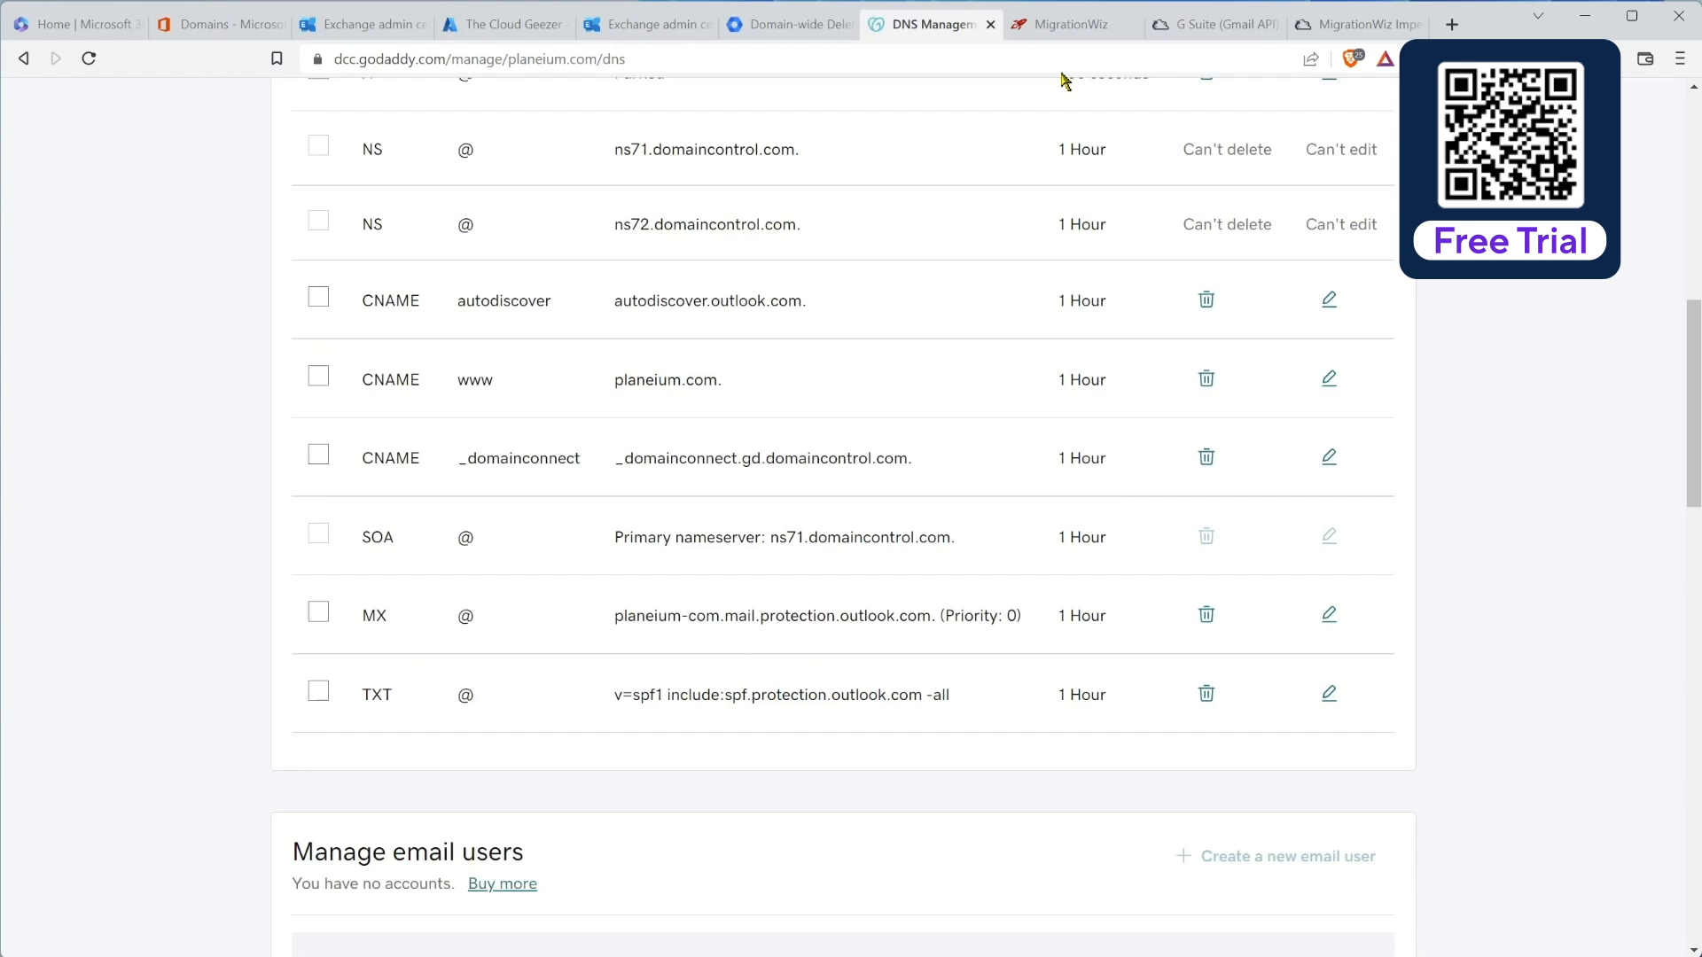
Step: Re-run the planeium.com DNS health check until MX, TXT and CNAME all report OK
left_click(237, 26)
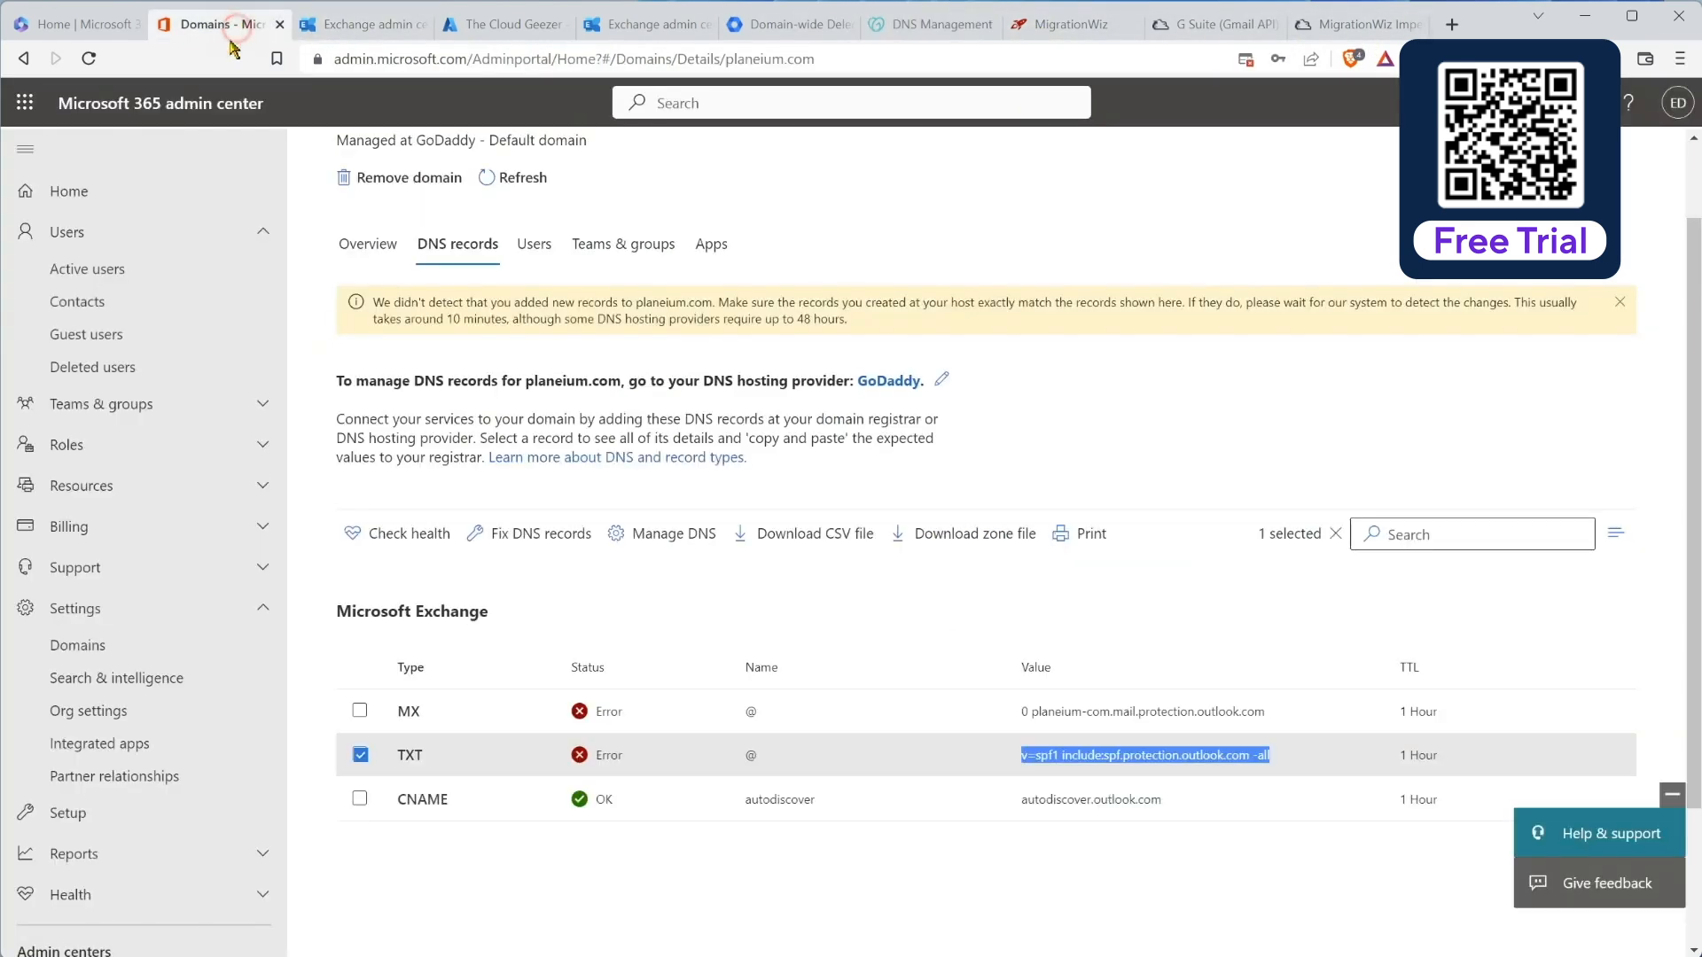
left_click(383, 536)
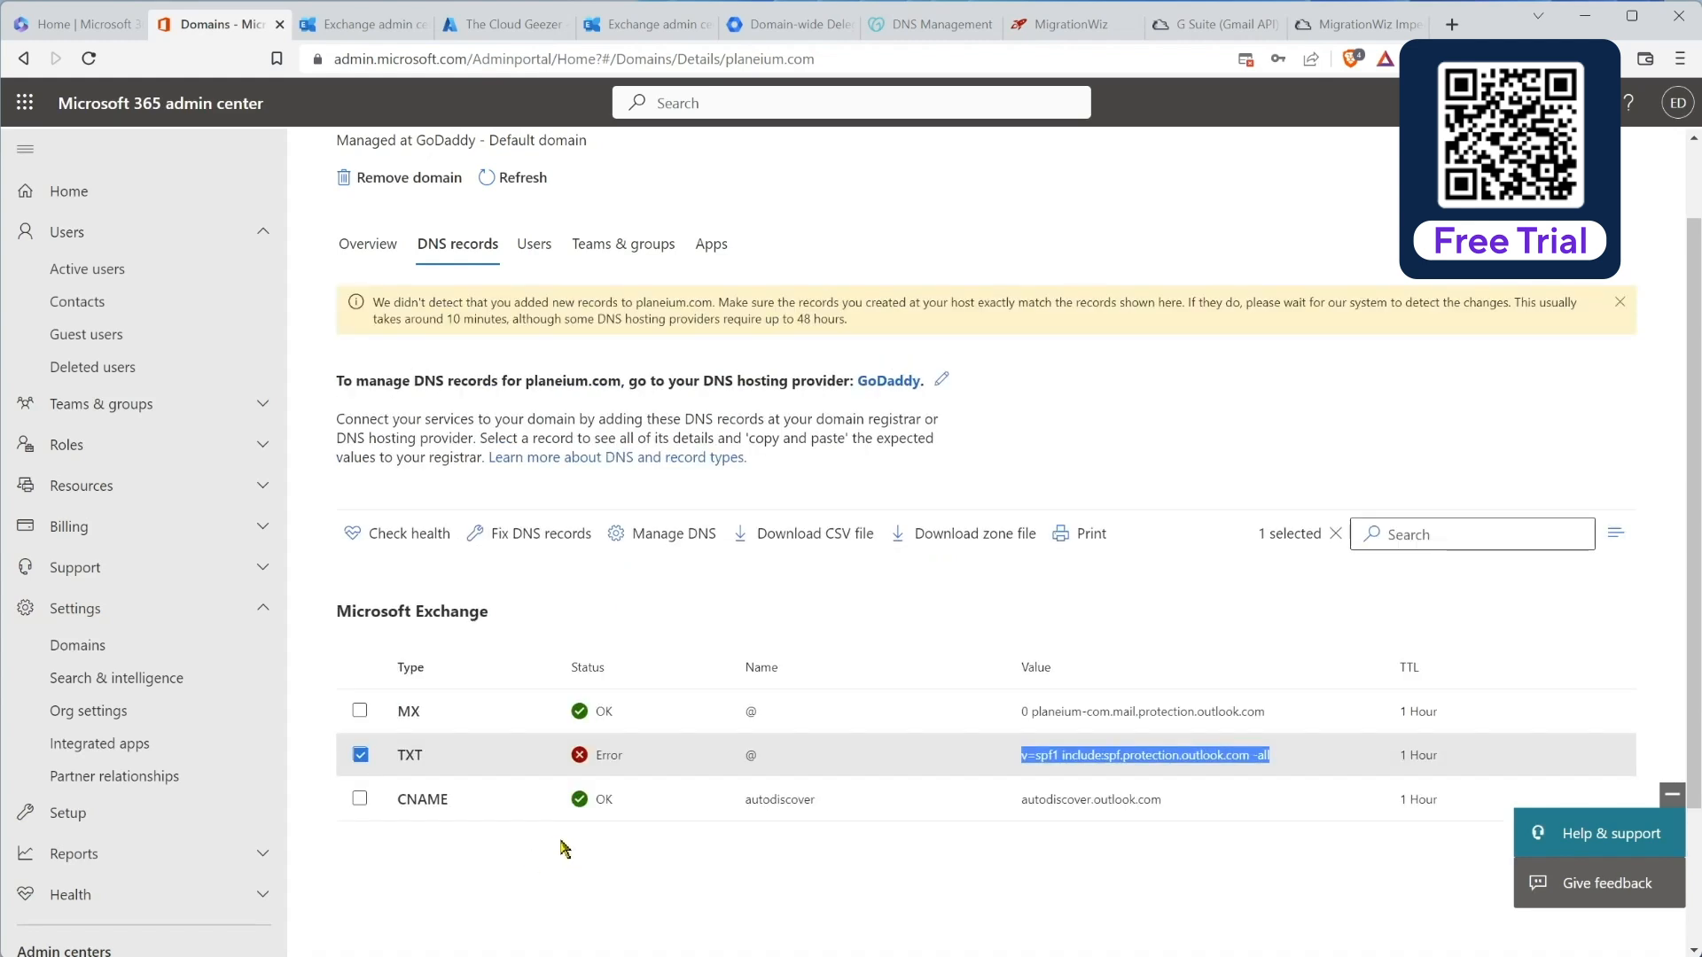
left_click(858, 865)
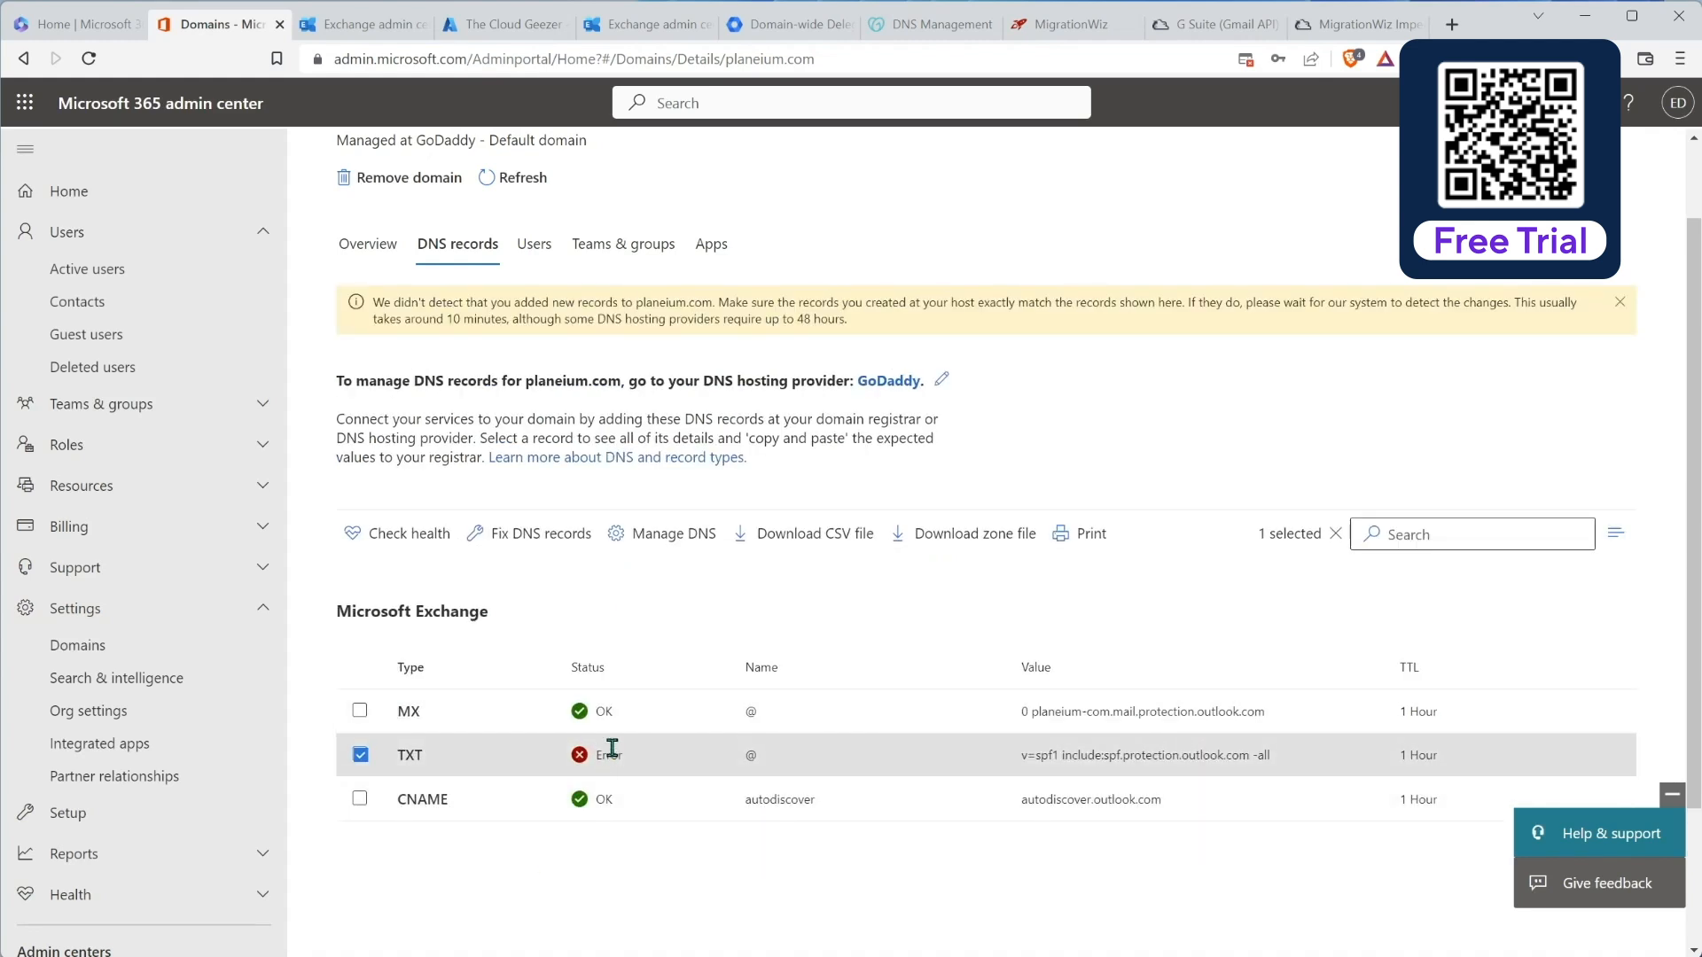
left_click(400, 533)
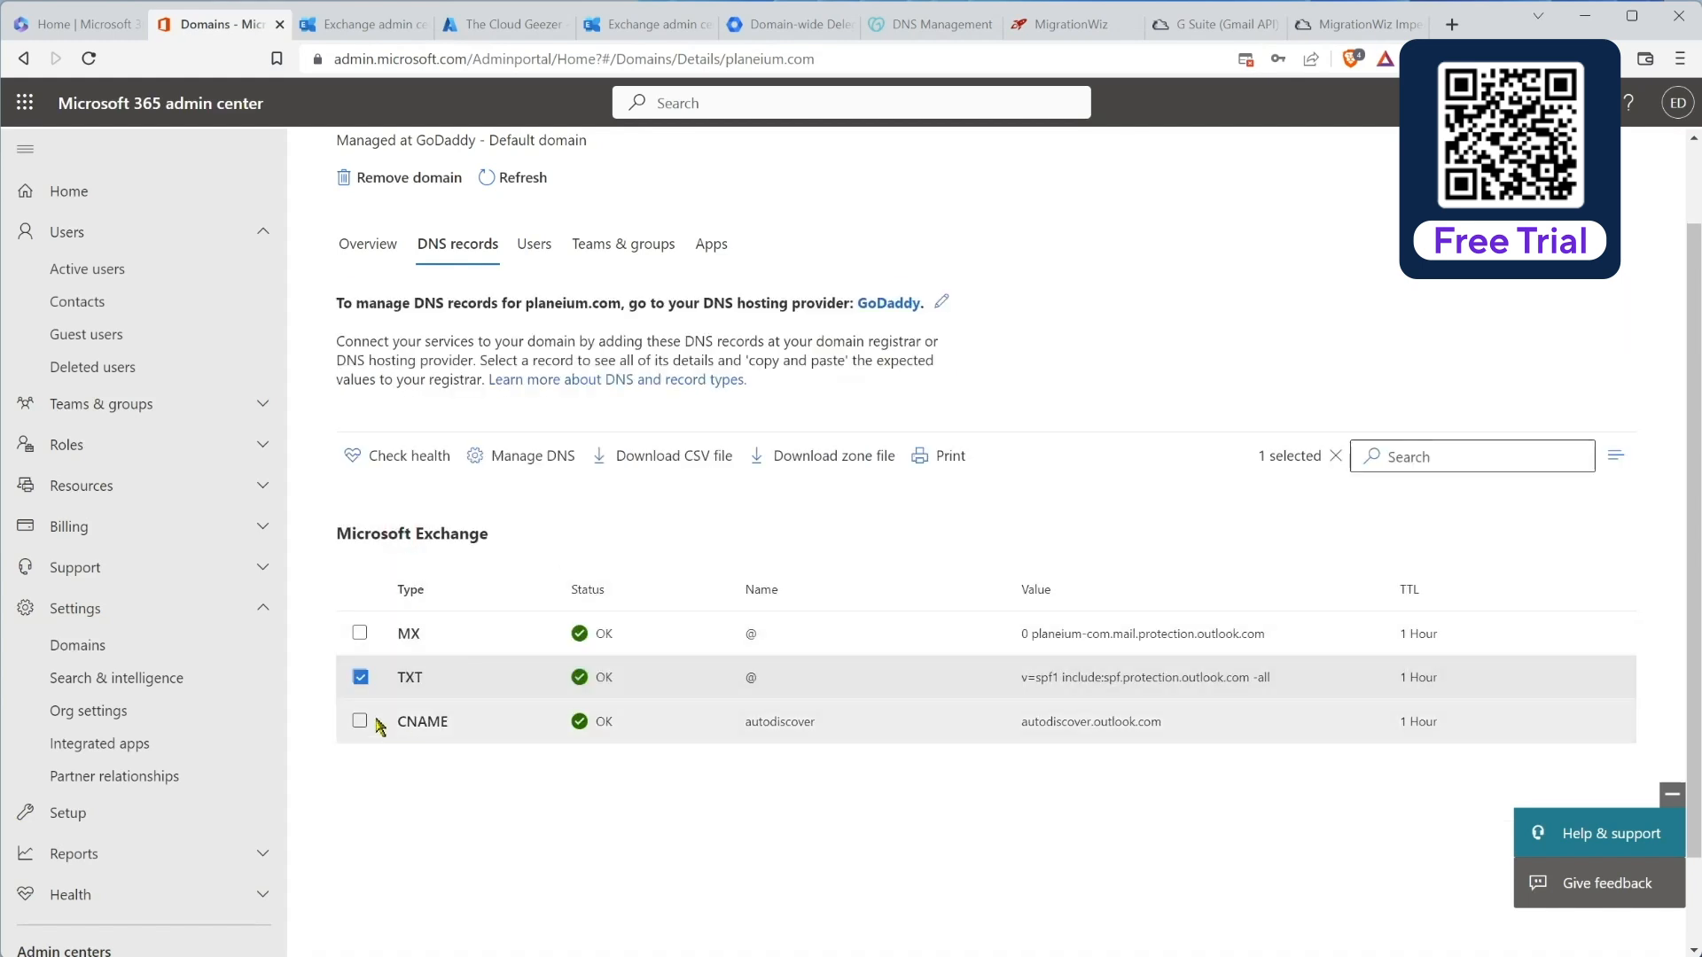
left_click(360, 677)
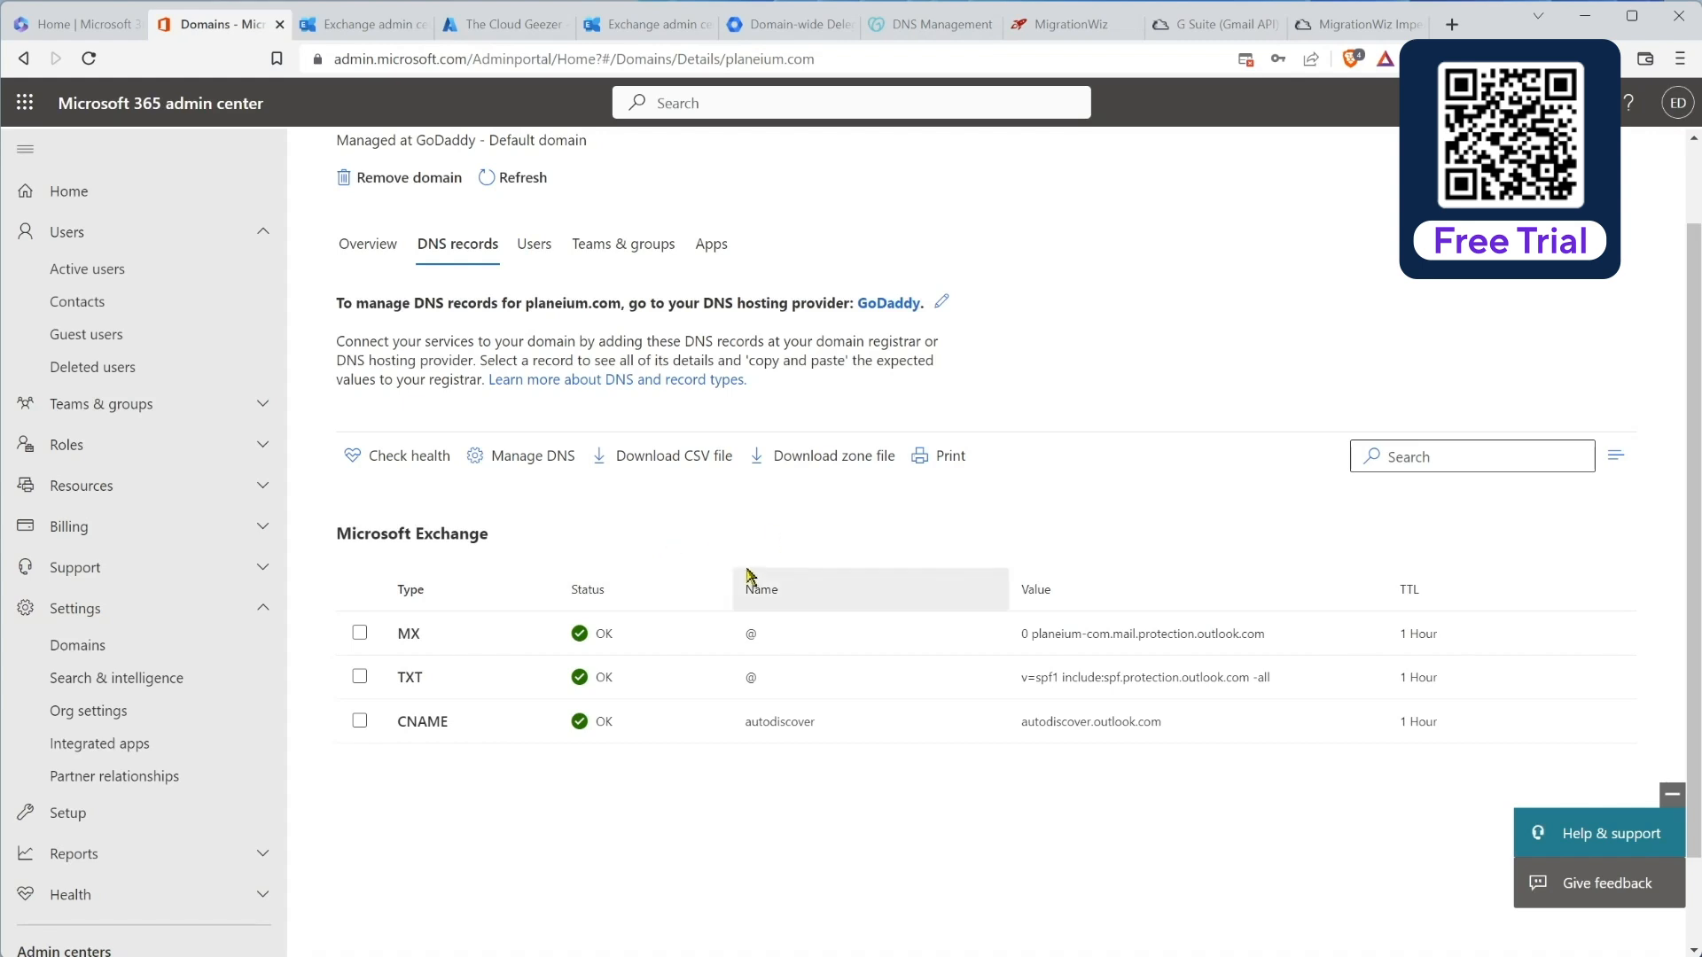
scroll(750, 574, "up", 2)
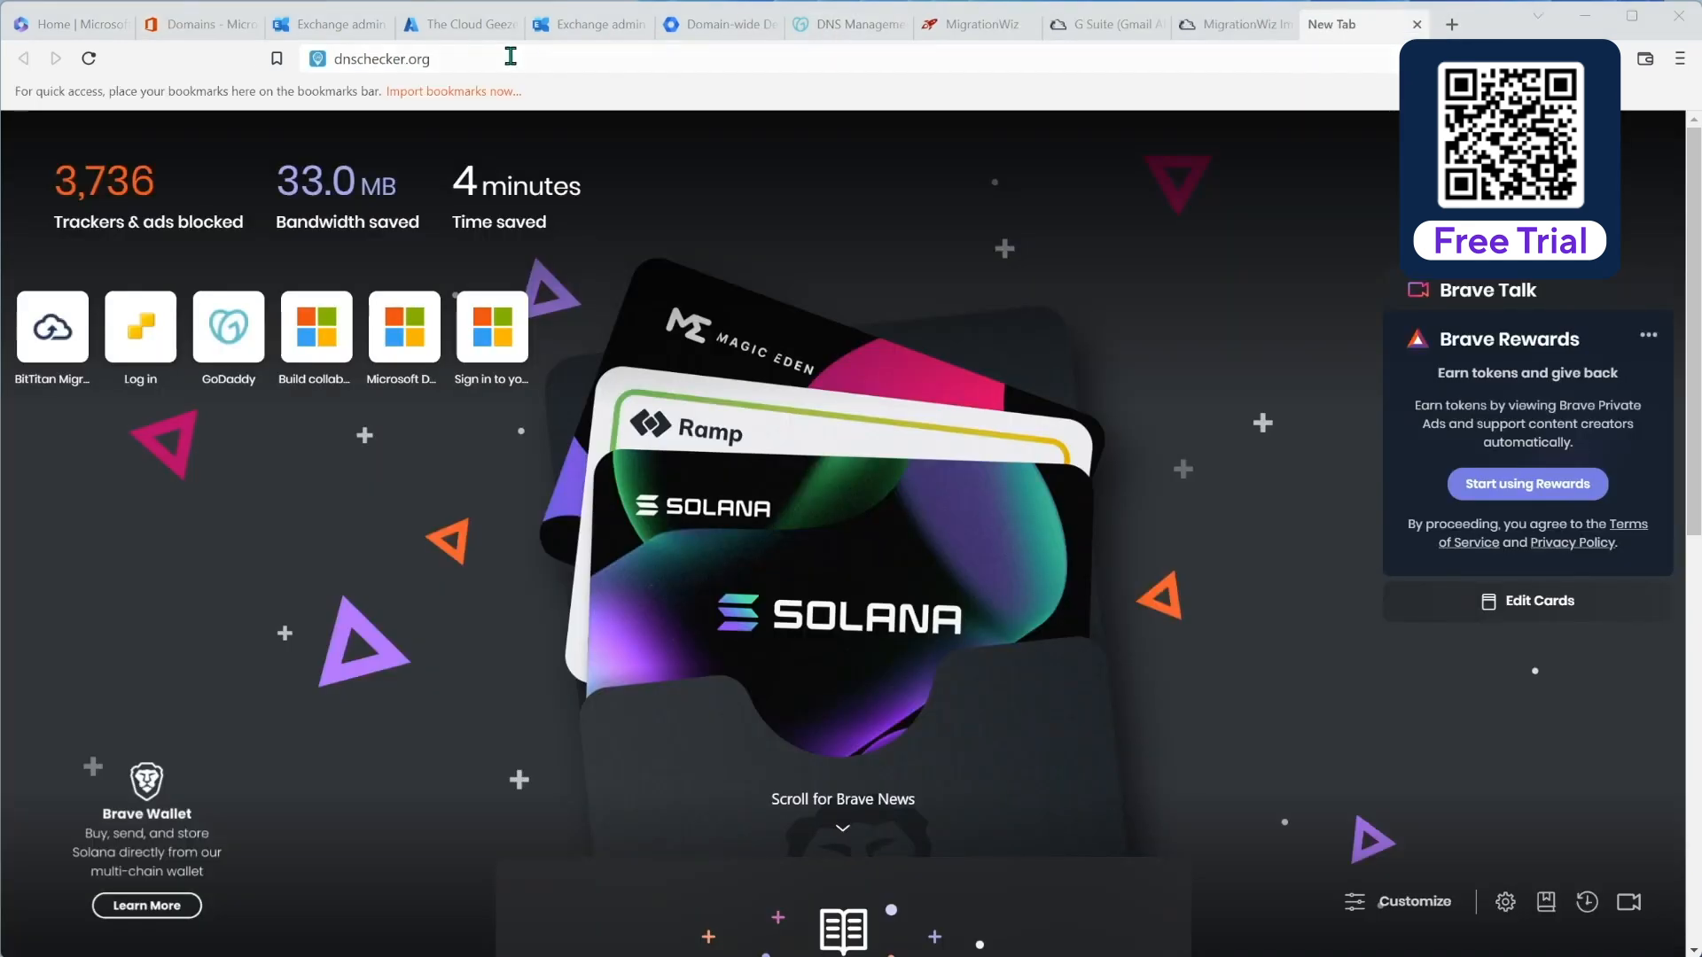
left_click(482, 61)
Step: Run a dnschecker.org MX propagation lookup for planeium.com
key("Return")
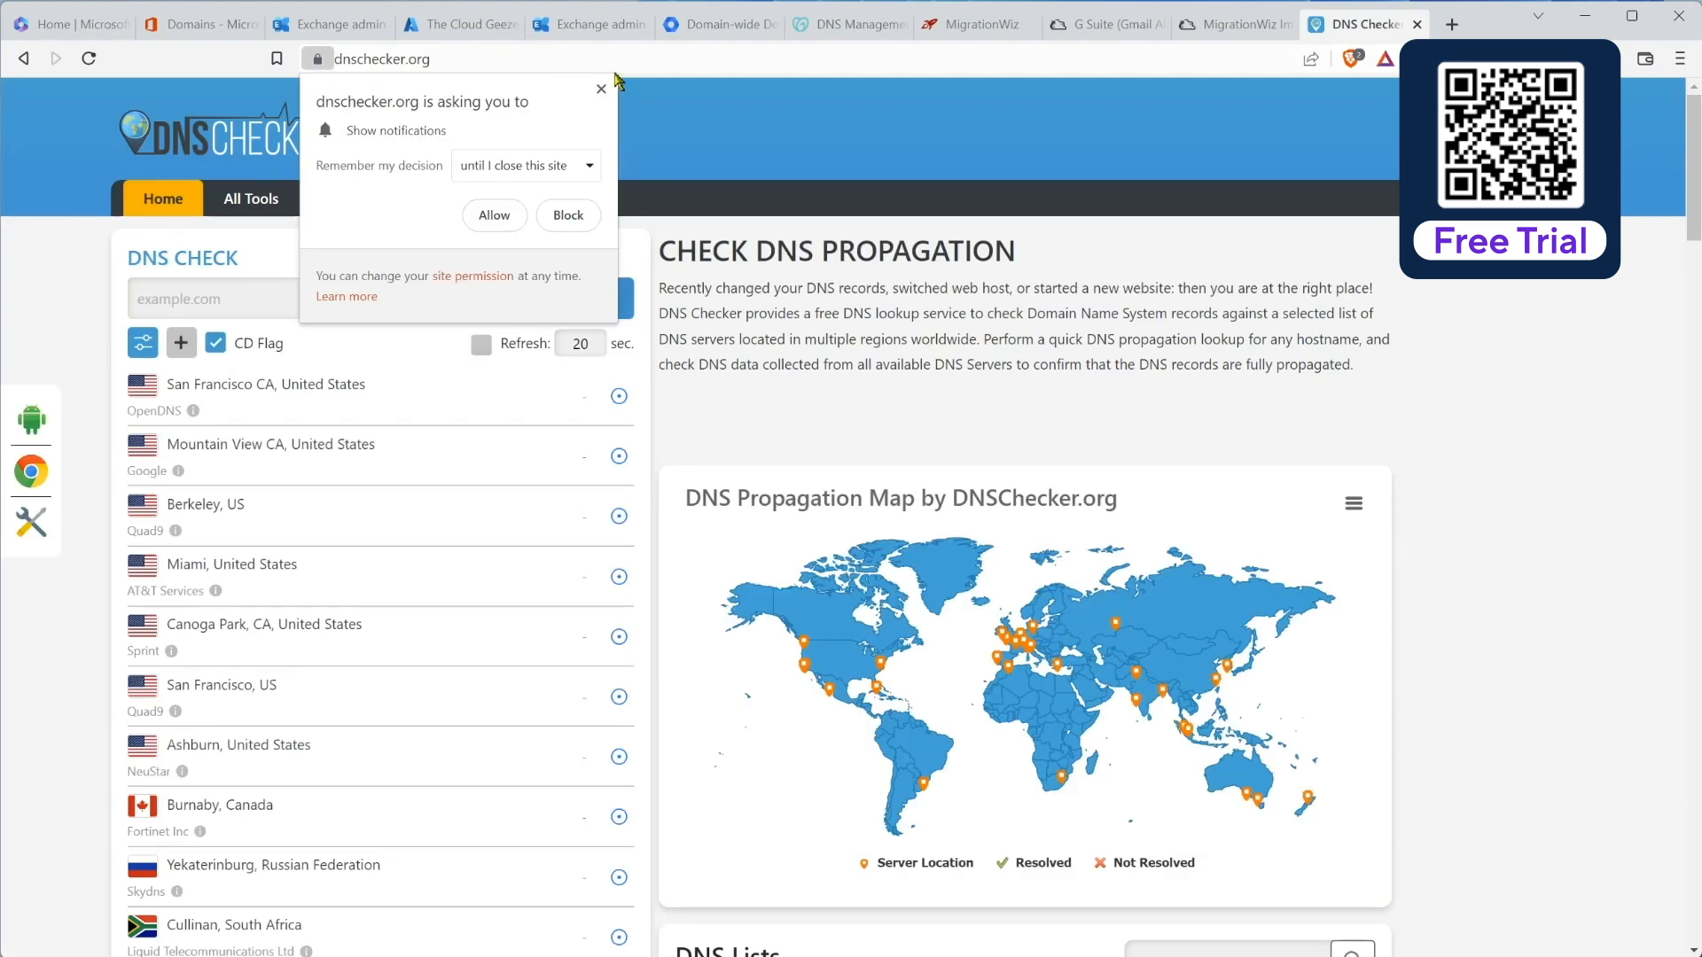
left_click(601, 89)
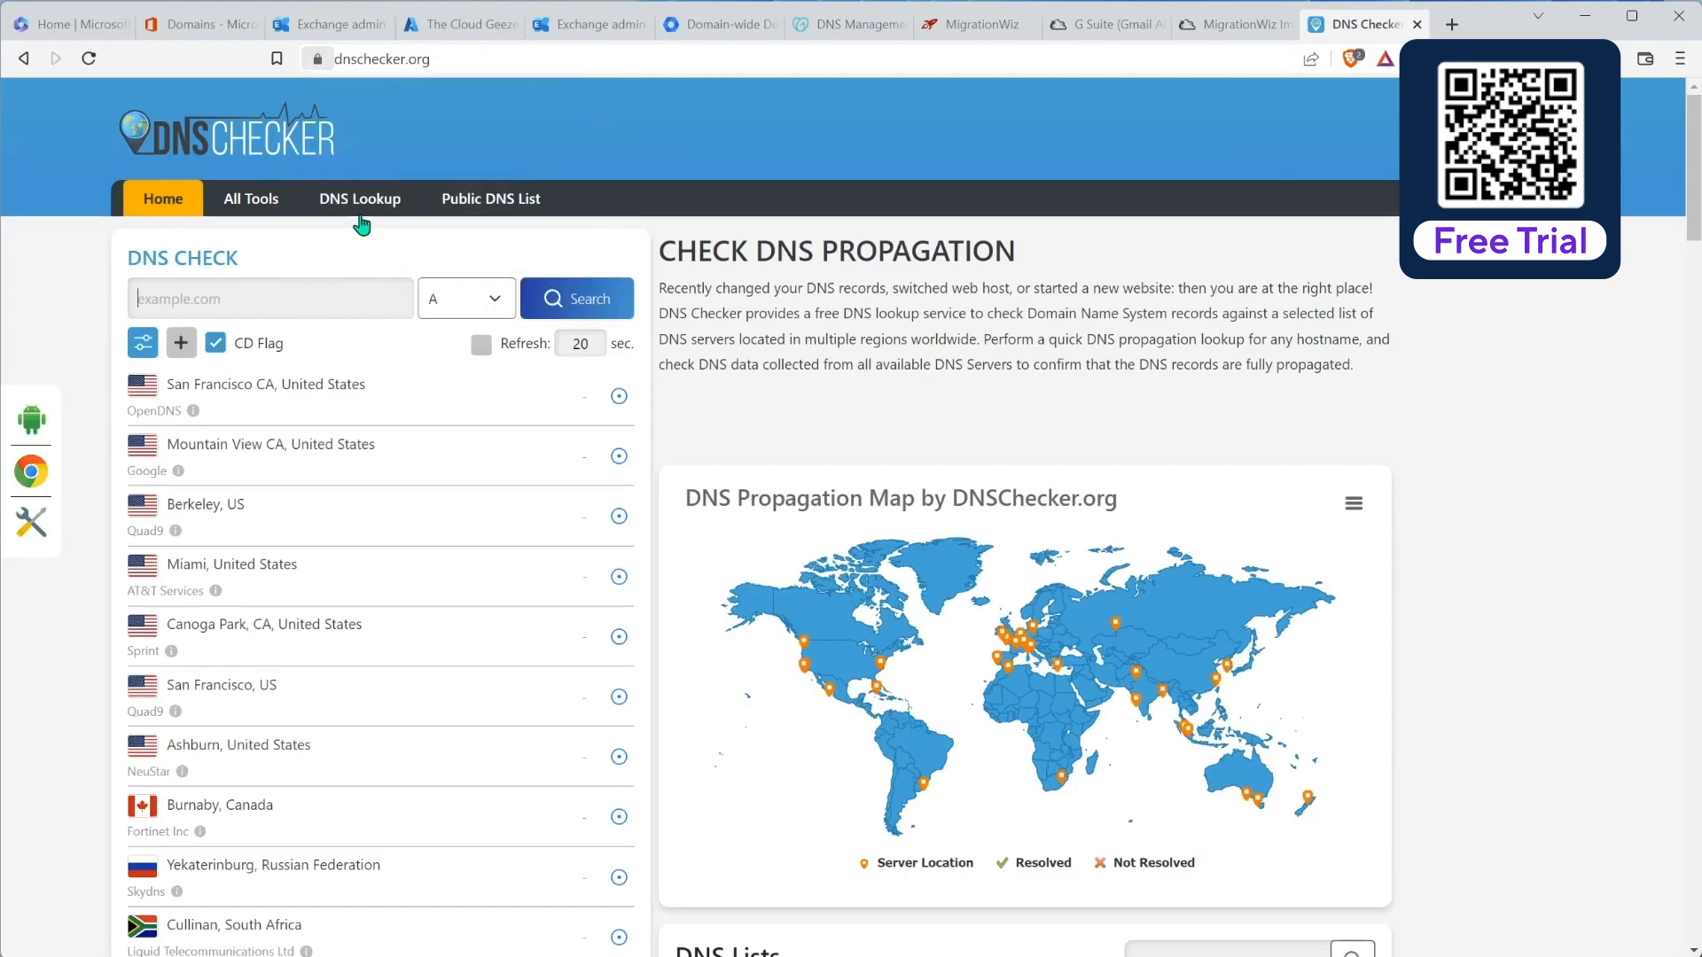
left_click(211, 301)
type("plane")
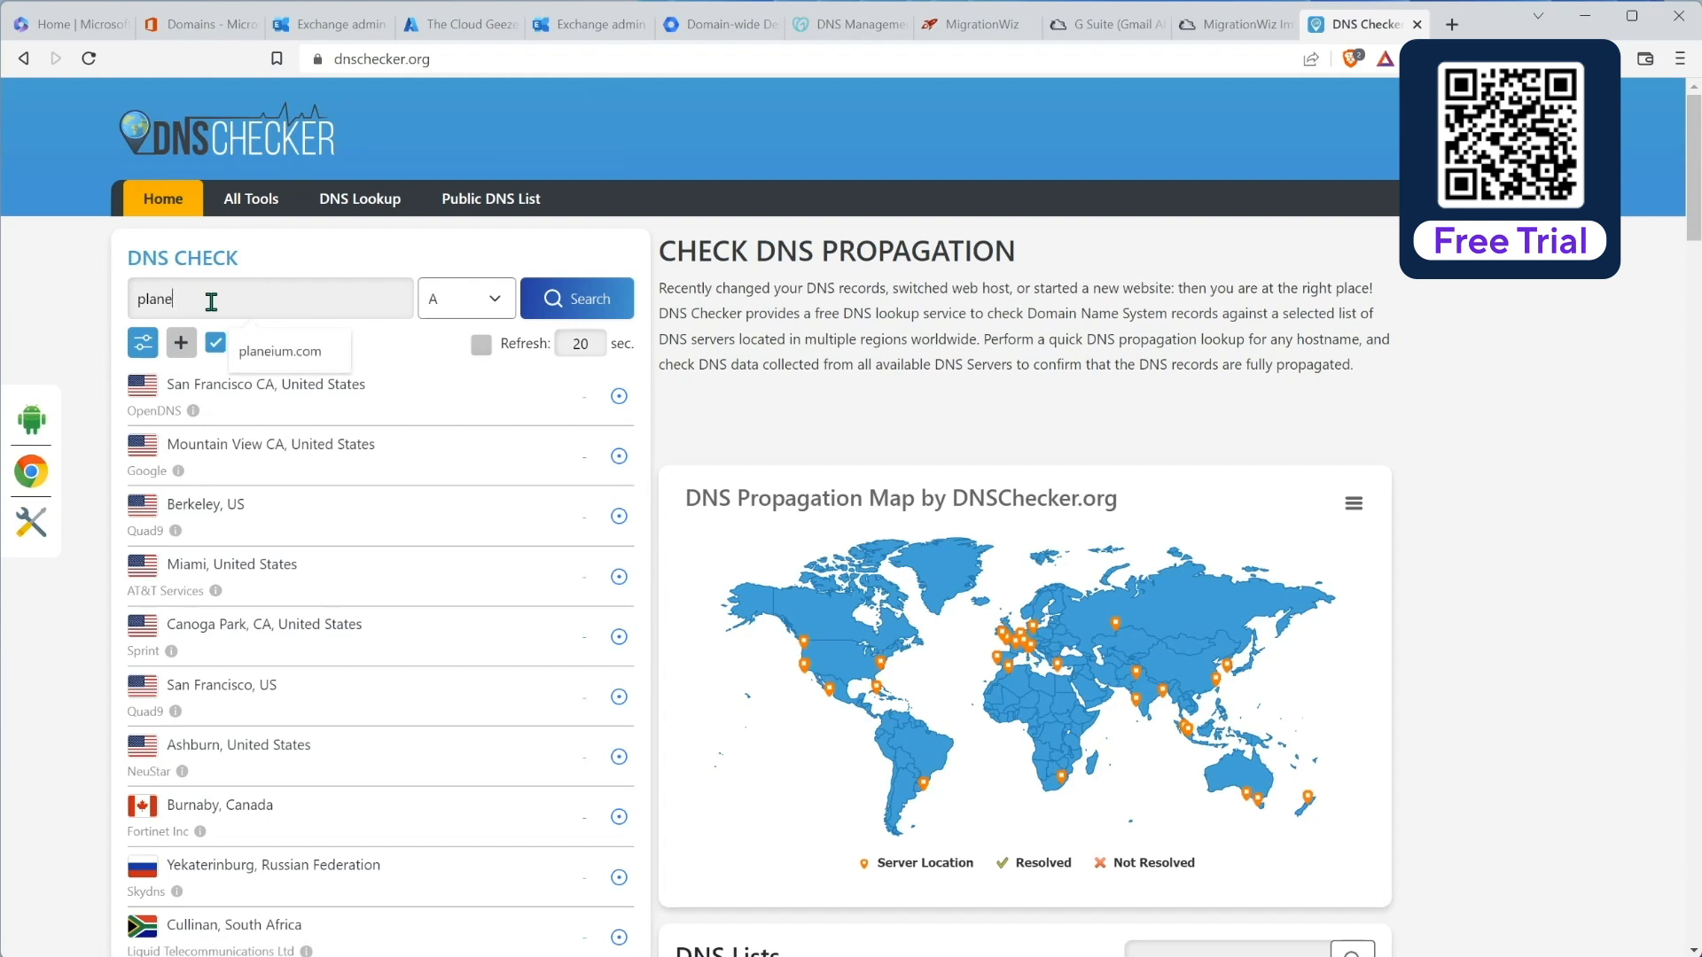
type("ium.com")
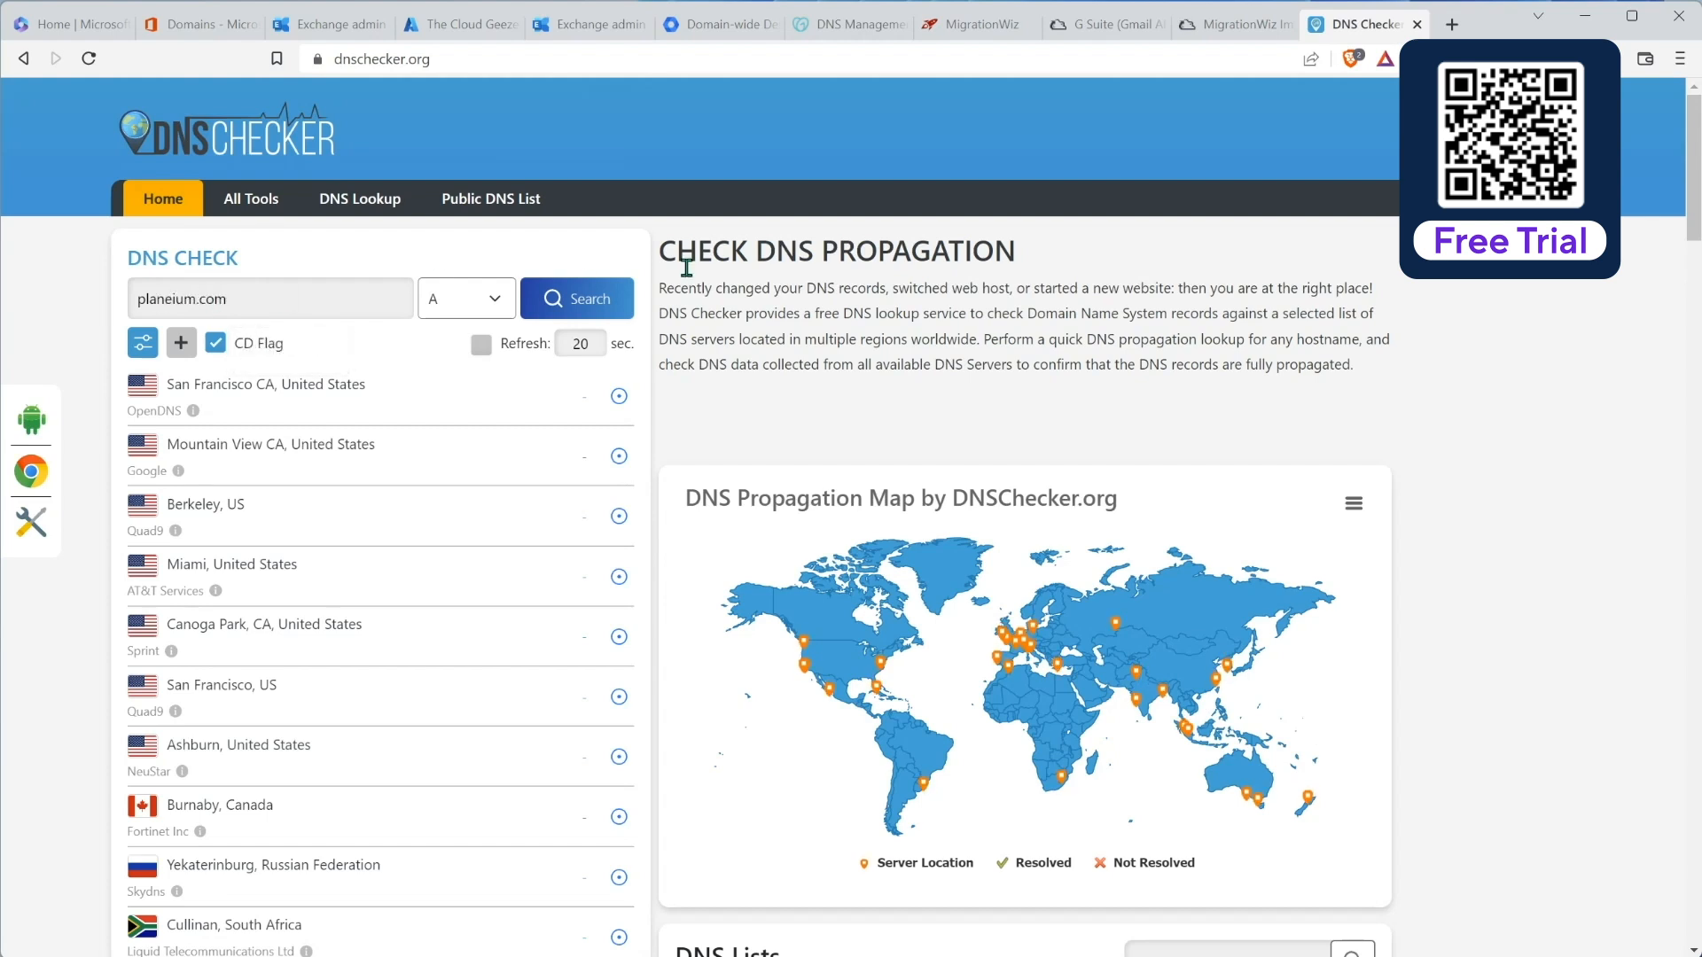
left_click(483, 298)
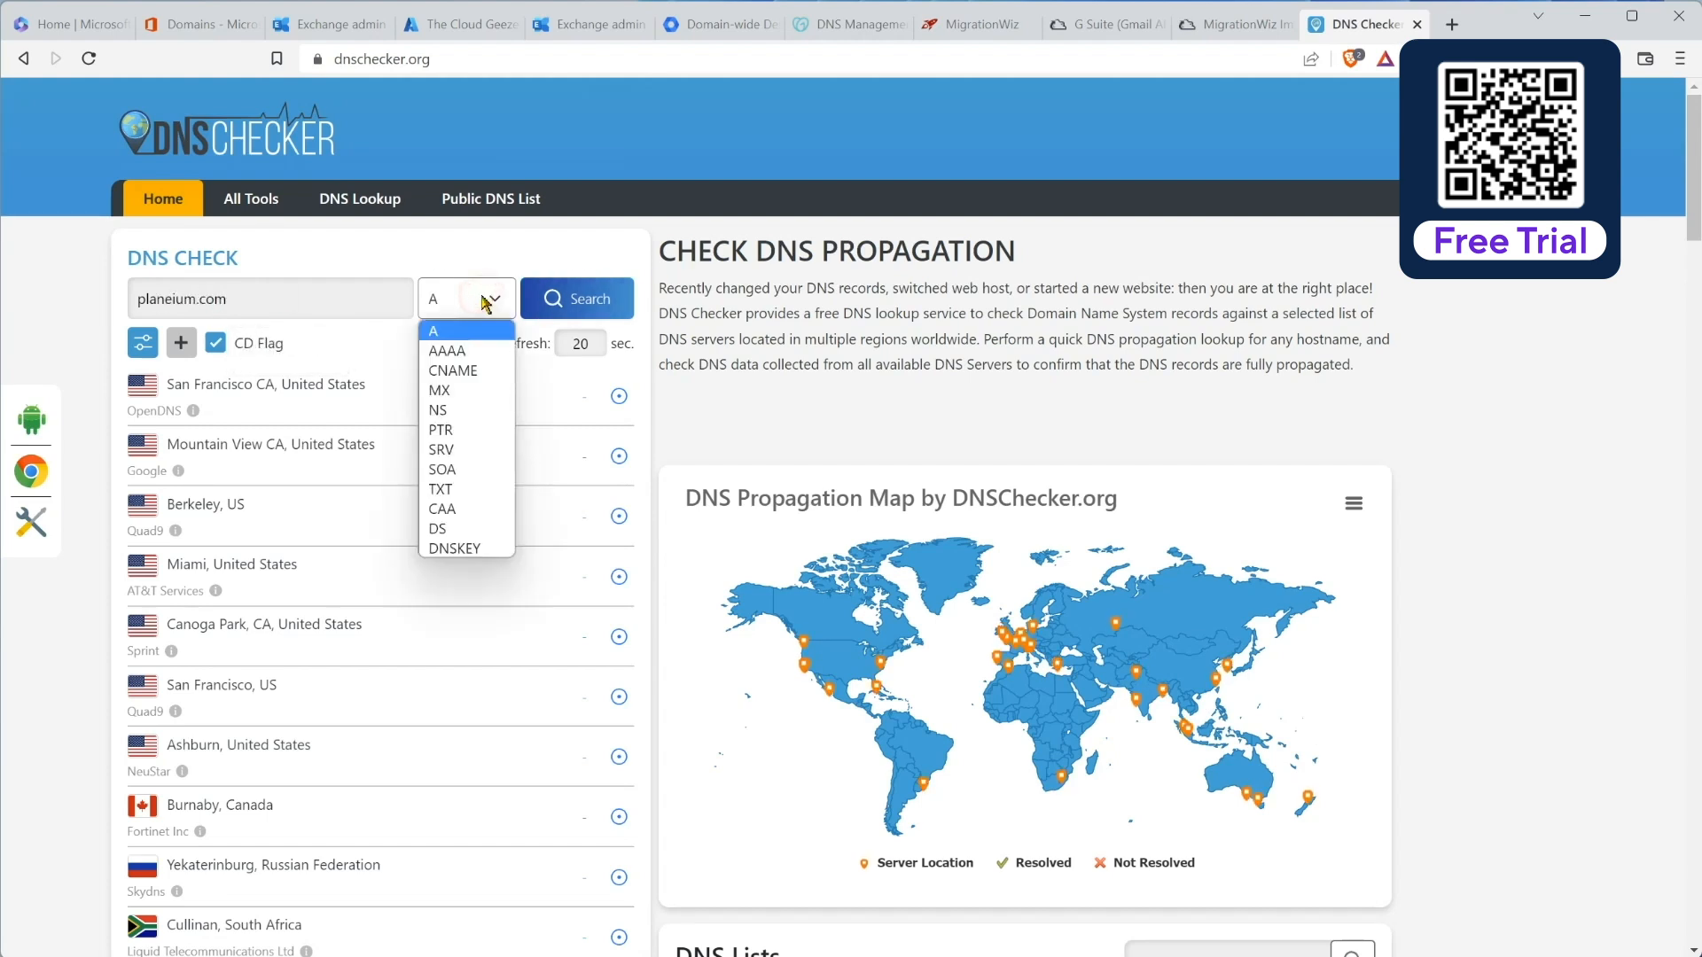
left_click(473, 391)
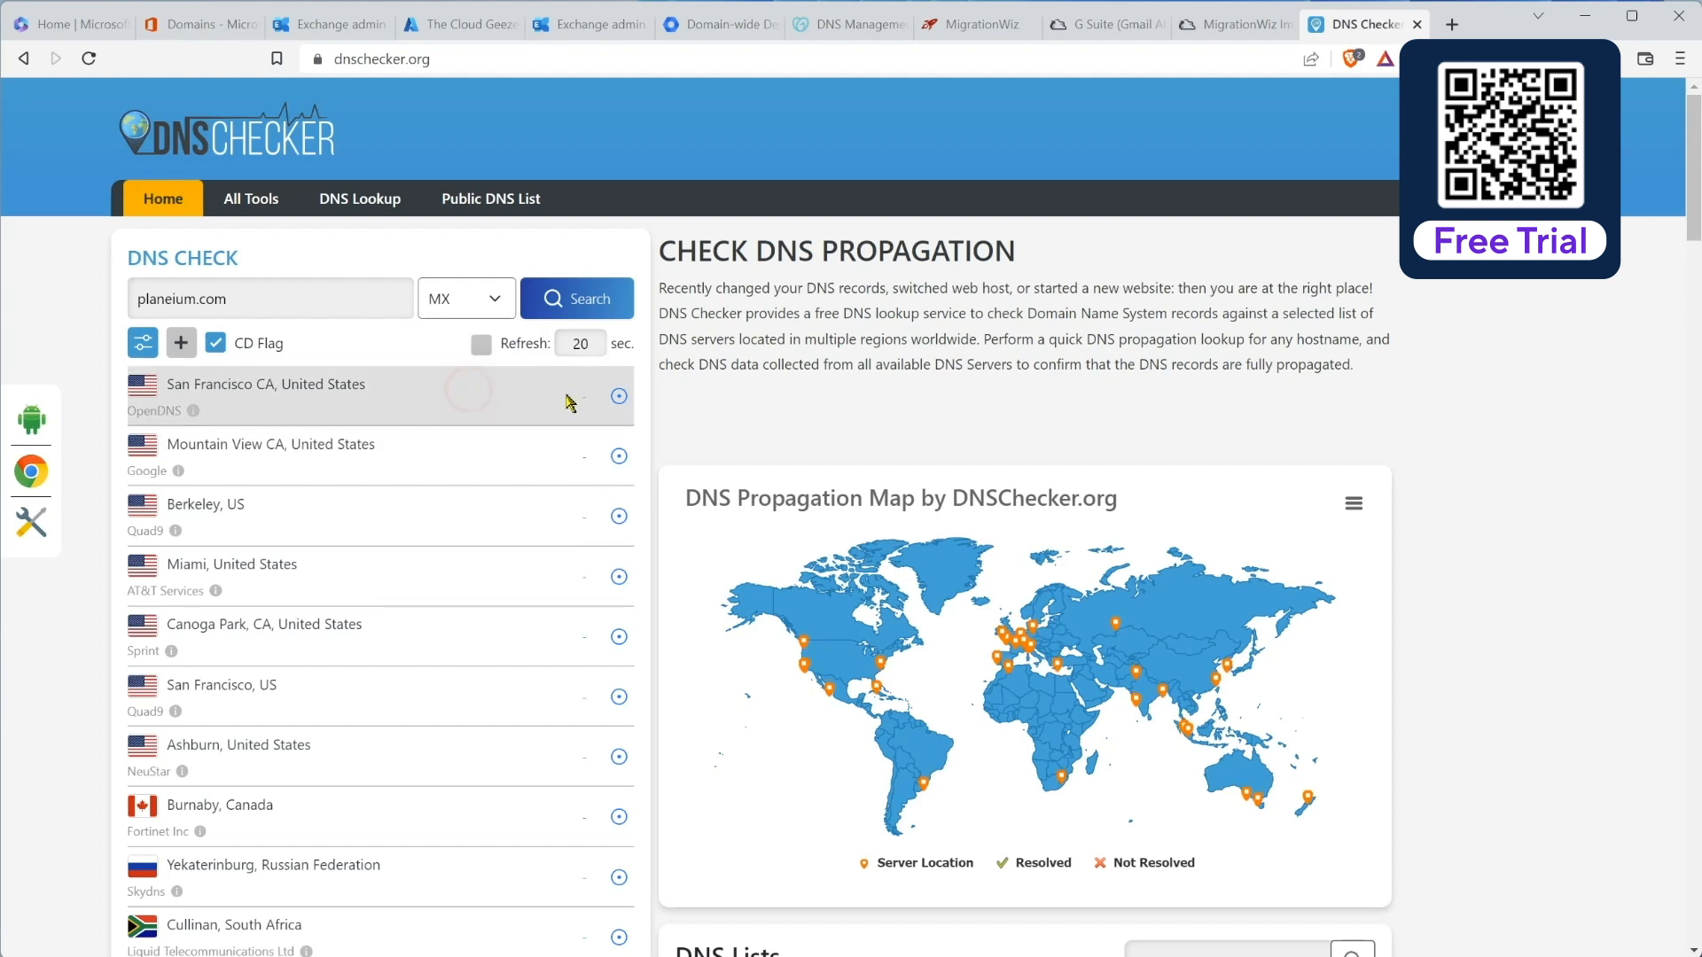
left_click(586, 306)
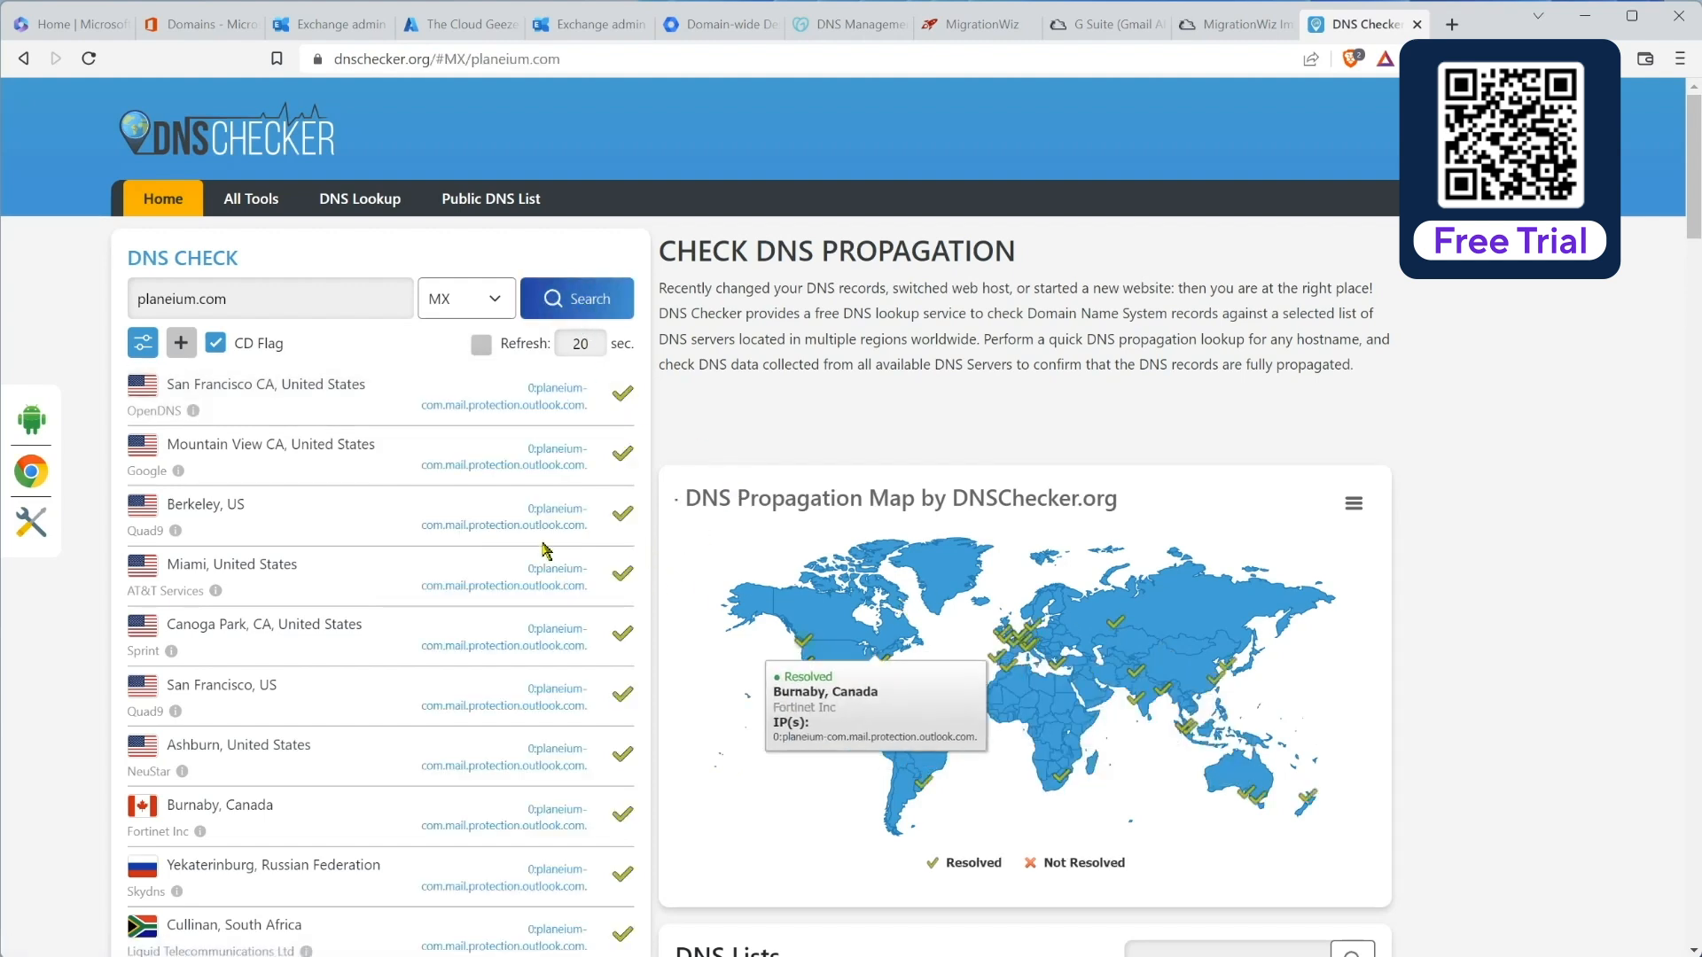
Step: Confirm every server resolves MX to planeium-com.mail.protection.outlook.com, then close the checker
scroll(574, 469, "down", 3)
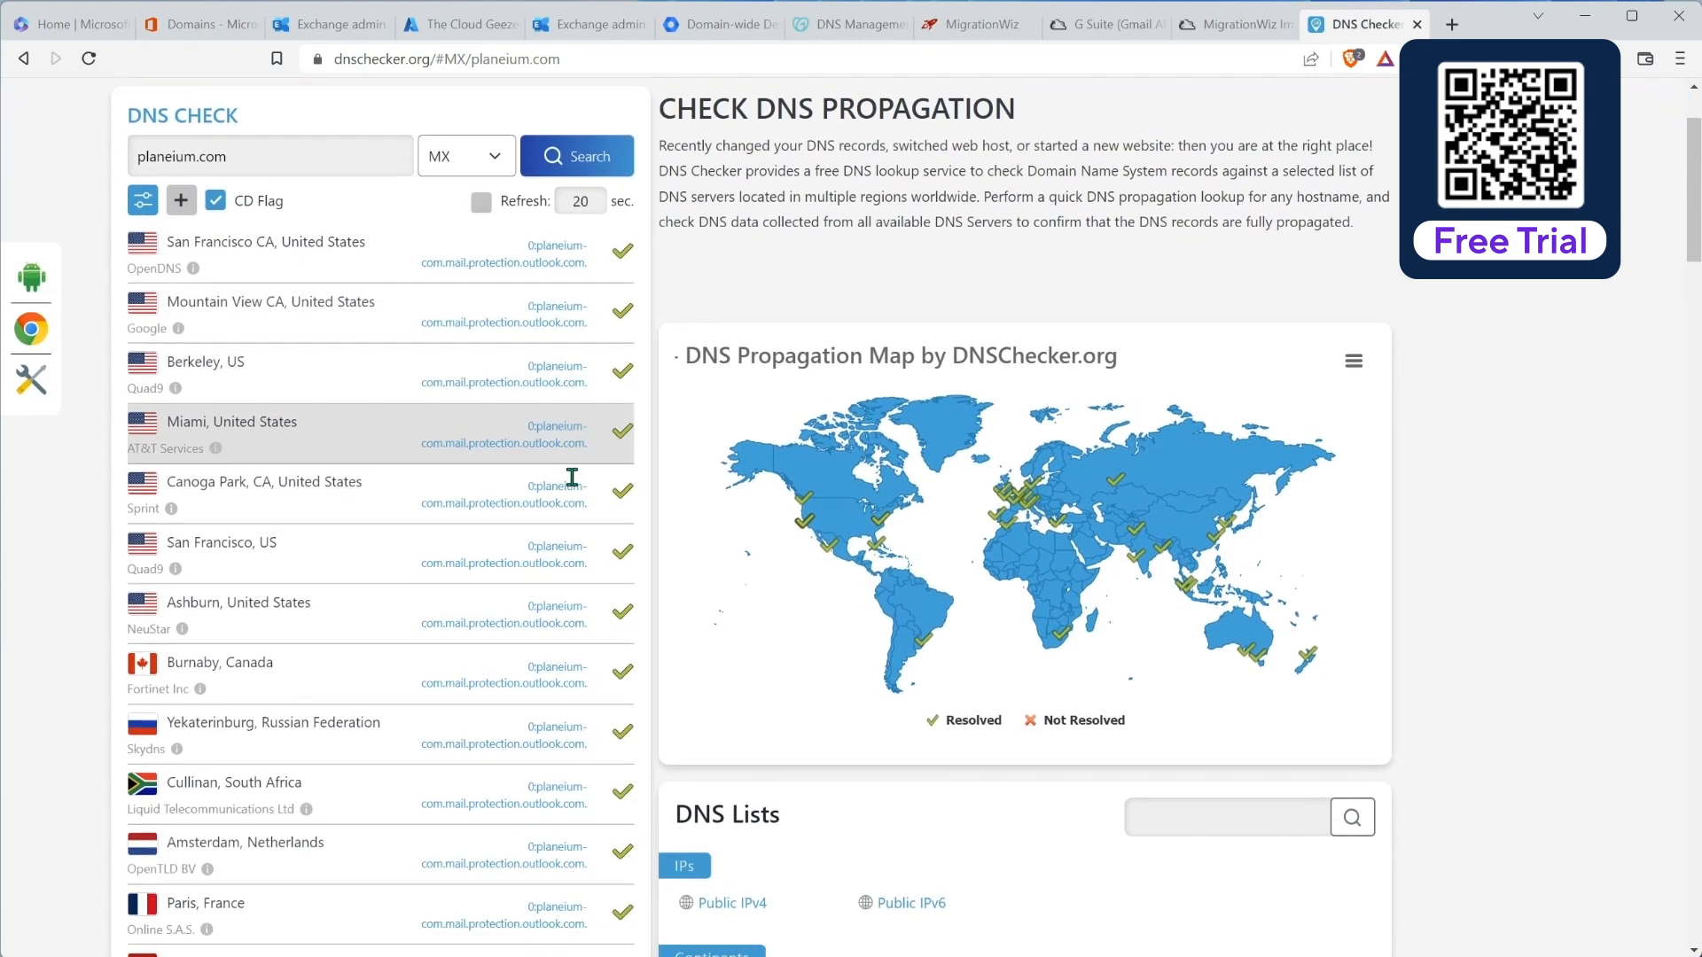
scroll(572, 477, "down", 4)
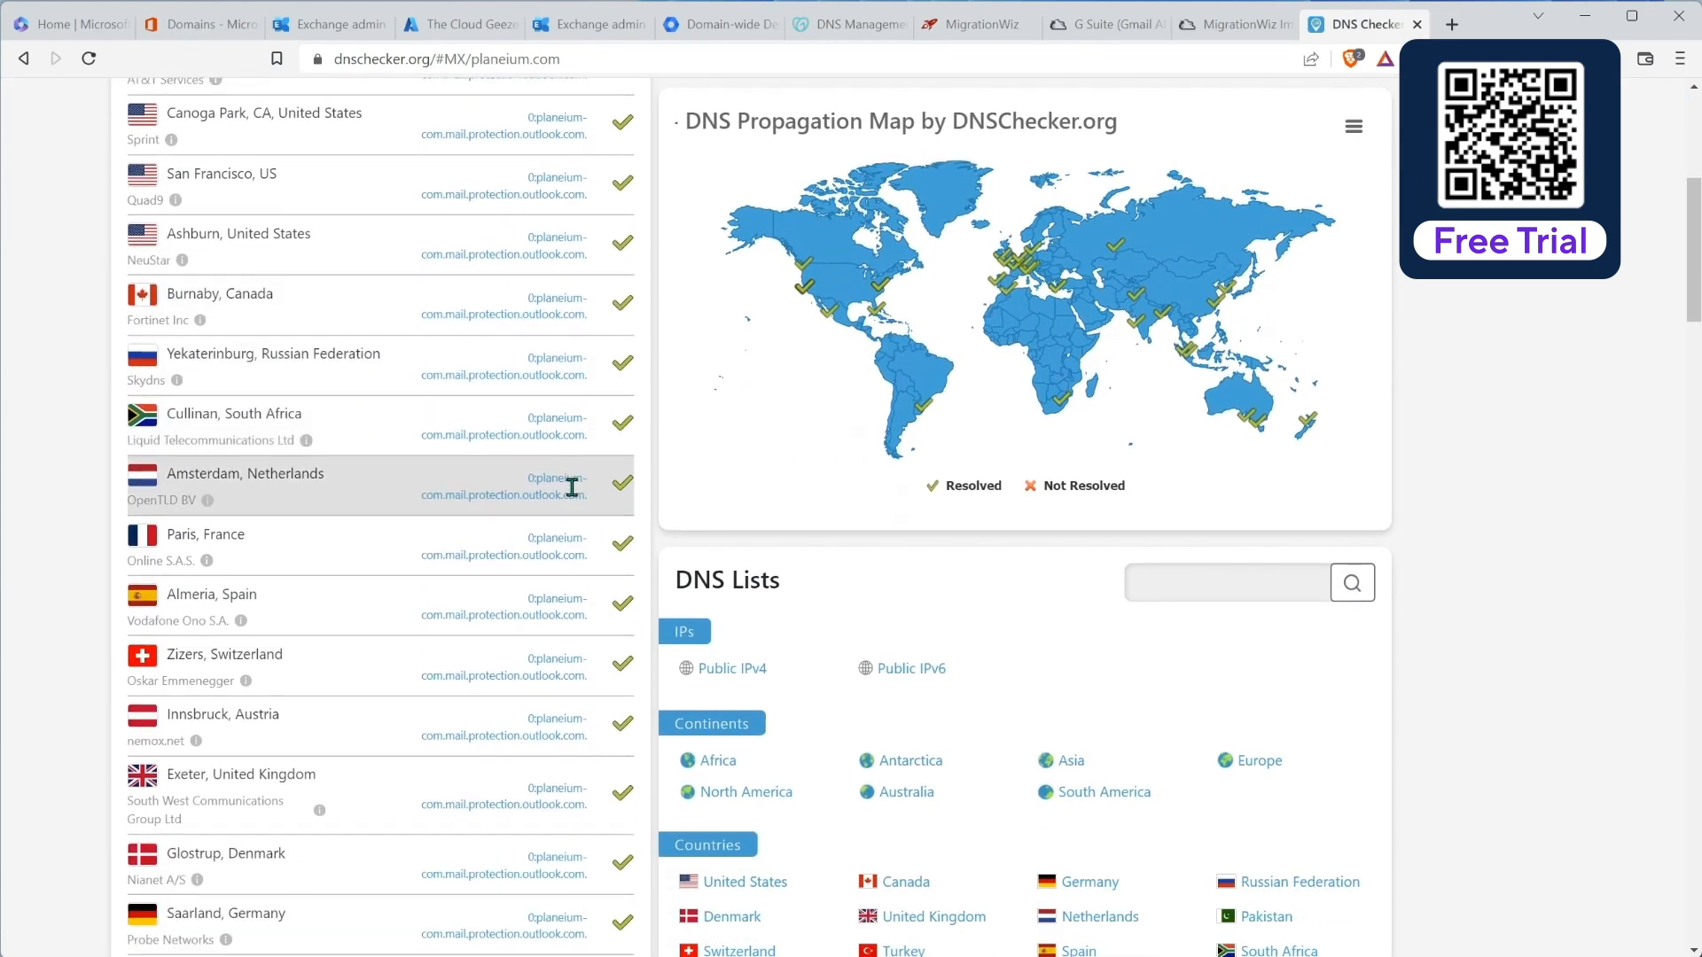
scroll(559, 589, "down", 5)
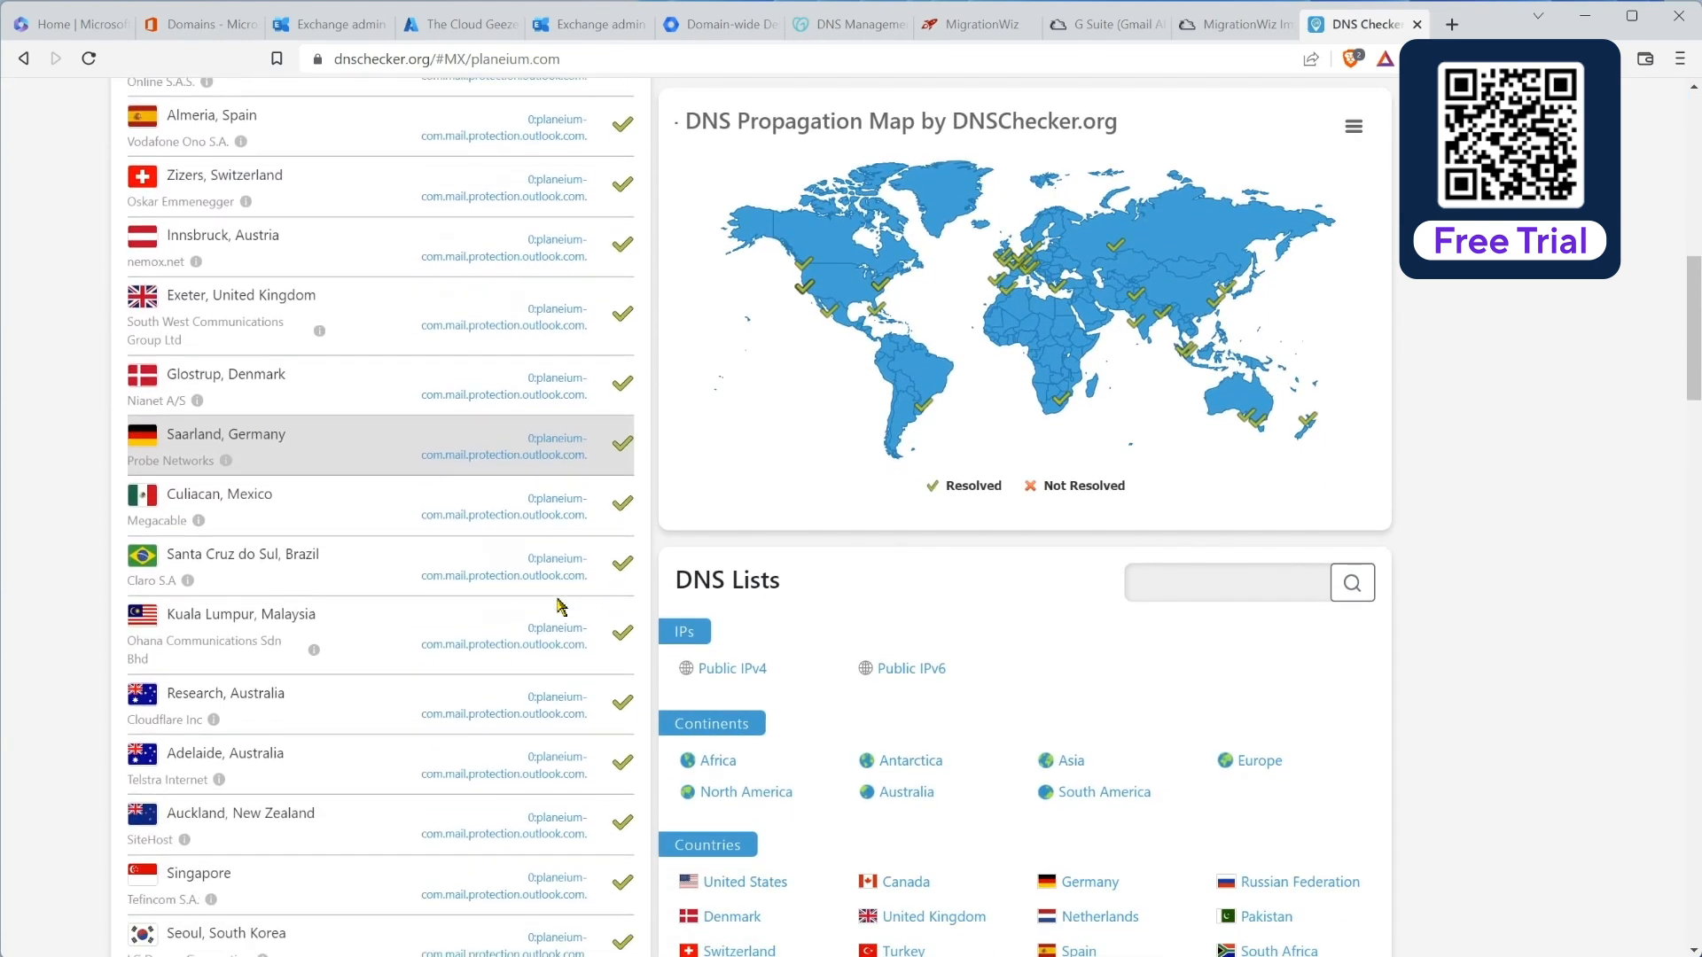
scroll(556, 645, "down", 4)
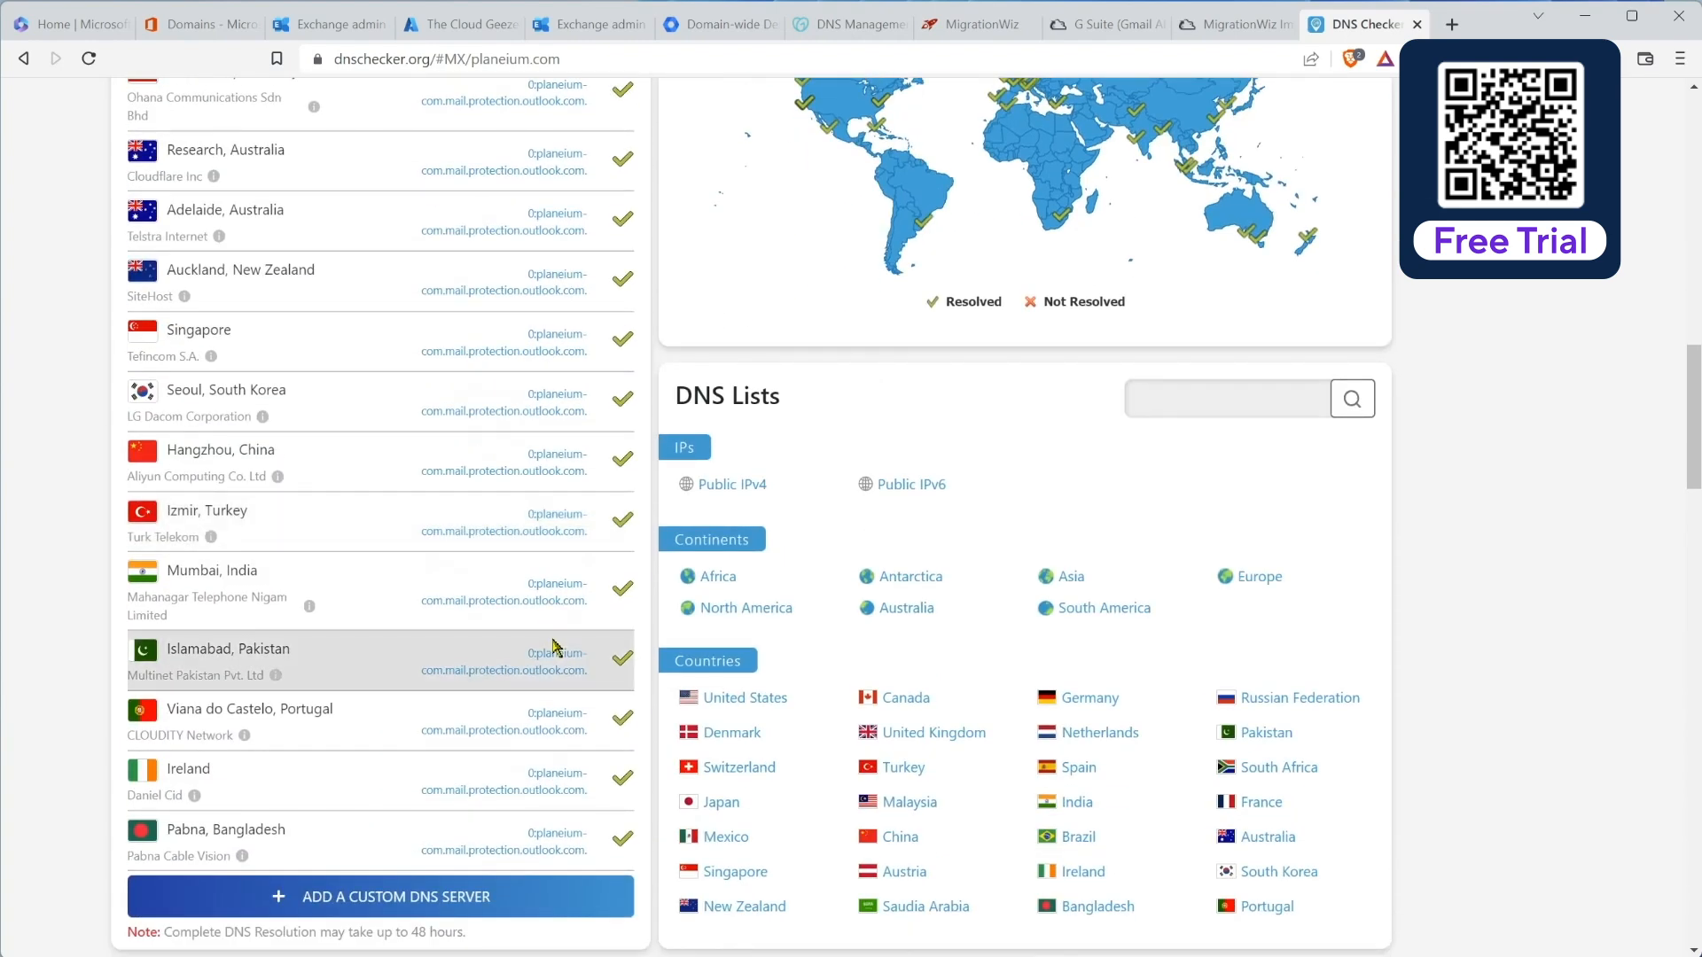
scroll(554, 648, "up", 13)
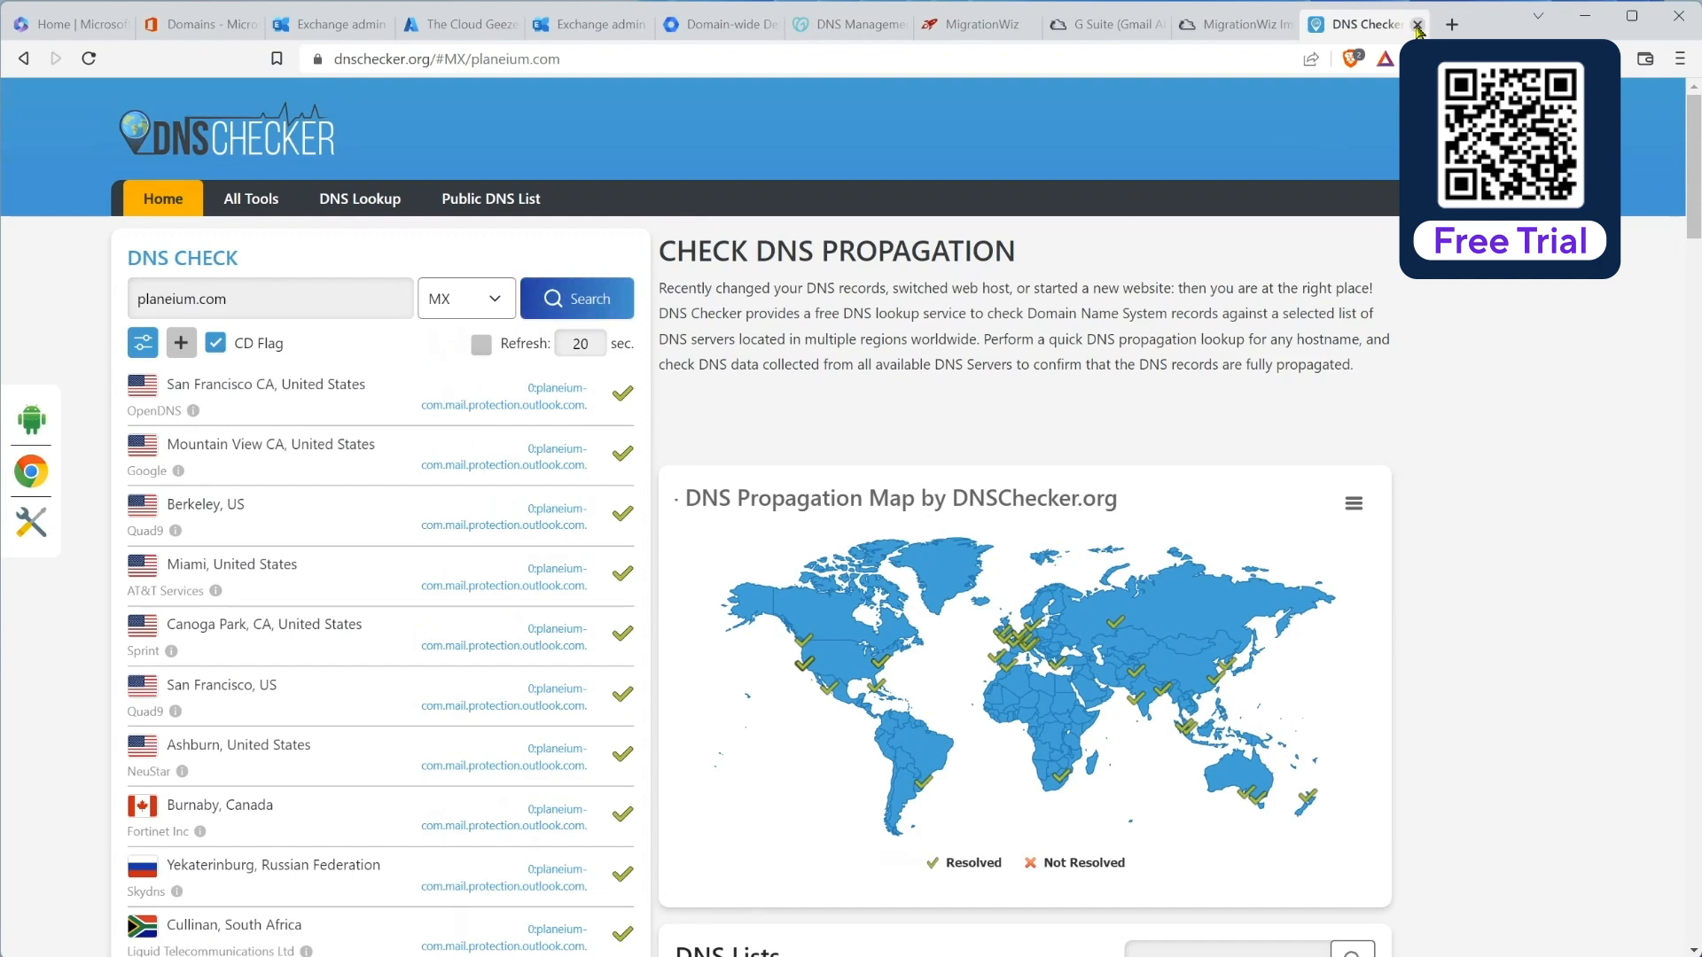
left_click(1417, 29)
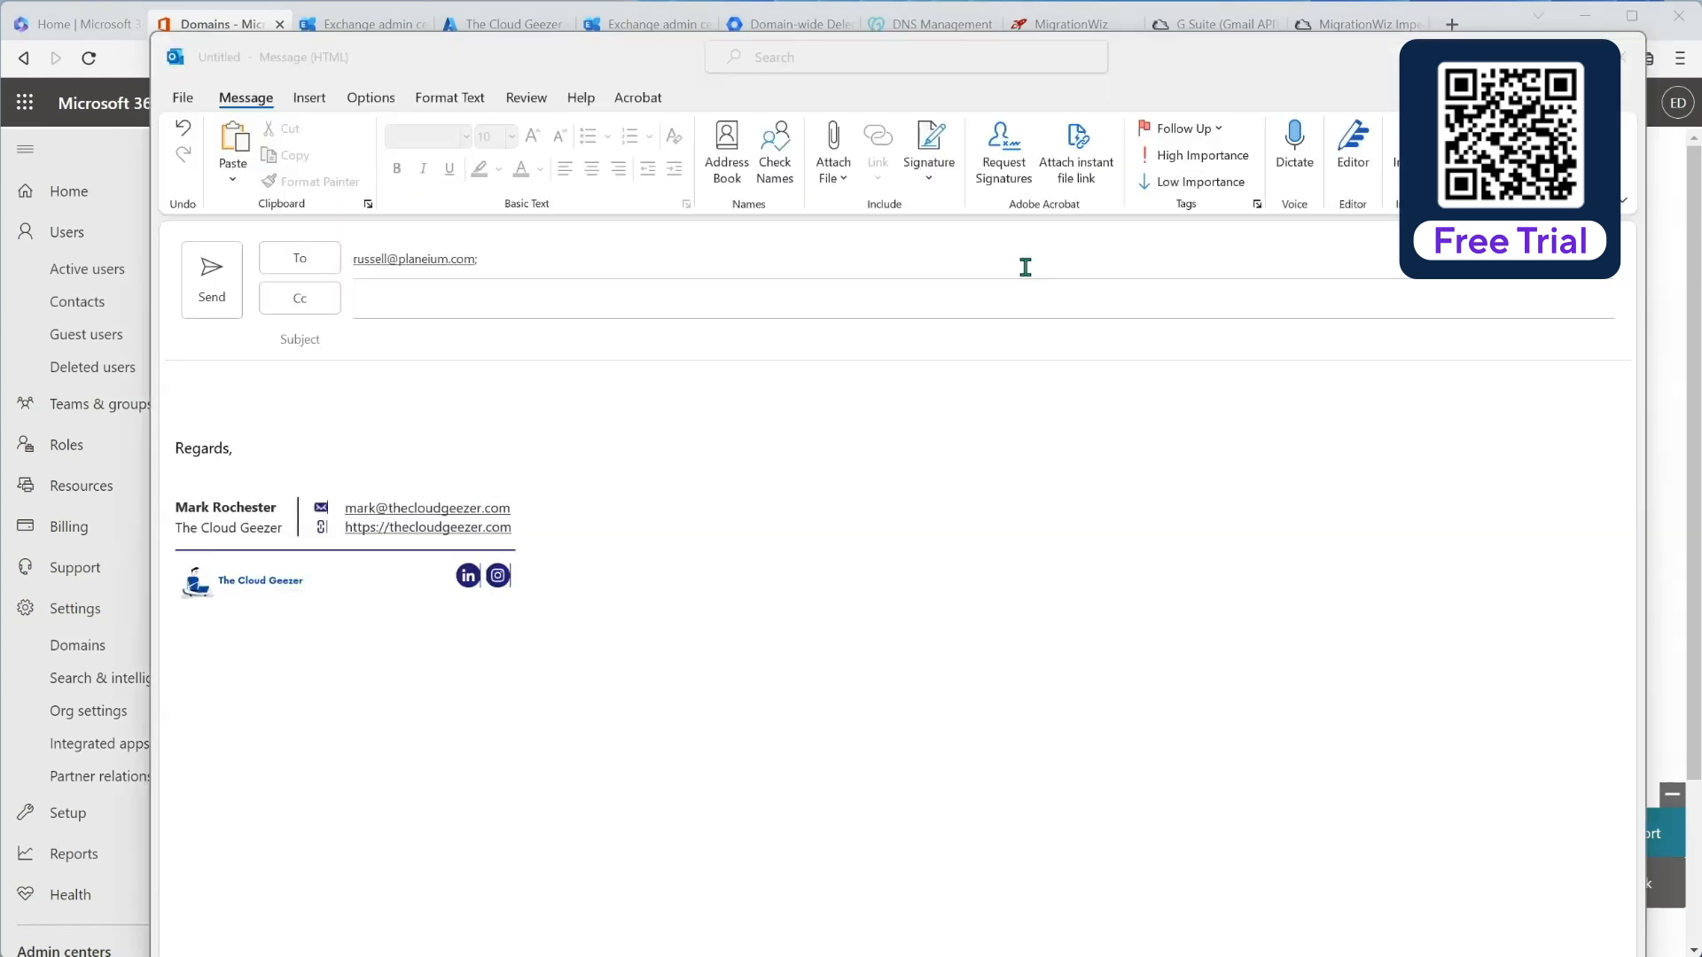
Step: Send a 'Test Email' with body 'Hi,' to a planeium.com mailbox
left_click(488, 340)
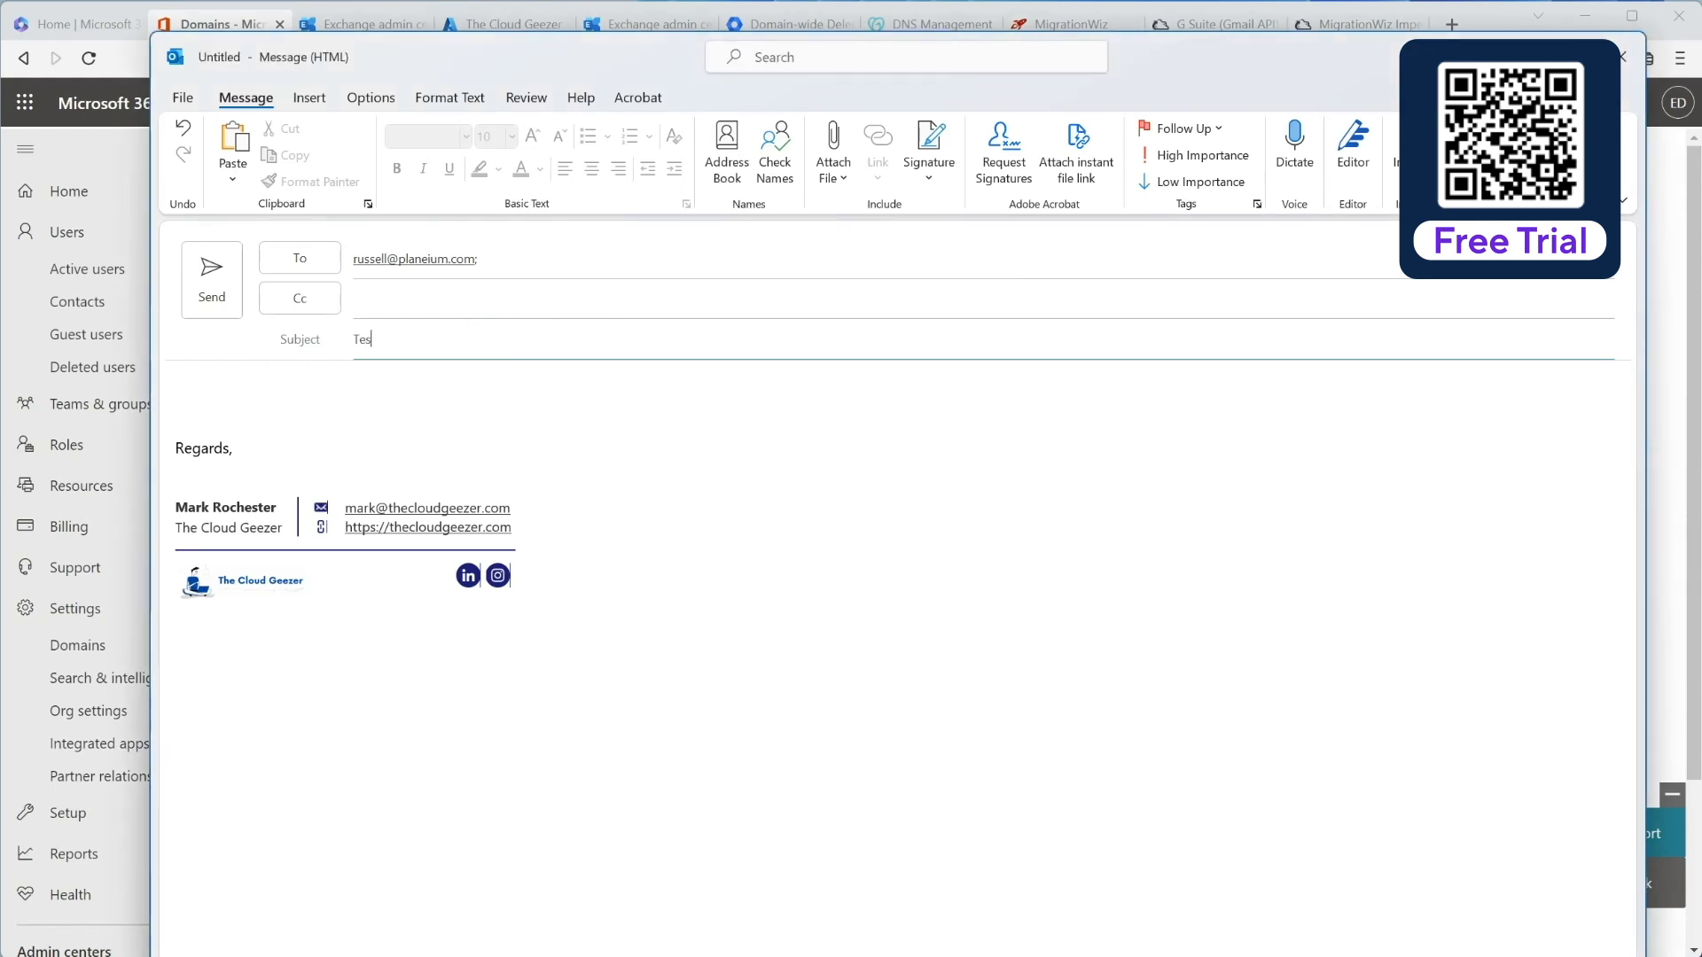
type("Test Email")
key("Tab")
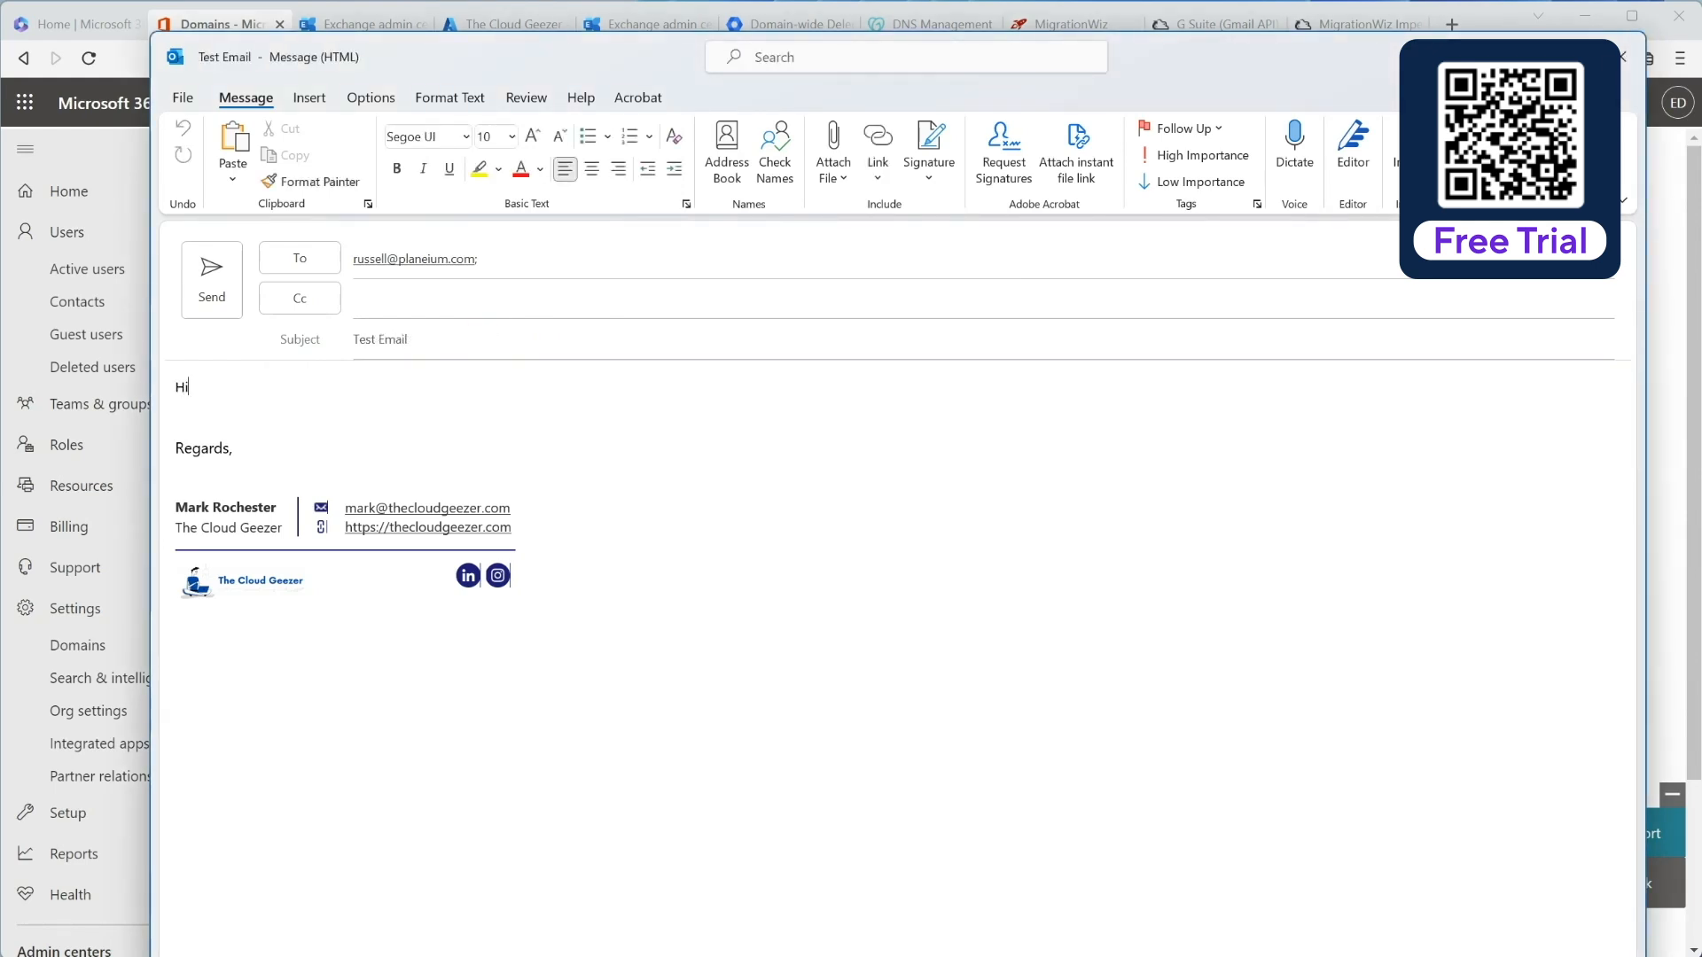
type("Hi,")
key("Return")
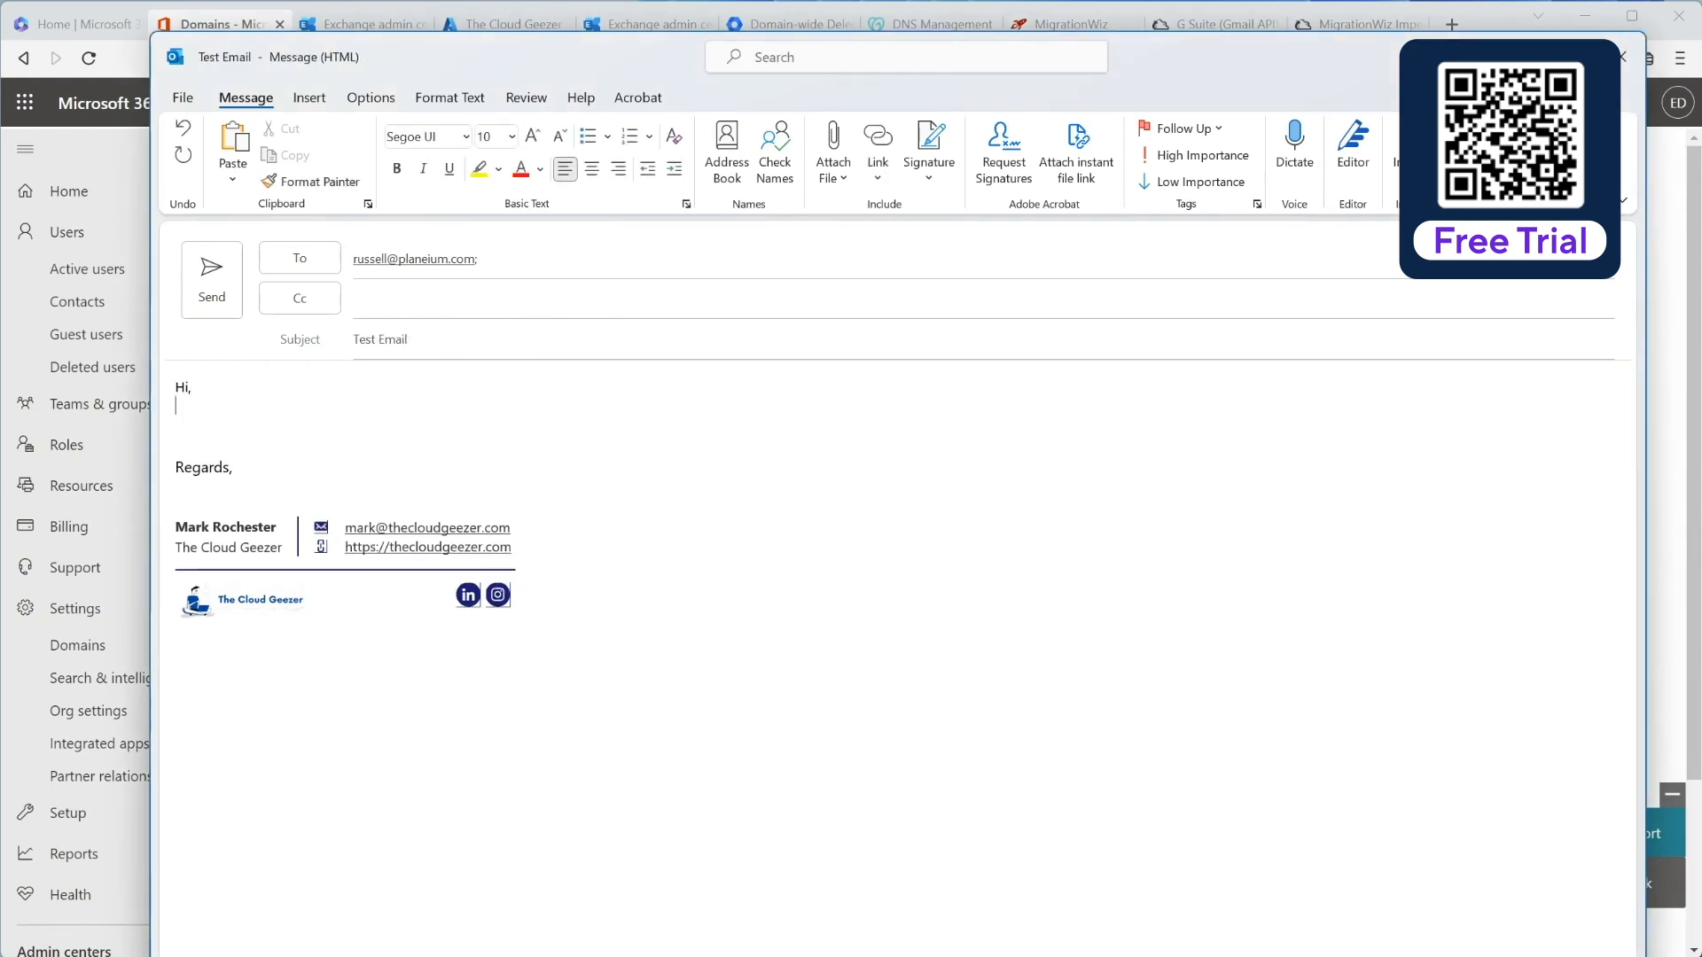
left_click(221, 282)
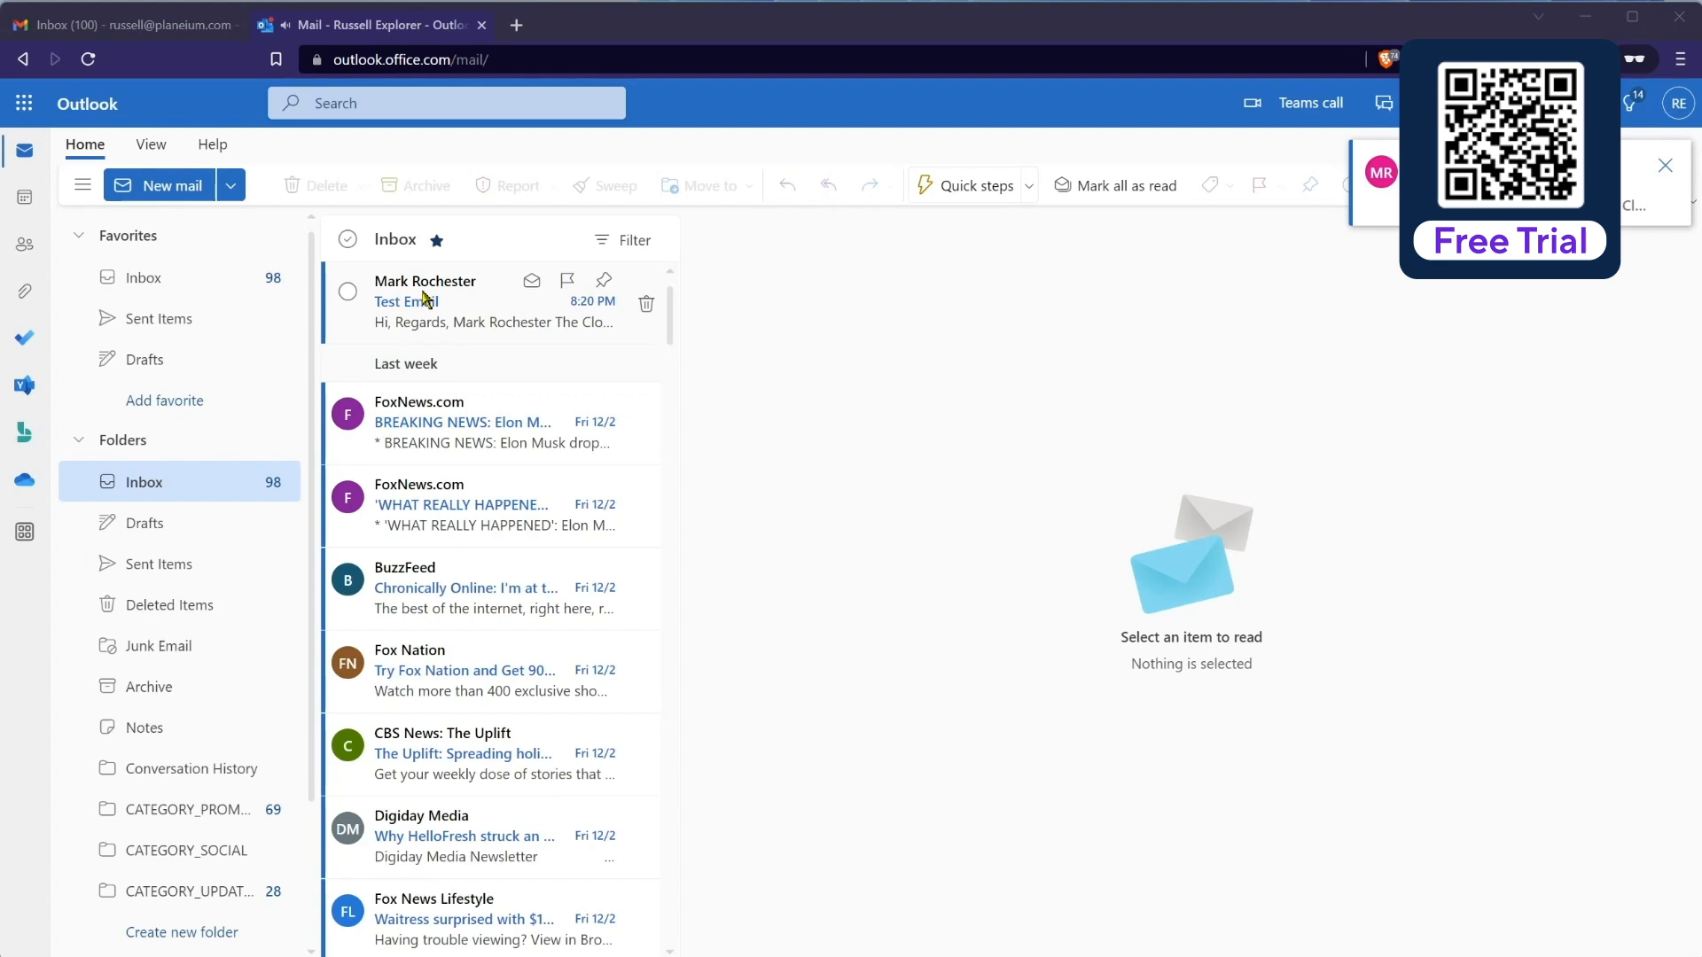
Step: Check the Gmail inbox, return to Outlook, and minimize the Outlook window
left_click(154, 28)
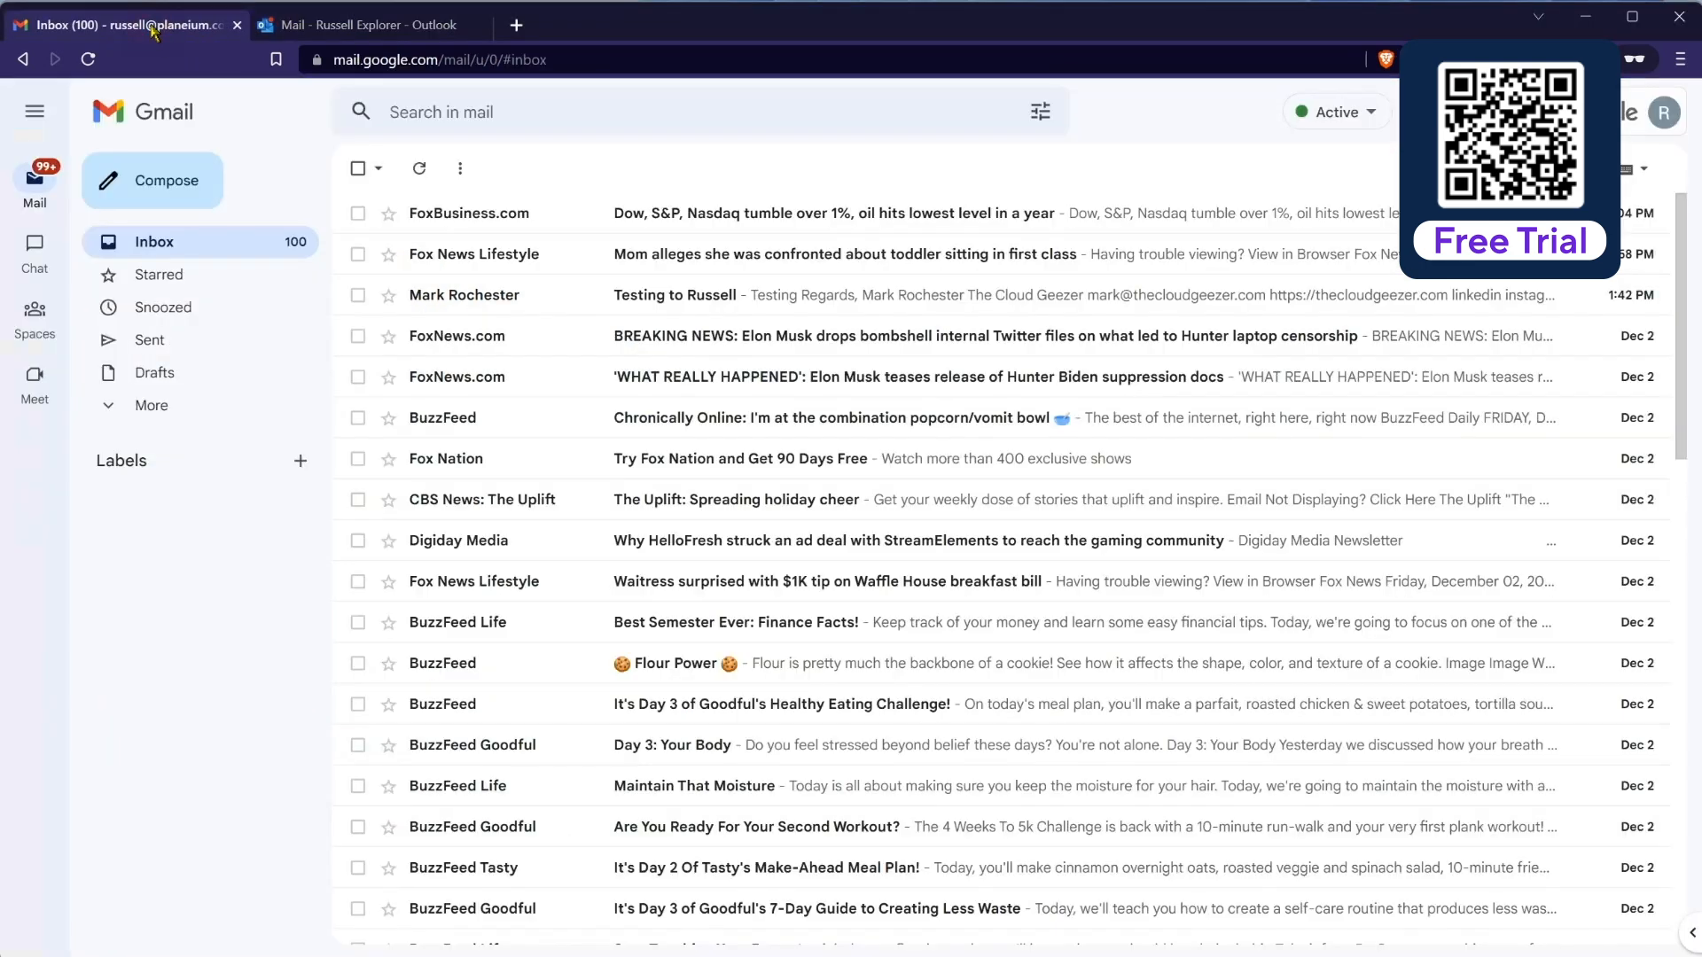
left_click(372, 27)
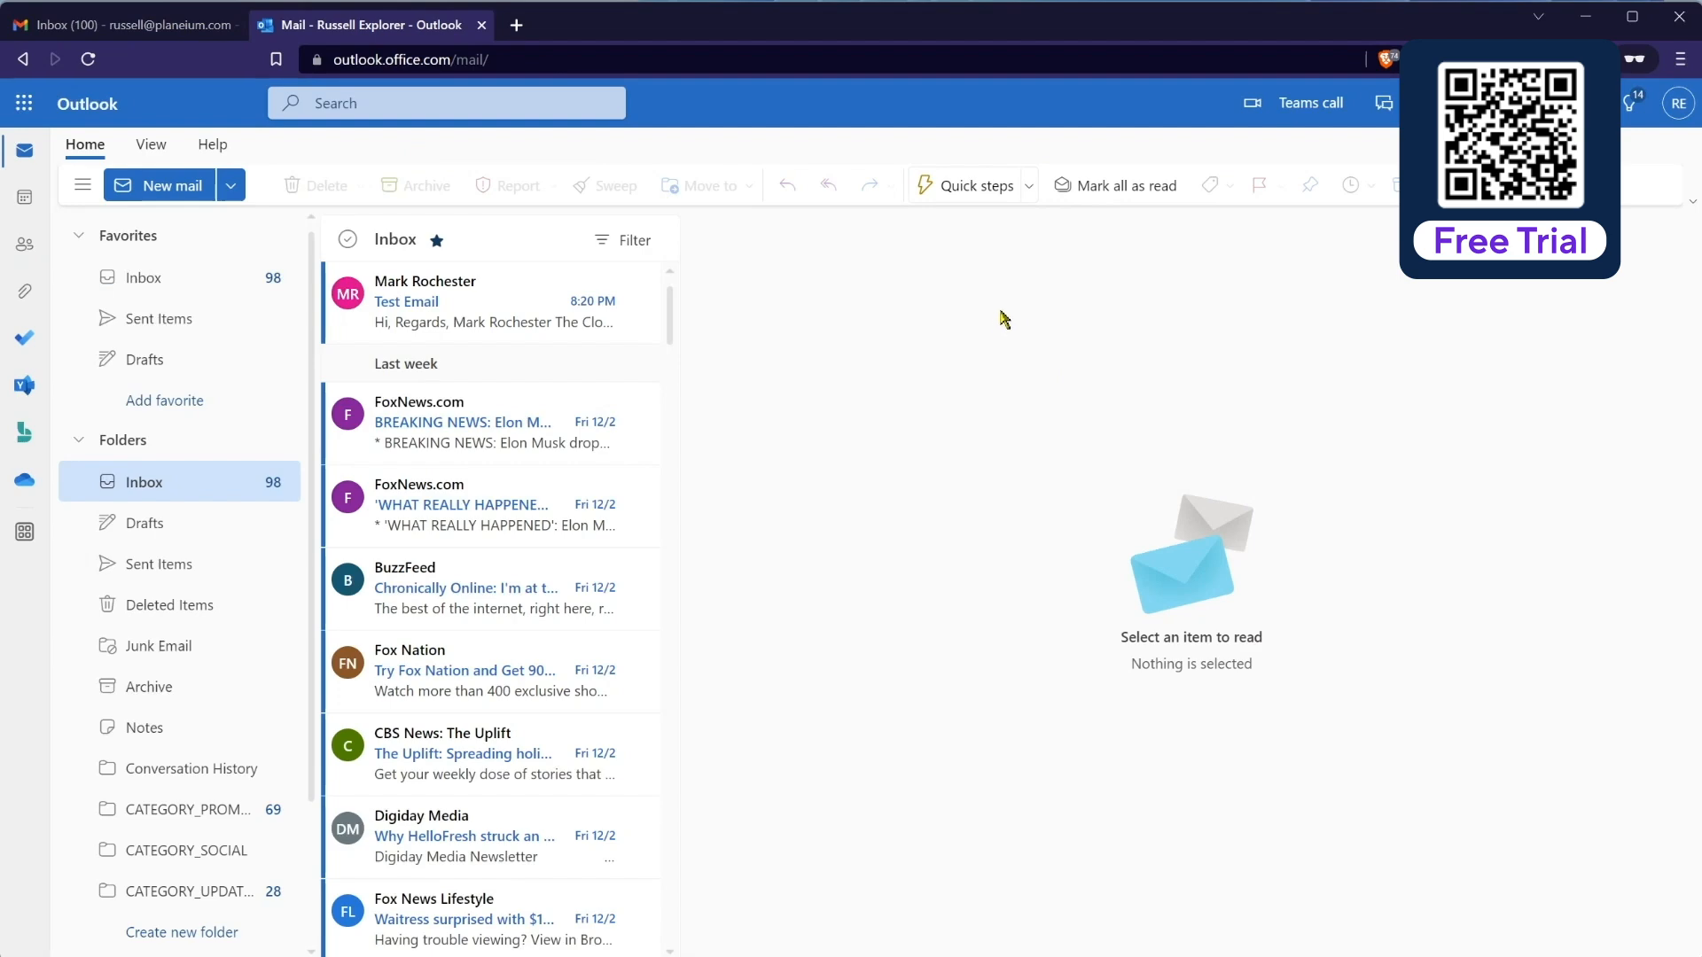
left_click(1577, 24)
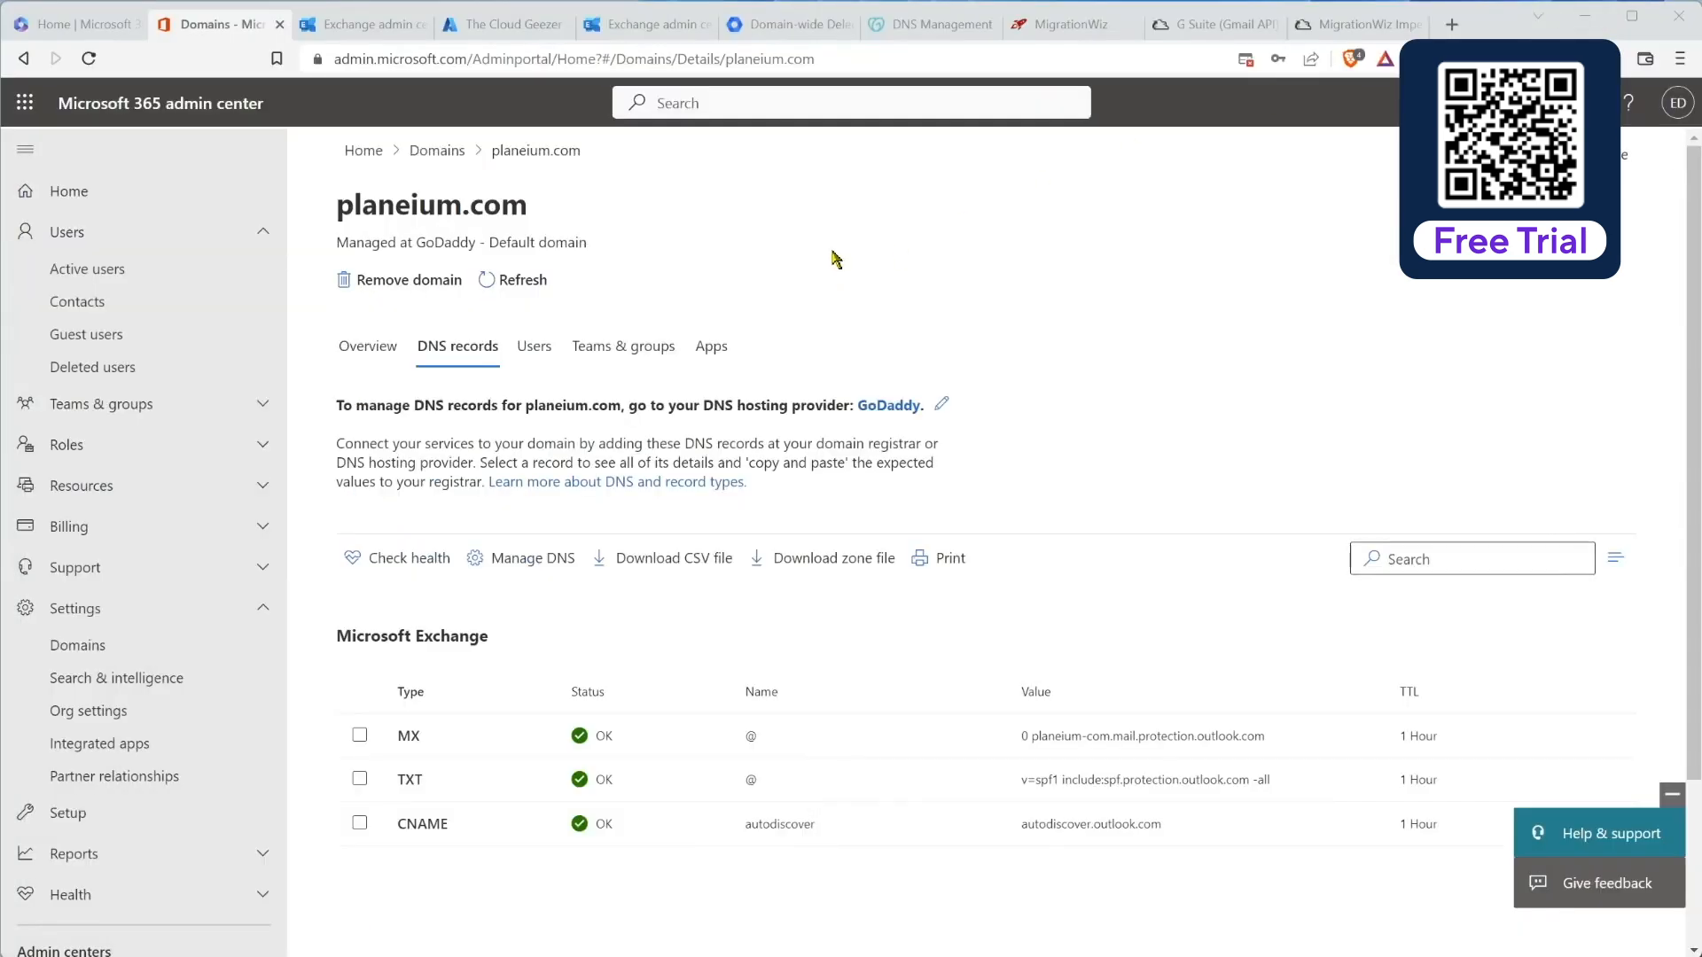
Step: Start an unscheduled Full Migration for all three planeium.com mailboxes immediately
left_click(1073, 27)
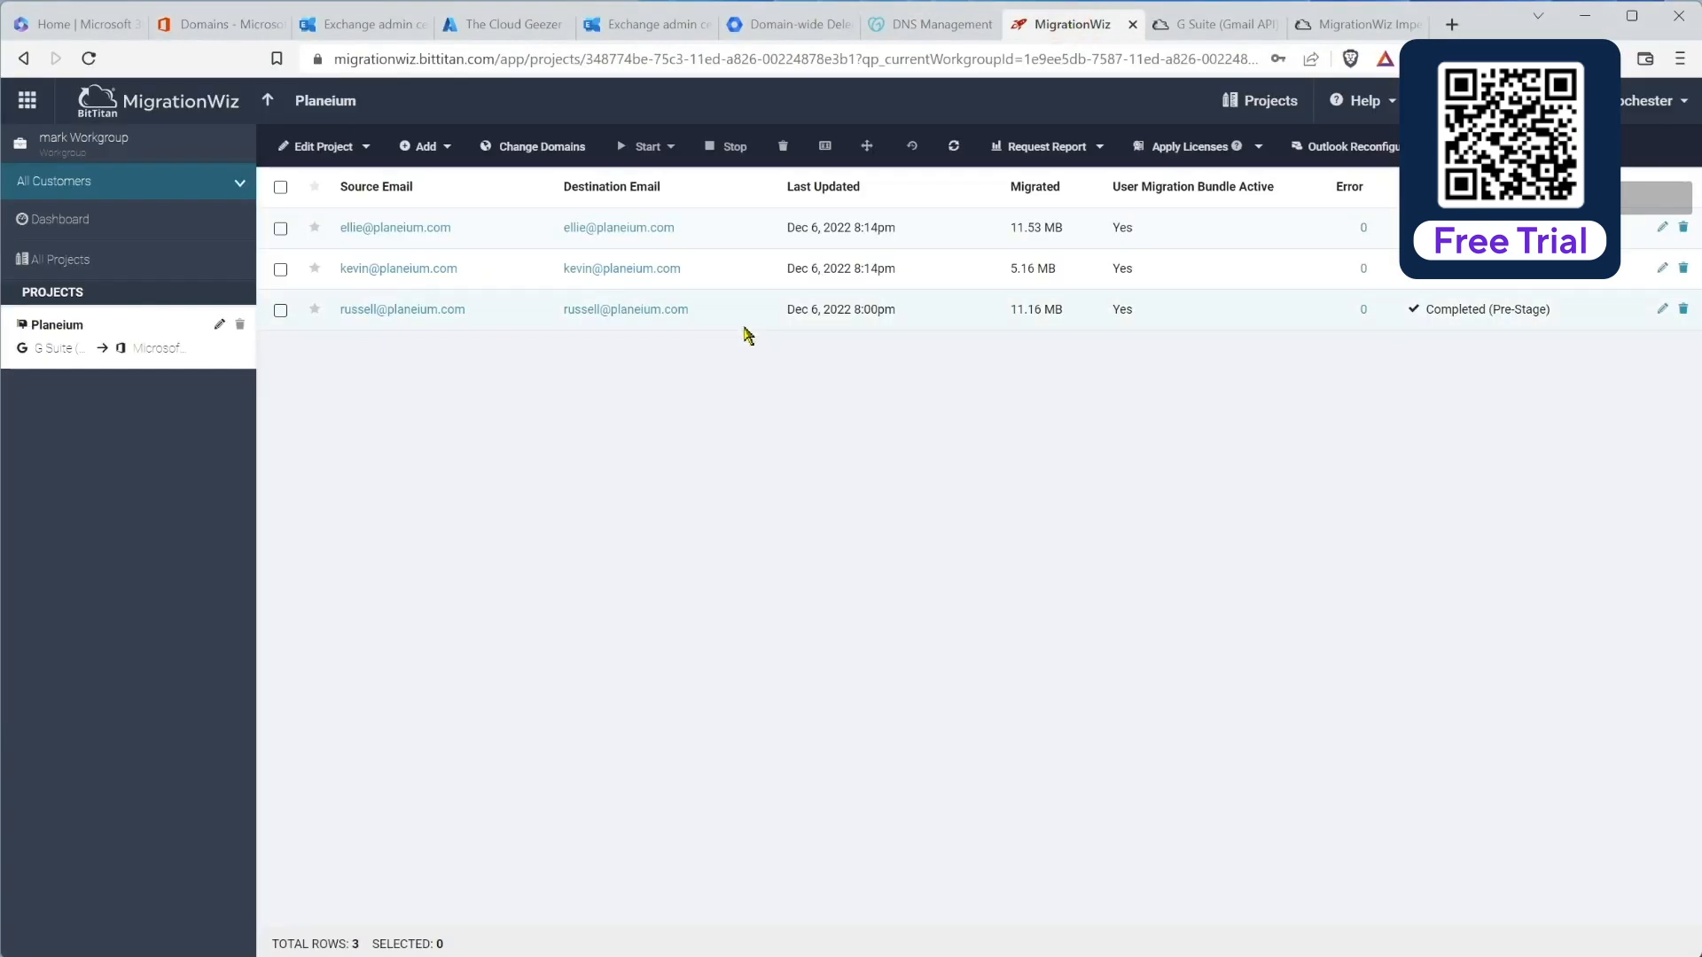
left_click(280, 186)
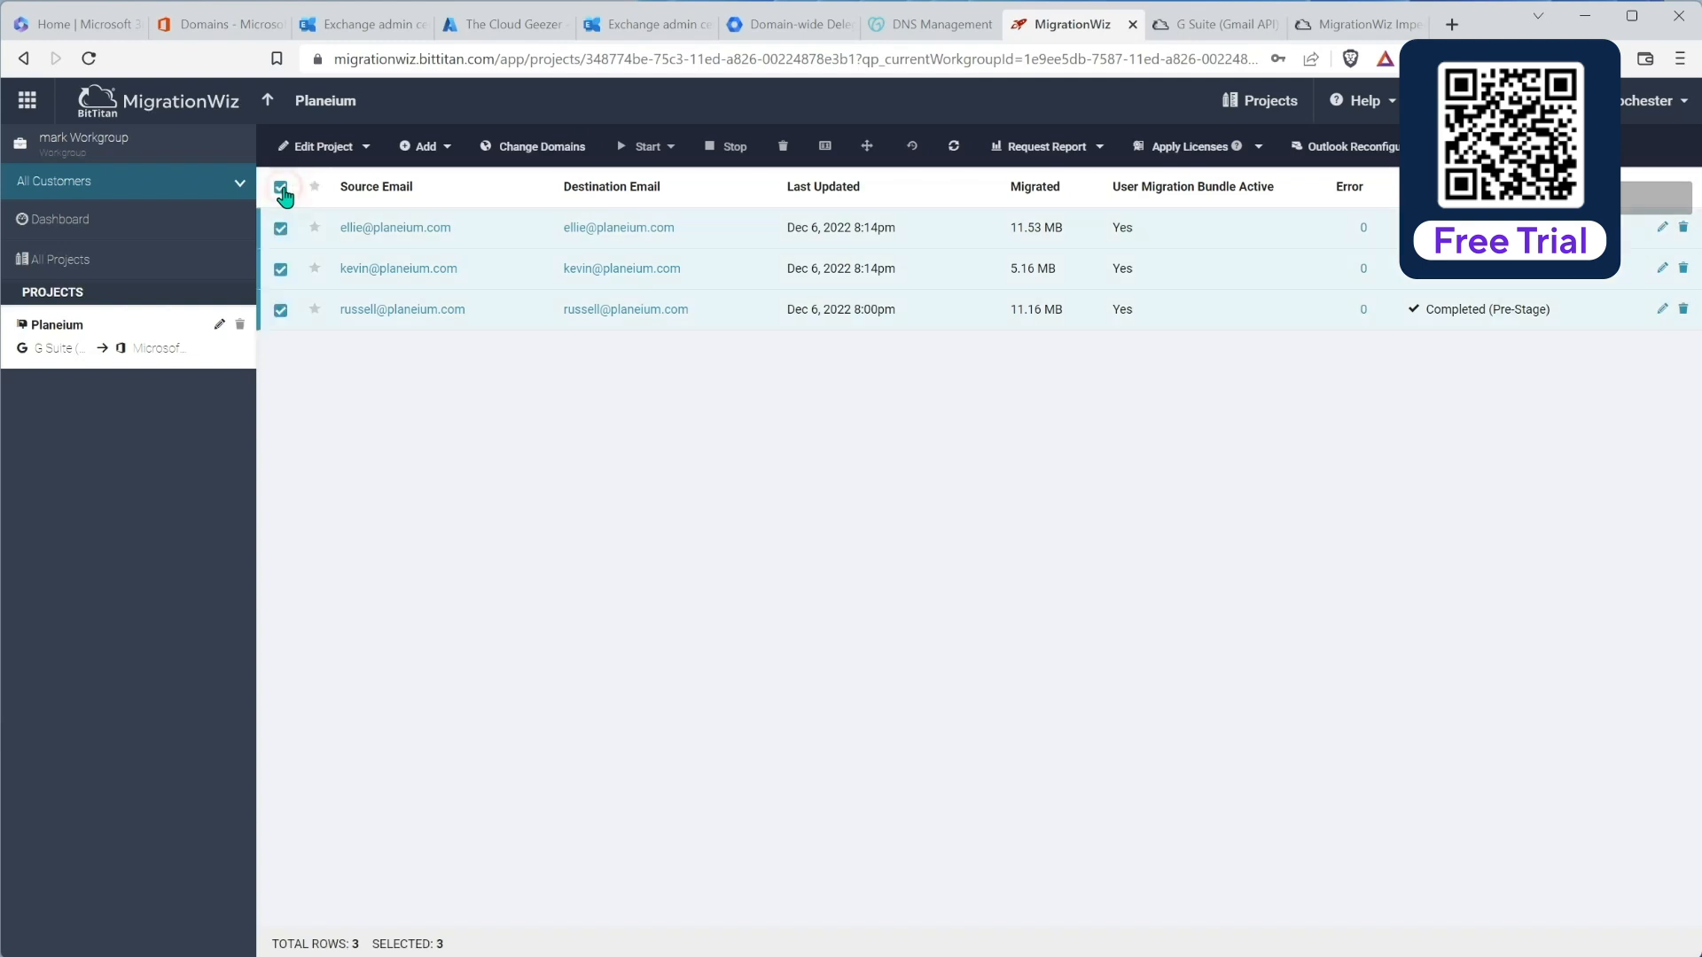
left_click(648, 146)
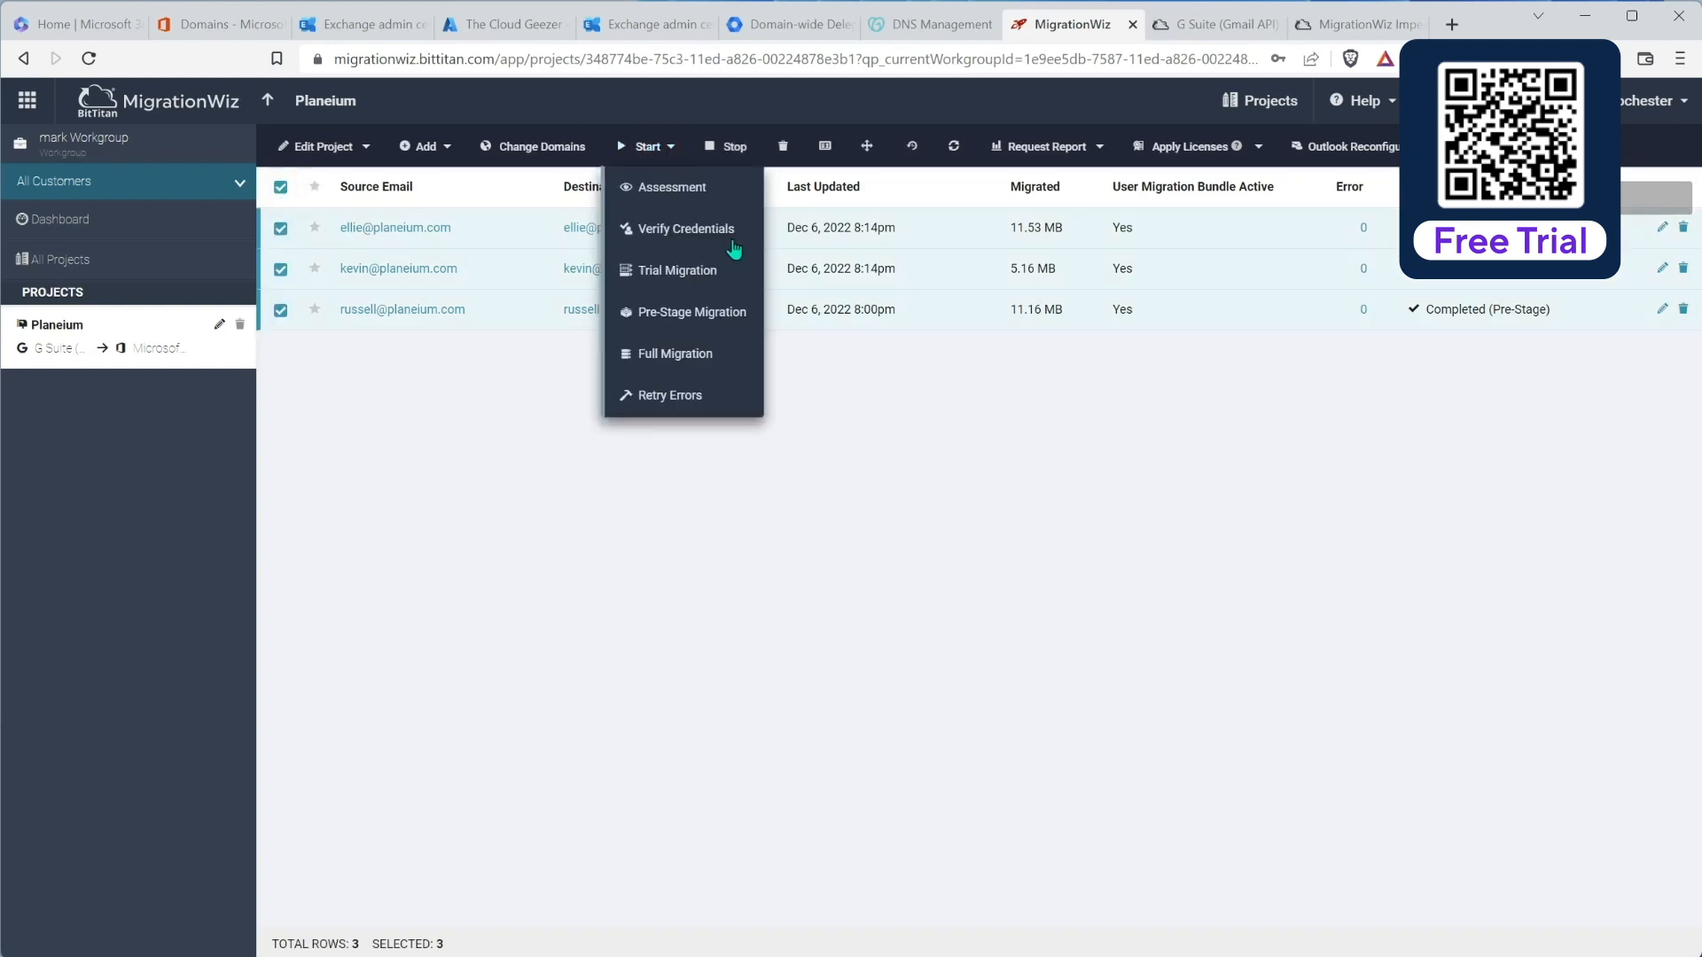
left_click(669, 356)
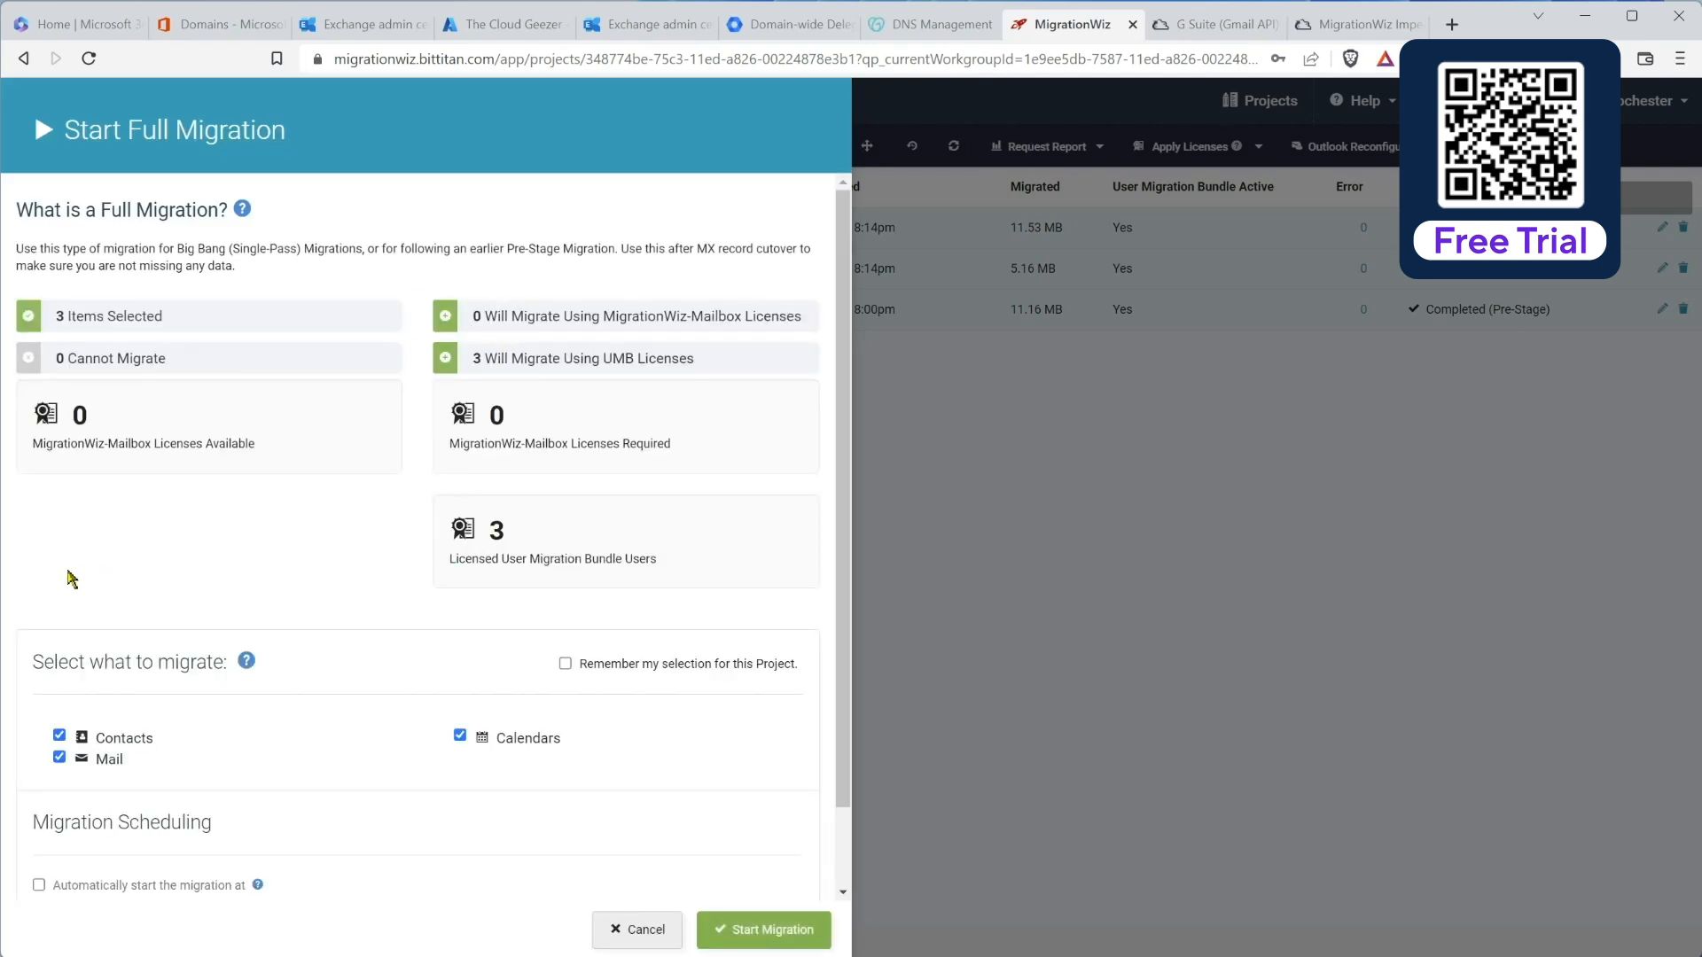
scroll(289, 582, "down", 1)
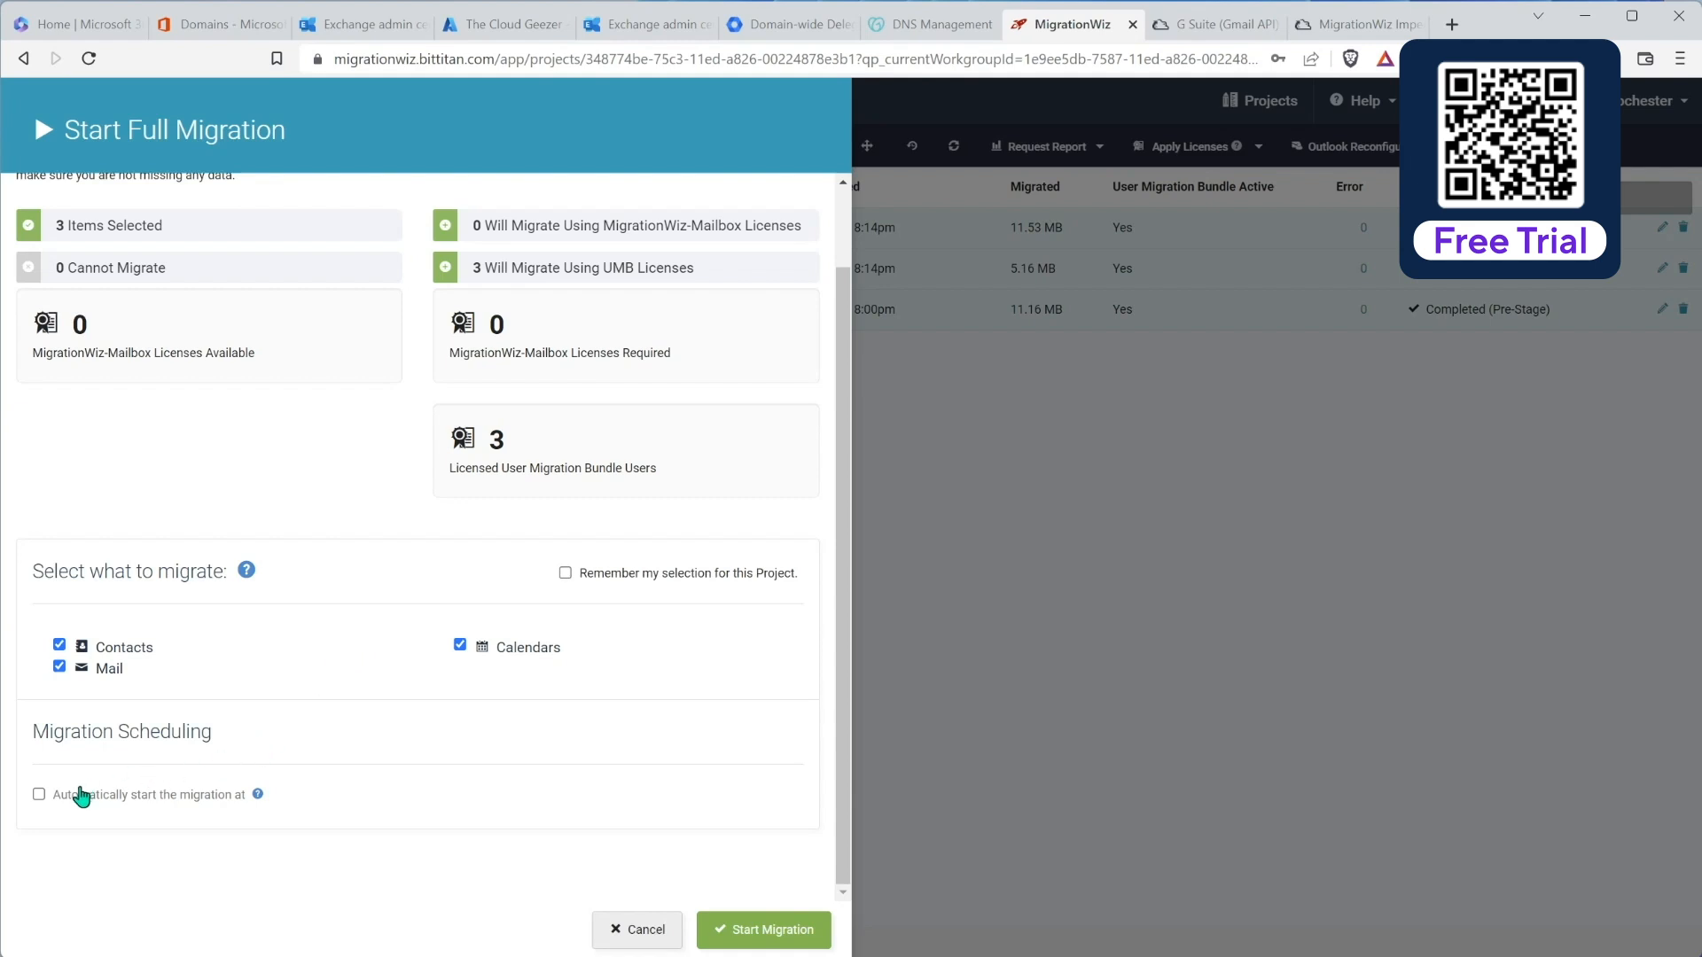
left_click(40, 795)
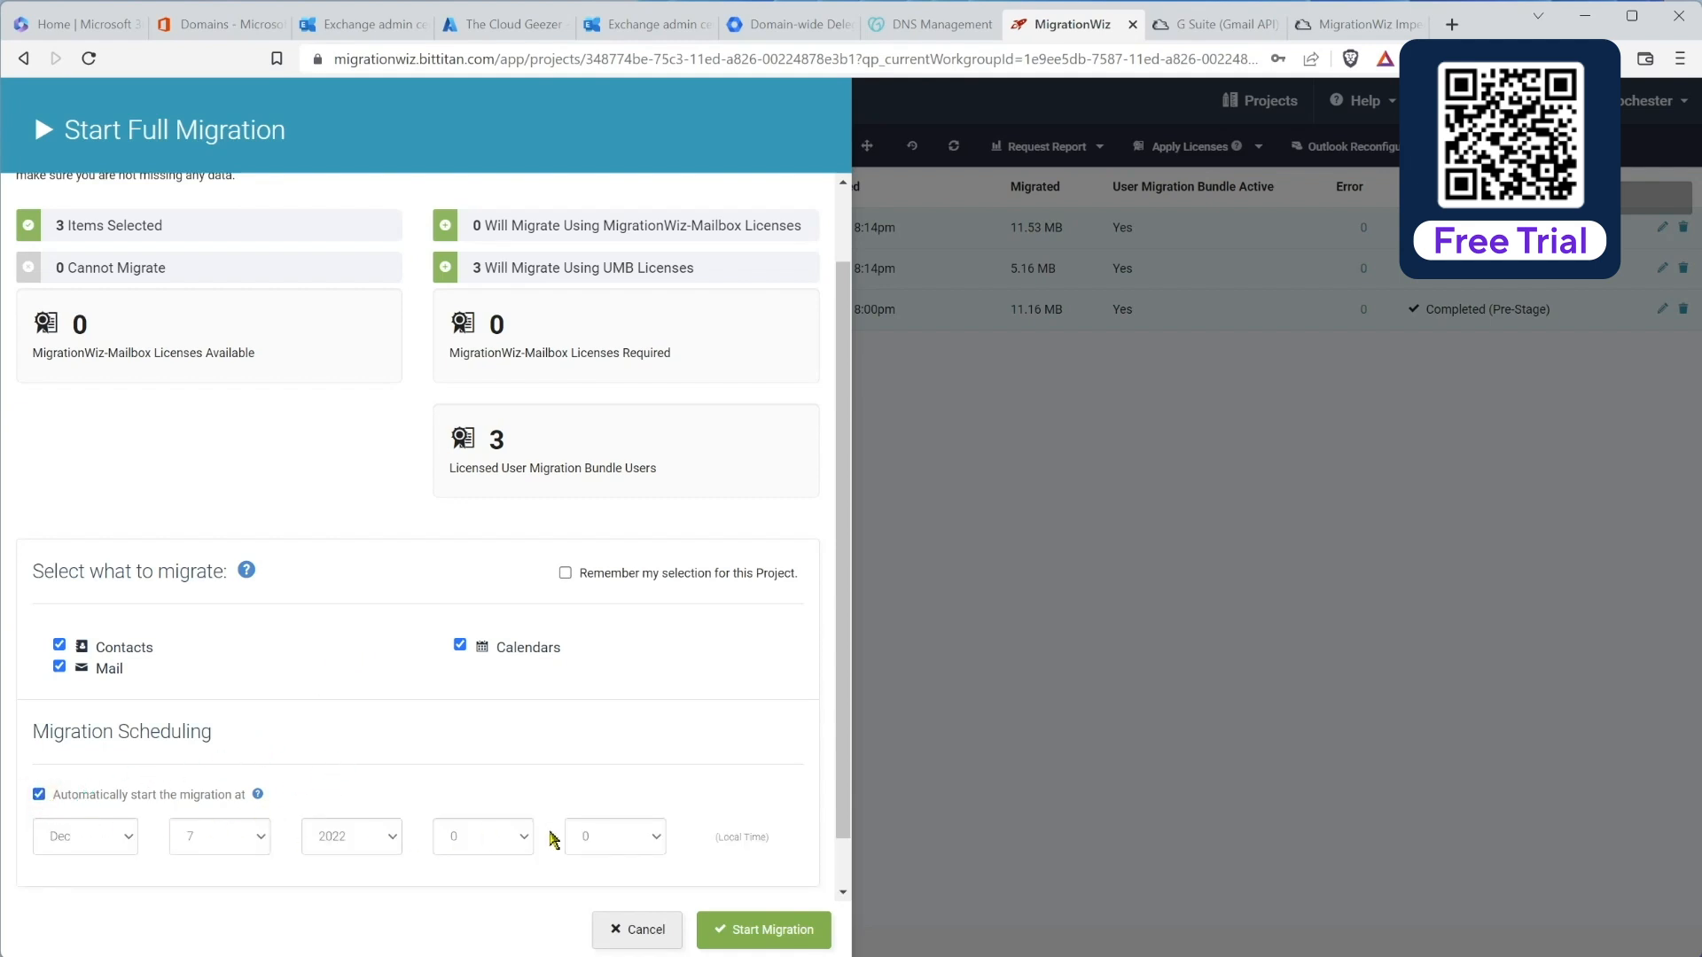
left_click(39, 796)
left_click(761, 928)
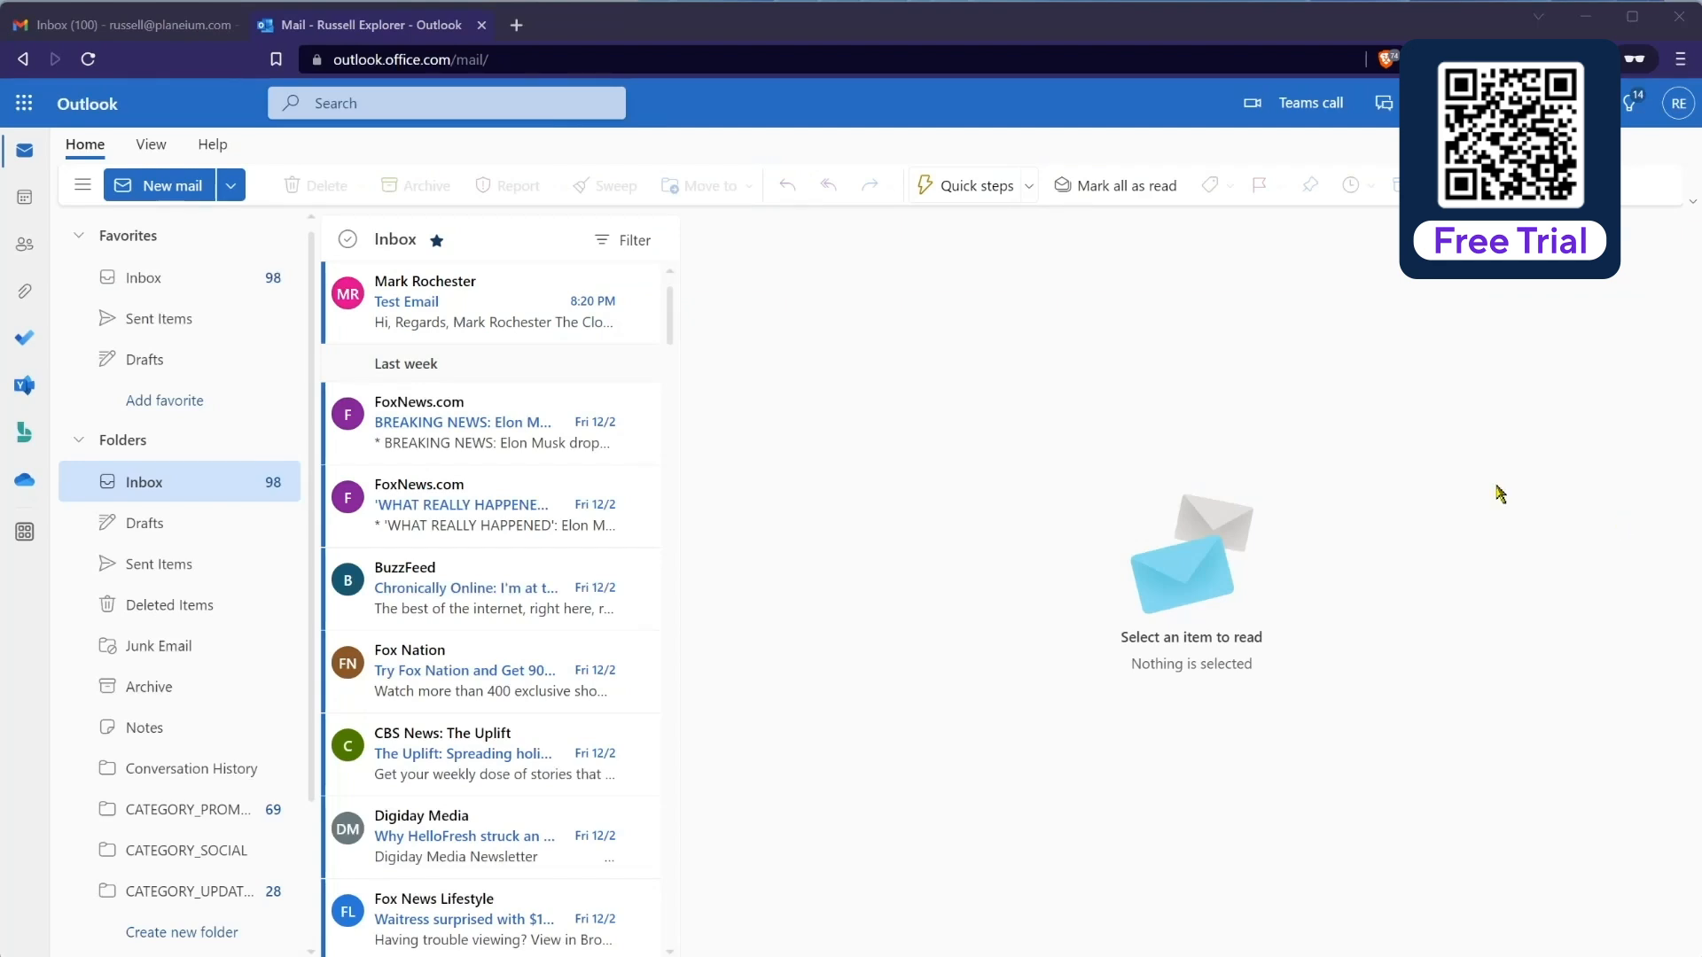
left_click(27, 199)
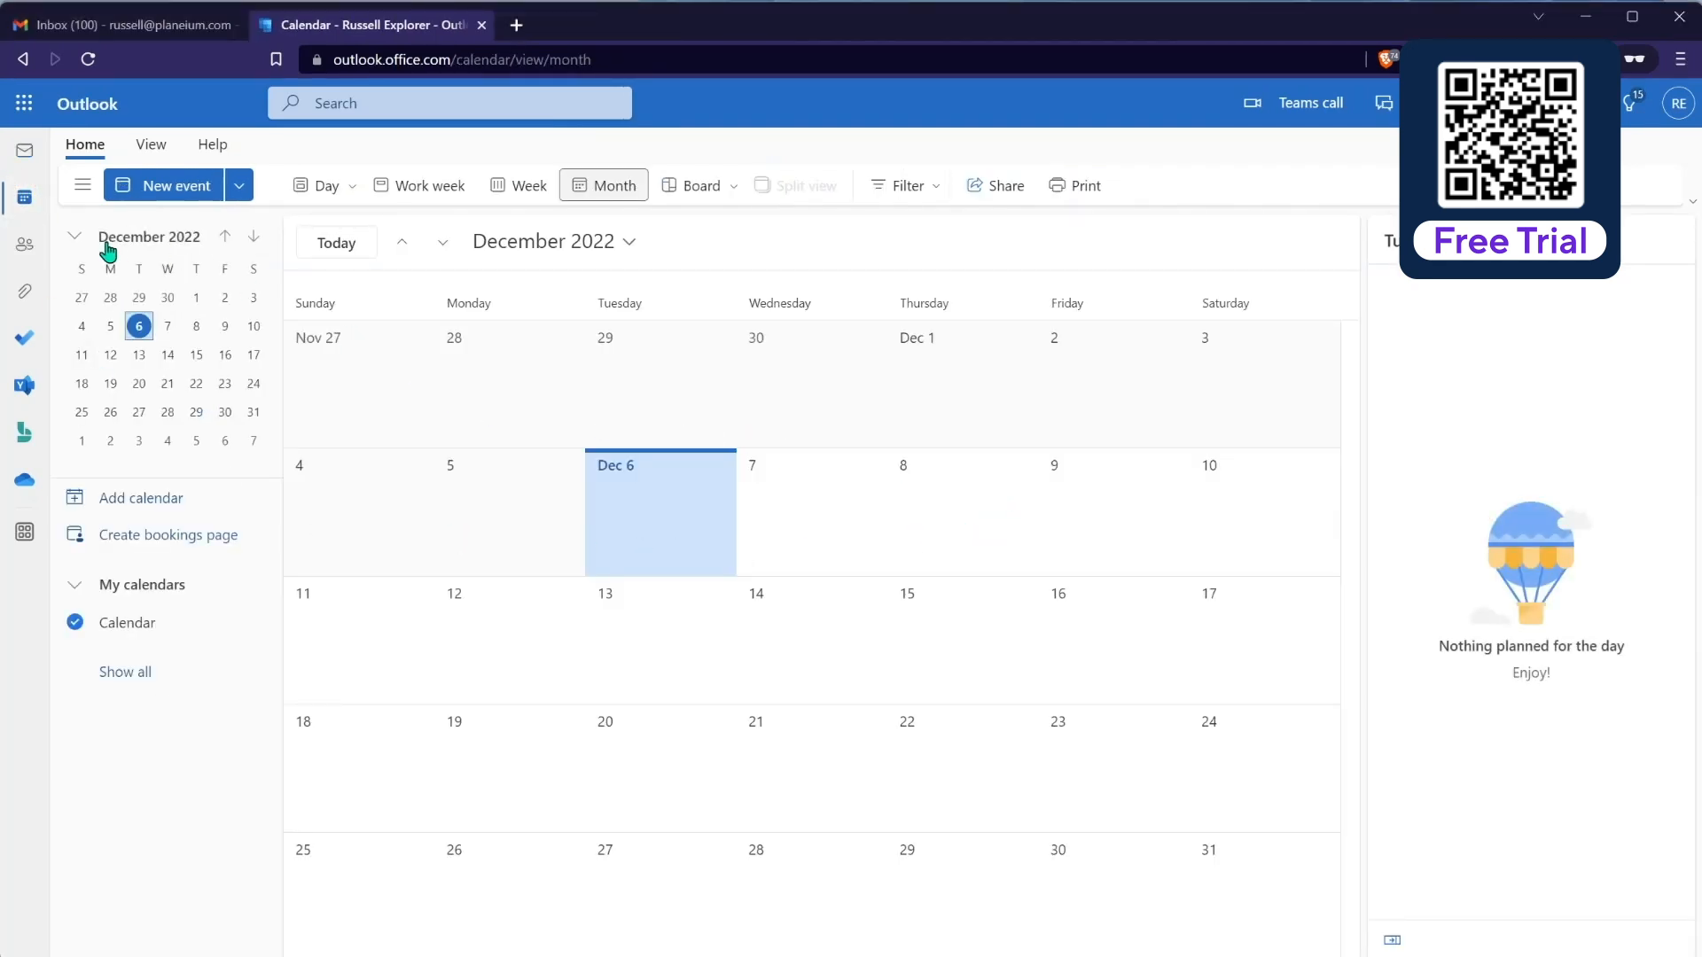
left_click(25, 250)
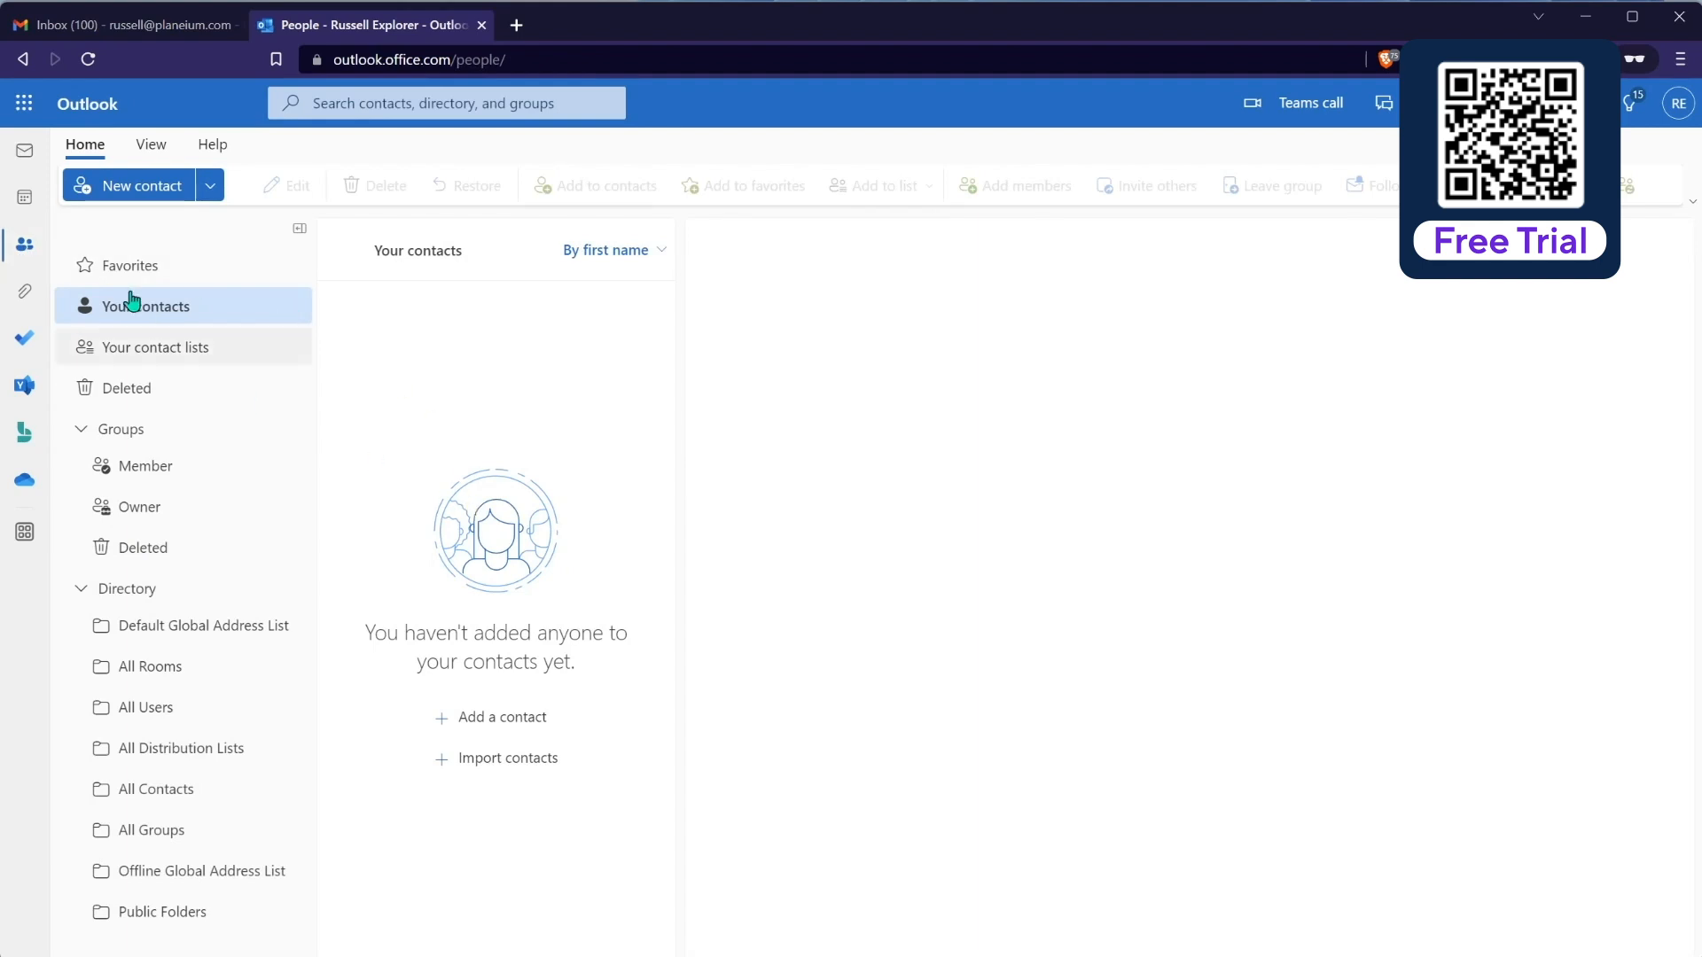
left_click(23, 202)
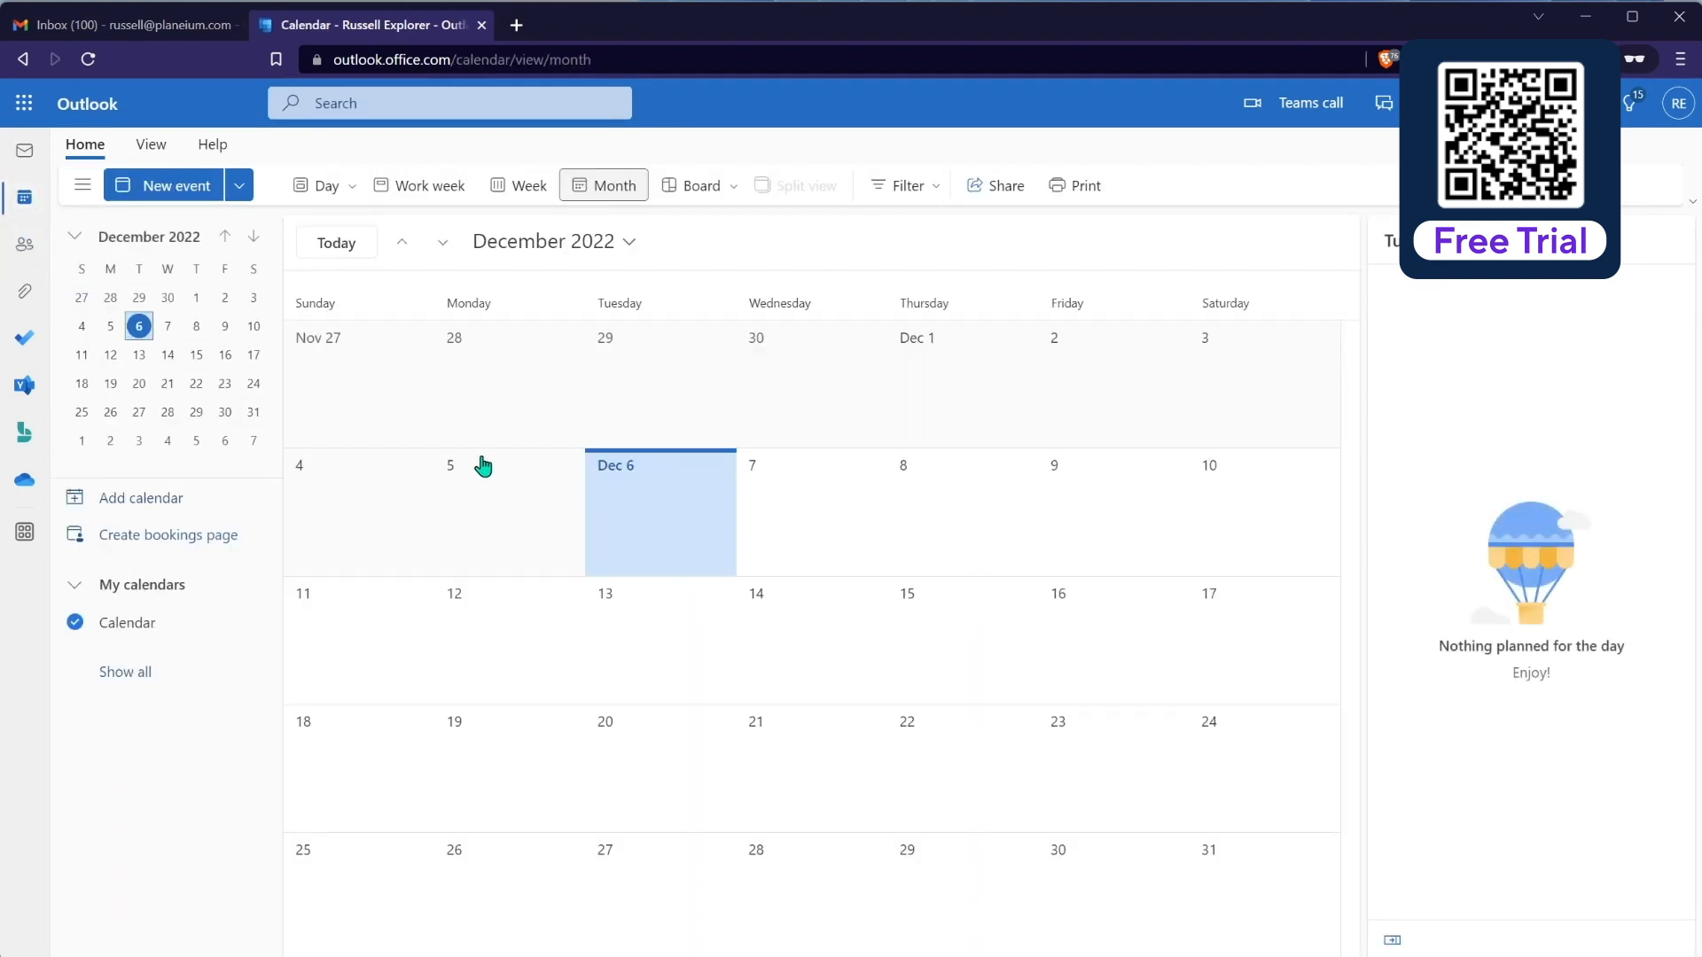
left_click_drag(1389, 26, 1392, 379)
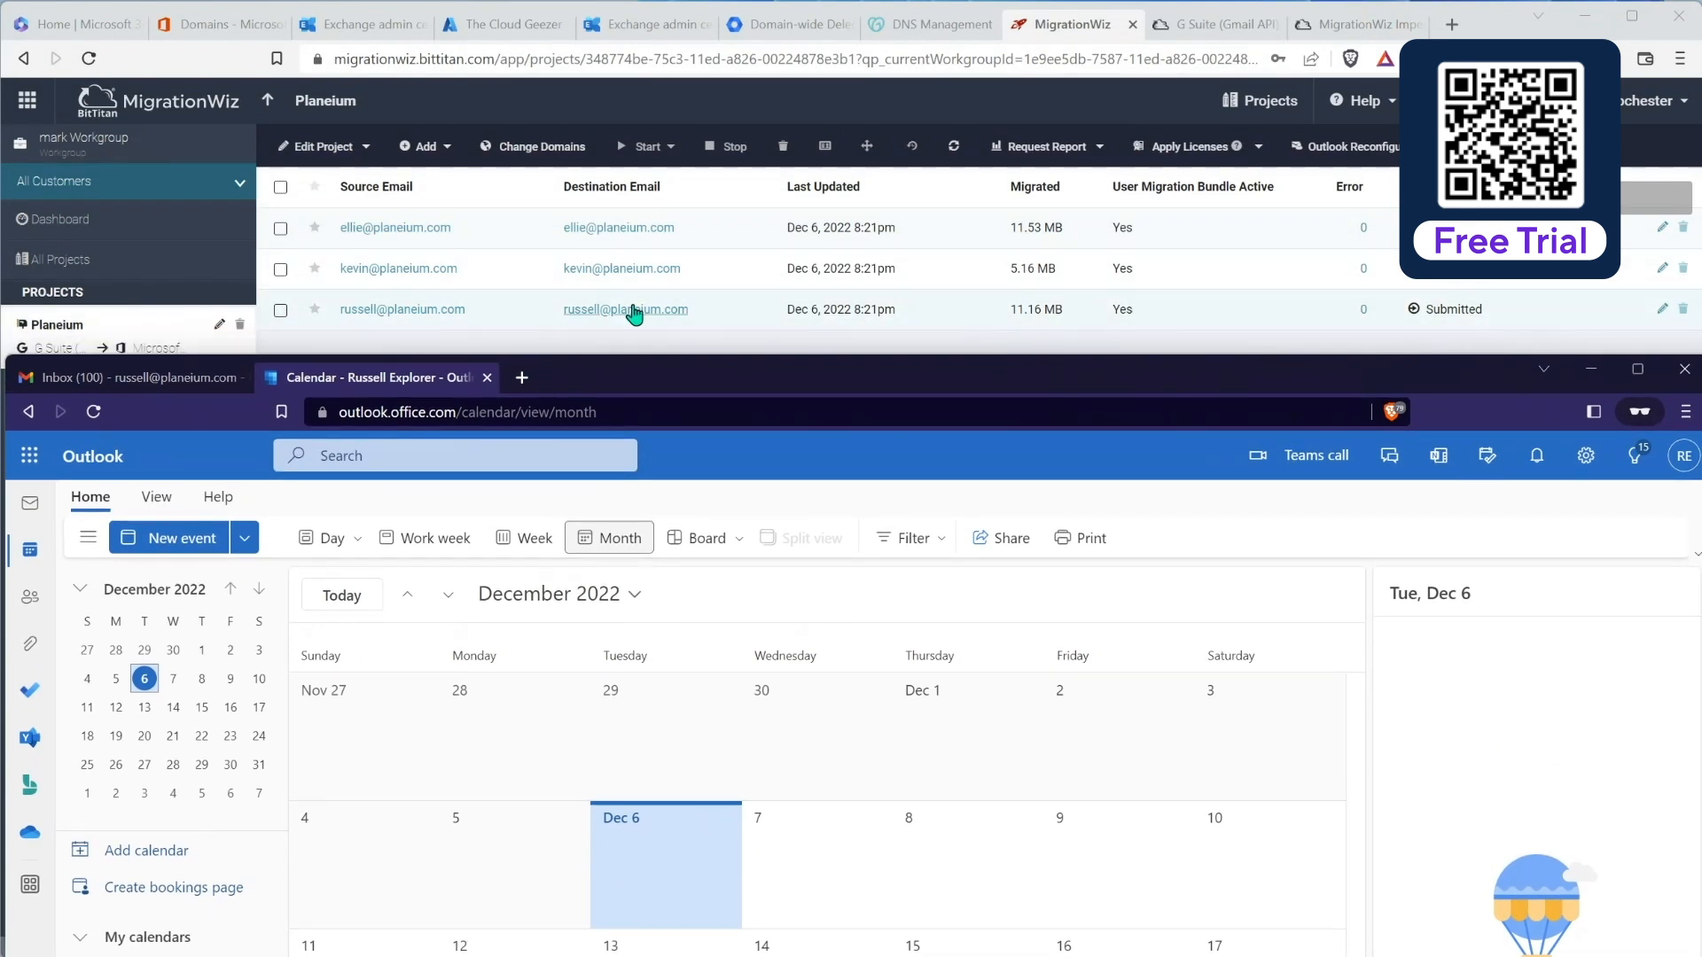
Step: Refresh MigrationWiz's Planeium list to update the third mailbox's Submitted status and migrated size
left_click(954, 146)
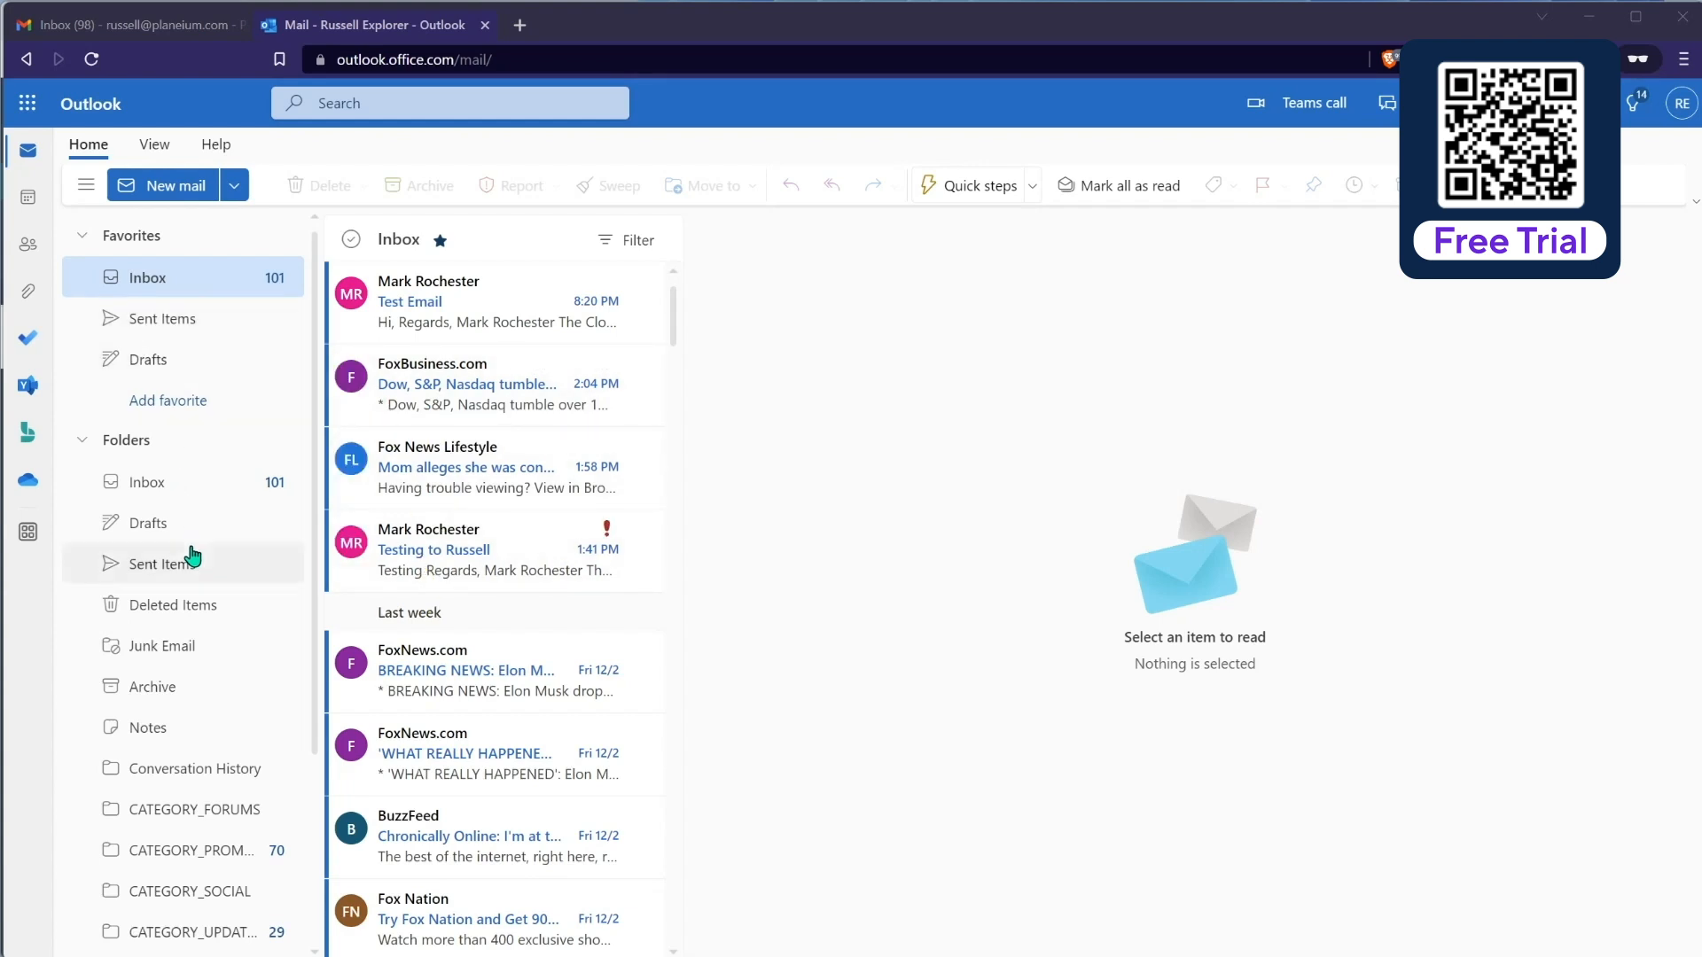
Step: Confirm the Dec 9 and 10 Test Meetings and the migrated contact in Outlook, then minimize it
left_click(27, 196)
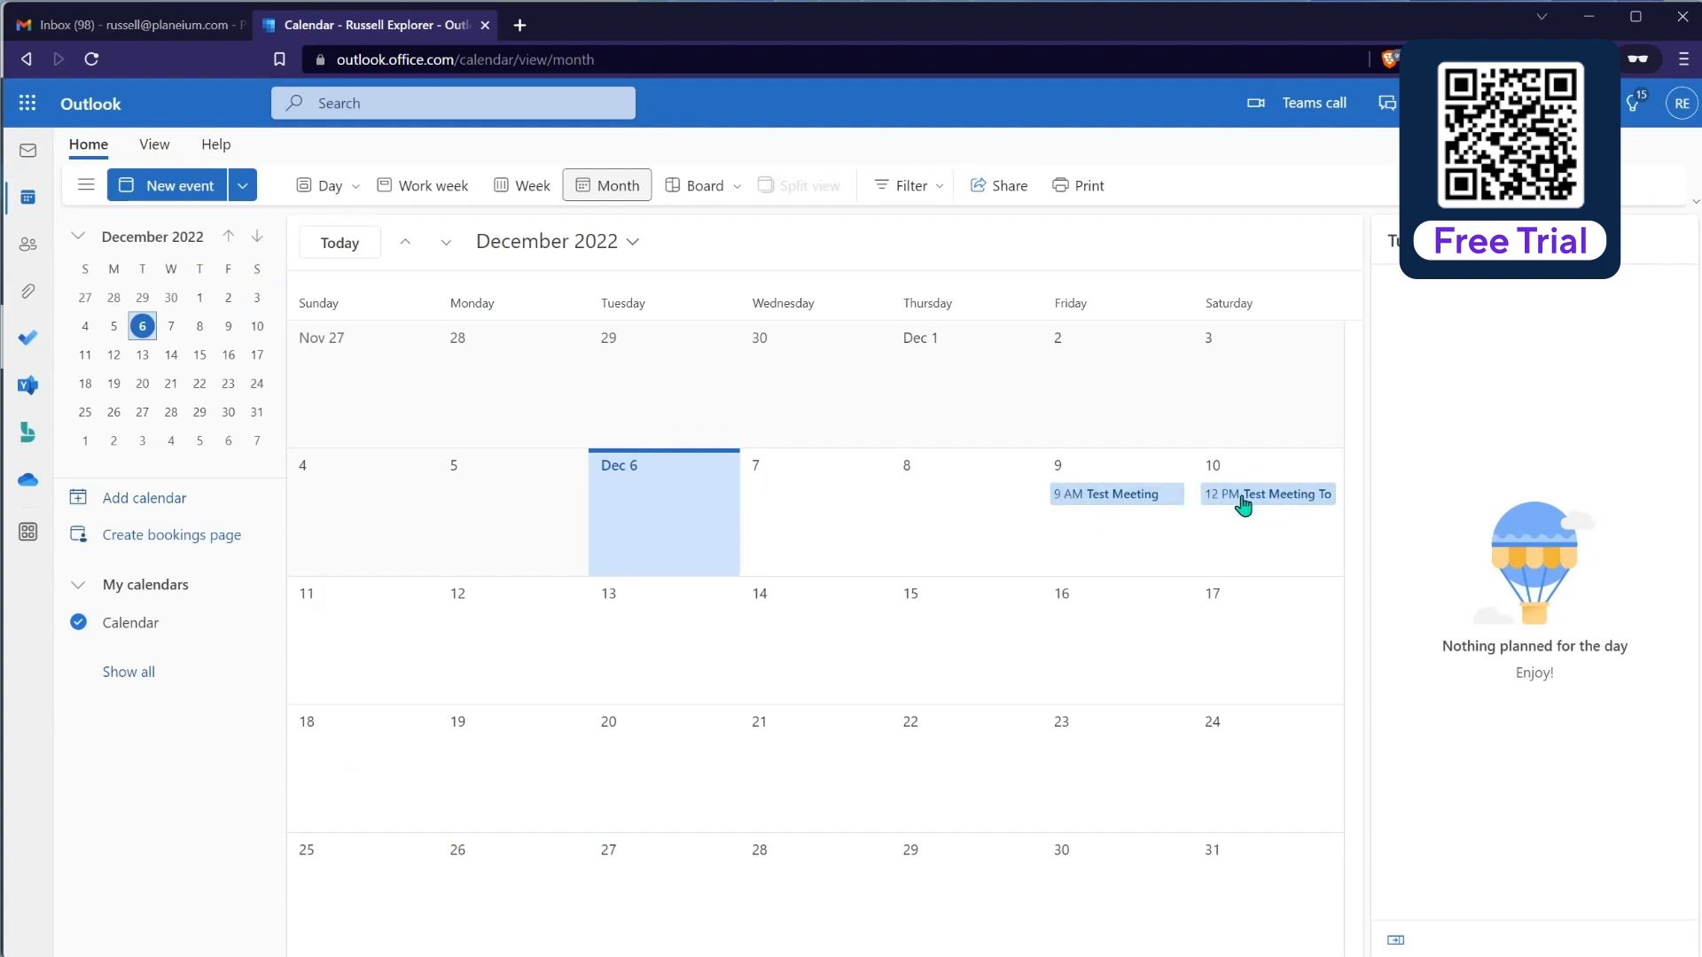
left_click(28, 245)
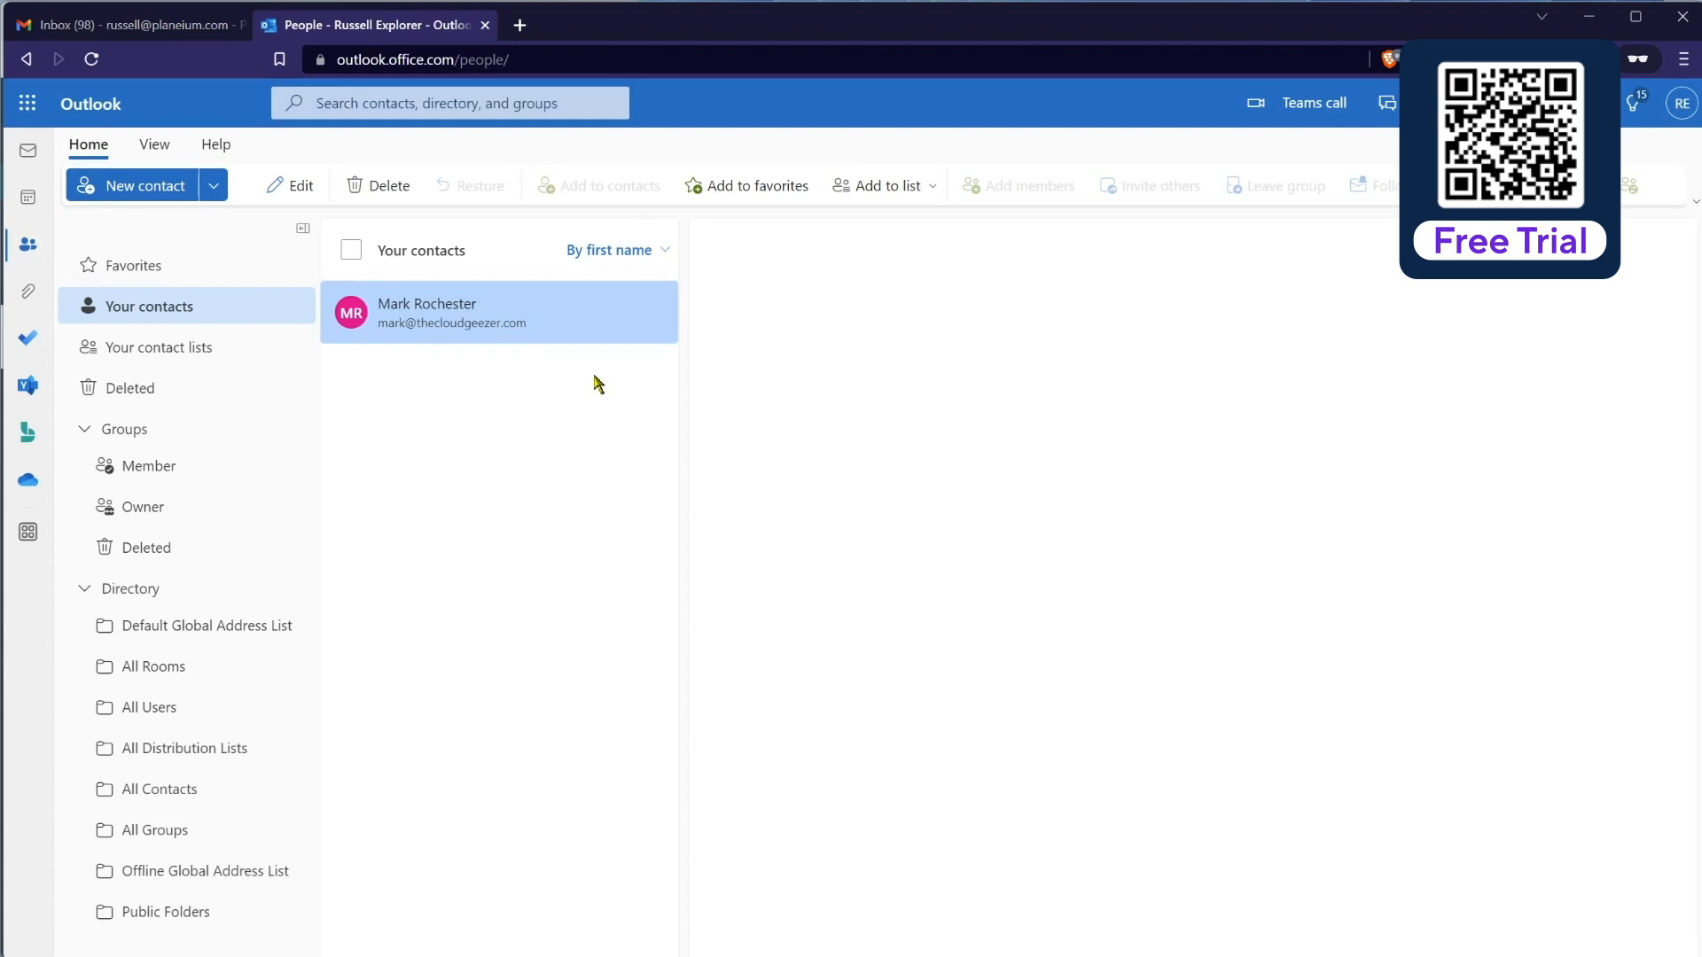
left_click(28, 152)
left_click(1589, 16)
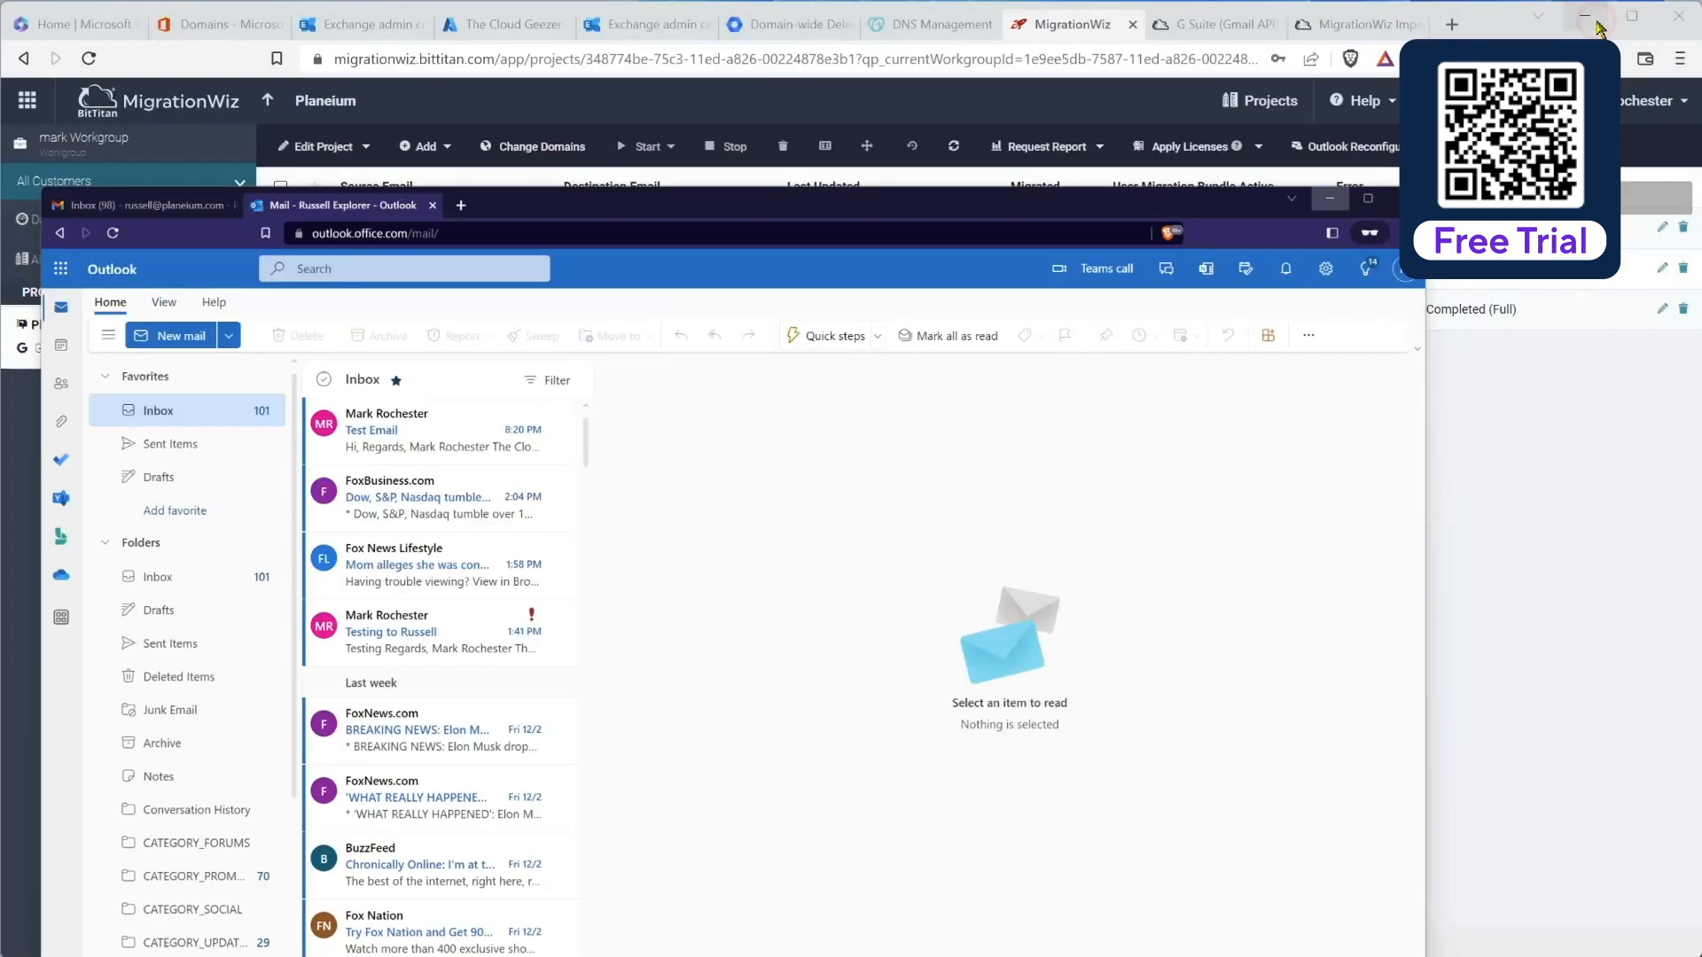
Step: Inspect the third mailbox's folder summary (296 items, no errors) and return to the Planeium list
left_click(405, 310)
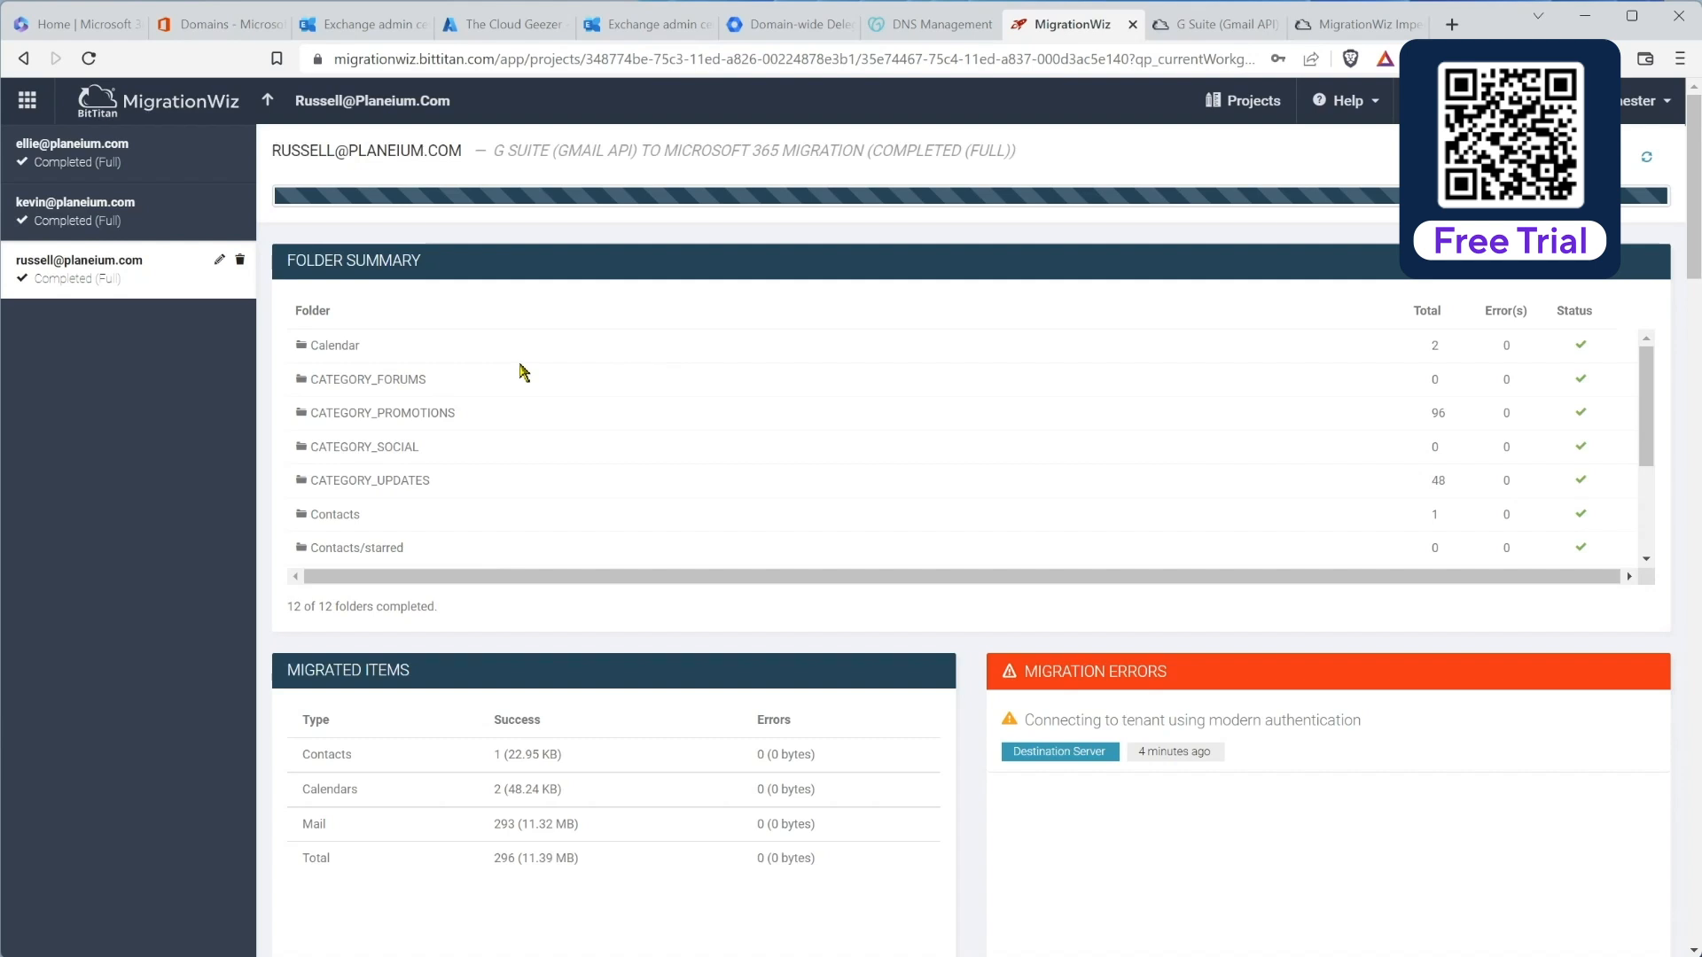
left_click(267, 101)
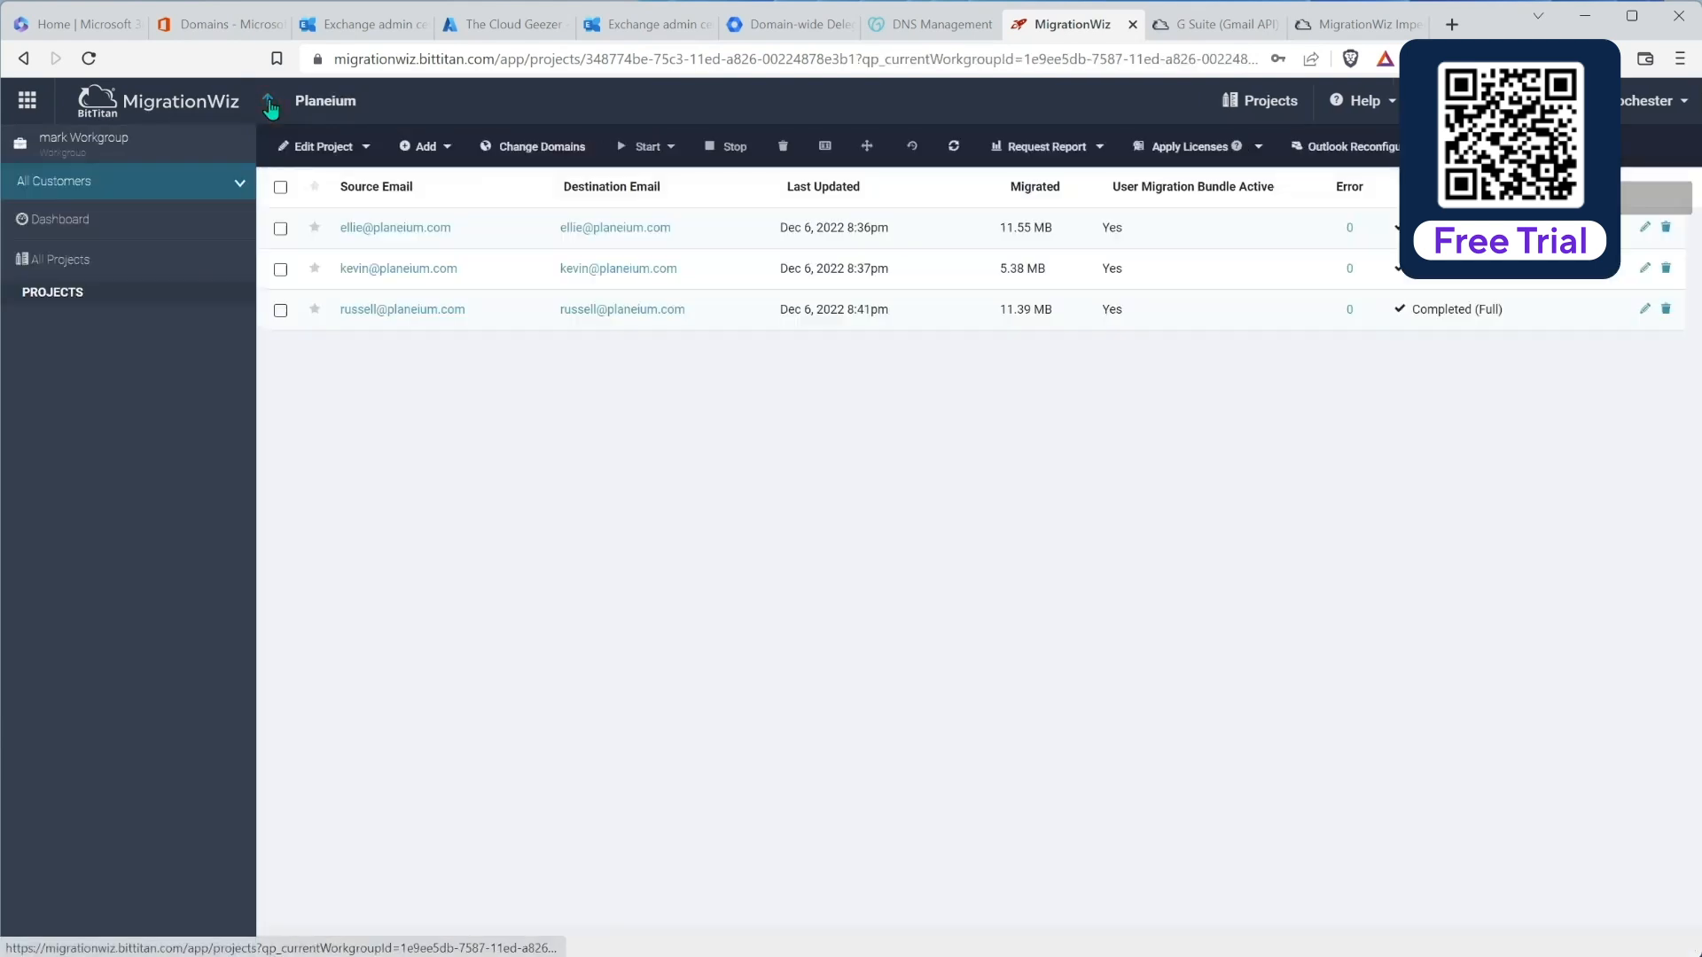